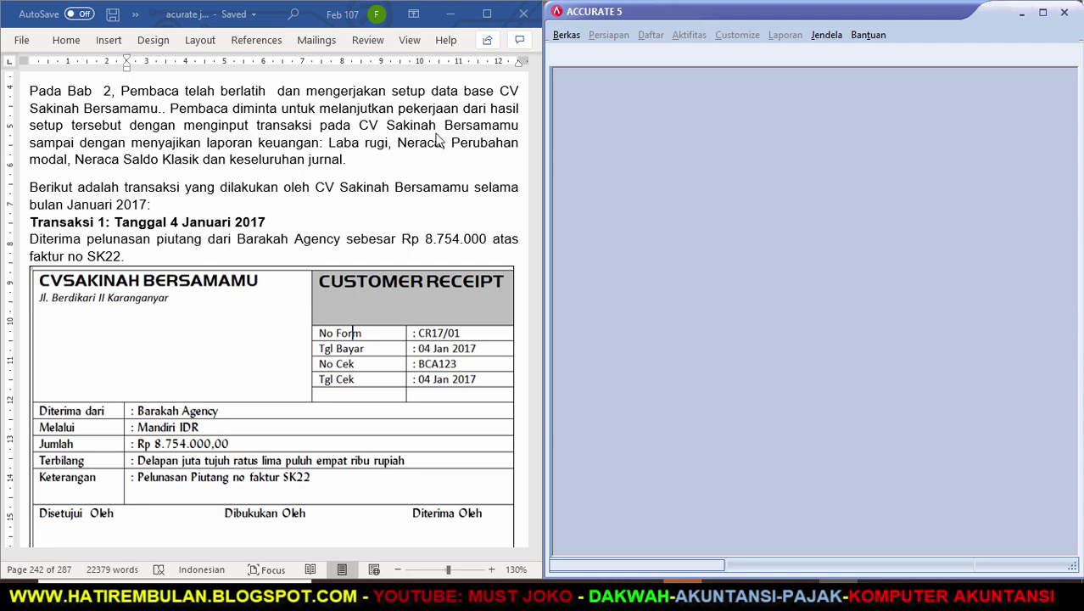
Open the CV SAKINAH BERSAMAMU-ZOOM transactions .GDB database from Documents > accurate 2020.
{"action": "left_click", "coordinate": [569, 42]}
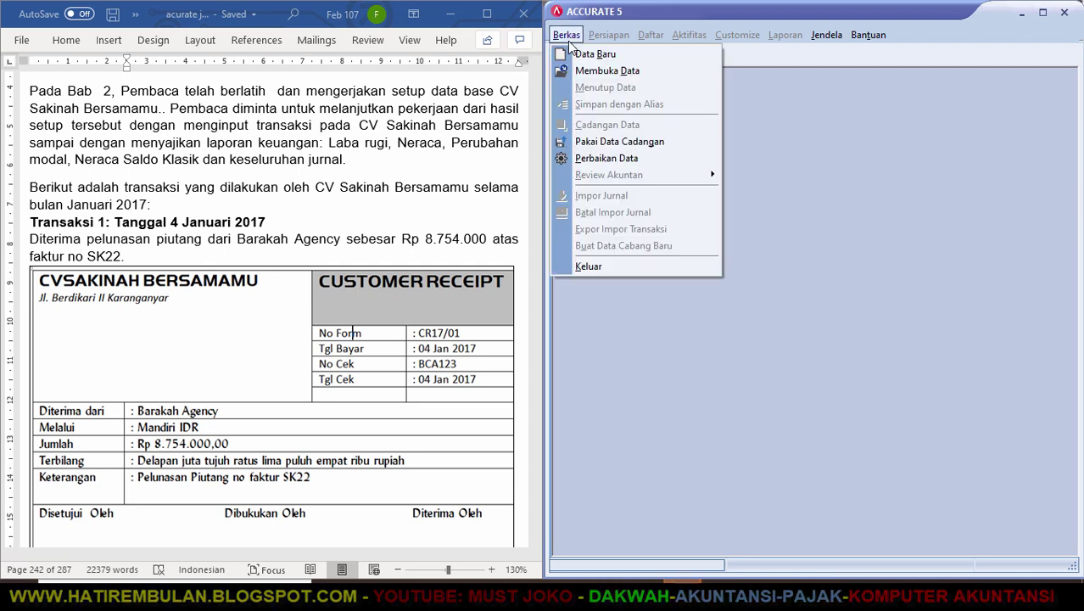
{"action": "left_click", "coordinate": [578, 71]}
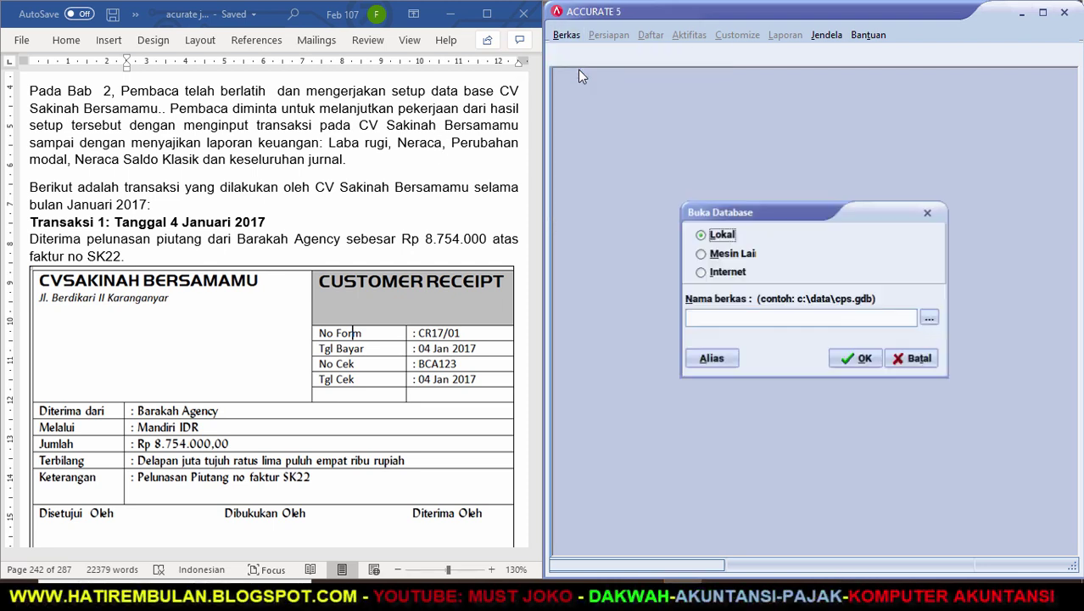
{"action": "left_click", "coordinate": [930, 319]}
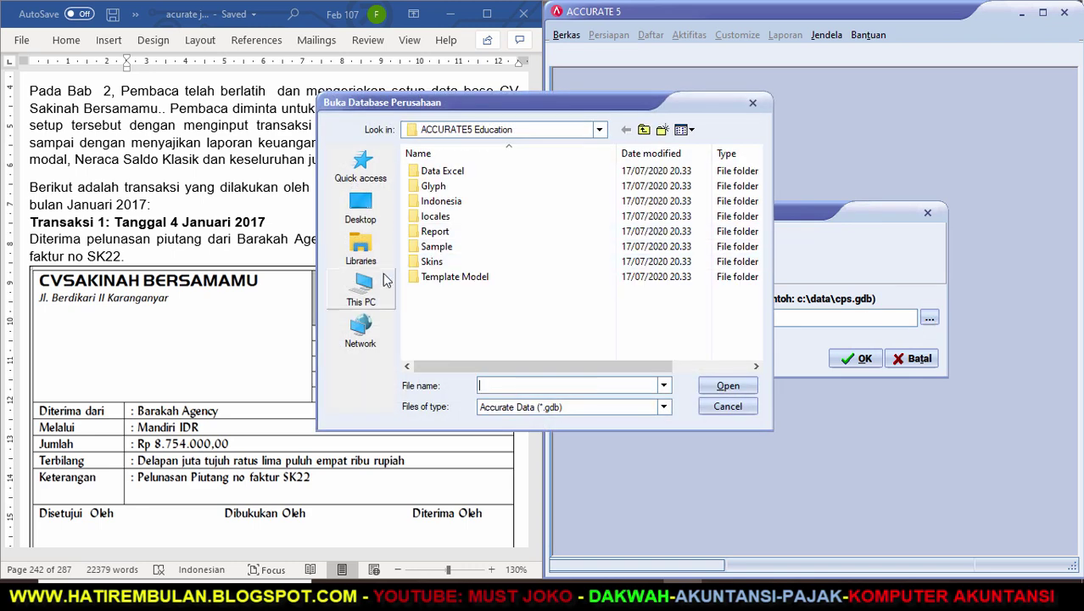
{"action": "left_click", "coordinate": [356, 248]}
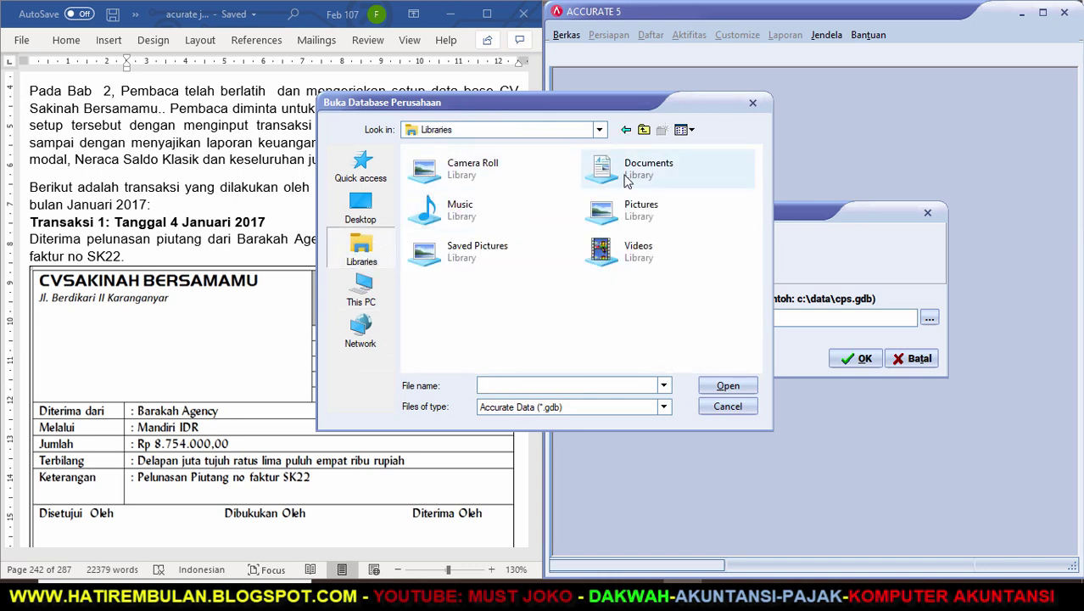
{"action": "double_click", "coordinate": [626, 182]}
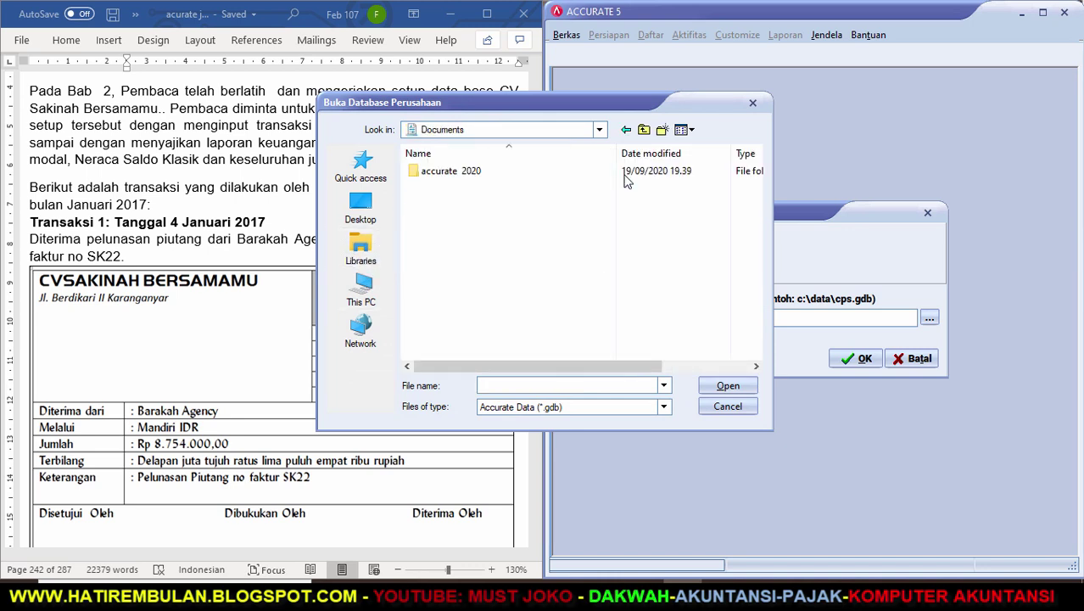
{"action": "double_click", "coordinate": [450, 173]}
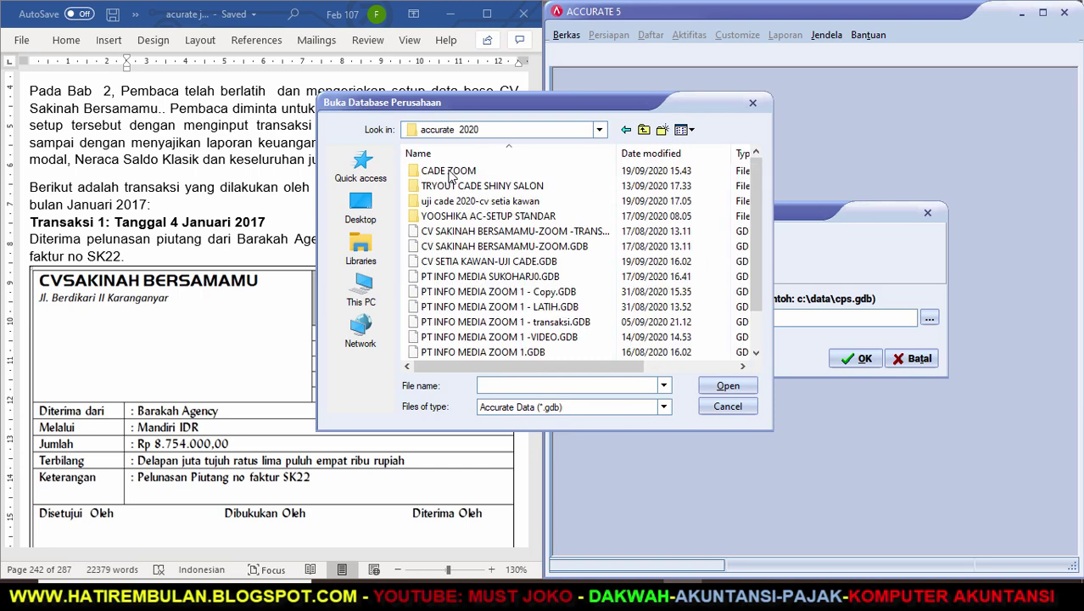
{"action": "left_click", "coordinate": [578, 232]}
{"action": "left_click", "coordinate": [728, 387]}
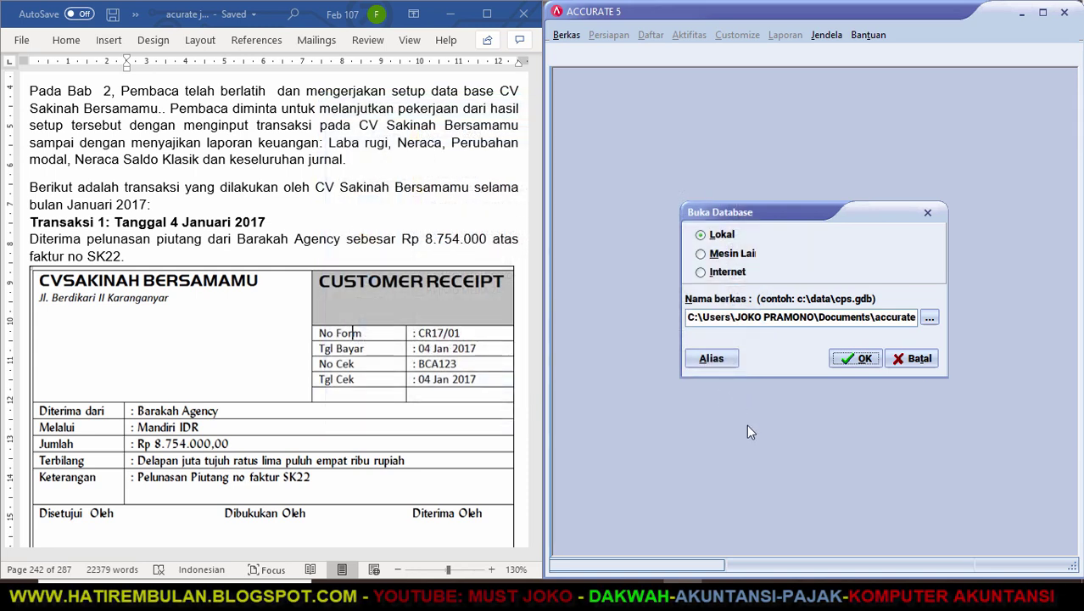
{"action": "left_click", "coordinate": [865, 361]}
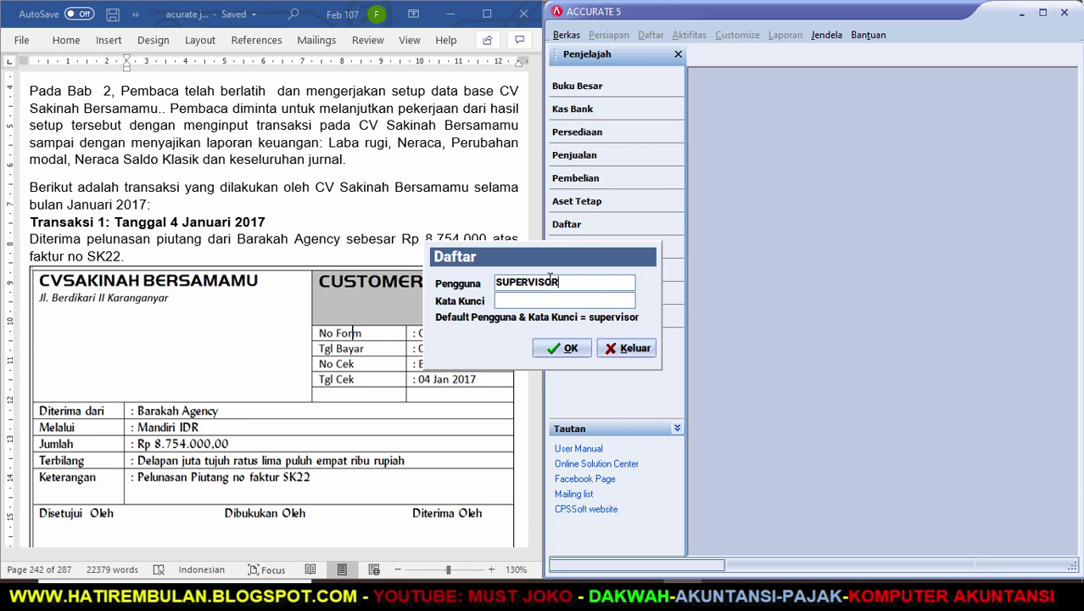
Log in keeping the existing user name and entering the administrator password.
{"action": "left_click_drag", "start_coordinate": [565, 280], "coordinate": [486, 282]}
{"action": "key", "text": "Tab"}
{"action": "type", "text": "supervisor"}
{"action": "left_click", "coordinate": [569, 348]}
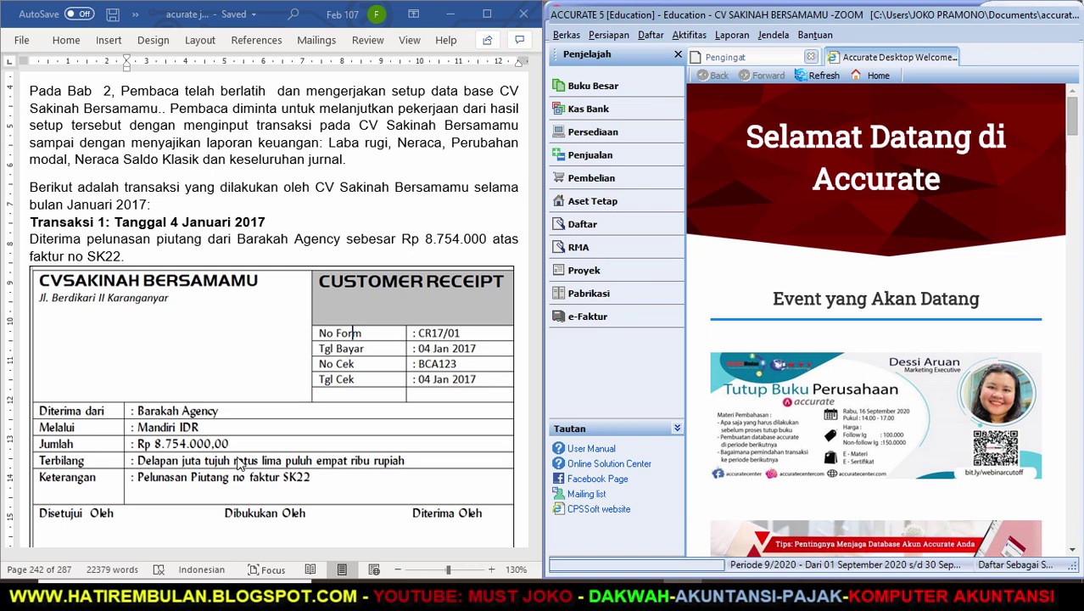
Start a new customer receipt with Barakah Agency as the paying customer.
{"action": "left_click", "coordinate": [594, 161]}
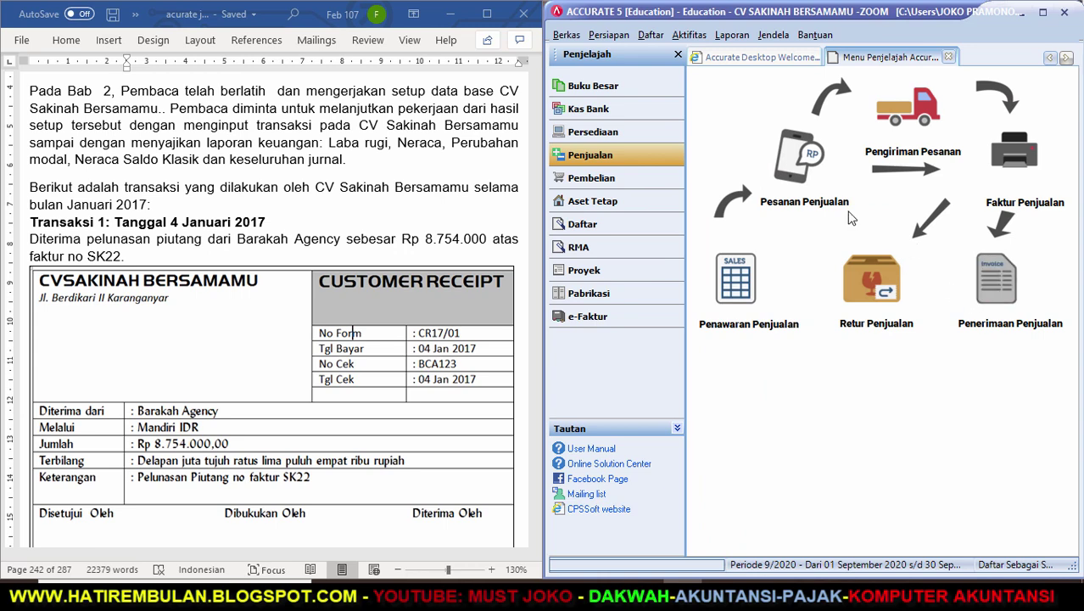
{"action": "left_click", "coordinate": [983, 285]}
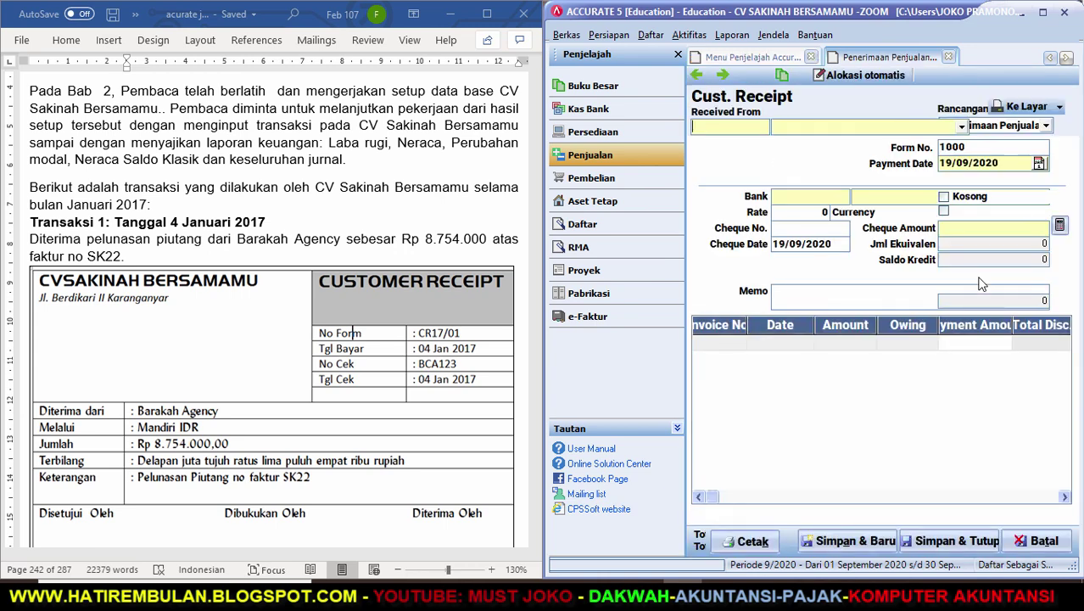
{"action": "left_click", "coordinate": [677, 55]}
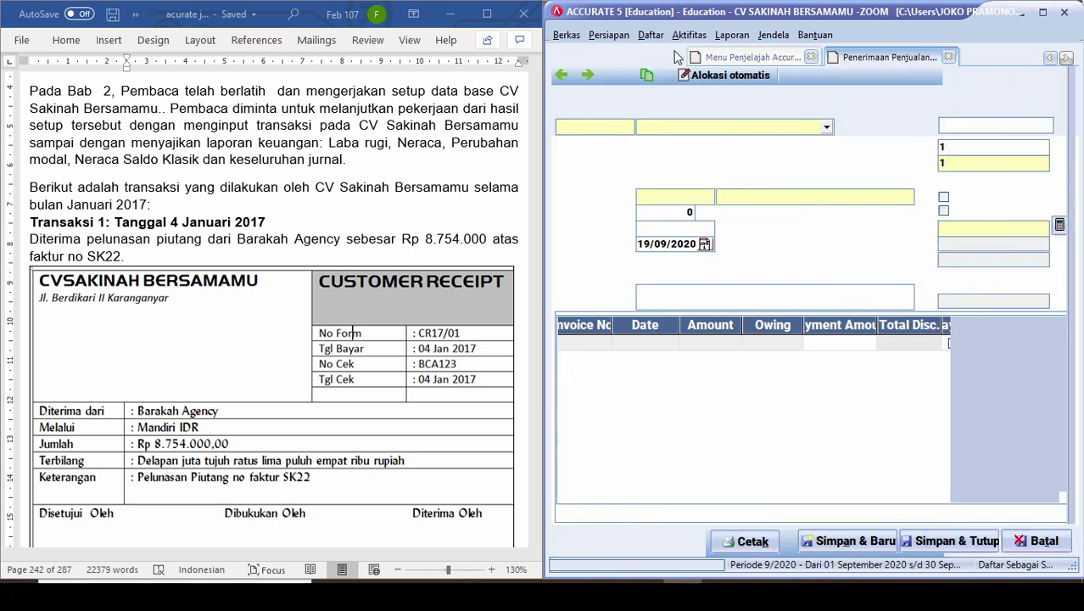
{"action": "left_click", "coordinate": [826, 128]}
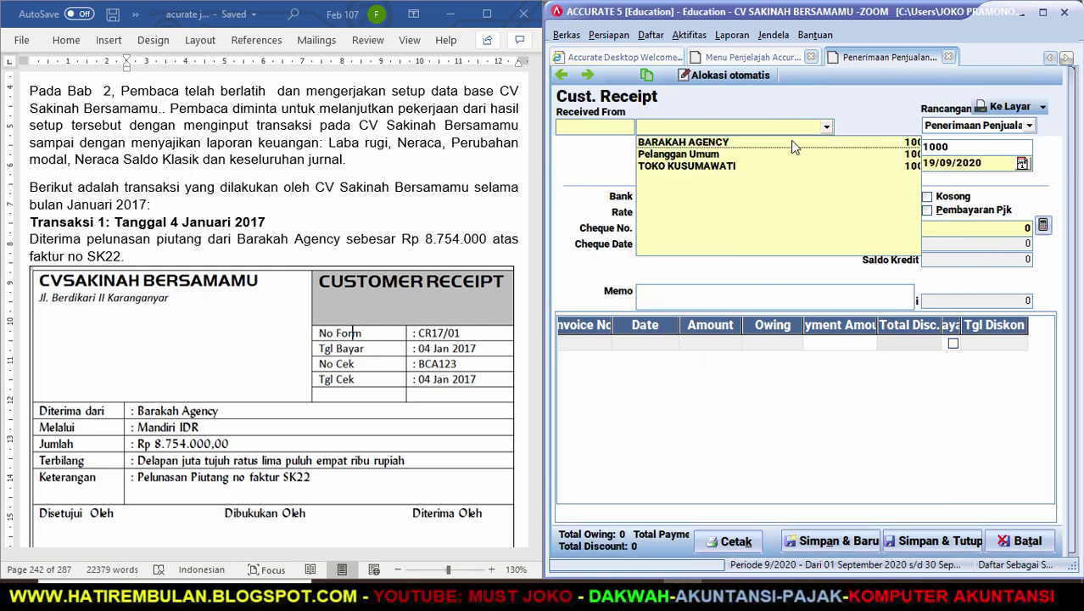
{"action": "left_click", "coordinate": [722, 142]}
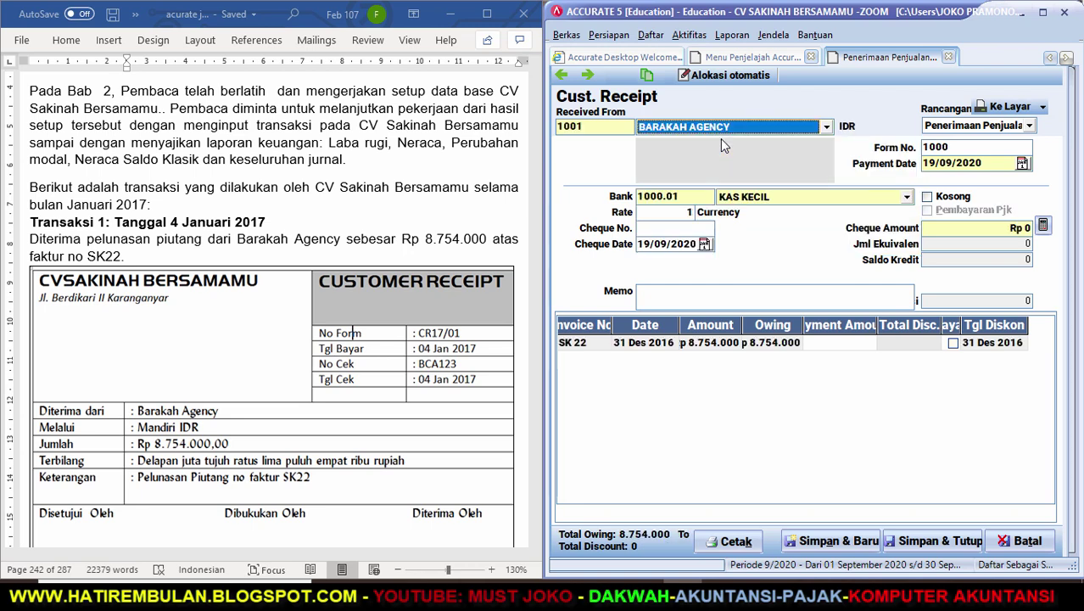
Set the receipt's form number to CR17/01 and payment date to 04/01/2017.
{"action": "left_click", "coordinate": [959, 149]}
{"action": "key", "text": "BackSpace"}
{"action": "key", "text": "BackSpace"}
{"action": "key", "text": "BackSpace"}
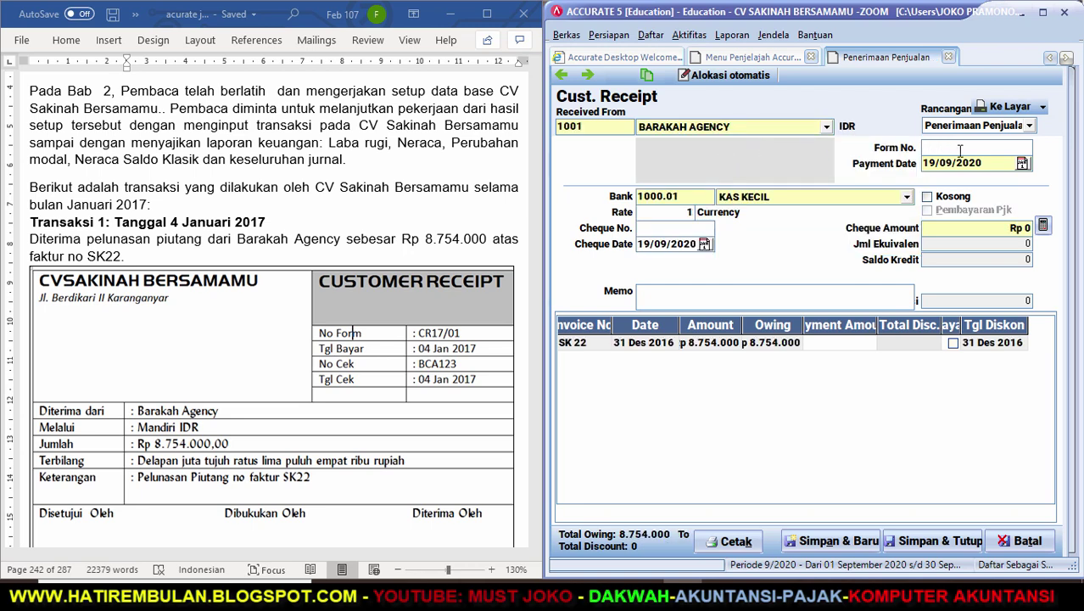
{"action": "type", "text": "CR17/01"}
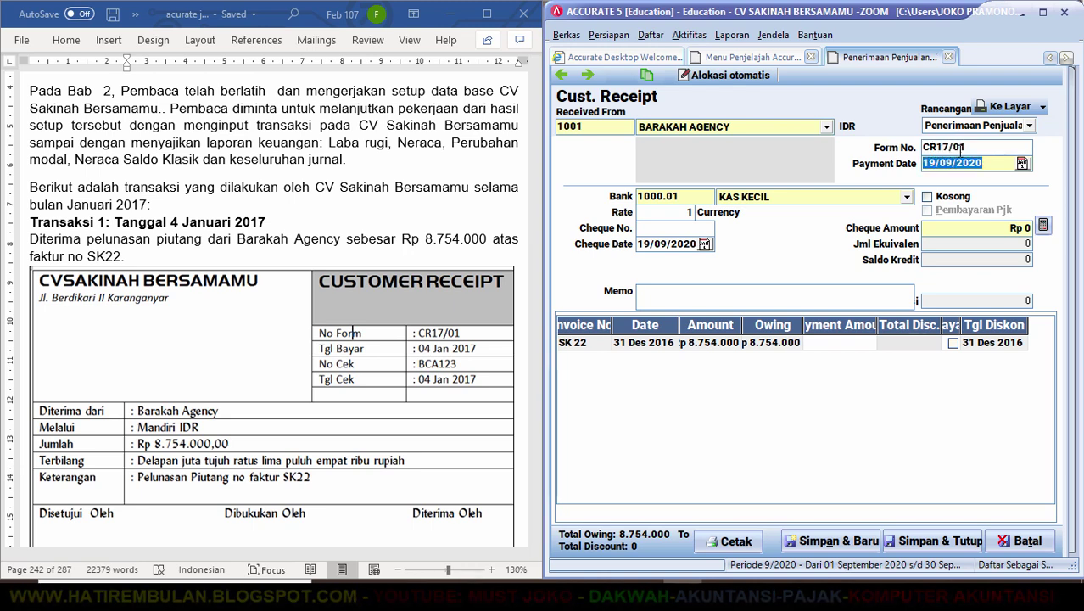
{"action": "key", "text": "Tab"}
{"action": "type", "text": "04/"}
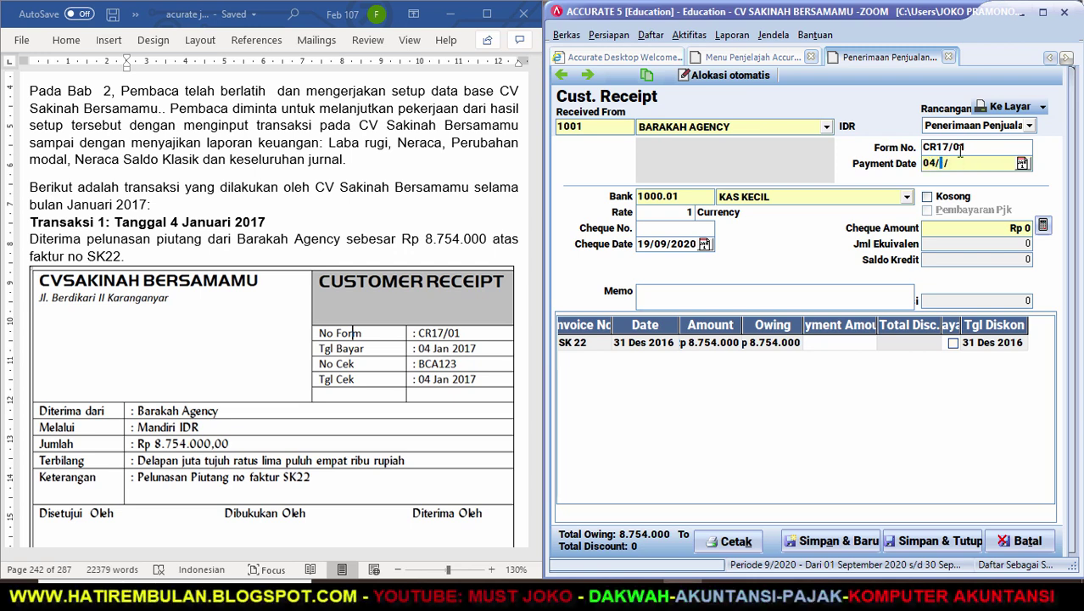
{"action": "type", "text": "01/20"}
{"action": "type", "text": "1"}
{"action": "type", "text": "7"}
{"action": "key", "text": "Tab"}
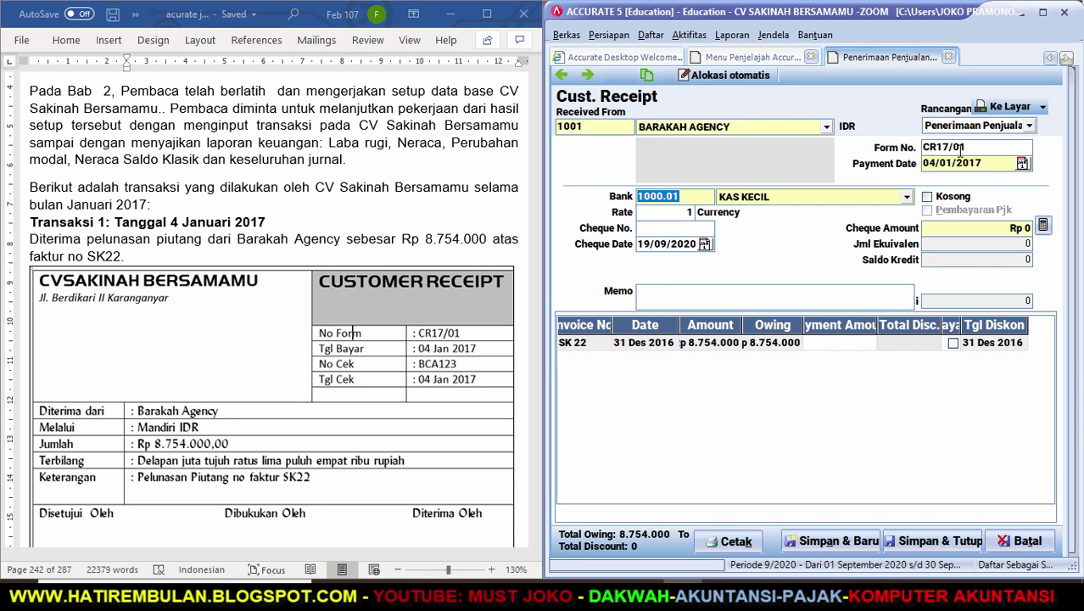
Deposit into MANDIRI IDR with cheque number BCA123 dated 04/01/17.
{"action": "left_click", "coordinate": [908, 198]}
{"action": "left_click", "coordinate": [764, 224]}
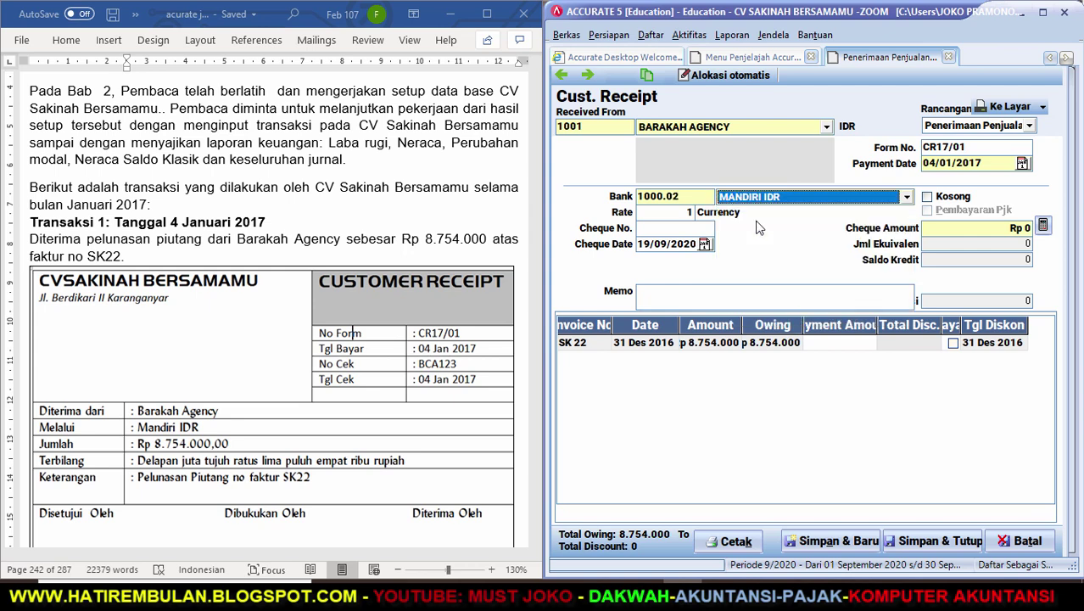
{"action": "left_click", "coordinate": [671, 230]}
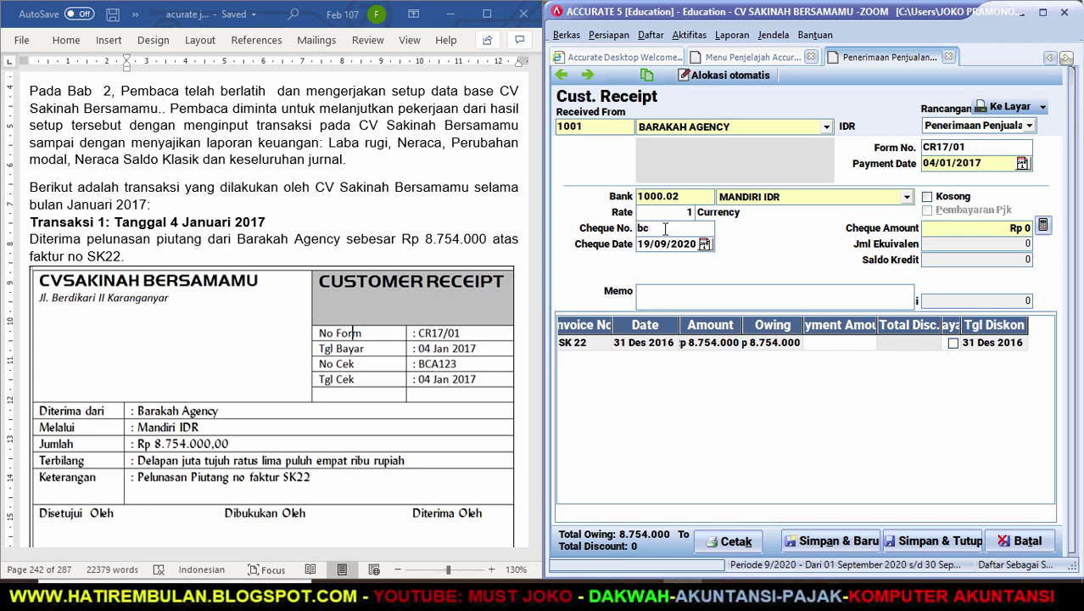
{"action": "type", "text": "BCA123"}
{"action": "key", "text": "Tab"}
{"action": "type", "text": "04/01/1"}
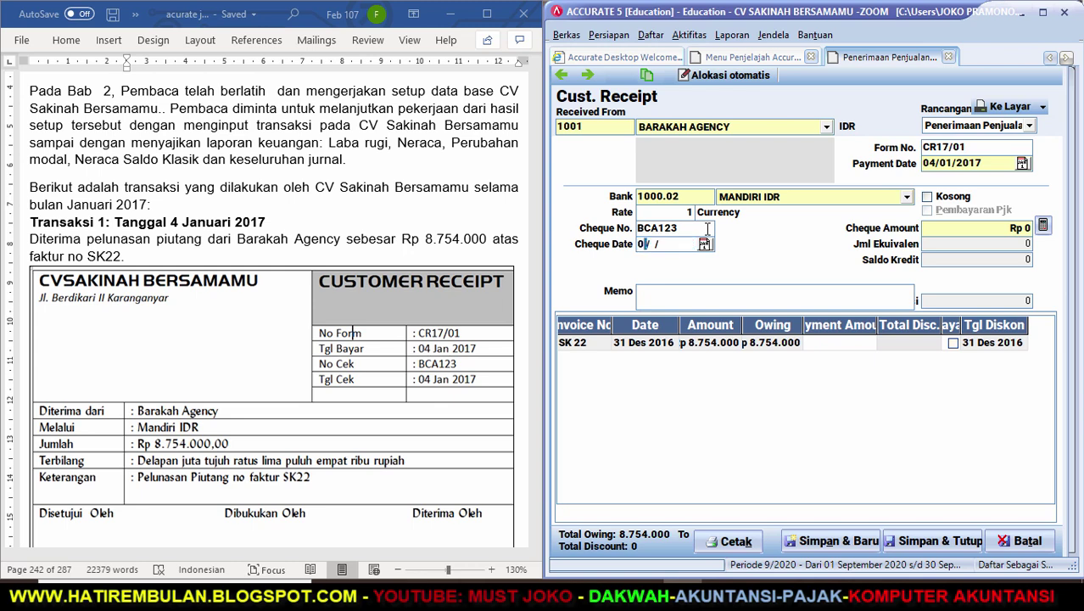
{"action": "type", "text": "7"}
Enter the memo 'PELUNASAN PIUTANG NO FAKTUR SK22' and widen the Bayar column.
{"action": "left_click", "coordinate": [664, 302]}
{"action": "type", "text": "PELUNASAN"}
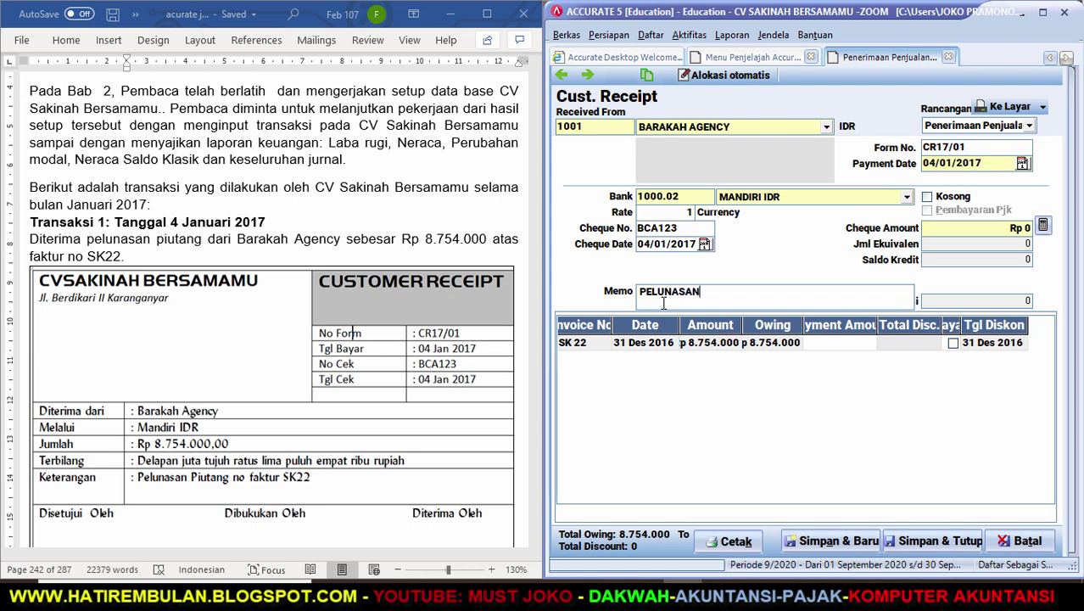
{"action": "type", "text": " PIUTANG NO FAKTUR "}
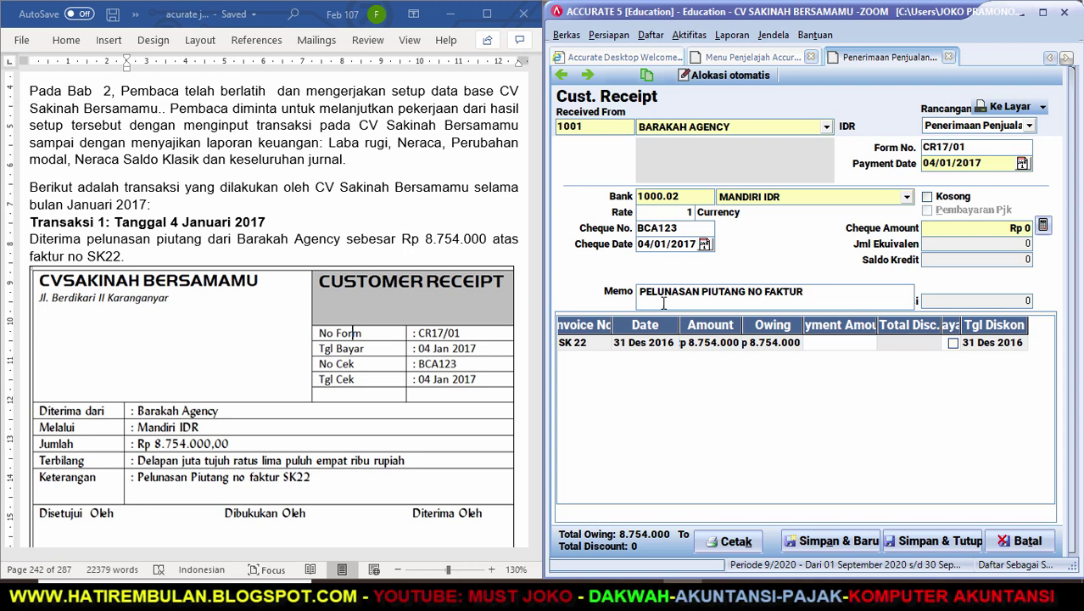
{"action": "type", "text": "SK22"}
{"action": "left_click_drag", "start_coordinate": [961, 329], "coordinate": [977, 329]}
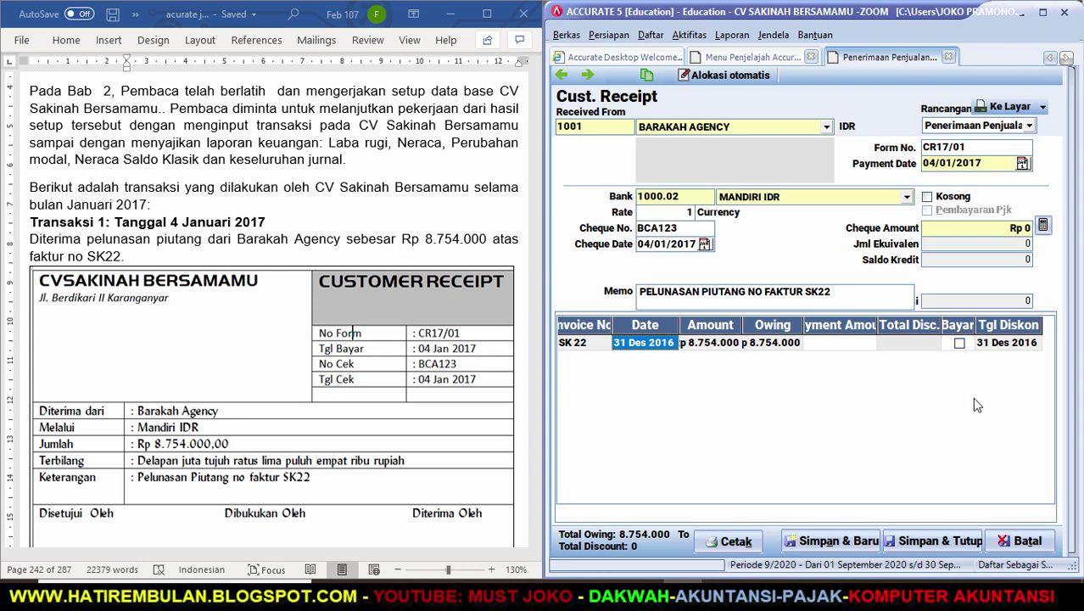
Mark invoice SK 22 paid, fill the cheque amount with Rp 8.754.000, and save the receipt.
{"action": "left_click", "coordinate": [959, 344]}
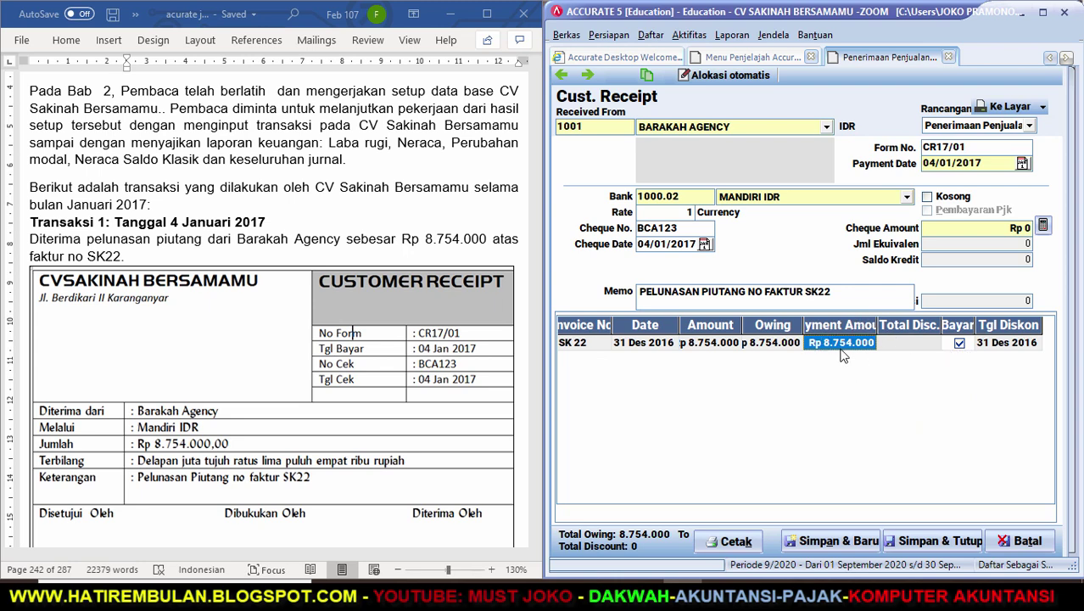
{"action": "left_click", "coordinate": [1044, 224]}
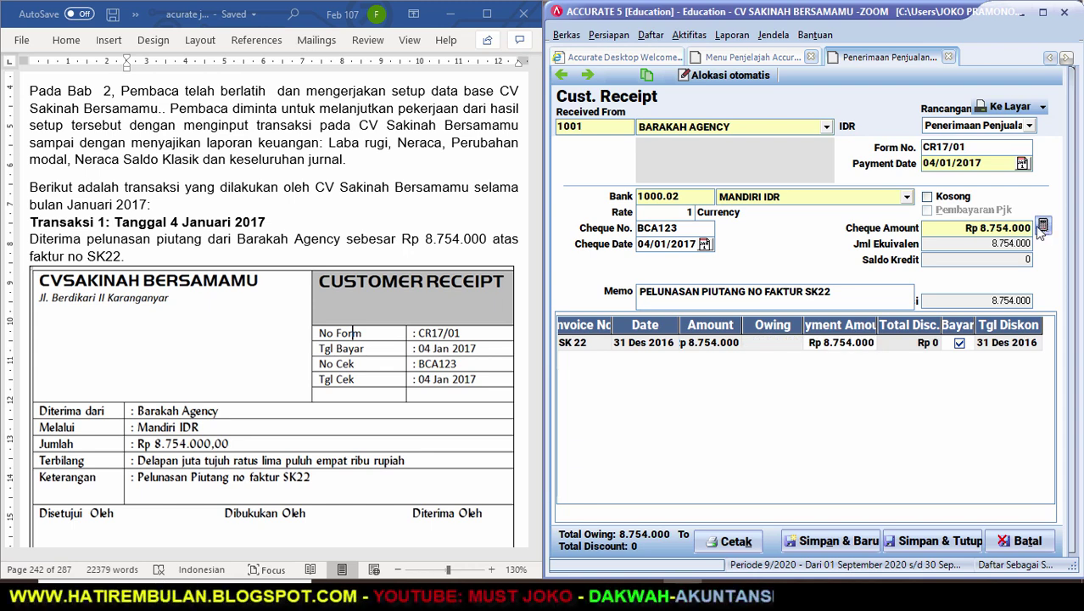
{"action": "left_click", "coordinate": [909, 543]}
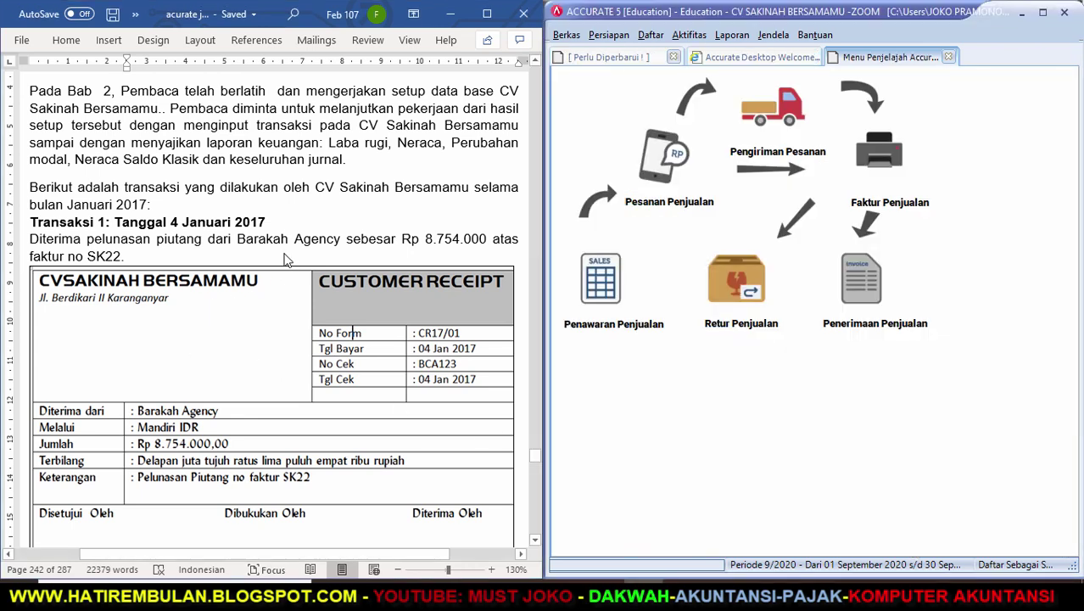
Scroll the Word exercise past invoice SI17/01 to the customer receipt, then start a blank sales invoice.
{"action": "scroll", "coordinate": [322, 270], "scroll_direction": "down", "scroll_amount": 8}
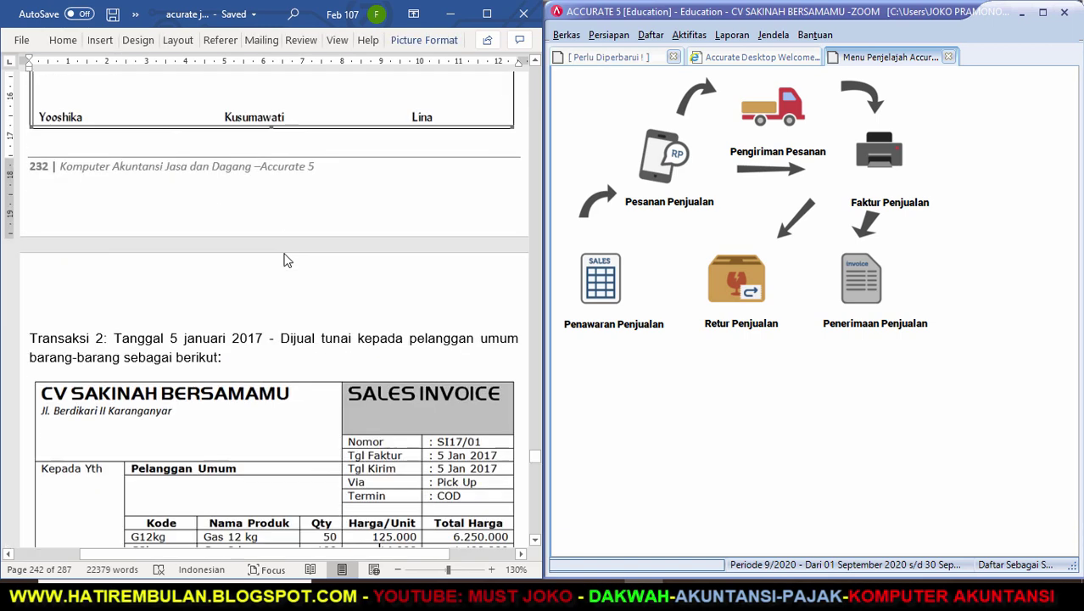
{"action": "left_click", "coordinate": [535, 539]}
{"action": "left_click", "coordinate": [535, 539]}
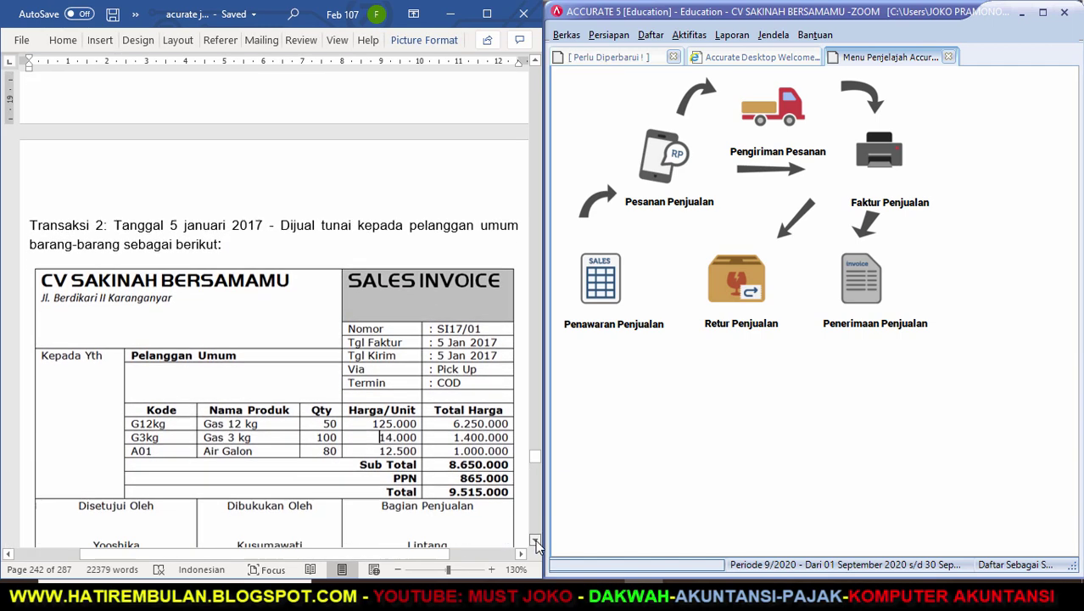
{"action": "left_click", "coordinate": [536, 539]}
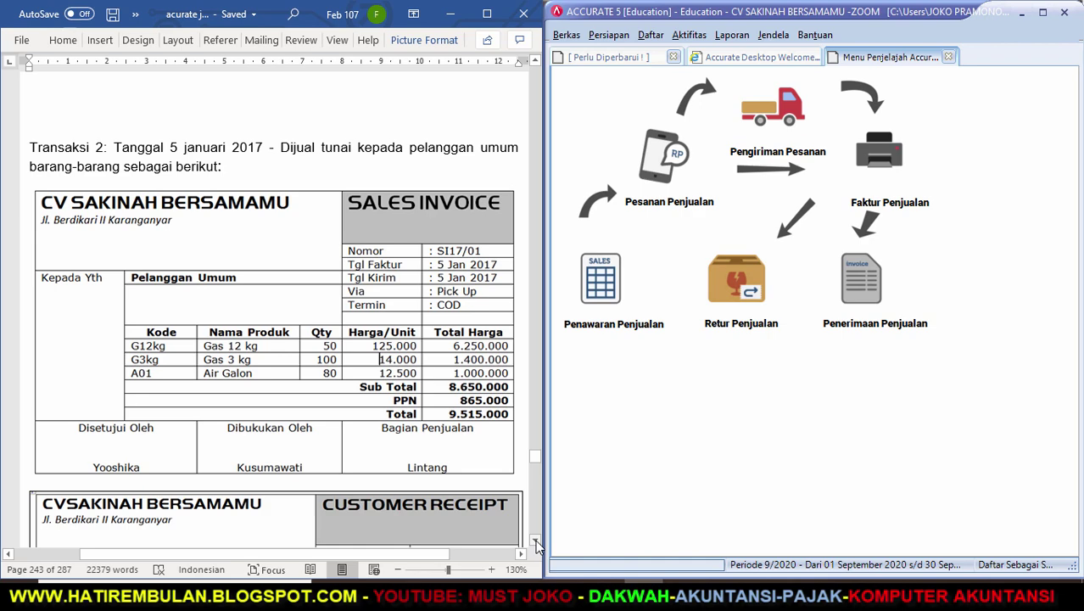
{"action": "left_click", "coordinate": [535, 542]}
{"action": "left_click", "coordinate": [535, 541]}
{"action": "left_click", "coordinate": [535, 541]}
{"action": "left_click", "coordinate": [535, 541]}
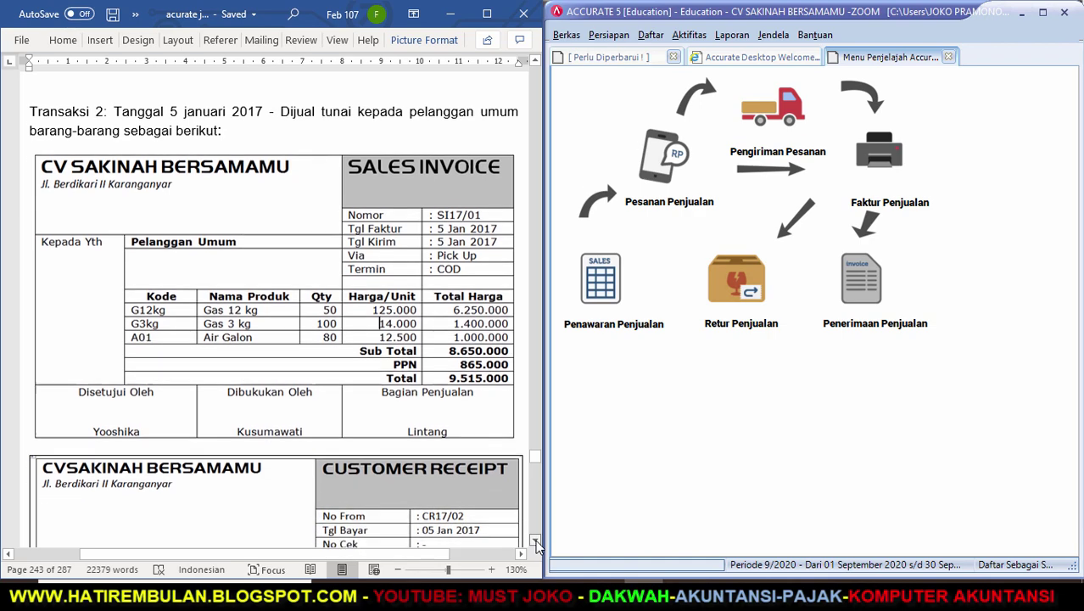
{"action": "left_click", "coordinate": [535, 541]}
{"action": "left_click", "coordinate": [535, 541]}
{"action": "left_click", "coordinate": [536, 541]}
{"action": "left_click", "coordinate": [536, 541]}
{"action": "left_click", "coordinate": [535, 541]}
{"action": "left_click", "coordinate": [536, 541]}
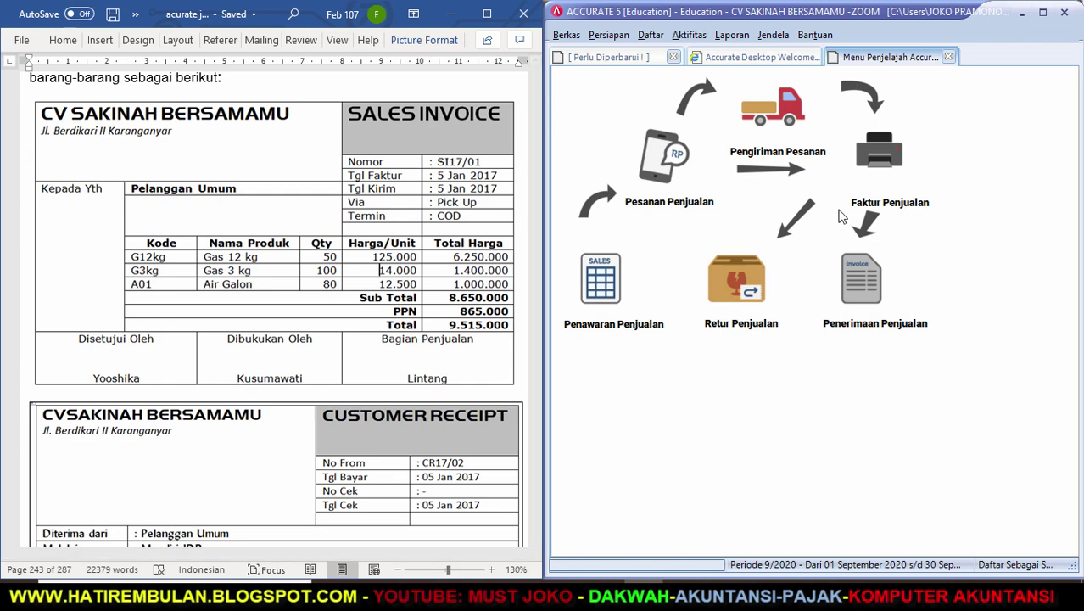
{"action": "left_click", "coordinate": [894, 164]}
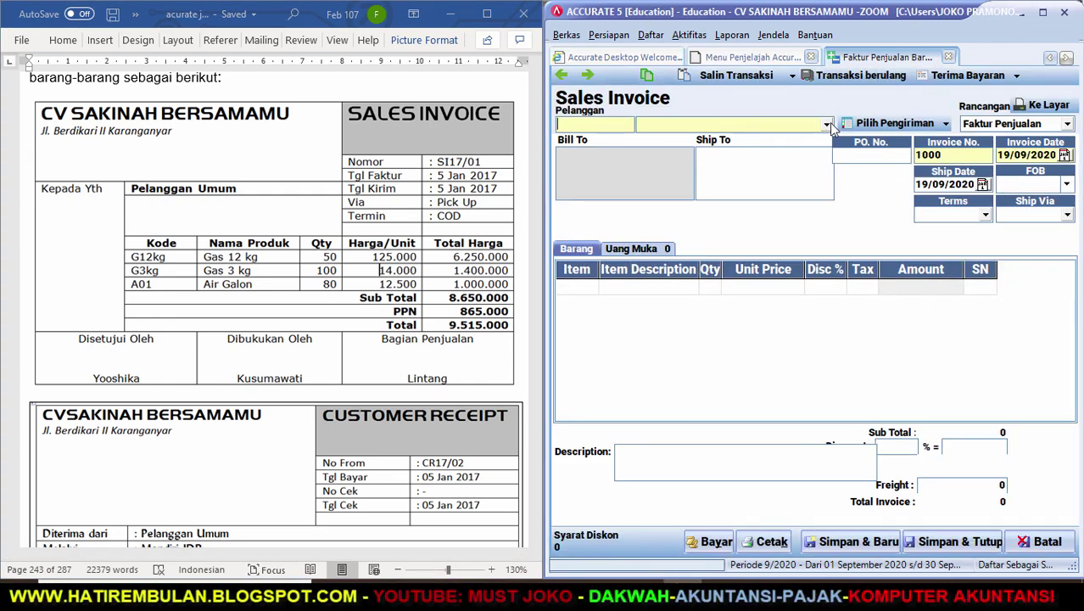
Choose Pelanggan Umum as the customer and number the invoice SI17/01.
{"action": "left_click", "coordinate": [827, 124]}
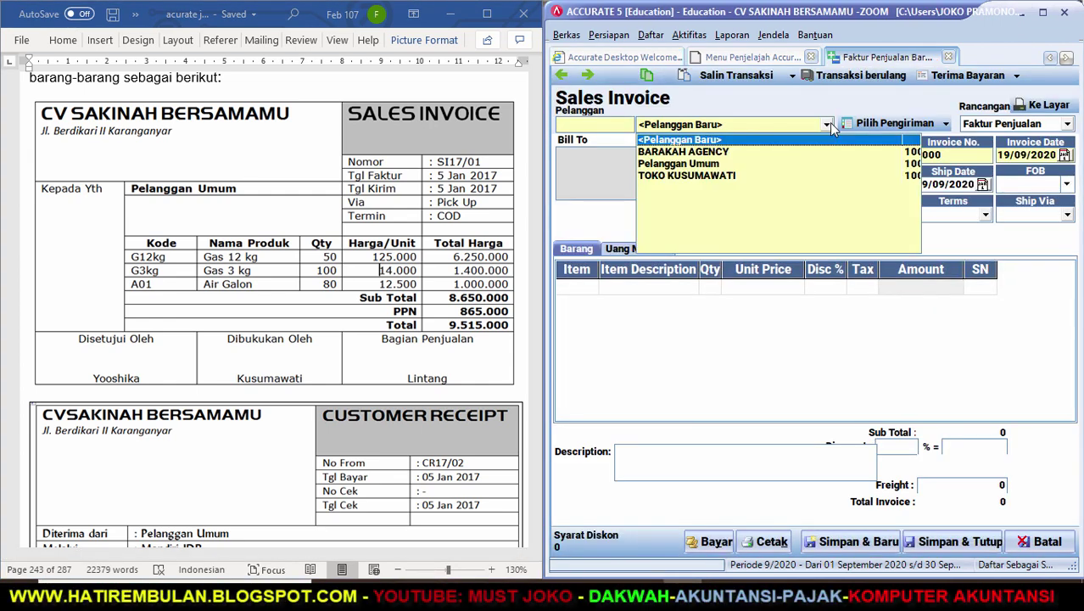
{"action": "left_click", "coordinate": [703, 164]}
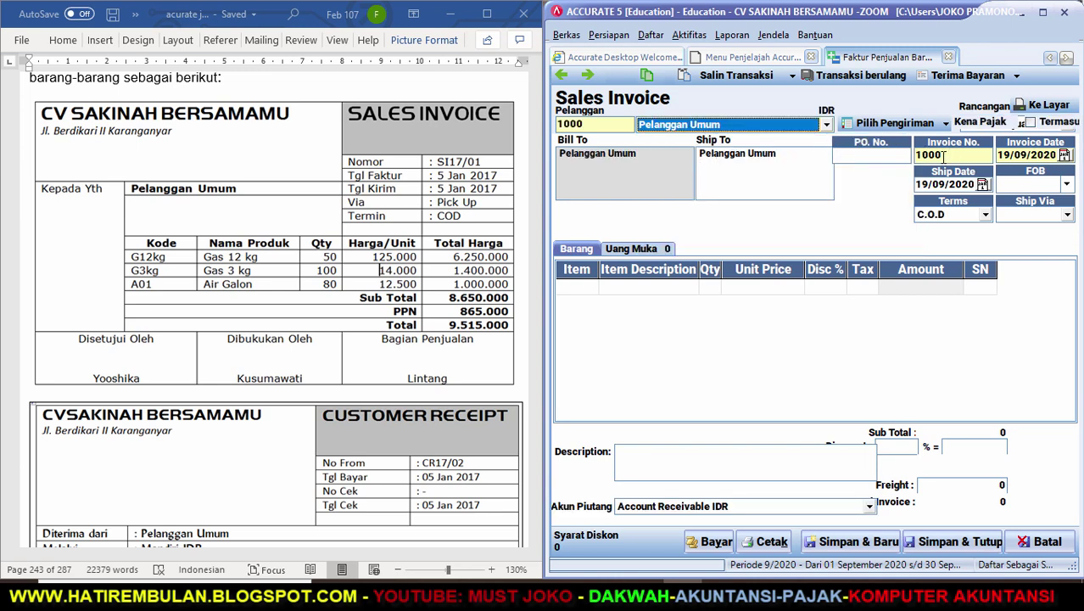
{"action": "left_click", "coordinate": [908, 156]}
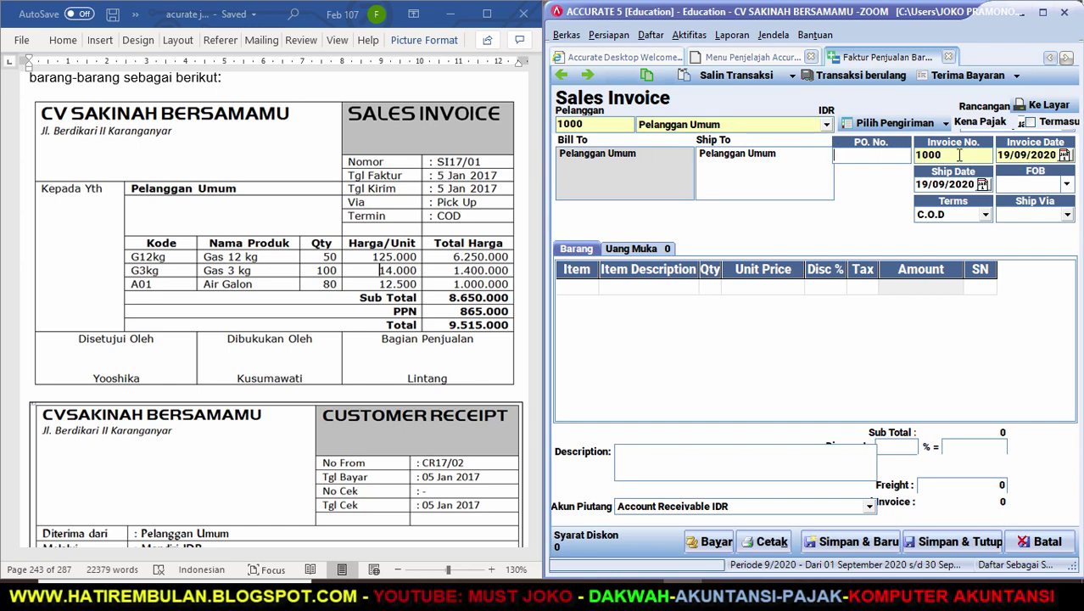
{"action": "key", "text": "BackSpace"}
{"action": "key", "text": "BackSpace"}
{"action": "key", "text": "BackSpace"}
{"action": "type", "text": "SI17/"}
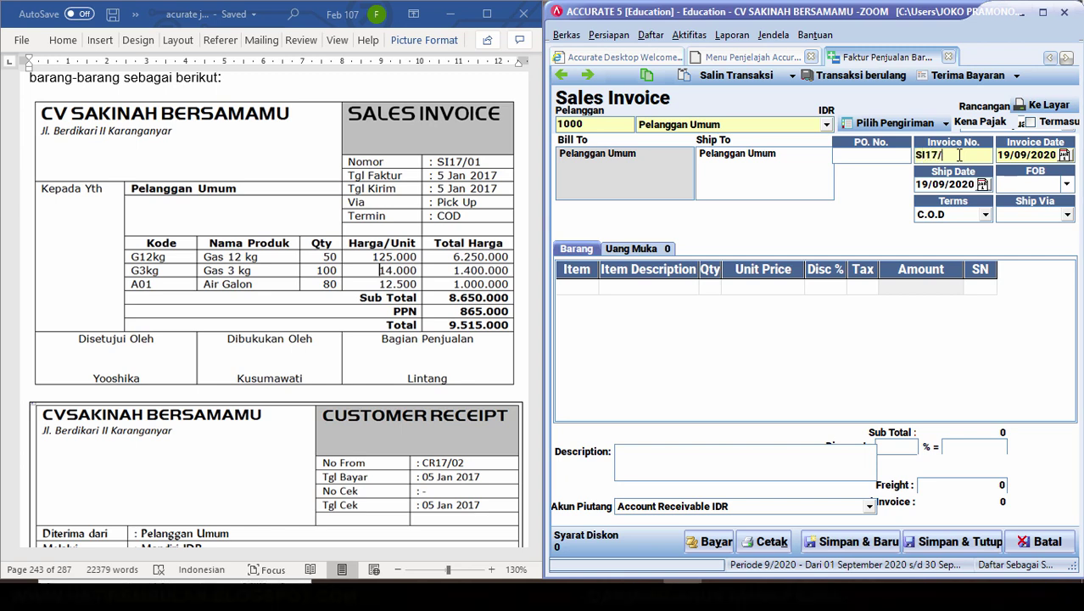
{"action": "type", "text": "01"}
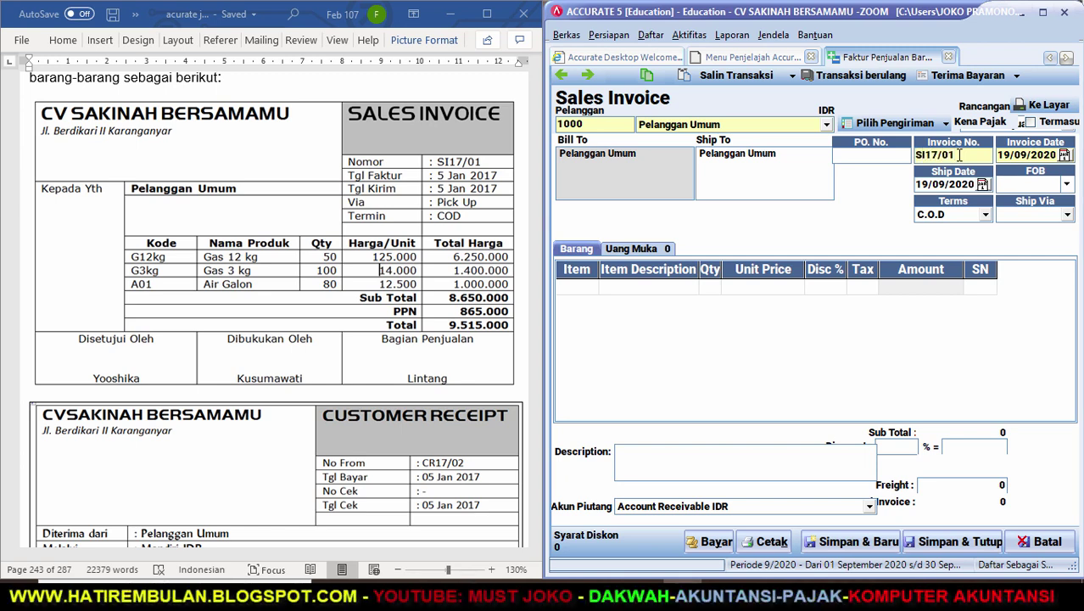
Set the invoice date and ship date to 05/01/2017.
{"action": "key", "text": "Tab"}
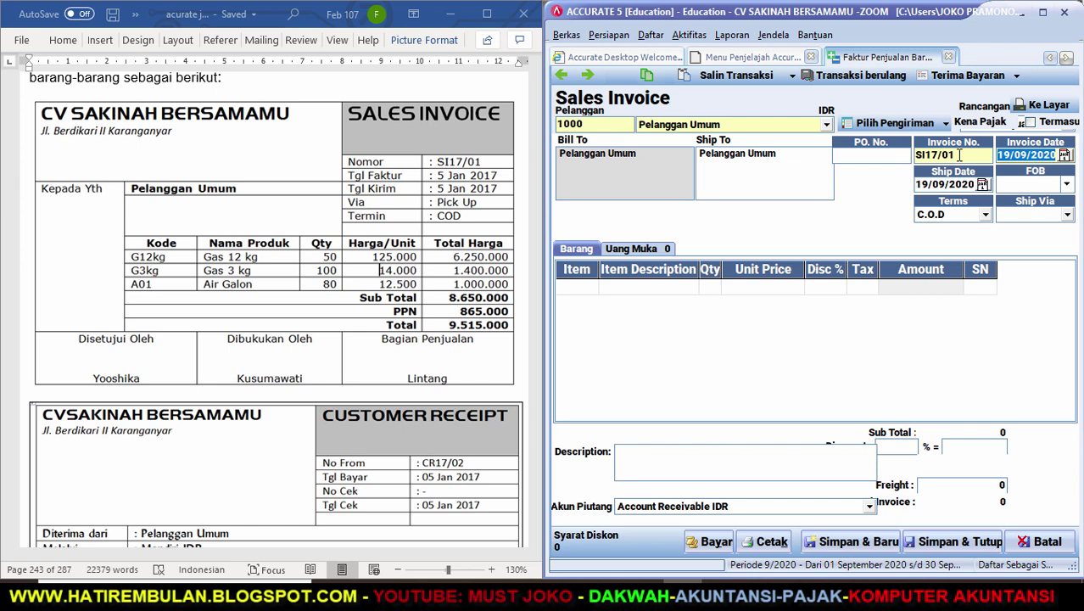
{"action": "type", "text": "05/01/17"}
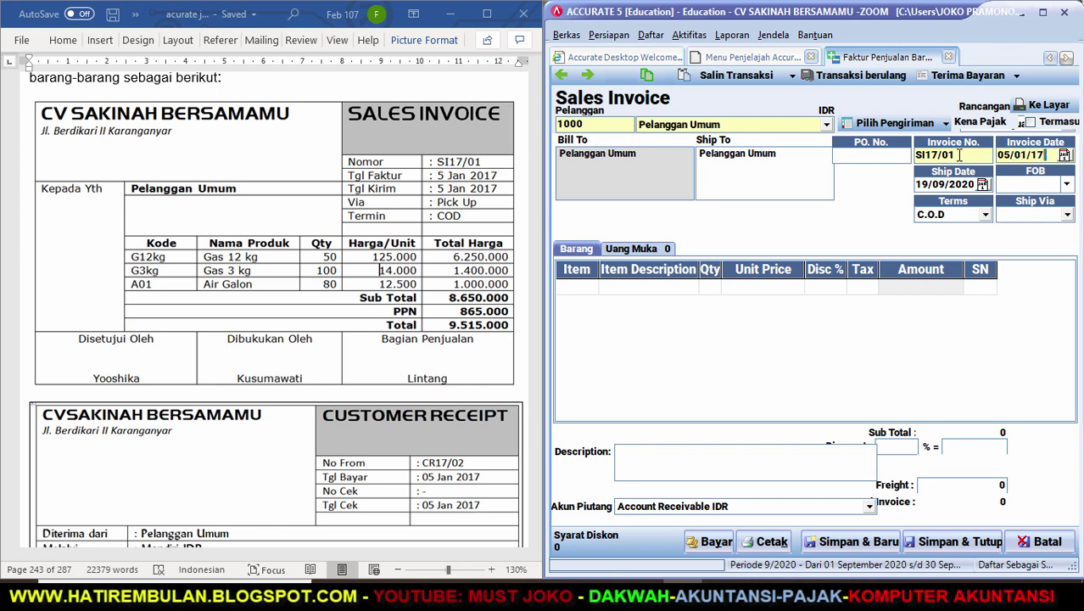
{"action": "key", "text": "Tab"}
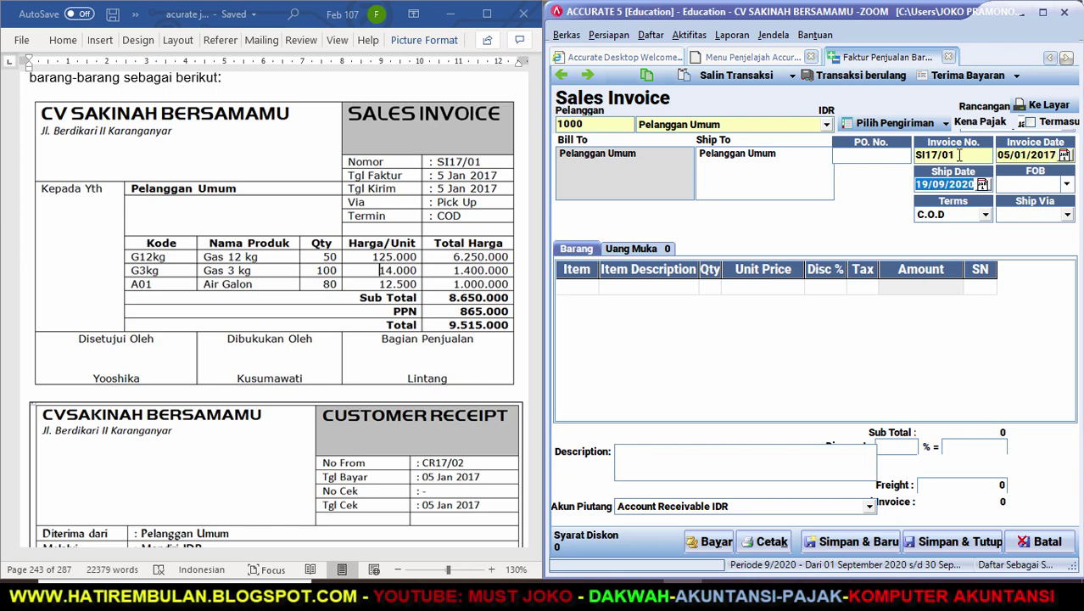
{"action": "type", "text": "05/01/17"}
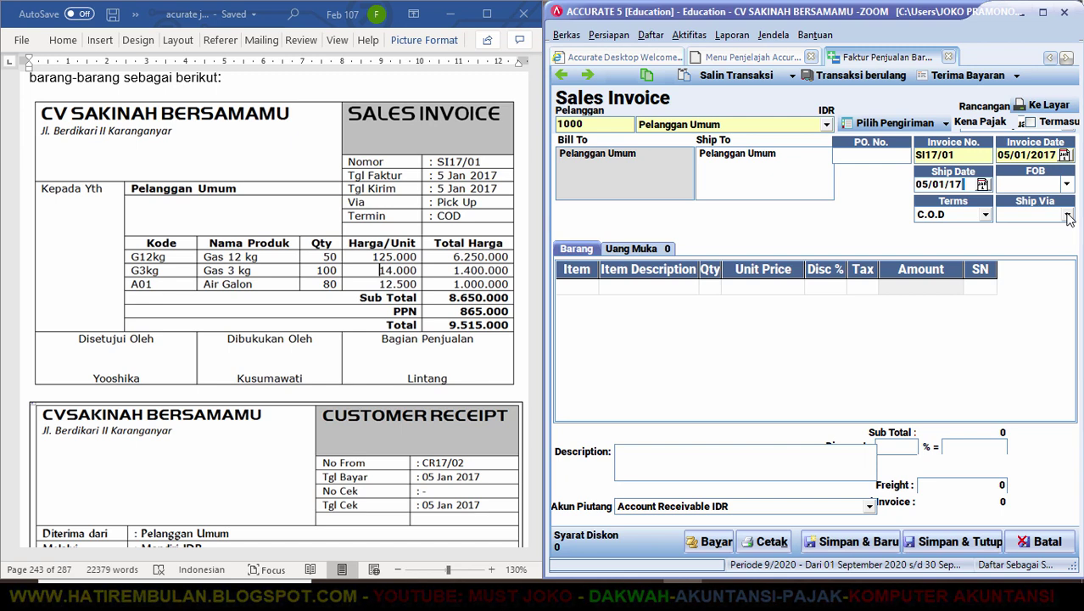
{"action": "left_click", "coordinate": [1067, 216]}
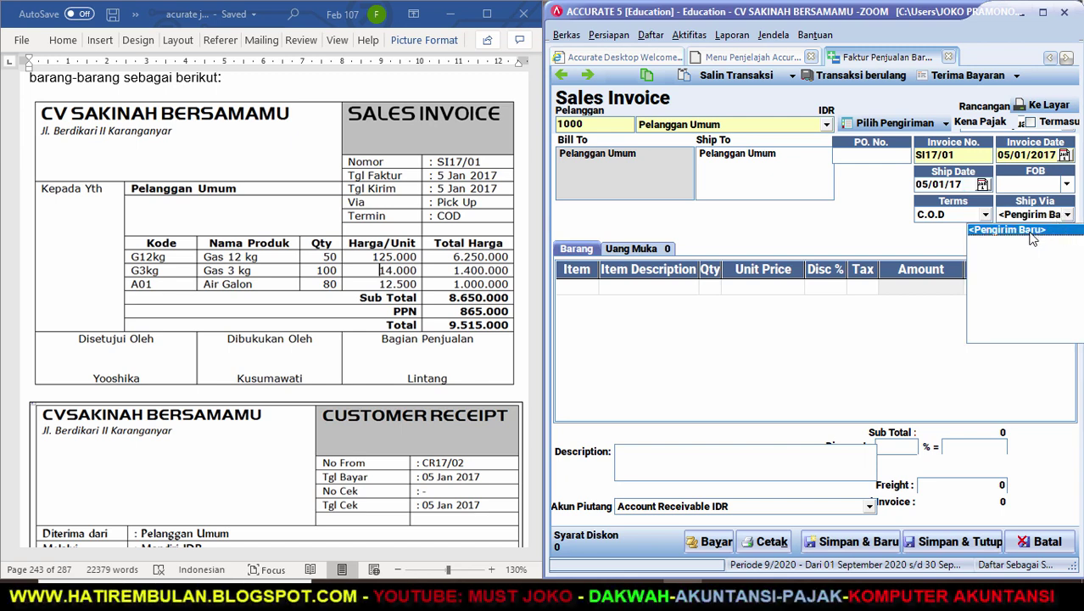
Add a new shipping method named PICK UP and use it as the invoice's ship via.
{"action": "left_click", "coordinate": [1029, 232]}
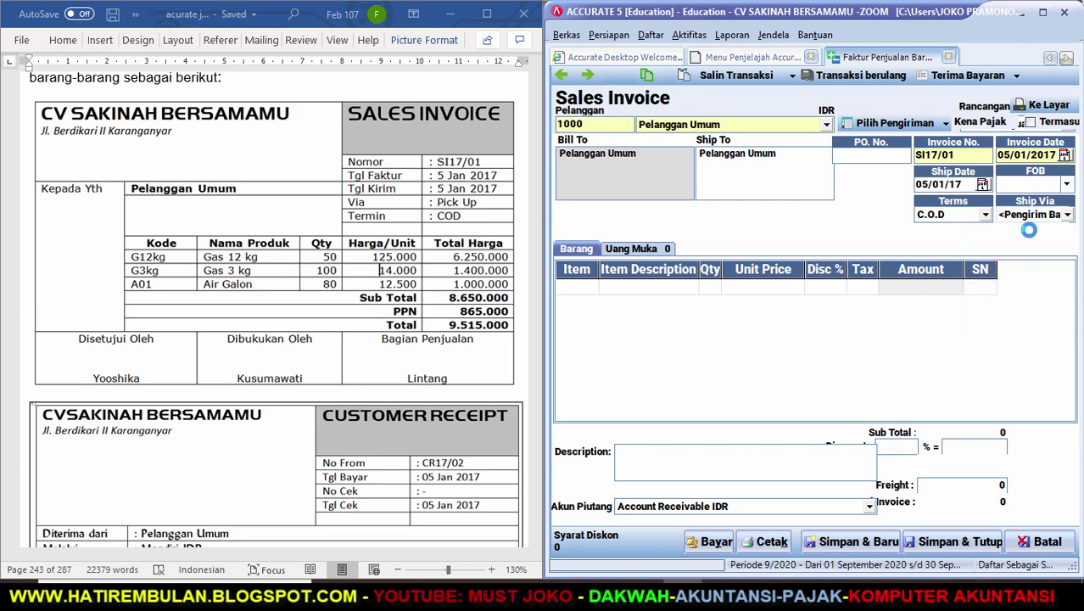
{"action": "type", "text": "P"}
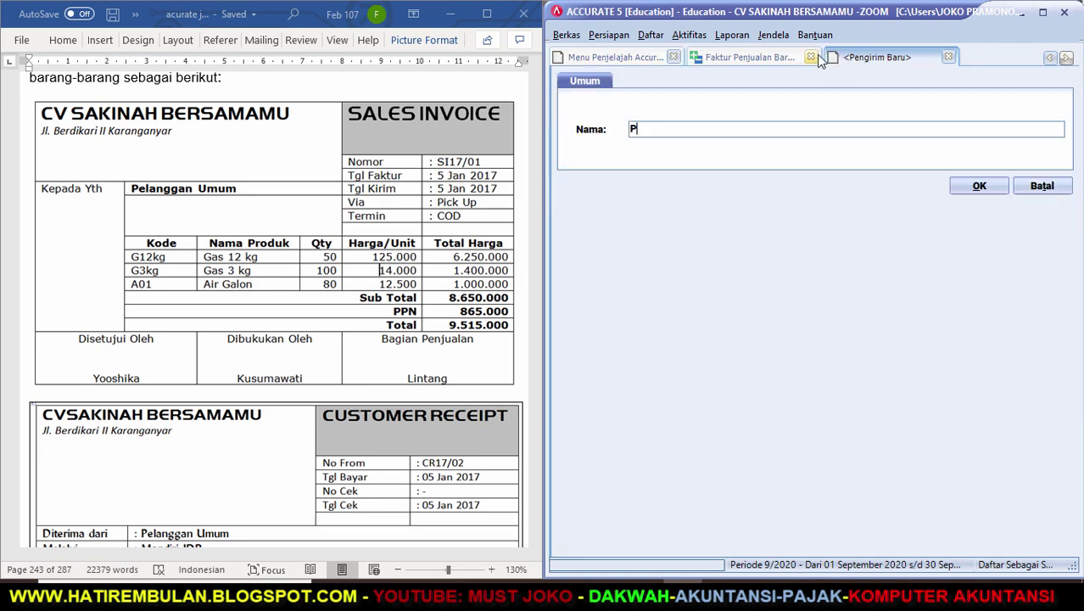
{"action": "type", "text": "ICK UP"}
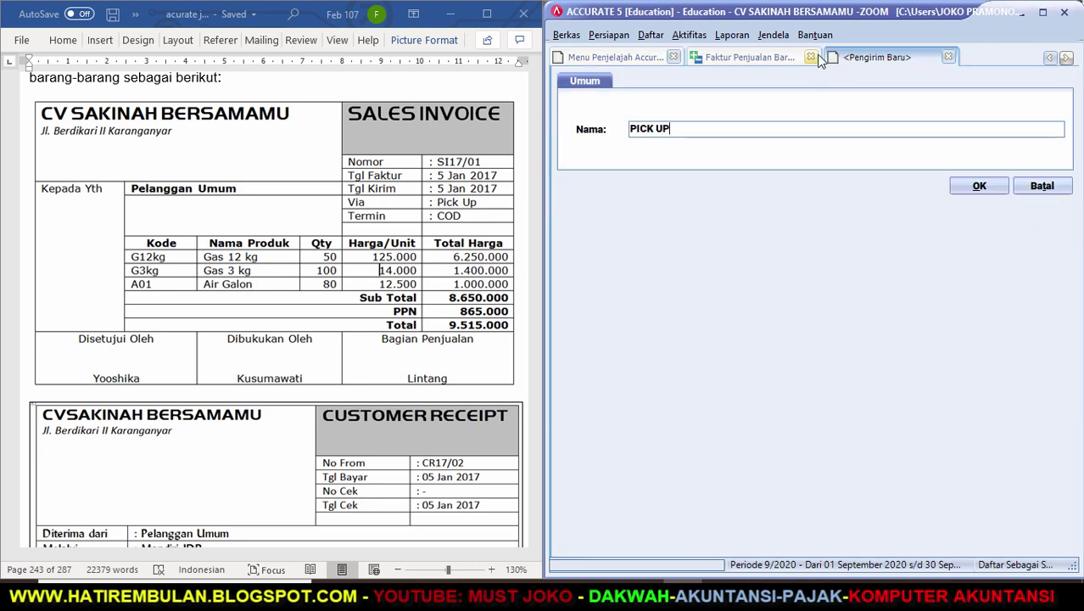
{"action": "left_click", "coordinate": [979, 187]}
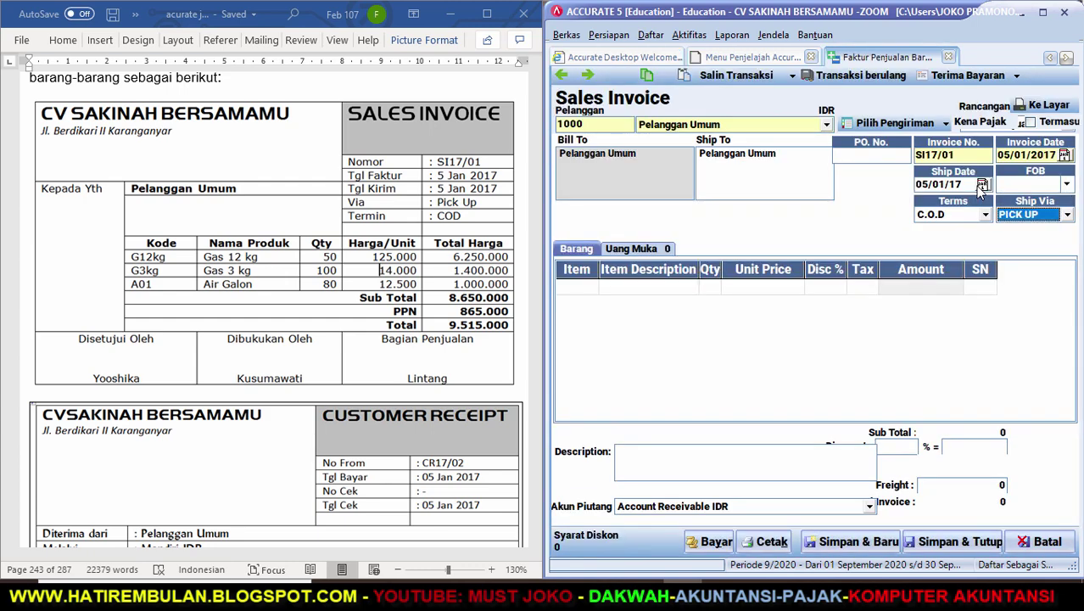
Add GAS 12 KG as the first invoice line and delete the extra blank row.
{"action": "left_click", "coordinate": [591, 292]}
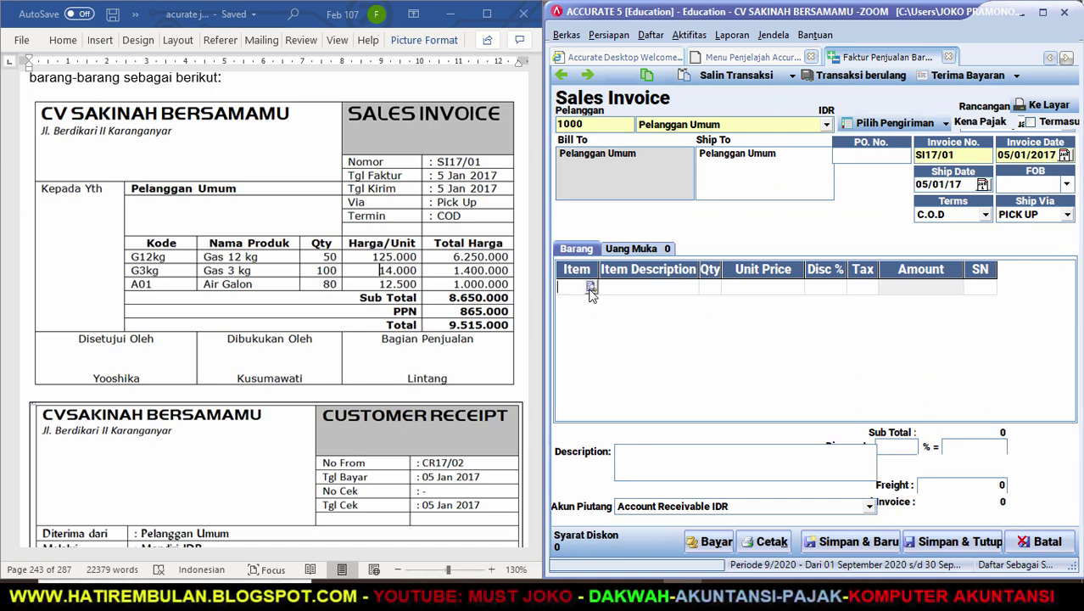
{"action": "type", "text": "G"}
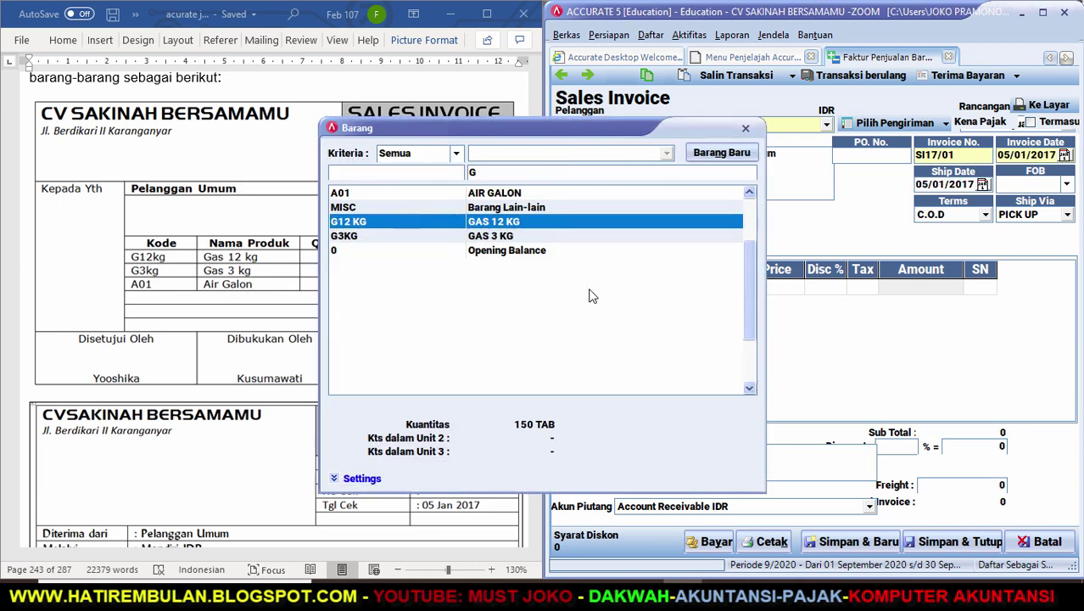
{"action": "key", "text": "Return"}
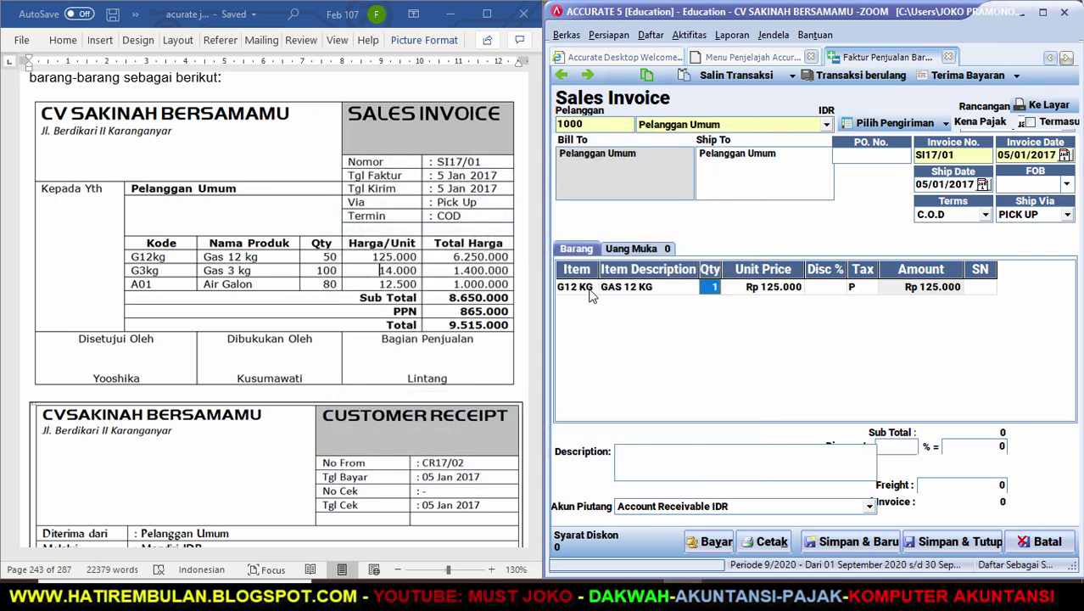
{"action": "key", "text": "Return"}
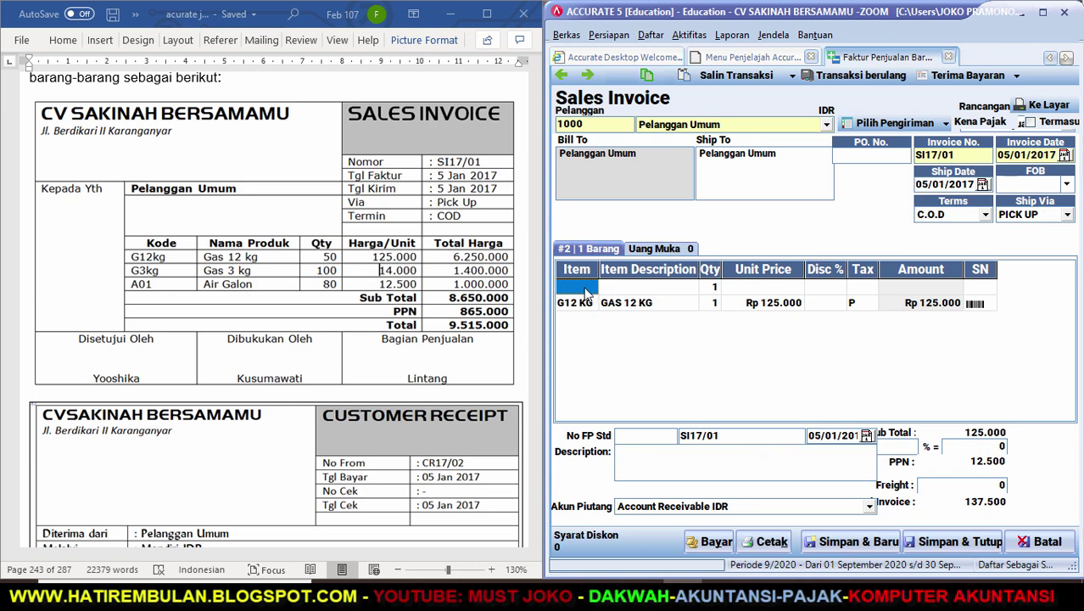
{"action": "left_click", "coordinate": [589, 289]}
{"action": "key", "text": "Tab"}
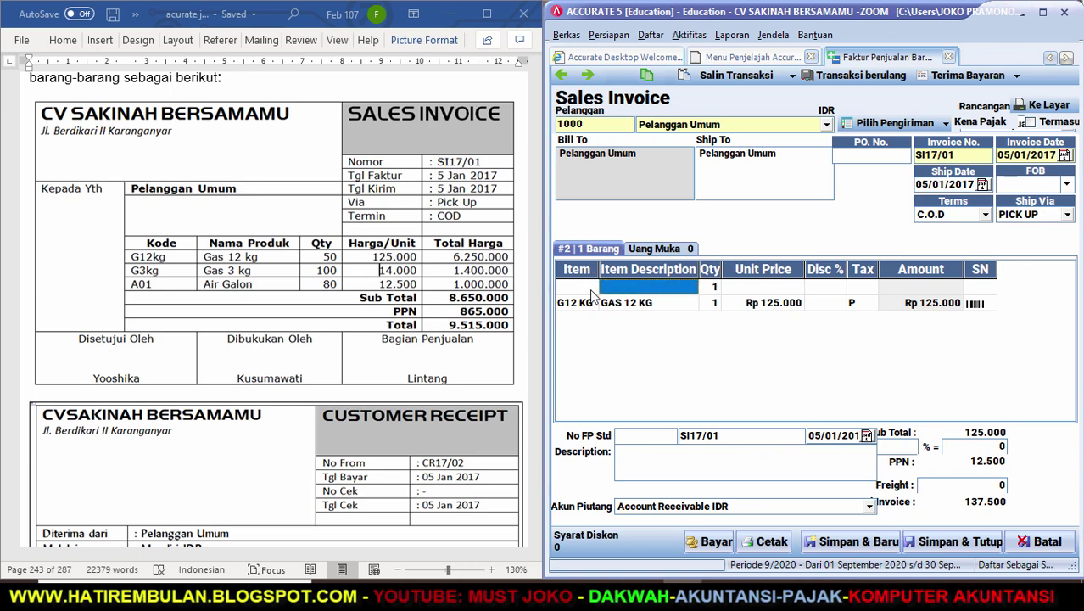
{"action": "right_click", "coordinate": [591, 293]}
{"action": "left_click", "coordinate": [661, 312]}
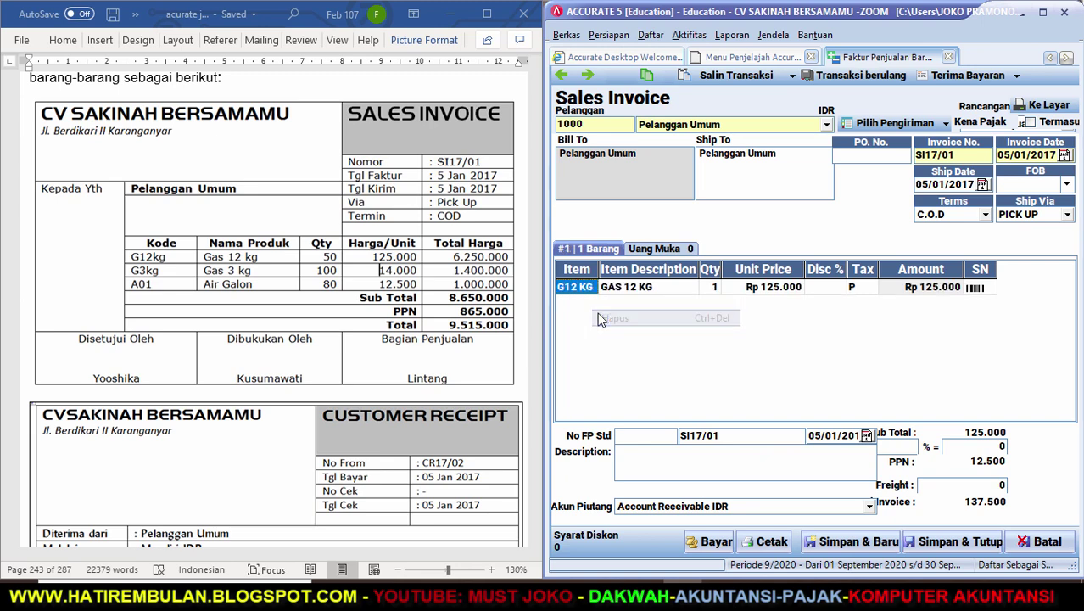
Widen the Qty column and set the GAS 12 KG quantity to 50.
{"action": "left_click", "coordinate": [710, 289]}
{"action": "key", "text": "Insert"}
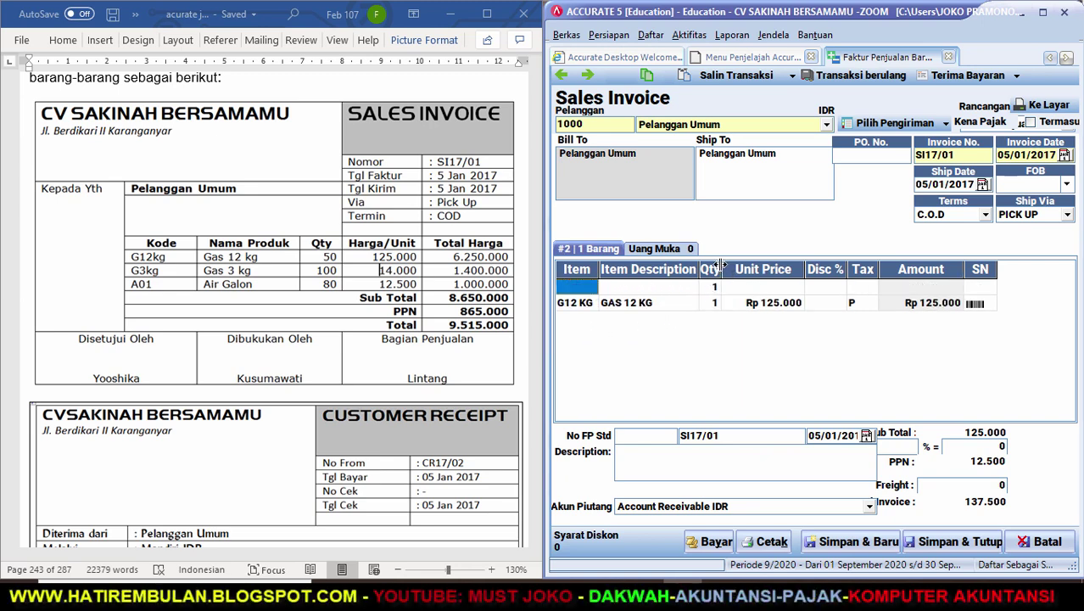
{"action": "left_click_drag", "start_coordinate": [727, 269], "coordinate": [771, 268]}
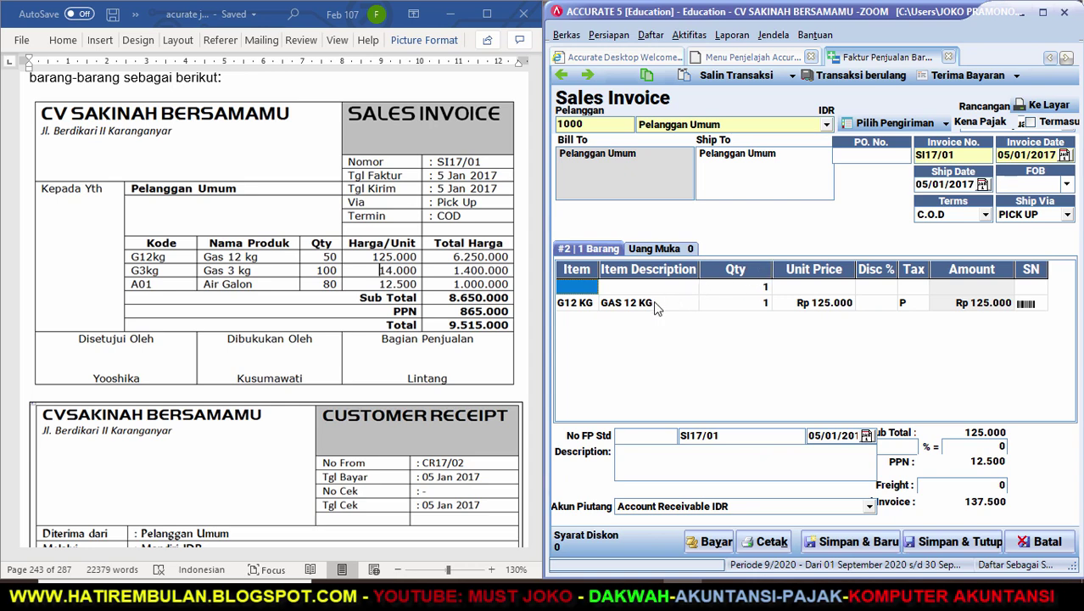
{"action": "type", "text": "G12 KG"}
{"action": "key", "text": "Escape"}
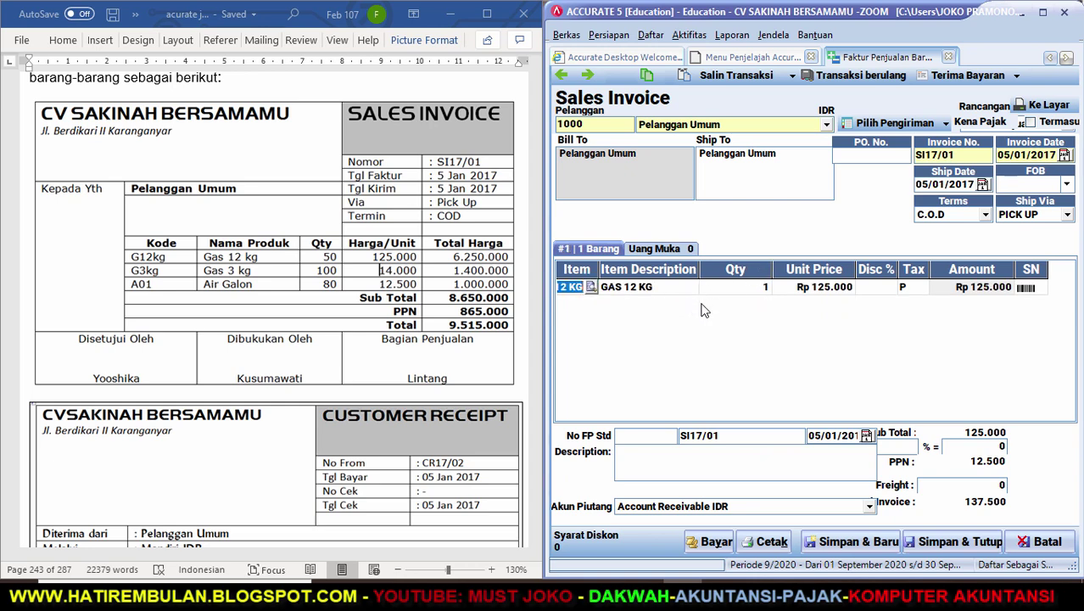
{"action": "left_click", "coordinate": [729, 290]}
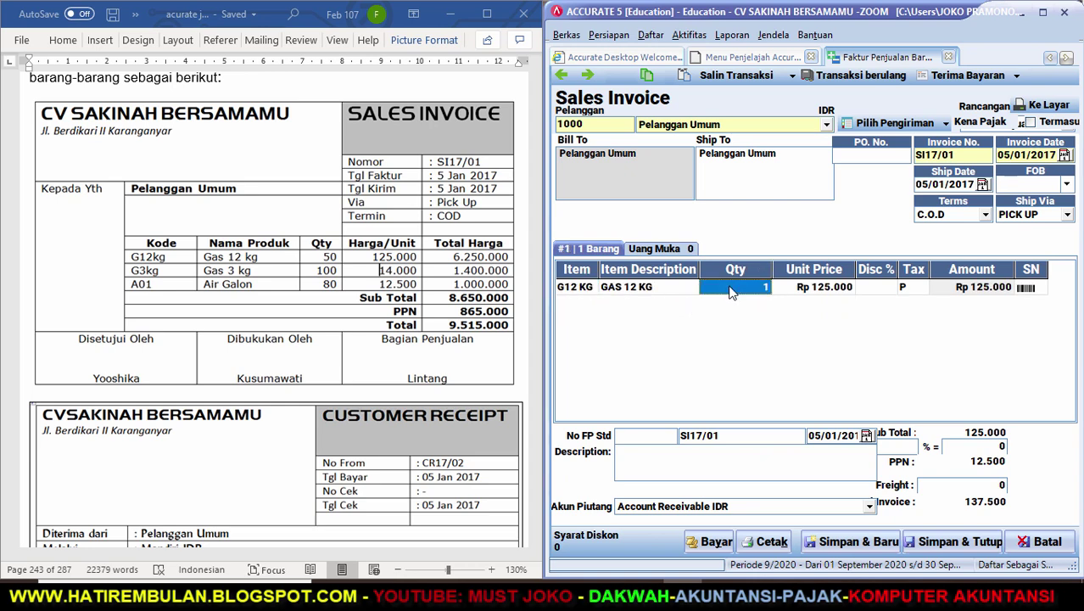
{"action": "type", "text": "5"}
{"action": "key", "text": "Tab"}
{"action": "key", "text": "Tab"}
{"action": "key", "text": "Tab"}
{"action": "key", "text": "Tab"}
{"action": "key", "text": "Tab"}
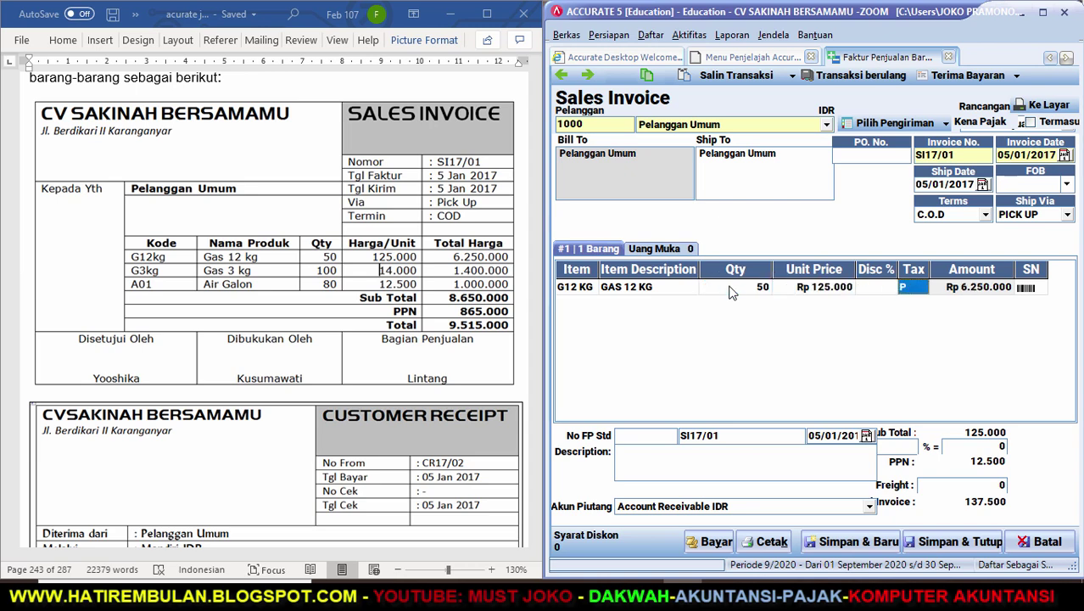
Add GAS 3 KG (G3KG) as the second line with quantity 100.
{"action": "type", "text": "G"}
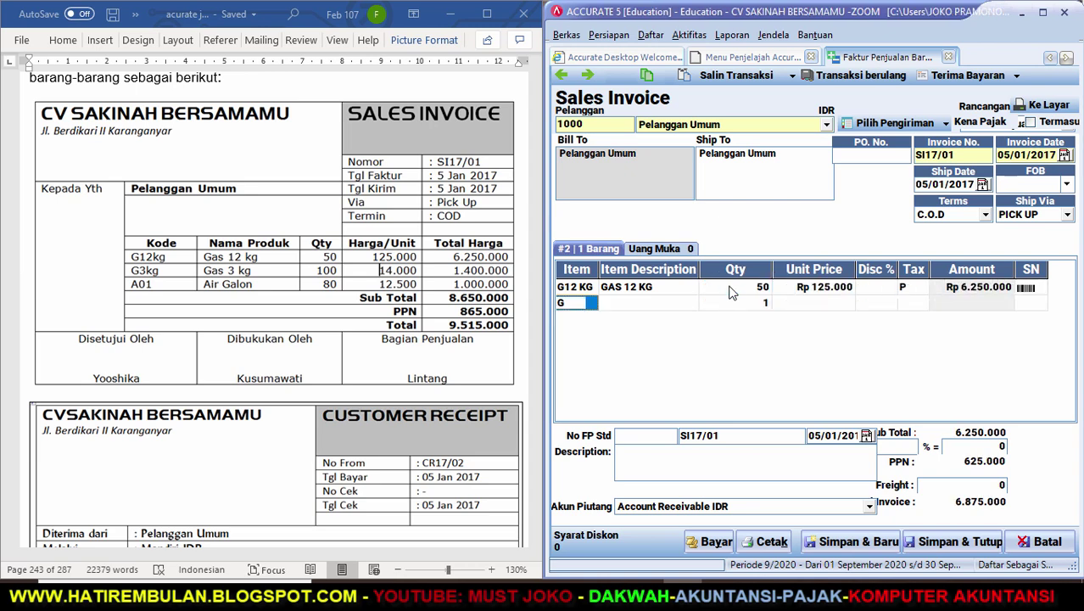
{"action": "key", "text": "Down"}
{"action": "key", "text": "Return"}
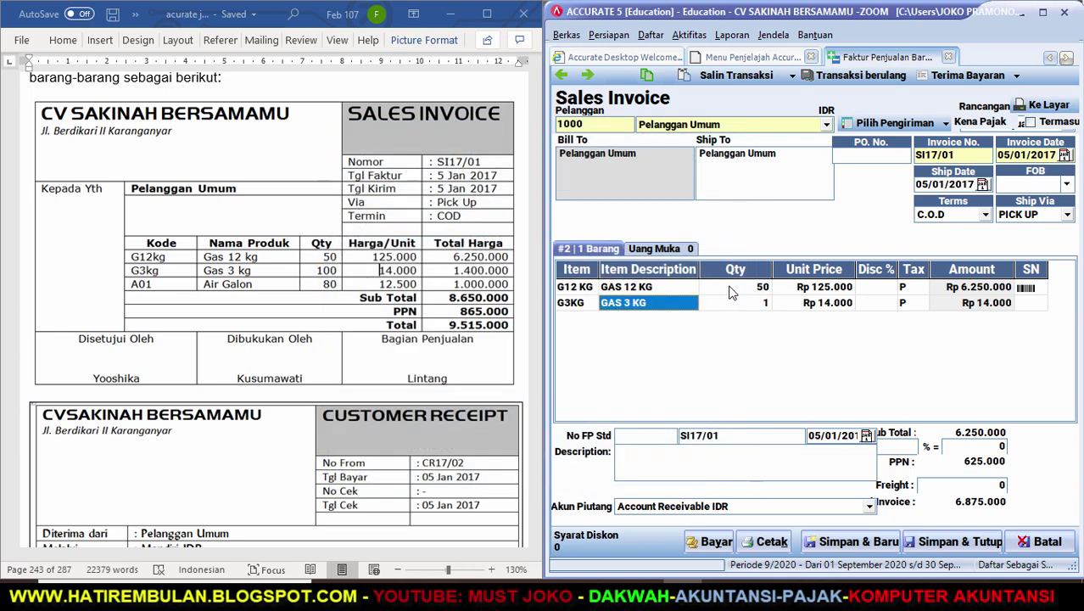
{"action": "key", "text": "Tab"}
{"action": "type", "text": "100"}
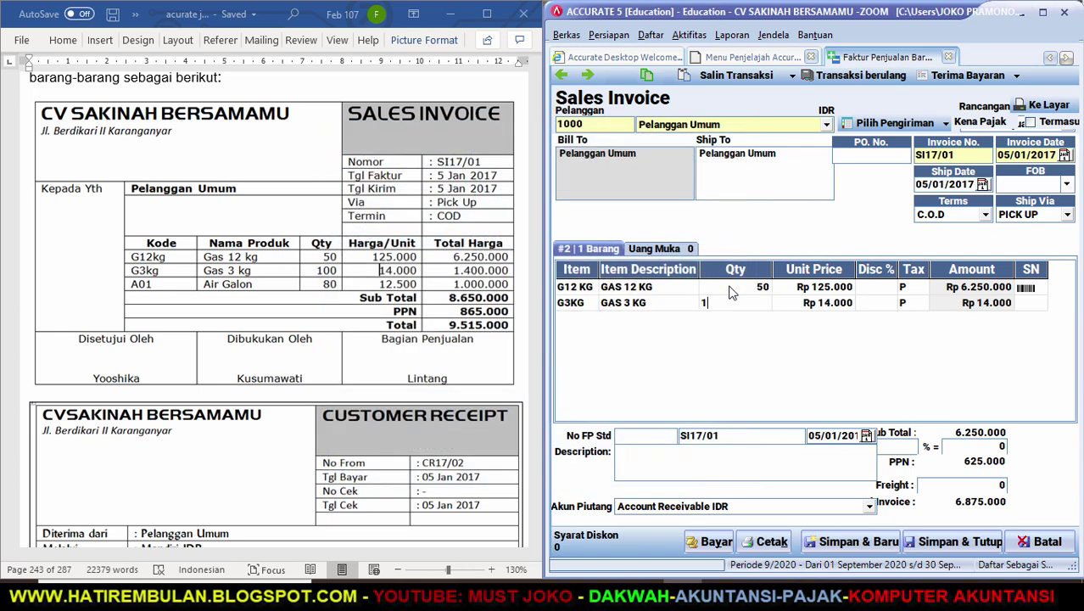
{"action": "key", "text": "Tab"}
{"action": "key", "text": "Tab"}
{"action": "key", "text": "Tab"}
{"action": "key", "text": "Tab"}
{"action": "key", "text": "Tab"}
{"action": "key", "text": "Tab"}
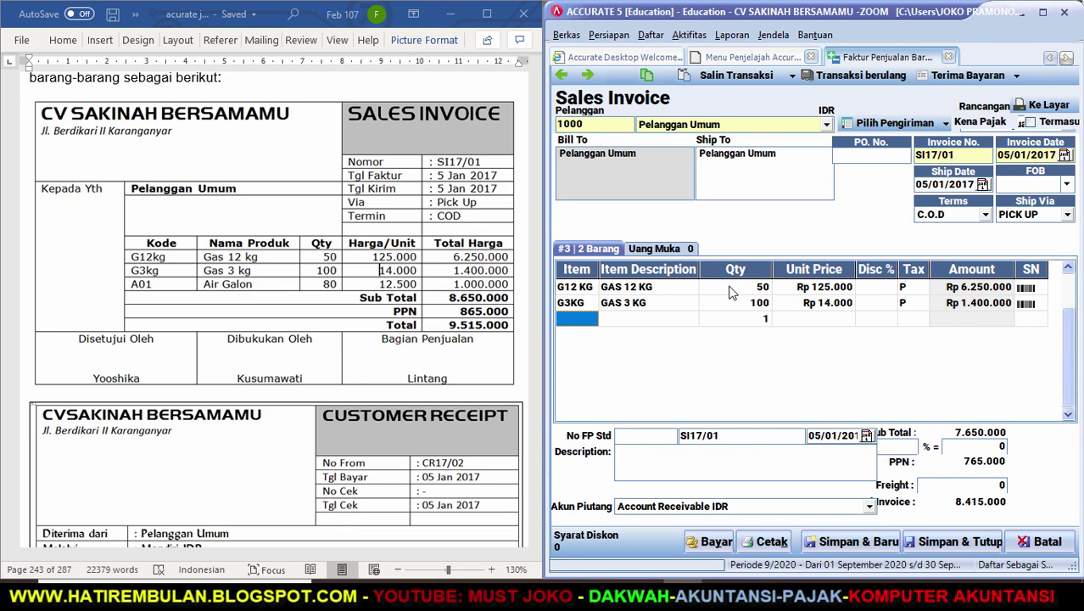
Add AIR GALON (A01) with quantity 80 and remove the empty fourth row.
{"action": "type", "text": "A"}
{"action": "key", "text": "Return"}
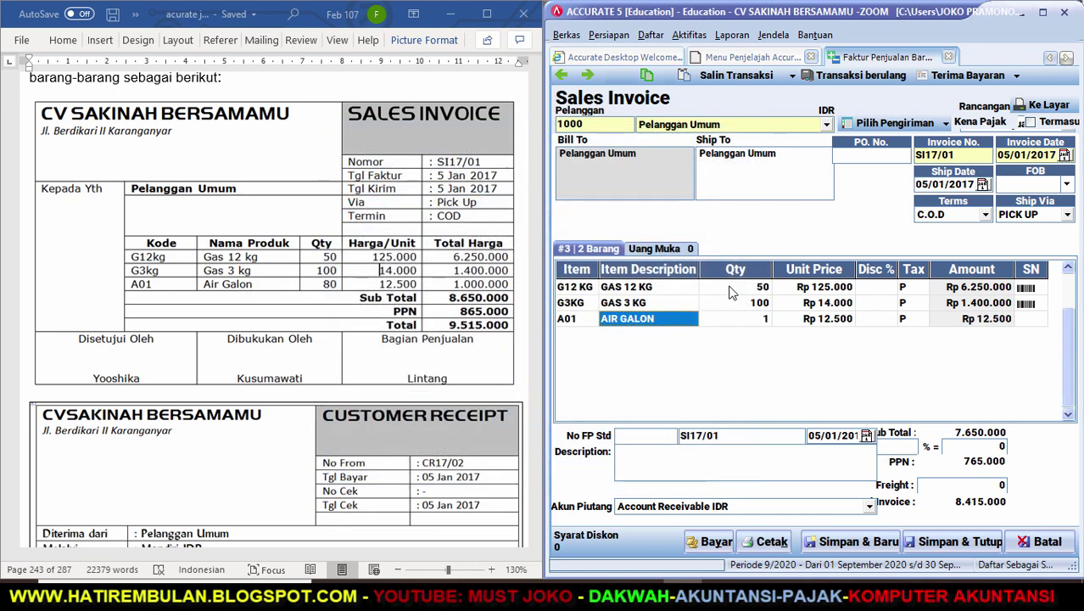
{"action": "key", "text": "Tab"}
{"action": "type", "text": "80"}
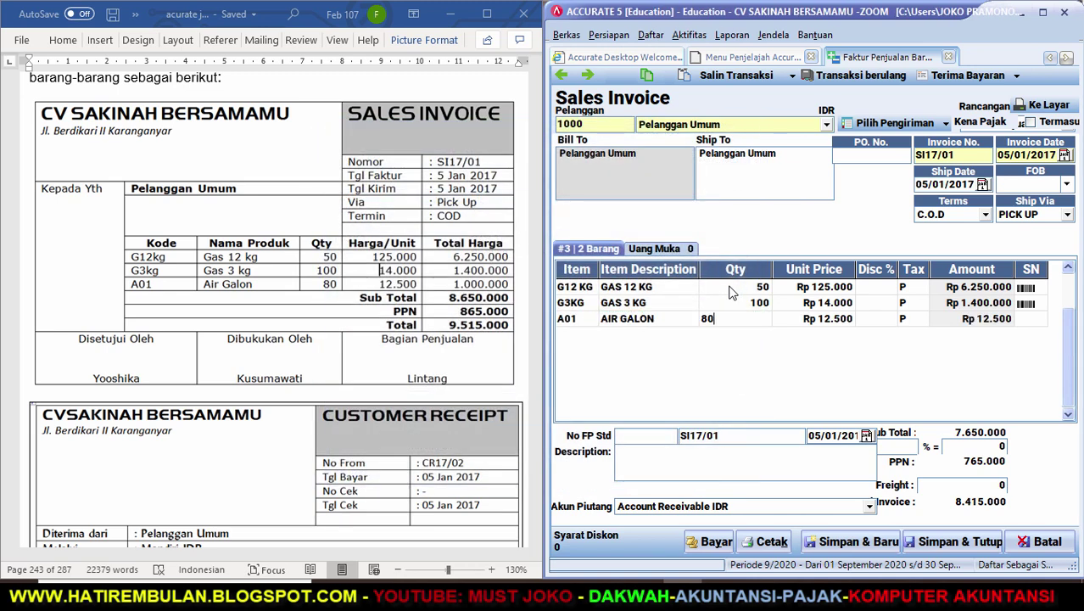
{"action": "key", "text": "Tab"}
{"action": "key", "text": "Tab"}
{"action": "key", "text": "Tab"}
{"action": "key", "text": "Tab"}
{"action": "key", "text": "Tab"}
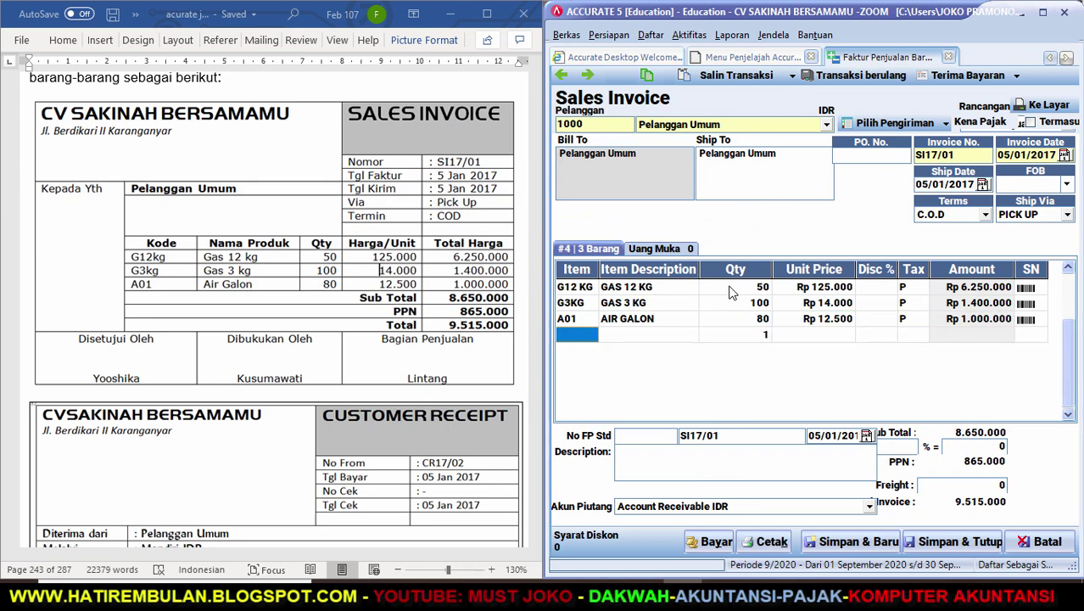
{"action": "key", "text": "Up"}
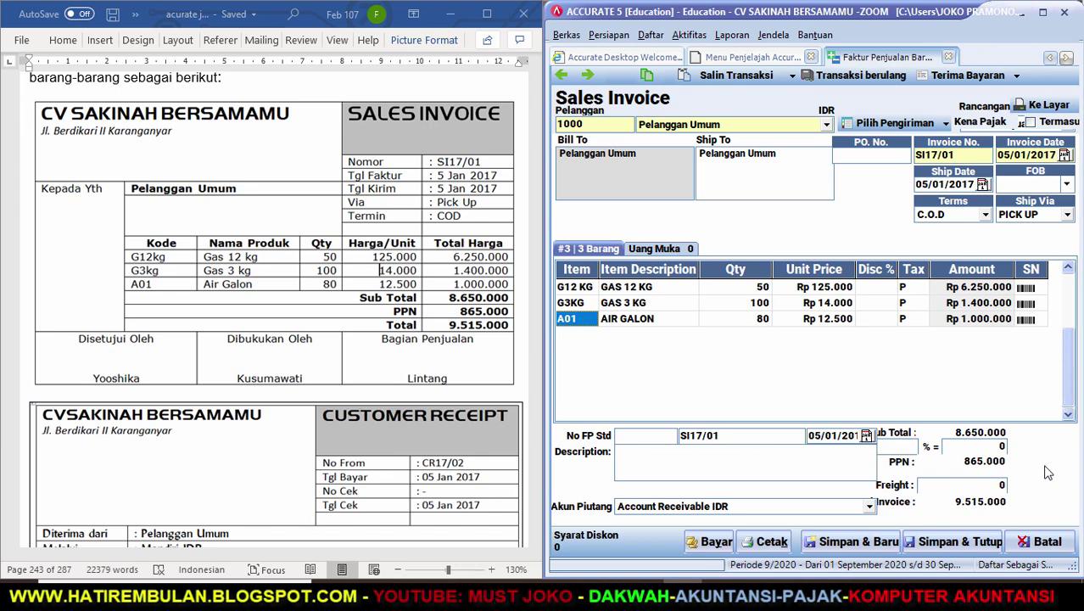
Check the Word exercise, then begin receiving payment for invoice SI17/01.
{"action": "left_click", "coordinate": [490, 373]}
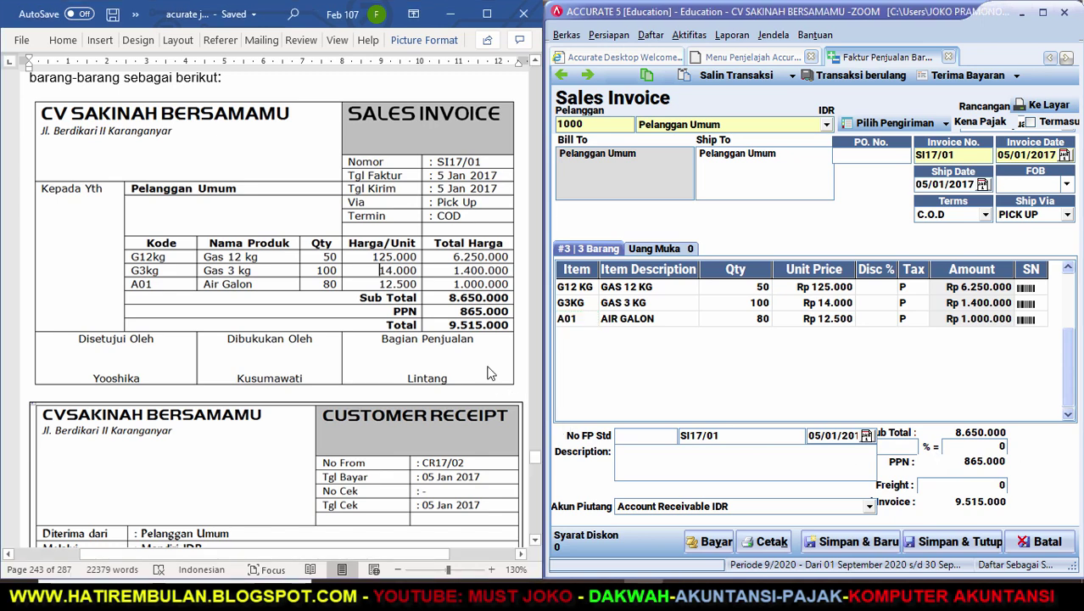
{"action": "scroll", "coordinate": [490, 374], "scroll_direction": "up", "scroll_amount": 5}
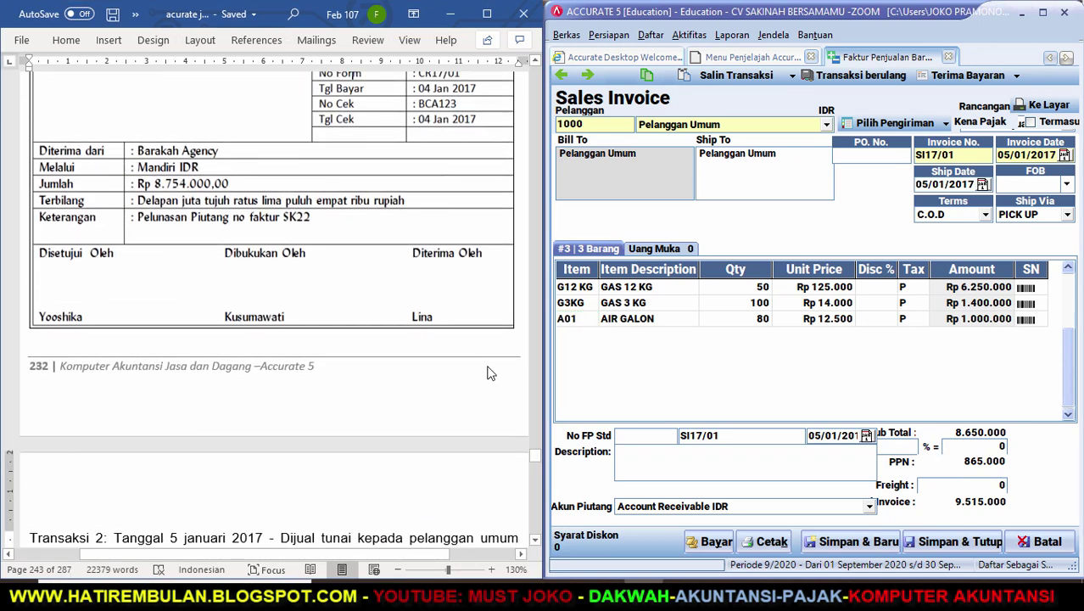
{"action": "scroll", "coordinate": [490, 374], "scroll_direction": "down", "scroll_amount": 8}
{"action": "left_click", "coordinate": [491, 373]}
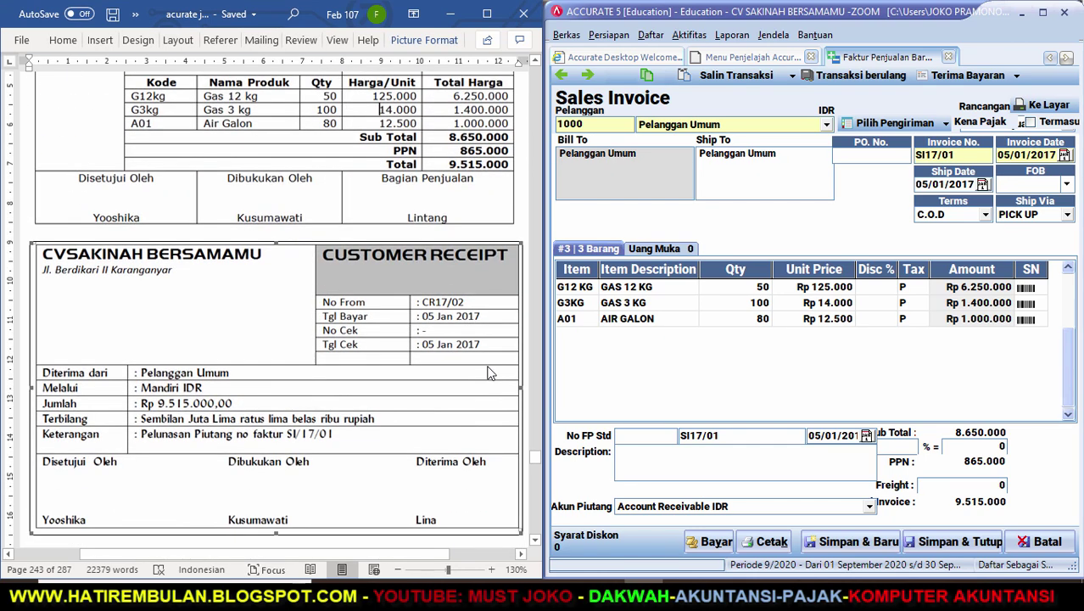
{"action": "left_click", "coordinate": [957, 77]}
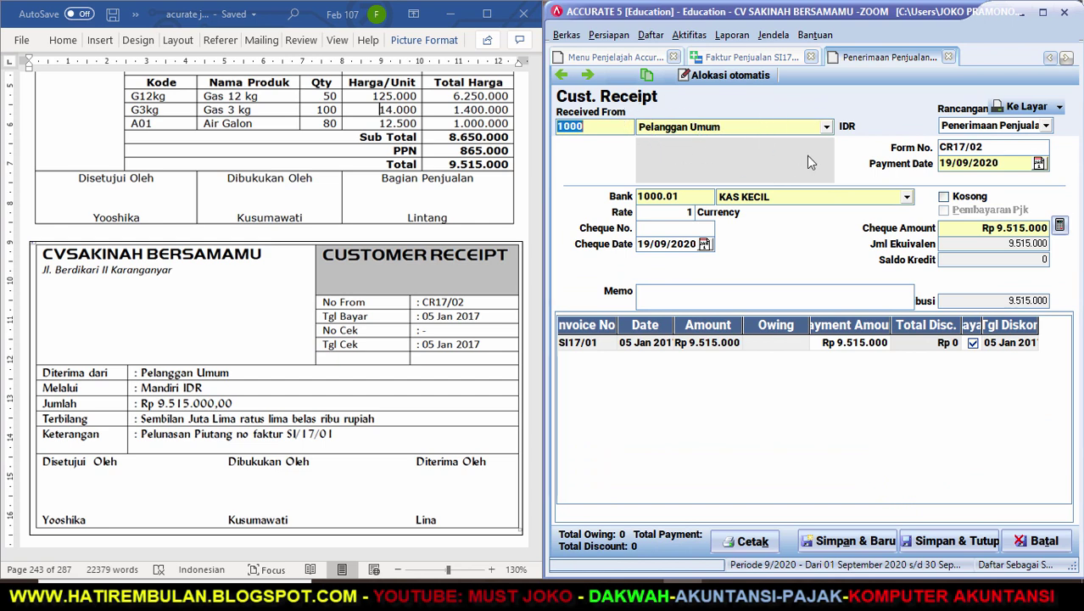
Set payment date 05/01/2017, bank MANDIRI IDR, and cheque date 05/01/2017.
{"action": "left_click_drag", "start_coordinate": [1001, 158], "coordinate": [916, 167]}
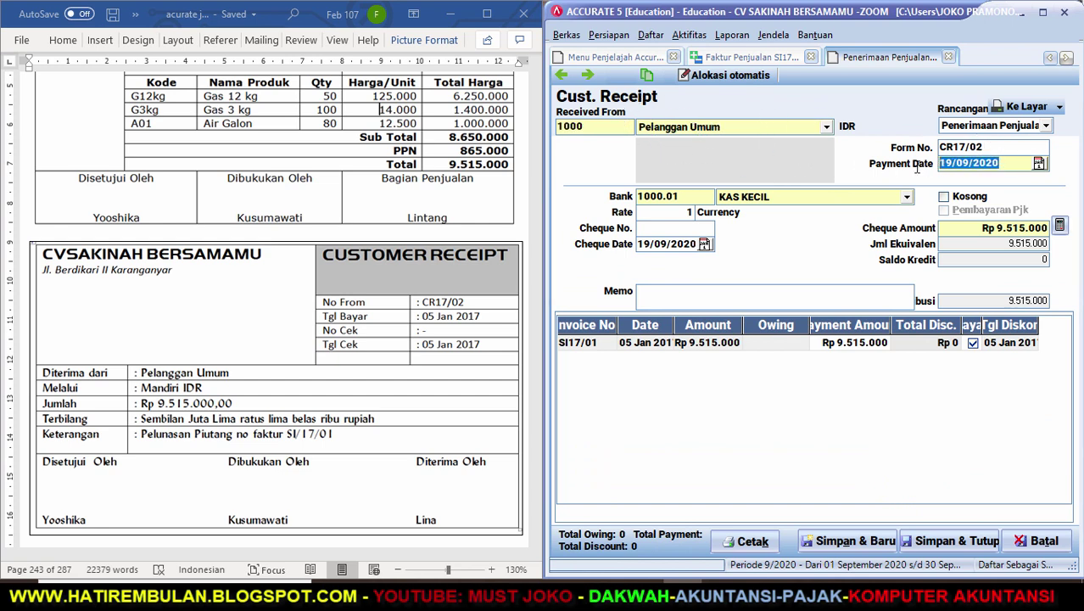
{"action": "type", "text": "05/07/1"}
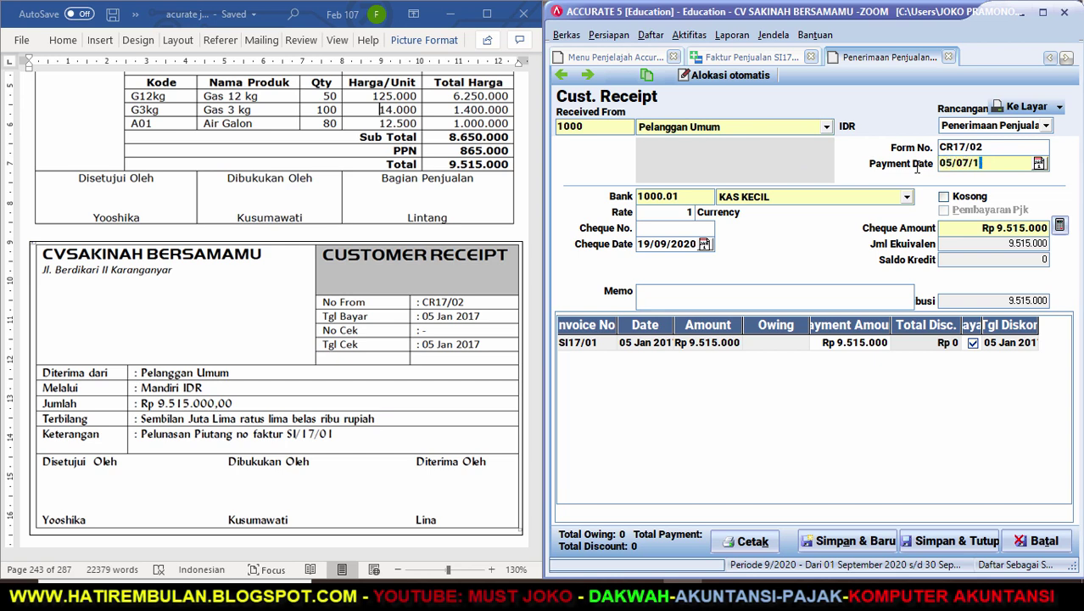
{"action": "key", "text": "BackSpace"}
{"action": "key", "text": "BackSpace"}
{"action": "key", "text": "BackSpace"}
{"action": "type", "text": "01"}
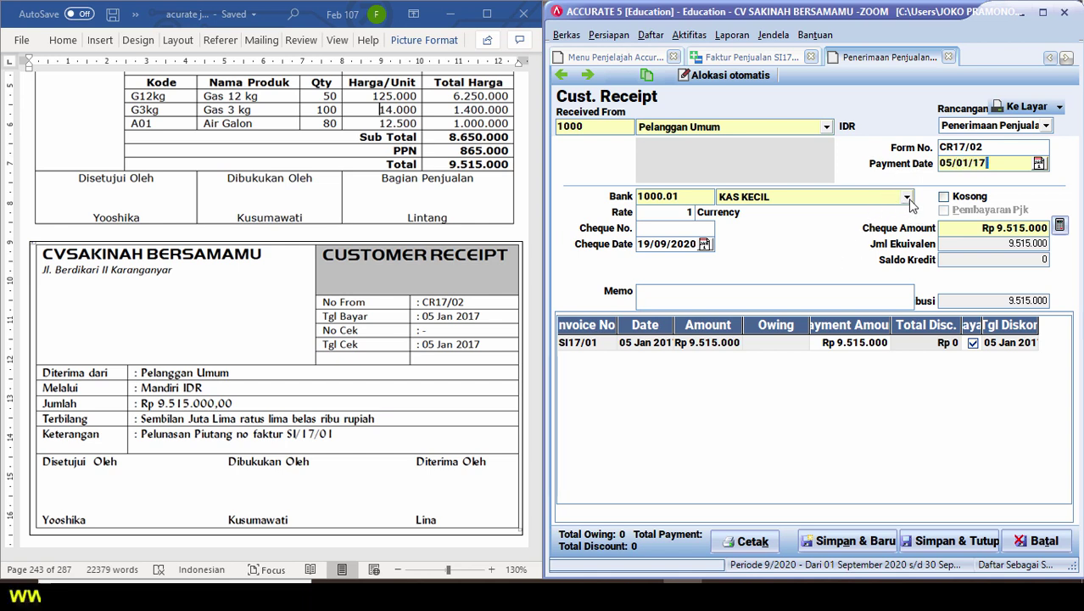
{"action": "left_click", "coordinate": [907, 197]}
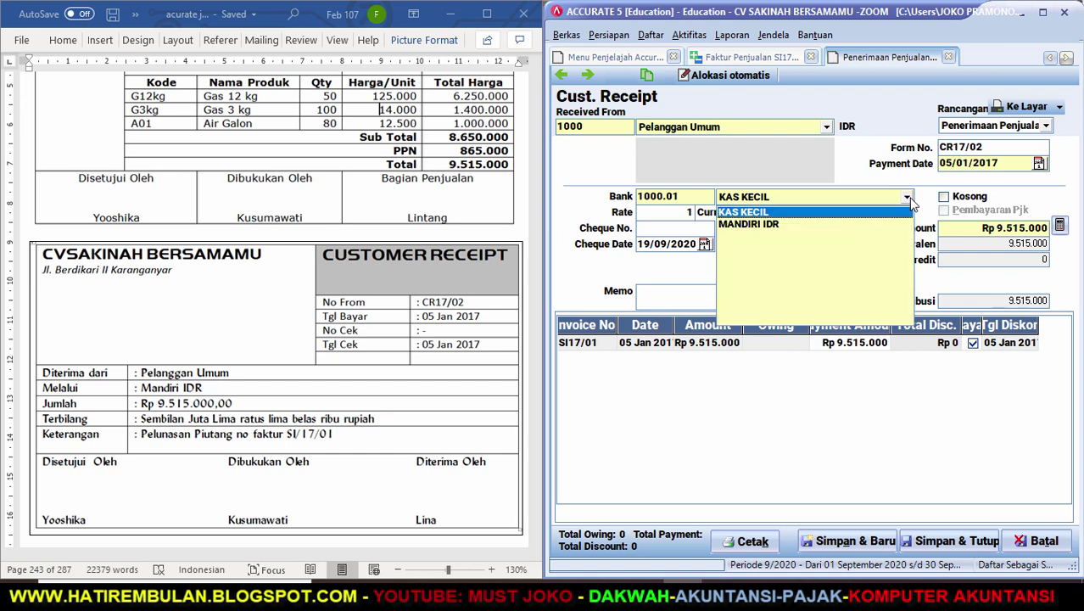
{"action": "left_click", "coordinate": [780, 226]}
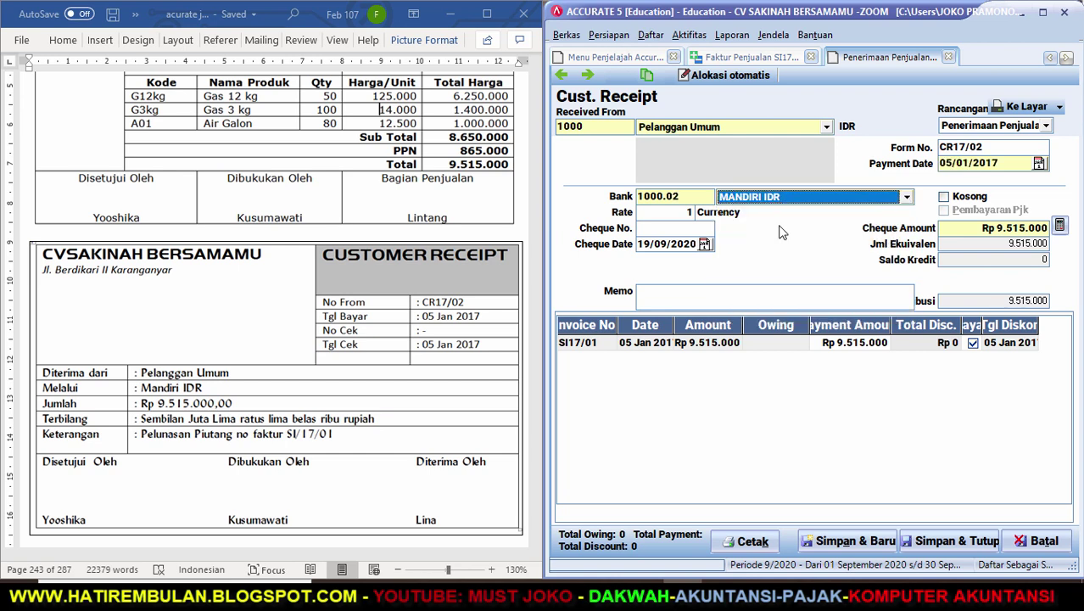
{"action": "left_click", "coordinate": [665, 229]}
{"action": "key", "text": "Tab"}
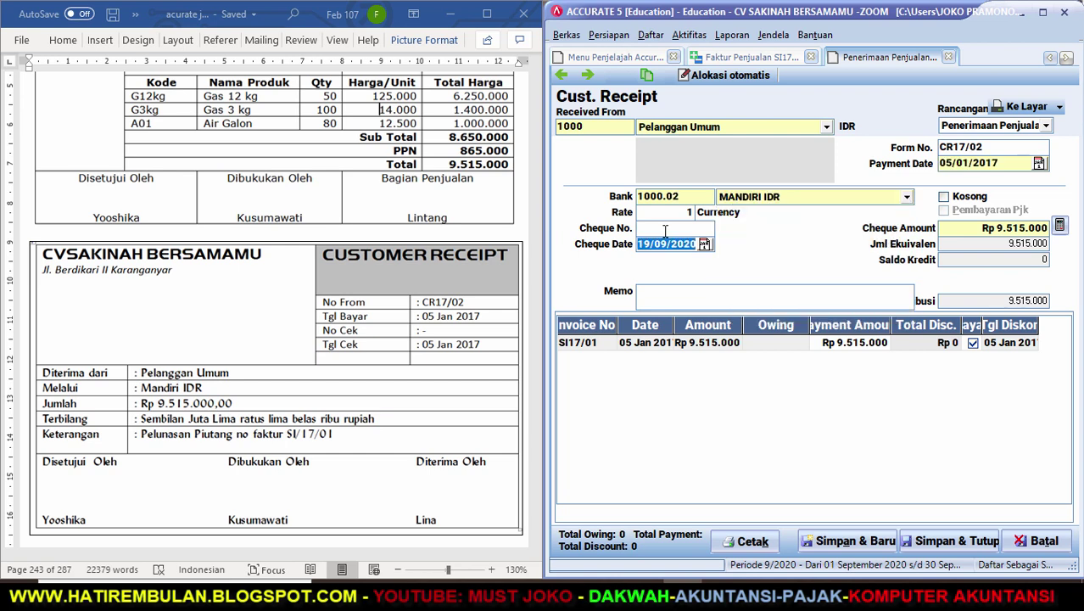
{"action": "type", "text": "05/"}
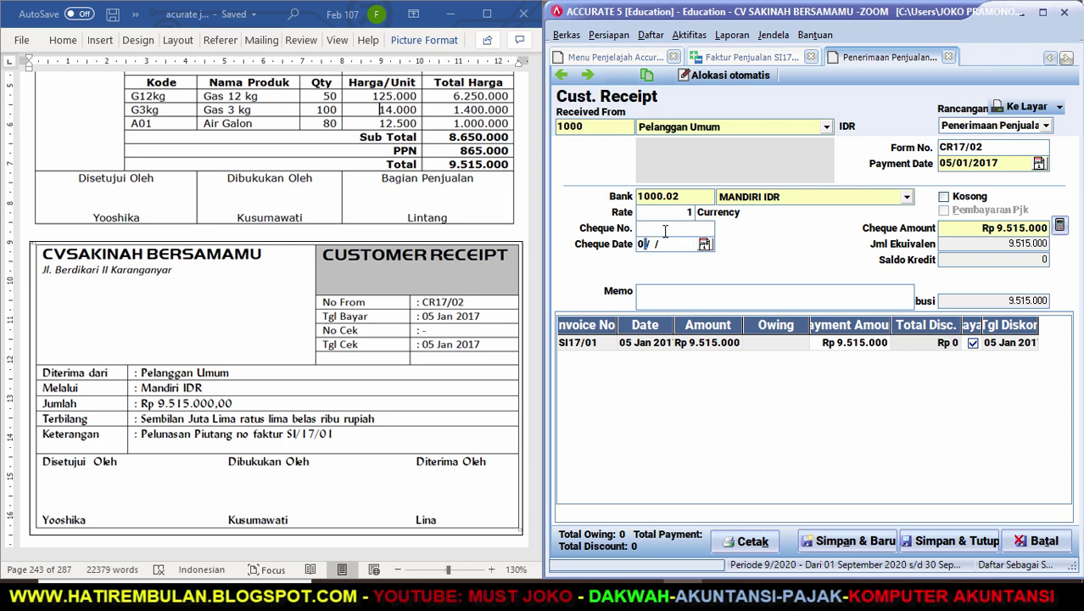
{"action": "type", "text": "01"}
Enter the memo 'PELUNASAN FAKTUR SI/17/01' and save receipt CR17/02.
{"action": "left_click", "coordinate": [665, 297]}
{"action": "type", "text": "PELUNASAN FAK"}
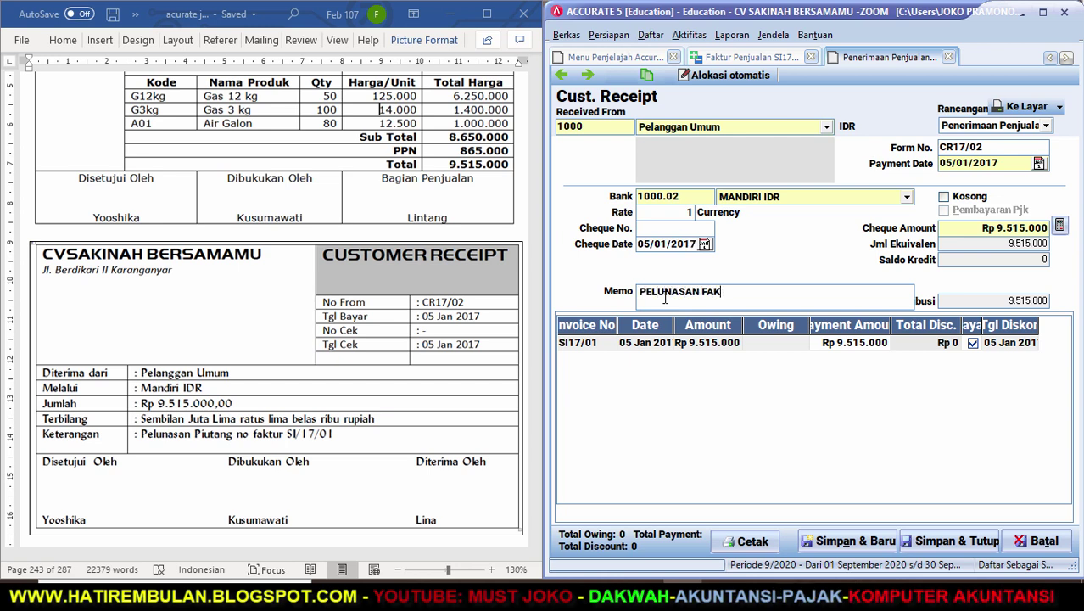
{"action": "type", "text": "TUR SI/17/01"}
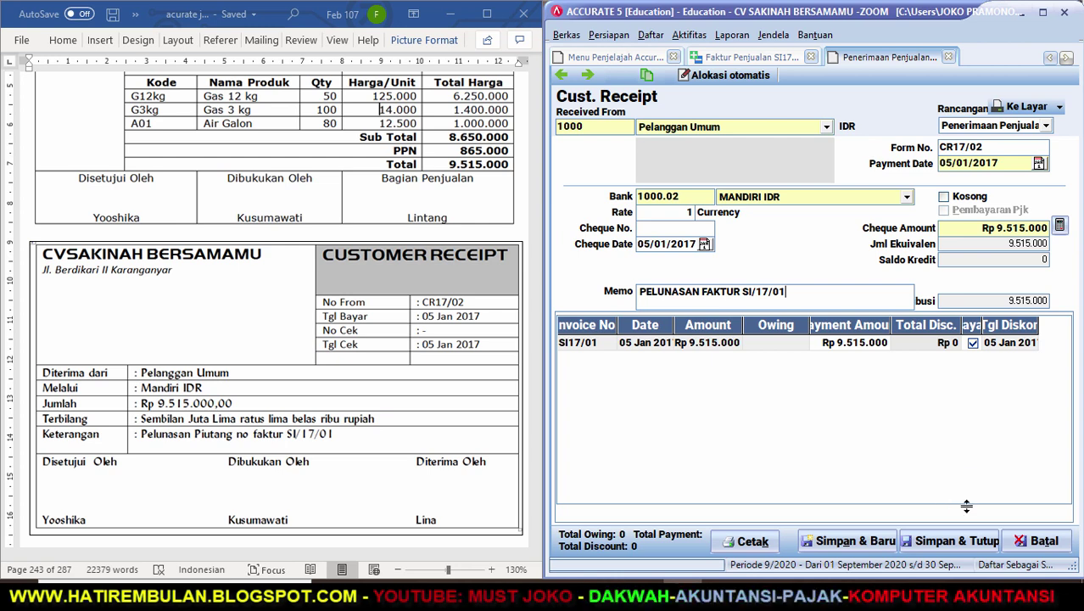
{"action": "left_click", "coordinate": [944, 540]}
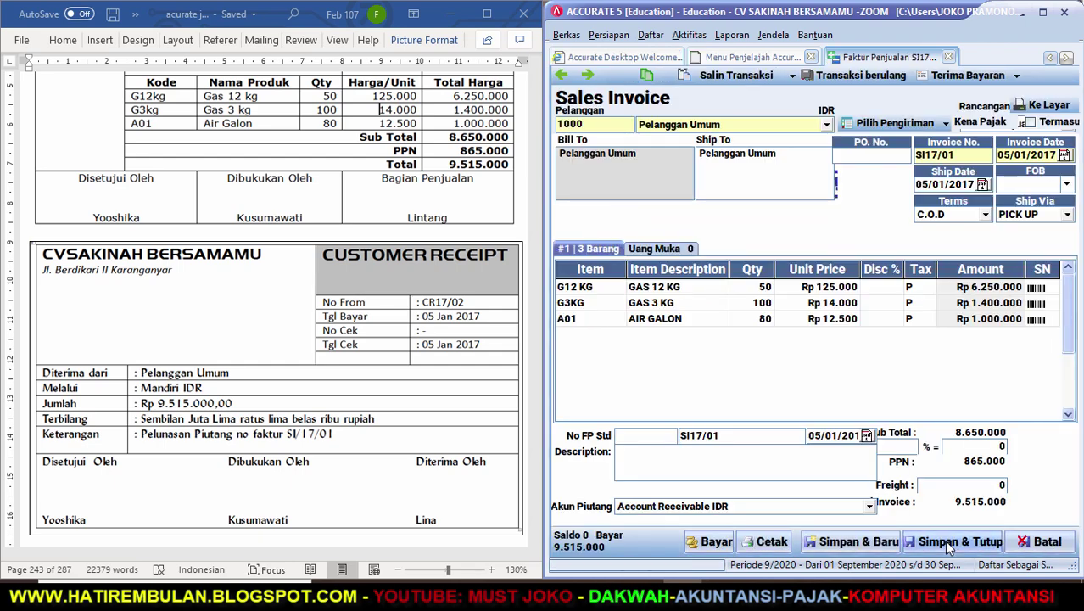
Save and close the paid invoice SI17/01, then start new customer receipt CR17/03.
{"action": "left_click", "coordinate": [1043, 13]}
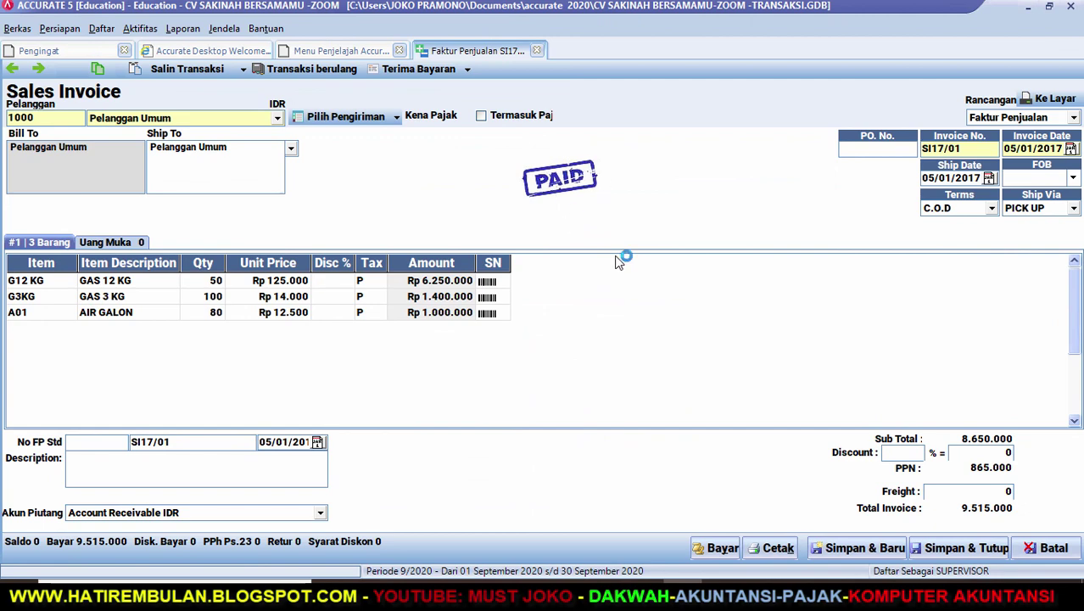
{"action": "left_click", "coordinate": [959, 549]}
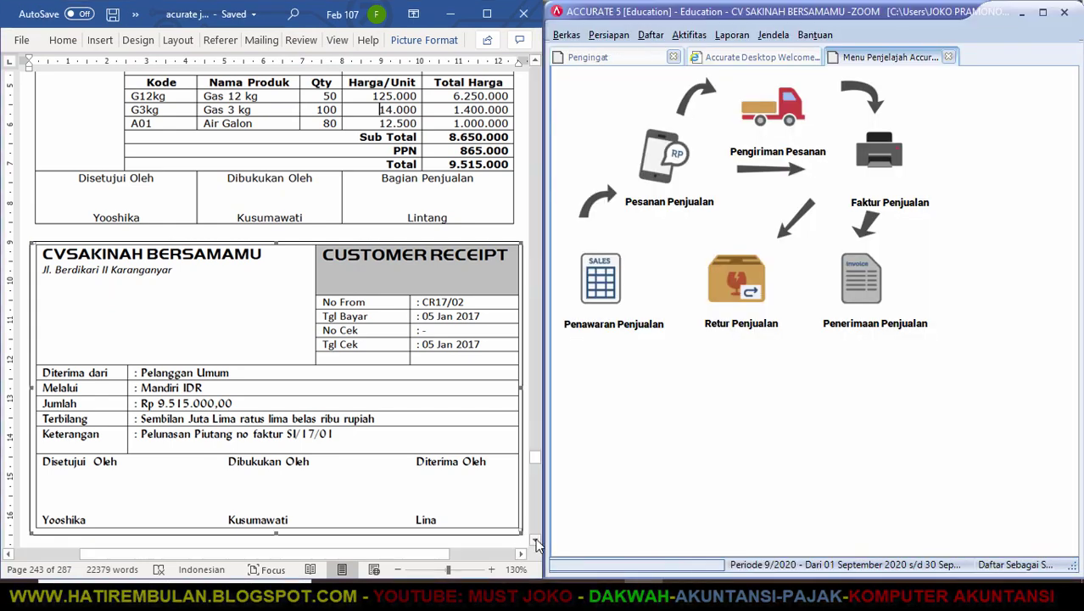
{"action": "left_click", "coordinate": [534, 540]}
{"action": "left_click_drag", "start_coordinate": [534, 541], "coordinate": [535, 541]}
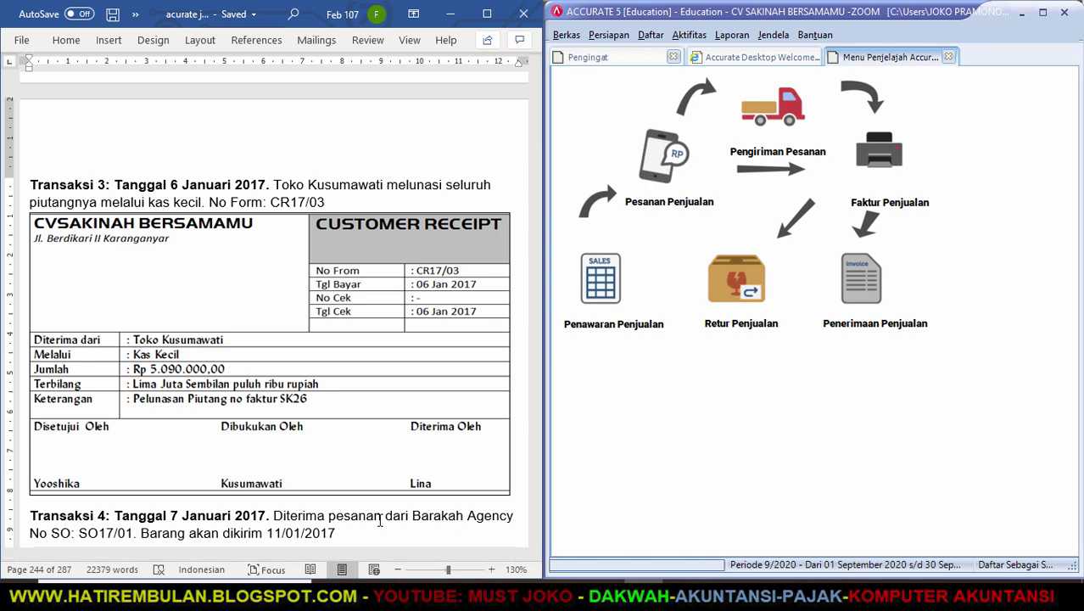
{"action": "left_click", "coordinate": [872, 293]}
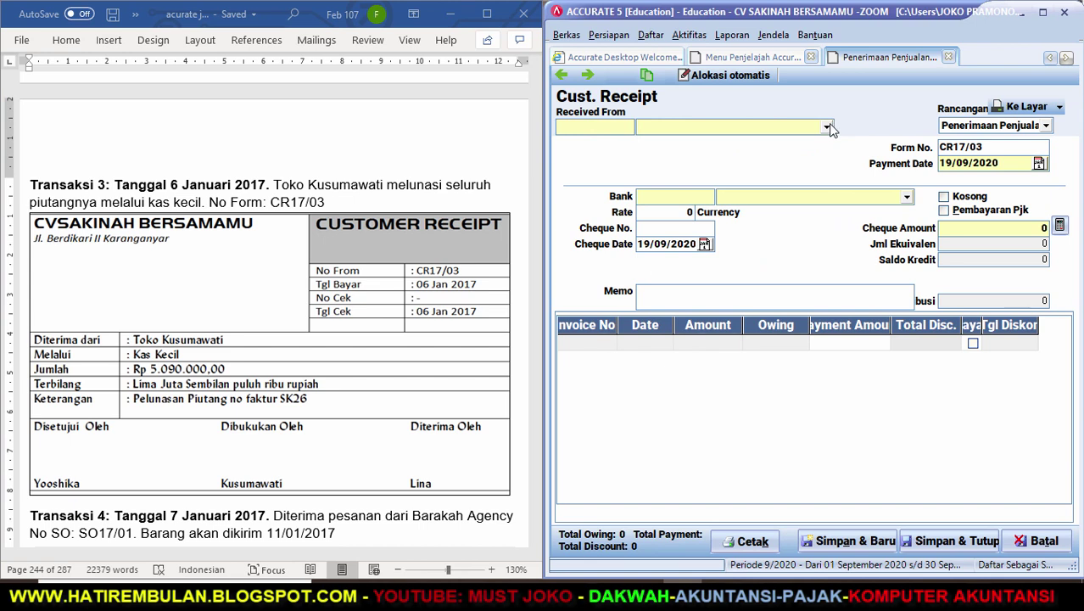
Fill the receipt header: TOKO KUSUMAWATI, dated 06/01/17, memo 'PELUNASAN FAKTUR NO SK 26'.
{"action": "left_click", "coordinate": [827, 128]}
{"action": "left_click", "coordinate": [717, 167]}
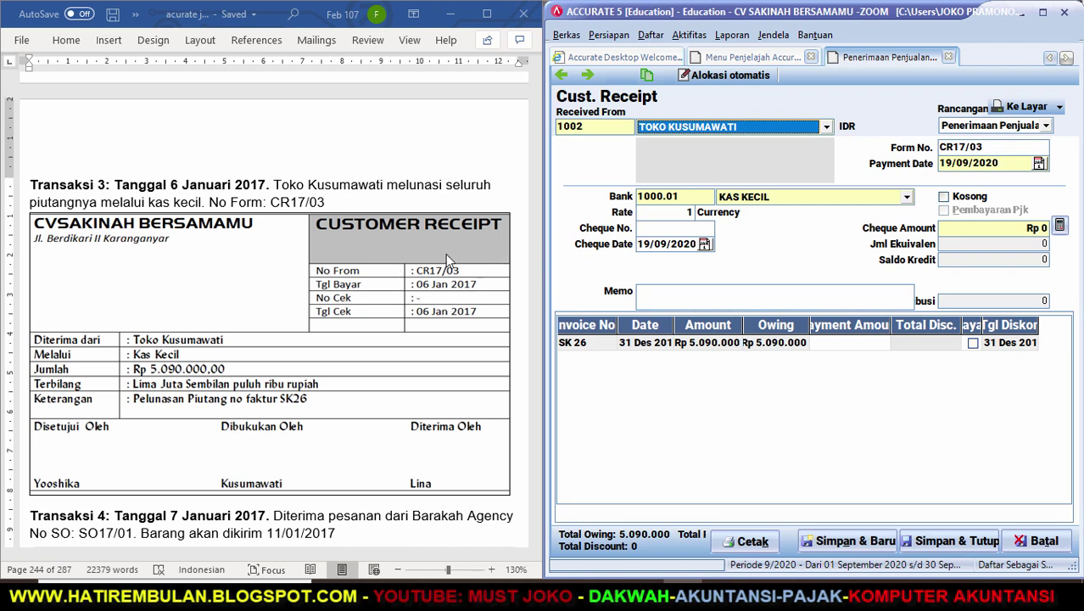
{"action": "left_click", "coordinate": [1006, 162]}
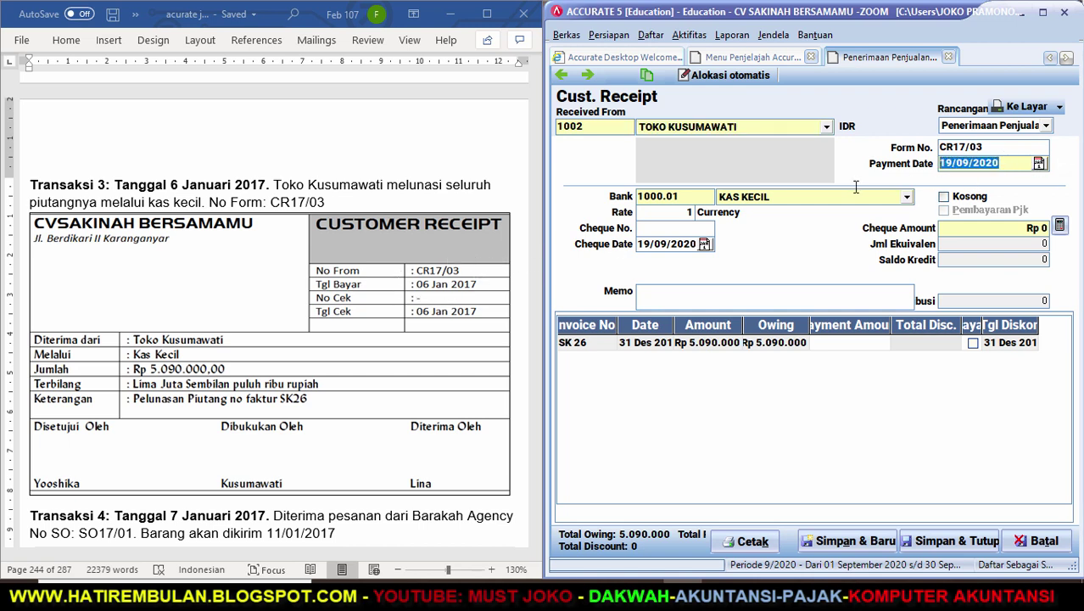
{"action": "type", "text": "06/01/17"}
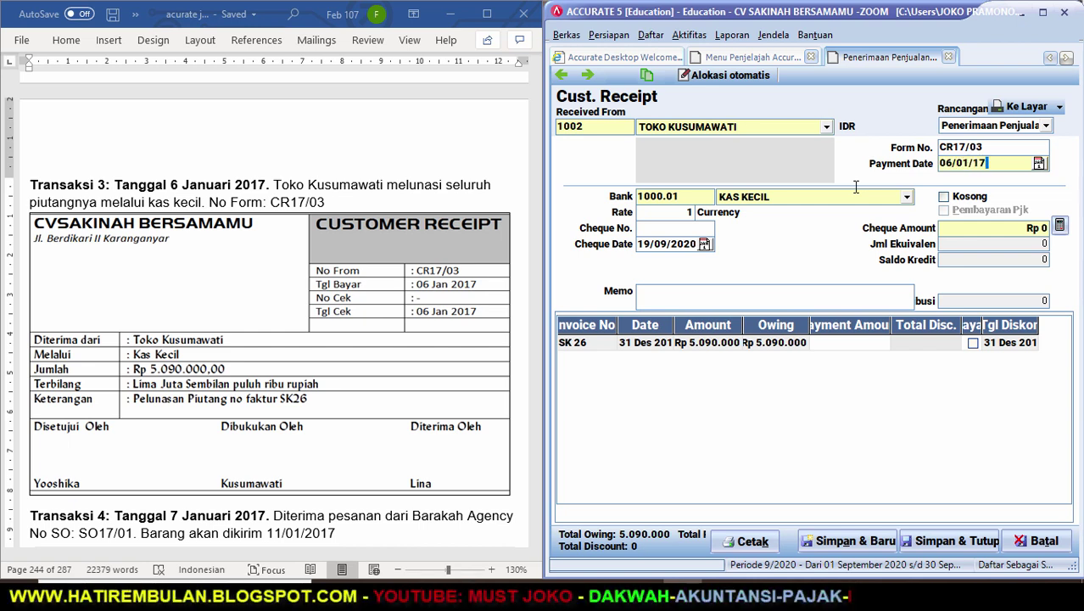
{"action": "key", "text": "Tab"}
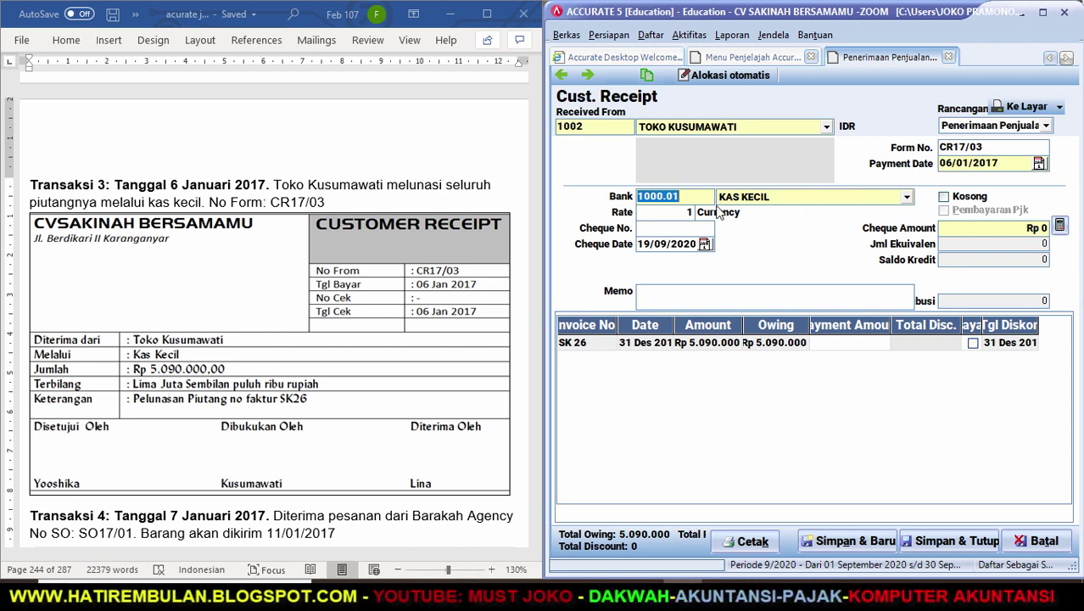
{"action": "left_click", "coordinate": [678, 224]}
{"action": "key", "text": "Tab"}
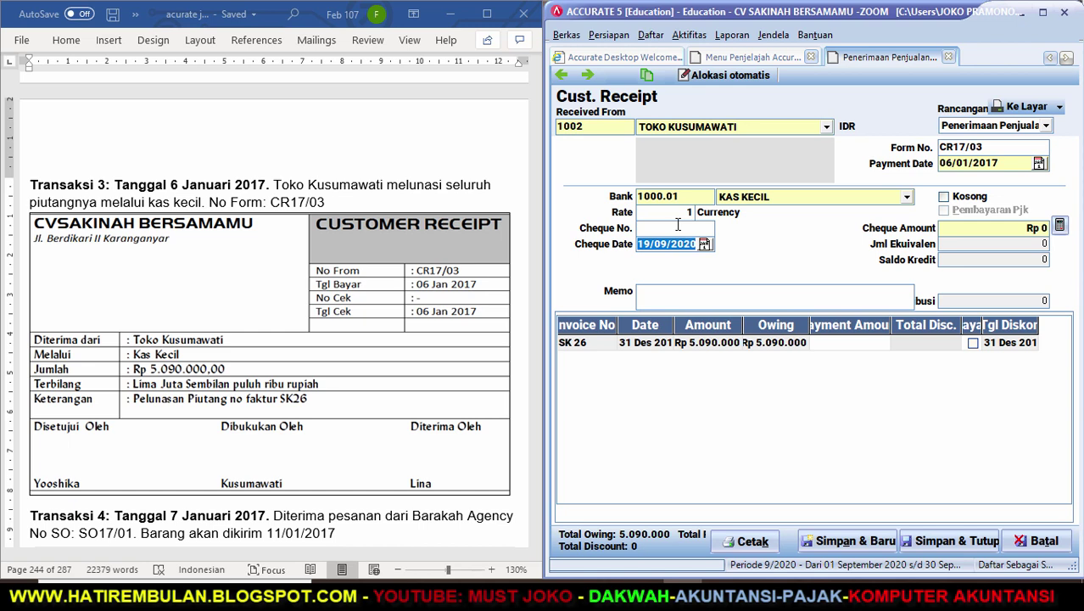
{"action": "type", "text": "06"}
{"action": "key", "text": "Tab"}
{"action": "type", "text": "PELUNASAN FAKTUR"}
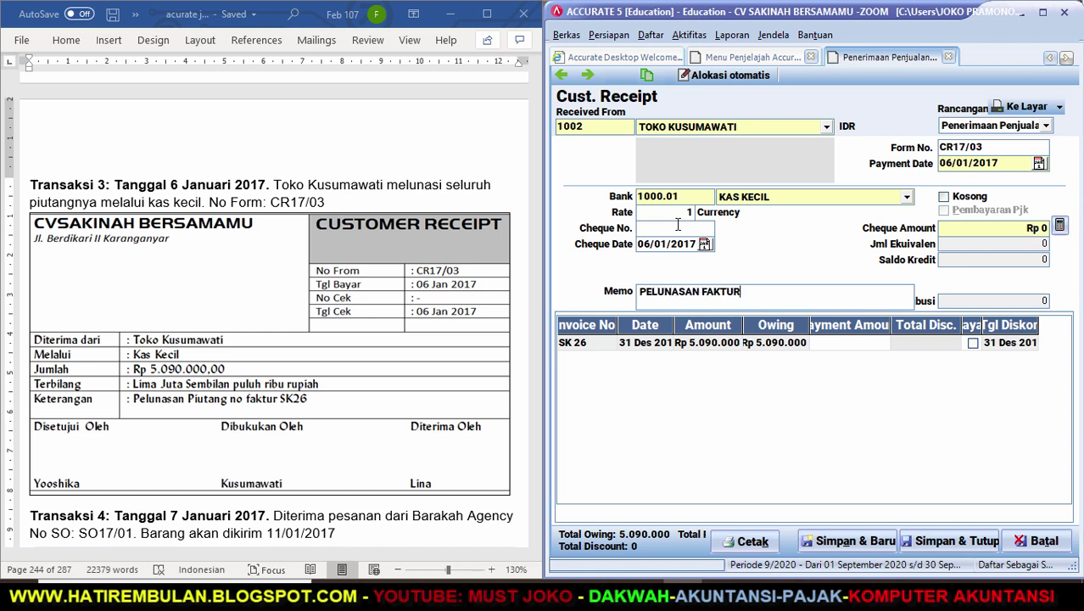
{"action": "type", "text": " NO SK 26"}
Pay invoice SK 26 in full, Rp 5.090.000, and save the receipt.
{"action": "left_click_drag", "start_coordinate": [984, 325], "coordinate": [994, 325]}
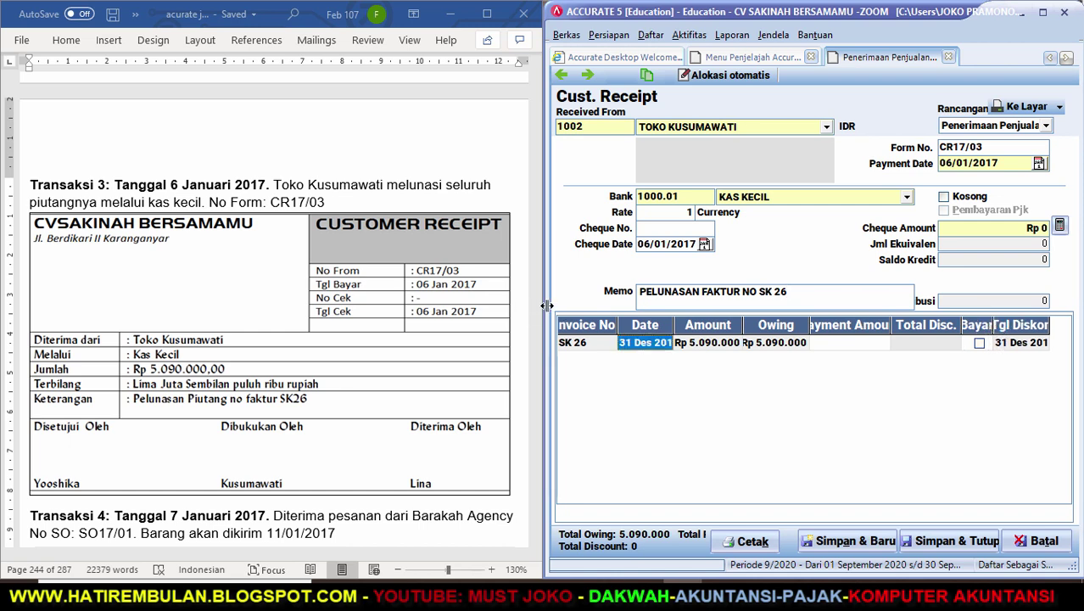
{"action": "left_click_drag", "start_coordinate": [539, 306], "coordinate": [512, 305]}
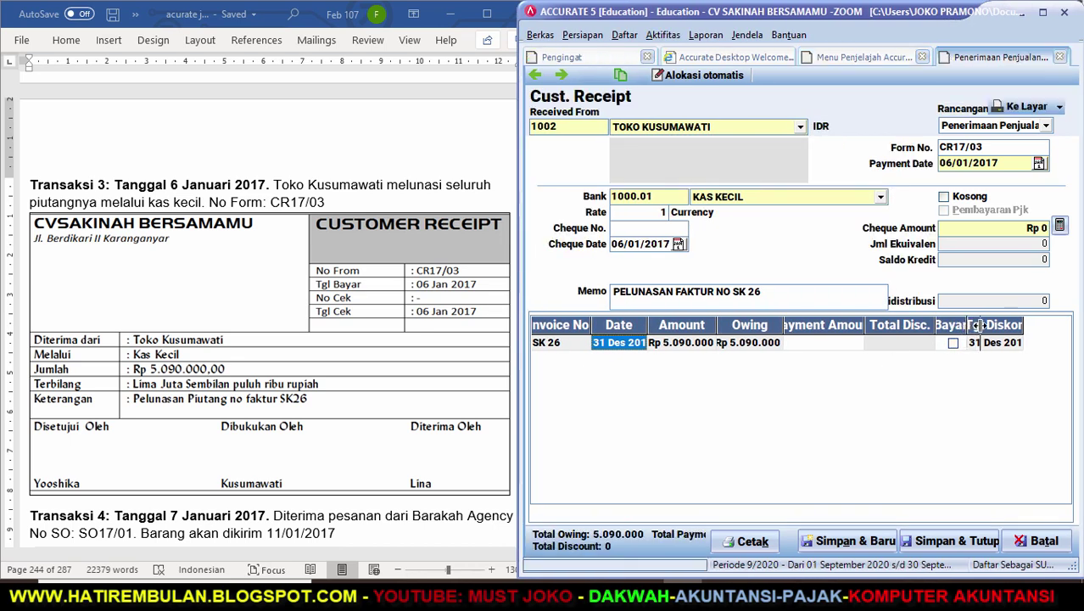
{"action": "left_click_drag", "start_coordinate": [965, 325], "coordinate": [978, 326]}
{"action": "left_click", "coordinate": [959, 343]}
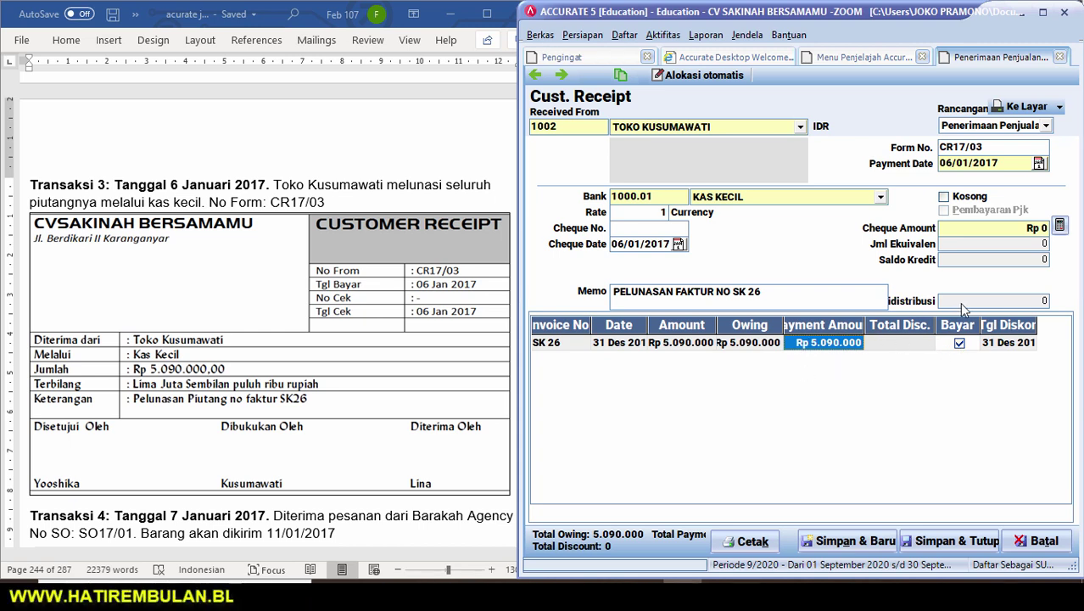
{"action": "left_click", "coordinate": [1060, 227]}
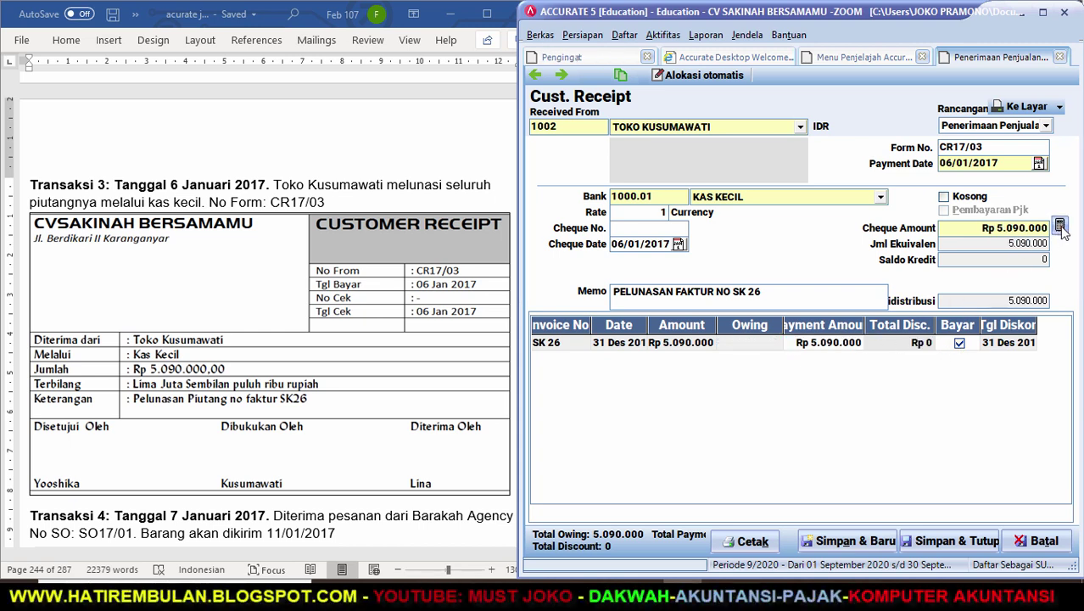
{"action": "left_click", "coordinate": [940, 543]}
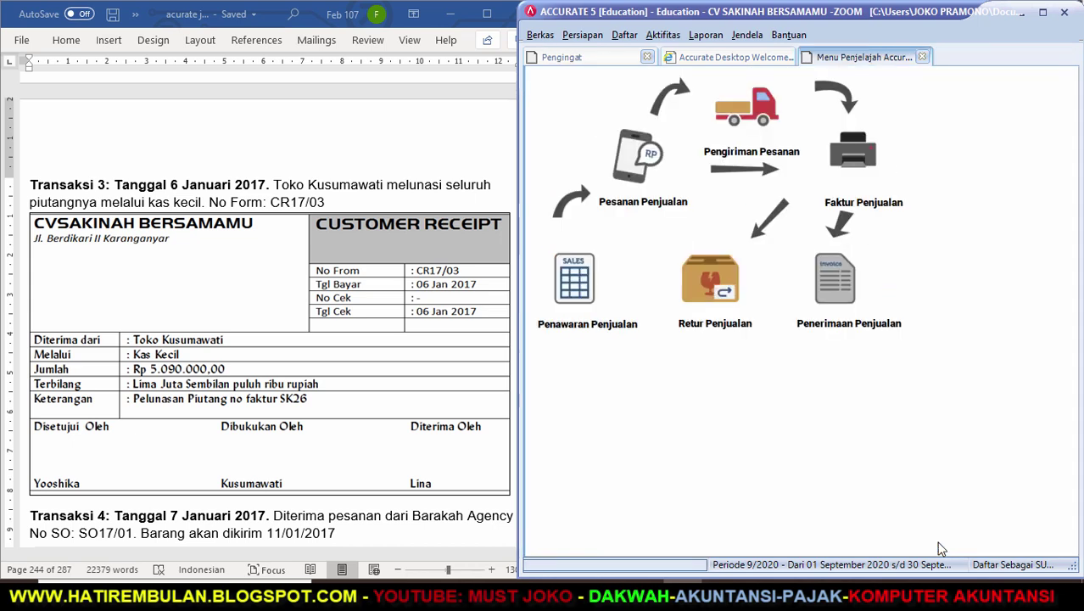
Scroll the Word instructions down to the Transaksi 4 sales order for Barakah Agency.
{"action": "left_click", "coordinate": [379, 519]}
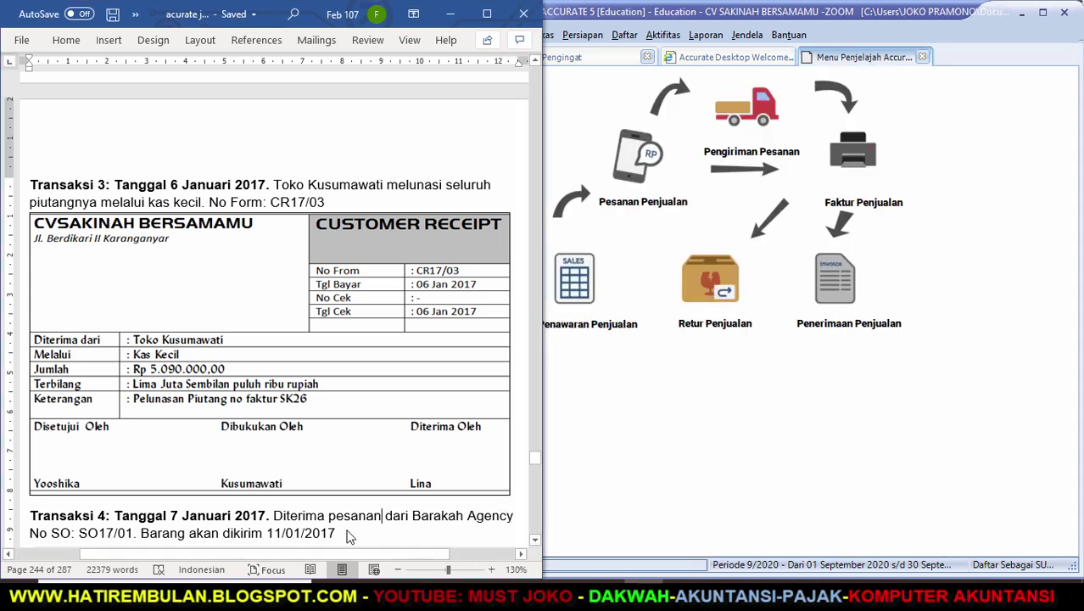
{"action": "left_click", "coordinate": [534, 541]}
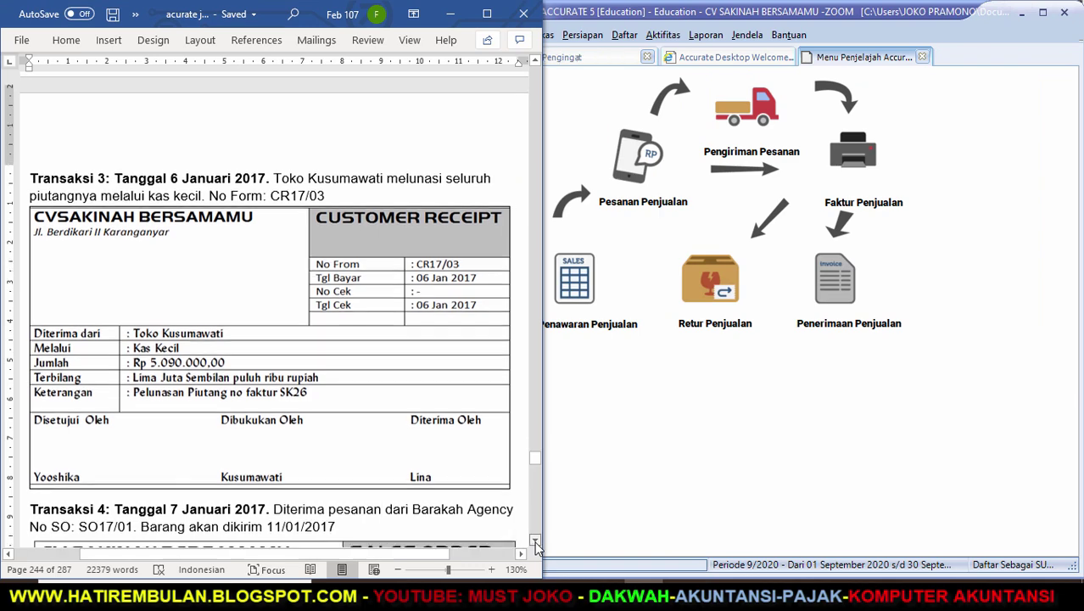
{"action": "scroll", "coordinate": [534, 541], "scroll_direction": "down", "scroll_amount": 5}
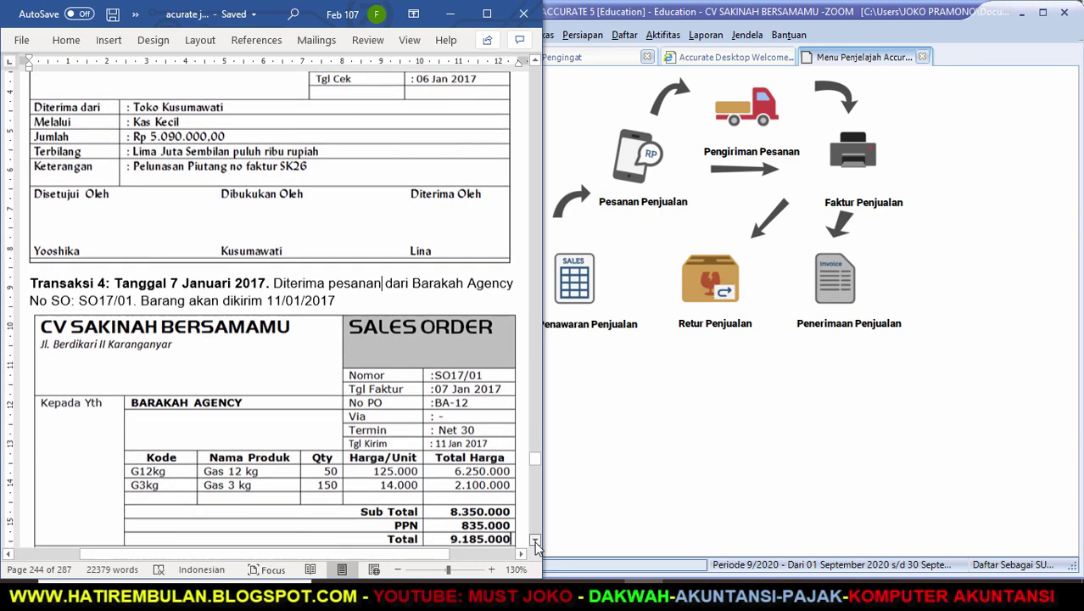
{"action": "scroll", "coordinate": [534, 541], "scroll_direction": "down", "scroll_amount": 1}
{"action": "scroll", "coordinate": [534, 541], "scroll_direction": "down", "scroll_amount": 1}
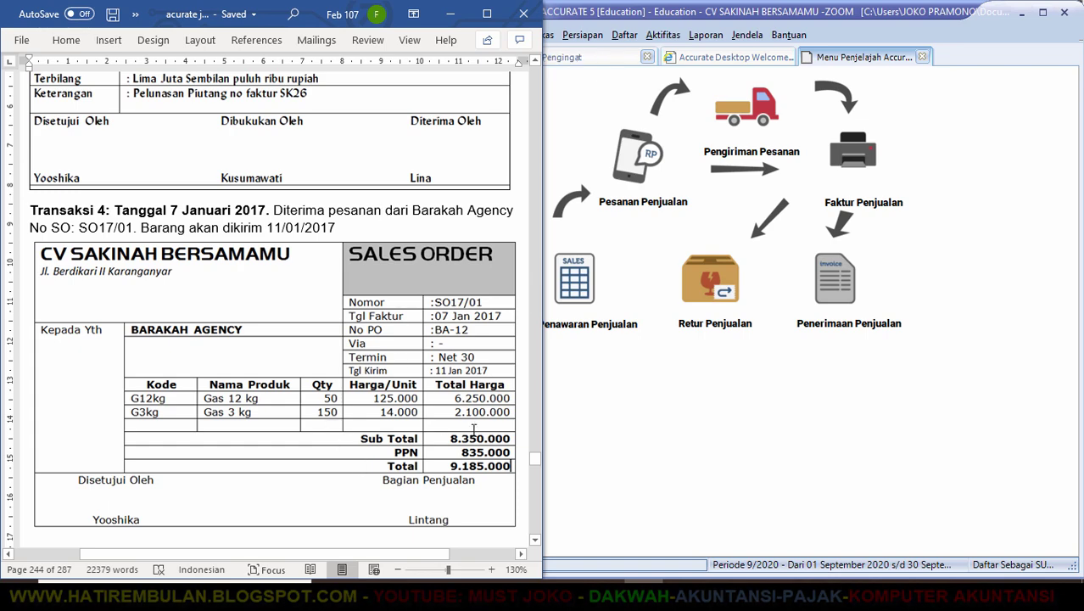
Create sales order SO17/01 for BARAKAH AGENCY, PO BA-12, dated 07/01/17, shipping 11/01/17.
{"action": "left_click", "coordinate": [640, 167]}
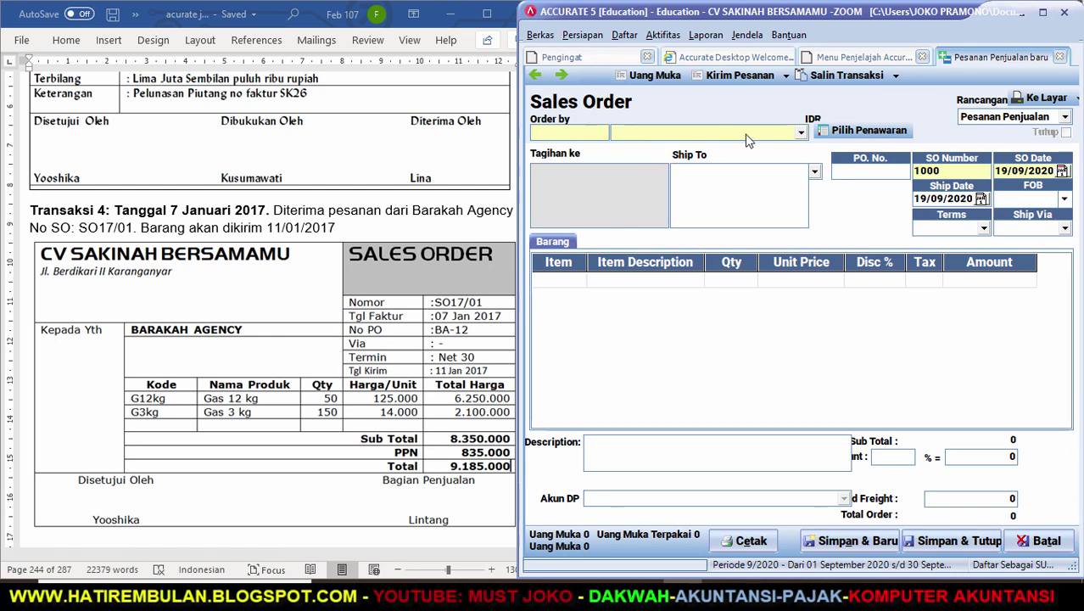
{"action": "left_click", "coordinate": [802, 133]}
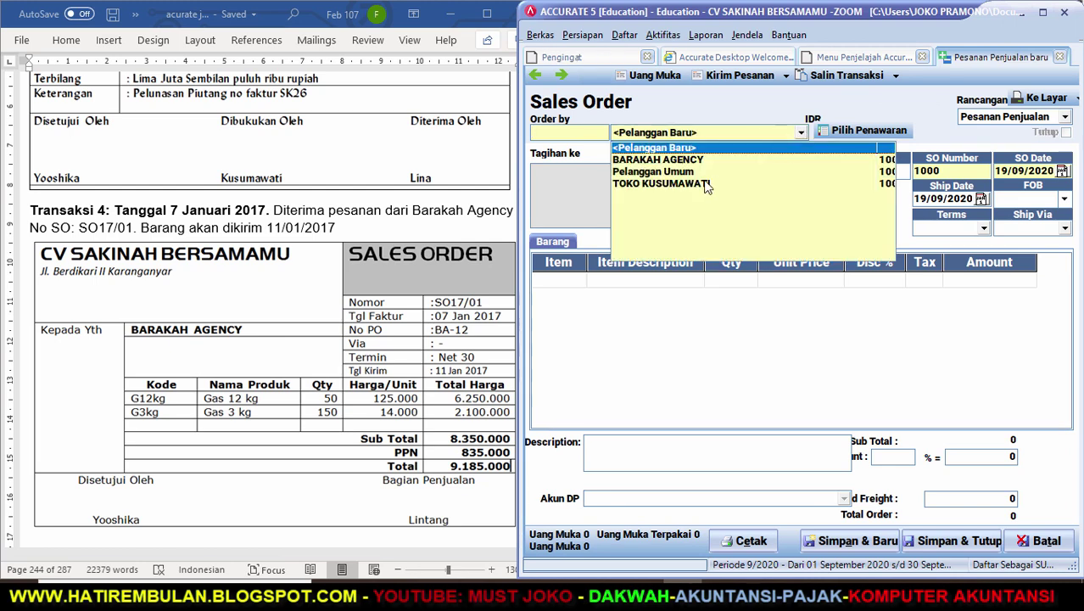
{"action": "left_click", "coordinate": [692, 160]}
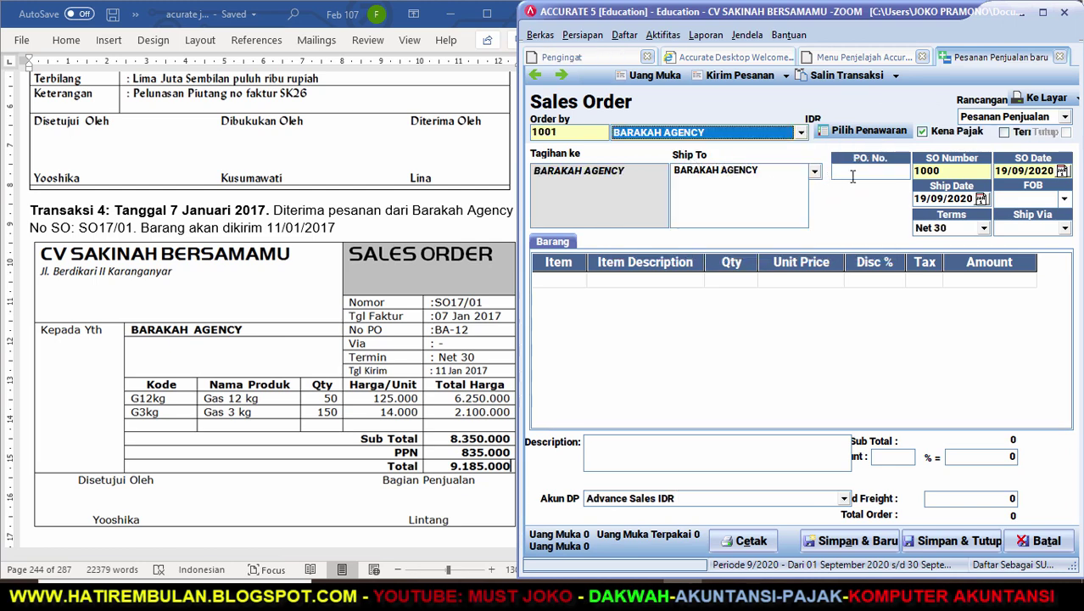
{"action": "left_click", "coordinate": [855, 176]}
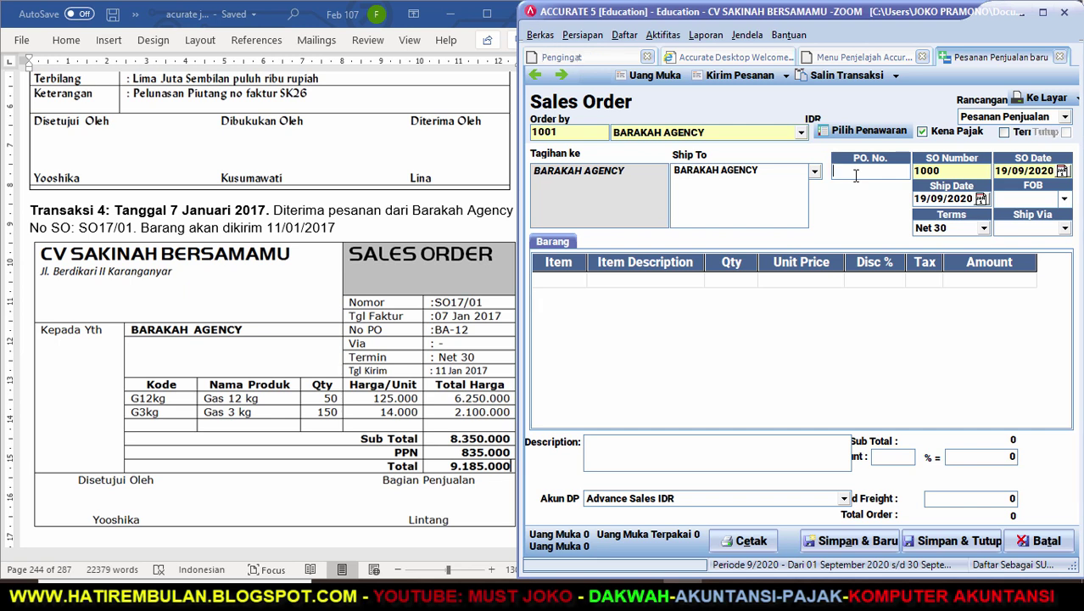
{"action": "type", "text": "BA-12"}
{"action": "key", "text": "Tab"}
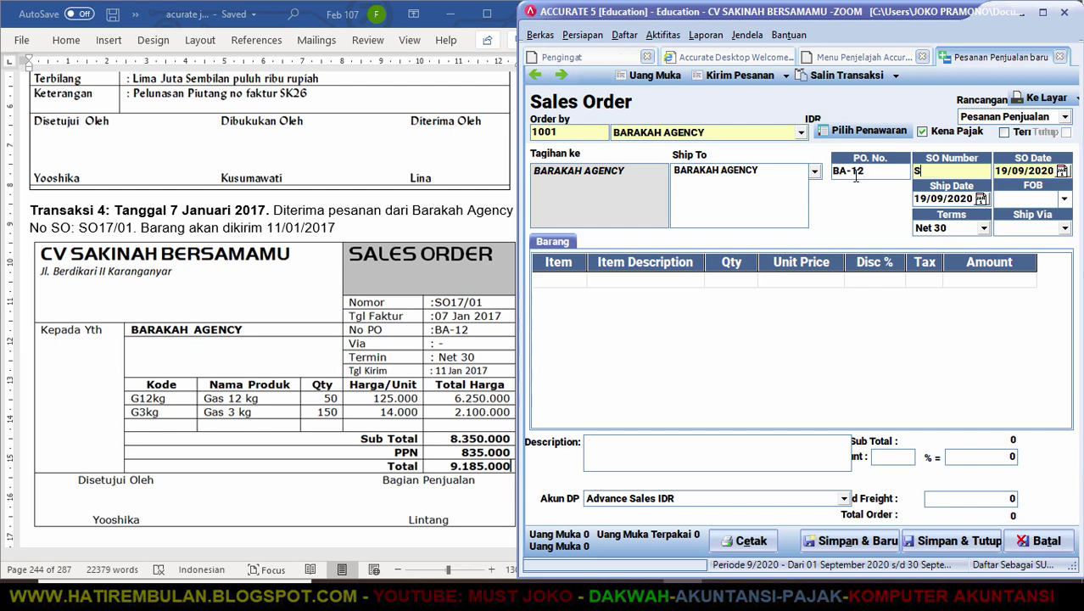
{"action": "type", "text": "SO17"}
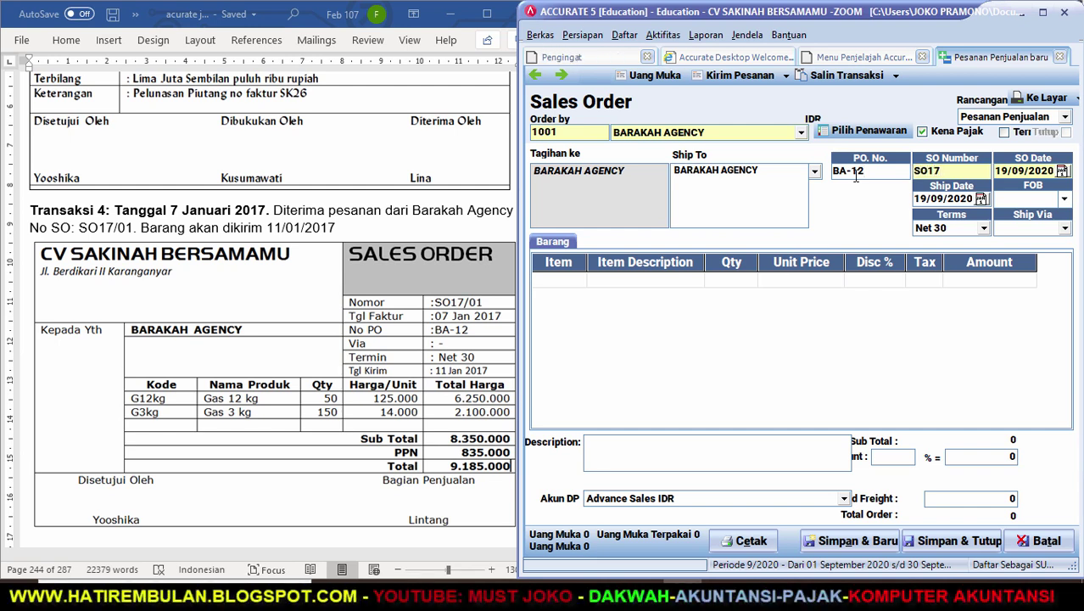
{"action": "type", "text": "/01"}
{"action": "key", "text": "Tab"}
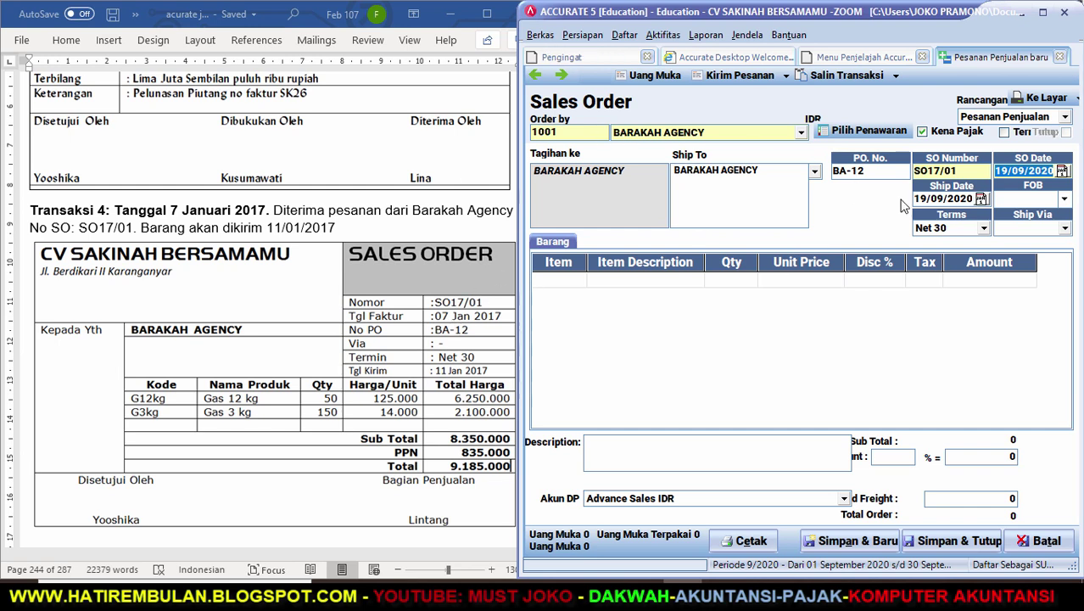
{"action": "type", "text": "07/"}
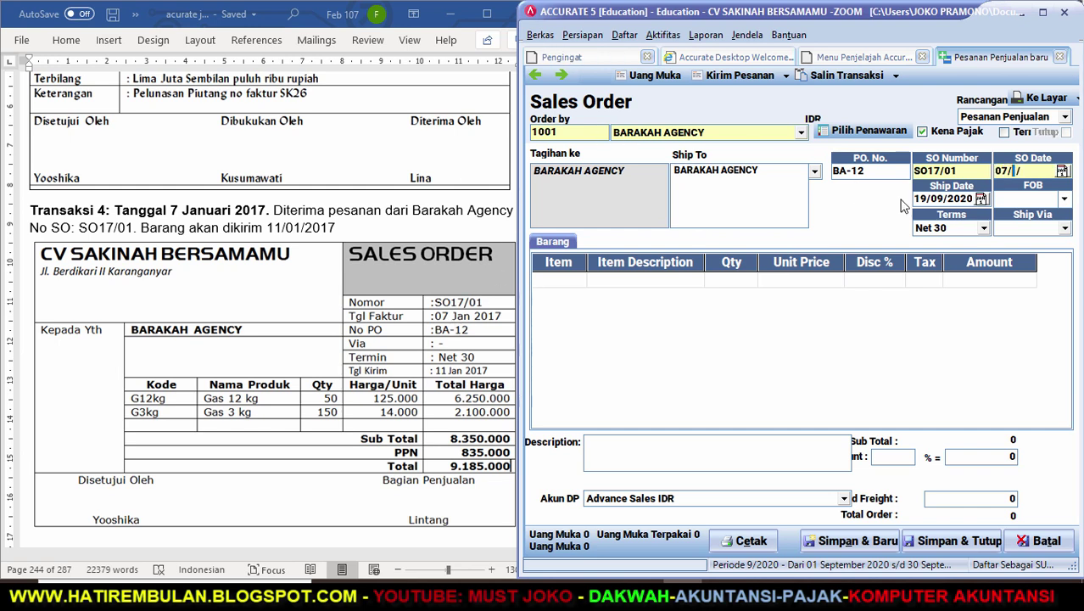
{"action": "type", "text": "01/17"}
{"action": "key", "text": "Tab"}
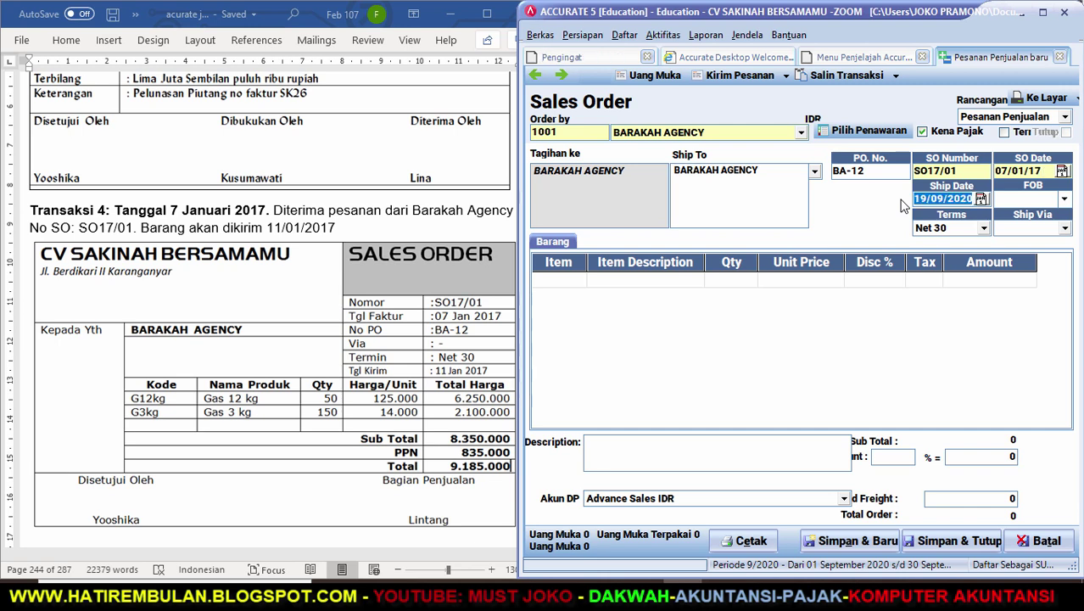
{"action": "type", "text": "11/01/17"}
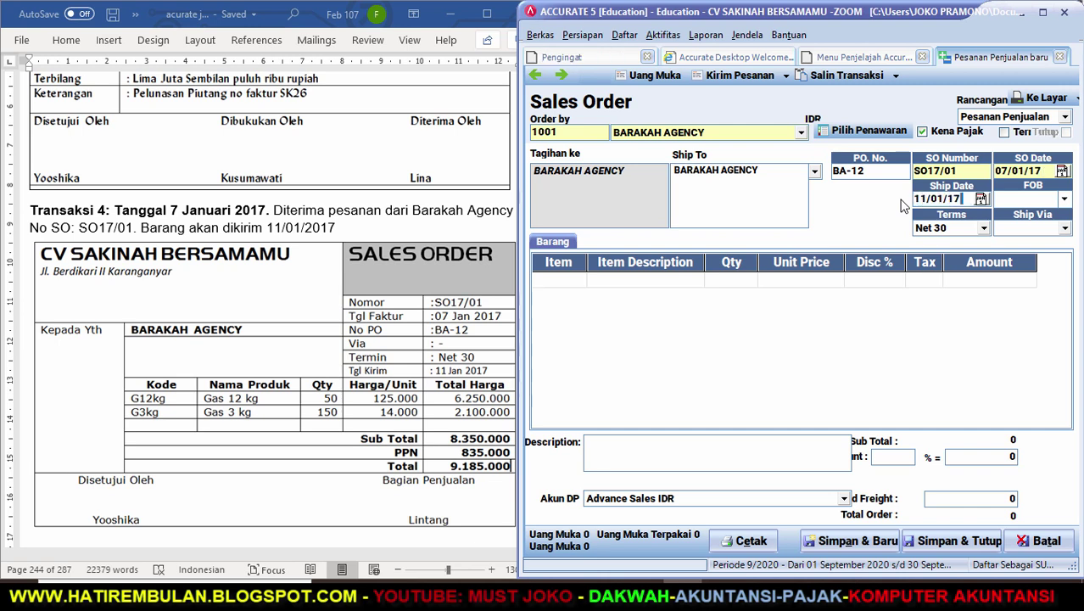
{"action": "left_click", "coordinate": [577, 282]}
Add 50 units of GAS 12 KG as the first order line.
{"action": "left_click", "coordinate": [578, 280]}
{"action": "key", "text": "Return"}
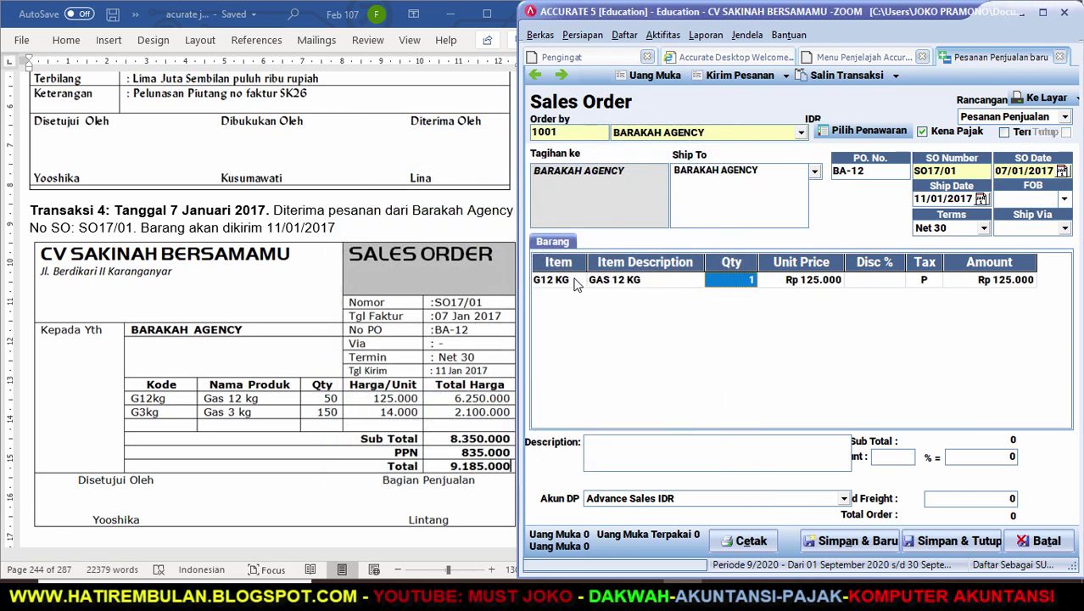
{"action": "type", "text": "50"}
{"action": "key", "text": "Tab"}
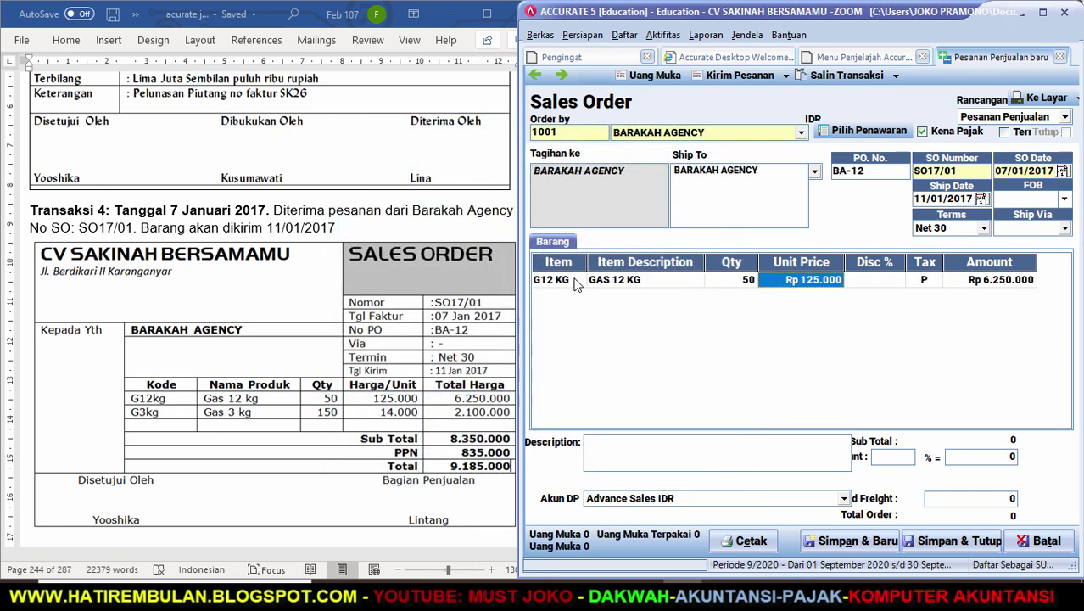
{"action": "key", "text": "Tab"}
{"action": "key", "text": "Tab"}
{"action": "key", "text": "Tab"}
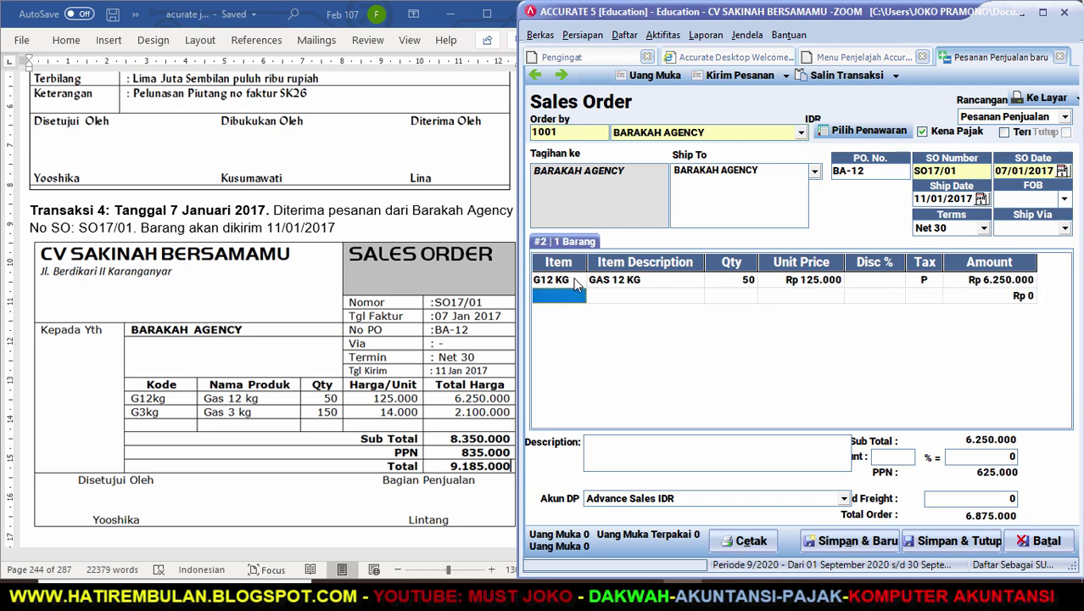
Add 150 units of GAS 3 KG, drop the empty row, and save the order.
{"action": "type", "text": "G"}
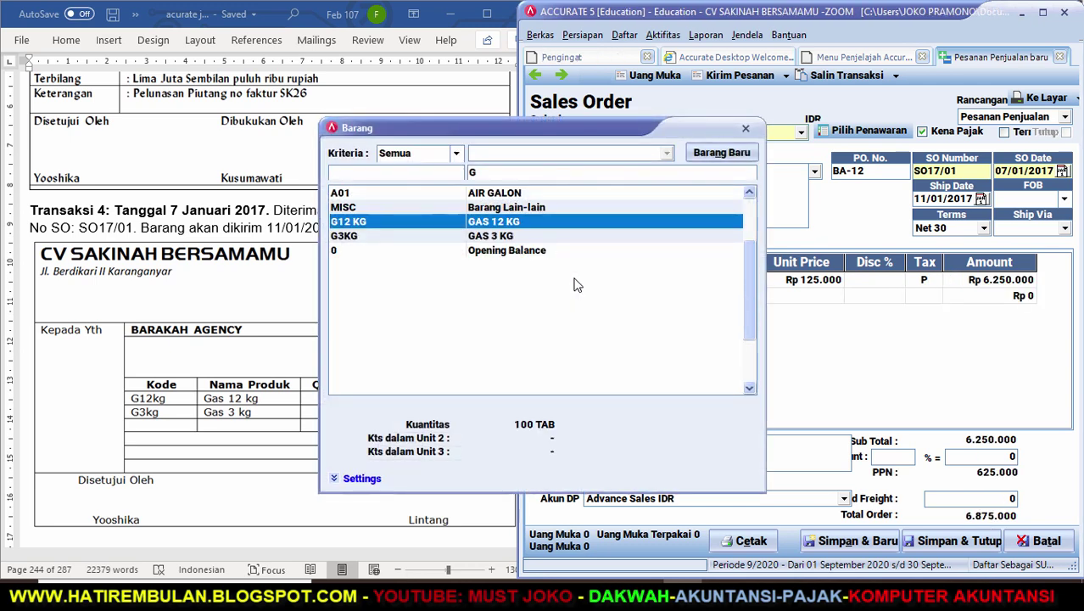
{"action": "key", "text": "Down"}
{"action": "key", "text": "Return"}
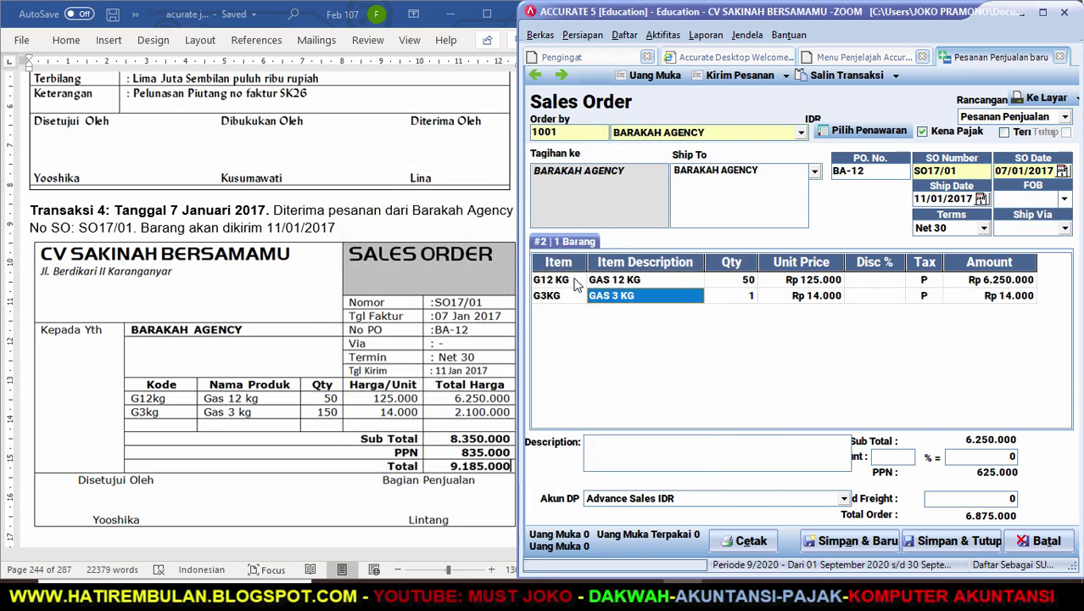
{"action": "key", "text": "Tab"}
{"action": "type", "text": "150"}
{"action": "key", "text": "Tab"}
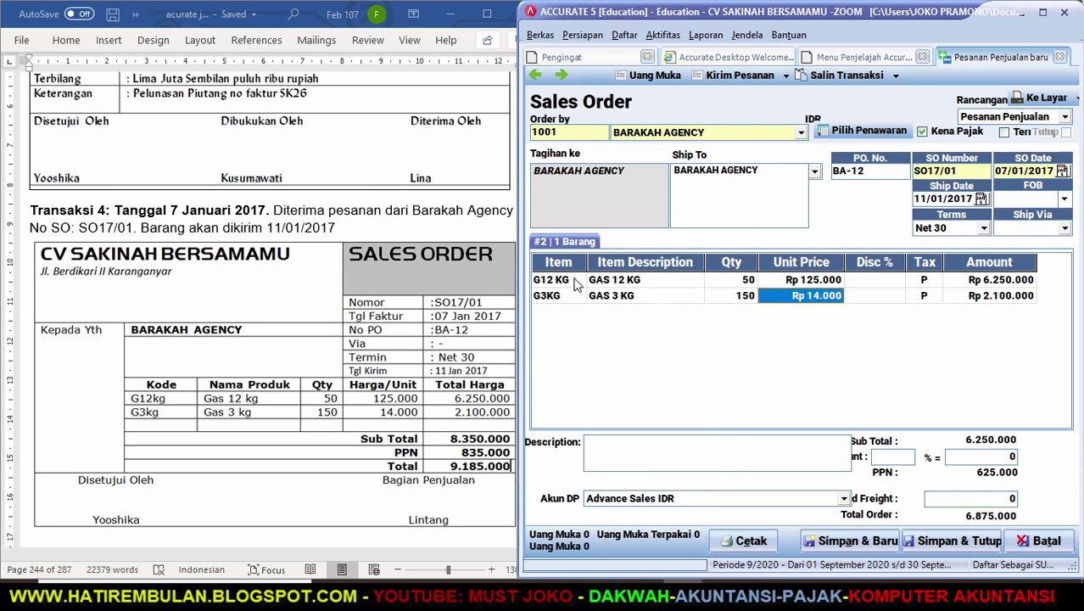
{"action": "key", "text": "Tab"}
{"action": "key", "text": "Tab"}
{"action": "key", "text": "Tab"}
{"action": "key", "text": "Tab"}
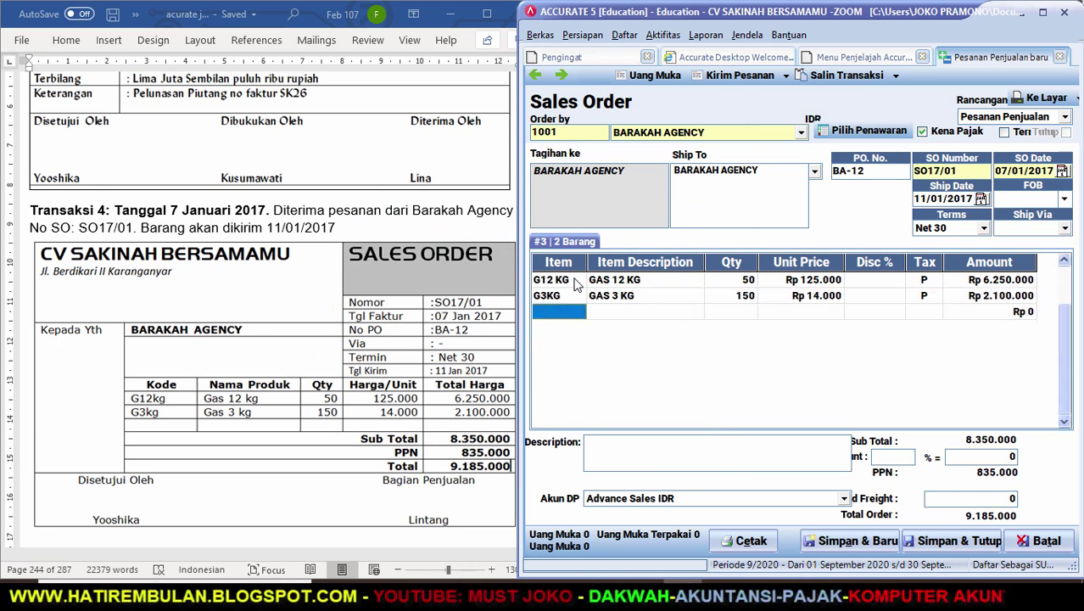
{"action": "key", "text": "Up"}
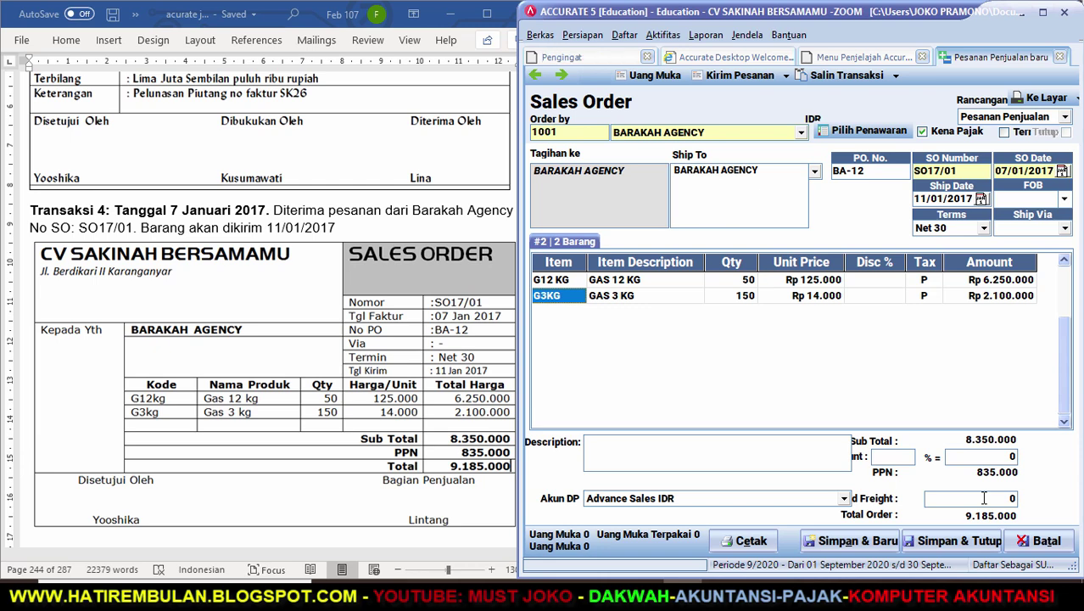
{"action": "left_click", "coordinate": [933, 547]}
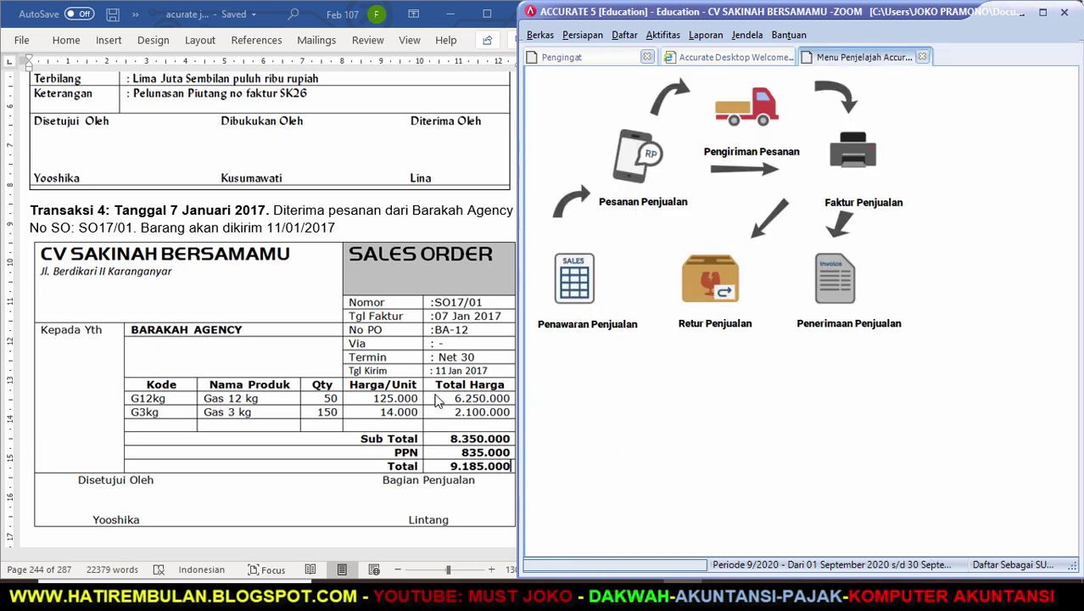
Scroll the Word exercise down to Transaksi 6's purchase payment to Air Ciryo.
{"action": "left_click", "coordinate": [395, 407]}
{"action": "left_click", "coordinate": [535, 539]}
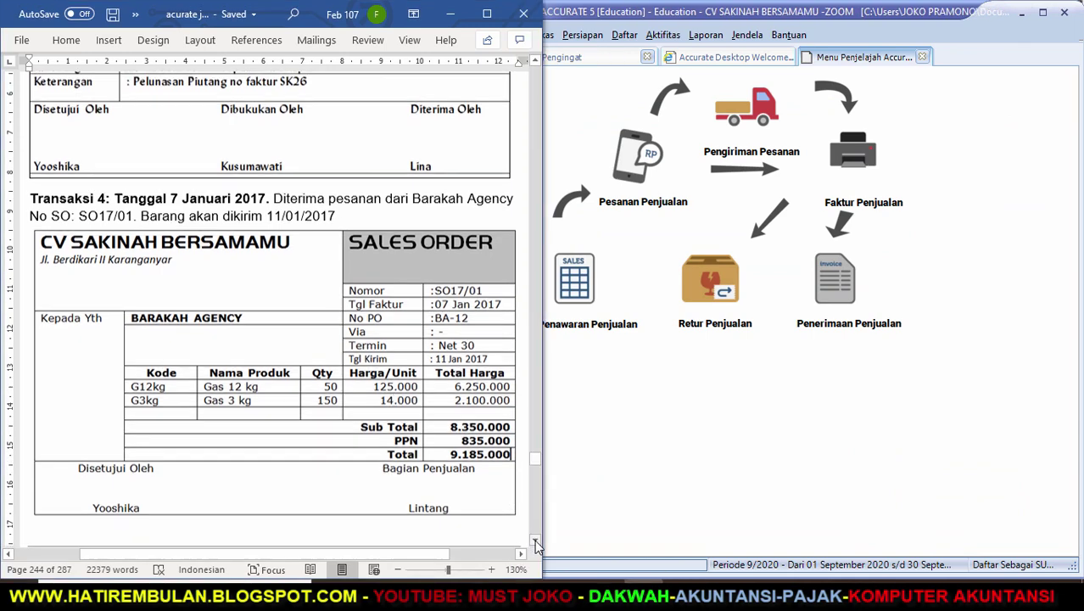
{"action": "scroll", "coordinate": [534, 540], "scroll_direction": "down", "scroll_amount": 5}
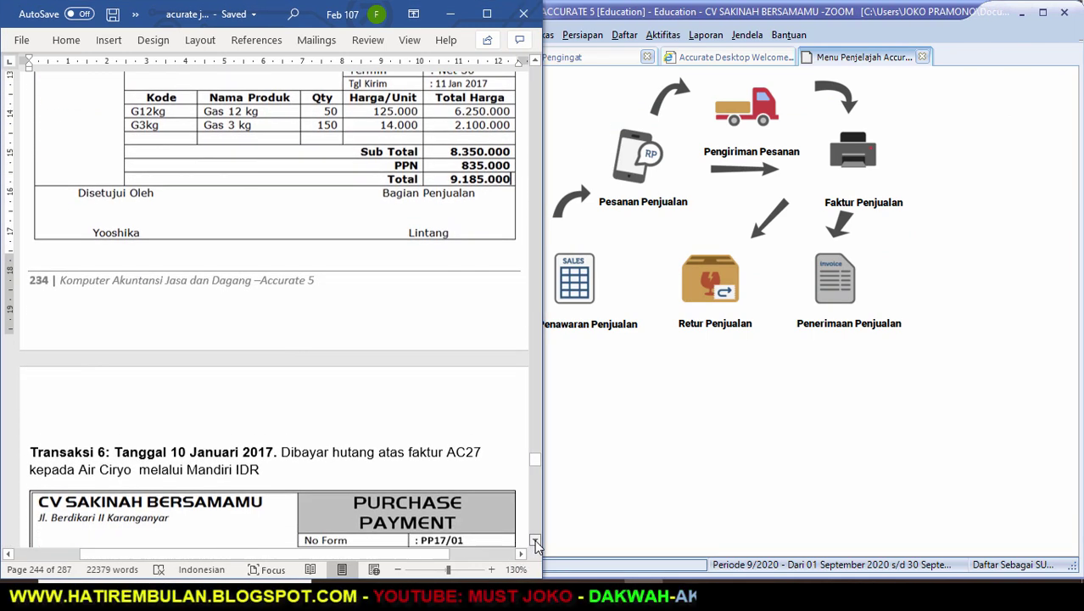
{"action": "scroll", "coordinate": [534, 540], "scroll_direction": "down", "scroll_amount": 5}
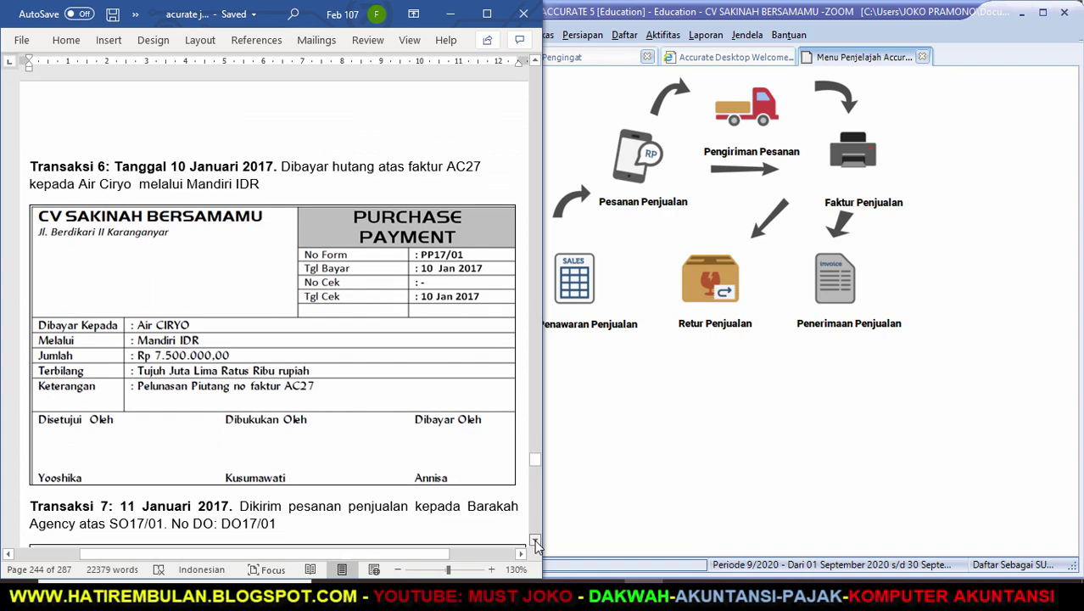
{"action": "scroll", "coordinate": [534, 539], "scroll_direction": "down", "scroll_amount": 1}
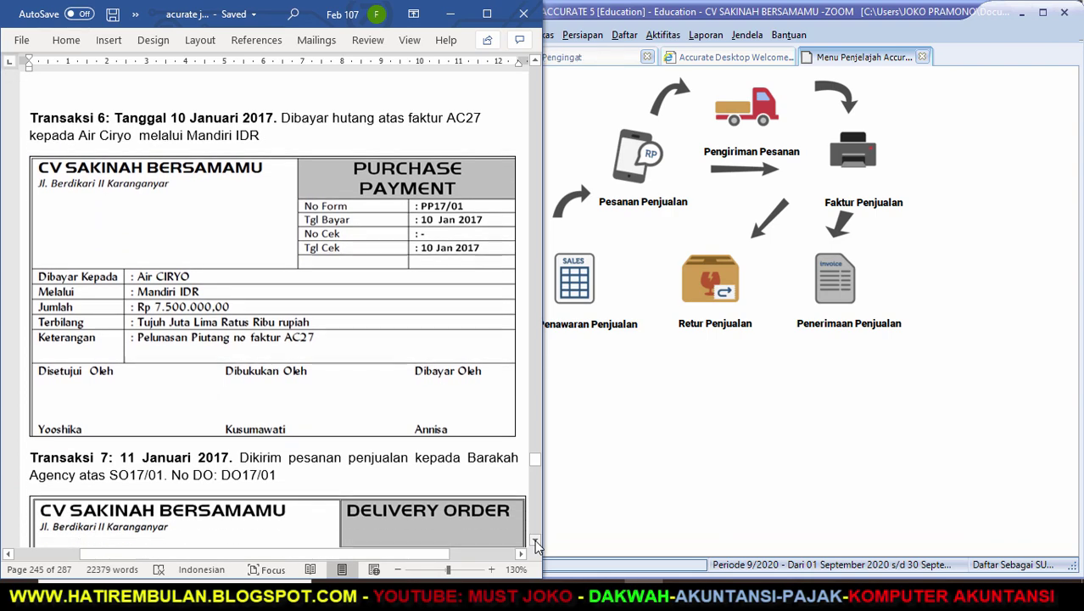
{"action": "scroll", "coordinate": [535, 539], "scroll_direction": "down", "scroll_amount": 1}
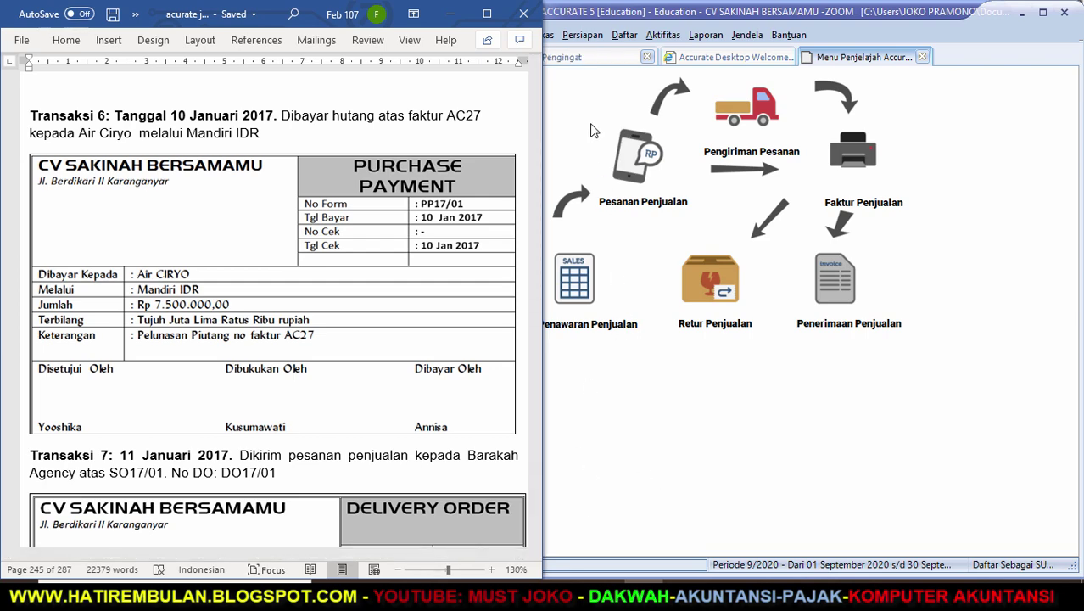
Close the sales overview and reminders tabs and browse the Aktifitas menu.
{"action": "left_click", "coordinate": [921, 58]}
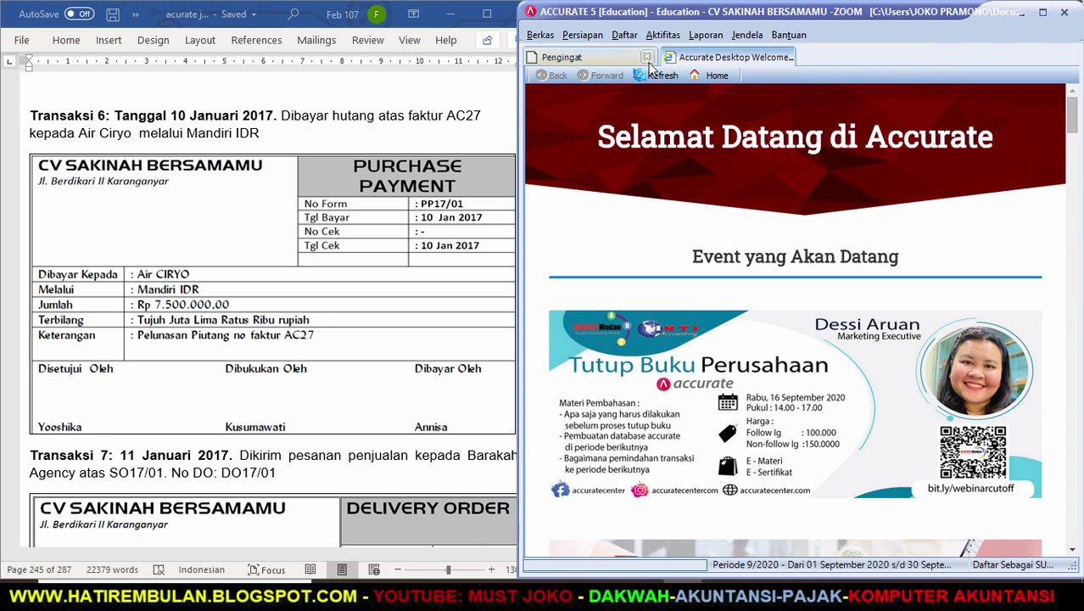
{"action": "left_click", "coordinate": [648, 57]}
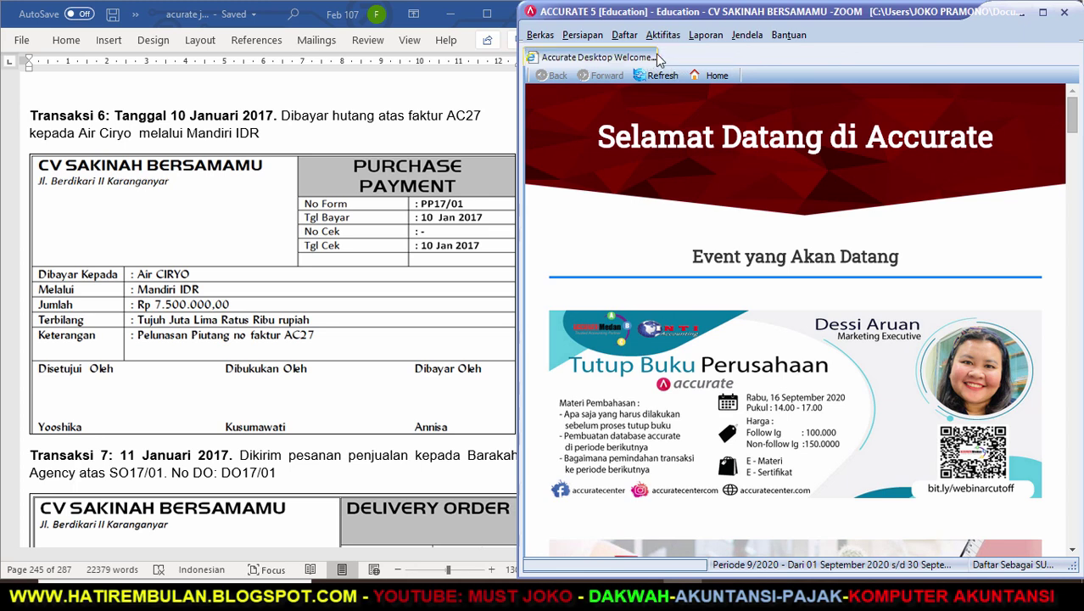
{"action": "left_click", "coordinate": [663, 37]}
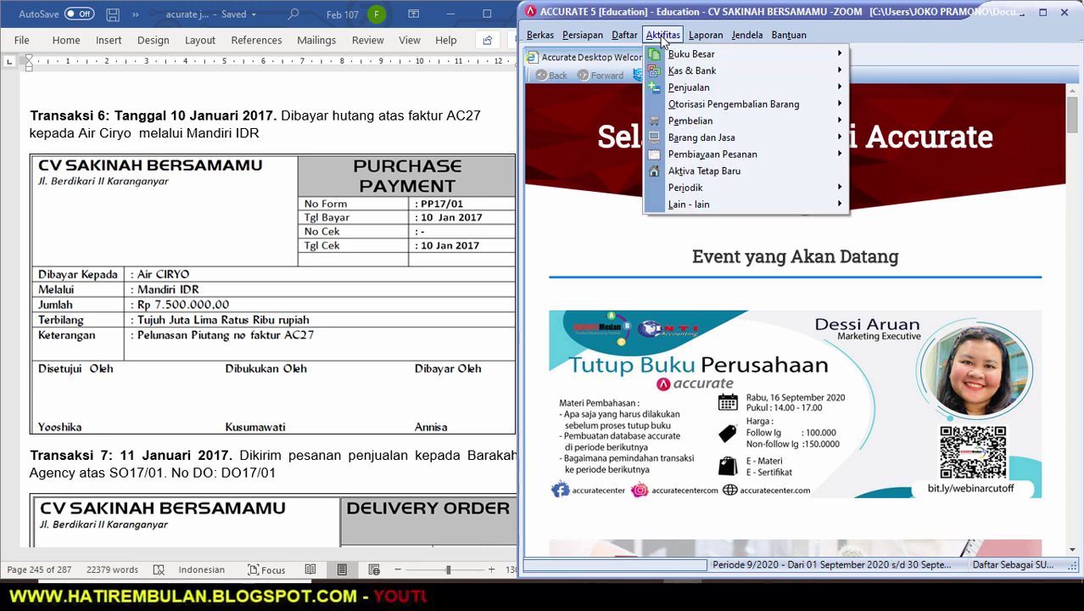
{"action": "mouse_move", "coordinate": [676, 124]}
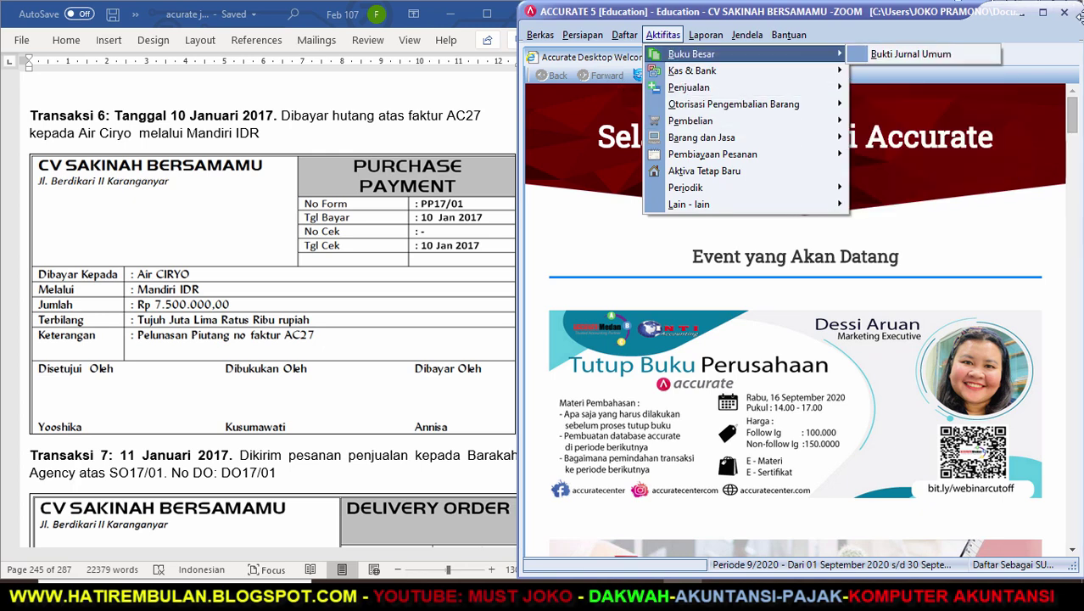
{"action": "left_click", "coordinate": [1038, 54]}
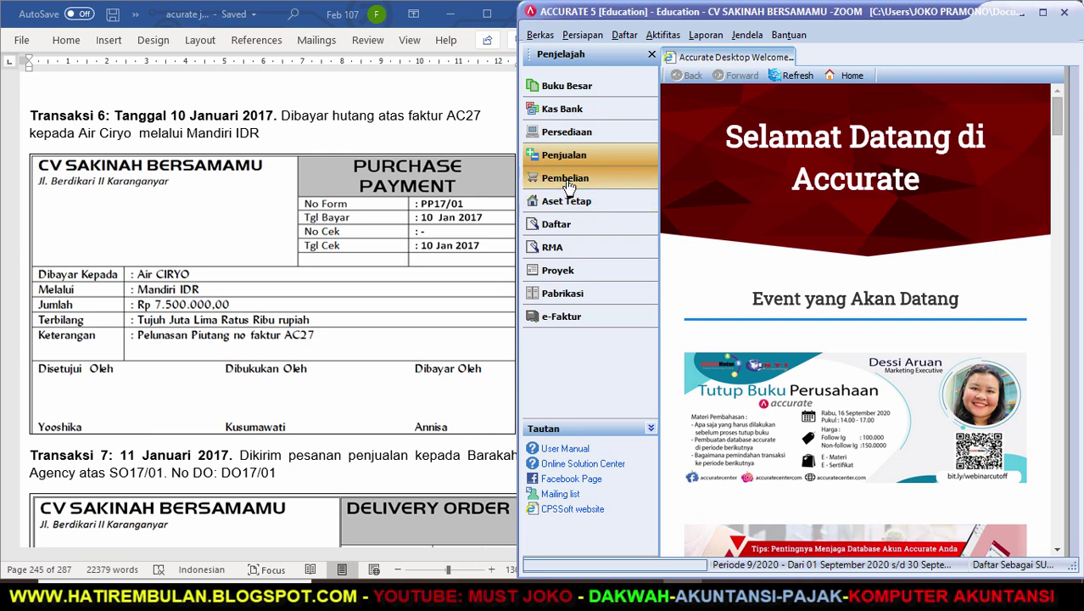
Display the Pembelian activities flow diagram and hide the explorer panel.
{"action": "left_click", "coordinate": [564, 177]}
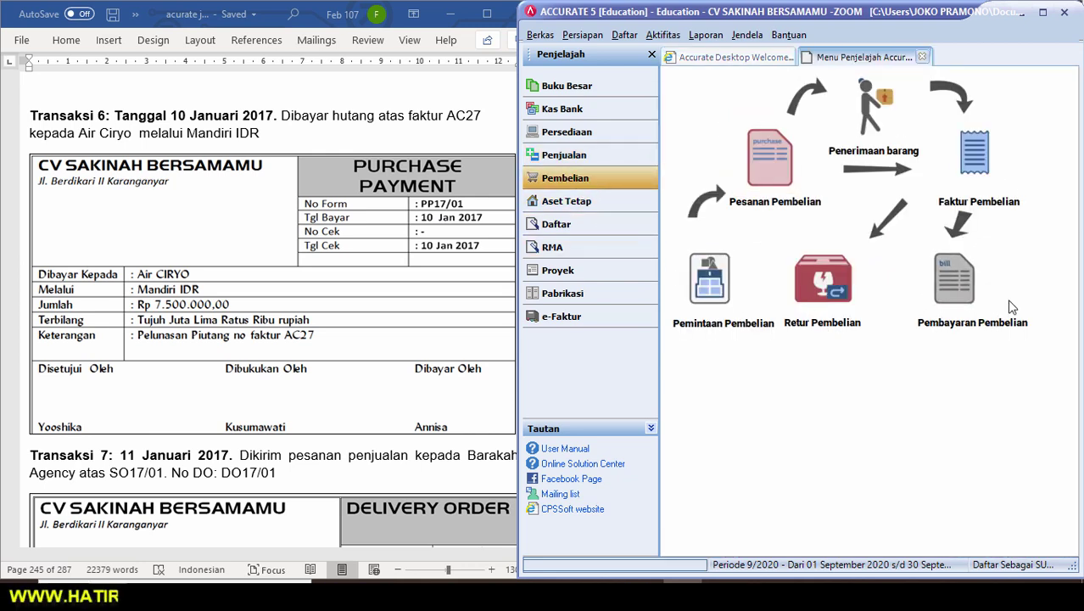
{"action": "left_click", "coordinate": [663, 35]}
{"action": "mouse_move", "coordinate": [686, 126]}
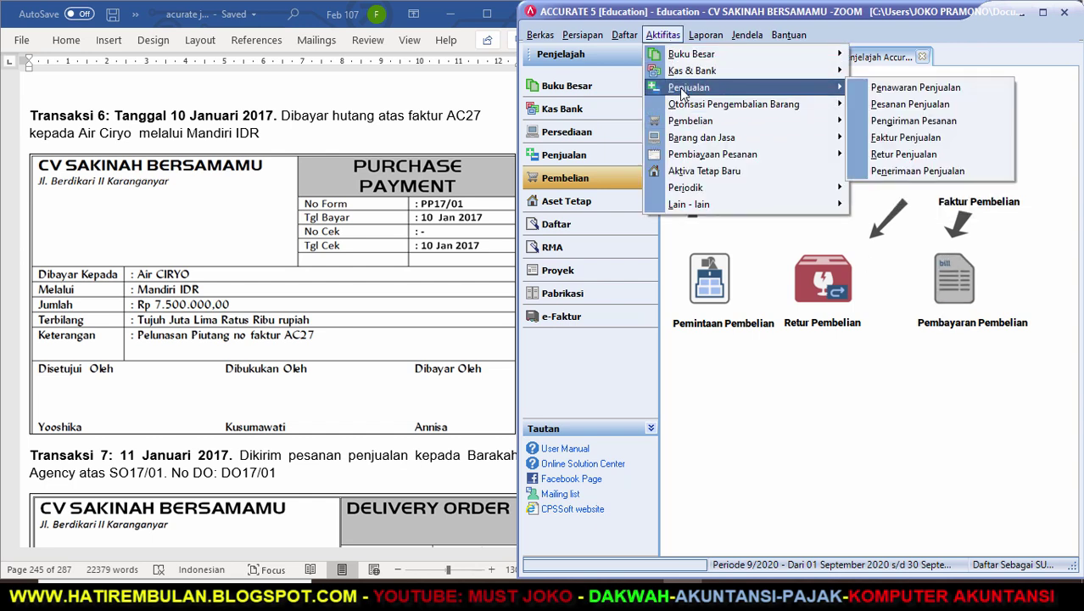
{"action": "left_click", "coordinate": [784, 407]}
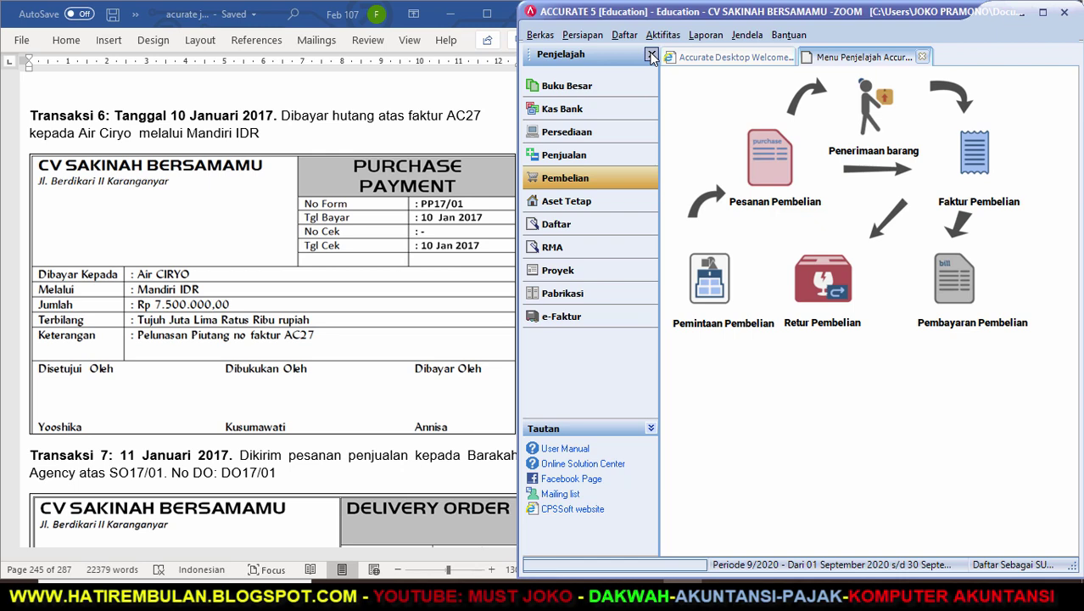
{"action": "left_click", "coordinate": [651, 55]}
Start a new purchase payment to vendor AIR CIRYO.
{"action": "left_click", "coordinate": [662, 36]}
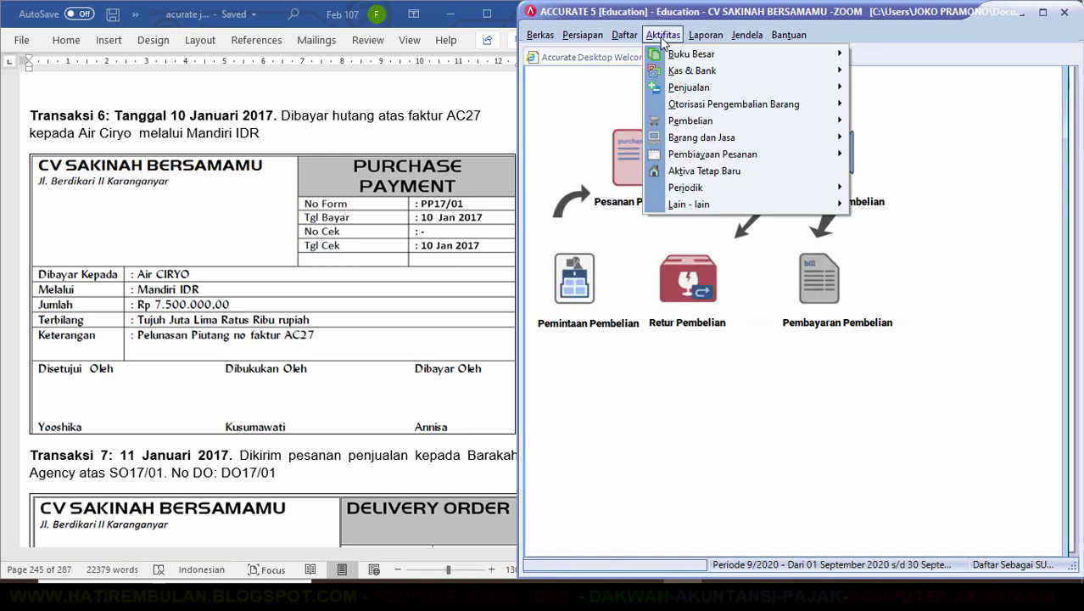
{"action": "mouse_move", "coordinate": [711, 125]}
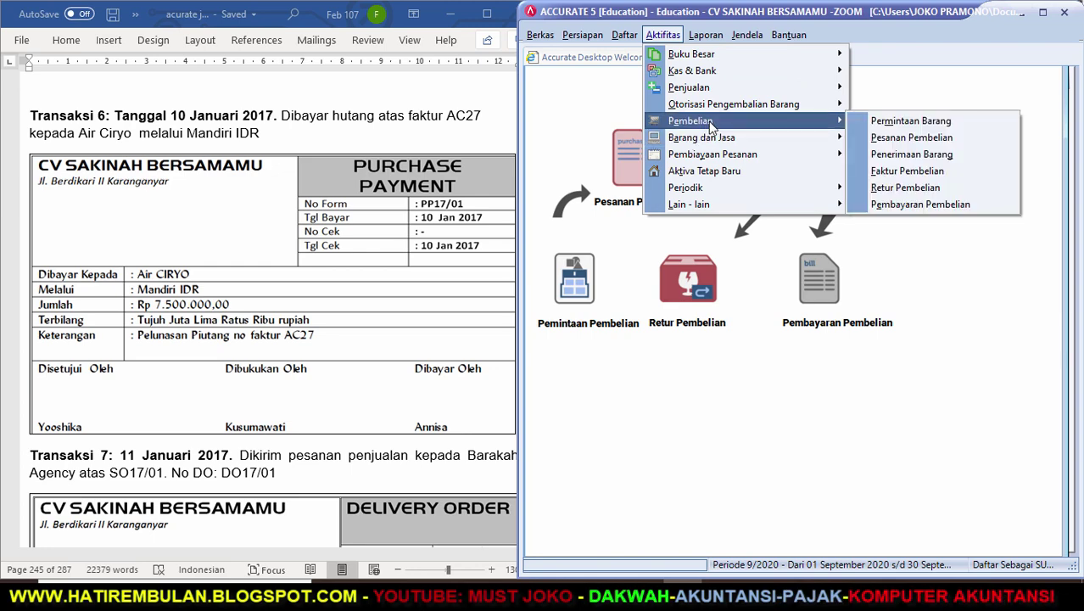
{"action": "left_click", "coordinate": [881, 208]}
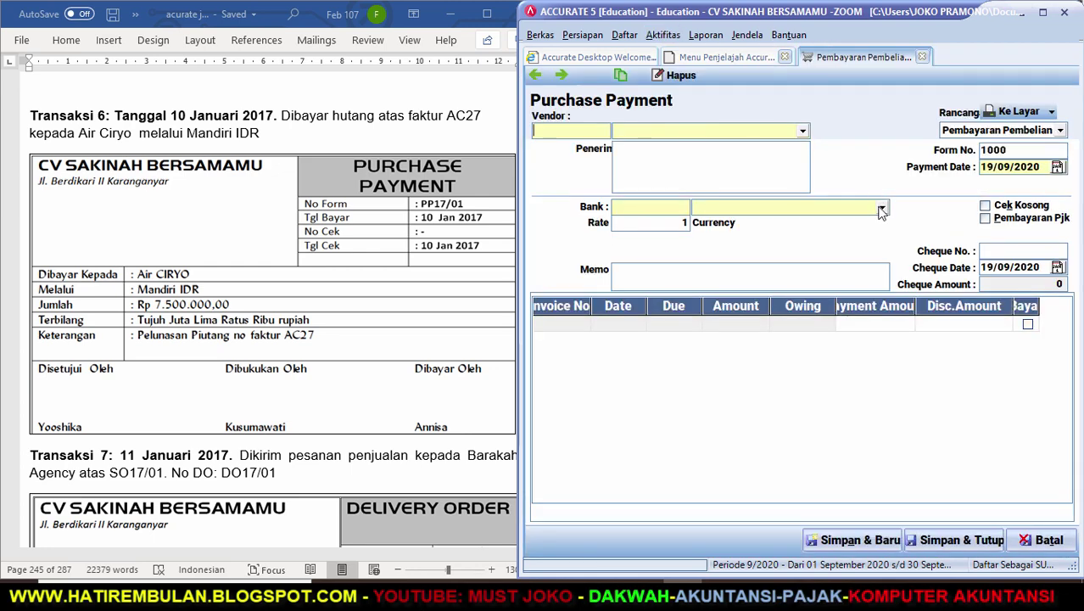
{"action": "left_click", "coordinate": [802, 132]}
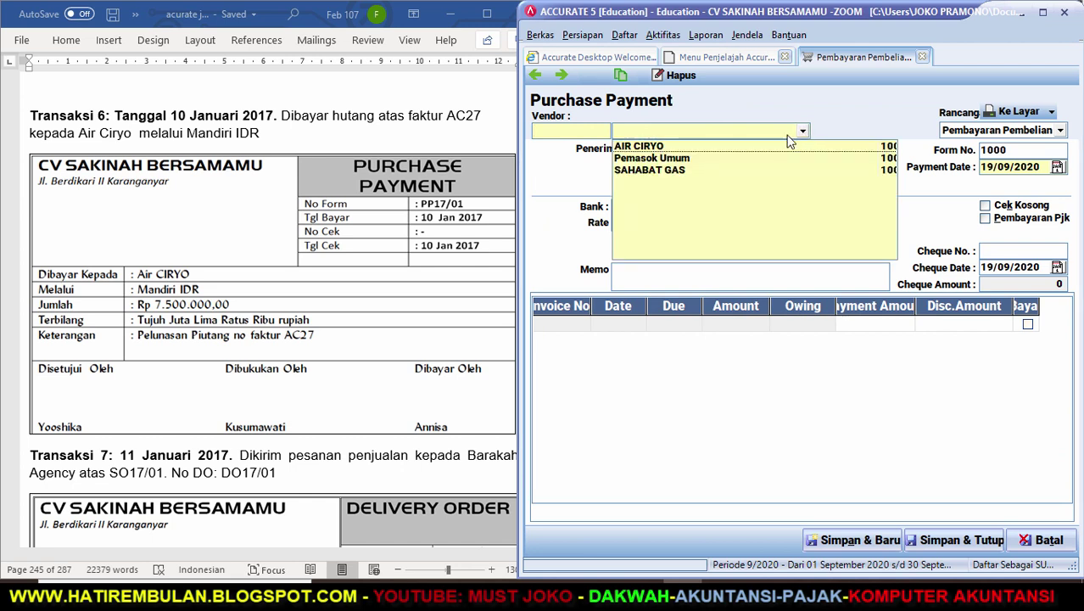
{"action": "left_click", "coordinate": [660, 146]}
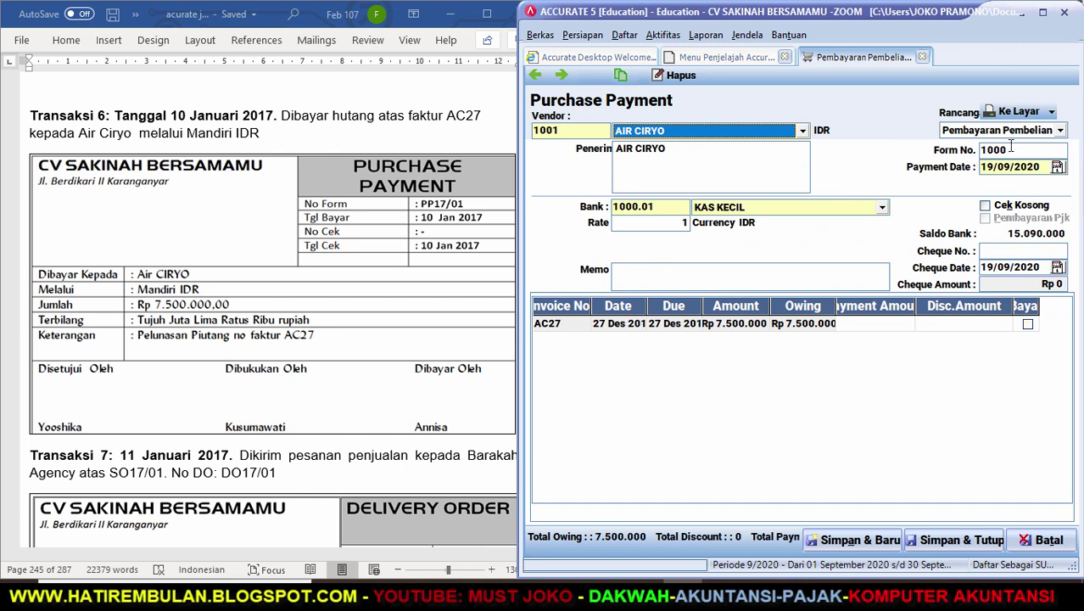
Set form PP17/01, date 10/01/2017, bank MANDIRI IDR and cheque date 10/01/2017.
{"action": "left_click_drag", "start_coordinate": [1009, 149], "coordinate": [943, 158]}
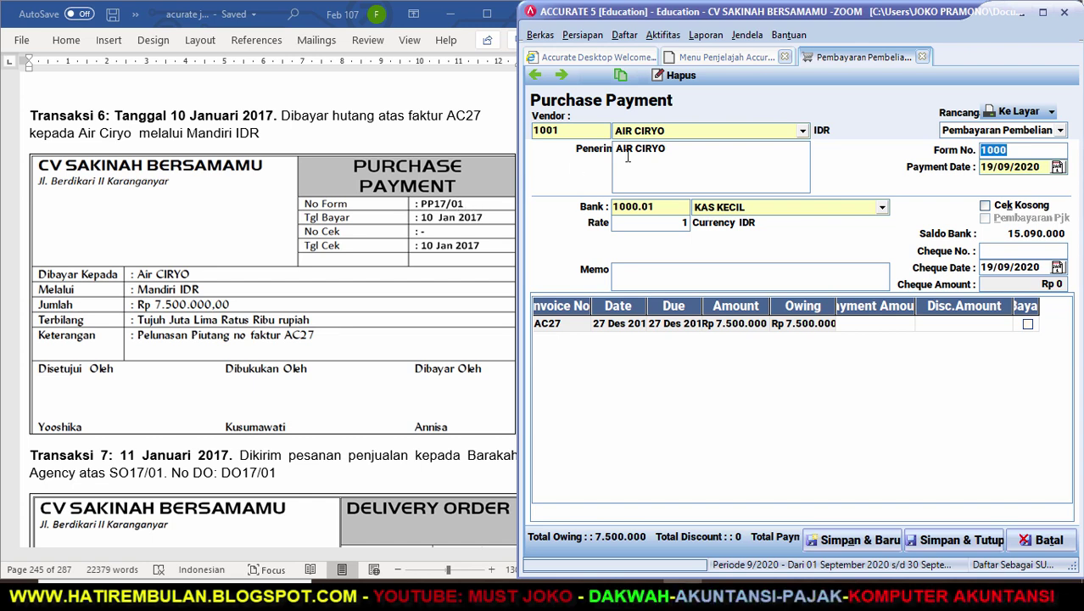
{"action": "type", "text": "PP17/01"}
{"action": "key", "text": "Tab"}
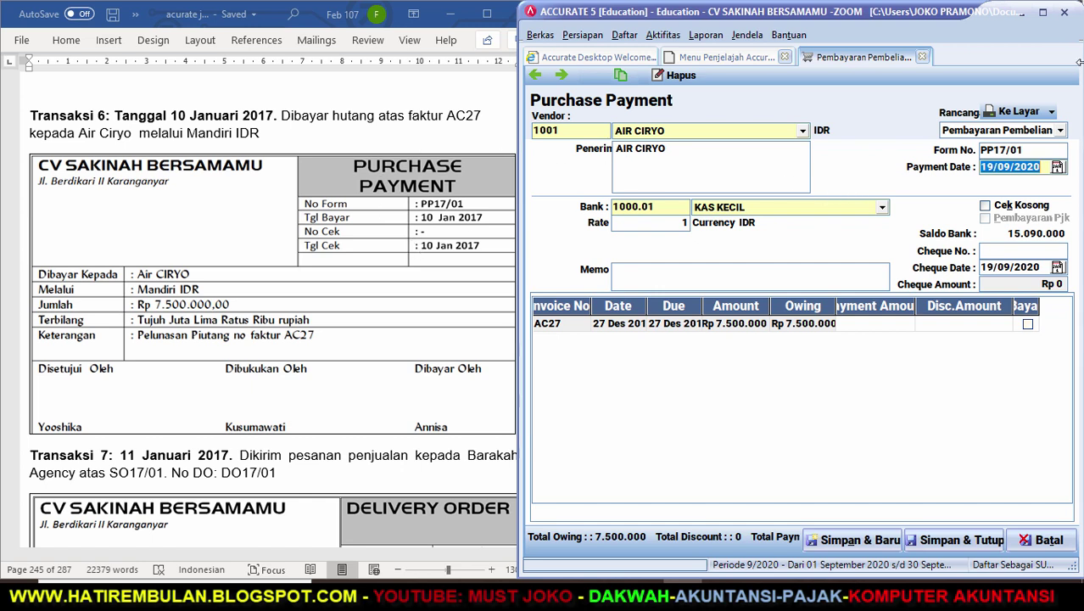
{"action": "type", "text": "10/01/20"}
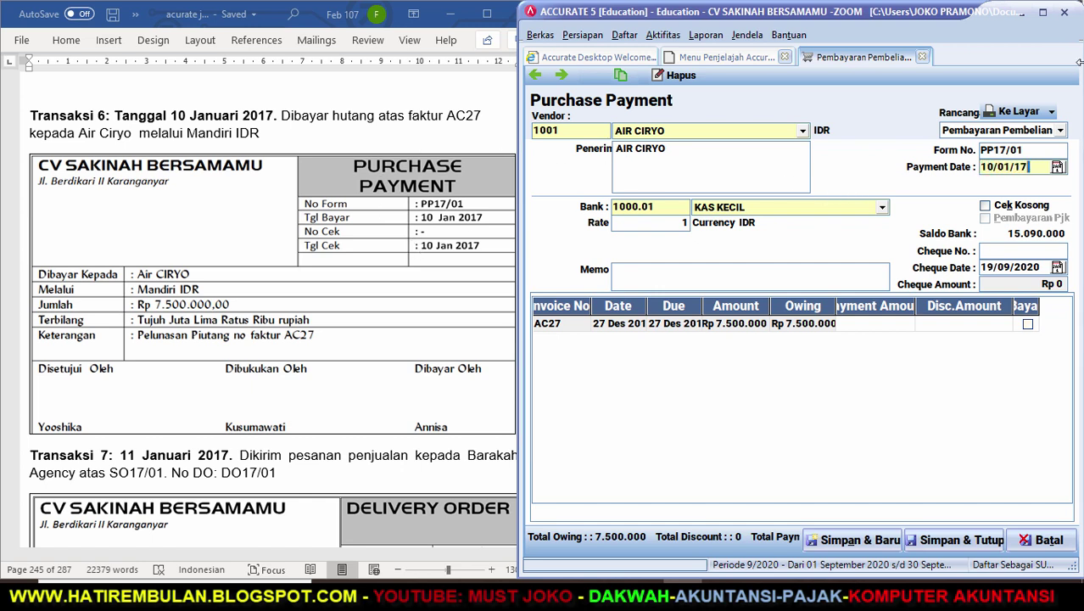
{"action": "type", "text": "17"}
{"action": "key", "text": "Tab"}
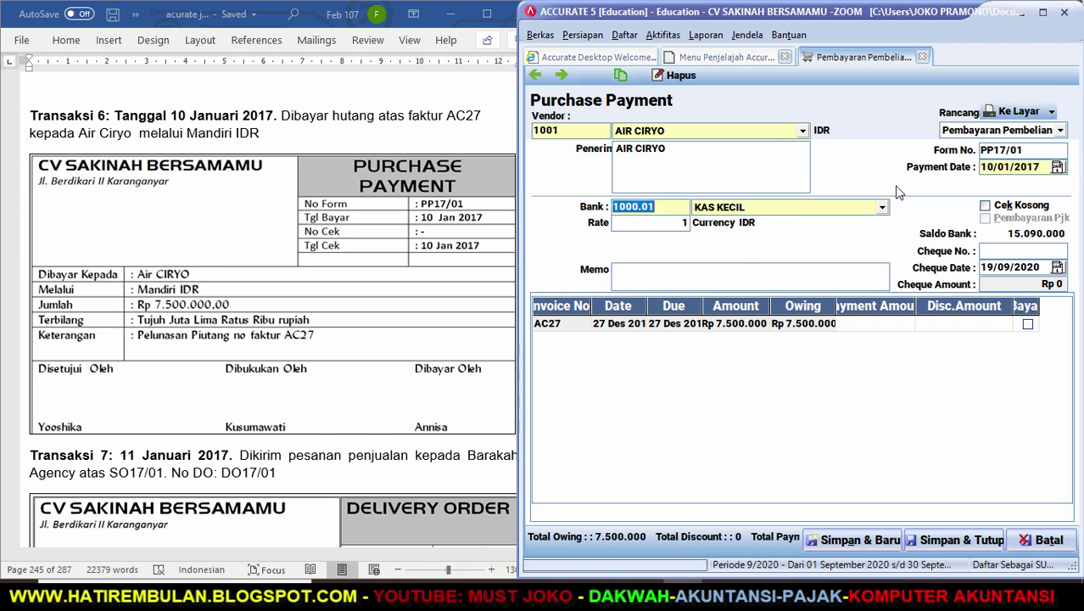
{"action": "left_click", "coordinate": [883, 208]}
{"action": "left_click", "coordinate": [754, 235]}
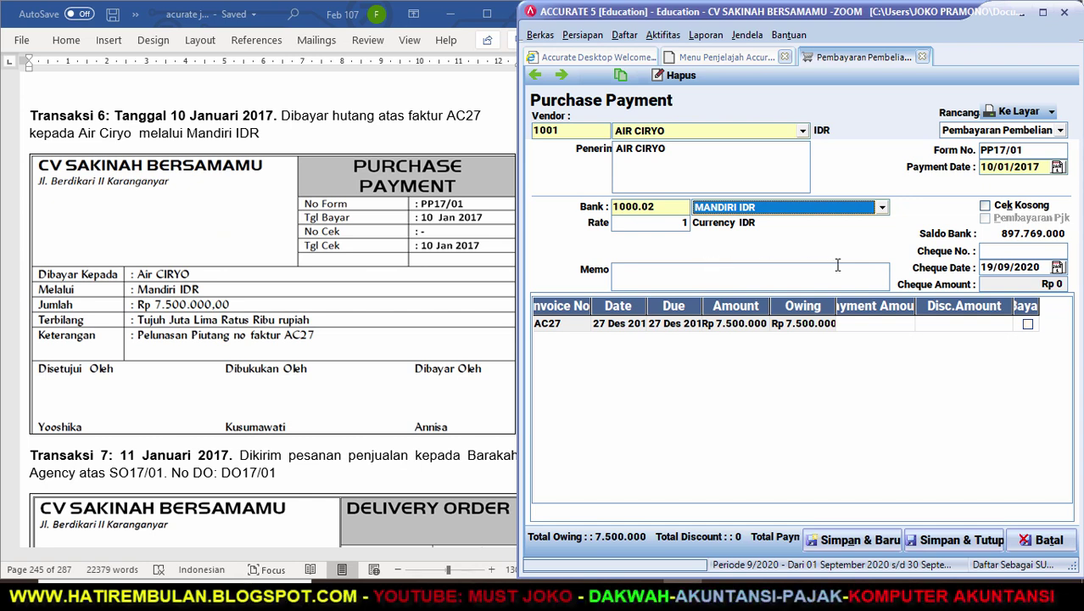
{"action": "left_click", "coordinate": [999, 252]}
{"action": "key", "text": "Tab"}
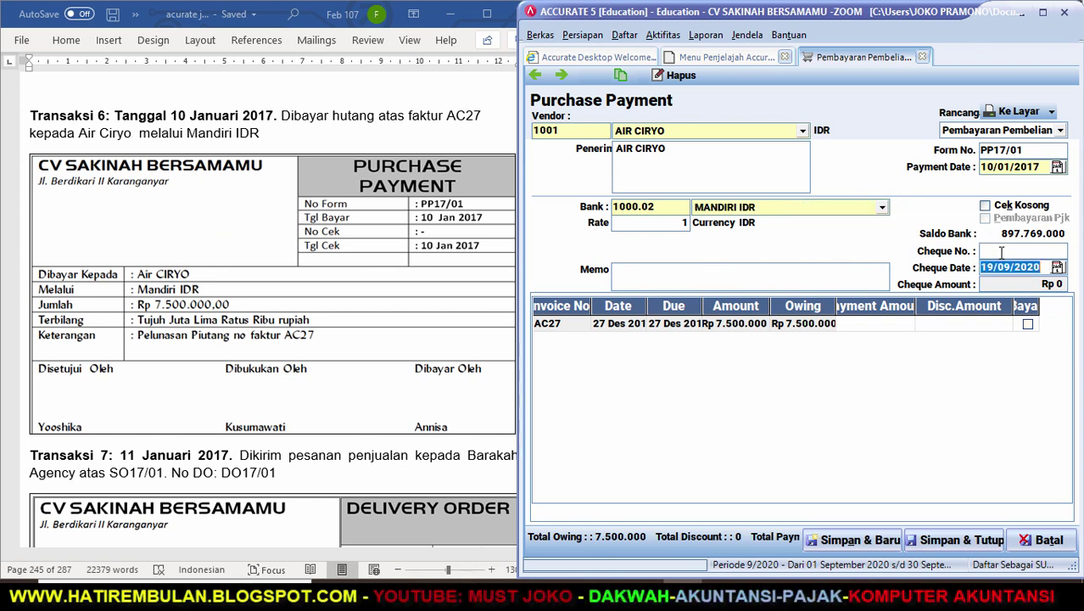
{"action": "type", "text": "10/0"}
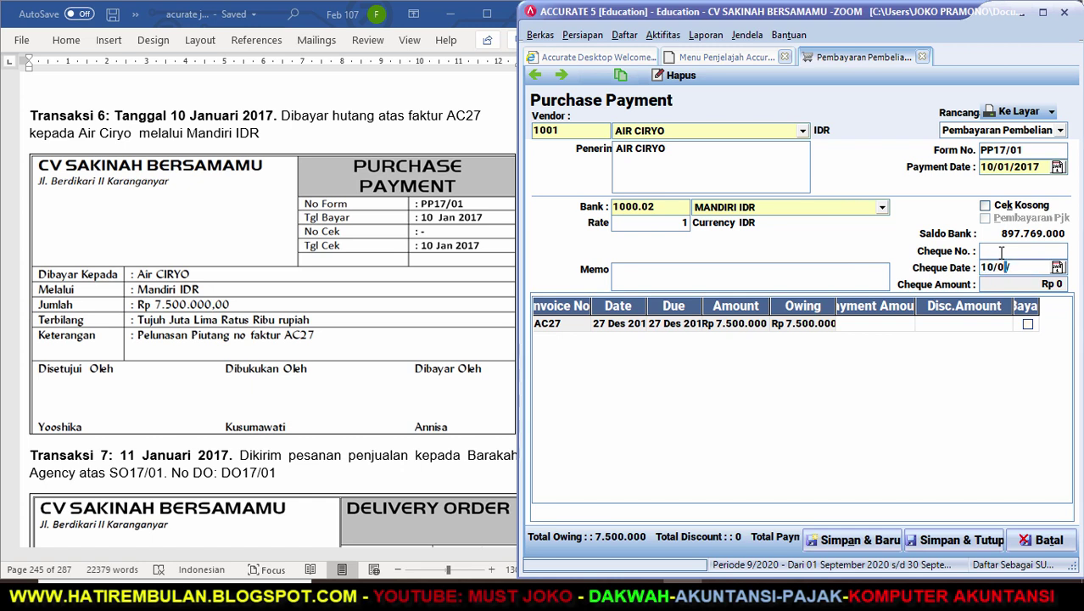
{"action": "type", "text": "1/17"}
{"action": "key", "text": "Tab"}
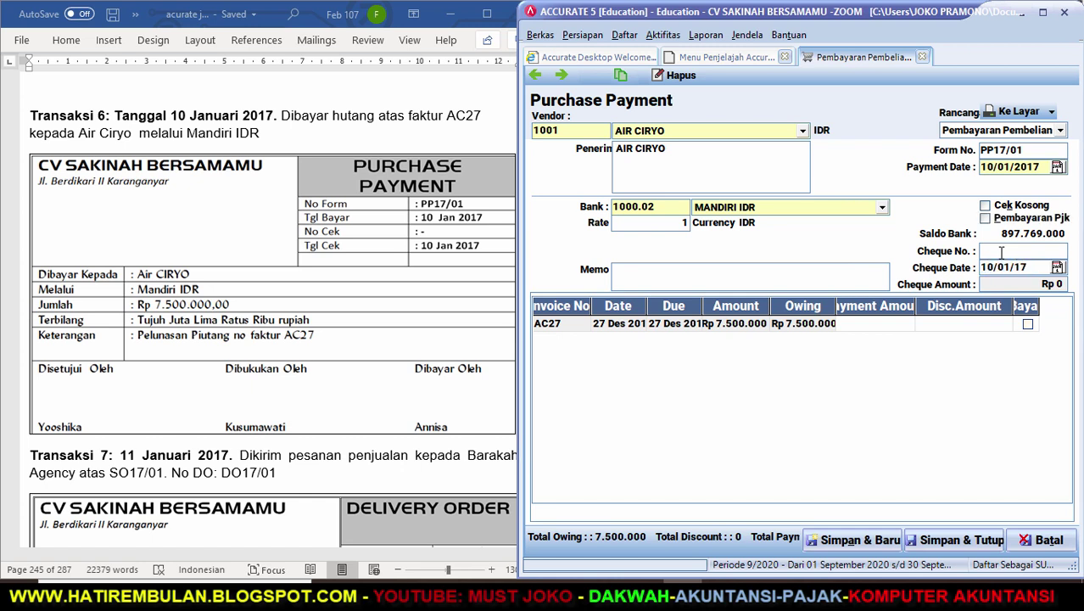
Write the memo 'PELUNASAN UTANG FAKTUR NO AC27'.
{"action": "left_click", "coordinate": [731, 279]}
{"action": "type", "text": "PELUNAS"}
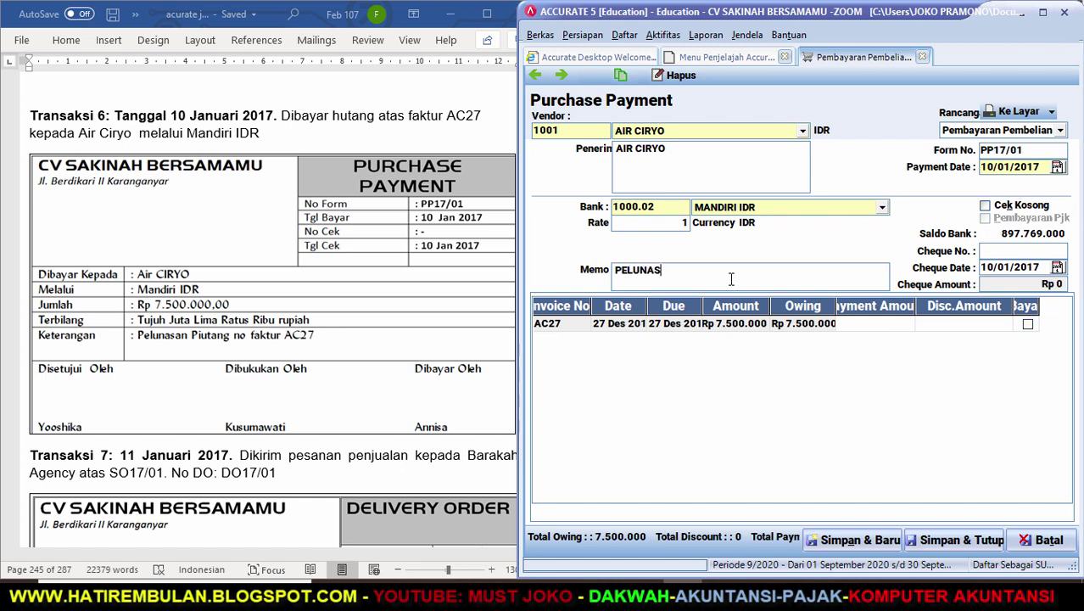
{"action": "type", "text": "AN P"}
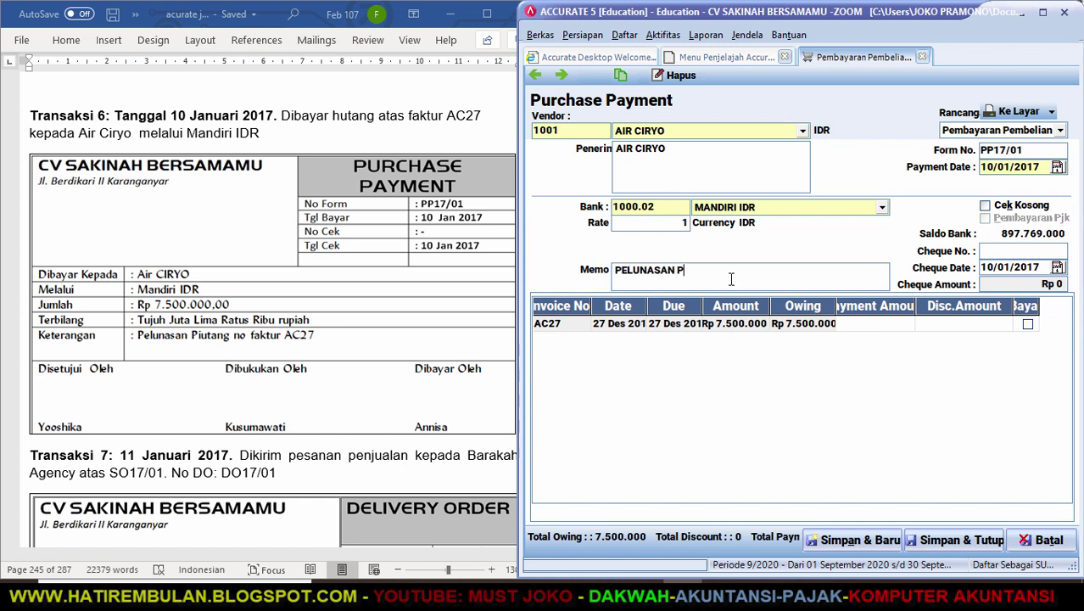
{"action": "type", "text": "IUTANG"}
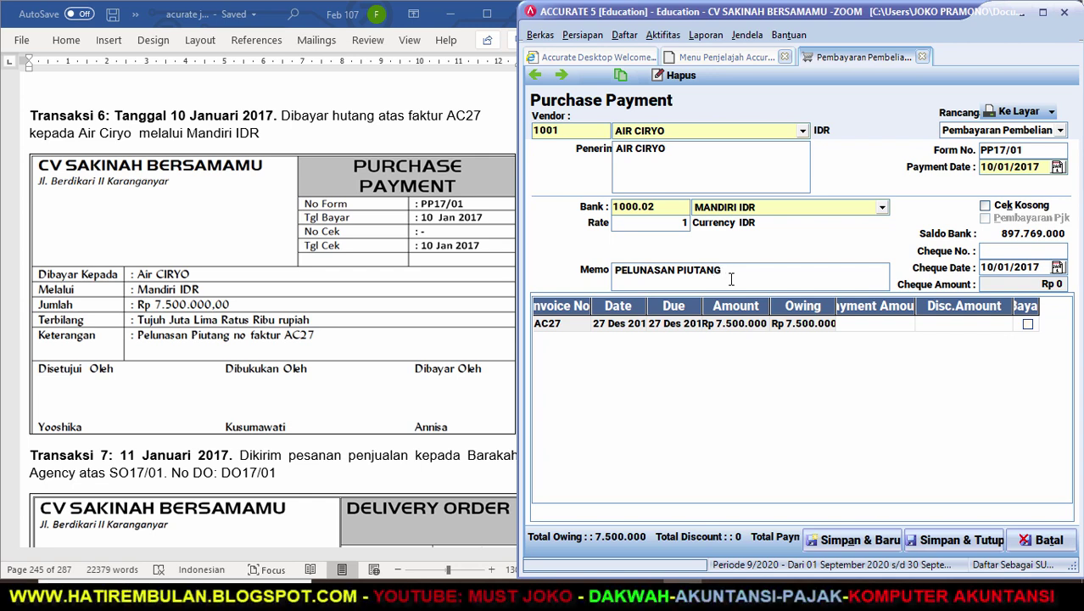
{"action": "key", "text": "BackSpace"}
{"action": "key", "text": "BackSpace"}
{"action": "type", "text": "UTANG FAKTUR NO "}
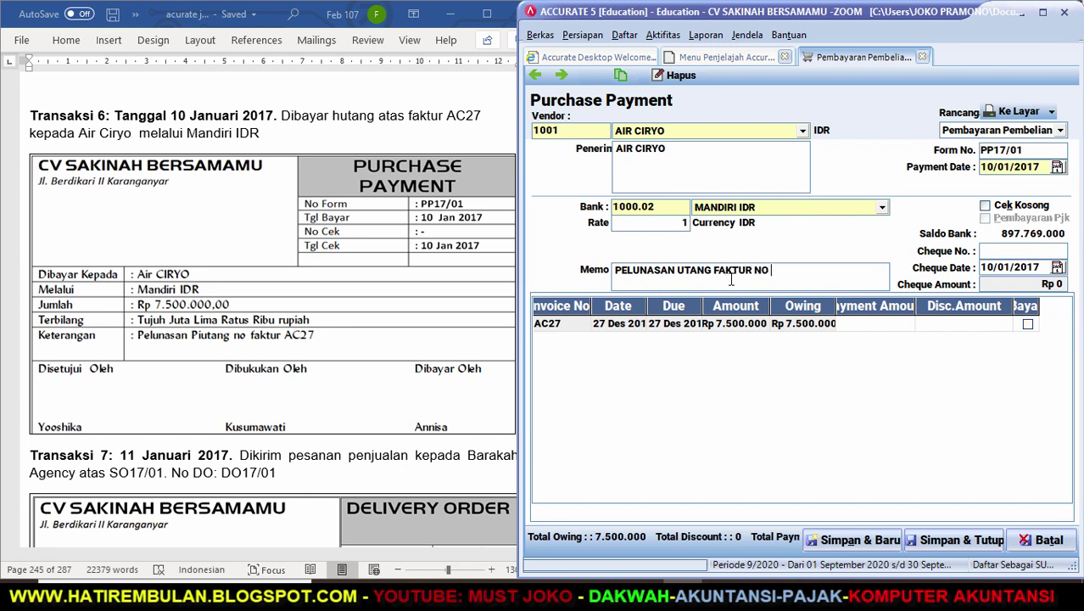
{"action": "type", "text": "AC27"}
{"action": "key", "text": "Tab"}
Pay invoice AC27 in full for Rp 7.500.000 and save the payment.
{"action": "left_click_drag", "start_coordinate": [1040, 303], "coordinate": [1055, 303]}
{"action": "left_click", "coordinate": [1034, 325]}
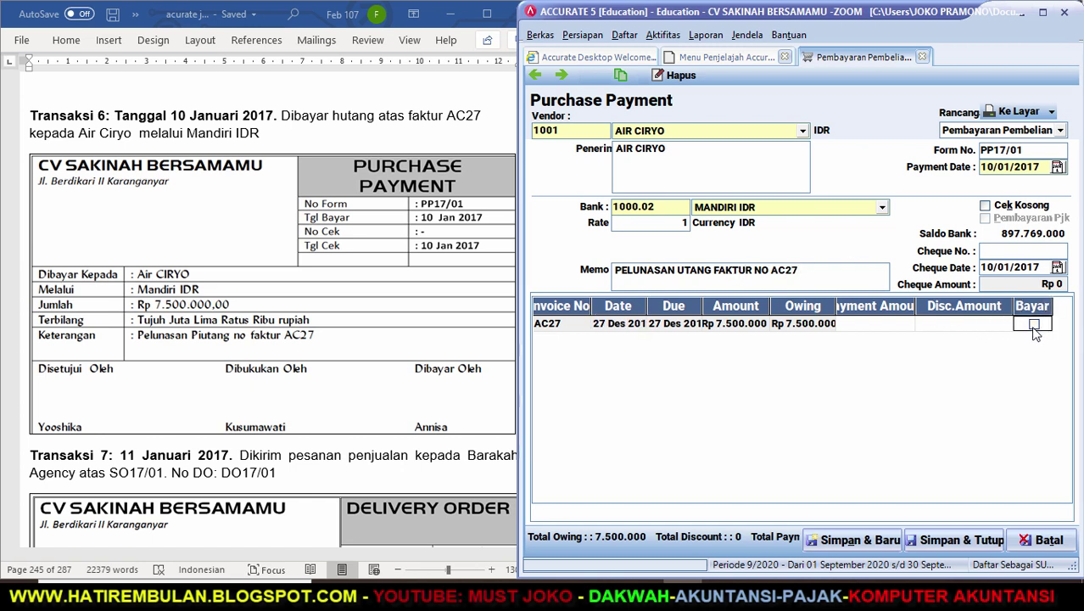
{"action": "left_click", "coordinate": [1030, 282]}
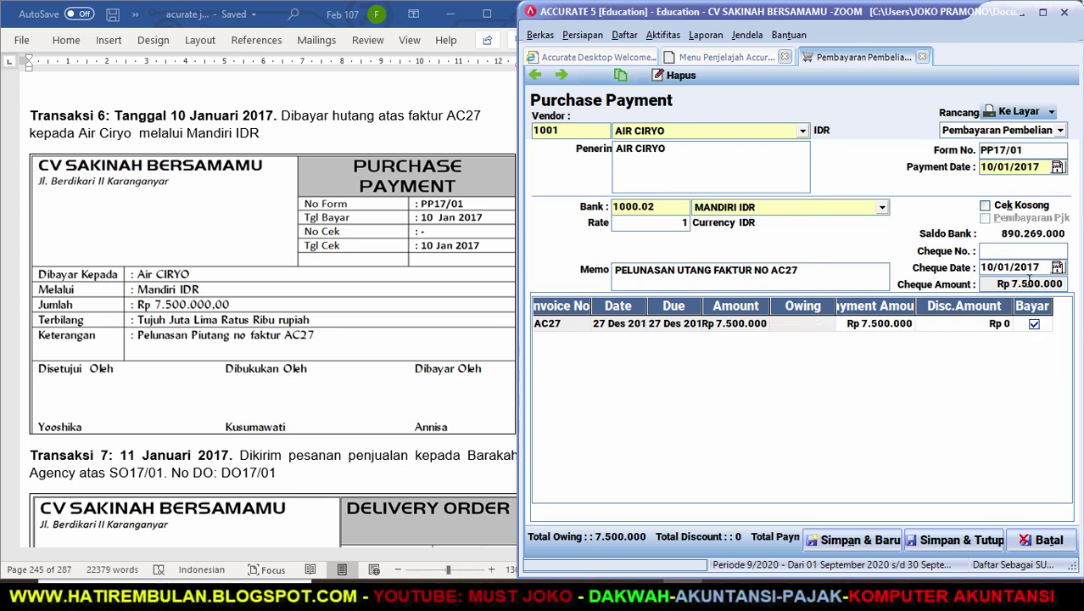
{"action": "left_click", "coordinate": [958, 543]}
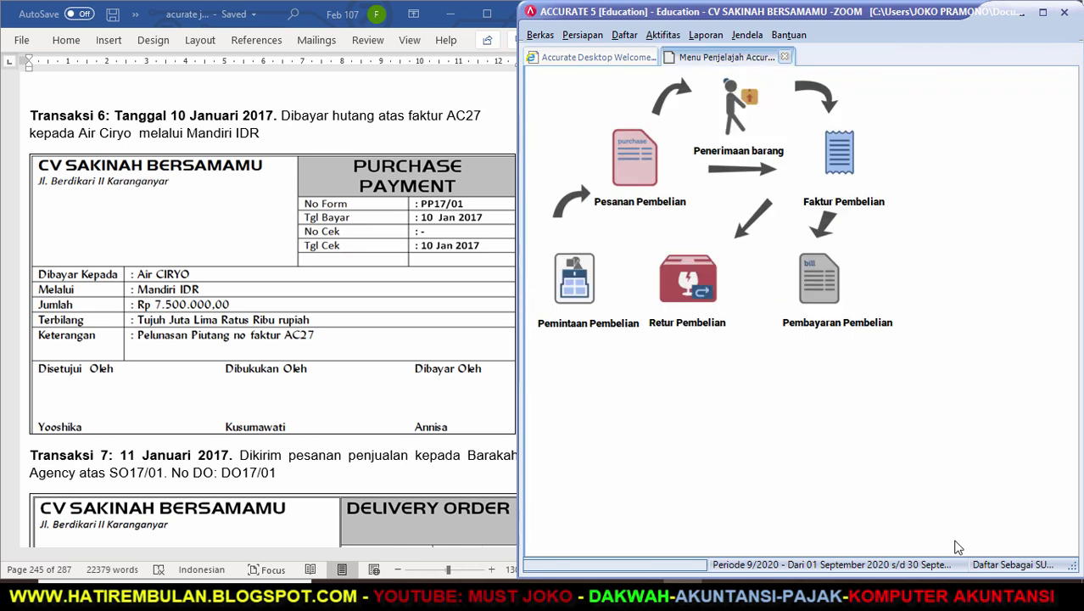
Close Accurate's purchase explorer page and scroll Word to Transaksi 7's delivery order DO17/01.
{"action": "left_click", "coordinate": [424, 475]}
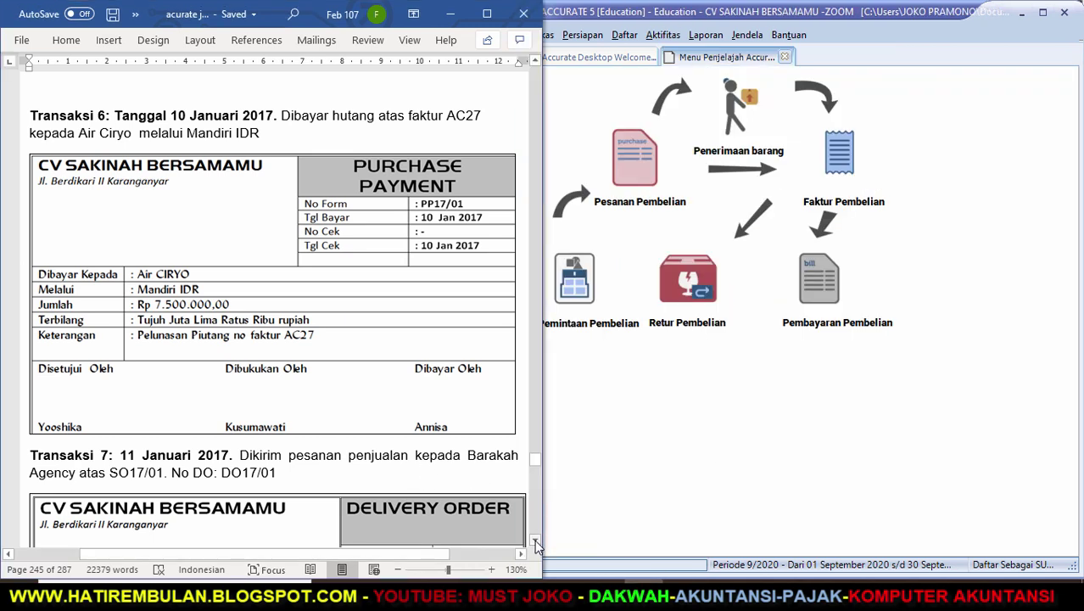
{"action": "scroll", "coordinate": [534, 539], "scroll_direction": "down", "scroll_amount": 3}
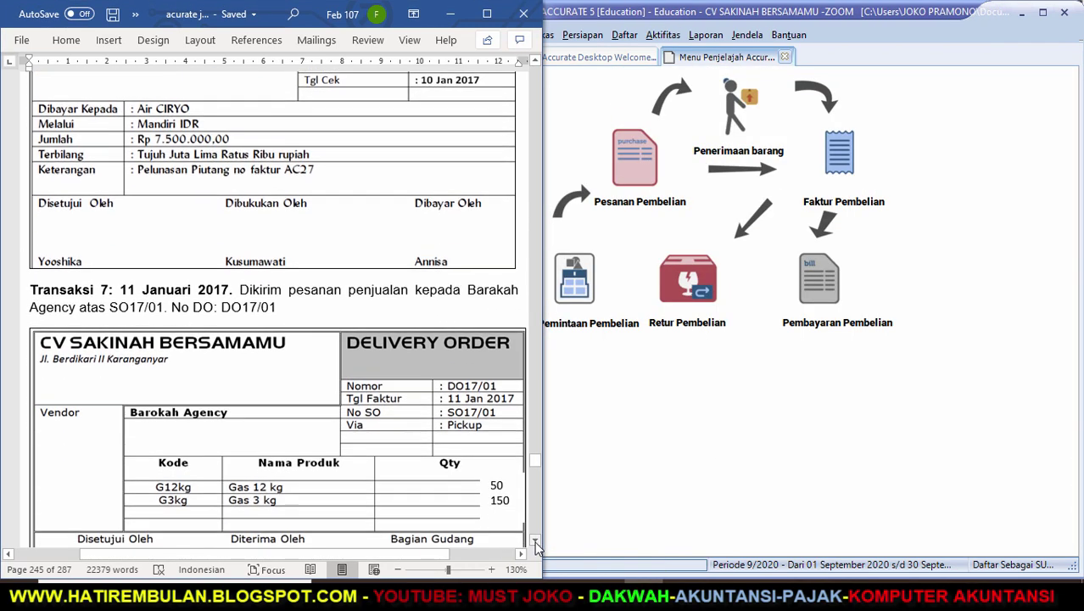
{"action": "left_click", "coordinate": [786, 57]}
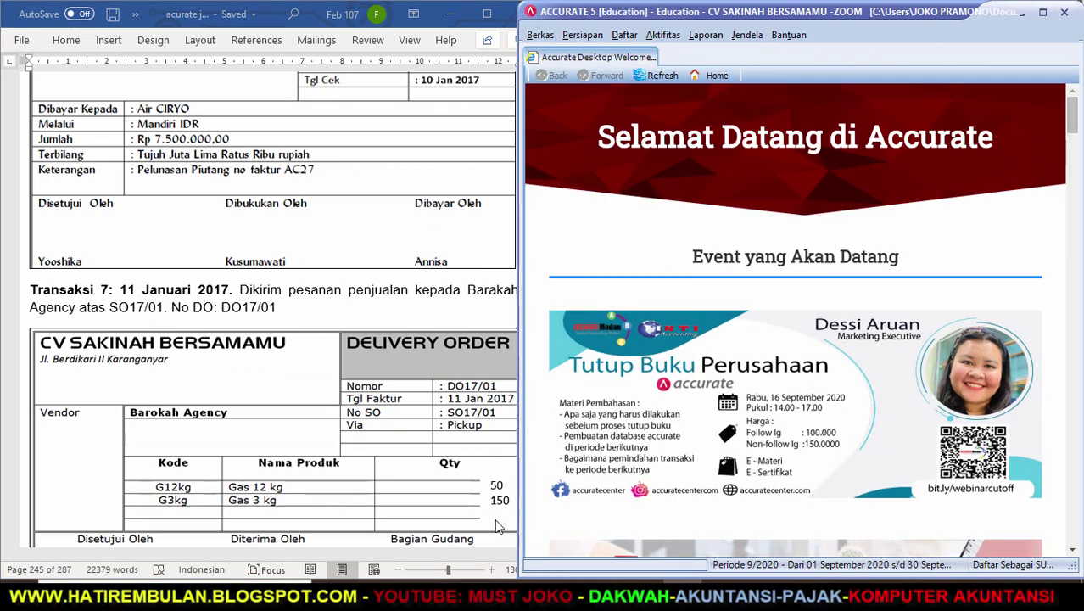
{"action": "left_click", "coordinate": [459, 342]}
{"action": "left_click", "coordinate": [536, 540]}
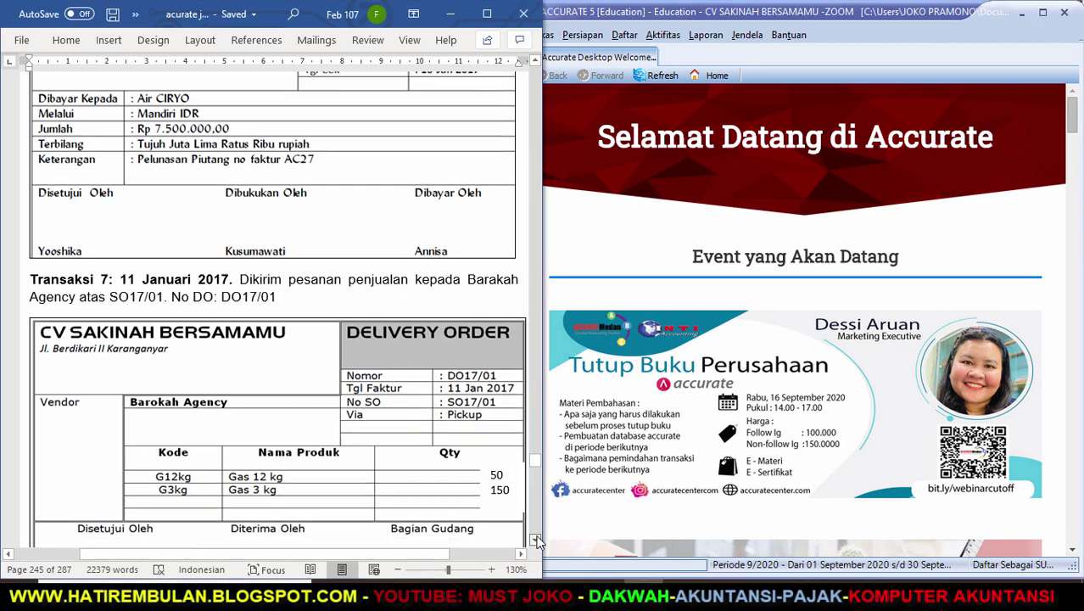
{"action": "left_click_drag", "start_coordinate": [536, 540], "coordinate": [536, 541]}
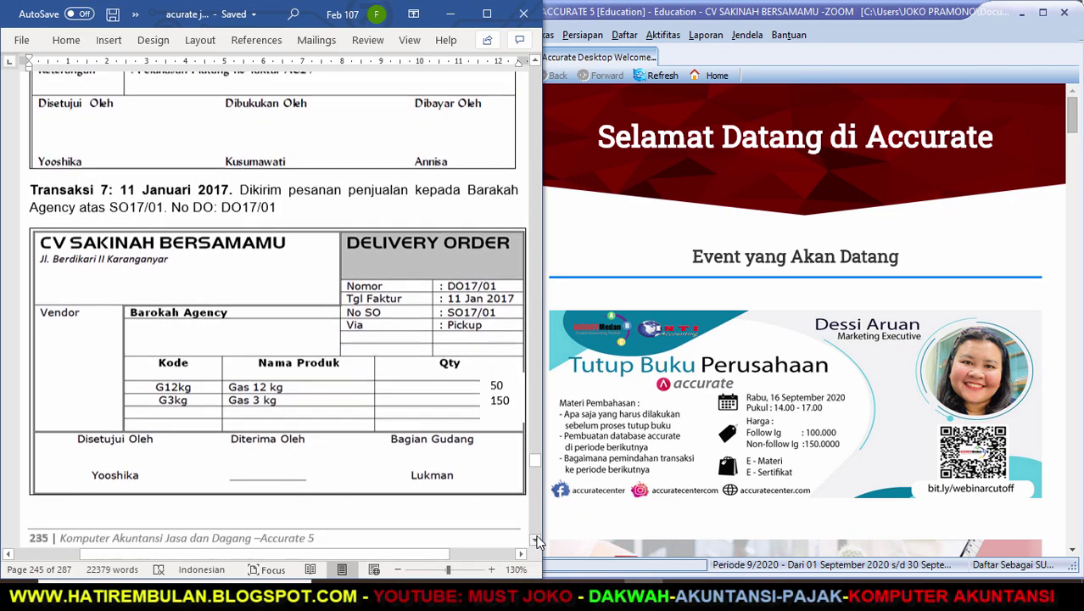
{"action": "left_click", "coordinate": [536, 541]}
{"action": "left_click", "coordinate": [536, 540]}
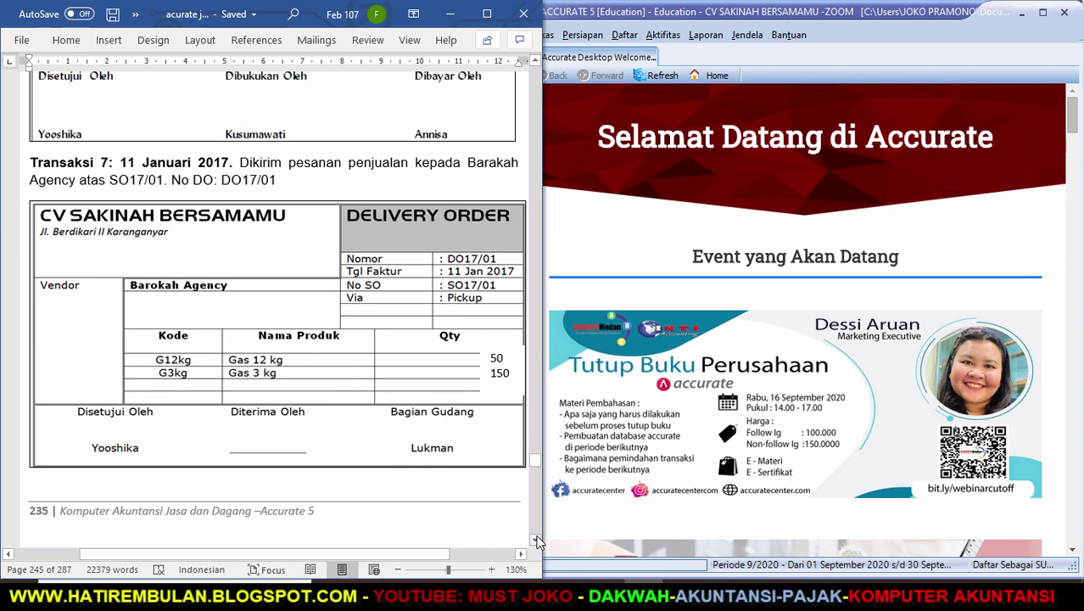
{"action": "left_click", "coordinate": [662, 38]}
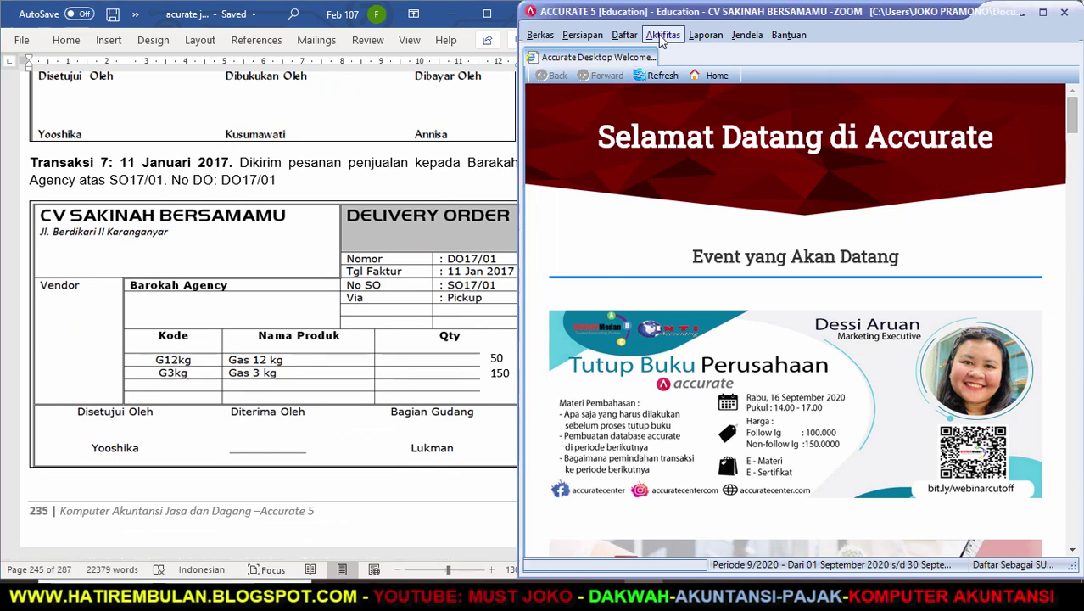
Start a new delivery order for customer BARAKAH AGENCY.
{"action": "mouse_move", "coordinate": [700, 90]}
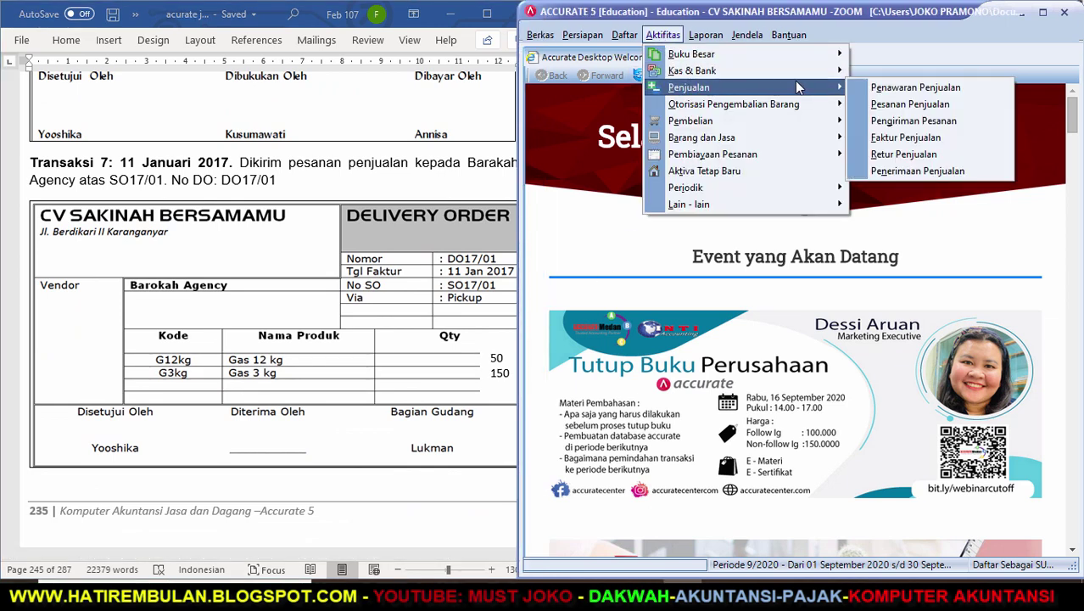
{"action": "left_click", "coordinate": [862, 120]}
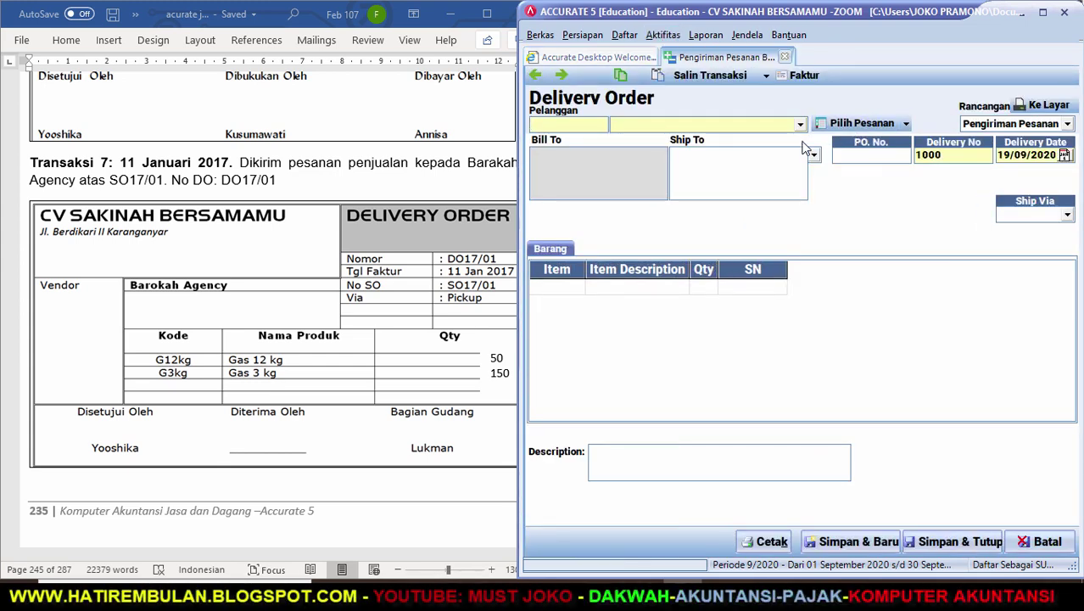
{"action": "left_click", "coordinate": [799, 125]}
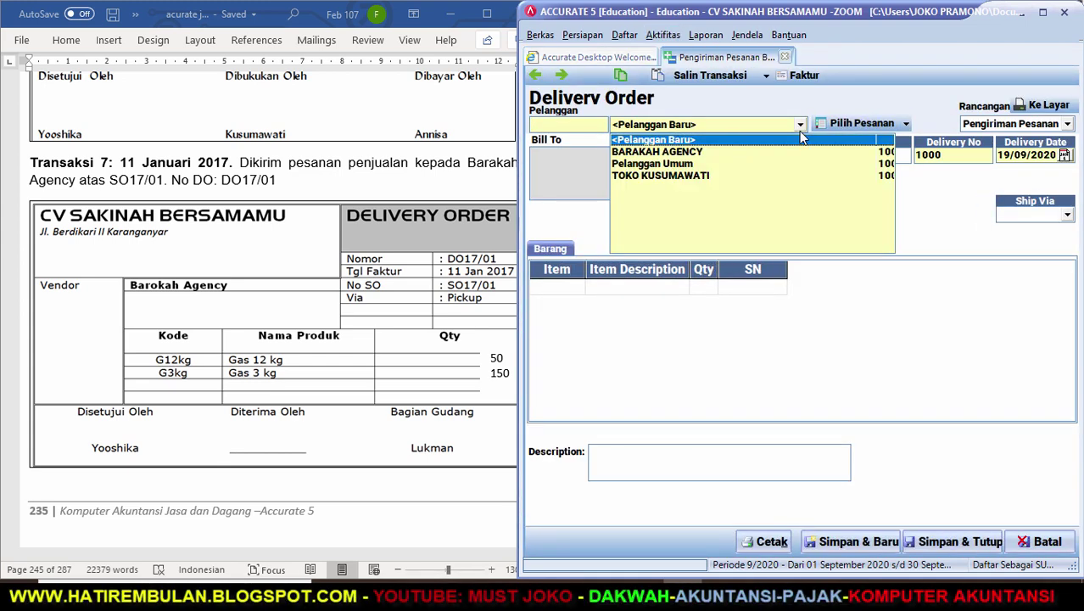
{"action": "left_click", "coordinate": [745, 154]}
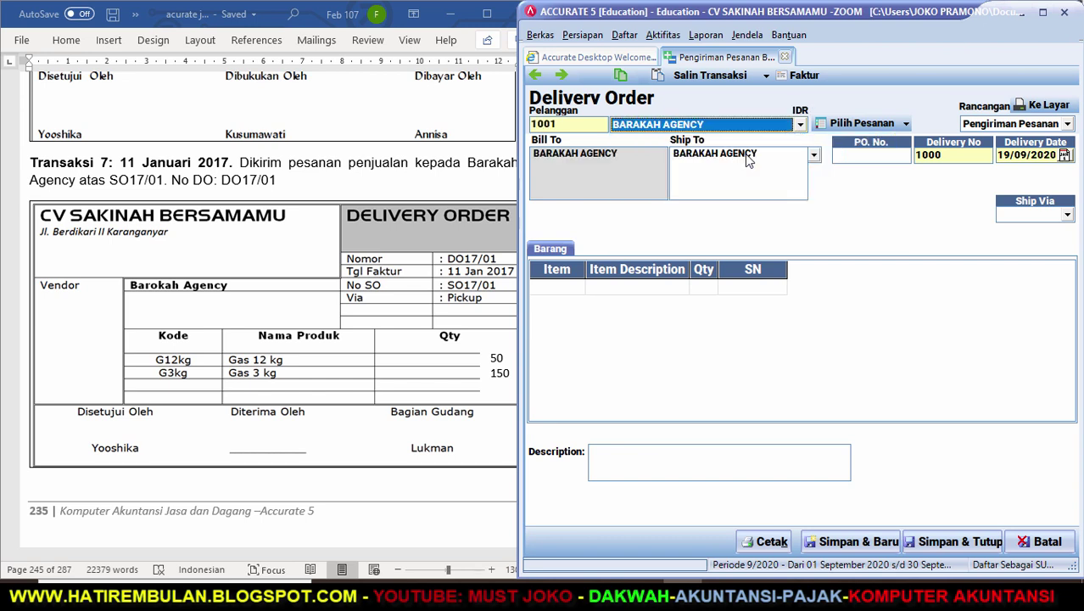
Number it DO17/01, date it 11/01/2017, ship via PICK UP, and list the customer's sales orders.
{"action": "double_click", "coordinate": [948, 156]}
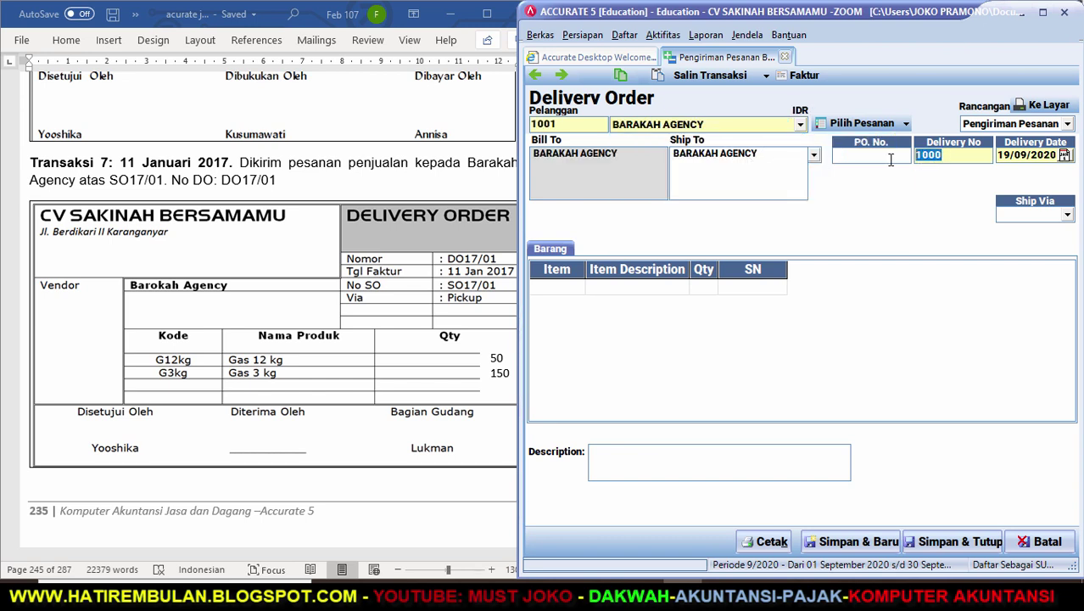
{"action": "type", "text": "DO17/01"}
{"action": "key", "text": "Tab"}
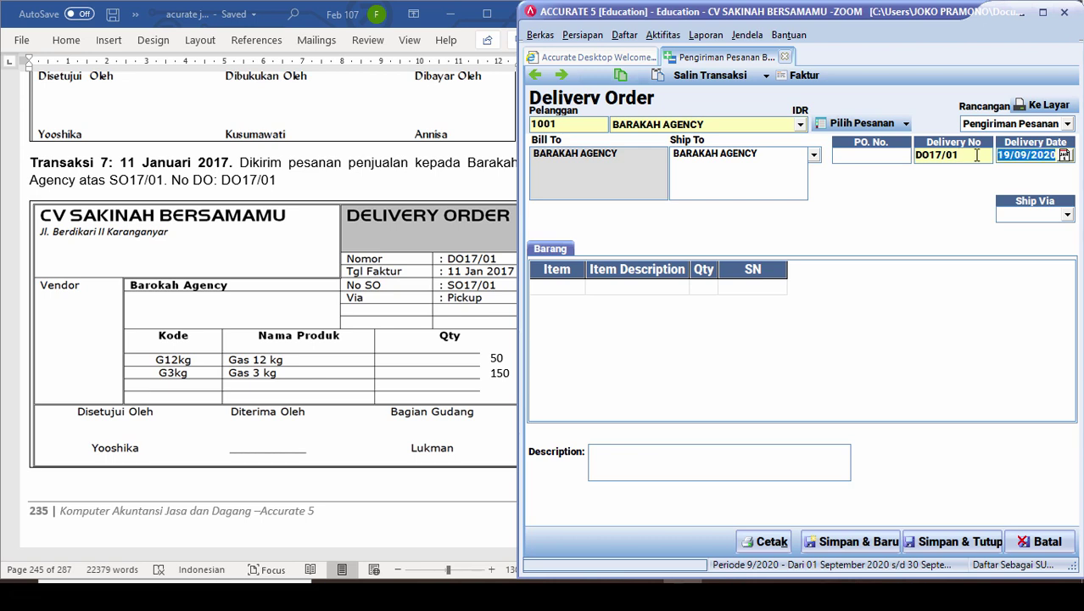
{"action": "type", "text": "11/01/17"}
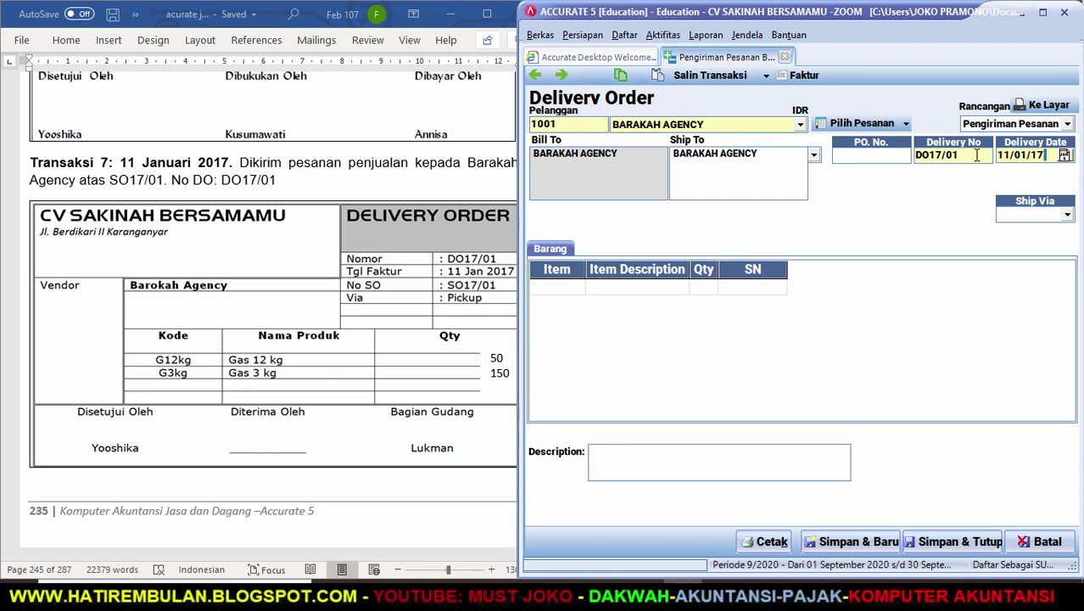
{"action": "key", "text": "Tab"}
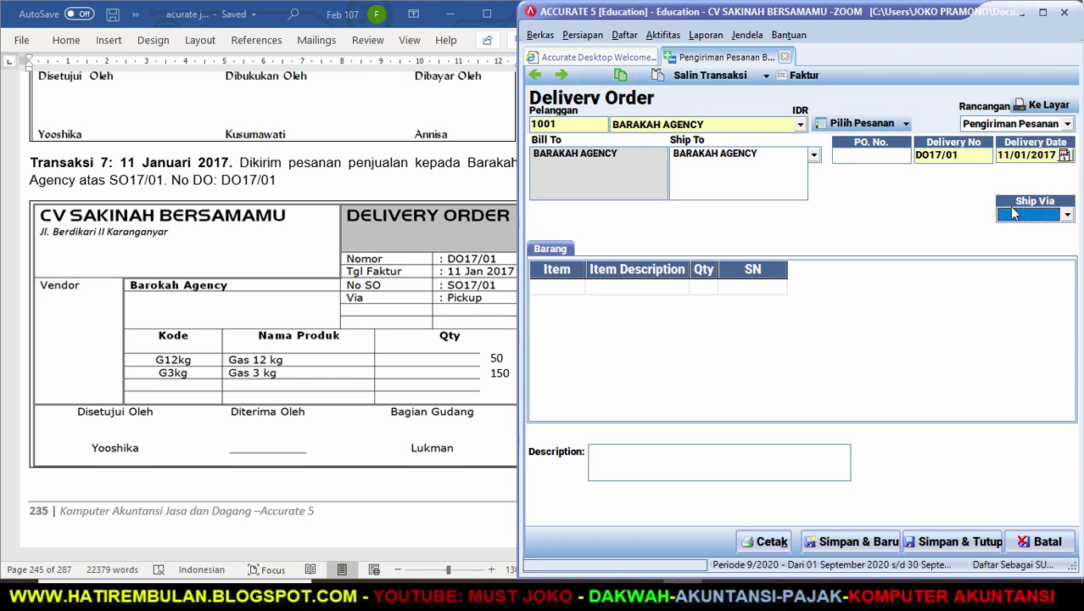
{"action": "left_click", "coordinate": [1067, 214]}
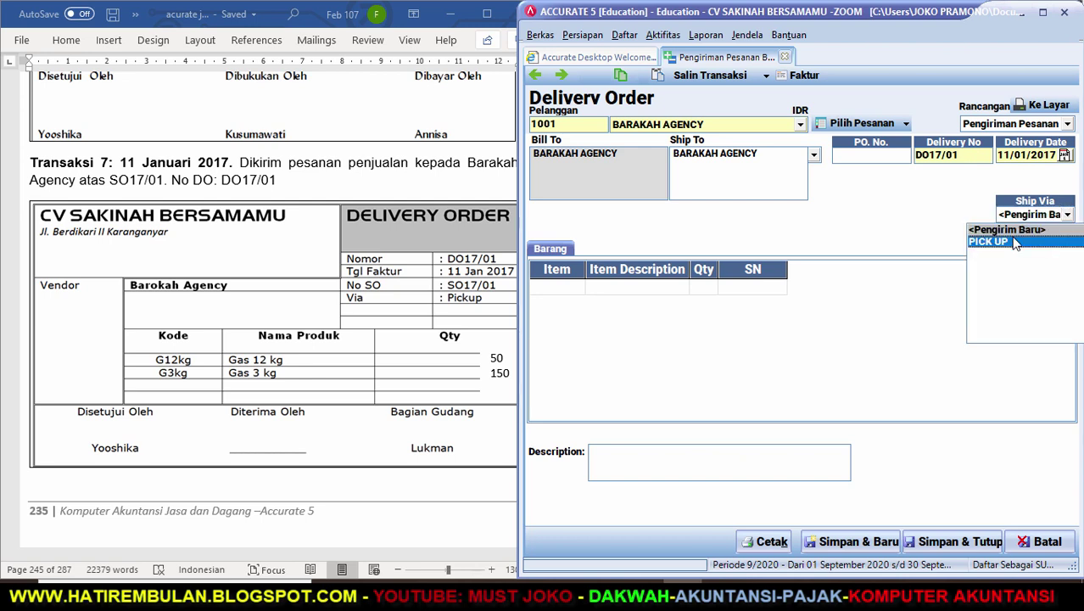
{"action": "left_click", "coordinate": [1009, 241]}
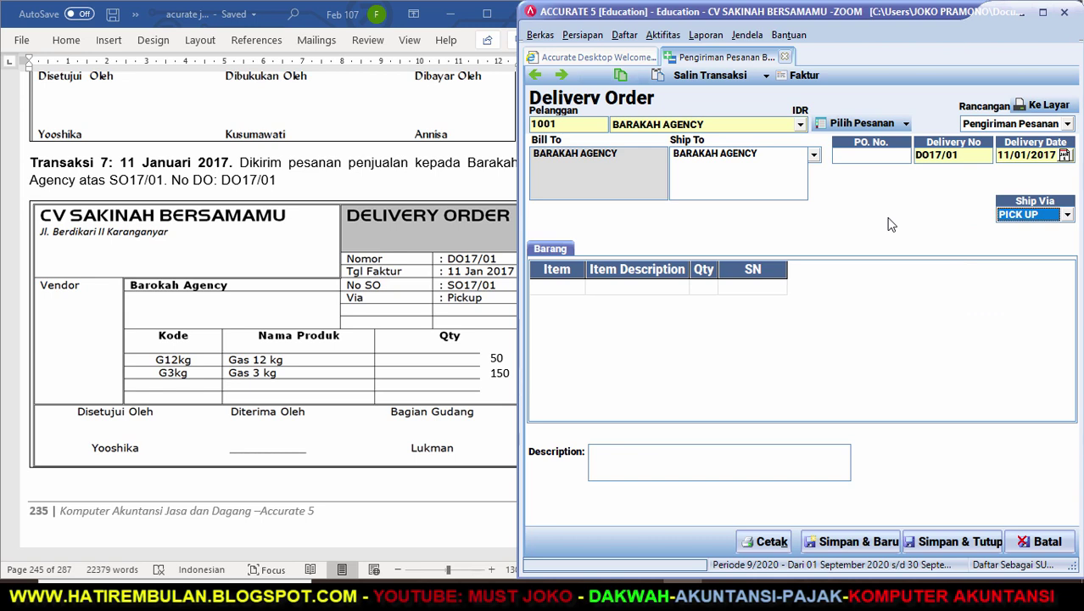
{"action": "left_click", "coordinate": [871, 120]}
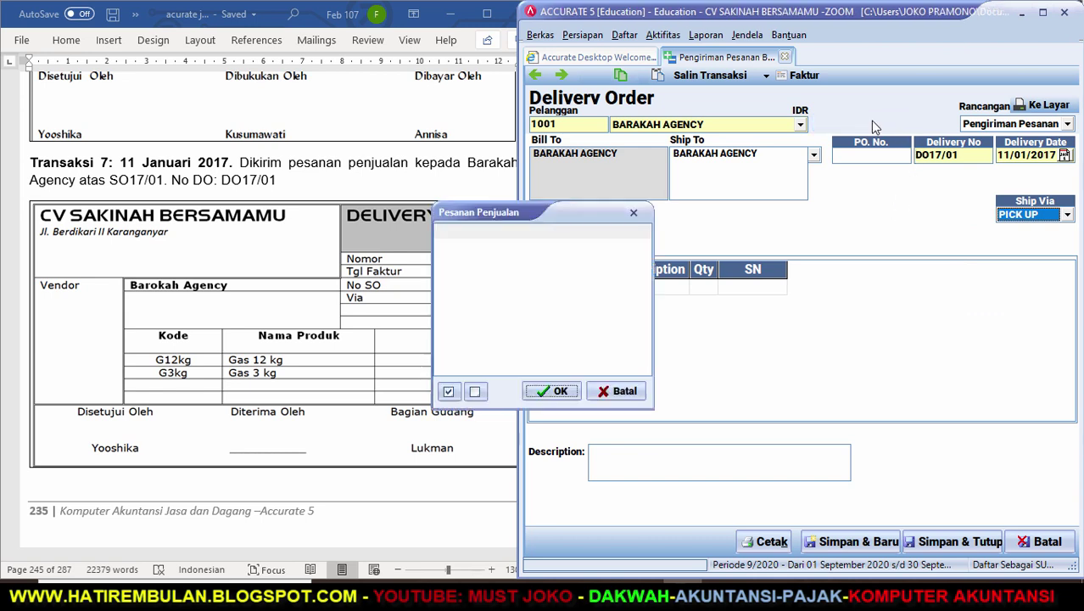
Import SO17/01's 50 GAS 12 KG and 150 GAS 3 KG into DO17/01, save it, and return to Word.
{"action": "left_click", "coordinate": [442, 247]}
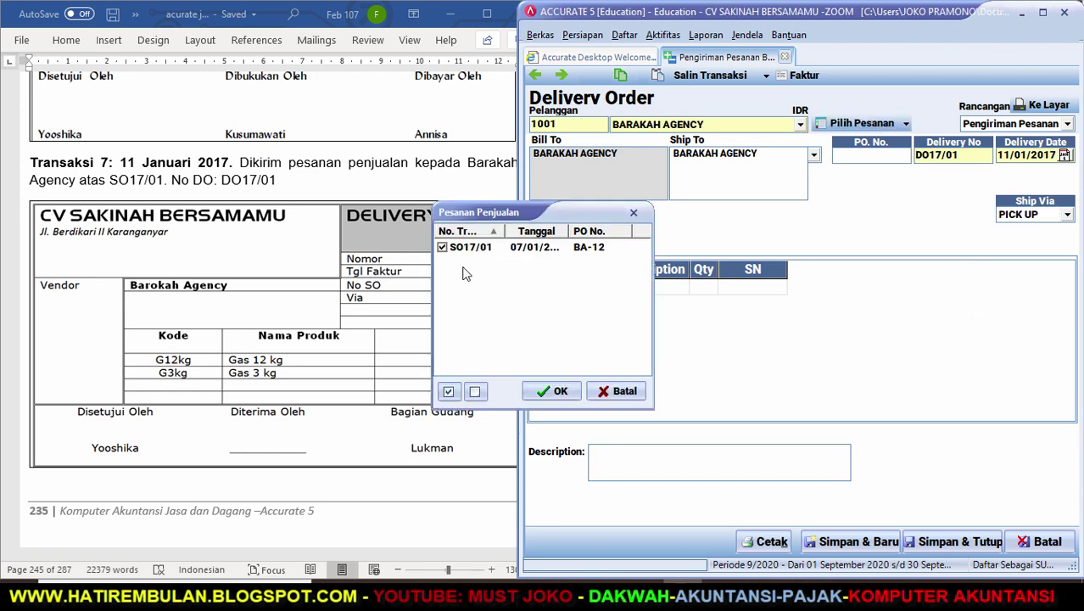
{"action": "left_click", "coordinate": [554, 391]}
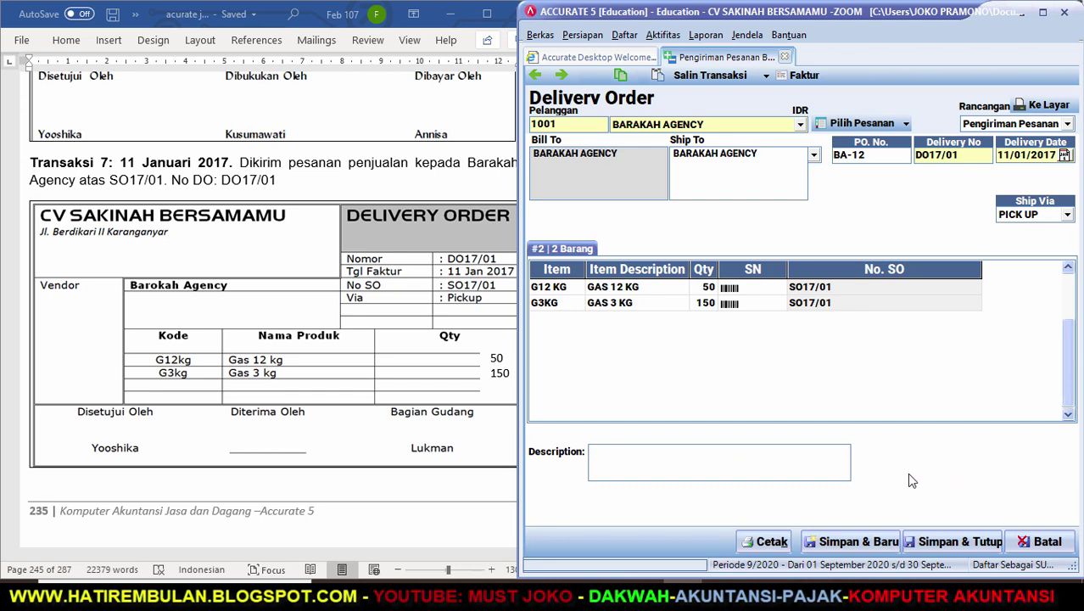
{"action": "left_click", "coordinate": [956, 542]}
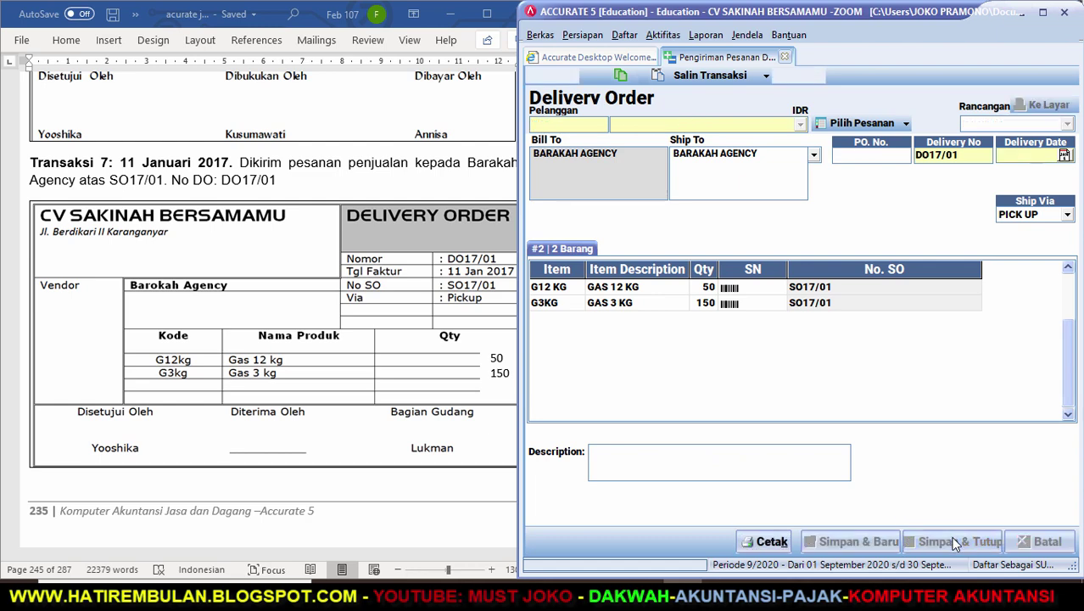
{"action": "left_click", "coordinate": [499, 433]}
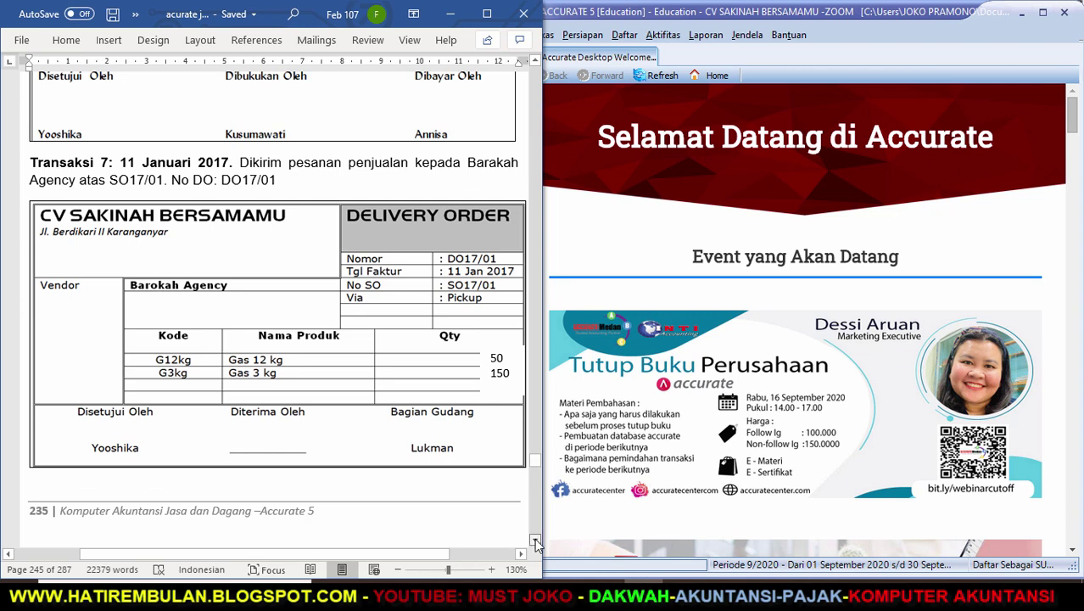
Page back through the earlier Word transactions to the start of the BAB 12 exercise.
{"action": "left_click", "coordinate": [534, 538]}
{"action": "left_click_drag", "start_coordinate": [535, 538], "coordinate": [535, 538]}
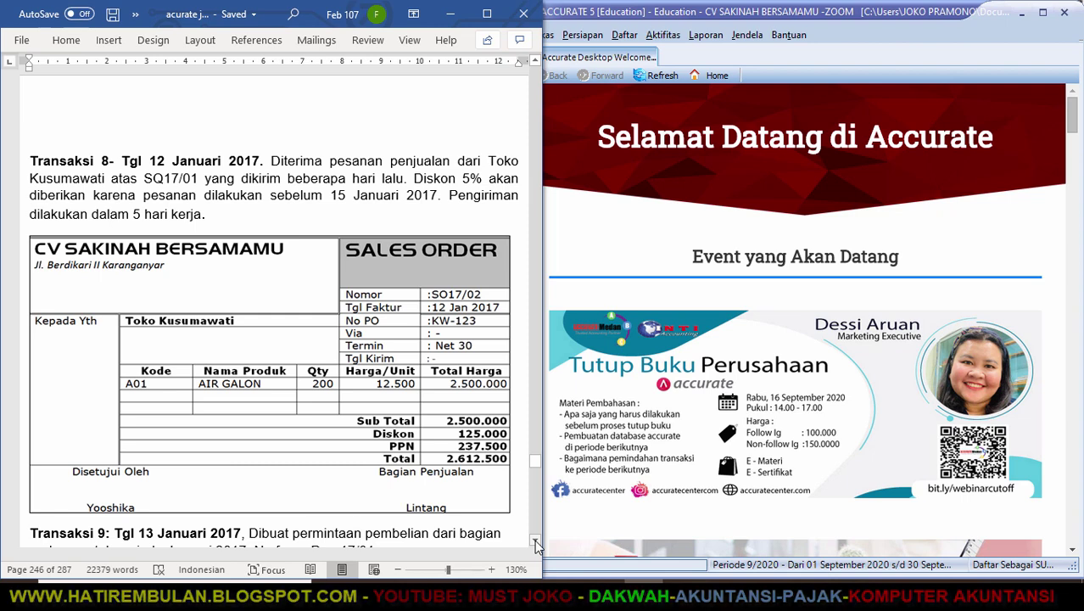
{"action": "key", "text": "ctrl+z"}
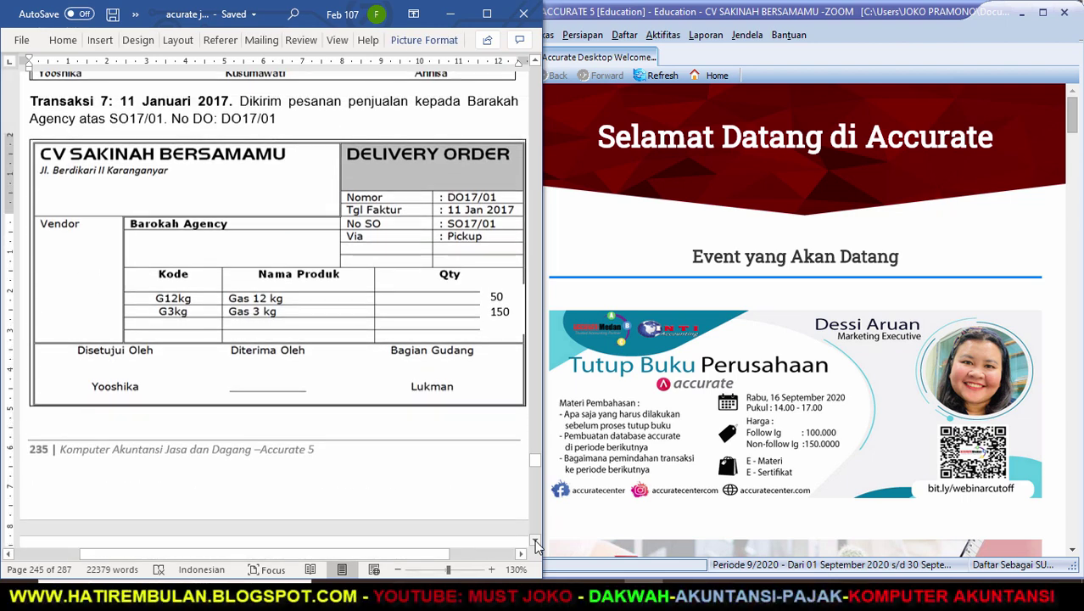
{"action": "key", "text": "ctrl+z"}
{"action": "key", "text": "ctrl+z"}
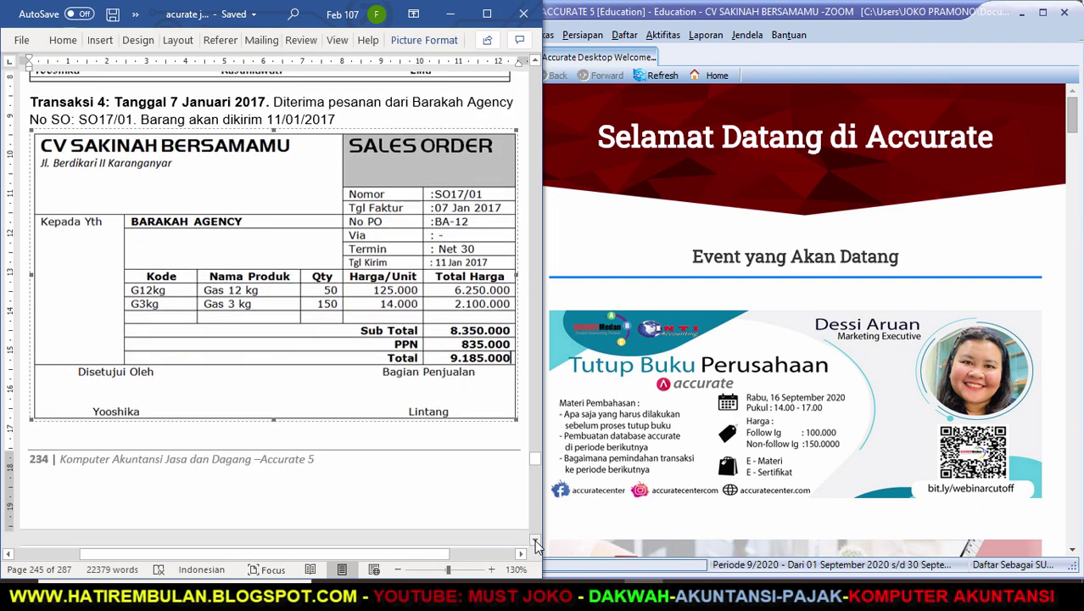
{"action": "key", "text": "ctrl+z"}
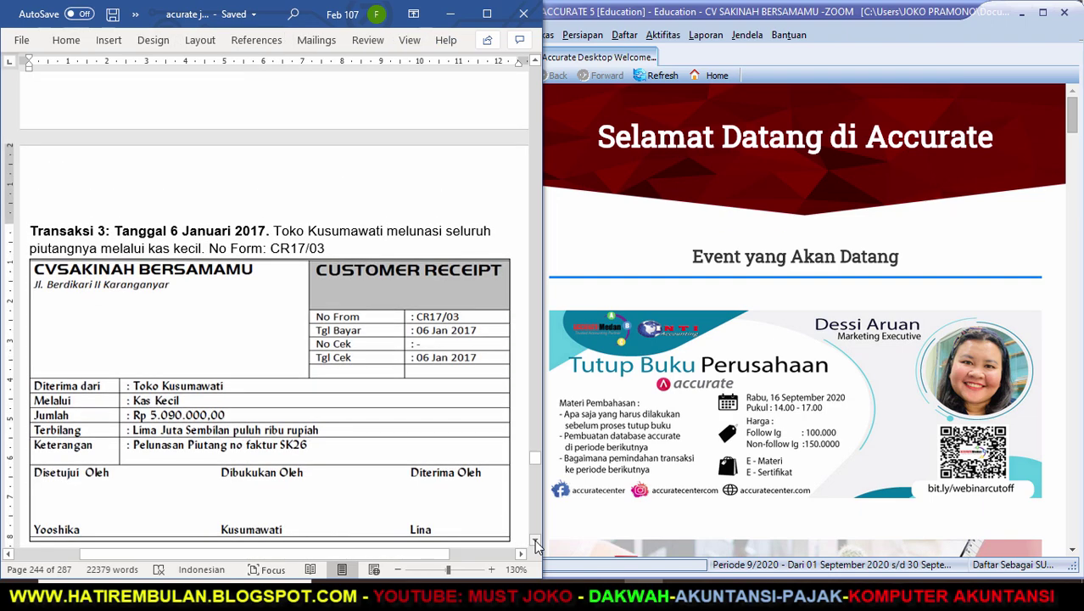
{"action": "key", "text": "ctrl+z"}
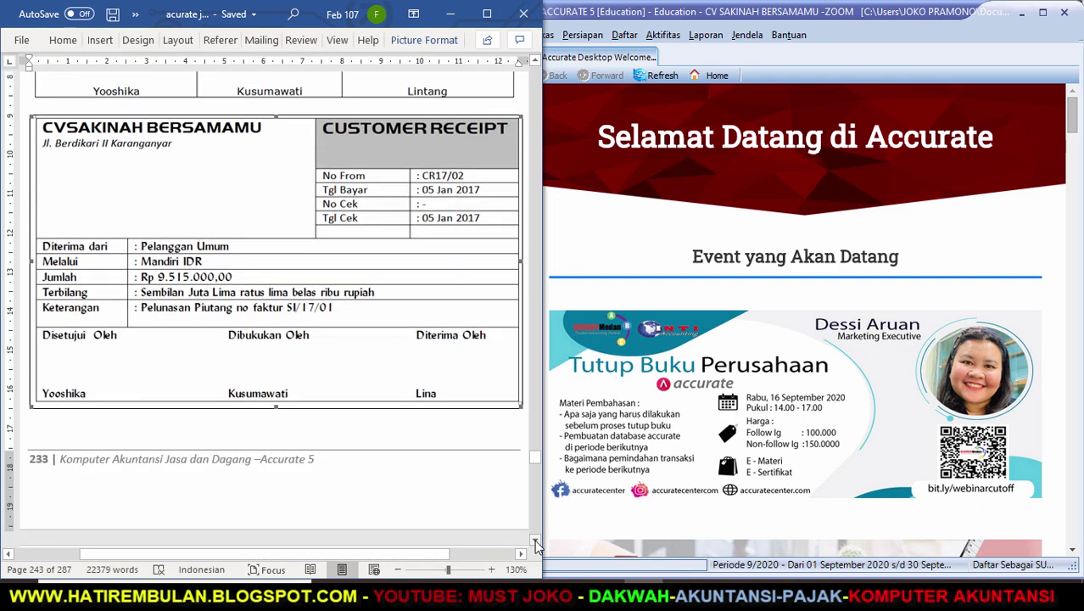
{"action": "key", "text": "ctrl+z"}
{"action": "key", "text": "ctrl+z"}
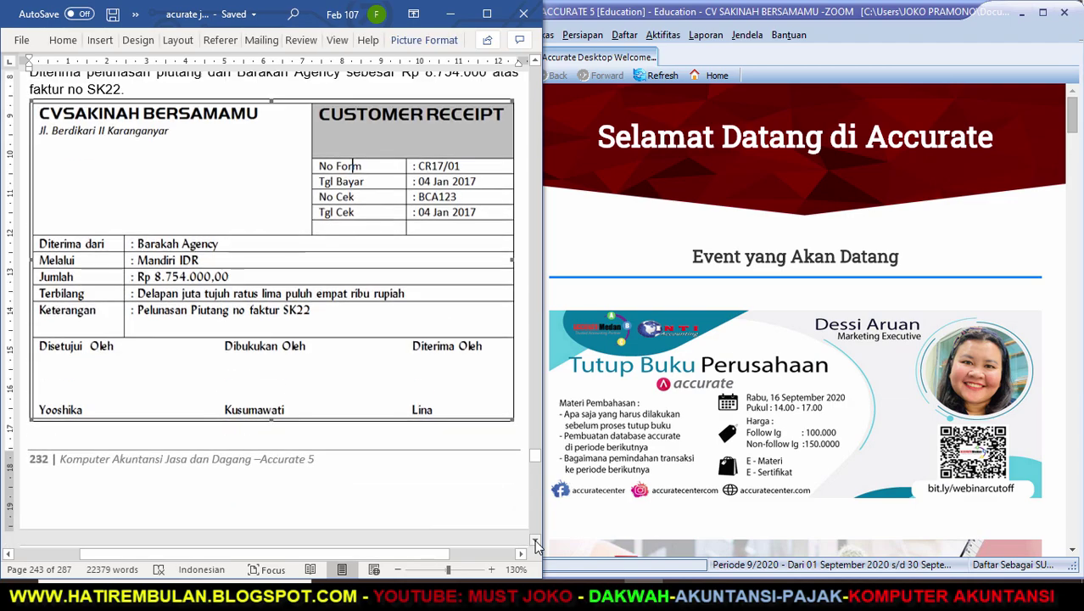
{"action": "key", "text": "ctrl+z"}
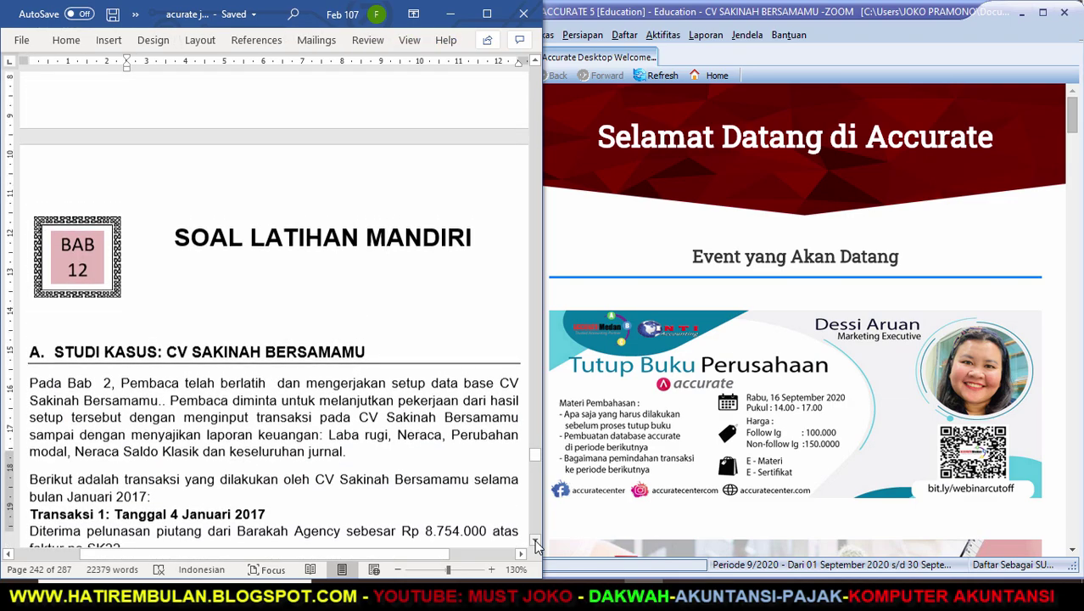
Scroll down to Transaksi 8's sales order SO17/02 for Toko Kusumawati.
{"action": "scroll", "coordinate": [535, 544], "scroll_direction": "down", "scroll_amount": 20}
{"action": "scroll", "coordinate": [535, 543], "scroll_direction": "down", "scroll_amount": 12}
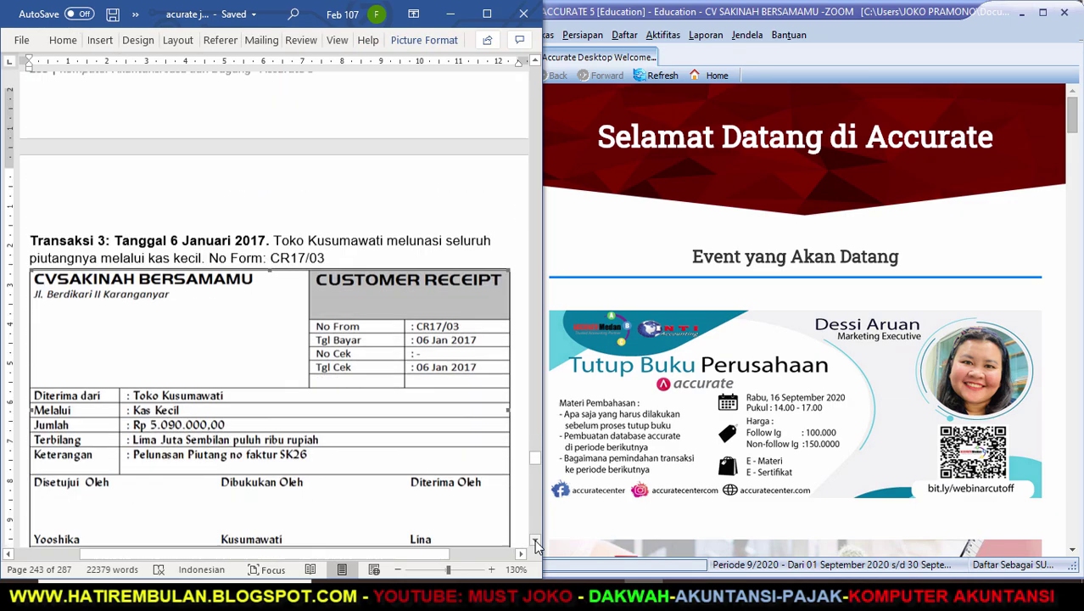
{"action": "scroll", "coordinate": [536, 544], "scroll_direction": "down", "scroll_amount": 8}
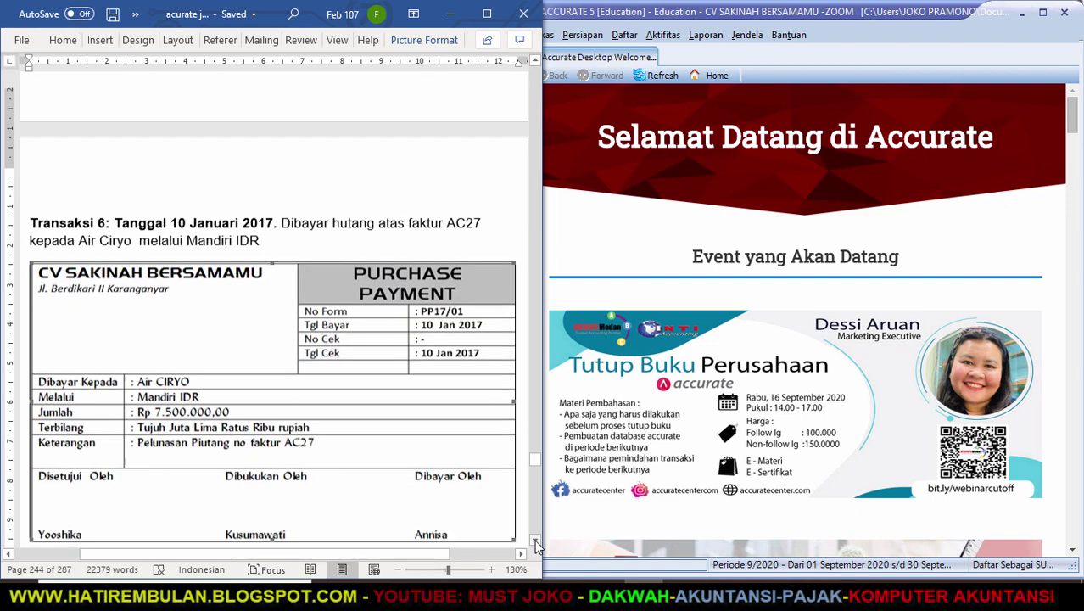
{"action": "scroll", "coordinate": [536, 544], "scroll_direction": "down", "scroll_amount": 5}
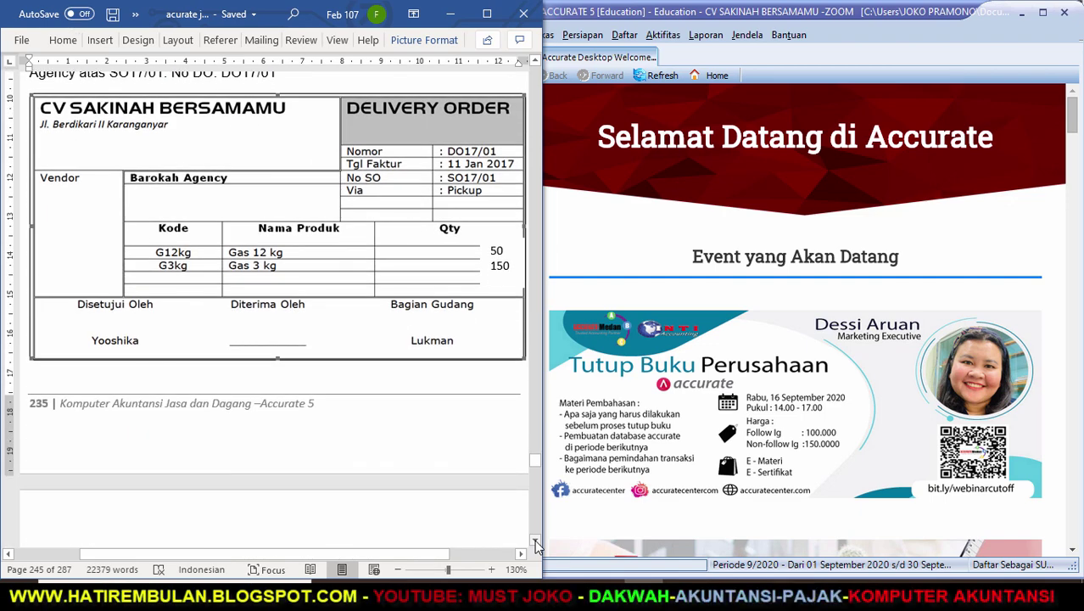
{"action": "scroll", "coordinate": [535, 543], "scroll_direction": "down", "scroll_amount": 8}
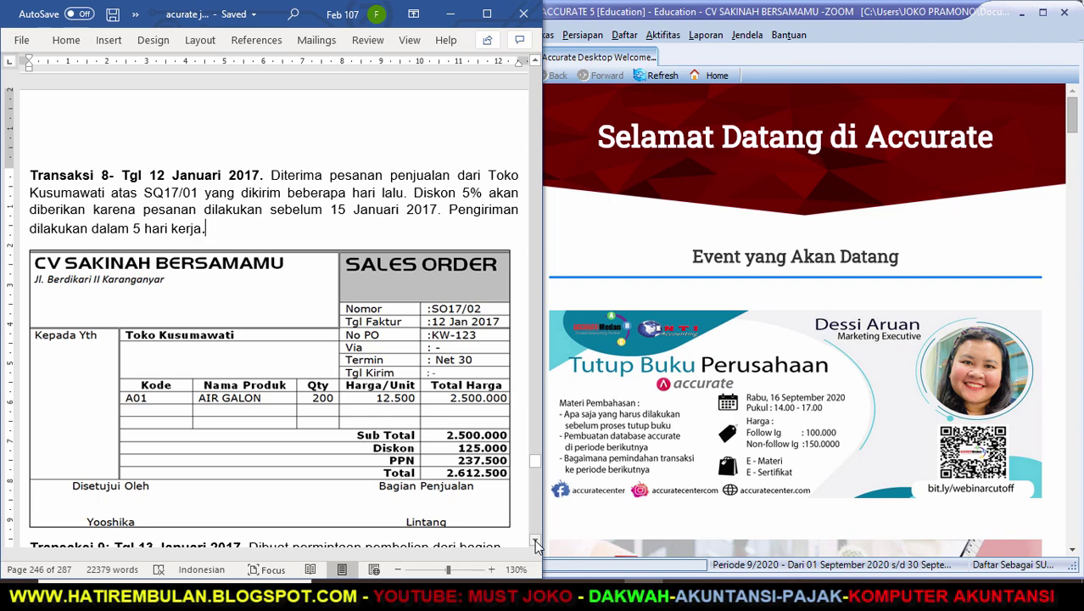
{"action": "scroll", "coordinate": [535, 544], "scroll_direction": "down", "scroll_amount": 8}
{"action": "scroll", "coordinate": [535, 544], "scroll_direction": "up", "scroll_amount": 8}
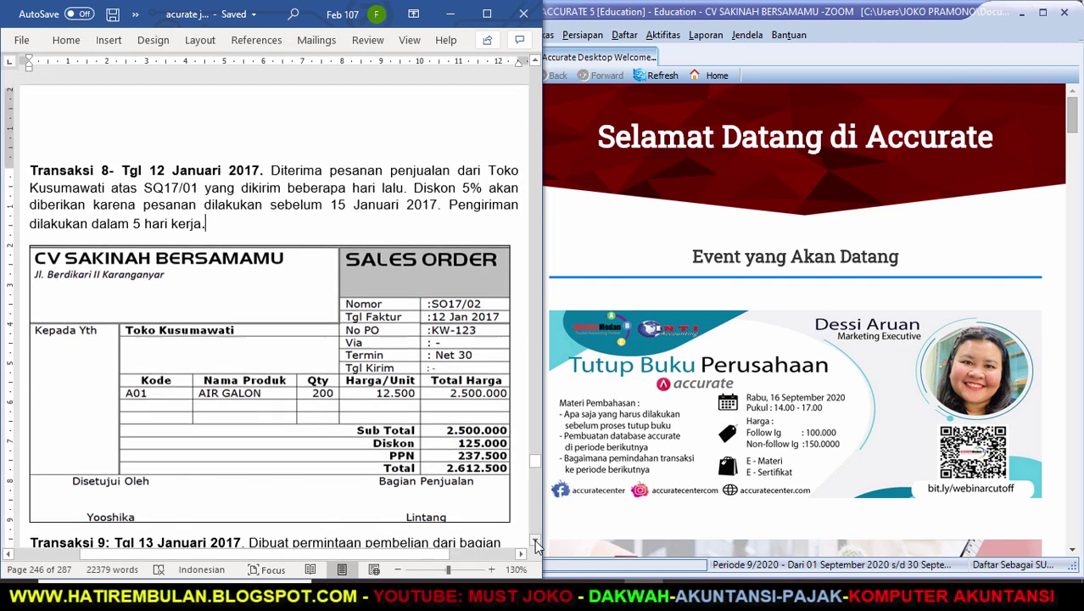
{"action": "scroll", "coordinate": [535, 544], "scroll_direction": "up", "scroll_amount": 10}
{"action": "scroll", "coordinate": [535, 543], "scroll_direction": "down", "scroll_amount": 5}
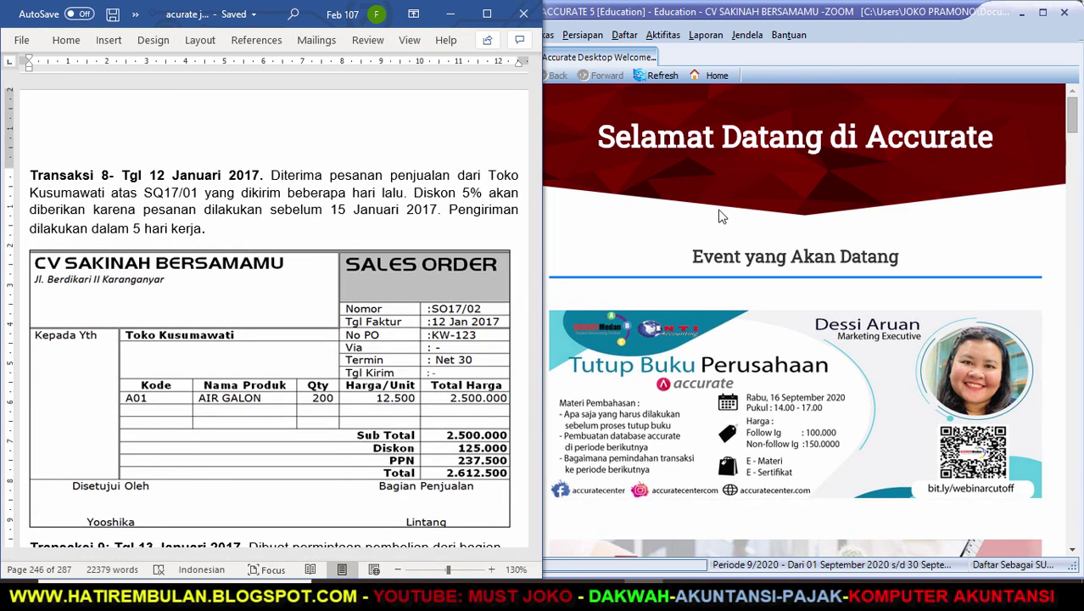
Start a new sales order for customer TOKO KUSUMAWATI.
{"action": "left_click", "coordinate": [665, 39]}
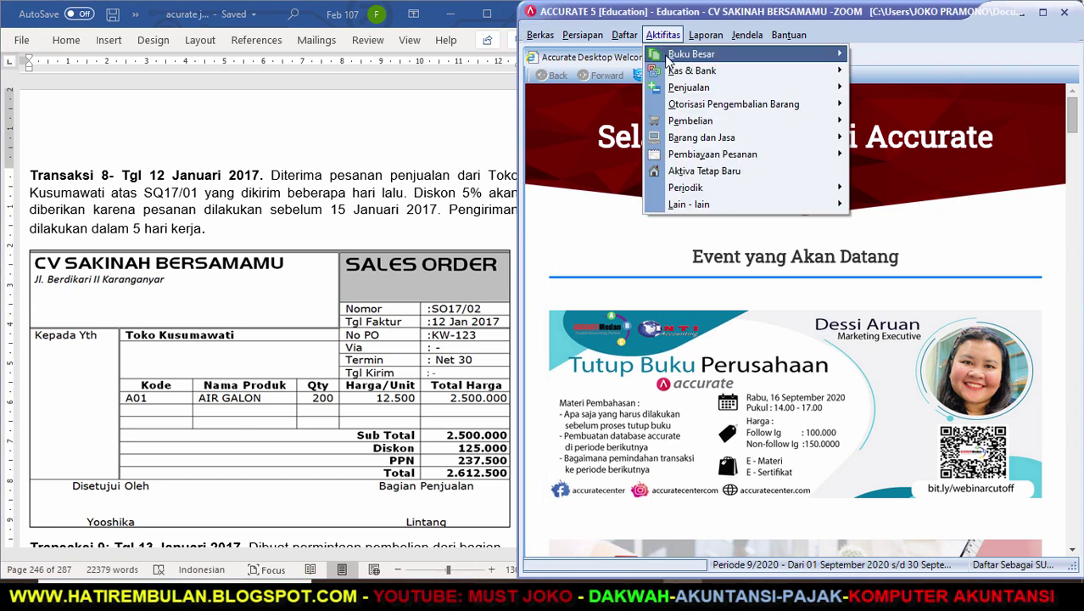
{"action": "mouse_move", "coordinate": [716, 87]}
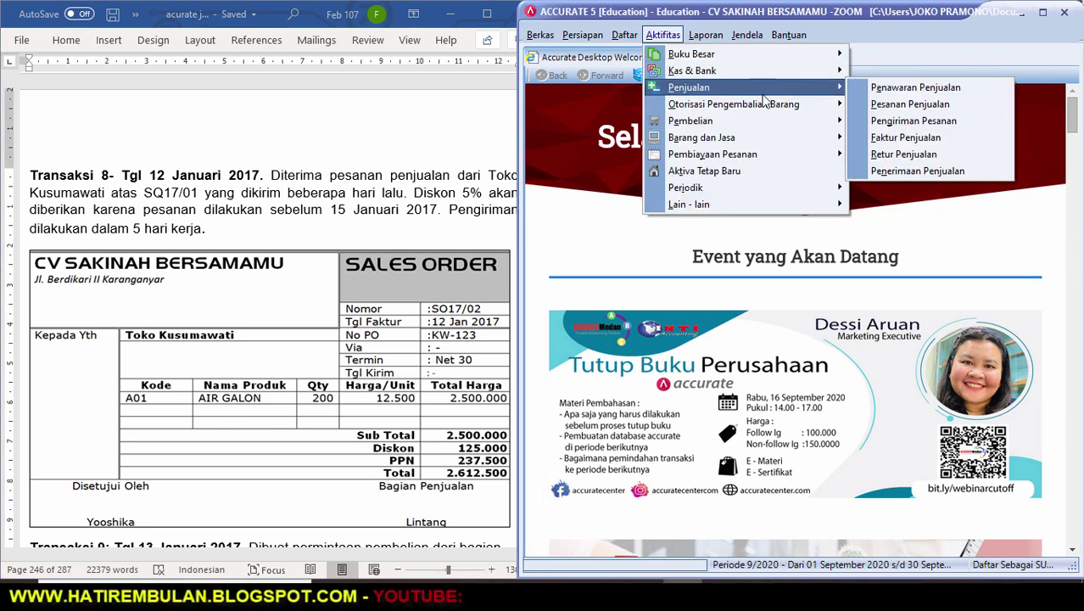
{"action": "left_click", "coordinate": [874, 103]}
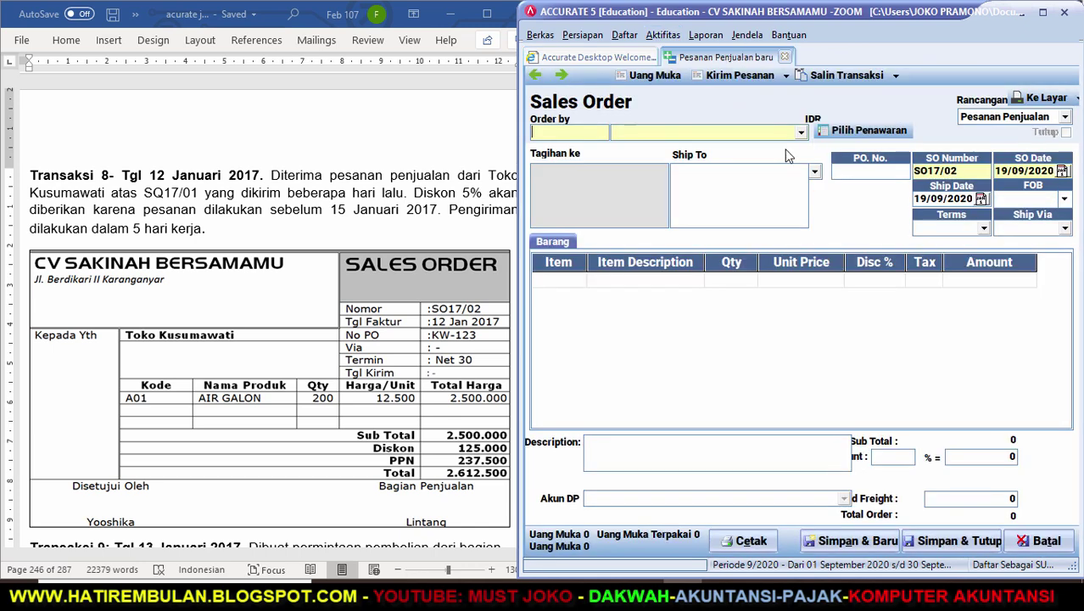
{"action": "left_click", "coordinate": [800, 134]}
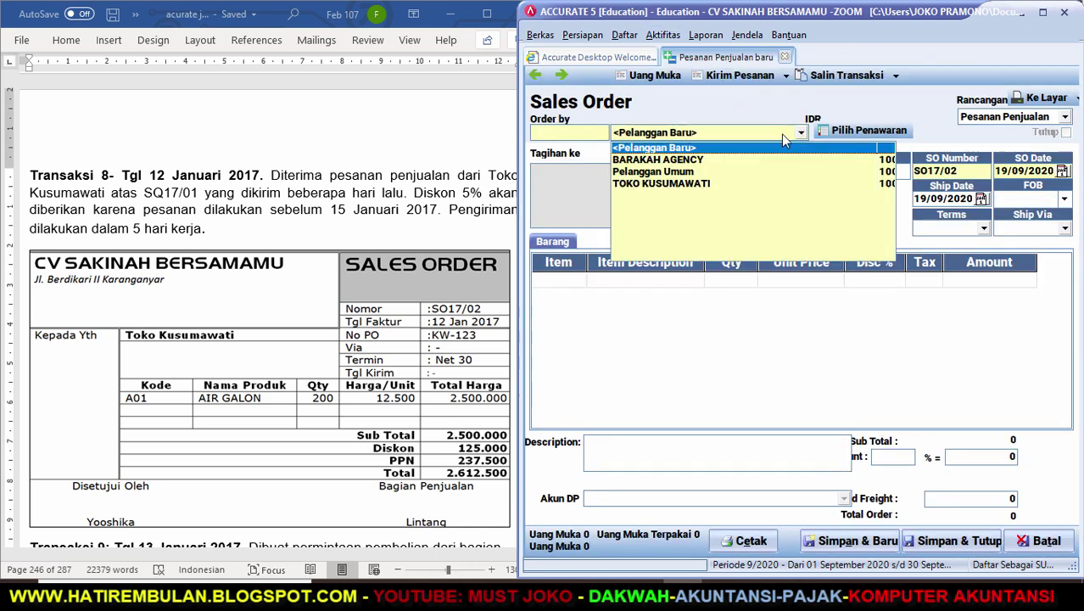
{"action": "left_click", "coordinate": [689, 186]}
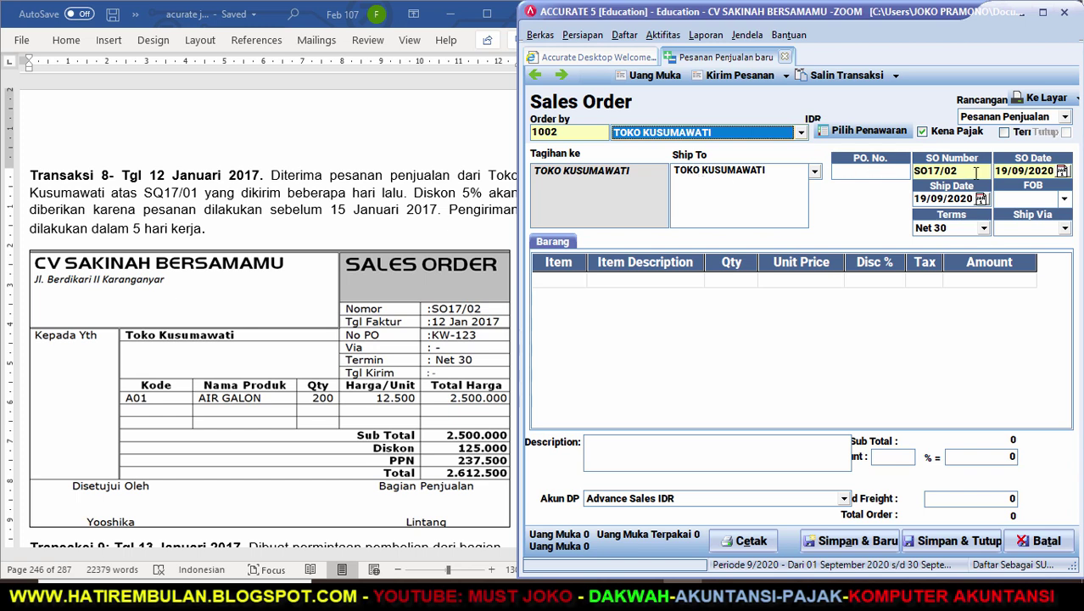
{"action": "key", "text": "Tab"}
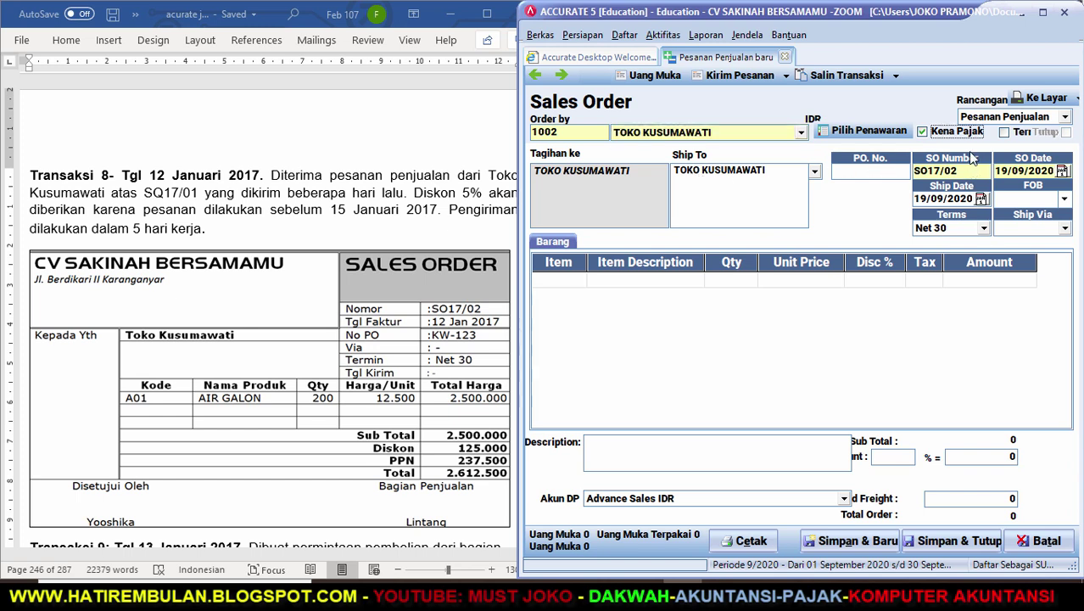
Set order date 12/01/17, ship date 15/01/17, PO number KW-123, and dismiss the empty quotation list.
{"action": "left_click", "coordinate": [971, 172]}
{"action": "key", "text": "Tab"}
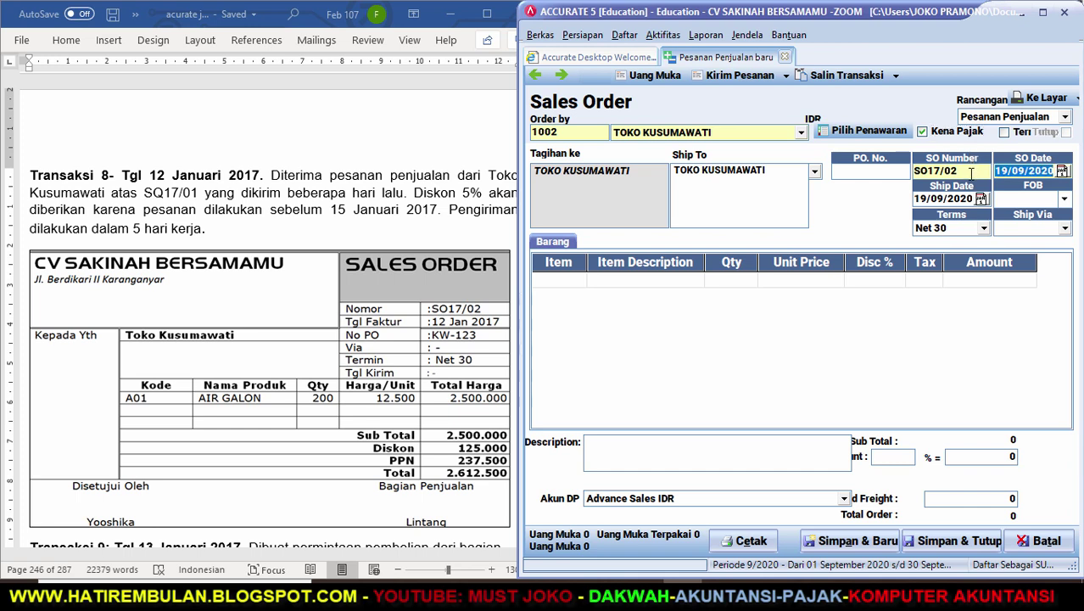
{"action": "type", "text": "12/01/"}
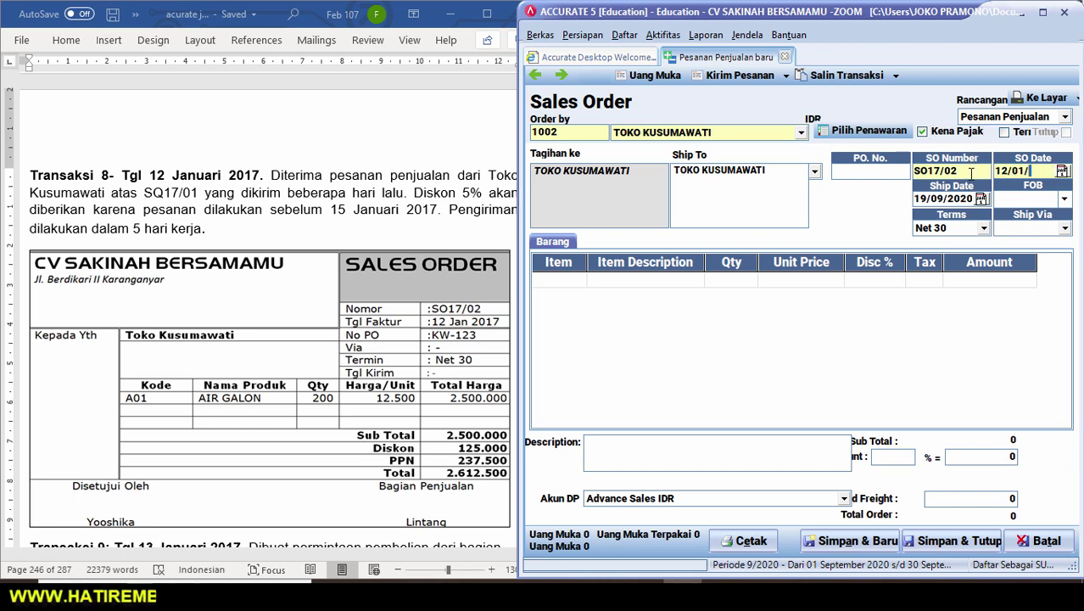
{"action": "type", "text": "17"}
{"action": "key", "text": "Tab"}
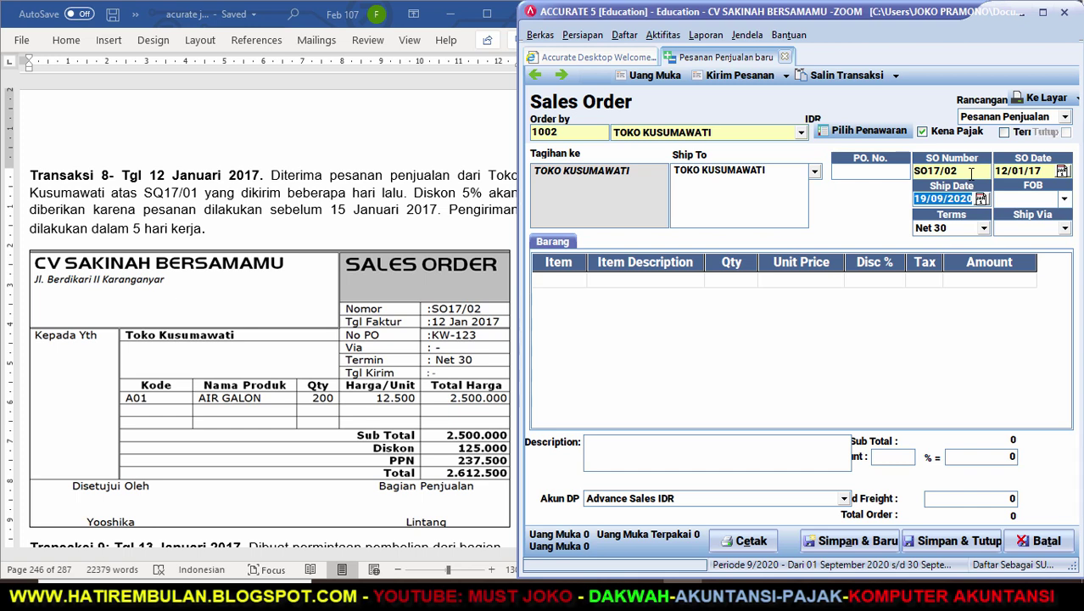
{"action": "type", "text": "15/"}
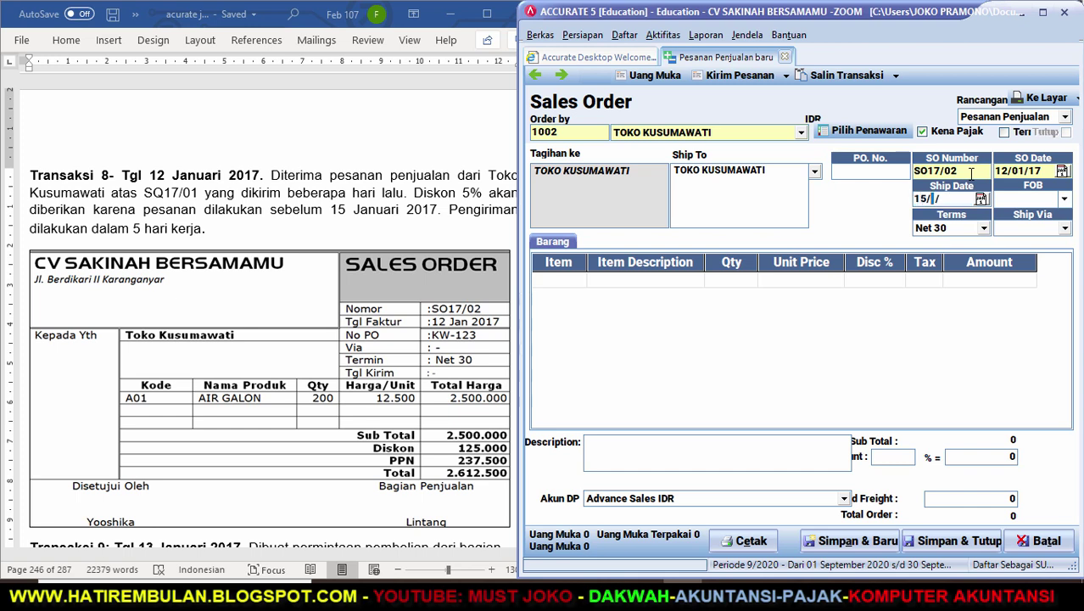
{"action": "type", "text": "01/17"}
{"action": "left_click", "coordinate": [868, 175]}
{"action": "type", "text": "KW-123"}
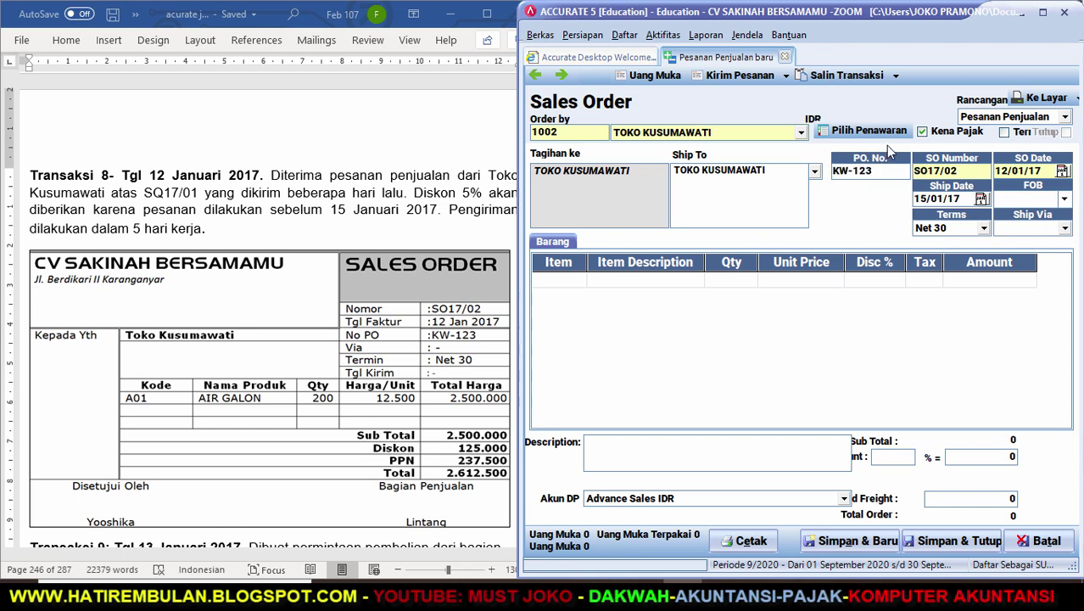
{"action": "left_click", "coordinate": [840, 130]}
{"action": "left_click", "coordinate": [633, 213]}
Add 200 A01 AIR GALON as the sales order's item line.
{"action": "left_click", "coordinate": [567, 280]}
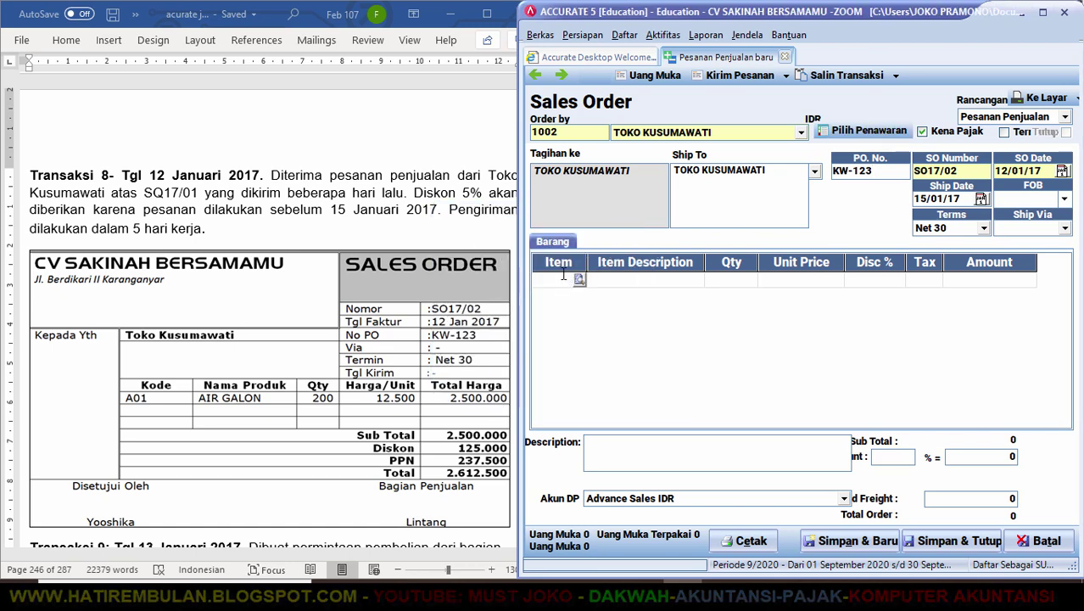
{"action": "type", "text": "A"}
{"action": "key", "text": "Return"}
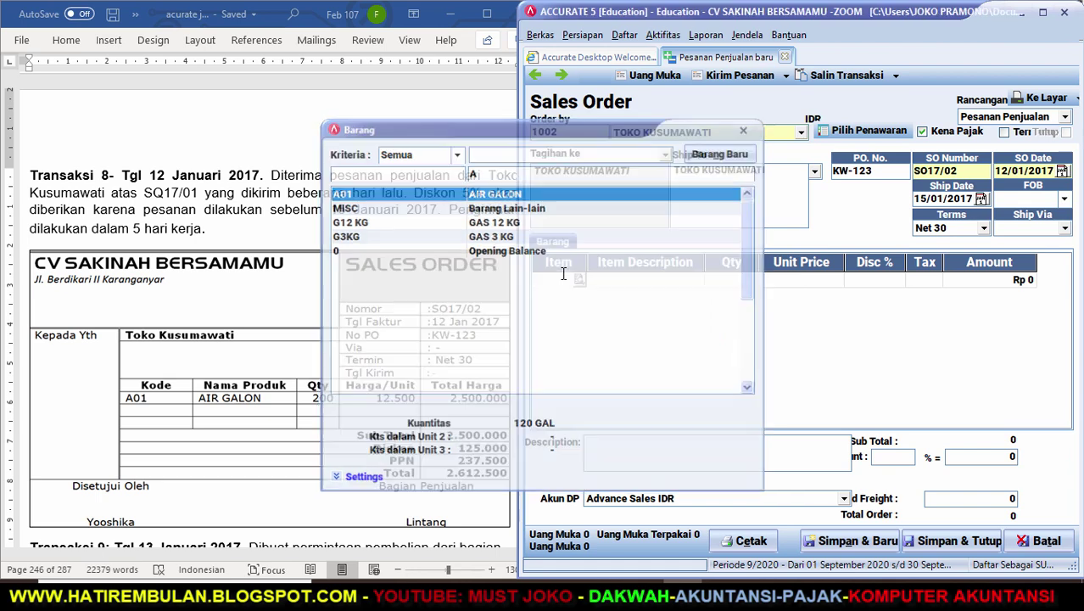
{"action": "type", "text": "200"}
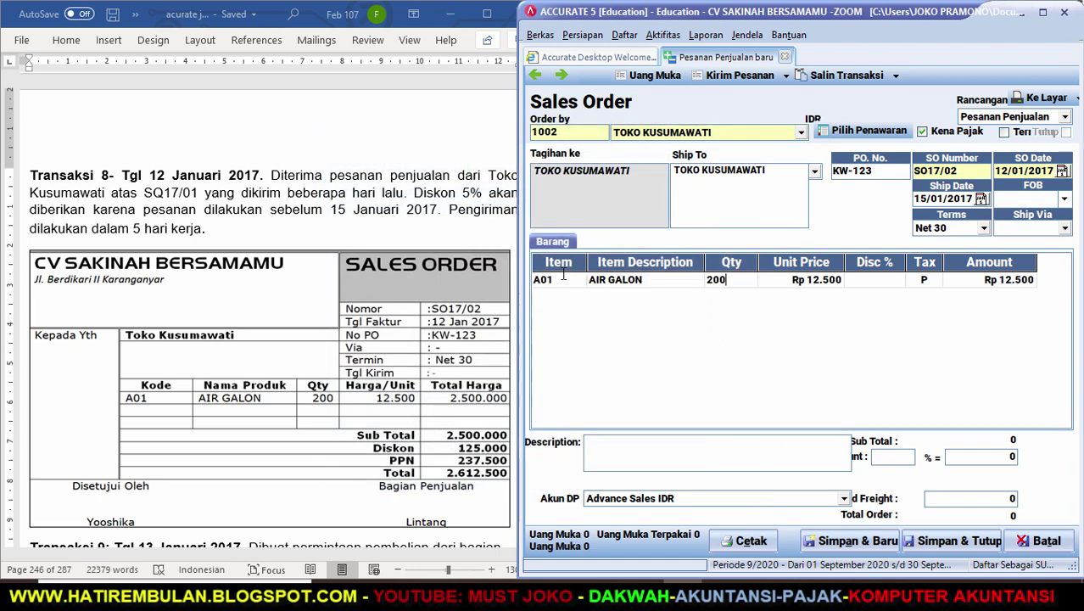
{"action": "key", "text": "Return"}
{"action": "key", "text": "Return"}
{"action": "key", "text": "Return"}
{"action": "key", "text": "Return"}
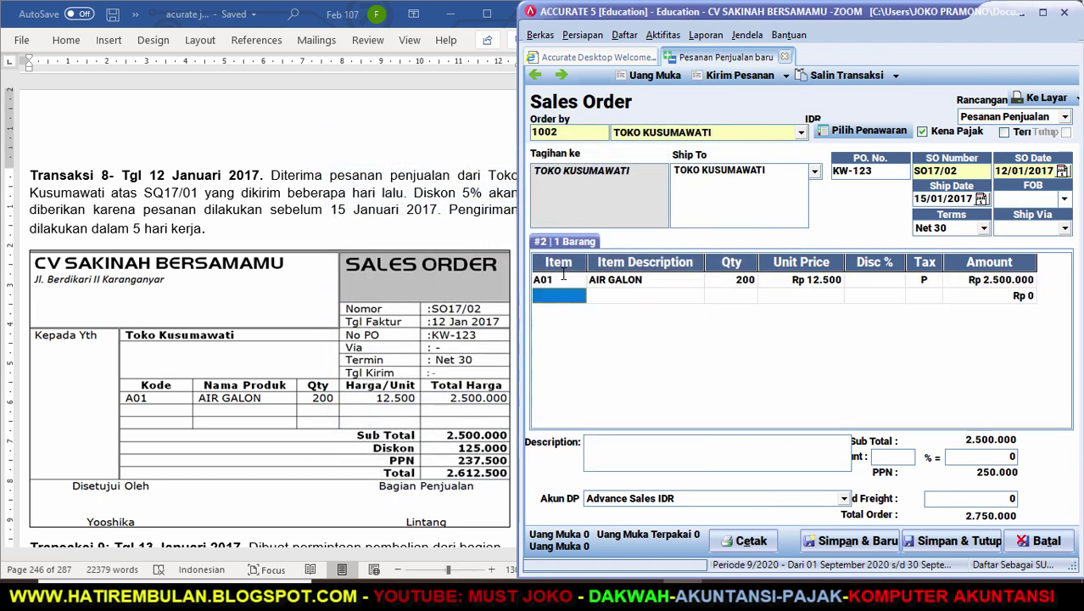
{"action": "left_click", "coordinate": [563, 276]}
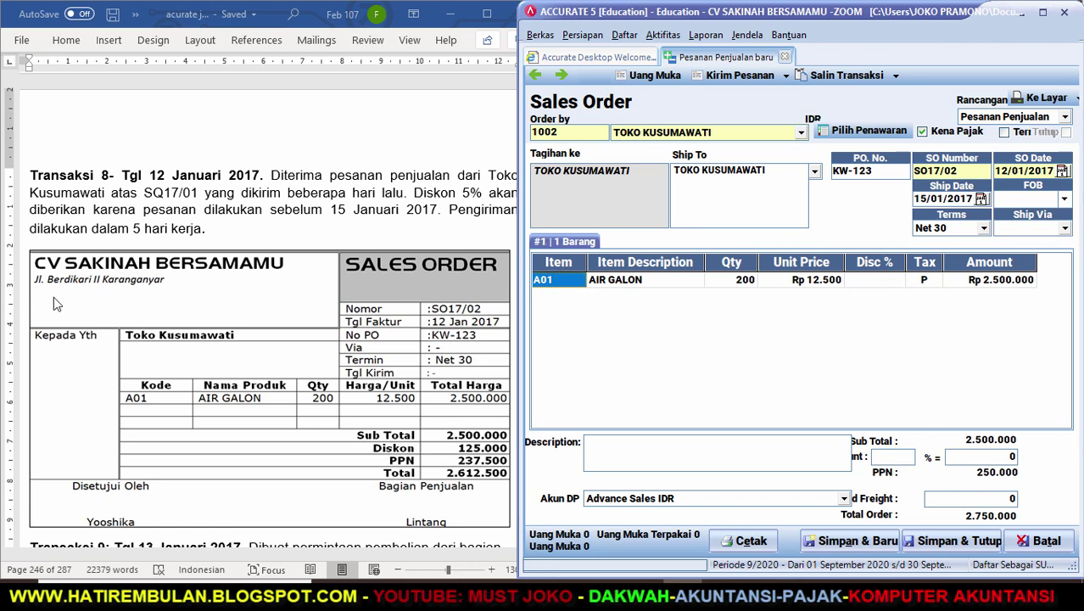
Describe the discount as 'DISKO 5% KARENA PESANAN LEBIH AWAL DARI PENAWARAN 15 JANUARI 2017' and apply 5%.
{"action": "left_click", "coordinate": [241, 441]}
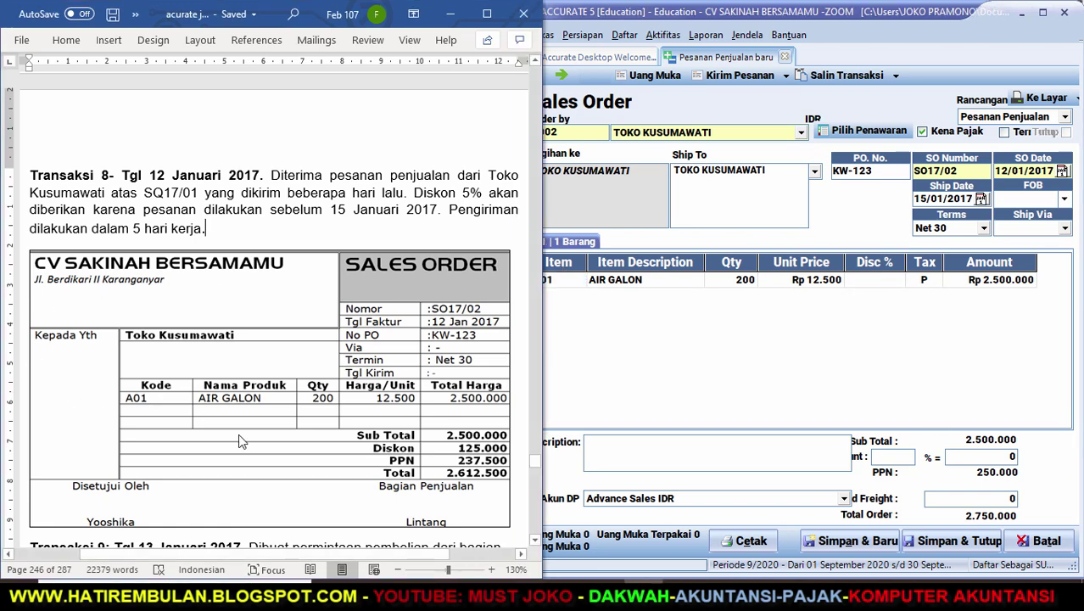
{"action": "left_click", "coordinate": [667, 451]}
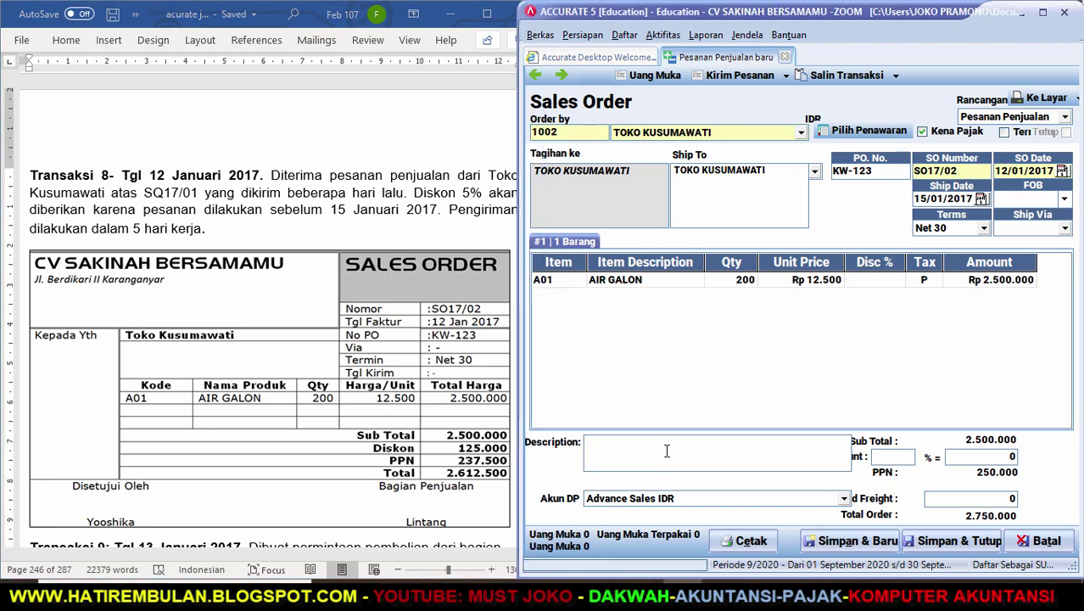
{"action": "type", "text": "DISKO"}
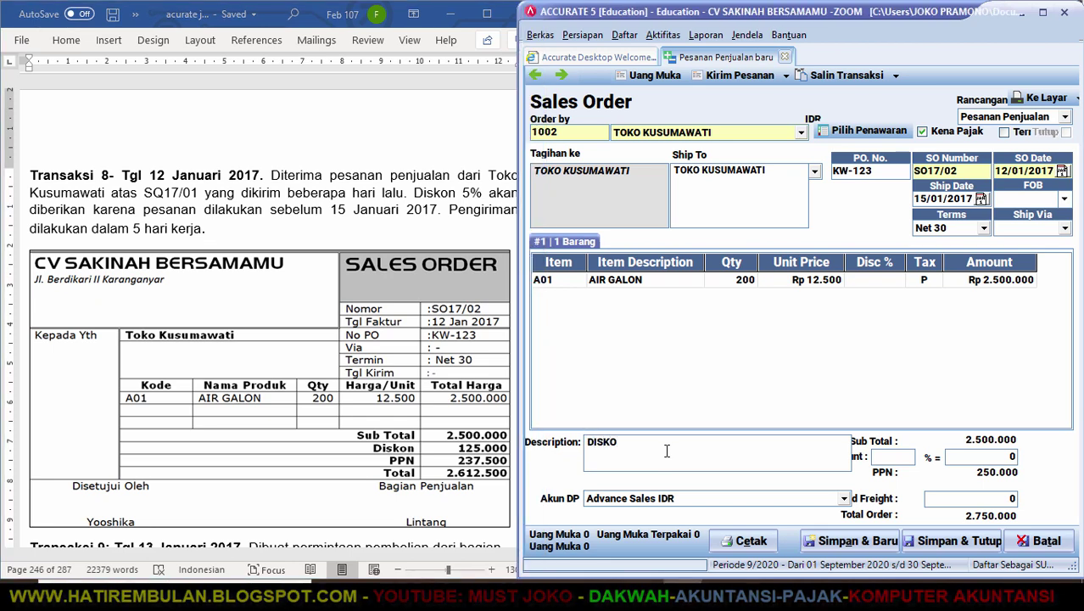
{"action": "type", "text": " 5% "}
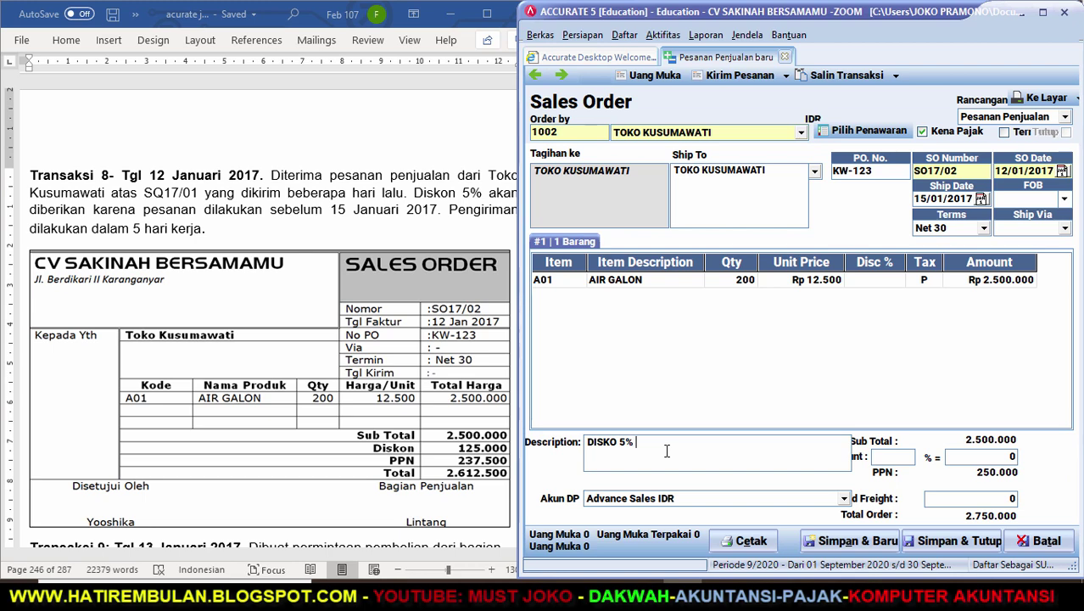
{"action": "type", "text": "KARENA PESANAN LEBIH AWA"}
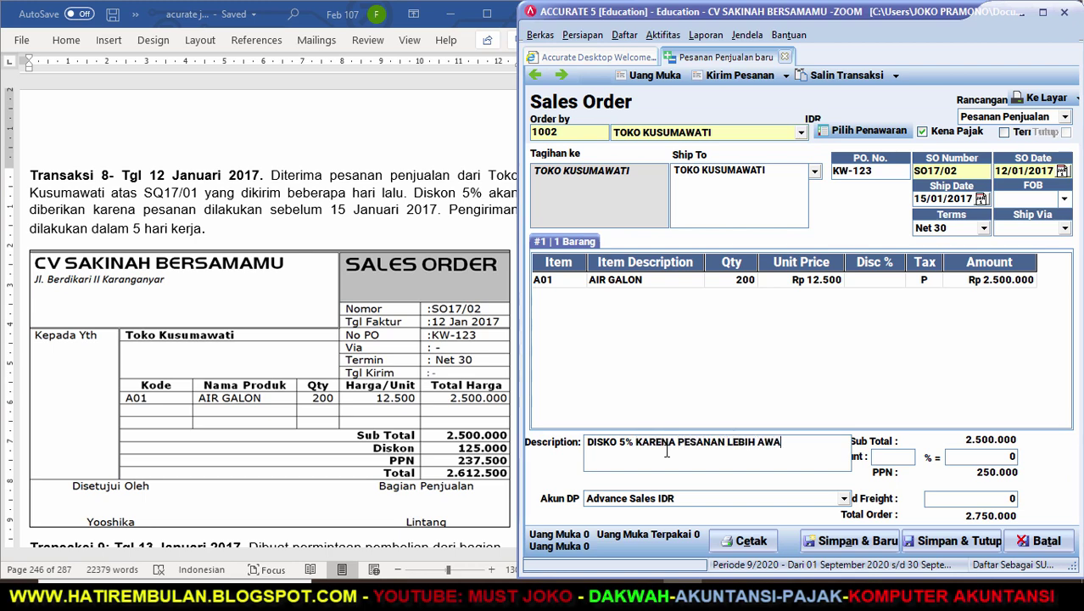
{"action": "type", "text": "L DARI PENAWARAN"}
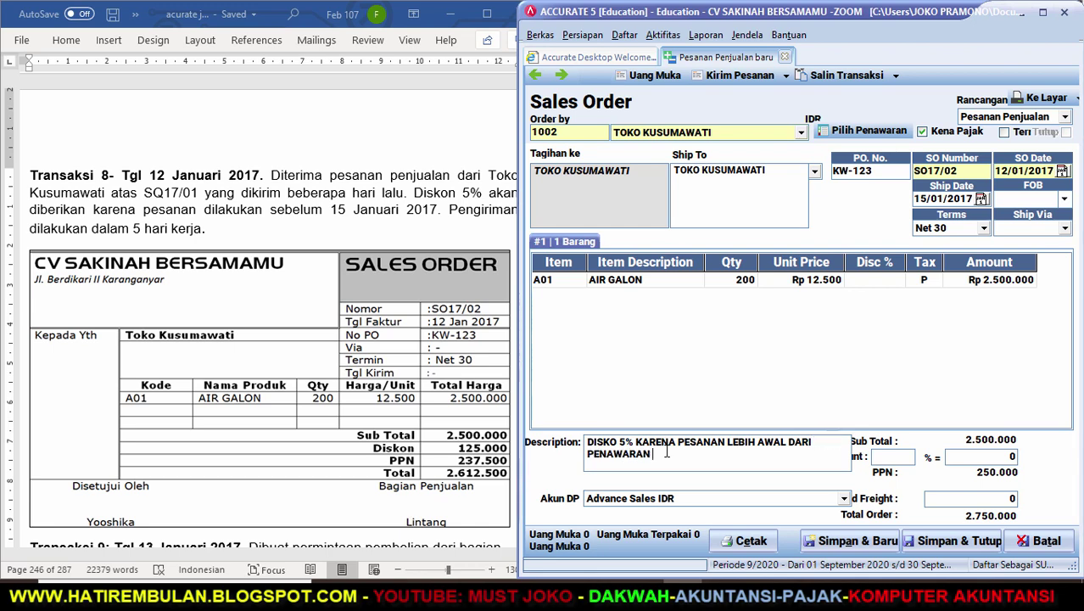
{"action": "type", "text": " 15 JANUARI 2017"}
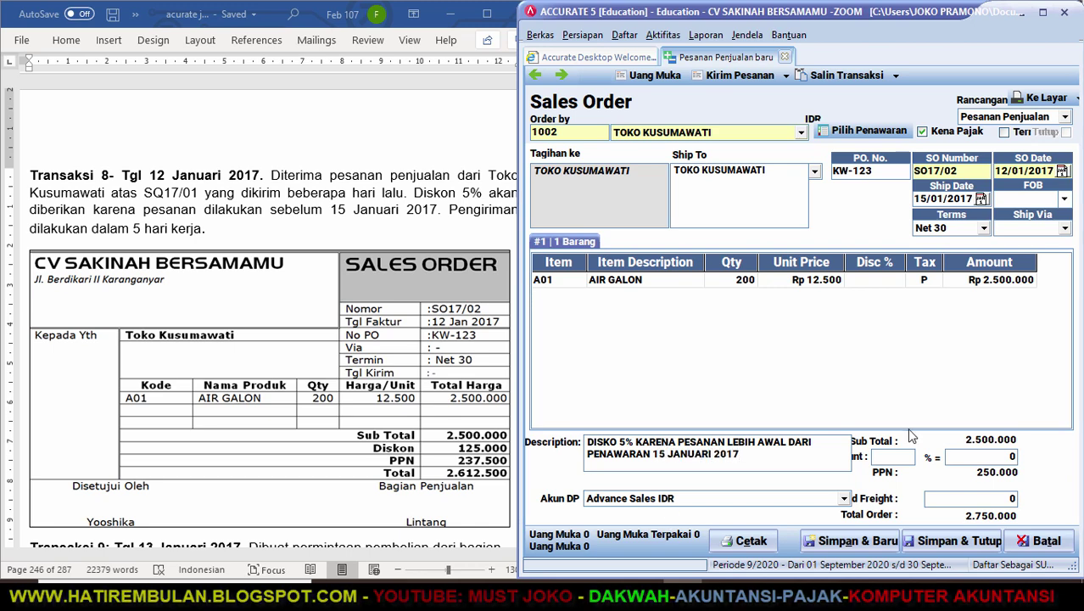
{"action": "left_click", "coordinate": [897, 459]}
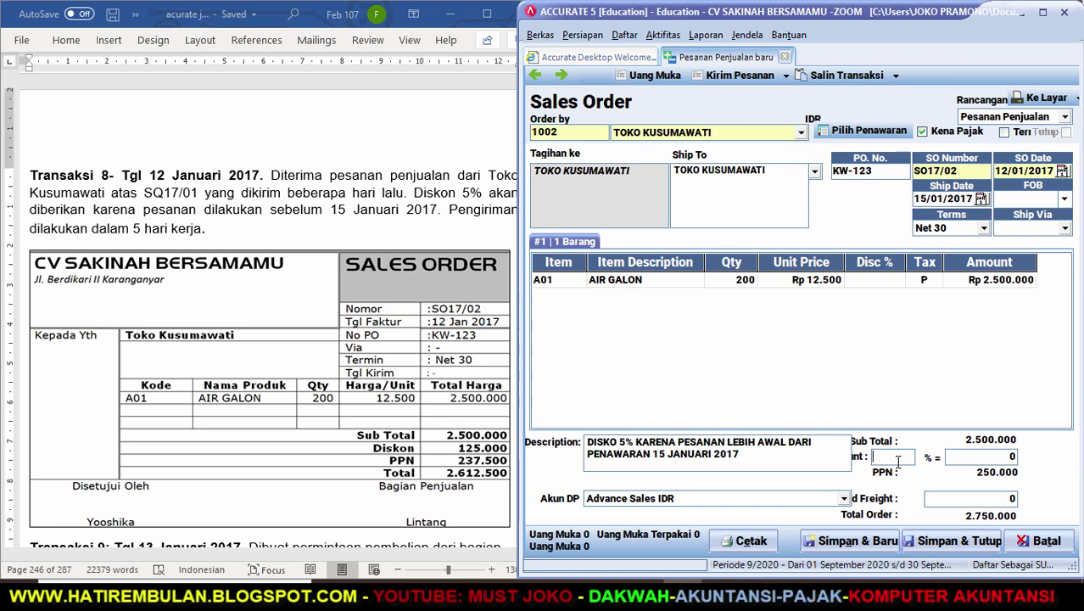
{"action": "type", "text": "5"}
{"action": "key", "text": "Tab"}
{"action": "key", "text": "Tab"}
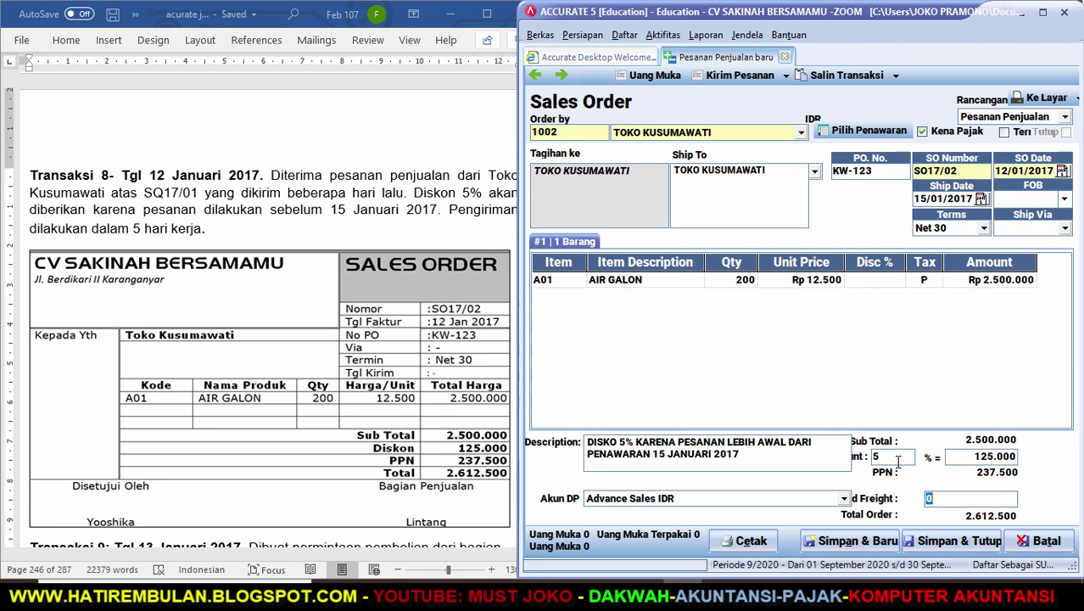
Save and close sales order SO17/02, then widen Word and scroll to Transaction 9.
{"action": "left_click", "coordinate": [982, 547]}
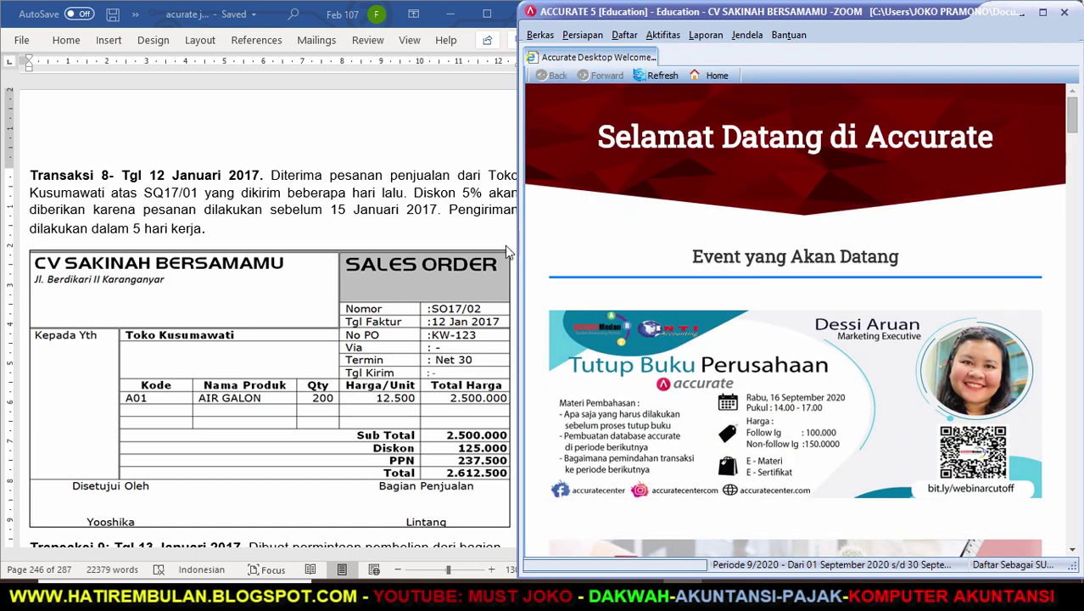
{"action": "left_click_drag", "start_coordinate": [518, 428], "coordinate": [543, 428]}
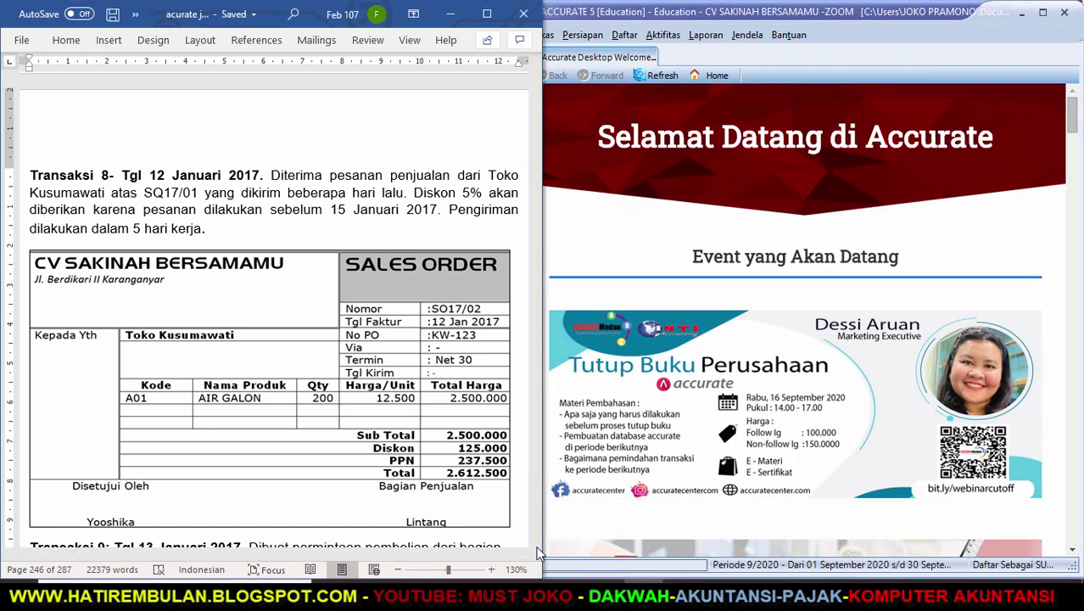
{"action": "scroll", "coordinate": [536, 540], "scroll_direction": "down", "scroll_amount": 5}
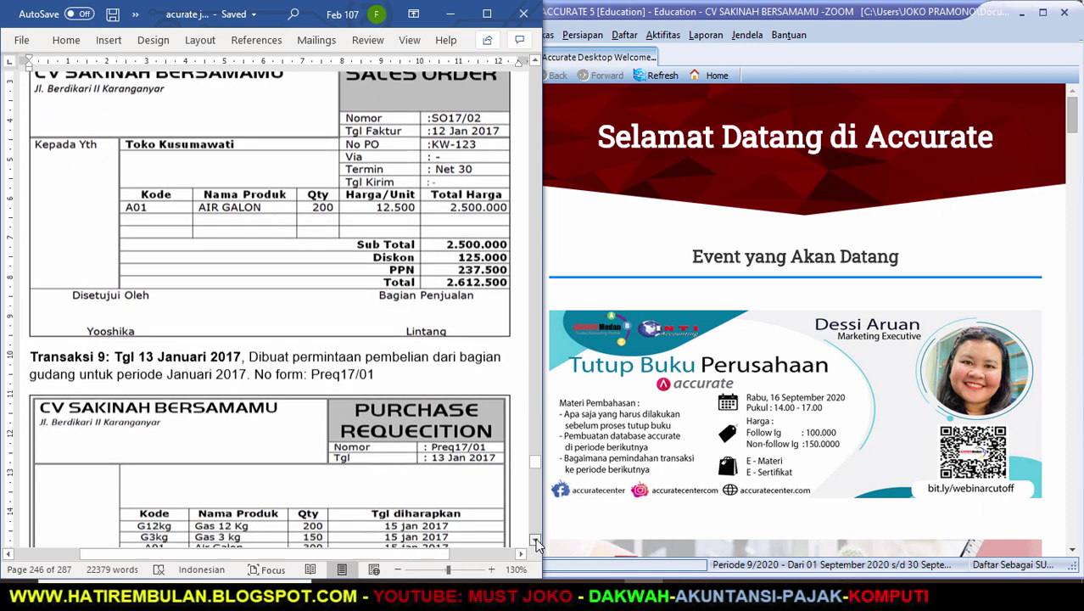
{"action": "scroll", "coordinate": [535, 538], "scroll_direction": "down", "scroll_amount": 4}
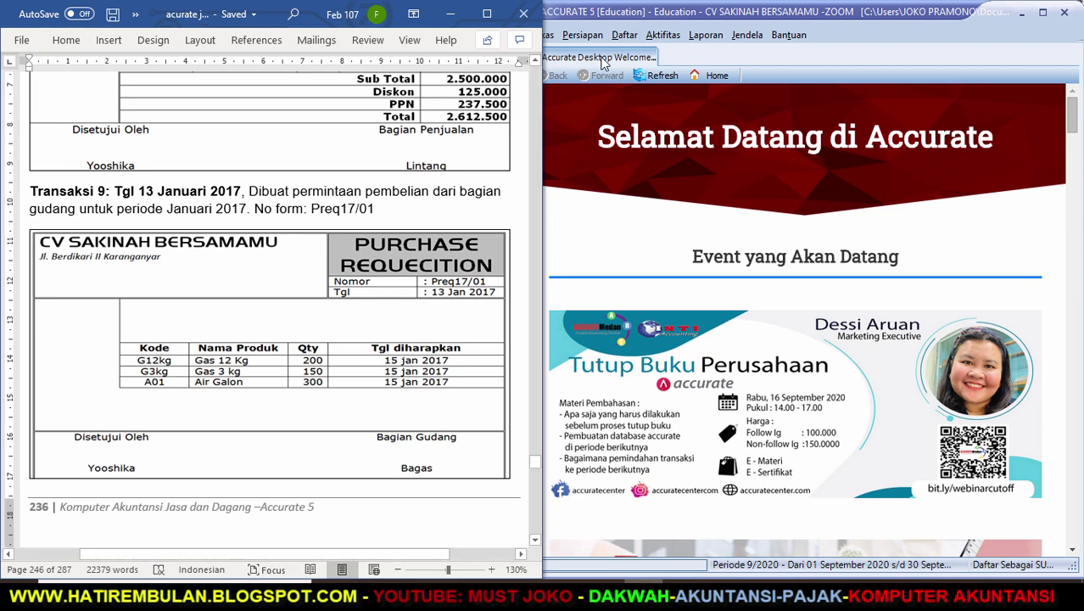
Start purchase requisition PREQ17/01 dated 13/01/17.
{"action": "left_click", "coordinate": [658, 37]}
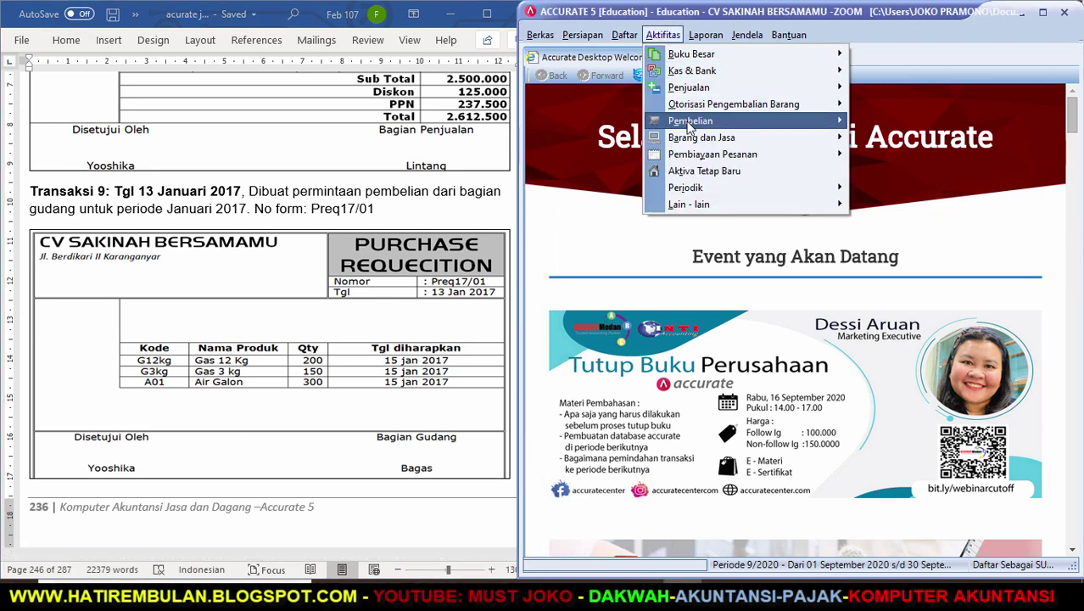
{"action": "mouse_move", "coordinate": [694, 127]}
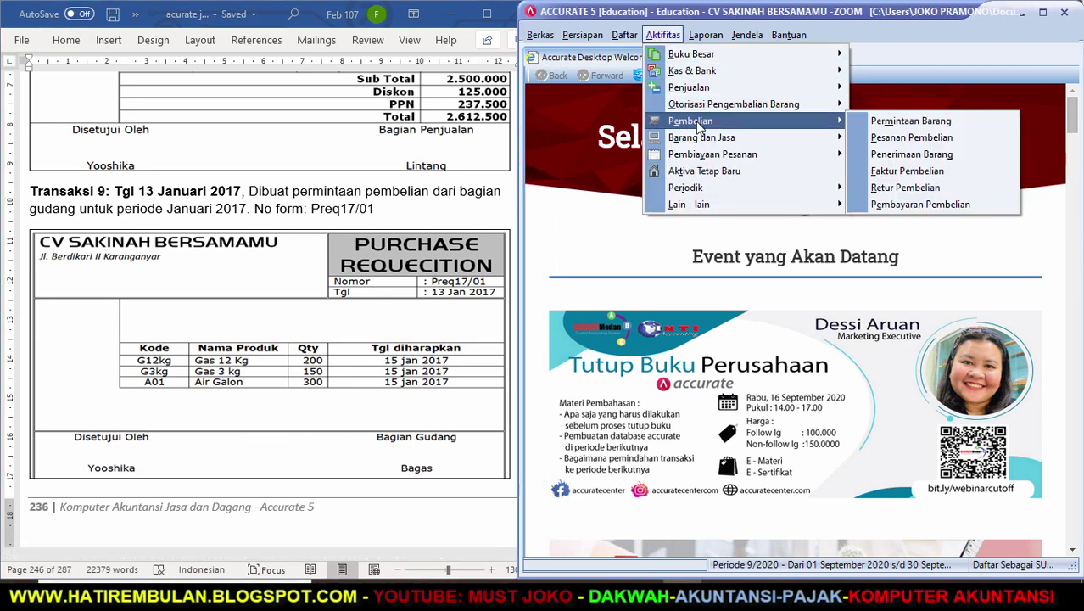
{"action": "left_click", "coordinate": [879, 127]}
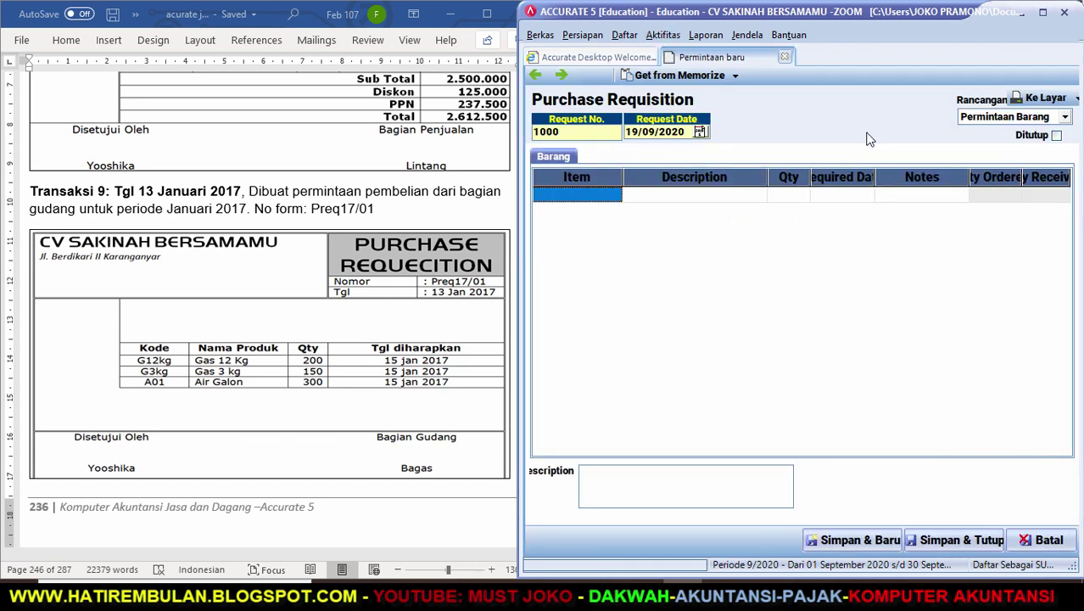
{"action": "left_click_drag", "start_coordinate": [558, 132], "coordinate": [530, 133]}
{"action": "type", "text": "PREQ"}
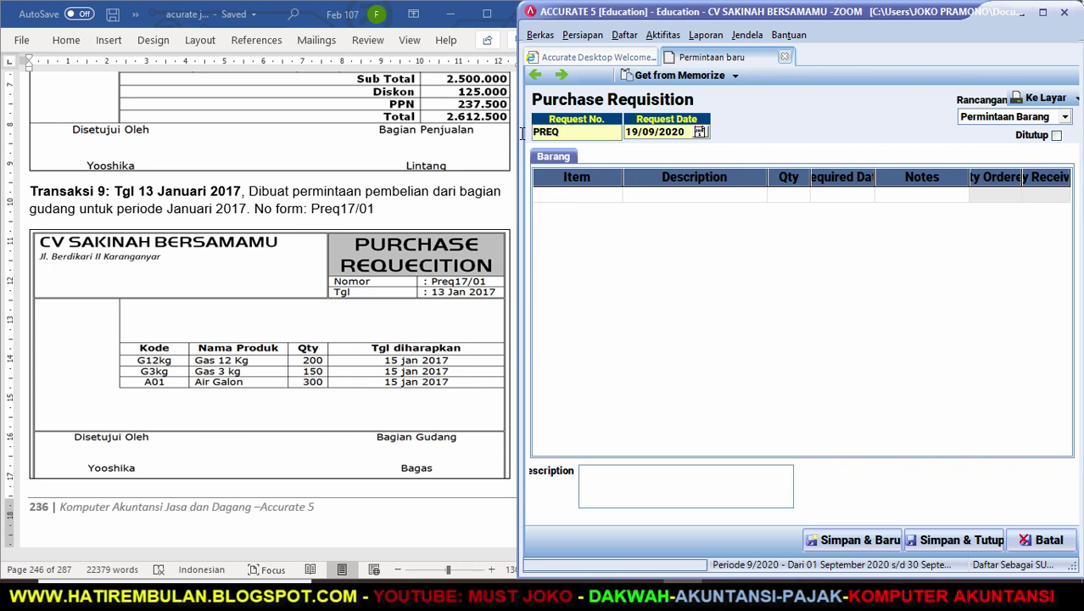
{"action": "type", "text": "17/01"}
{"action": "key", "text": "Tab"}
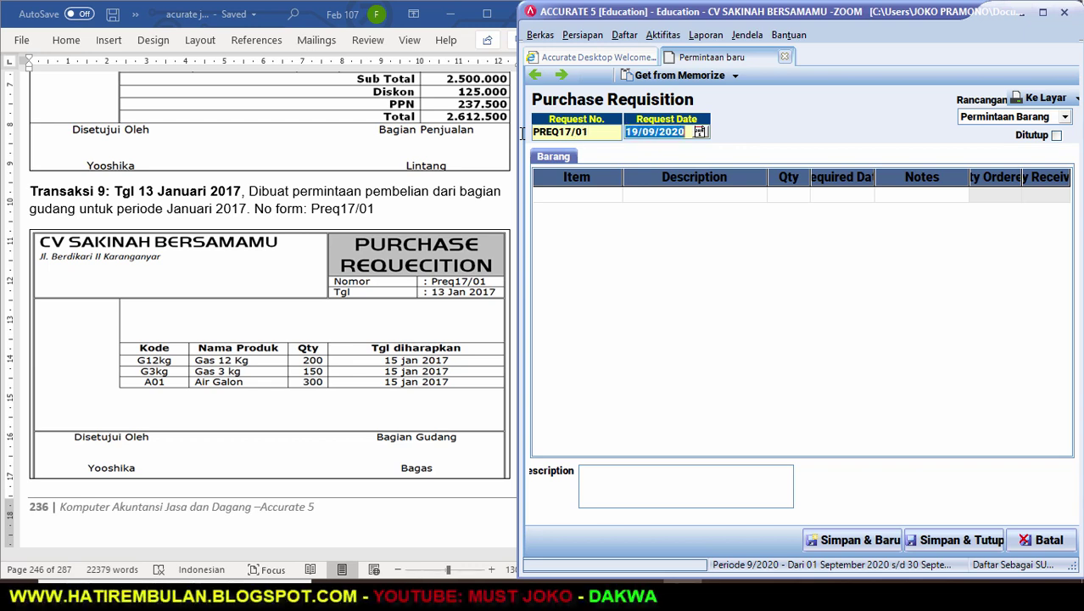
{"action": "type", "text": "13/01/"}
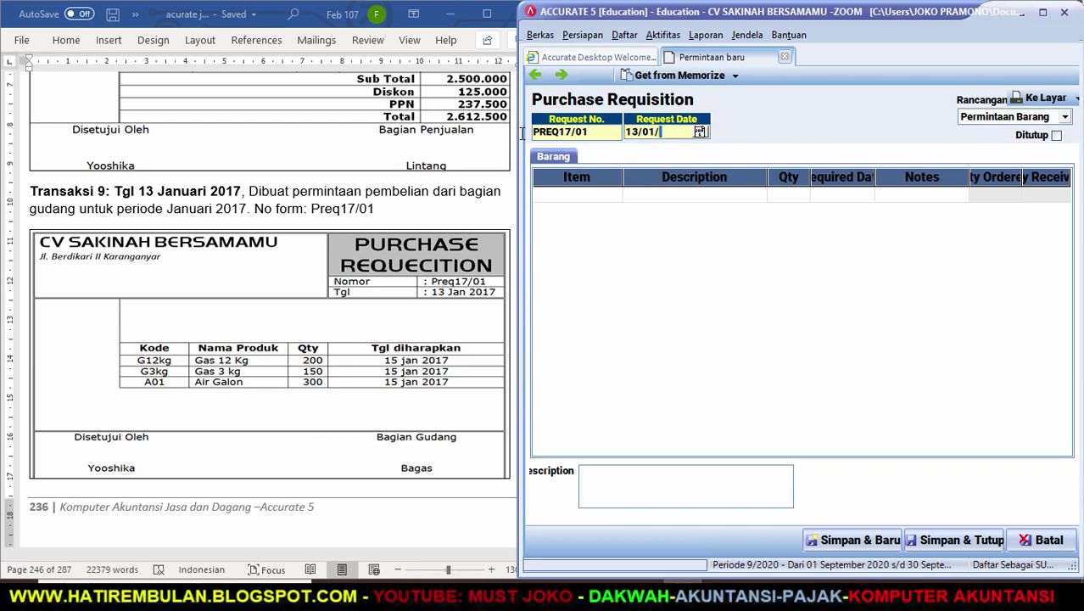
{"action": "type", "text": "17"}
{"action": "key", "text": "Tab"}
{"action": "left_click", "coordinate": [604, 200]}
Add 200 GAS 12 KG required by 15/01/2017 as the first requisition line.
{"action": "left_click", "coordinate": [616, 195]}
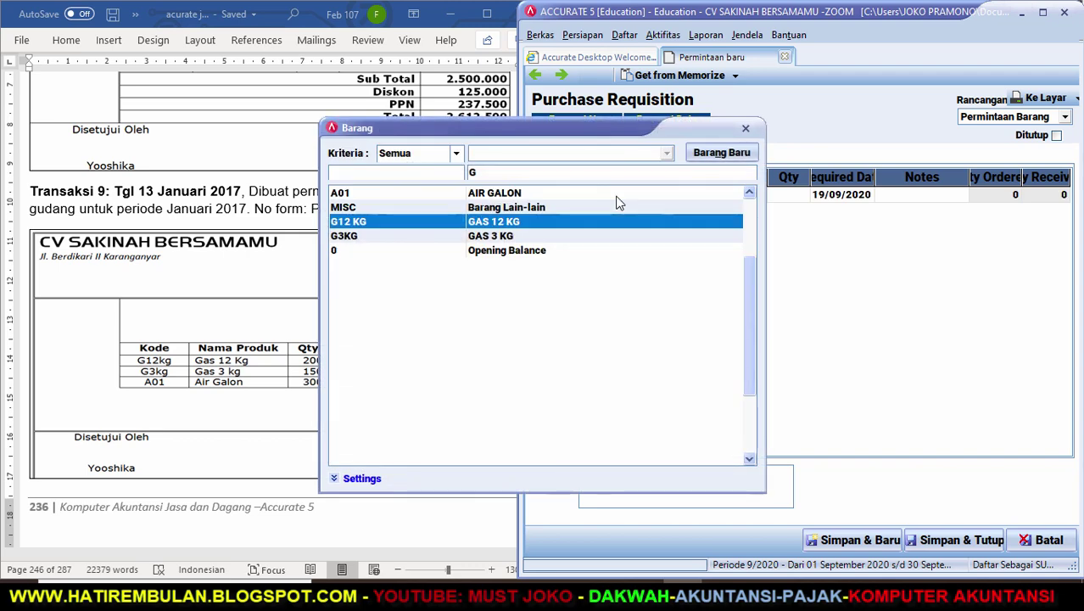
{"action": "key", "text": "Return"}
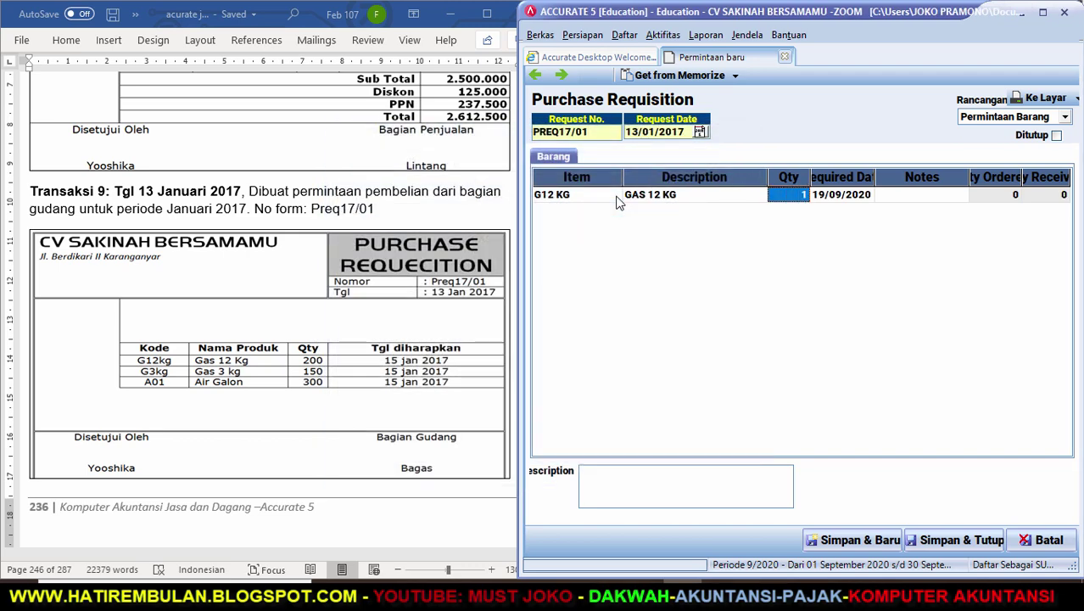
{"action": "type", "text": "200"}
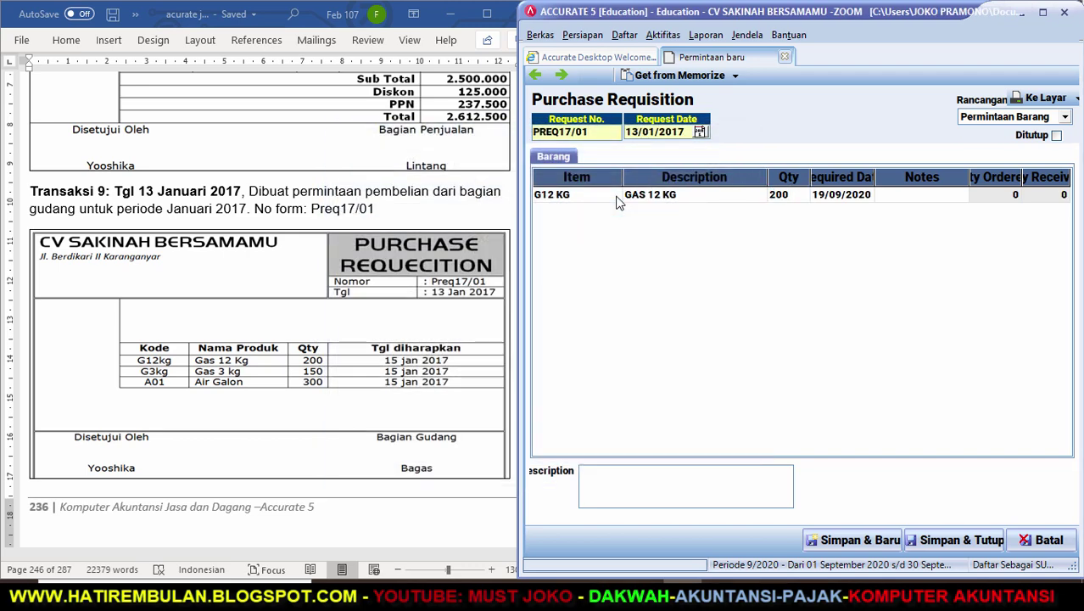
{"action": "key", "text": "Return"}
{"action": "type", "text": "150"}
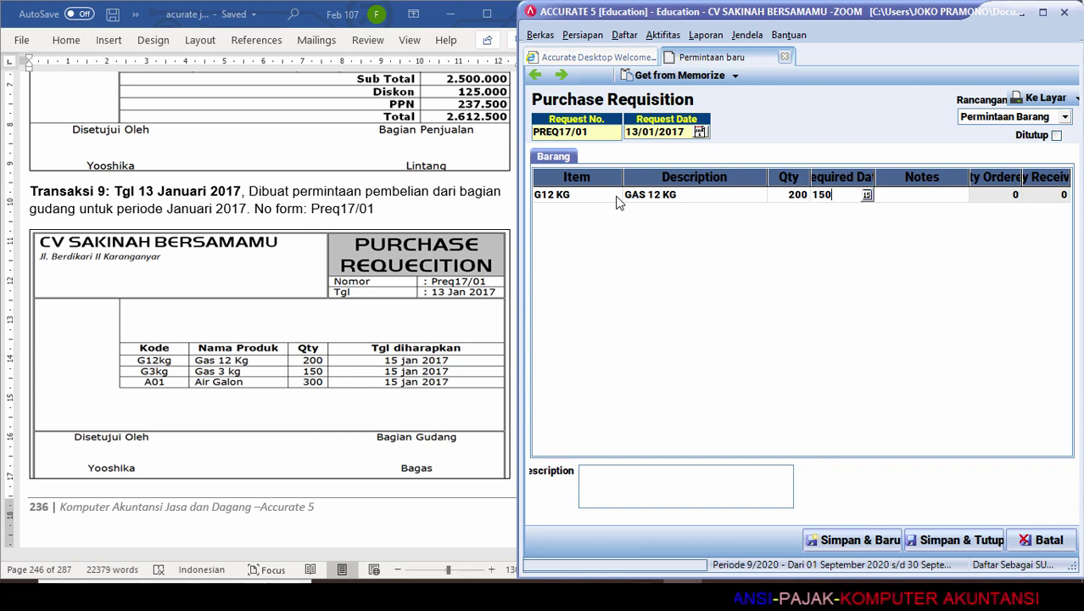
{"action": "type", "text": "1"}
{"action": "key", "text": "BackSpace"}
{"action": "key", "text": "BackSpace"}
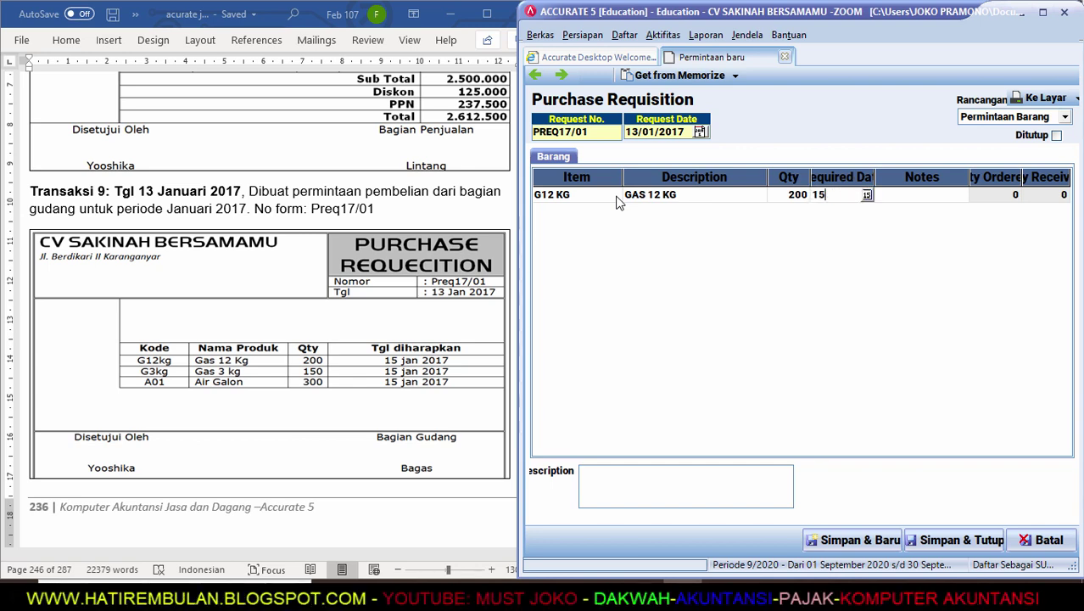
{"action": "type", "text": "15/01/17"}
{"action": "key", "text": "Tab"}
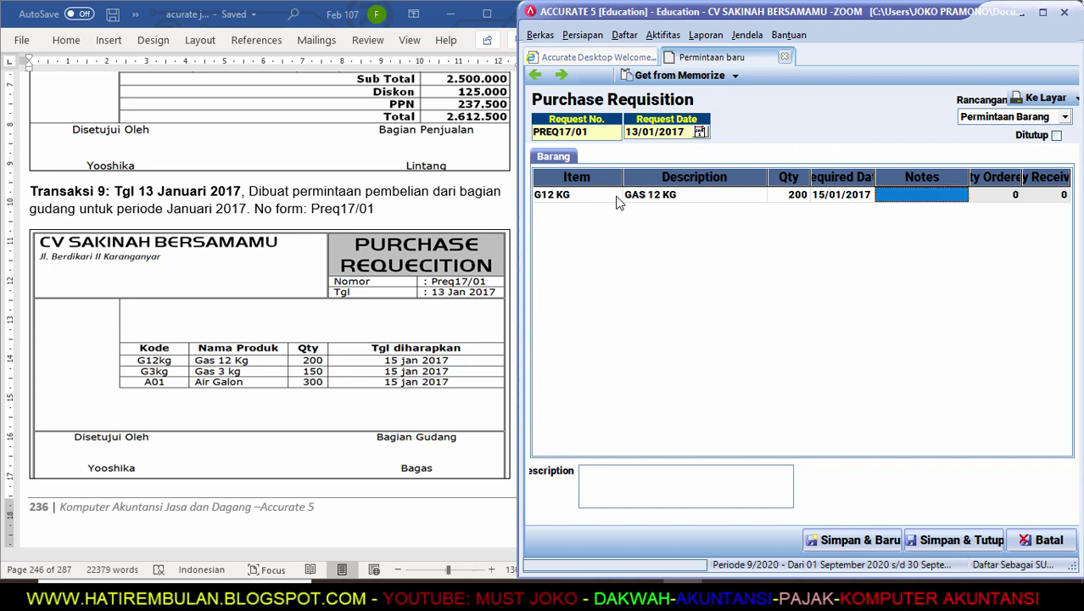
Add 150 GAS 3 KG required by 15/01/2017 as the second line.
{"action": "key", "text": "Tab"}
{"action": "key", "text": "Tab"}
{"action": "key", "text": "Tab"}
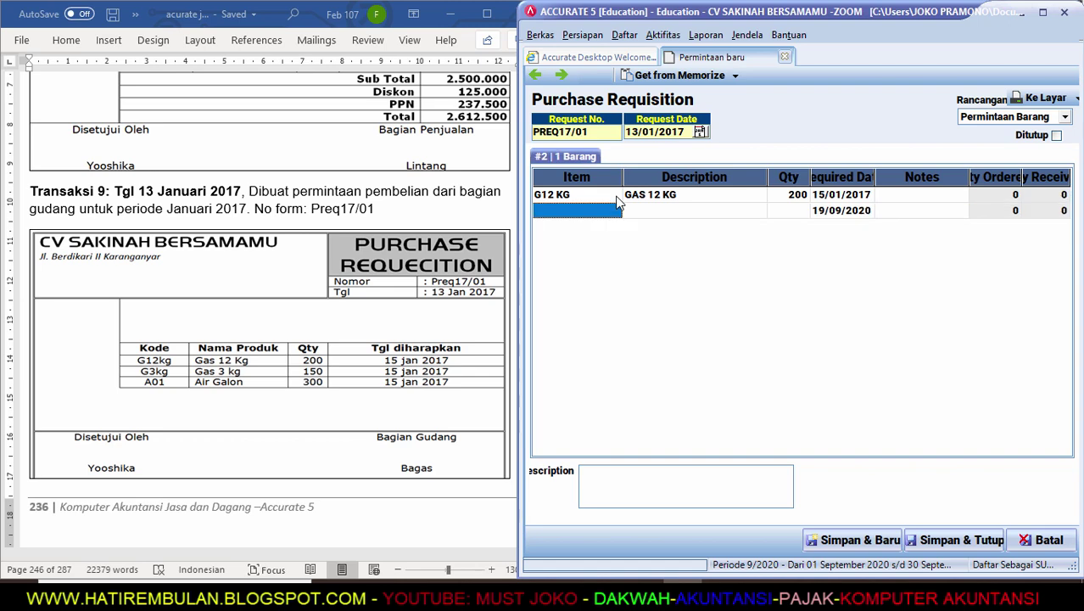
{"action": "type", "text": "G"}
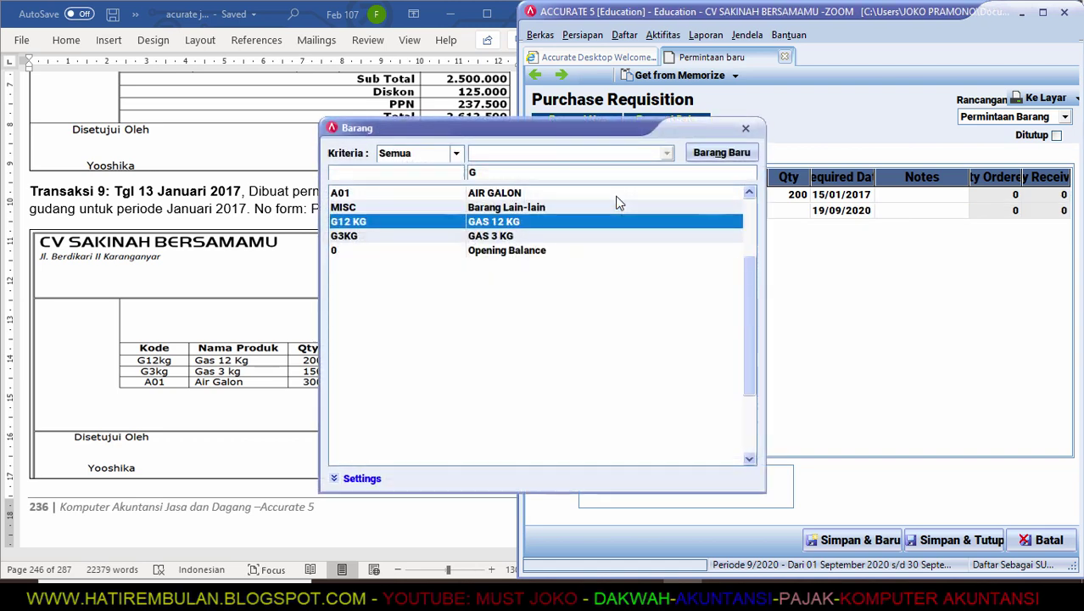
{"action": "key", "text": "Down"}
{"action": "key", "text": "Return"}
{"action": "key", "text": "Tab"}
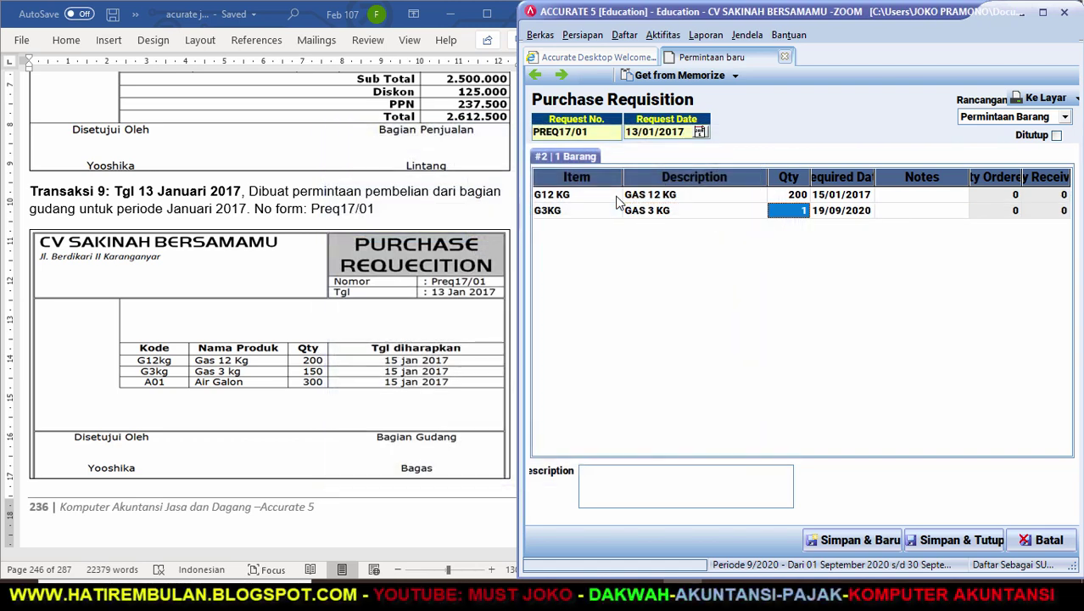
{"action": "type", "text": "150"}
{"action": "key", "text": "Tab"}
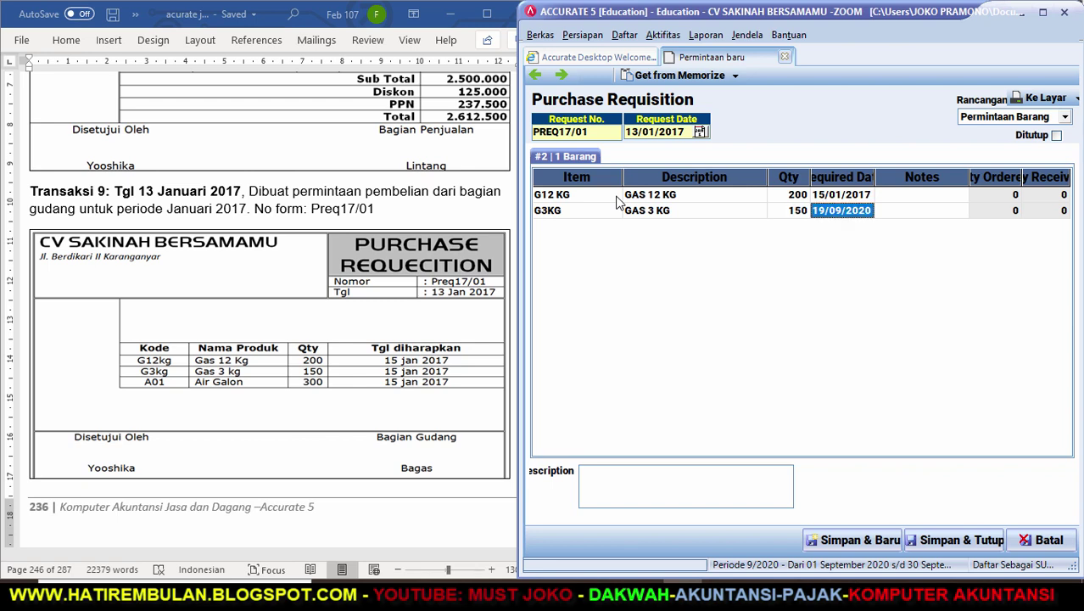
{"action": "type", "text": "15/"}
{"action": "type", "text": "01"}
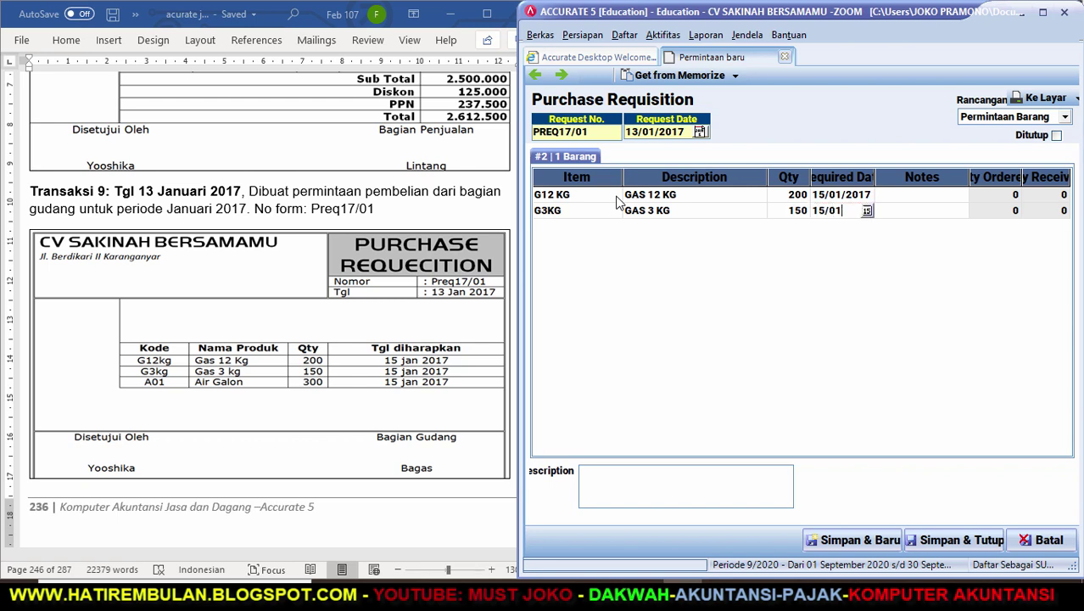
{"action": "type", "text": "/2017"}
{"action": "key", "text": "Return"}
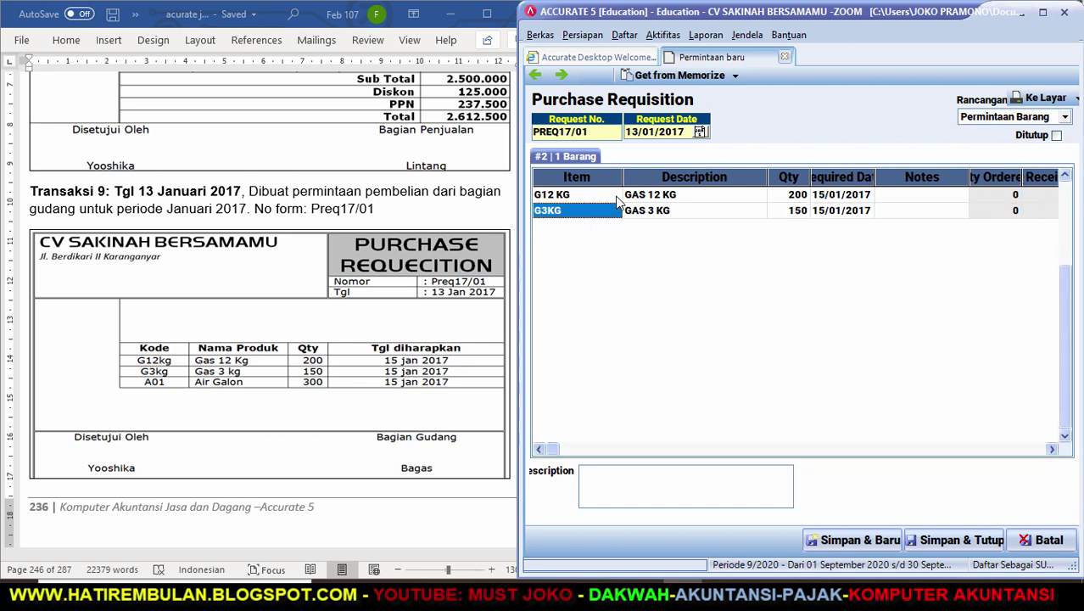
Add 300 A01 AIR GALON required by 15/01/2017 as the third line.
{"action": "key", "text": "Down"}
{"action": "type", "text": "A"}
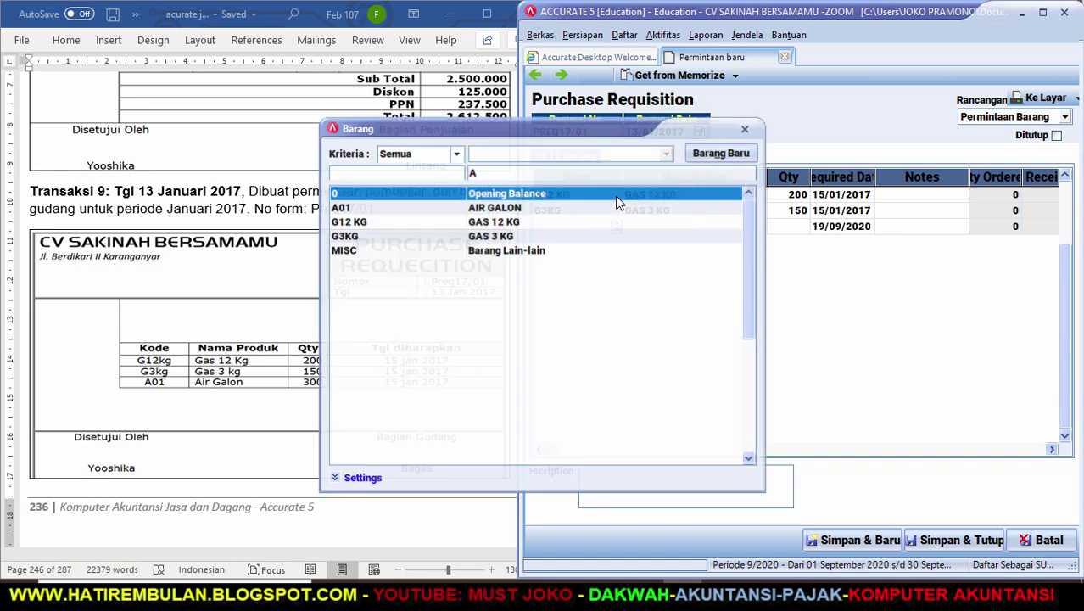
{"action": "key", "text": "Return"}
{"action": "key", "text": "Return"}
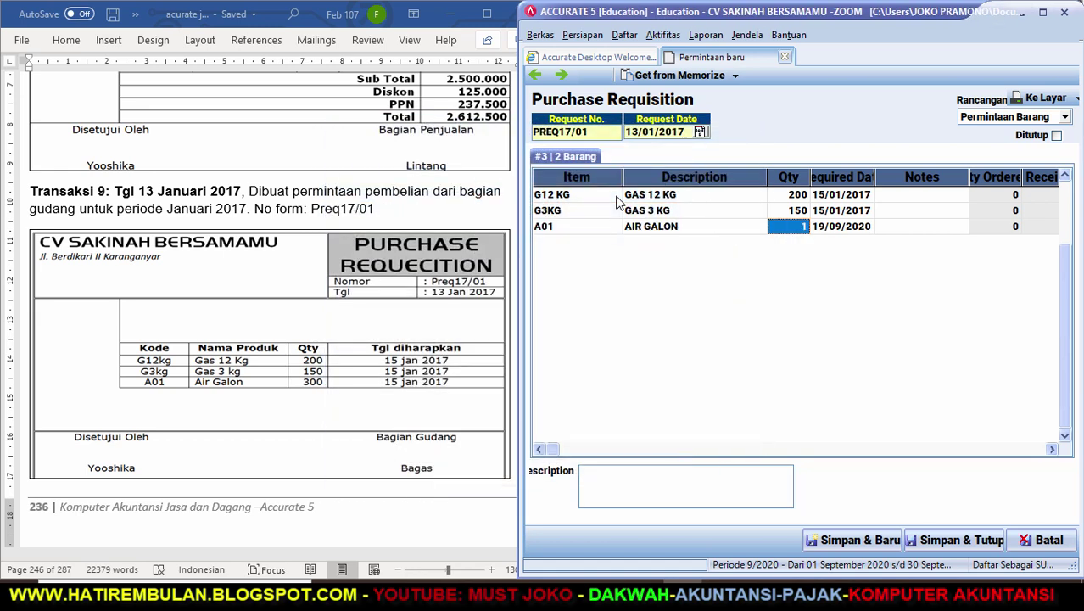
{"action": "type", "text": "300"}
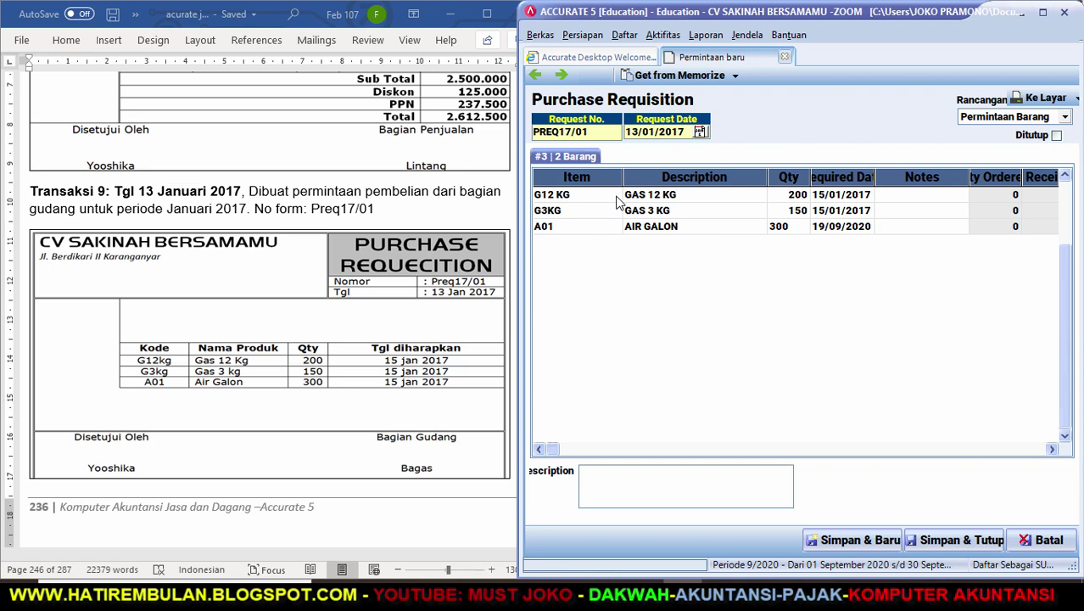
{"action": "key", "text": "Return"}
{"action": "type", "text": "15"}
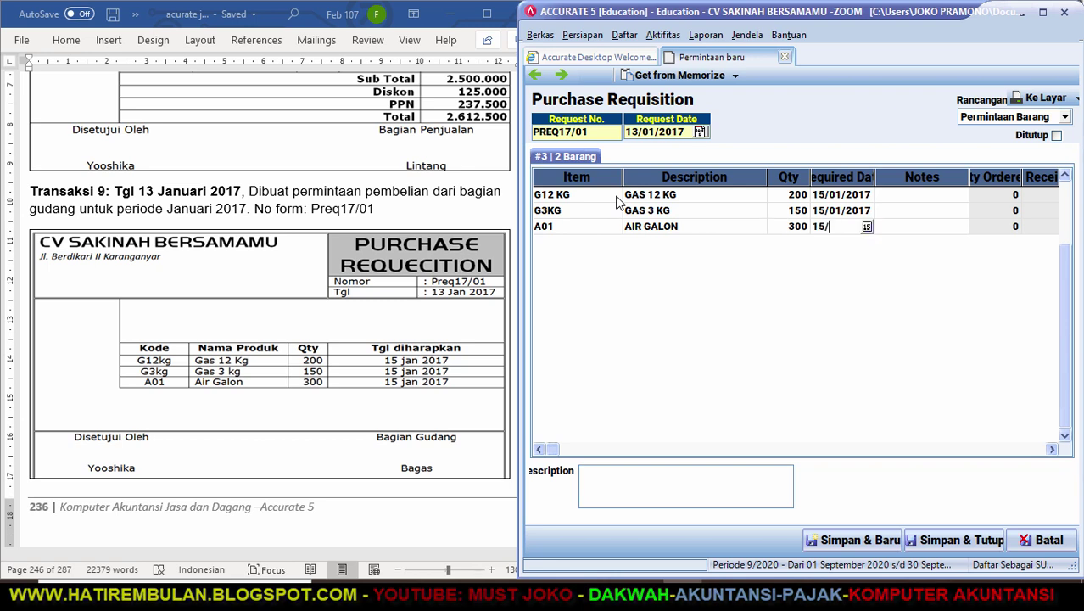
{"action": "type", "text": "/01/17"}
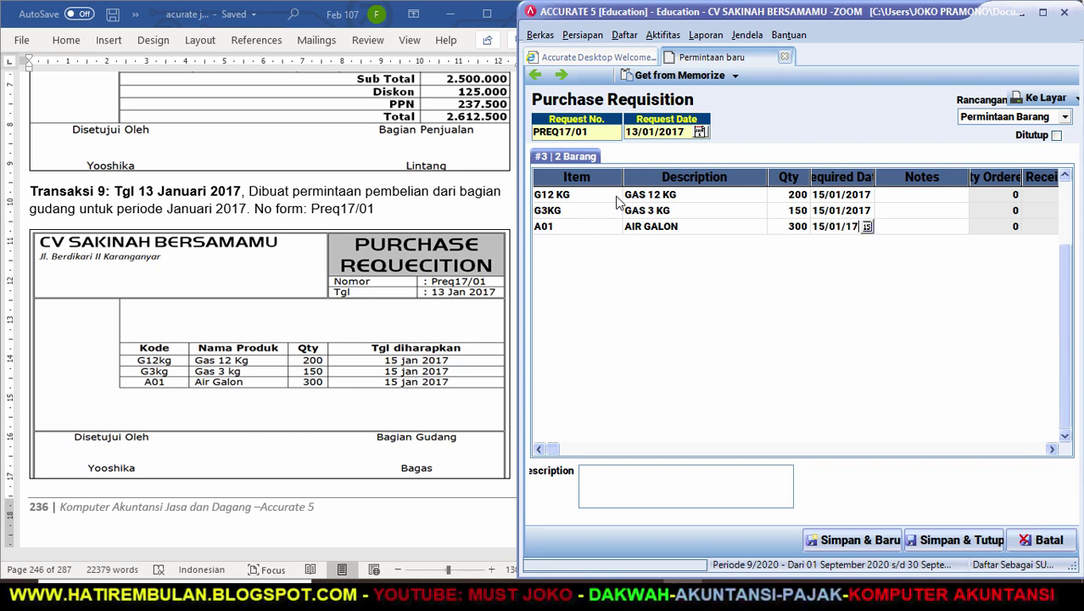
{"action": "key", "text": "Return"}
{"action": "key", "text": "Return"}
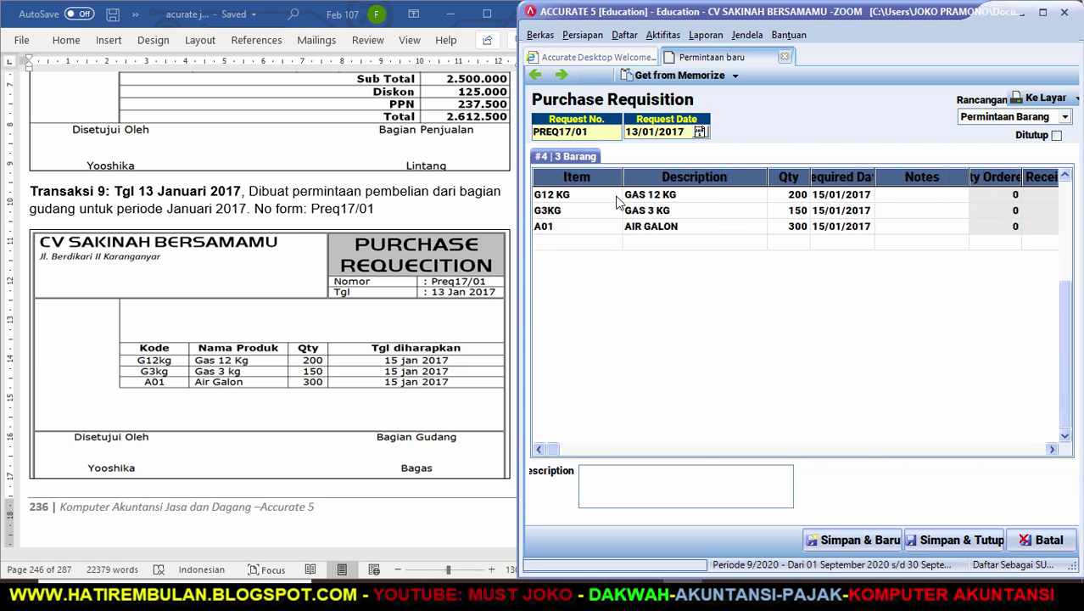
{"action": "key", "text": "Up"}
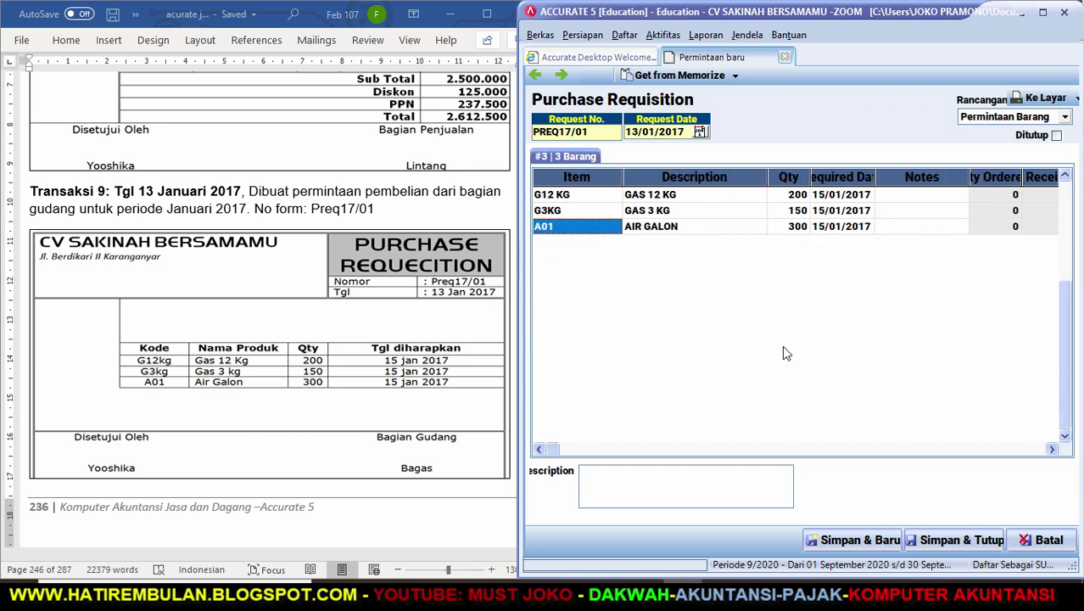
Save and close PREQ17/01, then scroll Word to Transaksi 10's sales invoice SI17/02 for Barakah Agency.
{"action": "left_click", "coordinate": [957, 541]}
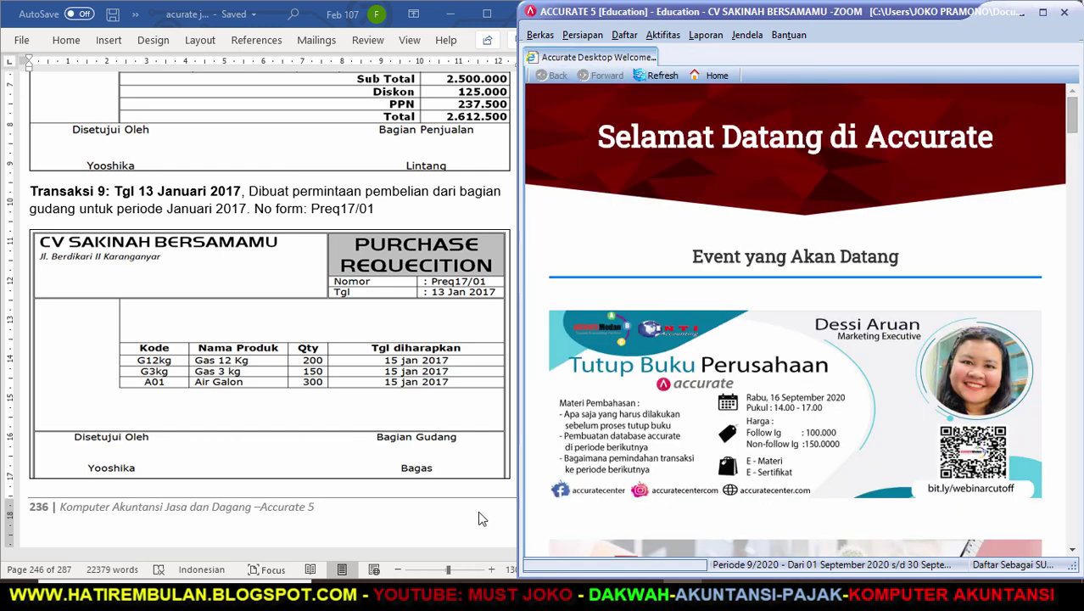
{"action": "left_click", "coordinate": [479, 518]}
{"action": "left_click", "coordinate": [534, 541]}
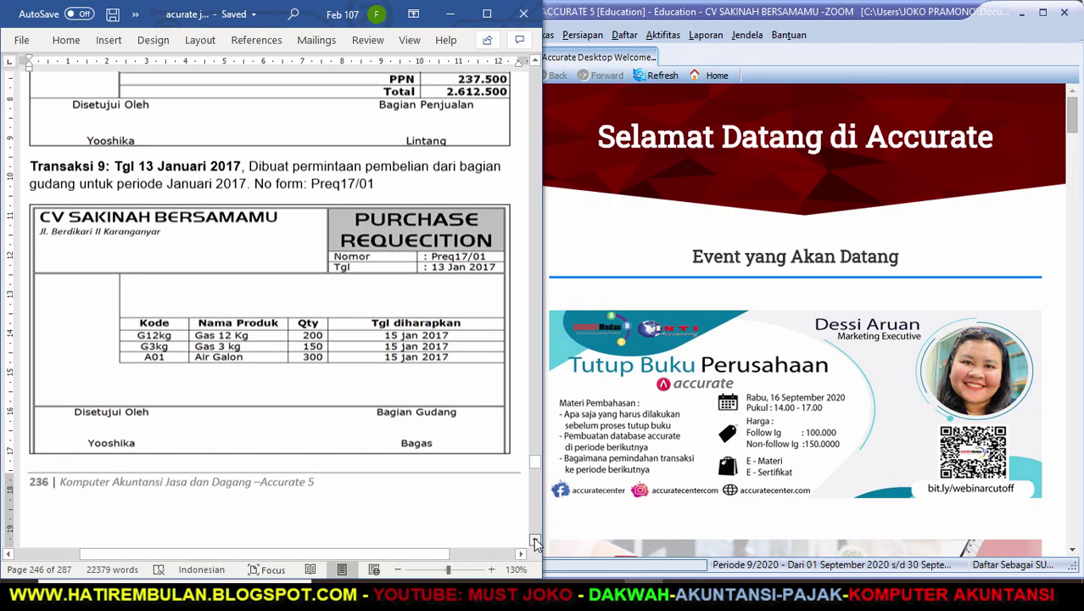
{"action": "scroll", "coordinate": [535, 540], "scroll_direction": "down", "scroll_amount": 10}
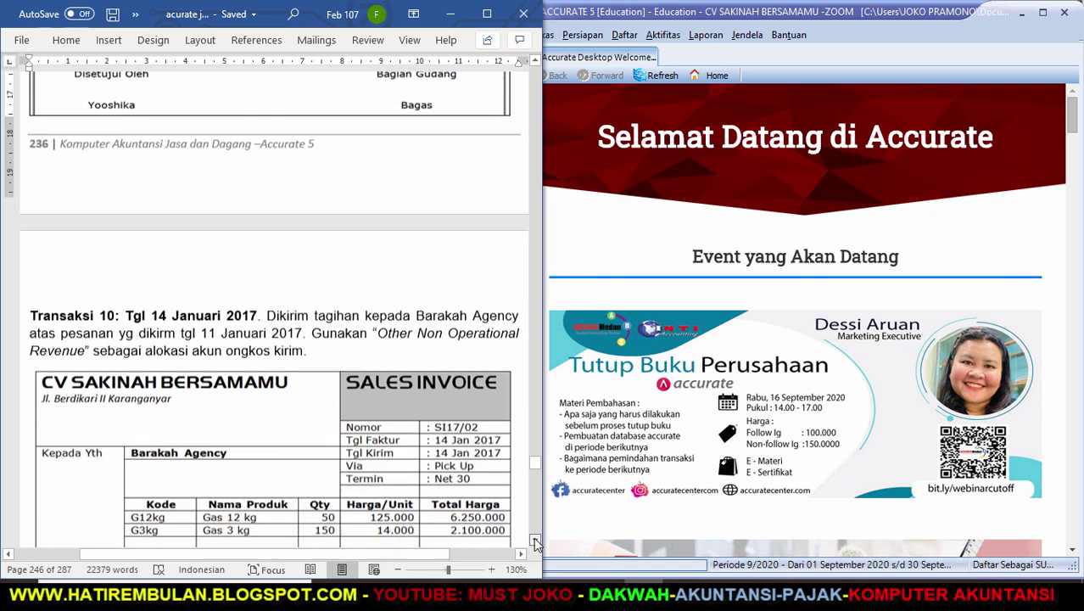
{"action": "scroll", "coordinate": [534, 540], "scroll_direction": "down", "scroll_amount": 6}
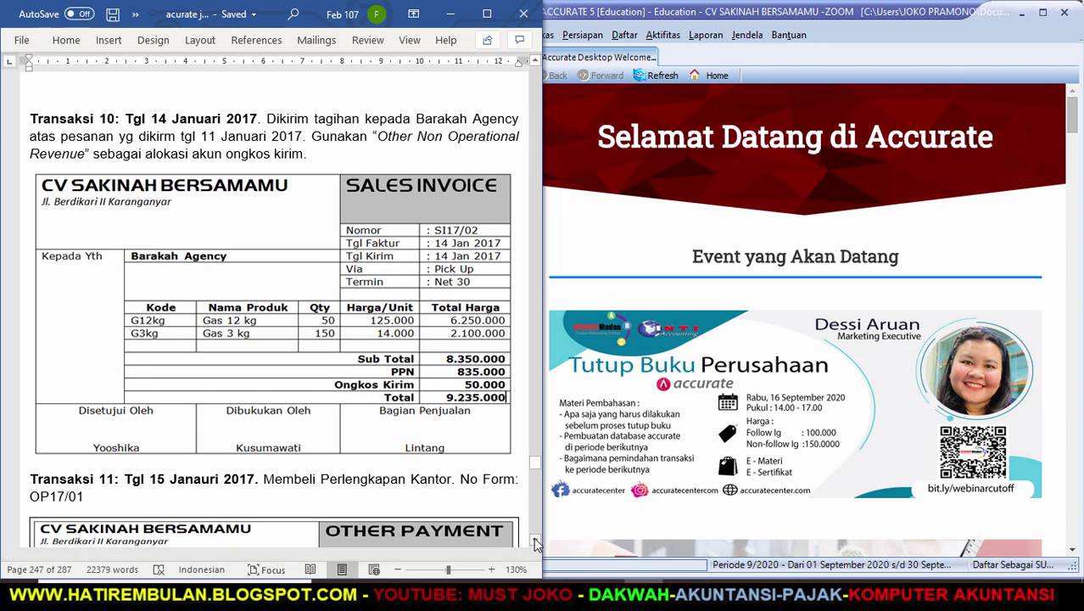
{"action": "left_click", "coordinate": [662, 39]}
{"action": "mouse_move", "coordinate": [744, 89]}
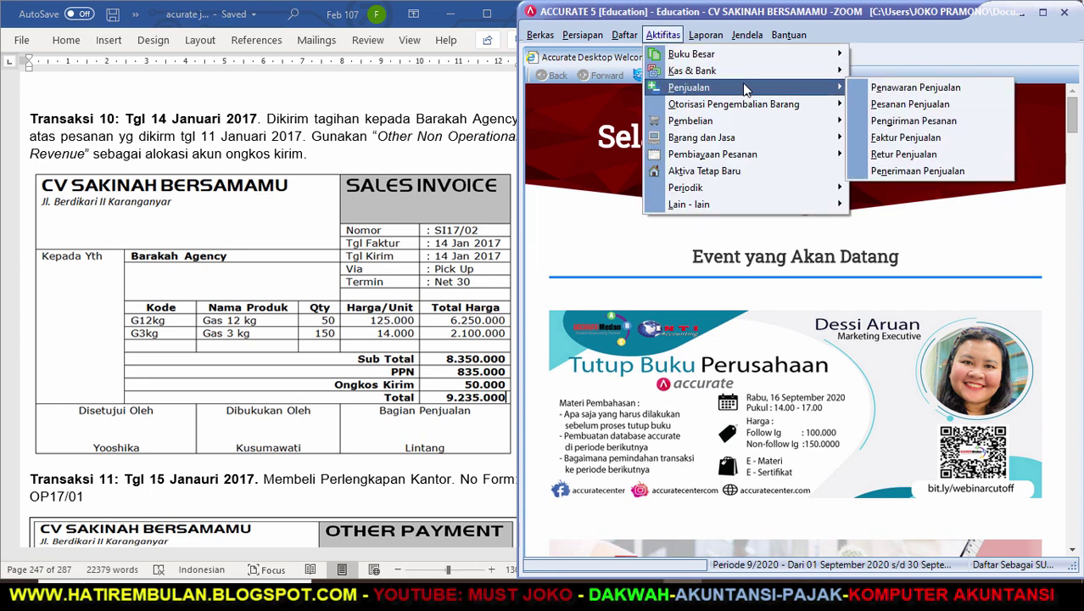
Start a sales invoice for BARAKAH AGENCY dated 14/01/2017, shipped via PICK UP.
{"action": "left_click", "coordinate": [882, 138]}
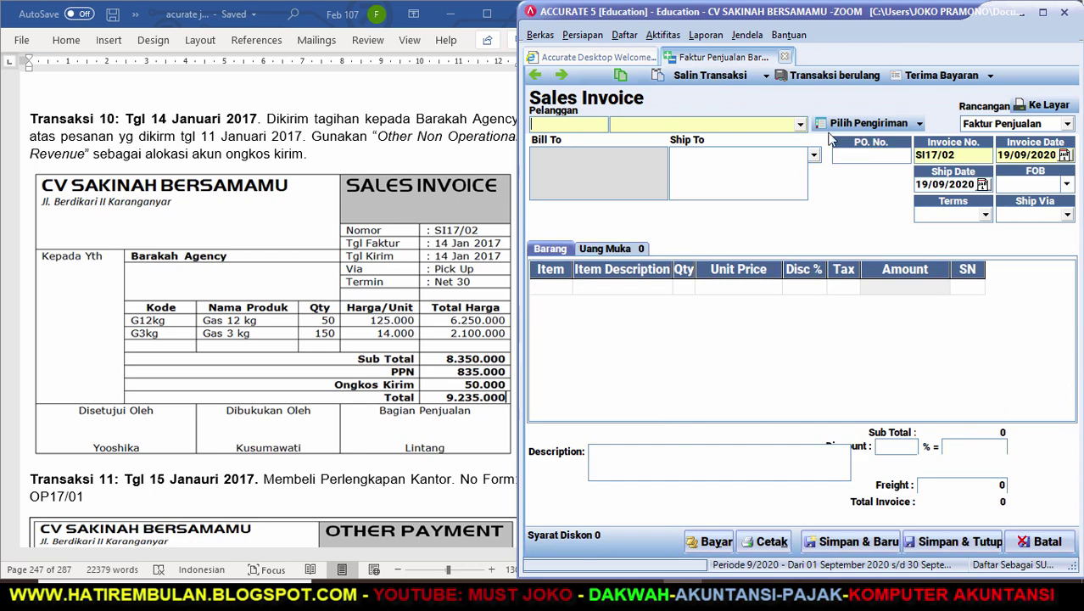
{"action": "left_click", "coordinate": [801, 125]}
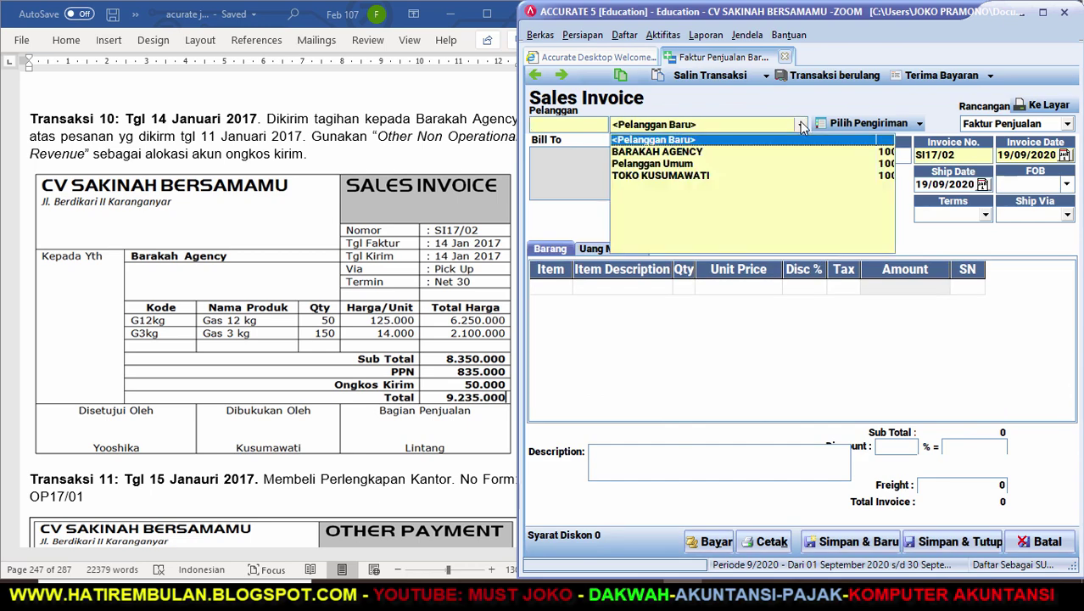
{"action": "left_click", "coordinate": [719, 150]}
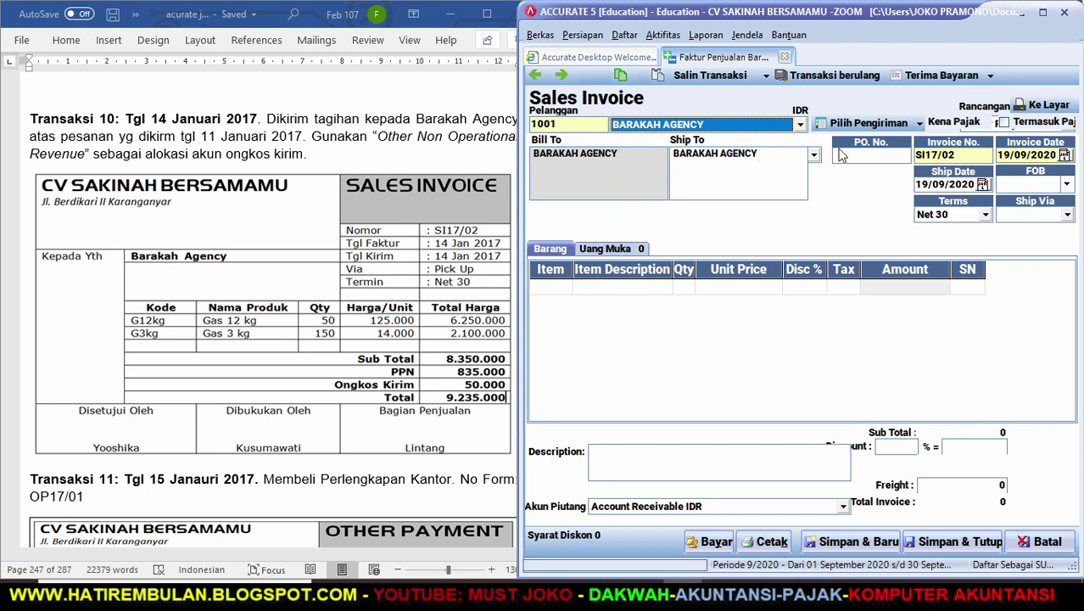
{"action": "key", "text": "Tab"}
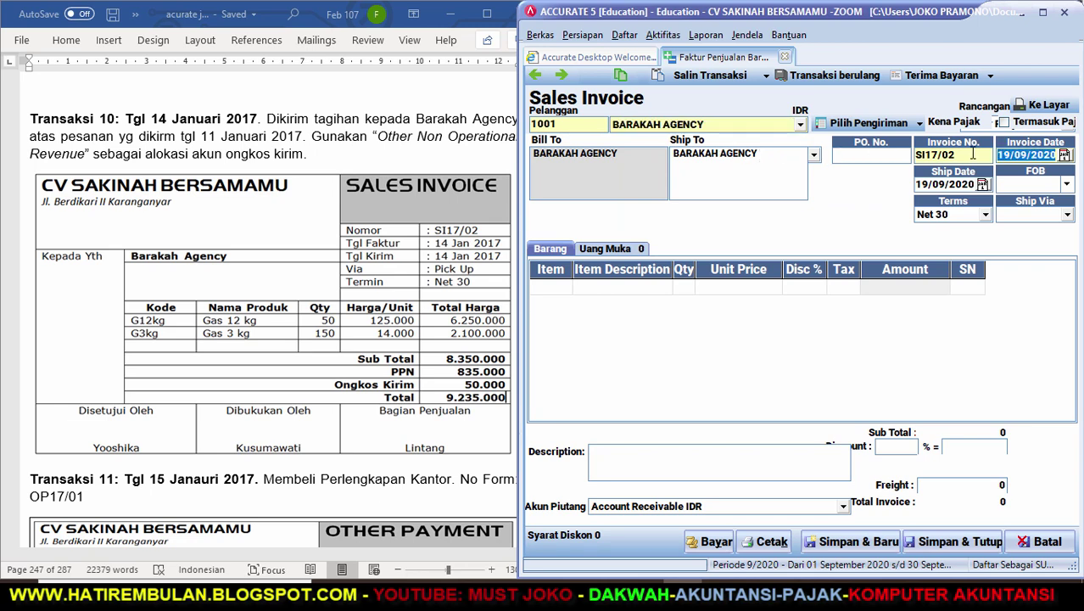
{"action": "type", "text": "14012017"}
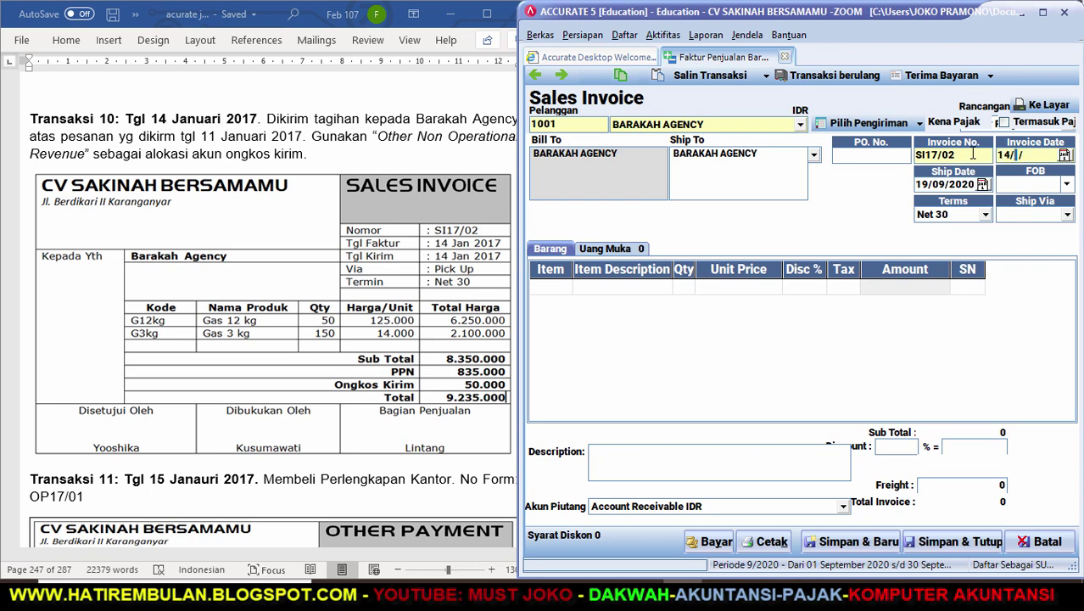
{"action": "key", "text": "Tab"}
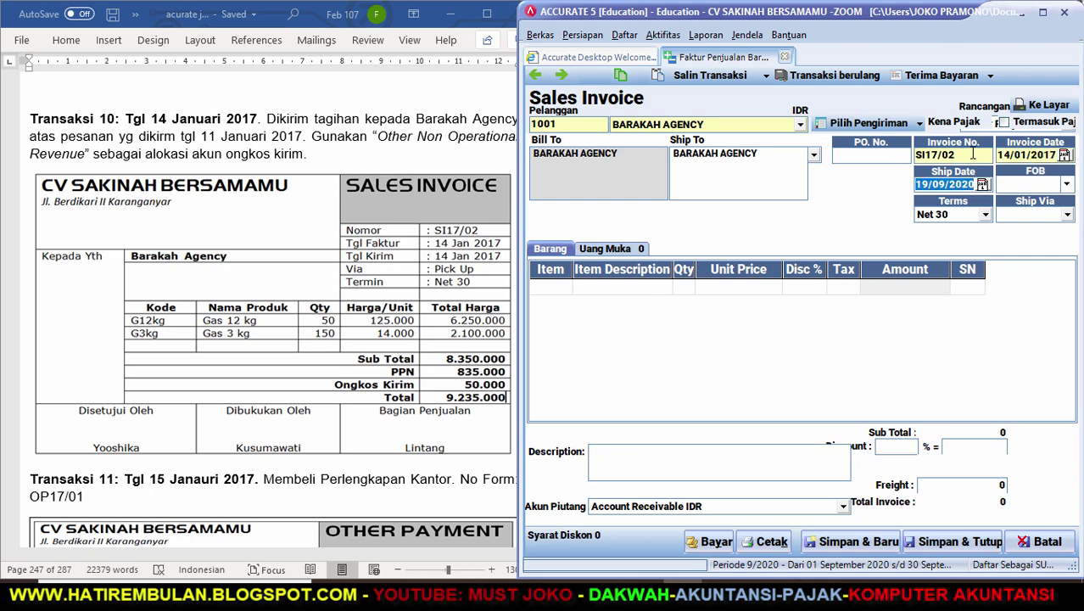
{"action": "type", "text": "1401"}
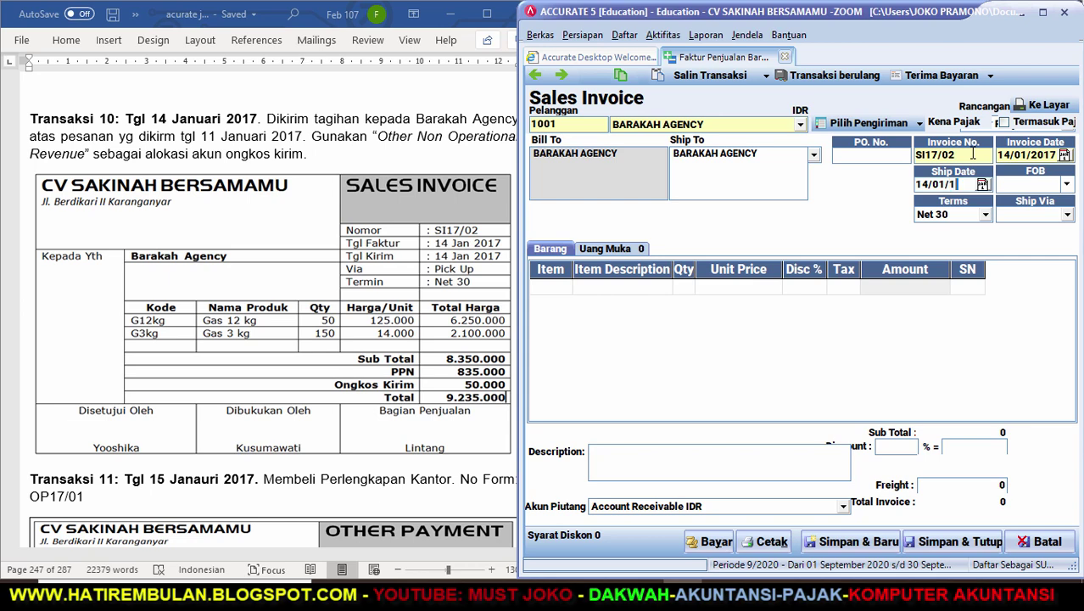
{"action": "key", "text": "Tab"}
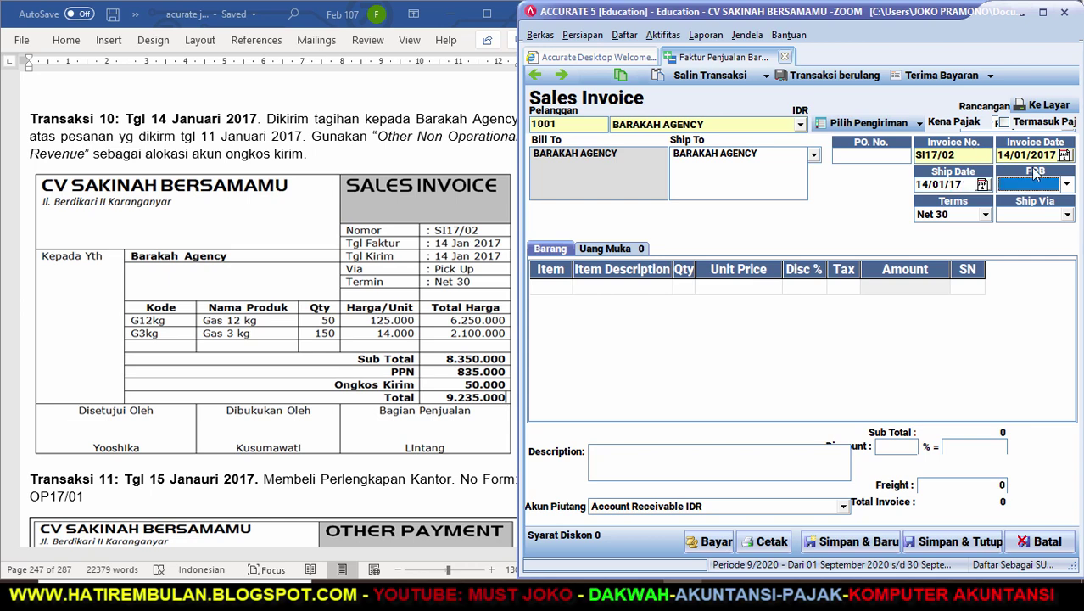
{"action": "left_click", "coordinate": [1067, 215]}
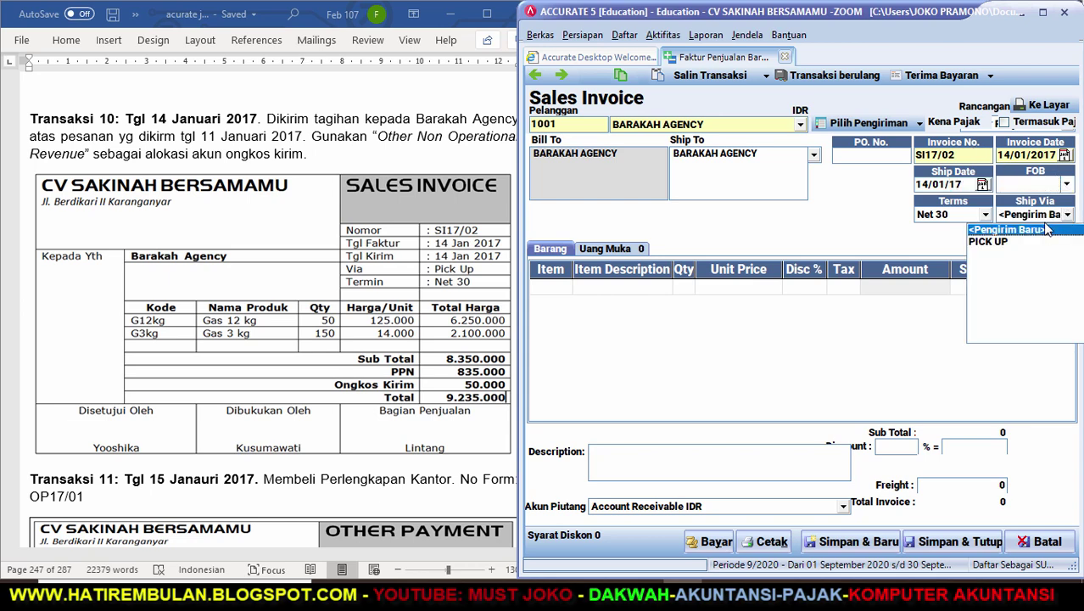
{"action": "left_click", "coordinate": [997, 242]}
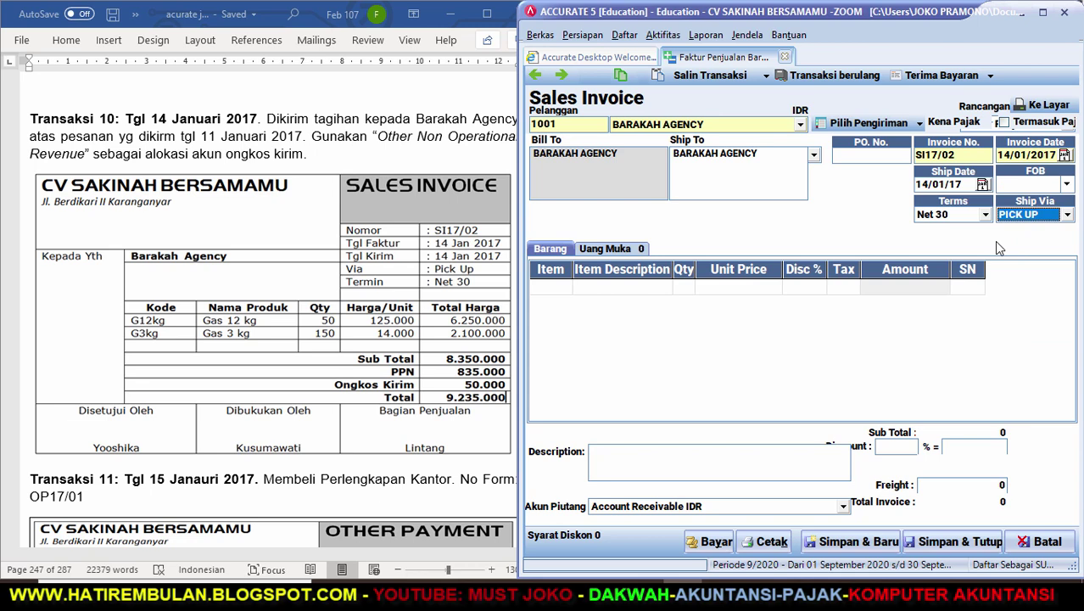
Fill the invoice with delivery DO17/01's gas items.
{"action": "left_click", "coordinate": [870, 122]}
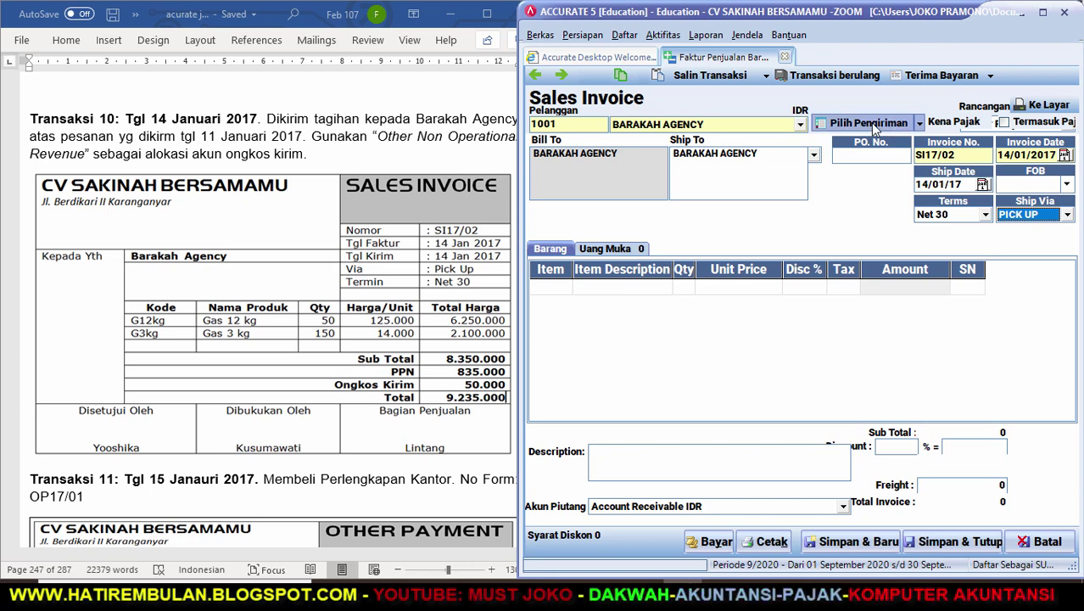
{"action": "left_click", "coordinate": [443, 248]}
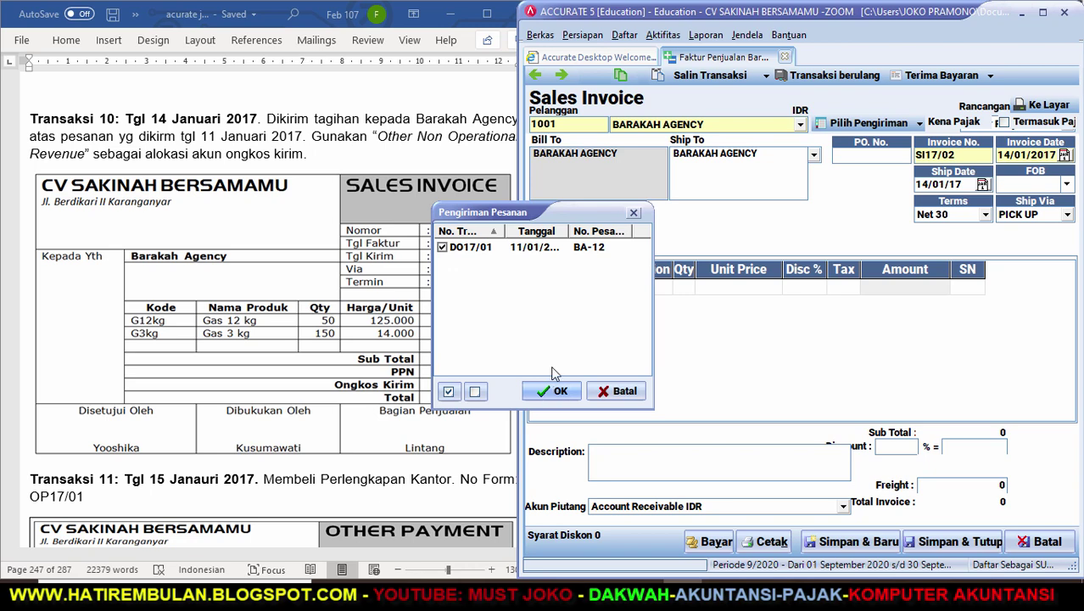
{"action": "left_click", "coordinate": [561, 395]}
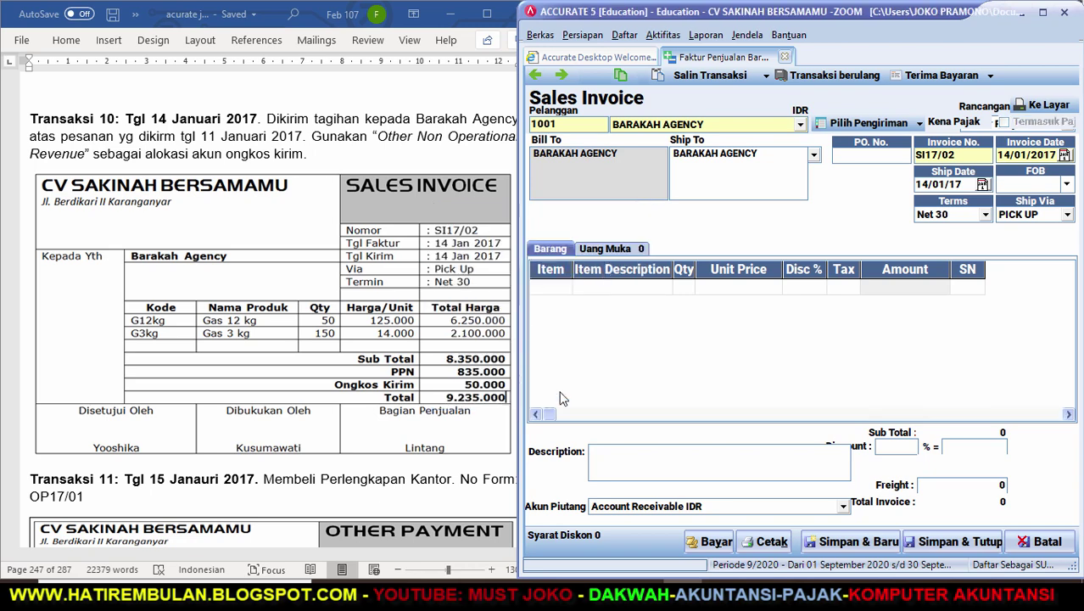
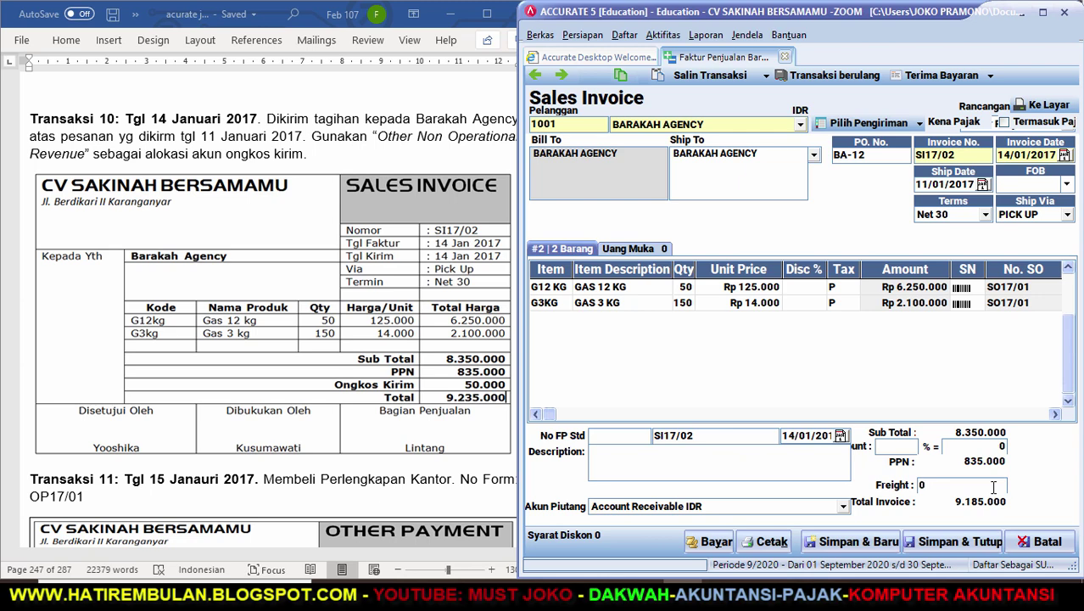
Enter 50.000 as the freight charge and browse the accounts for posting it.
{"action": "type", "text": "50000"}
{"action": "key", "text": "Tab"}
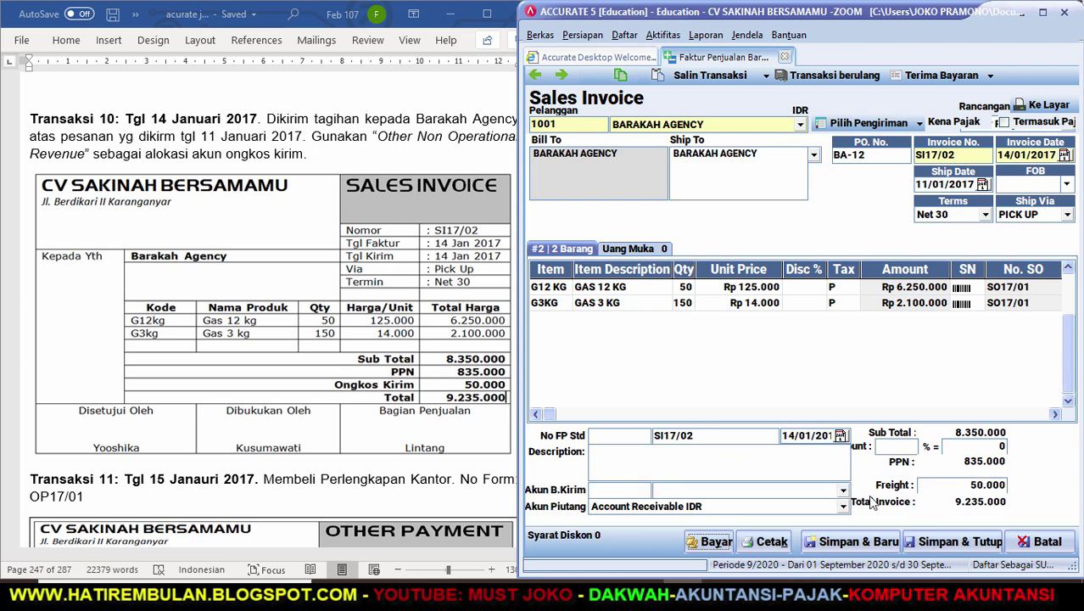
{"action": "left_click", "coordinate": [845, 494]}
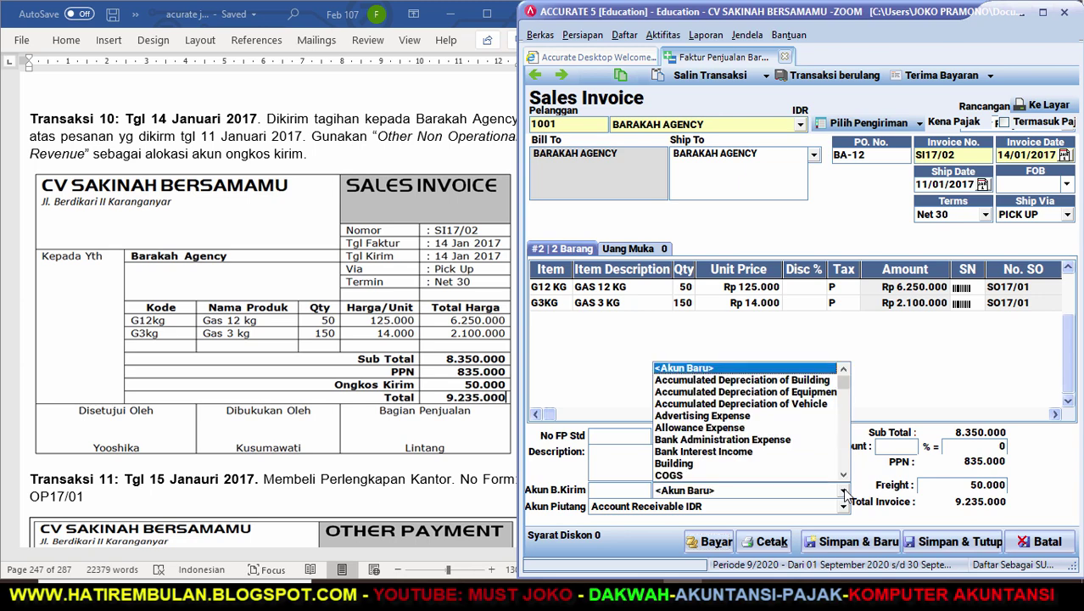
{"action": "scroll", "coordinate": [845, 493], "scroll_direction": "down", "scroll_amount": 3}
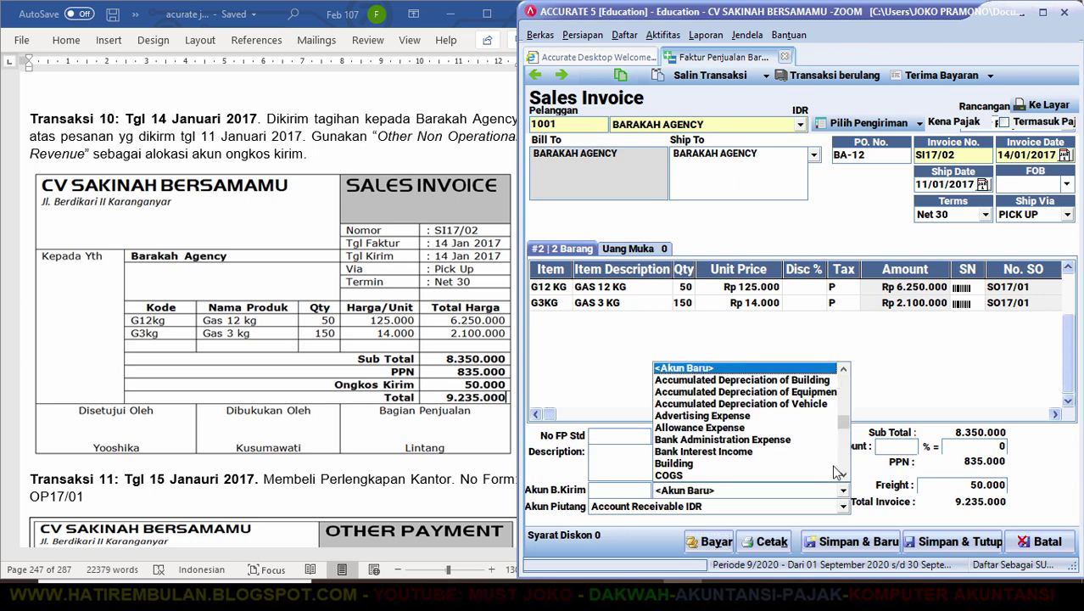
{"action": "scroll", "coordinate": [841, 467], "scroll_direction": "down", "scroll_amount": 4}
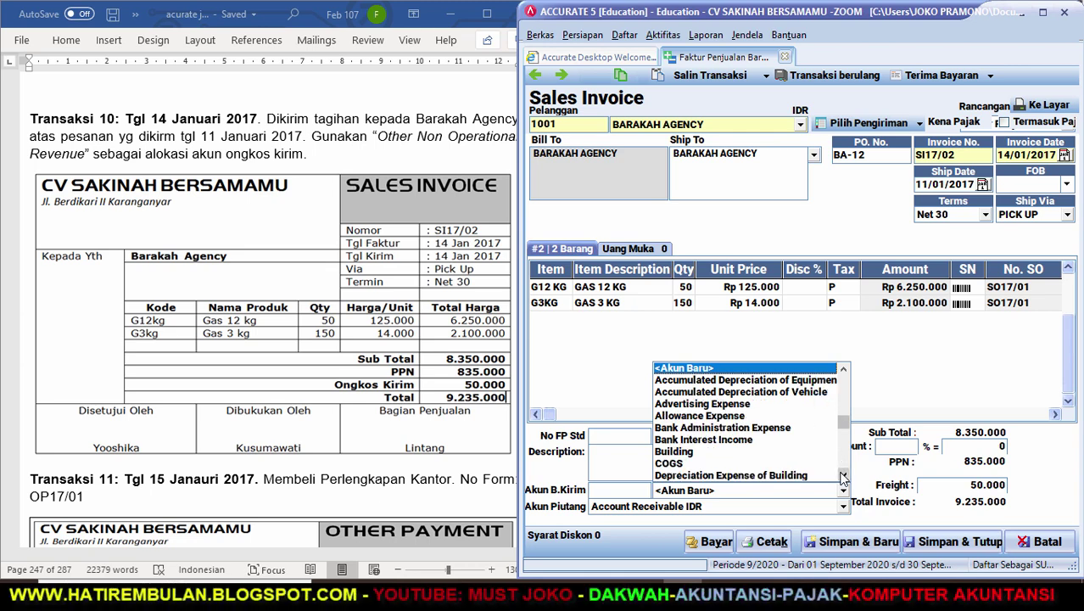
{"action": "scroll", "coordinate": [849, 463], "scroll_direction": "down", "scroll_amount": 5}
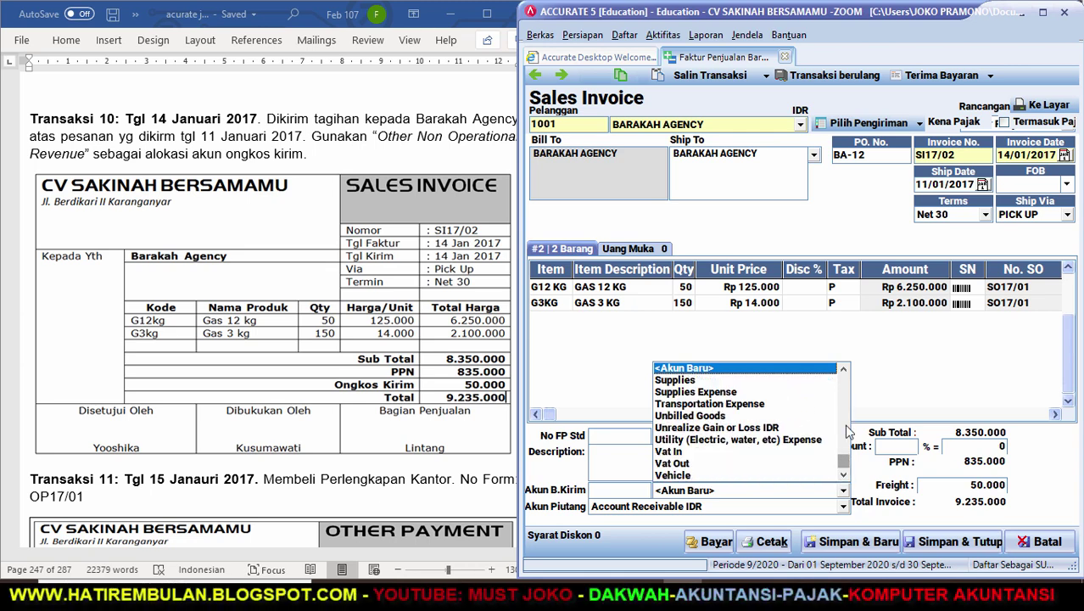
Post the freight to Other Non Operational Revenue and save sales invoice SI17/02.
{"action": "left_click", "coordinate": [844, 370]}
{"action": "left_click", "coordinate": [845, 370]}
{"action": "left_click", "coordinate": [845, 370]}
{"action": "left_click", "coordinate": [845, 370]}
{"action": "left_click", "coordinate": [845, 370]}
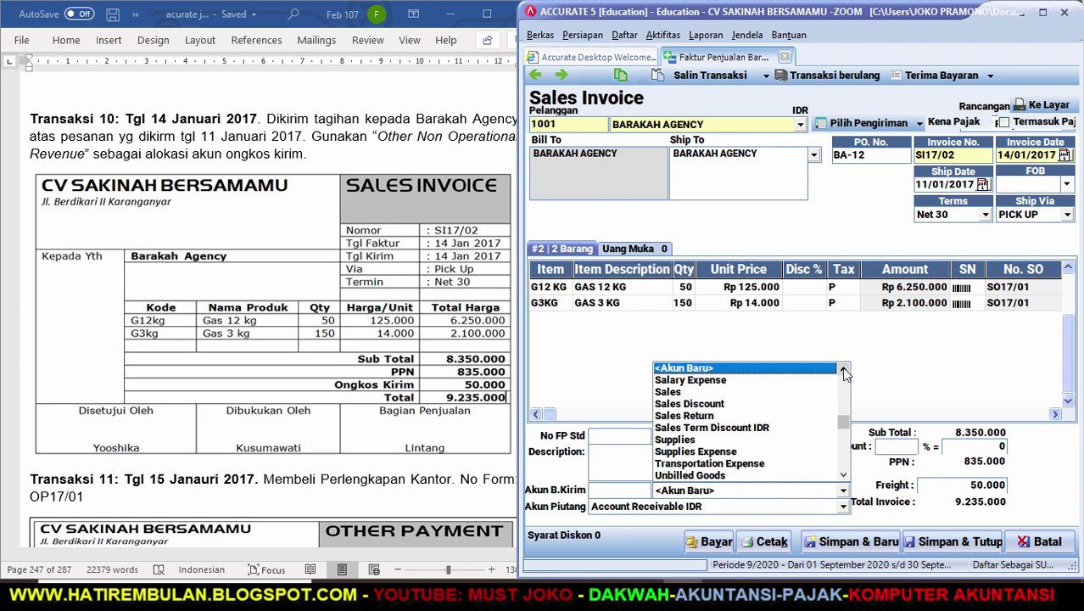
{"action": "left_click", "coordinate": [844, 370]}
{"action": "left_click", "coordinate": [845, 370]}
{"action": "left_click", "coordinate": [845, 370]}
{"action": "left_click", "coordinate": [845, 370]}
{"action": "left_click", "coordinate": [845, 370]}
{"action": "left_click", "coordinate": [844, 370]}
{"action": "left_click", "coordinate": [844, 370]}
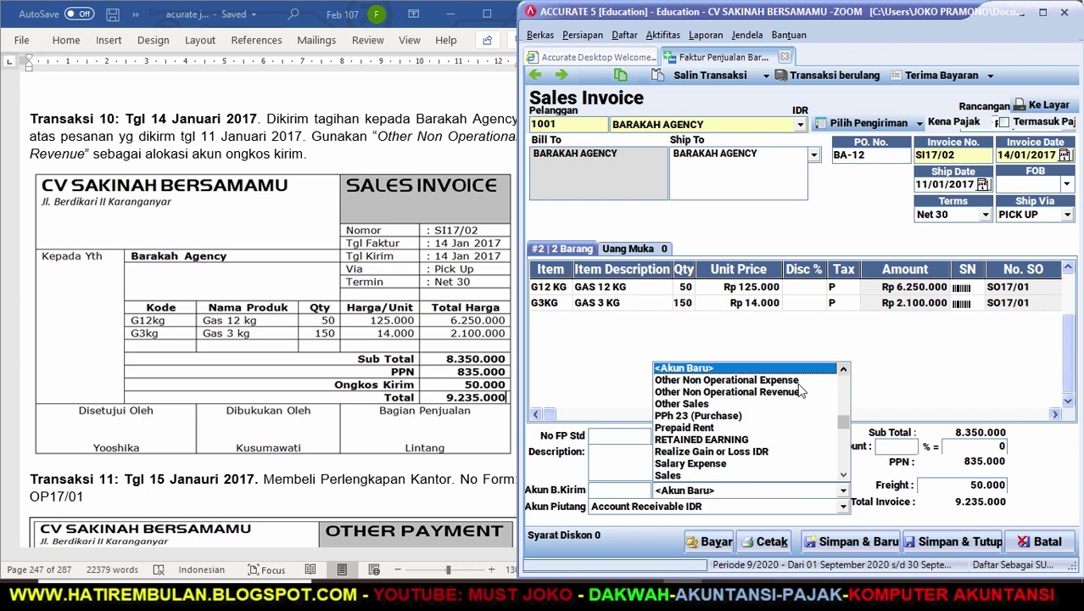
{"action": "left_click", "coordinate": [782, 392]}
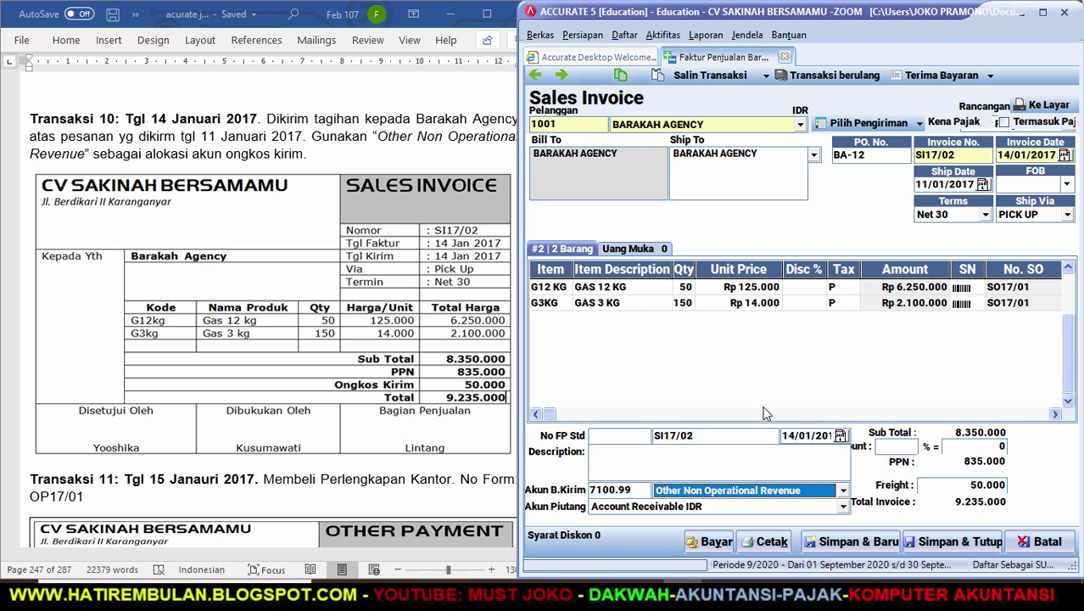
{"action": "left_click", "coordinate": [935, 547]}
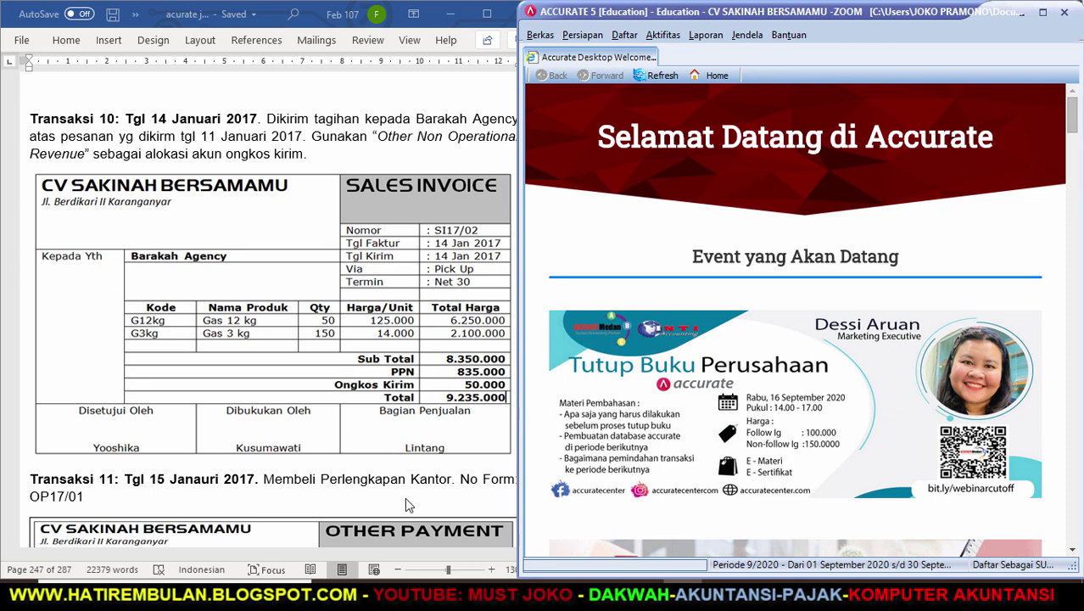
Widen the Word window and scroll down to Transaksi 11's Other Payment OP17/01.
{"action": "left_click_drag", "start_coordinate": [518, 539], "coordinate": [543, 538]}
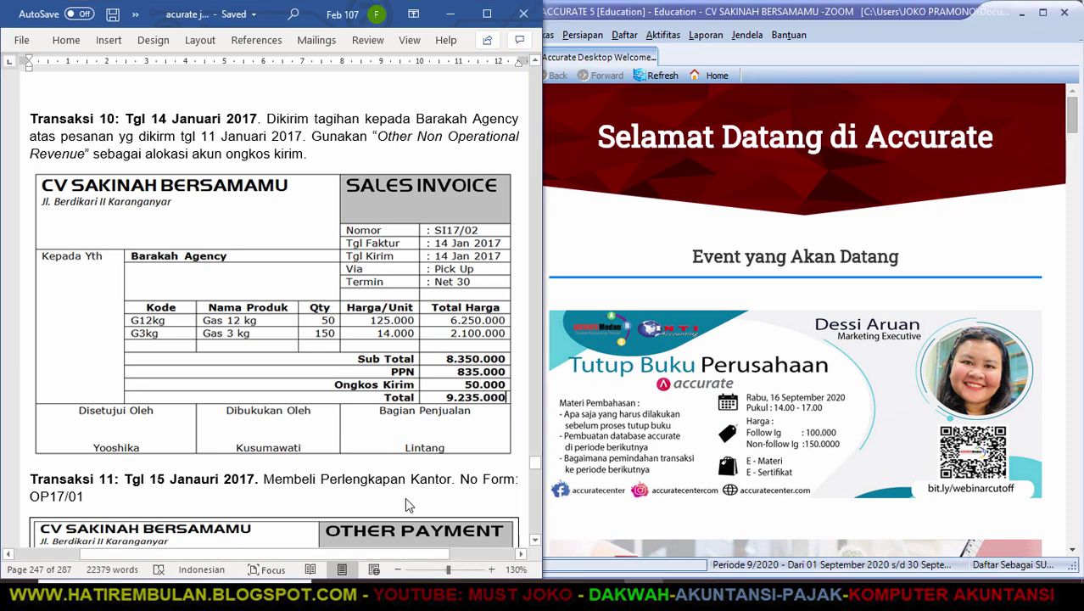
{"action": "left_click", "coordinate": [535, 540]}
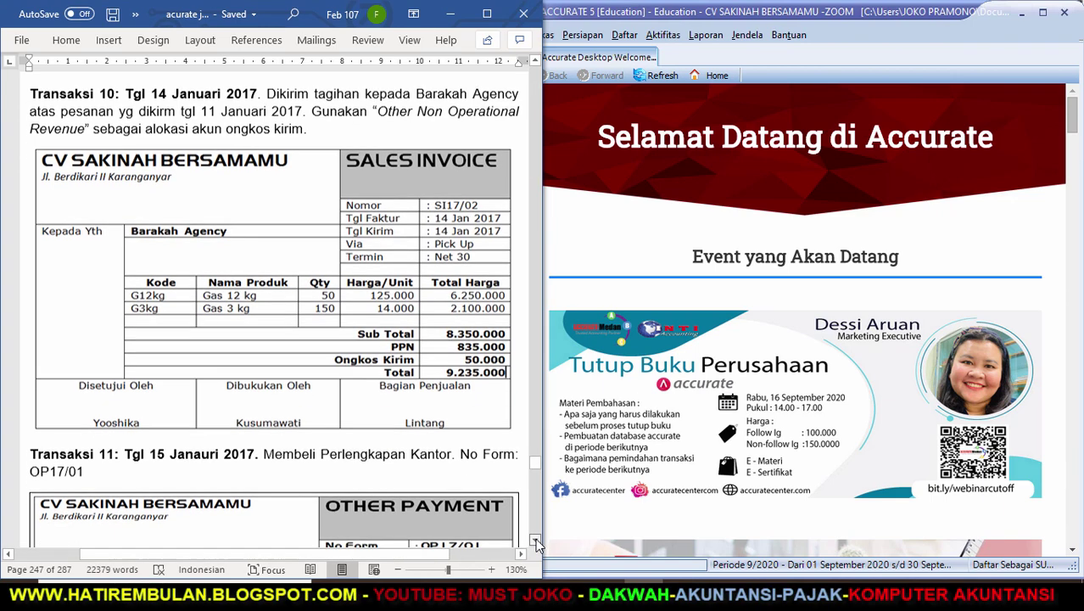
{"action": "left_click_drag", "start_coordinate": [535, 538], "coordinate": [535, 538]}
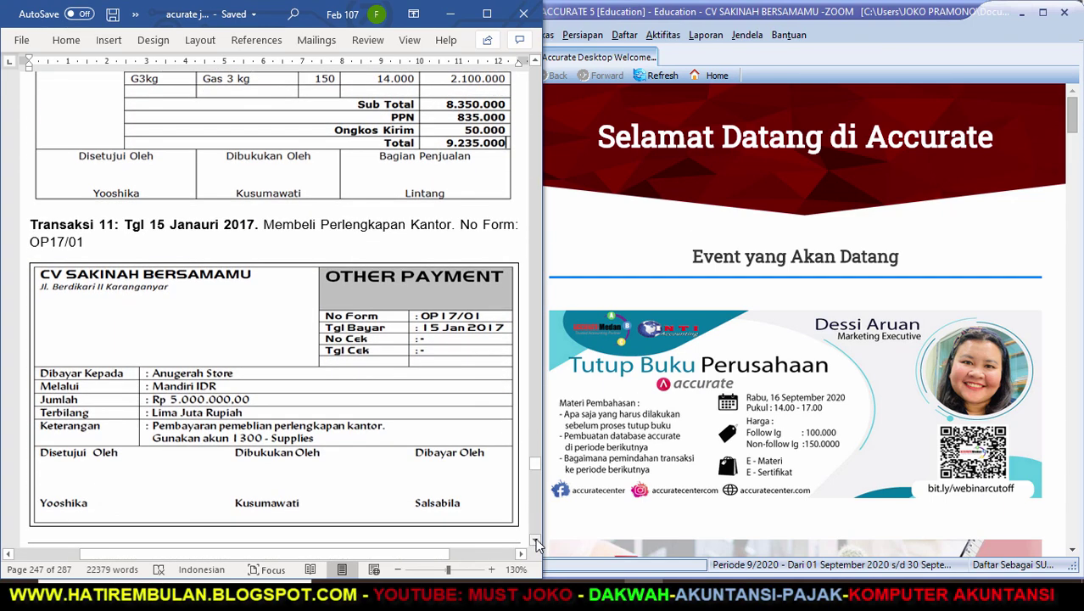
Start a new Other Payment paid from the MANDIRI IDR account.
{"action": "left_click", "coordinate": [665, 35]}
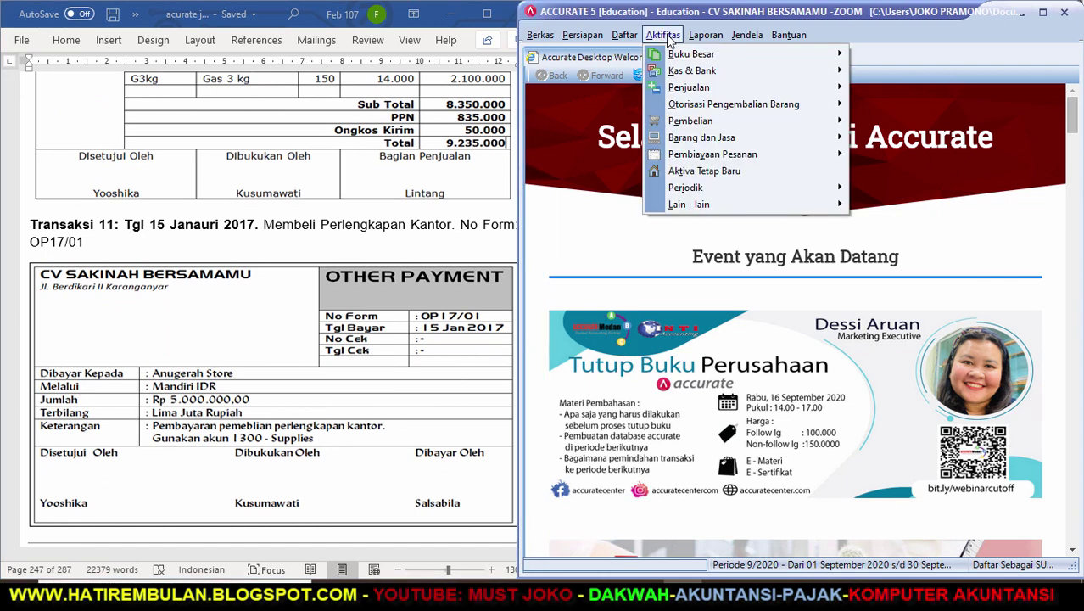
{"action": "mouse_move", "coordinate": [675, 75]}
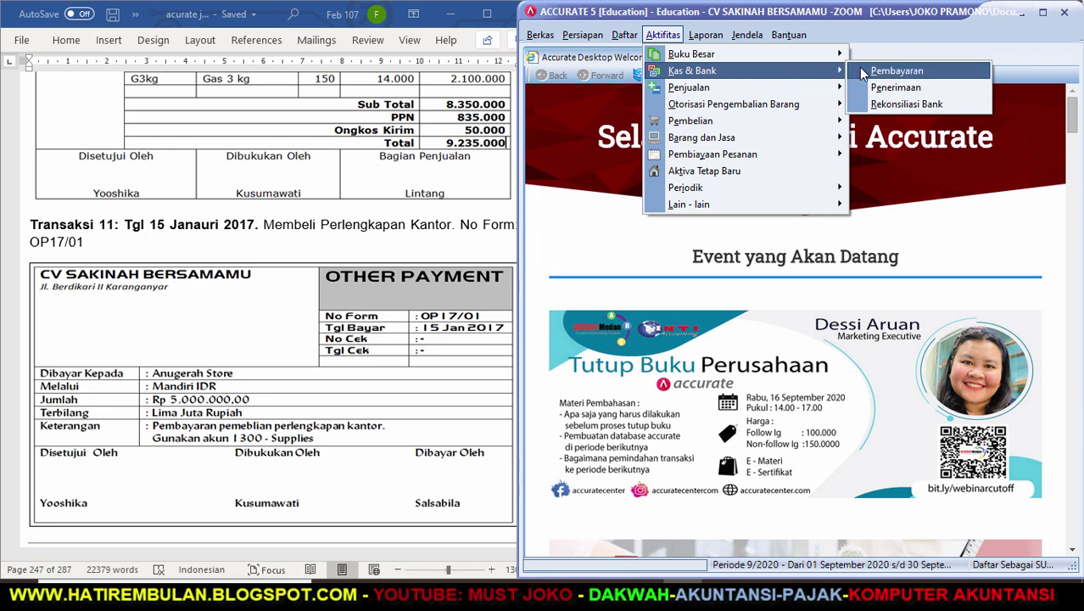
{"action": "left_click", "coordinate": [886, 73]}
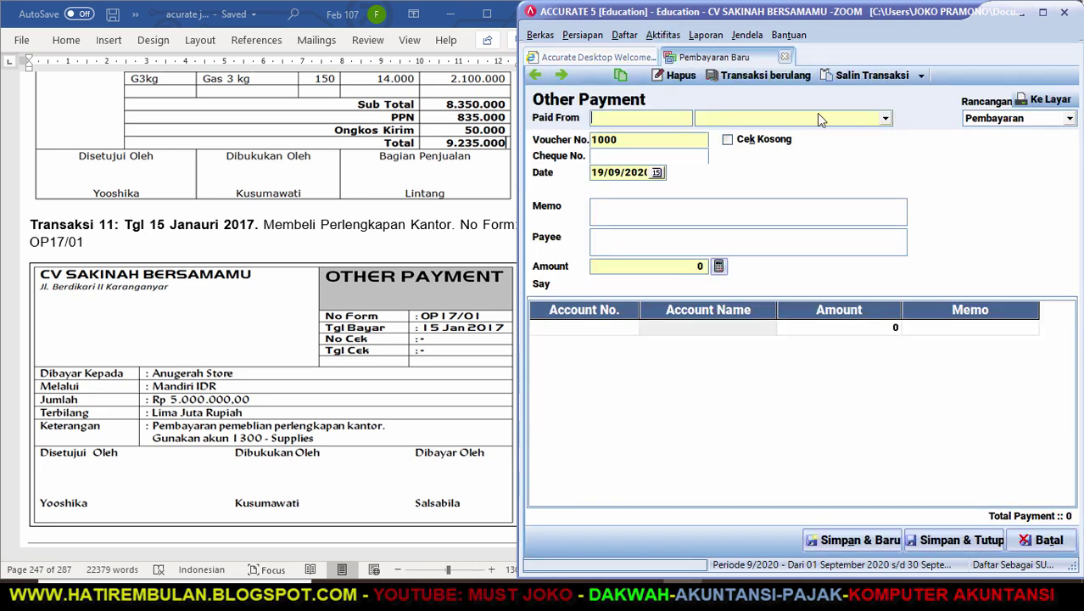
{"action": "left_click", "coordinate": [885, 120]}
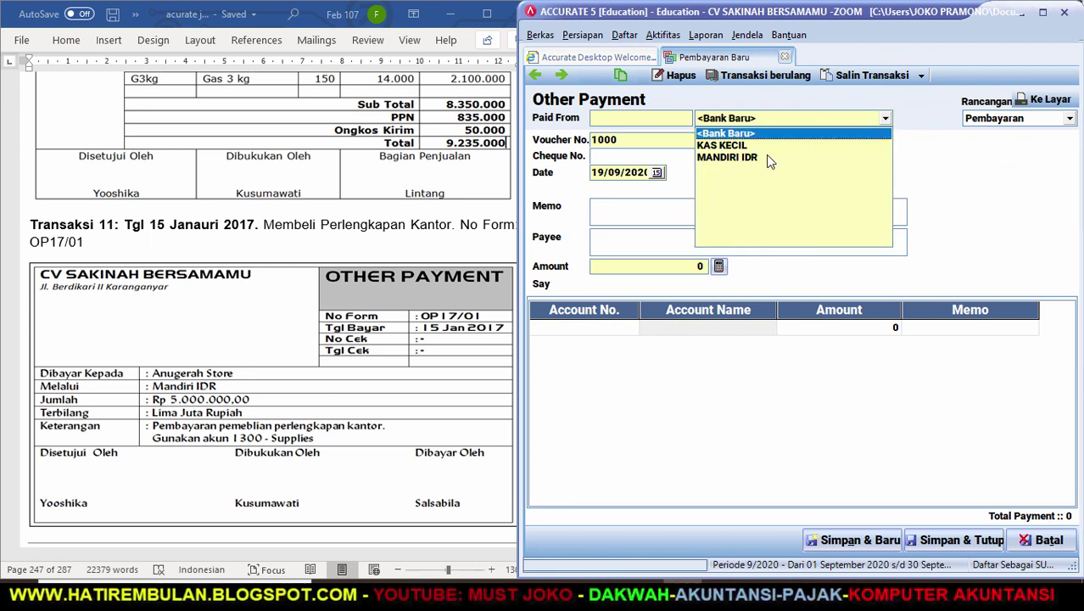
{"action": "left_click", "coordinate": [768, 157]}
Enter voucher OP17/01, date 15/01/2017, memo PEMBELIAN PERLENGKAPAN KANTOR and payee ANUGERAH STORE.
{"action": "key", "text": "Tab"}
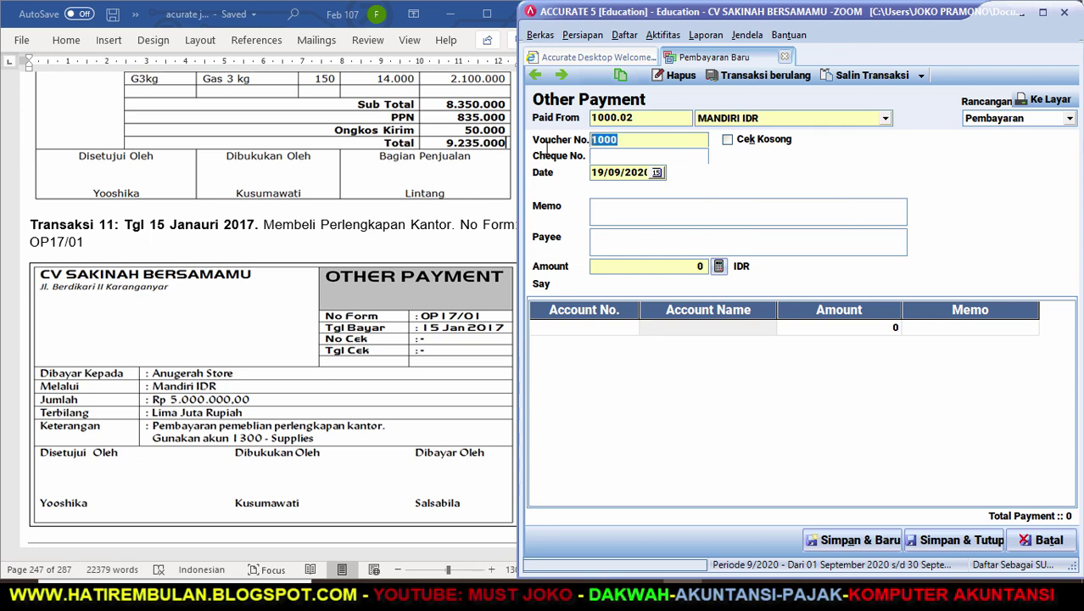
{"action": "type", "text": "OP17/01"}
{"action": "key", "text": "Tab"}
{"action": "key", "text": "Tab"}
{"action": "key", "text": "Tab"}
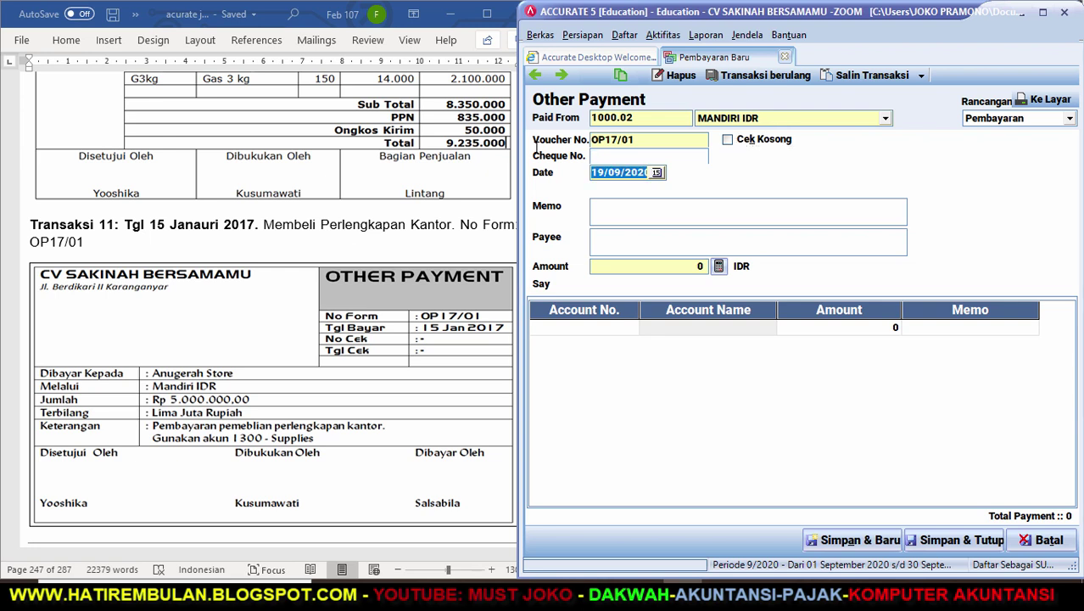
{"action": "type", "text": "15/"}
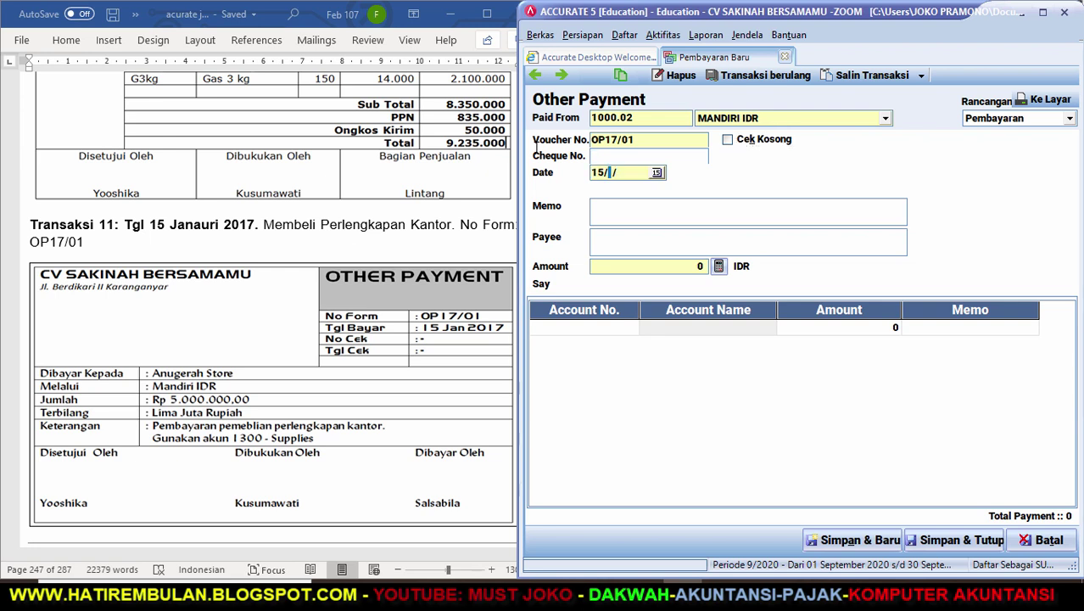
{"action": "type", "text": "01/2017"}
{"action": "key", "text": "Tab"}
{"action": "type", "text": "PEMBELIAN "}
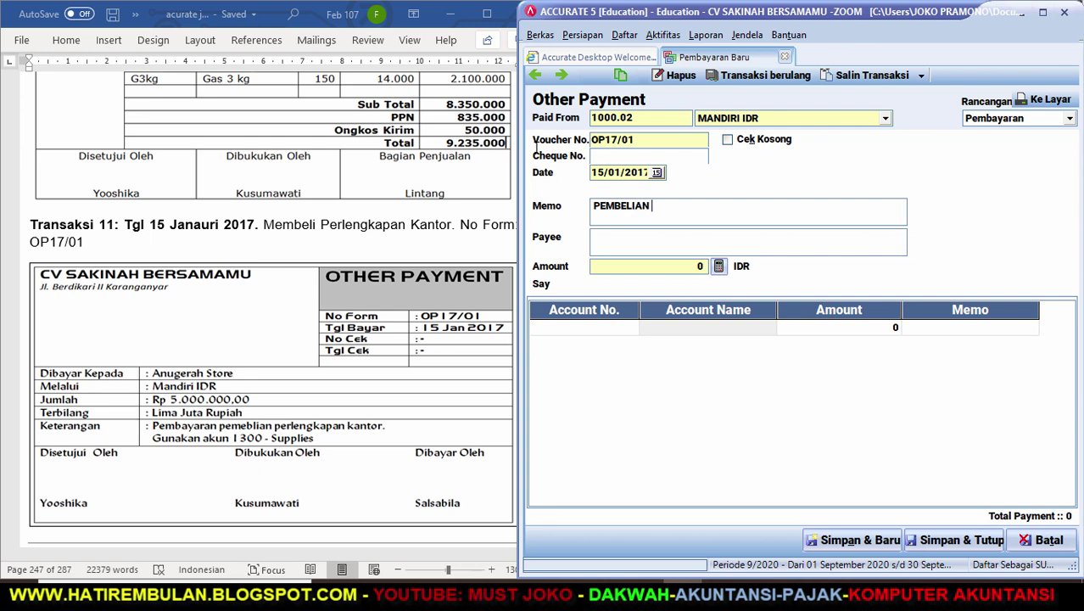
{"action": "type", "text": "PERLENGKAPAN KANTOR"}
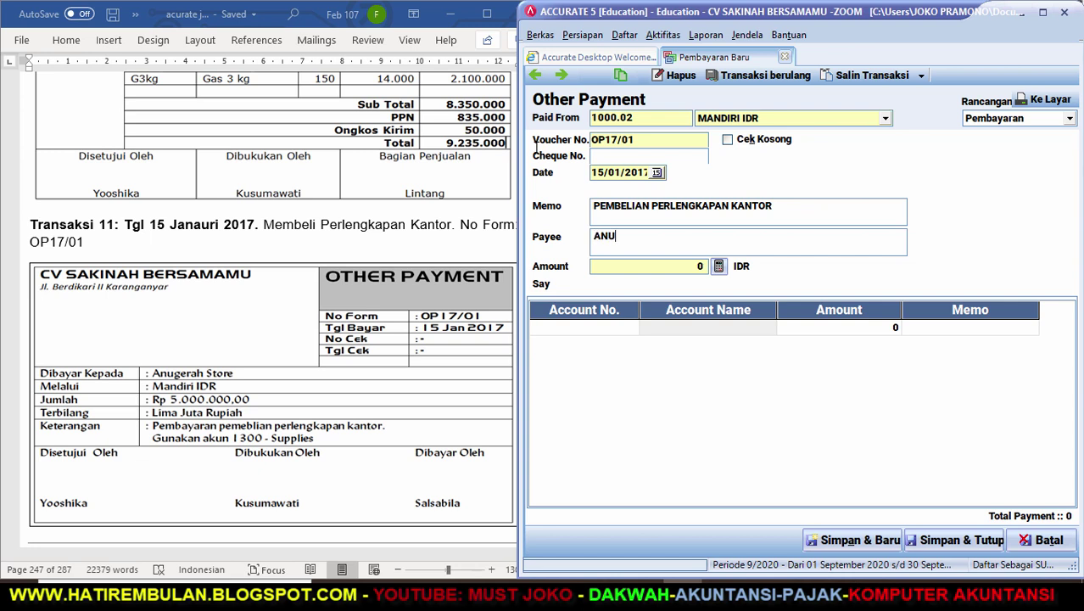
{"action": "type", "text": "ANUGERAH STORE"}
{"action": "key", "text": "BackSpace"}
{"action": "key", "text": "BackSpace"}
{"action": "type", "text": "ORE"}
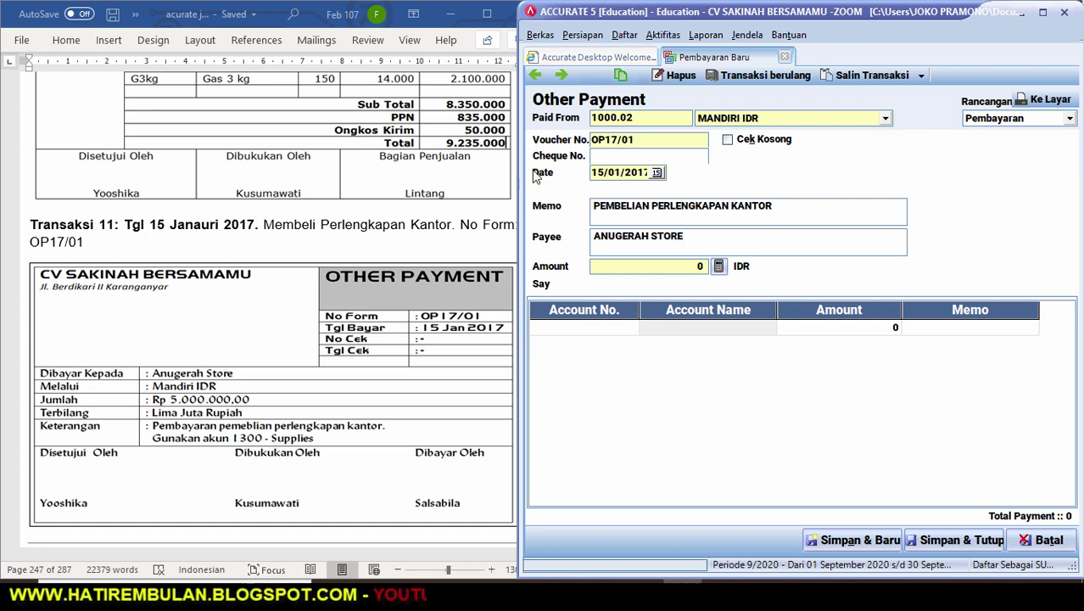
{"action": "left_click", "coordinate": [629, 332]}
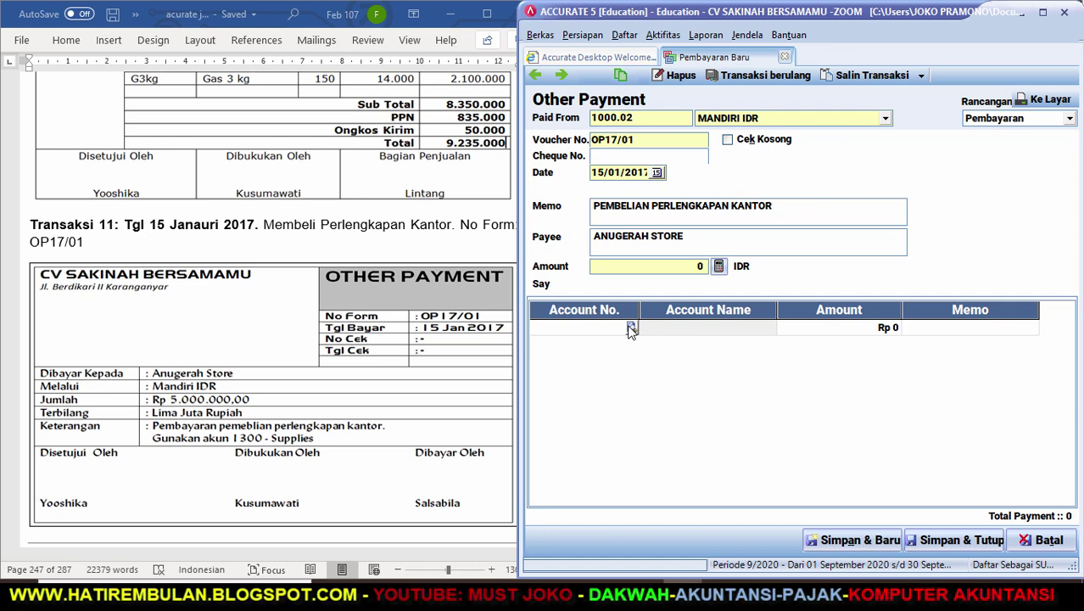
Charge Rp 5.000.000 to account 1300 Supplies on the payment line.
{"action": "left_click", "coordinate": [631, 327]}
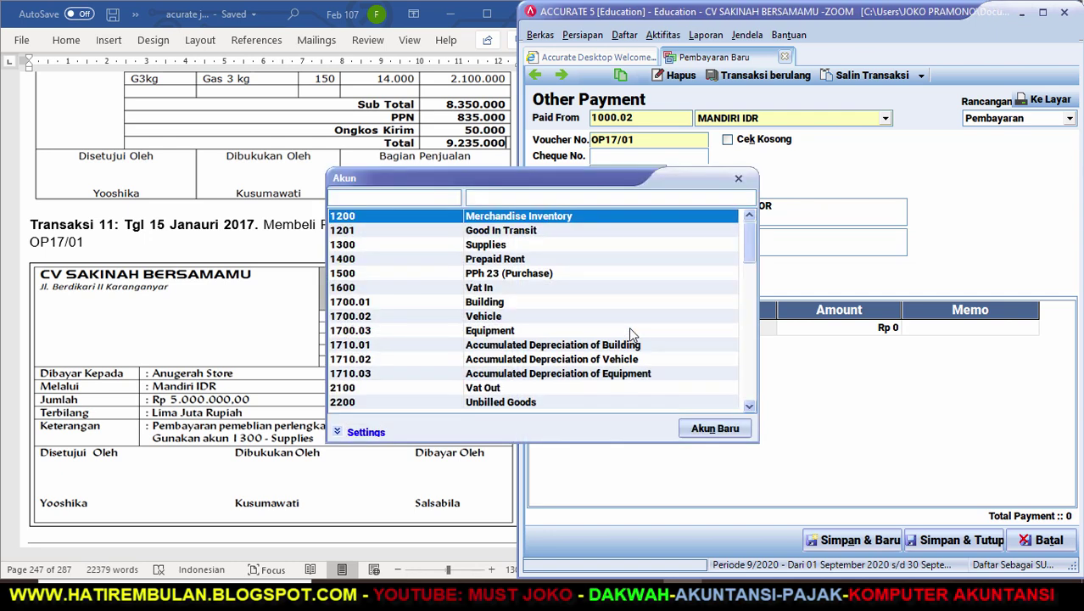
{"action": "left_click", "coordinate": [484, 246]}
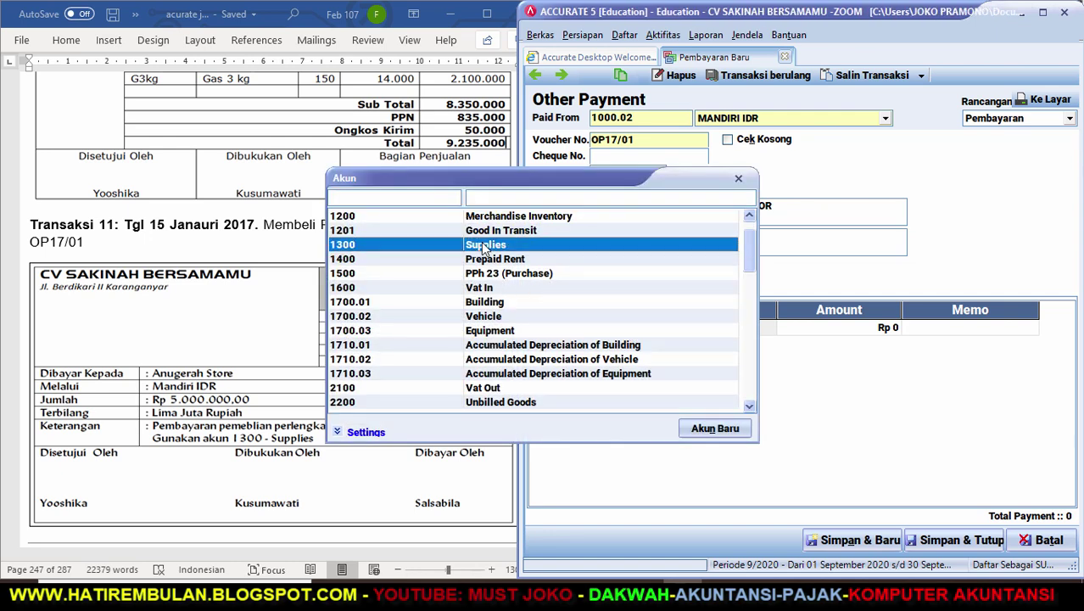
{"action": "double_click", "coordinate": [483, 246]}
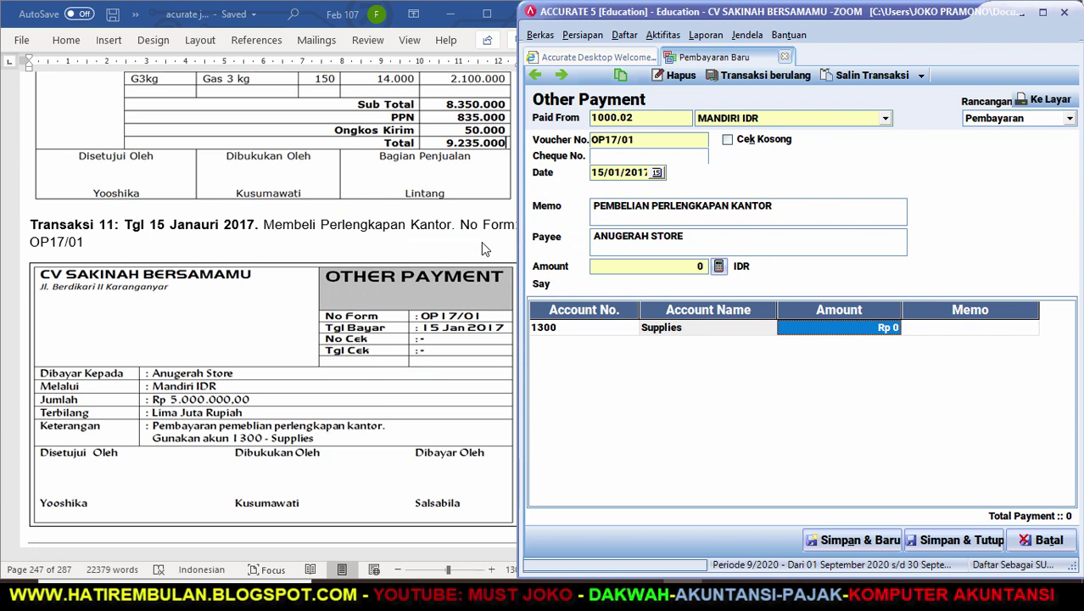
{"action": "type", "text": "5000000"}
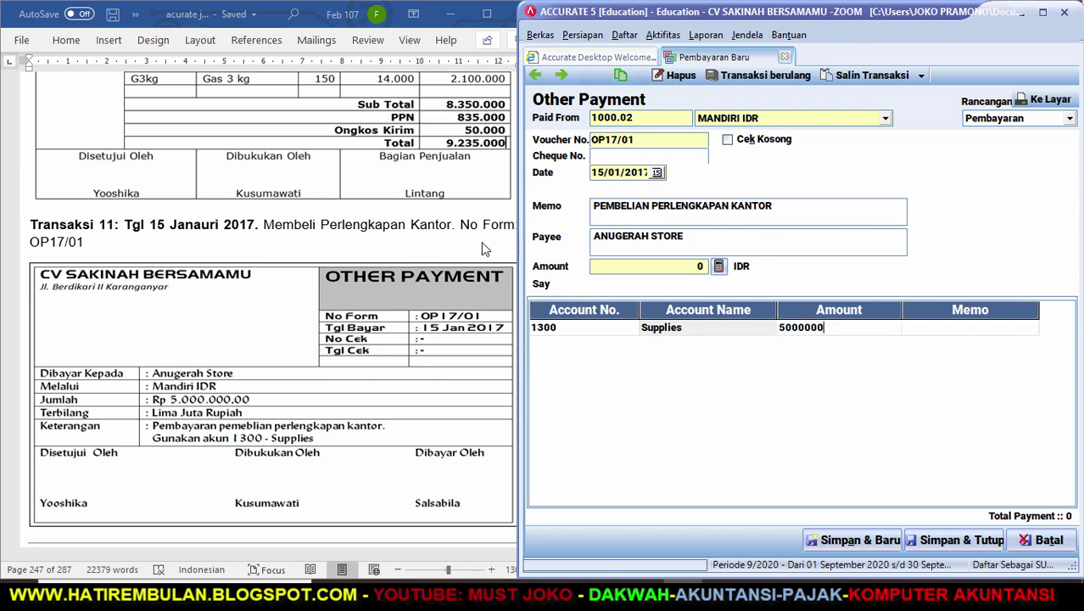
{"action": "key", "text": "Return"}
{"action": "key", "text": "Up"}
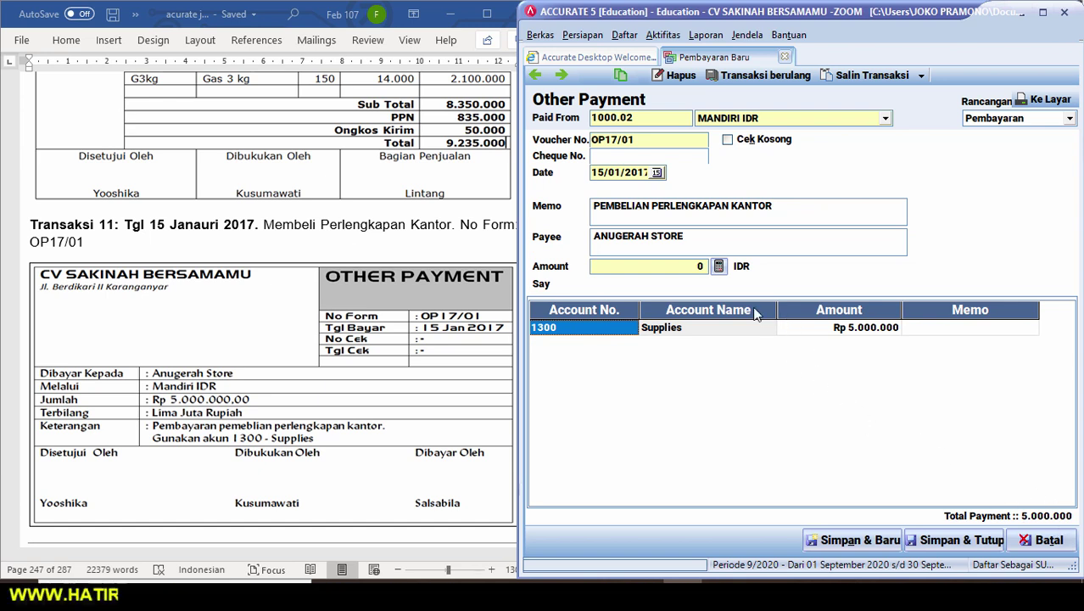
Fill the payment amount from the line total, then save and close OP17/01.
{"action": "left_click", "coordinate": [718, 267]}
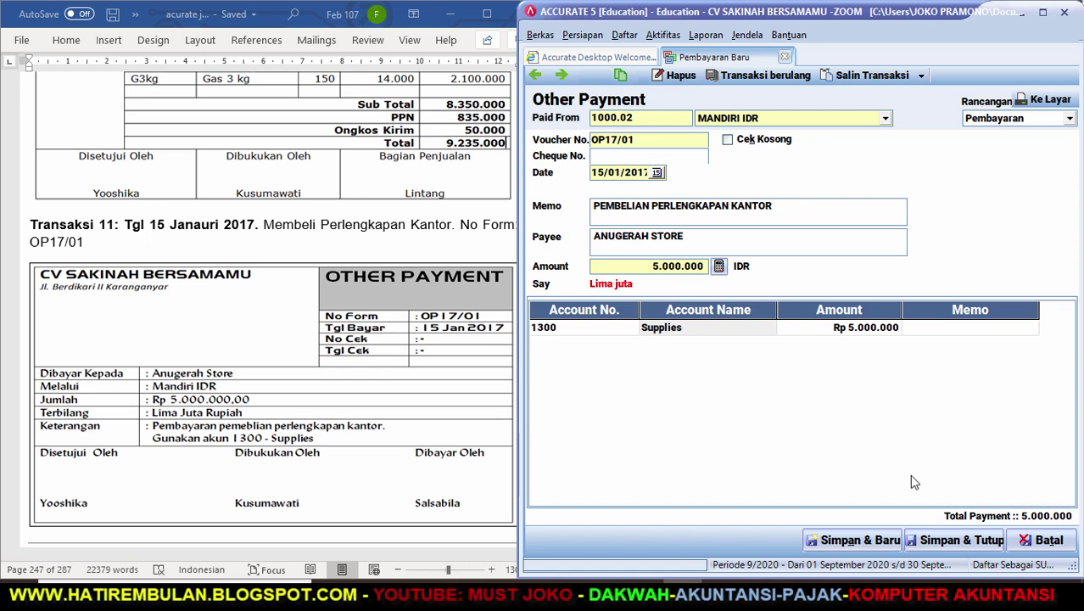
{"action": "left_click", "coordinate": [937, 542]}
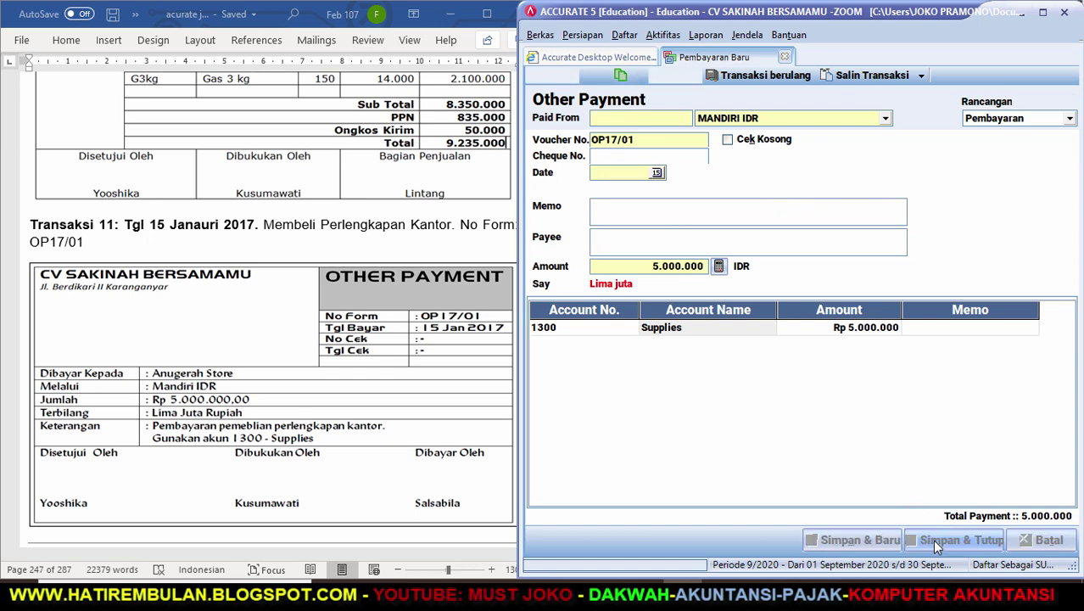
{"action": "left_click", "coordinate": [535, 542]}
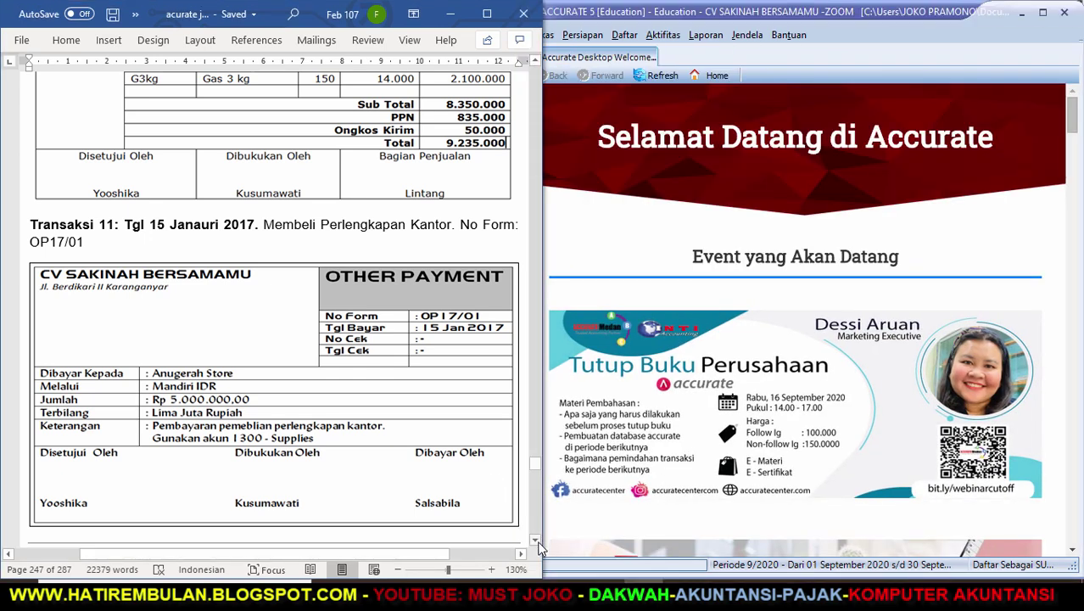
Scroll the Word guide to Transaksi 12's delivery order DO17/02 and invoice SI17/03.
{"action": "scroll", "coordinate": [535, 547], "scroll_direction": "down", "scroll_amount": 5}
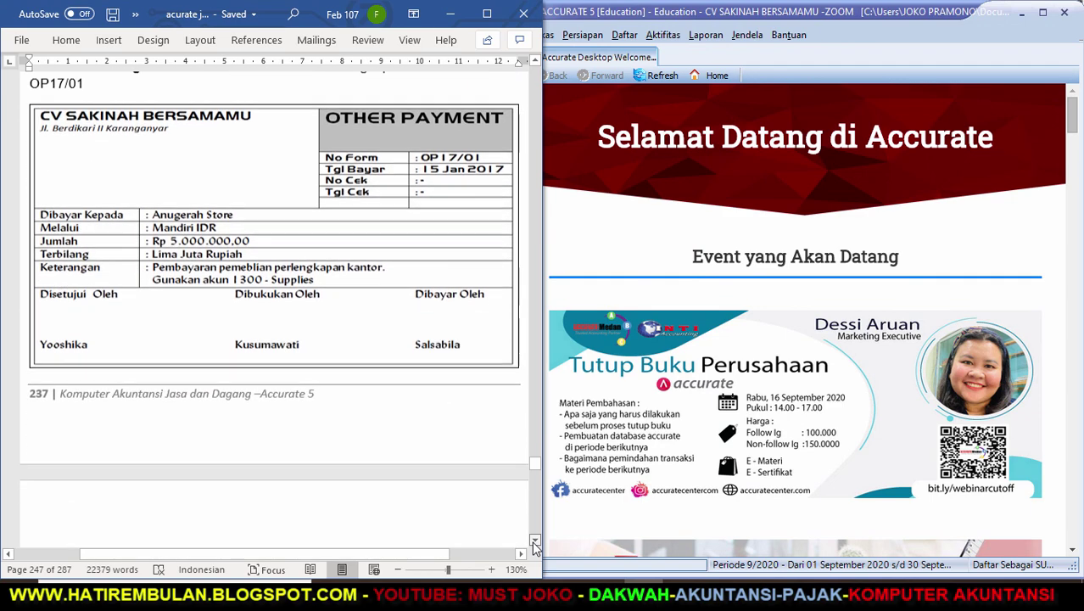
{"action": "scroll", "coordinate": [535, 545], "scroll_direction": "down", "scroll_amount": 6}
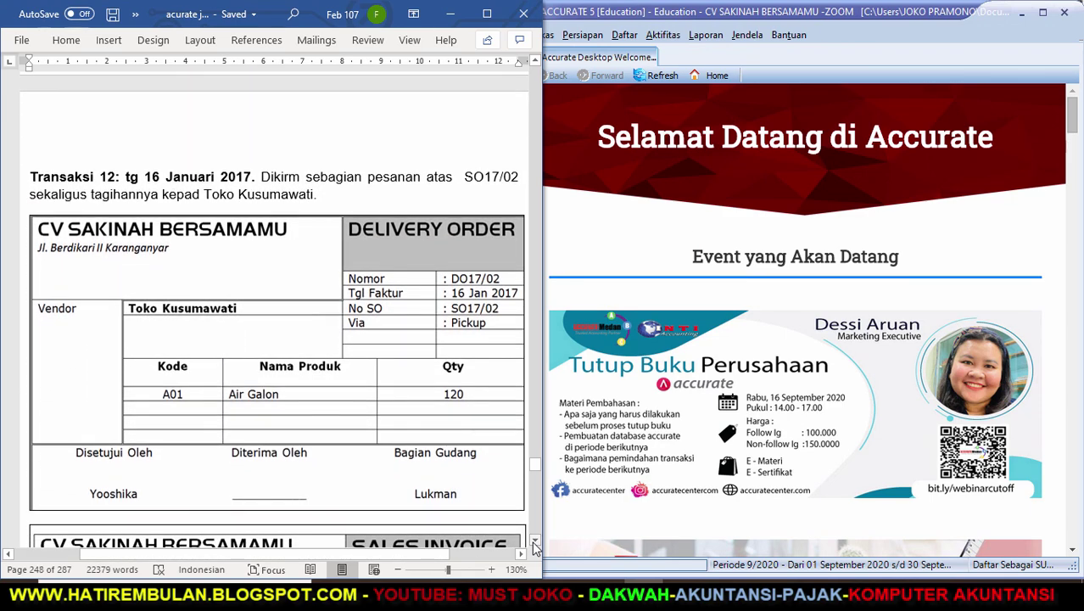
{"action": "scroll", "coordinate": [534, 547], "scroll_direction": "down", "scroll_amount": 2}
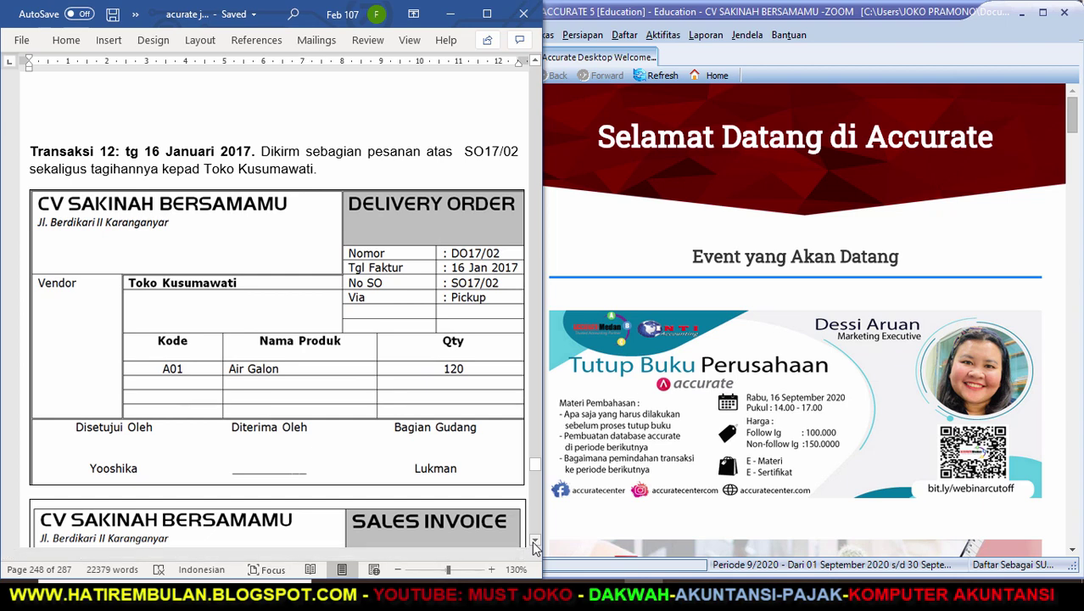
{"action": "scroll", "coordinate": [535, 547], "scroll_direction": "down", "scroll_amount": 5}
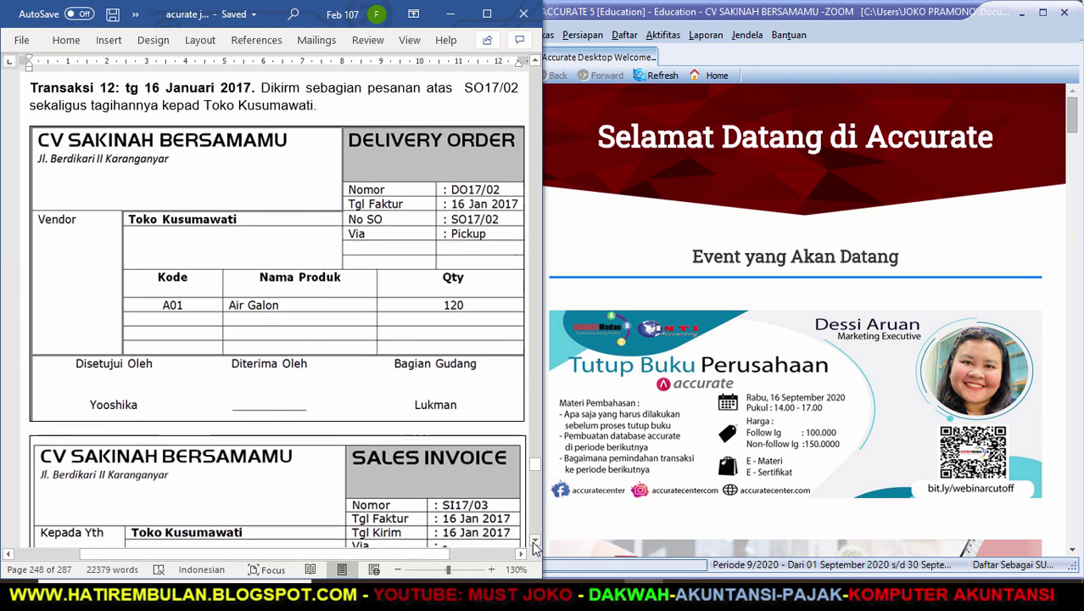
{"action": "scroll", "coordinate": [535, 545], "scroll_direction": "down", "scroll_amount": 2}
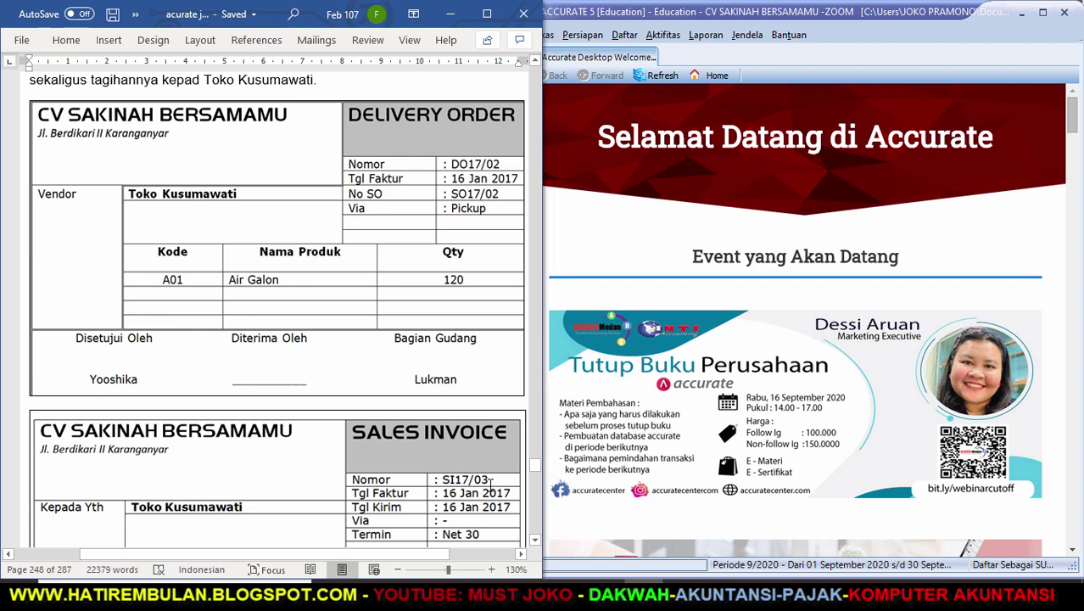
Start a delivery order for TOKO KUSUMAWATI dated 16/01/2017, shipped via PICK UP.
{"action": "left_click", "coordinate": [663, 36]}
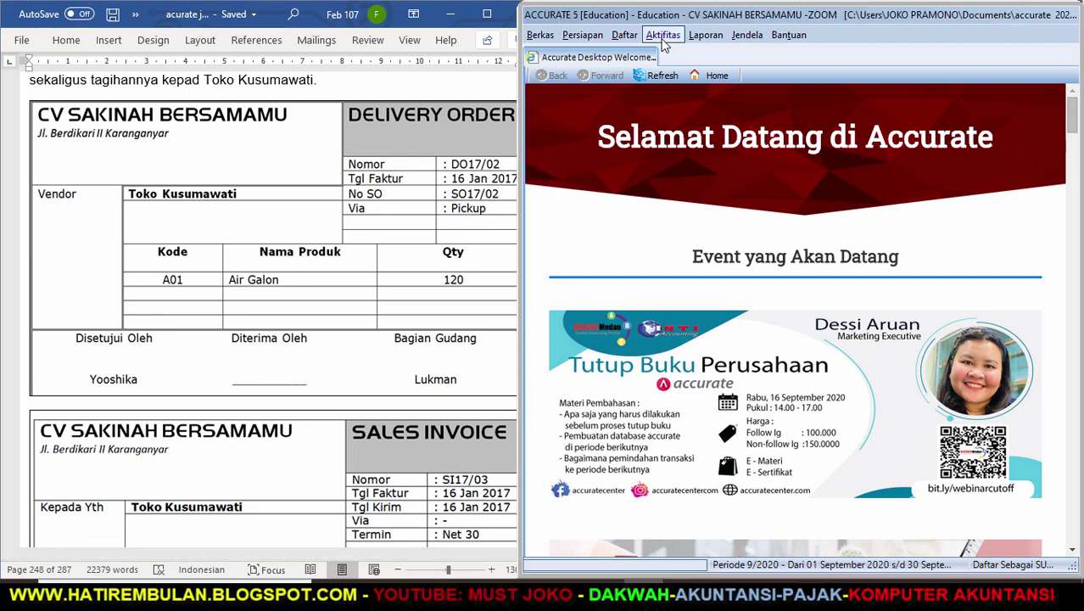
{"action": "mouse_move", "coordinate": [678, 91]}
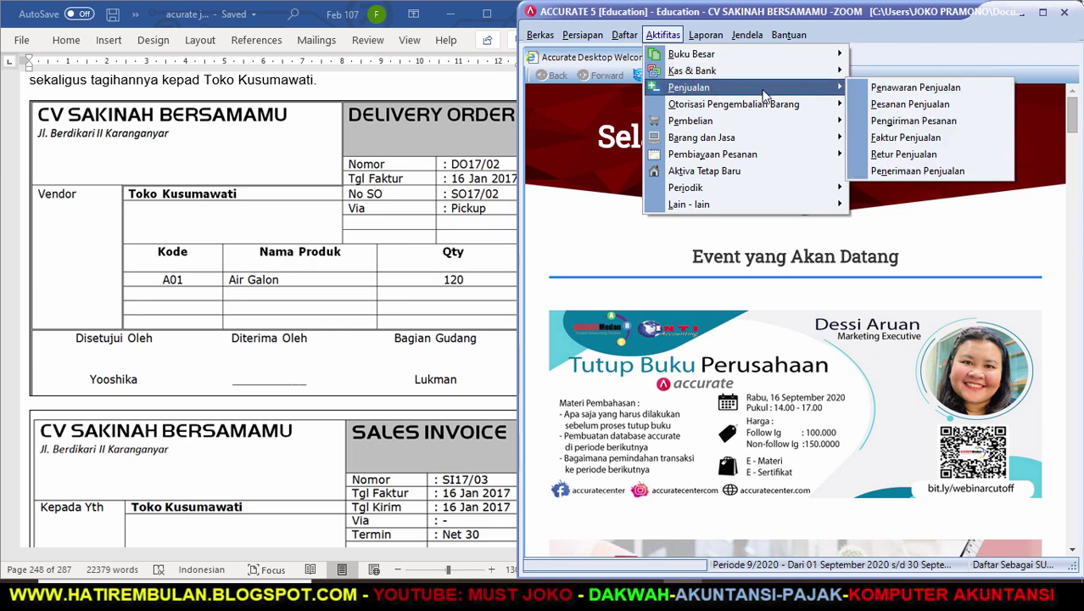
{"action": "left_click", "coordinate": [880, 123]}
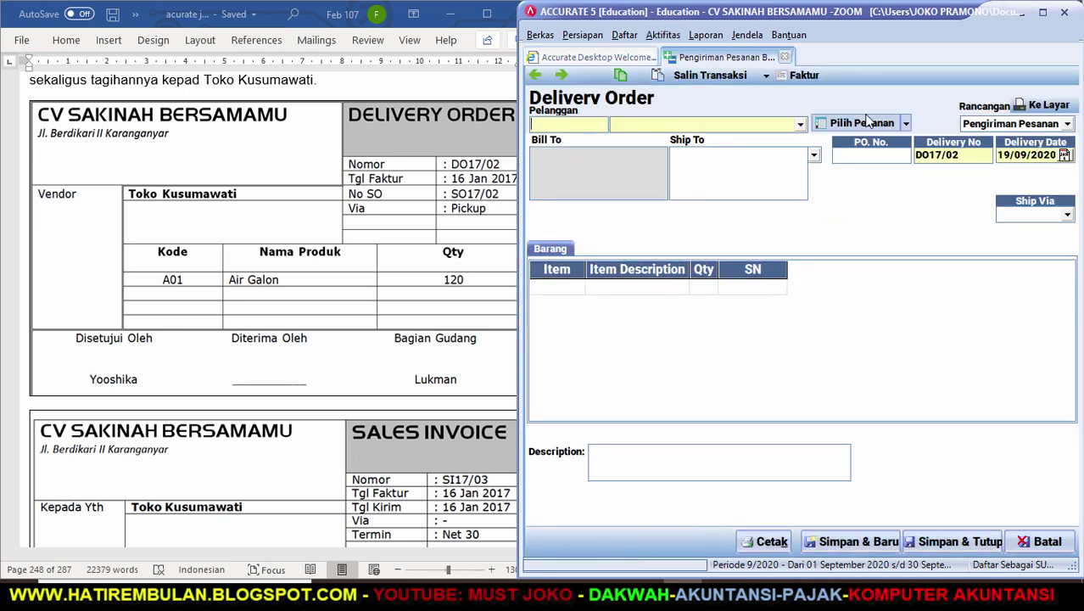
{"action": "left_click", "coordinate": [798, 124]}
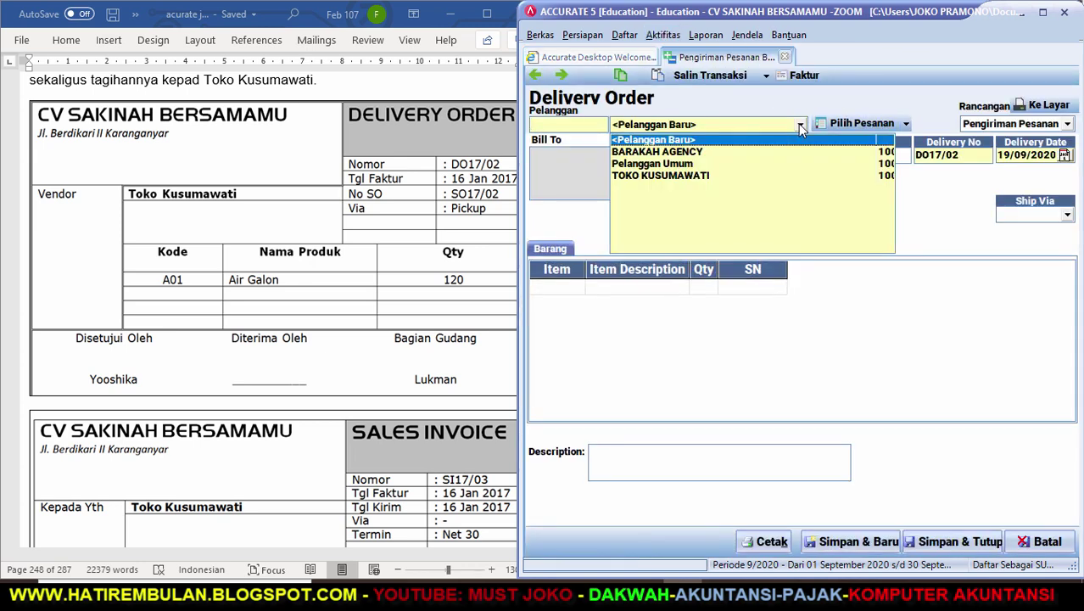
{"action": "left_click", "coordinate": [709, 177]}
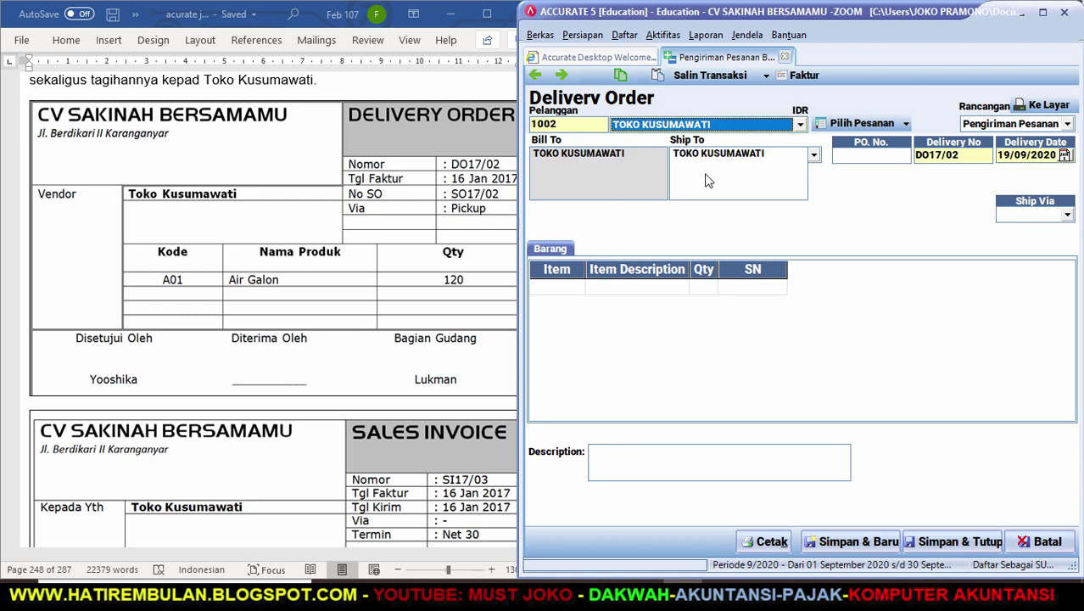
{"action": "left_click", "coordinate": [961, 159]}
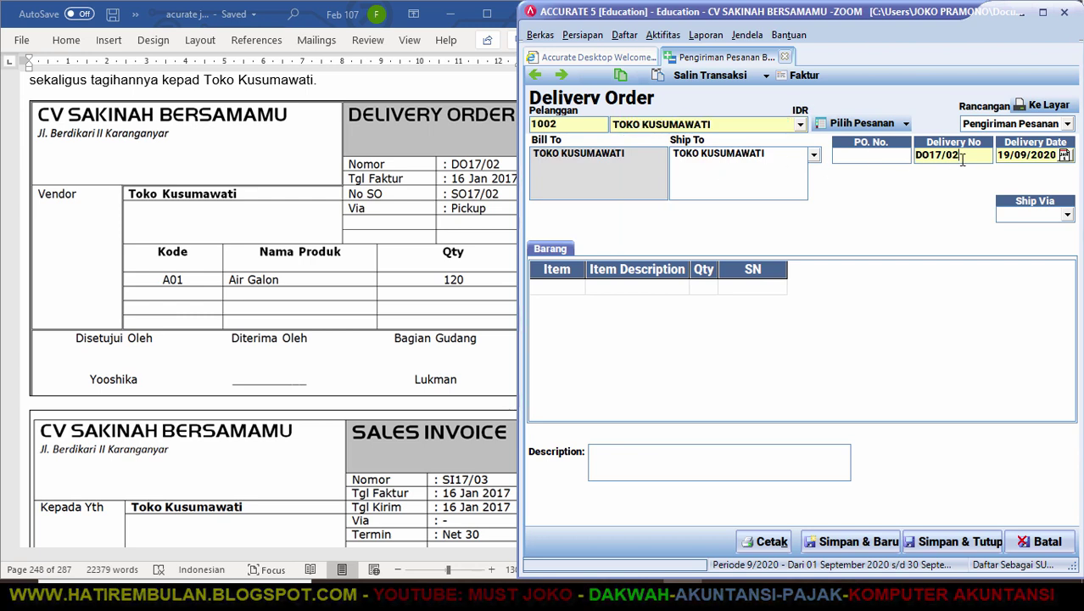
{"action": "key", "text": "Tab"}
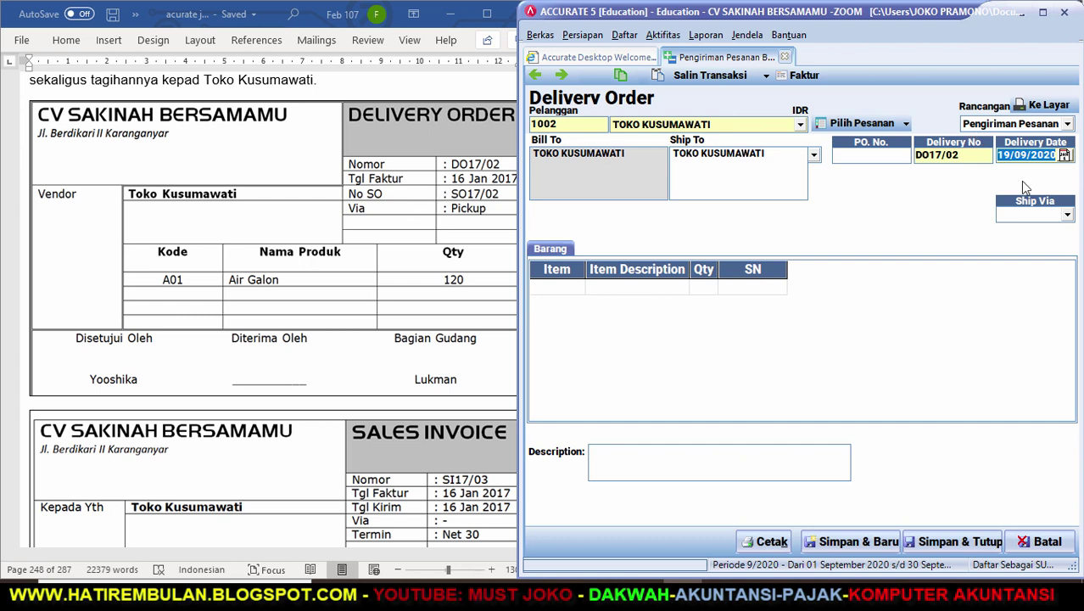
{"action": "type", "text": "16/01/17"}
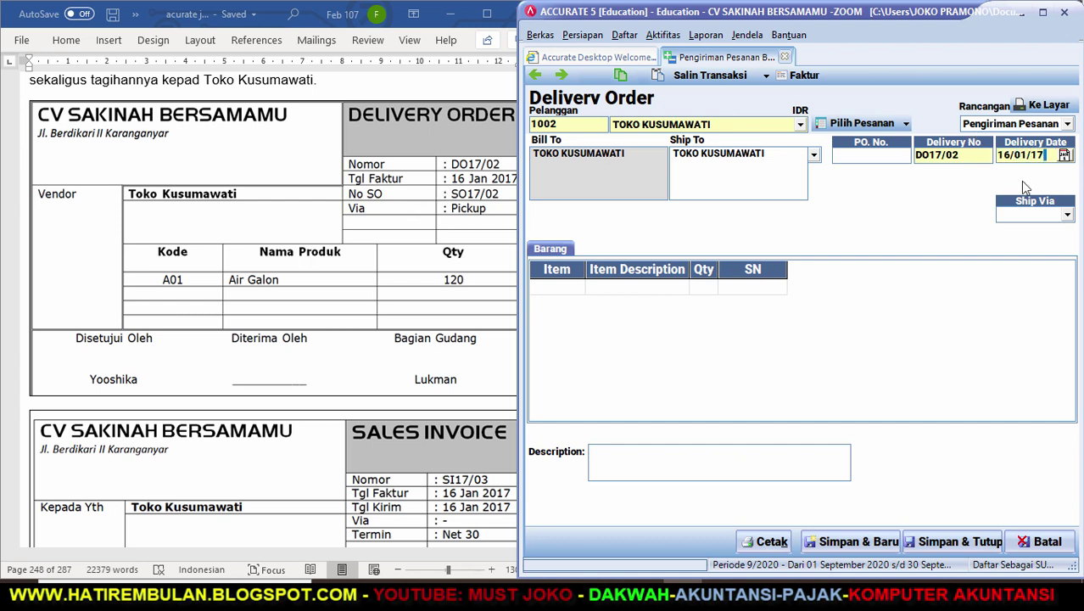
{"action": "left_click", "coordinate": [1067, 215]}
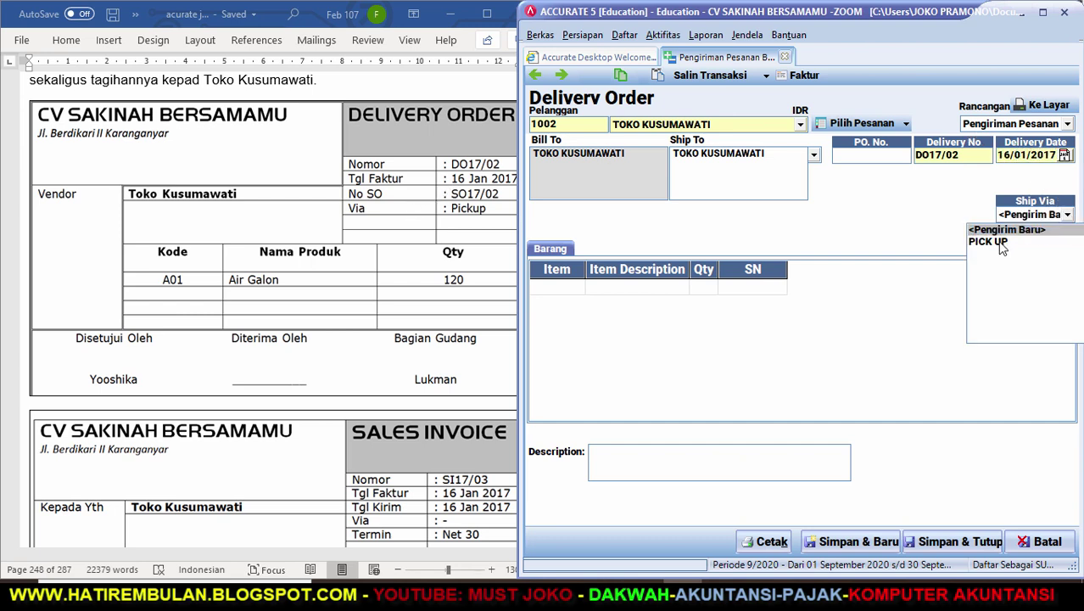
{"action": "left_click", "coordinate": [999, 242]}
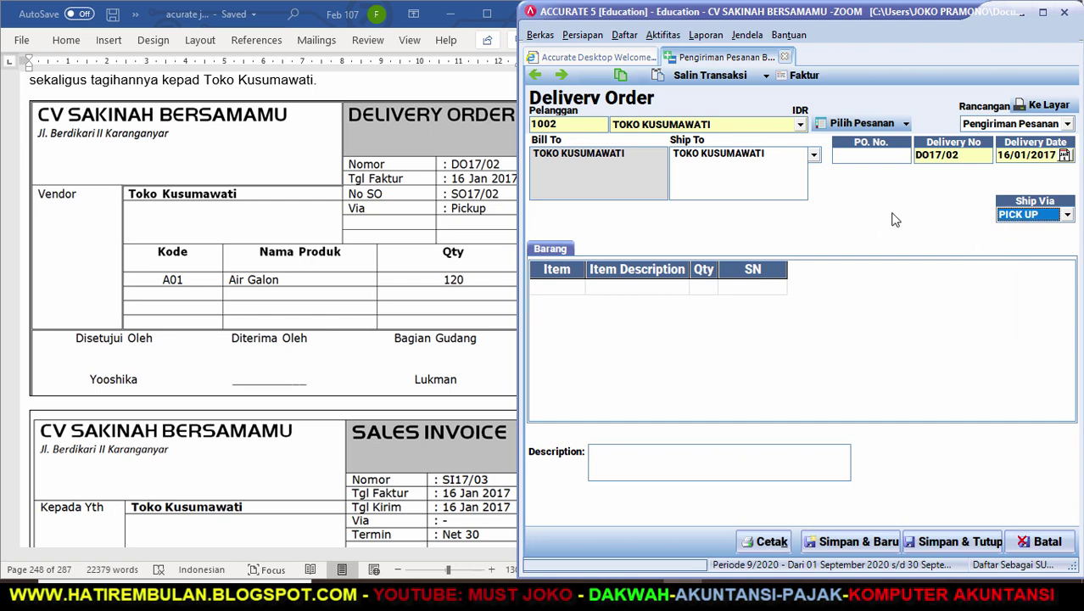
Pull sales order SO17/02 into the delivery and set the Air Galon quantity to 120.
{"action": "left_click", "coordinate": [858, 124]}
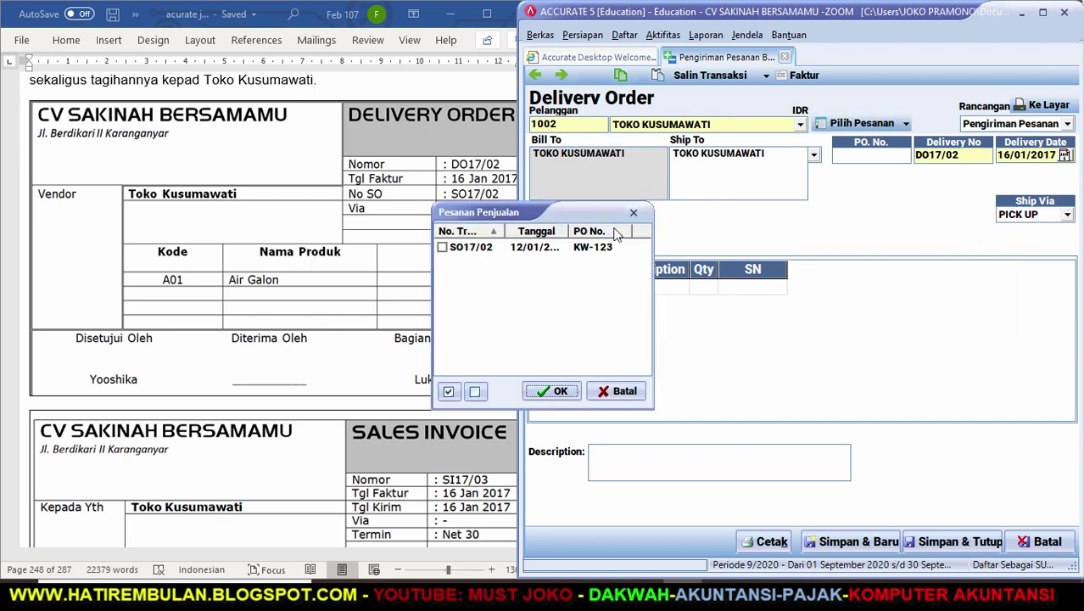
{"action": "left_click", "coordinate": [442, 248]}
{"action": "left_click", "coordinate": [554, 391]}
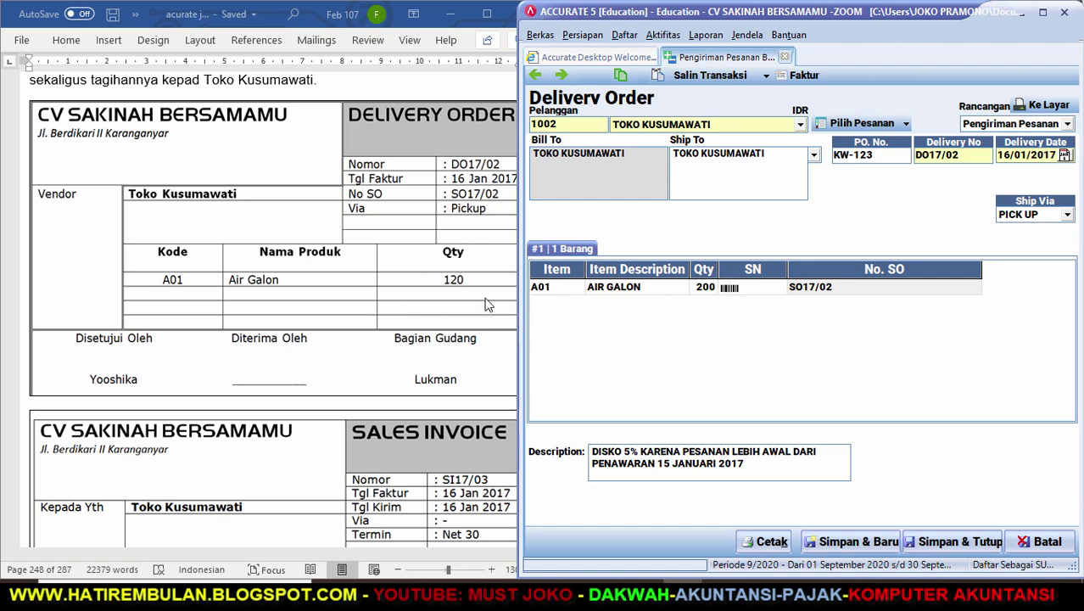
{"action": "left_click", "coordinate": [703, 289]}
{"action": "type", "text": "120"}
{"action": "left_click", "coordinate": [817, 293]}
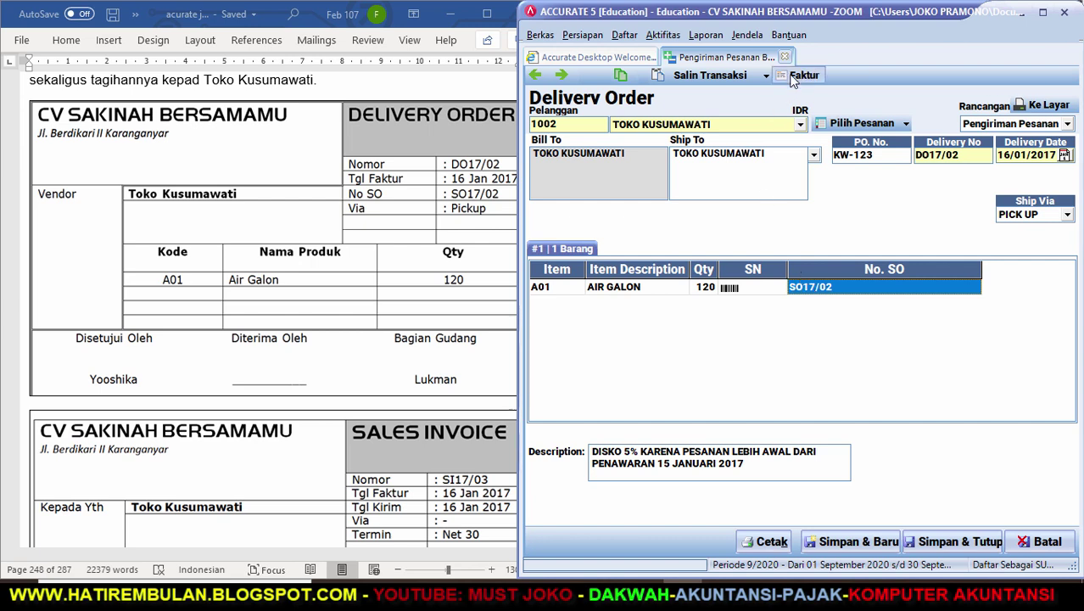
Turn the delivery into sales invoice SI17/03 and check its figures against the guide.
{"action": "left_click", "coordinate": [812, 76]}
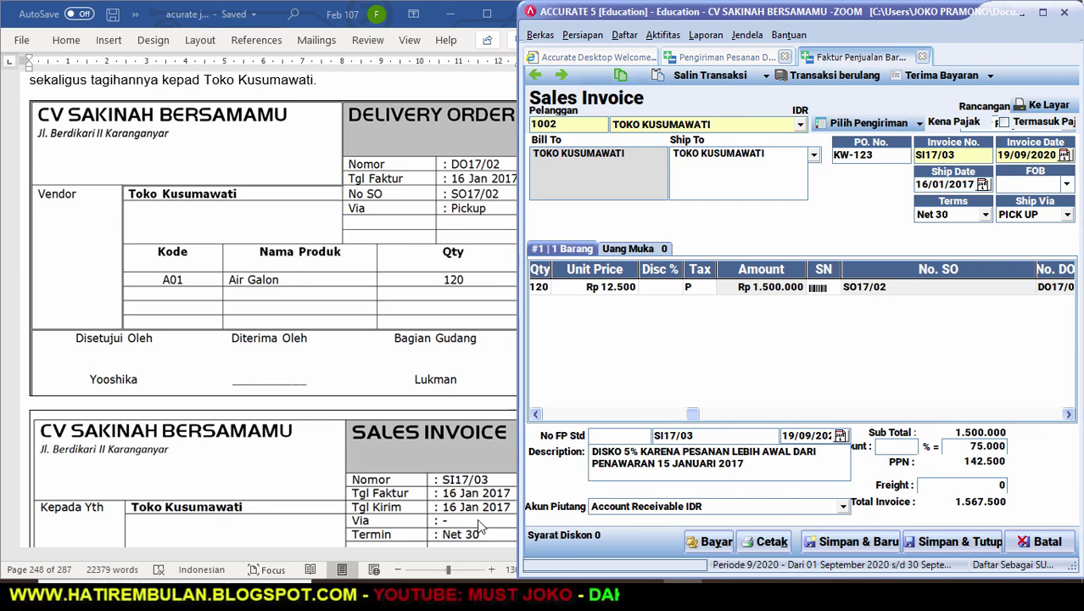
{"action": "left_click", "coordinate": [478, 527]}
{"action": "scroll", "coordinate": [534, 543], "scroll_direction": "down", "scroll_amount": 4}
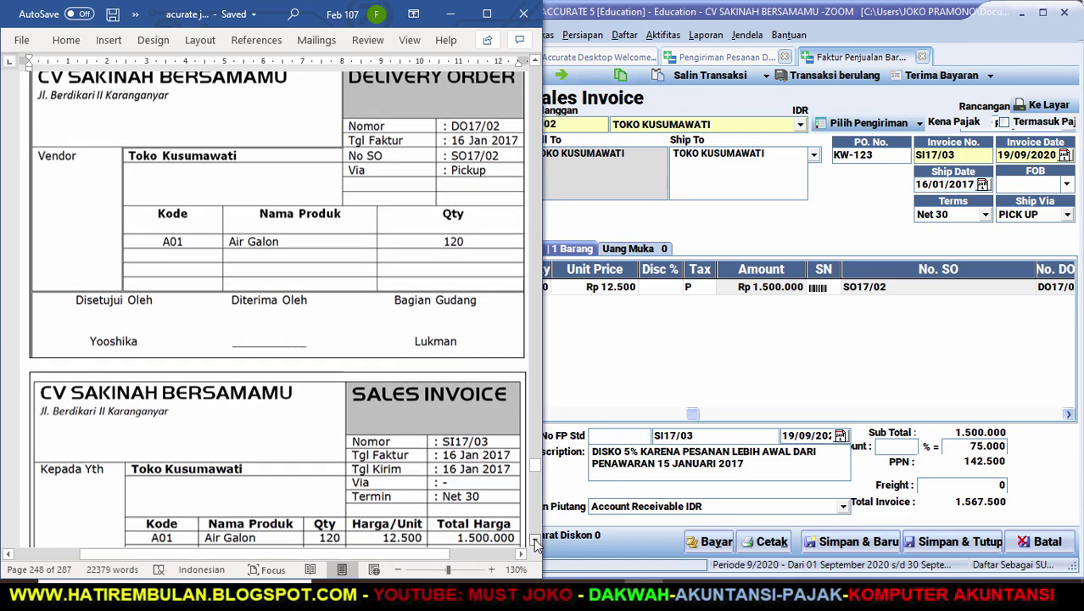
{"action": "scroll", "coordinate": [536, 544], "scroll_direction": "down", "scroll_amount": 1}
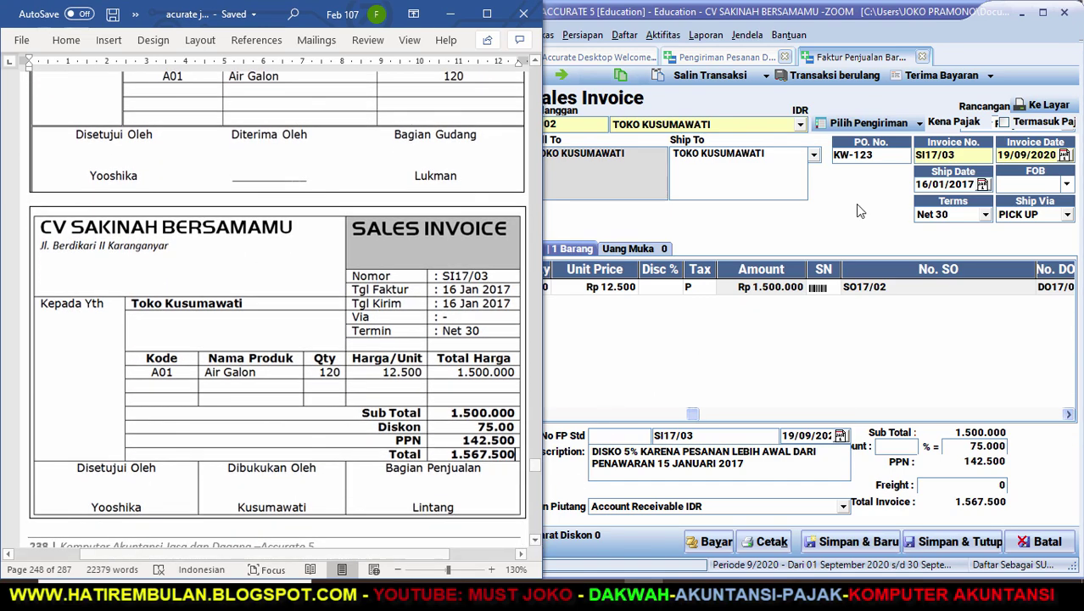
Date the invoice 16/01/2017, then save and close it and delivery order DO17/02.
{"action": "left_click", "coordinate": [967, 157]}
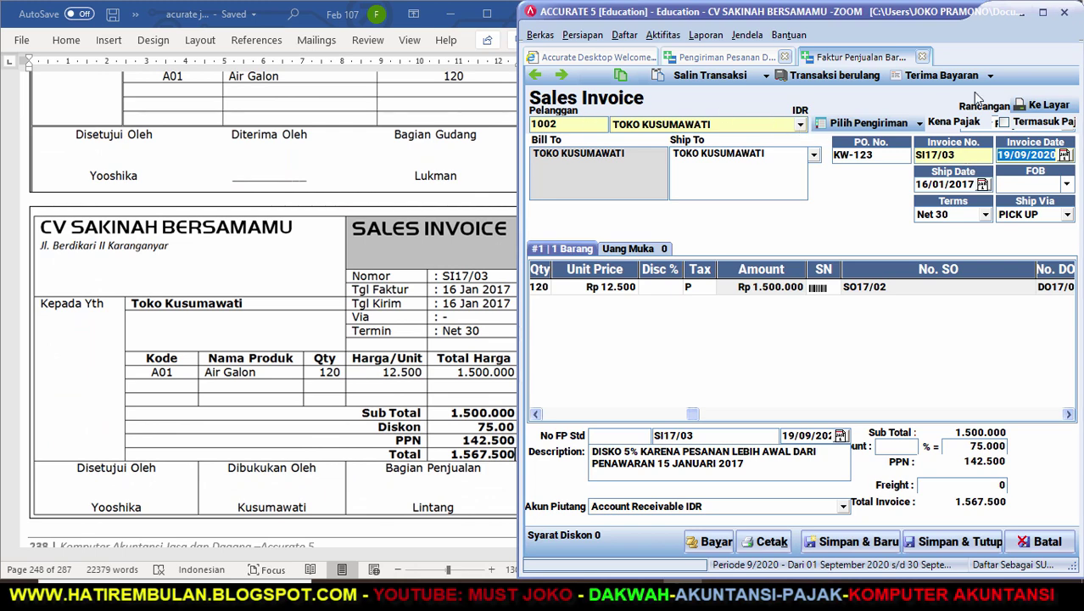
{"action": "type", "text": "16/01/17"}
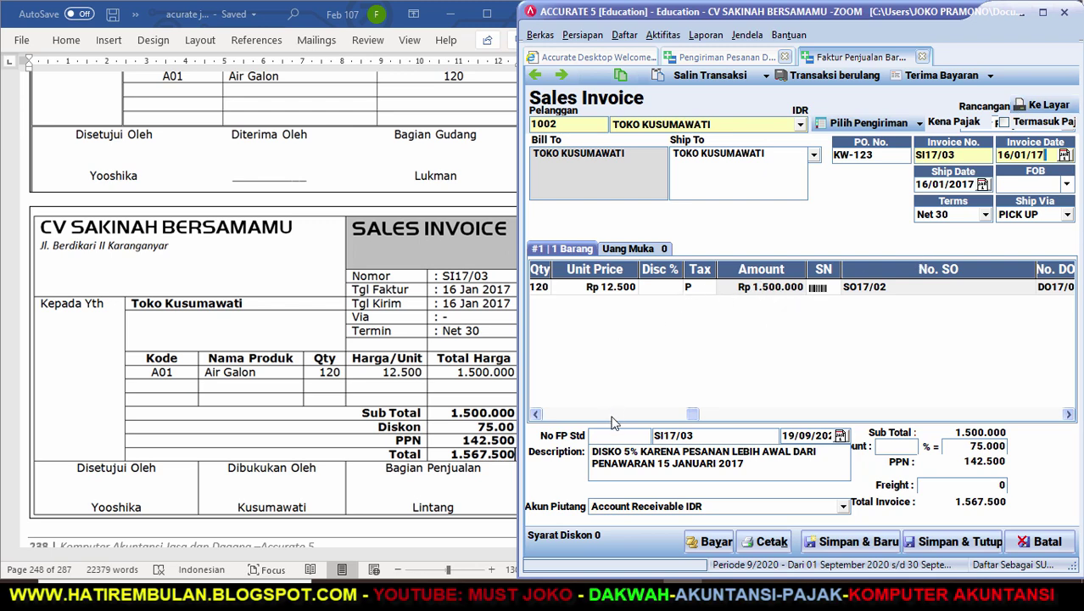
{"action": "left_click", "coordinate": [546, 417]}
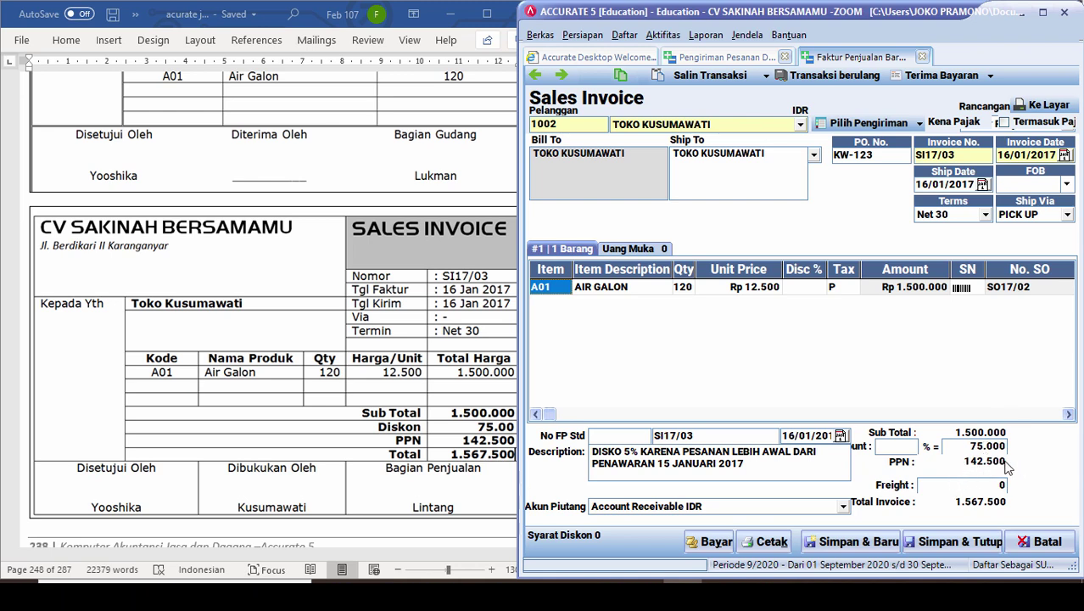
{"action": "left_click", "coordinate": [947, 544]}
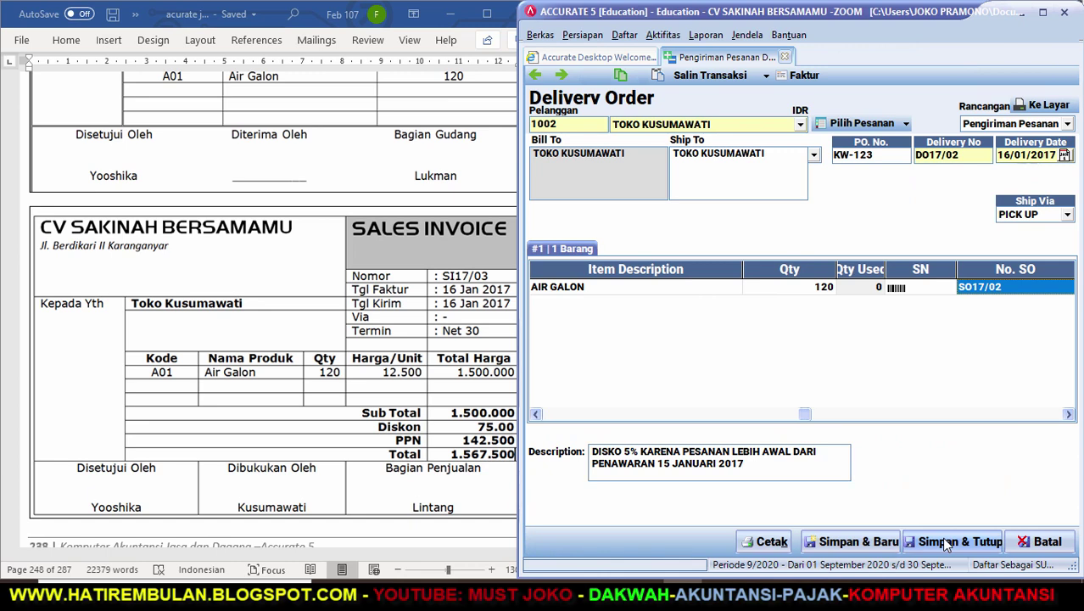
{"action": "left_click", "coordinate": [946, 544]}
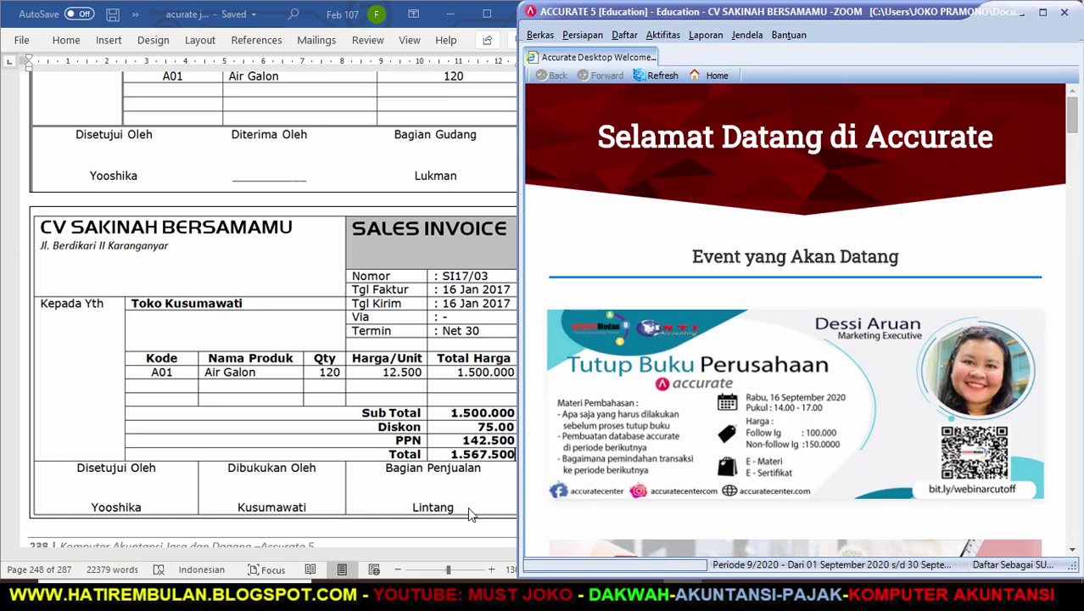
Bring Word forward and scroll to Transaksi 13's purchase orders PO17/01 and PO17/02.
{"action": "left_click", "coordinate": [472, 514]}
{"action": "left_click", "coordinate": [534, 543]}
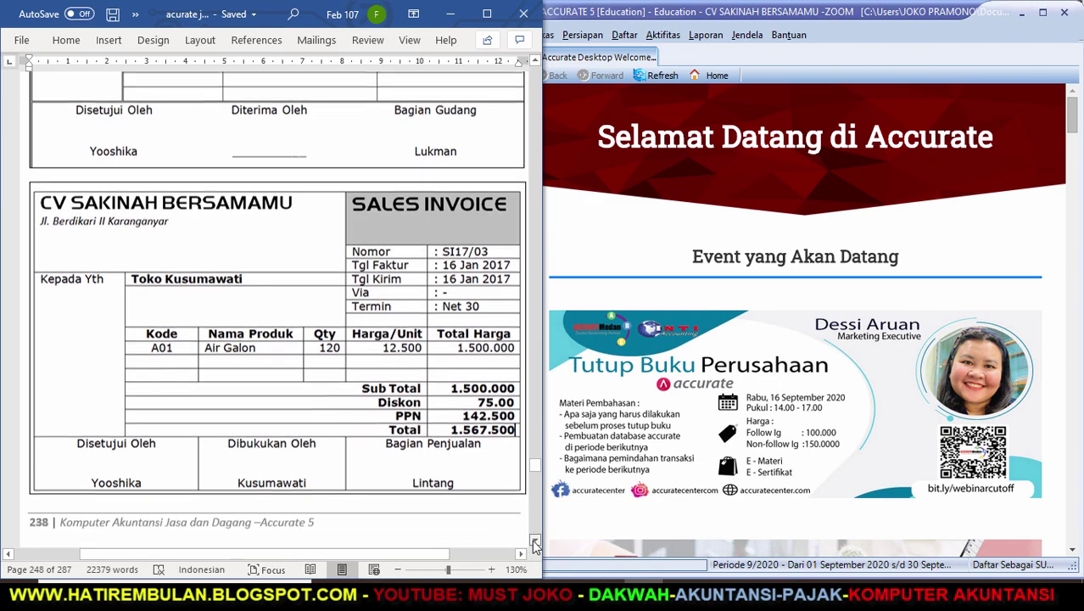
{"action": "left_click_drag", "start_coordinate": [534, 542], "coordinate": [534, 543]}
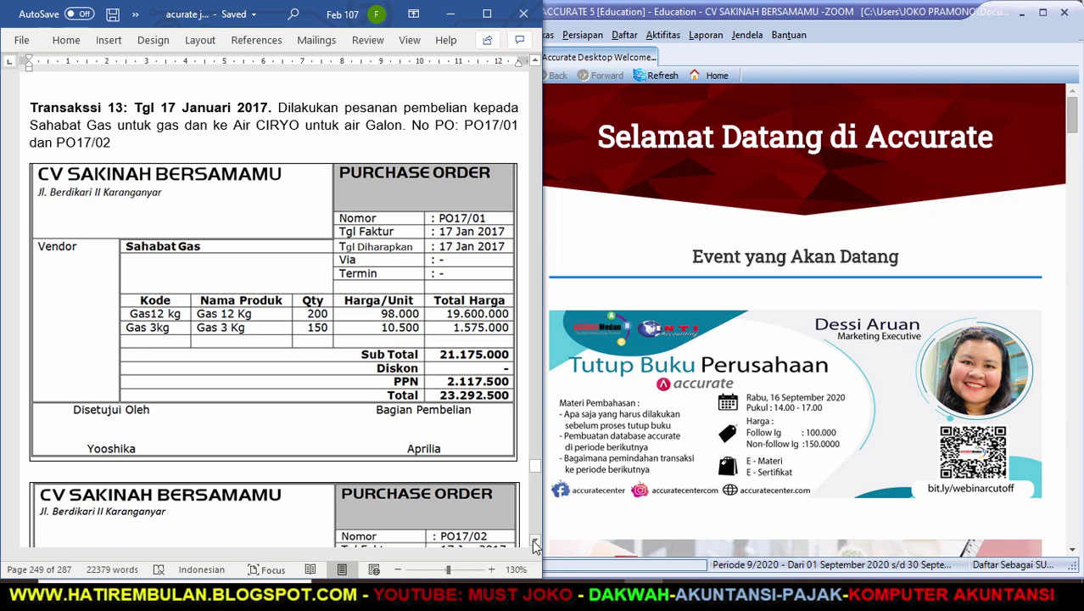
{"action": "left_click", "coordinate": [536, 543]}
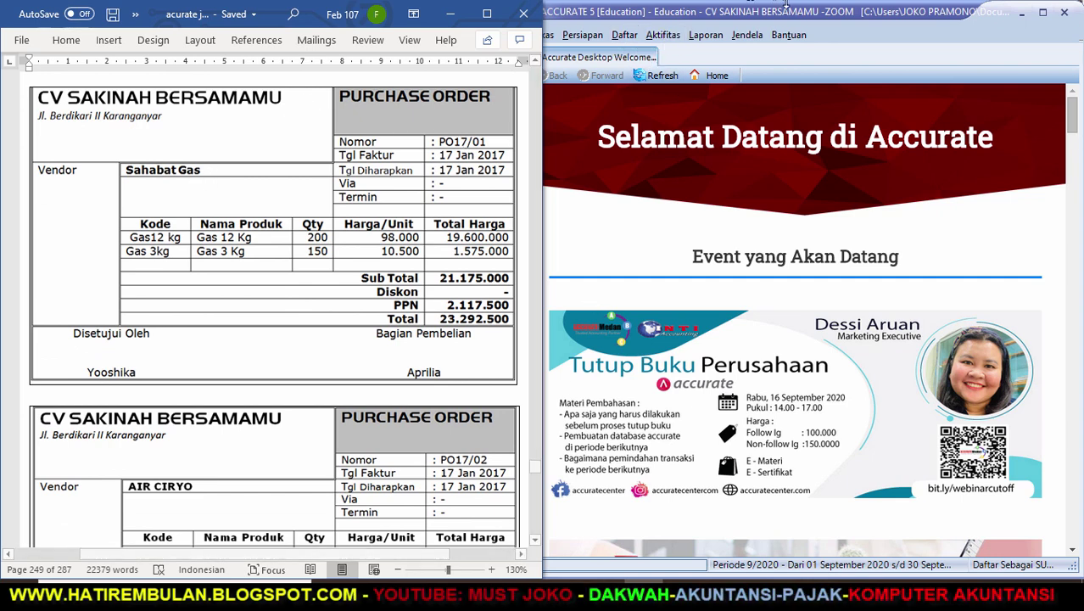
Start a new purchase order for vendor SAHABAT GAS.
{"action": "left_click", "coordinate": [663, 38]}
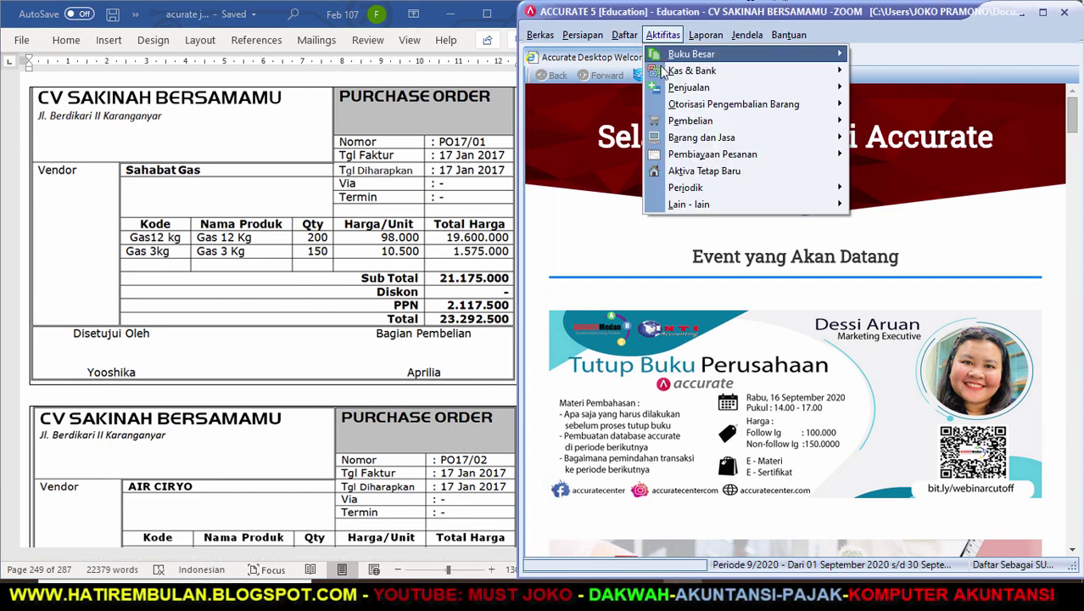
{"action": "mouse_move", "coordinate": [690, 125]}
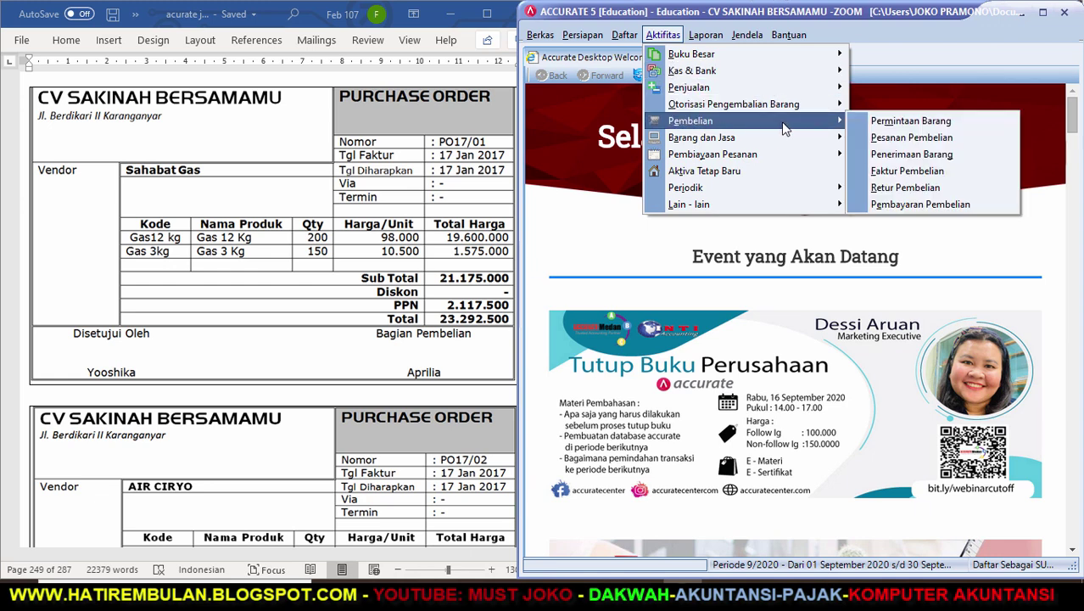
{"action": "left_click", "coordinate": [871, 139]}
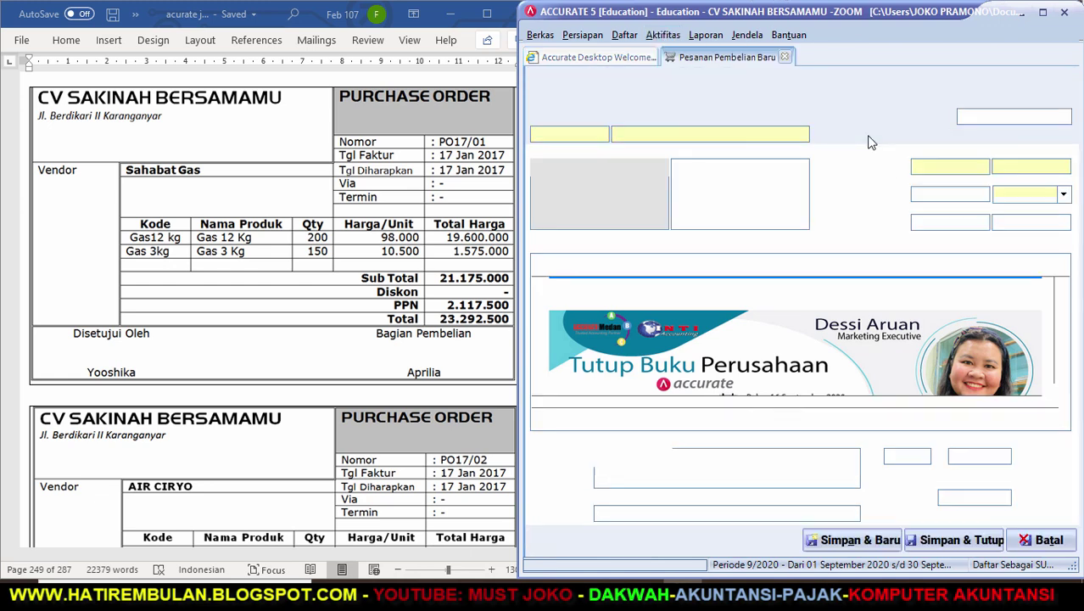
{"action": "left_click", "coordinate": [678, 135]}
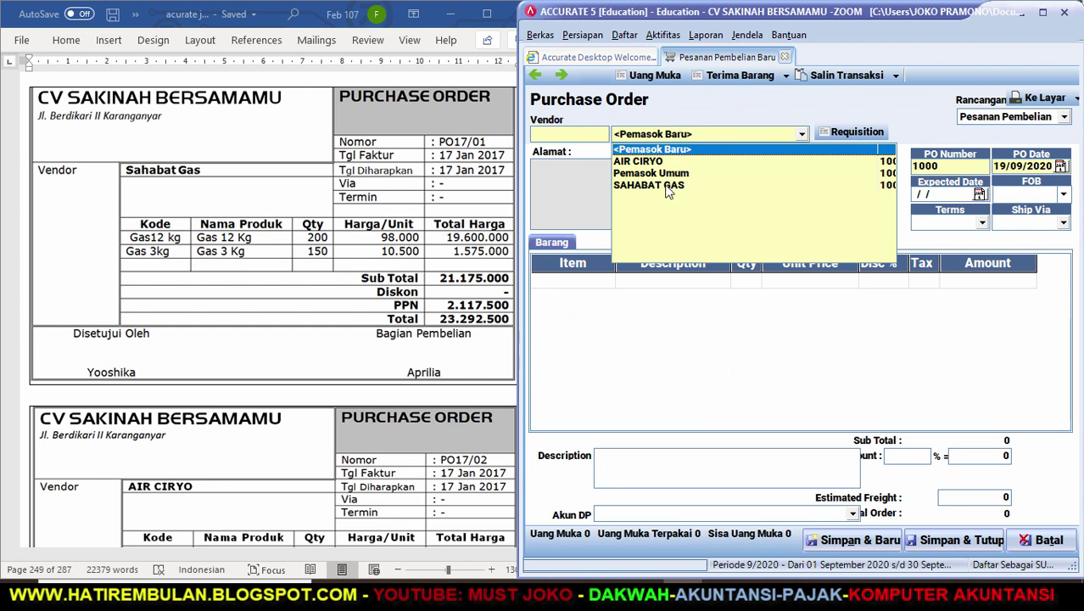
{"action": "left_click", "coordinate": [667, 188]}
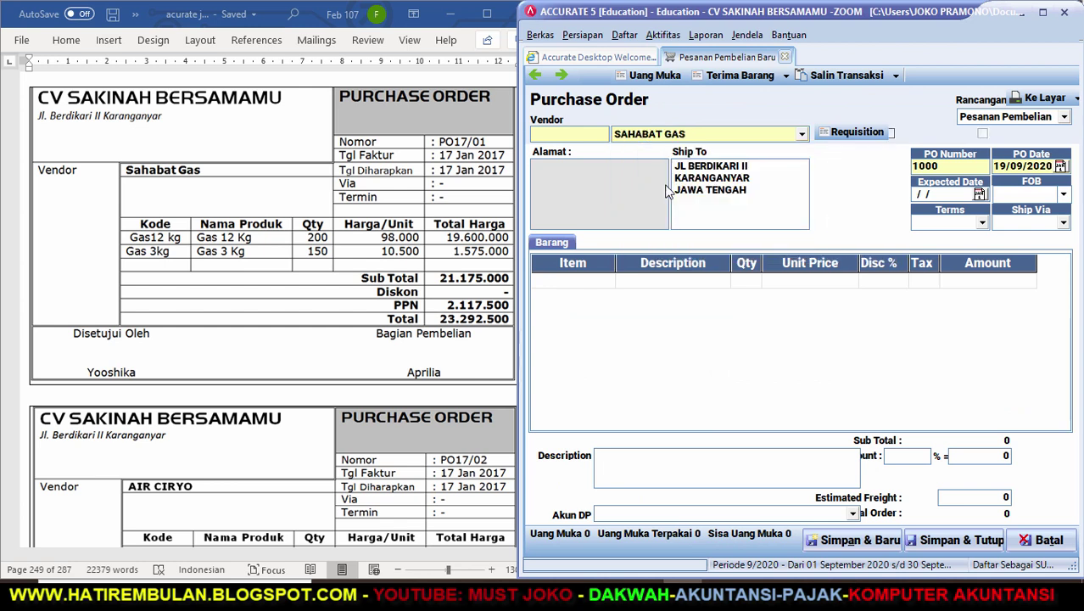
Number the order PO17/01 with order and expected dates of 17/01/2017.
{"action": "left_click", "coordinate": [941, 166]}
{"action": "key", "text": "BackSpace"}
{"action": "key", "text": "BackSpace"}
{"action": "key", "text": "BackSpace"}
{"action": "key", "text": "BackSpace"}
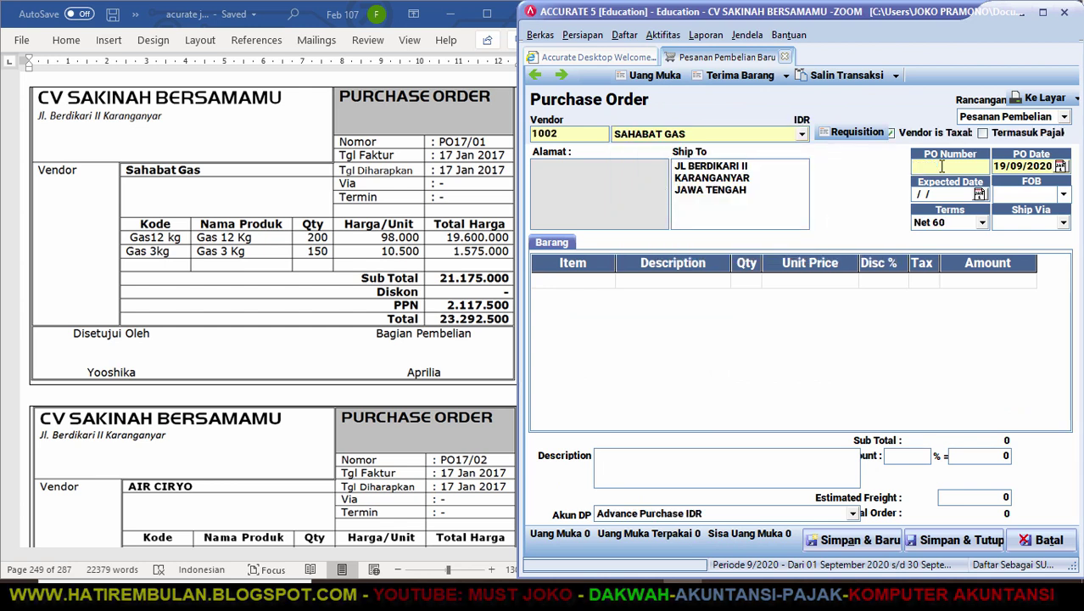
{"action": "type", "text": "PO/"}
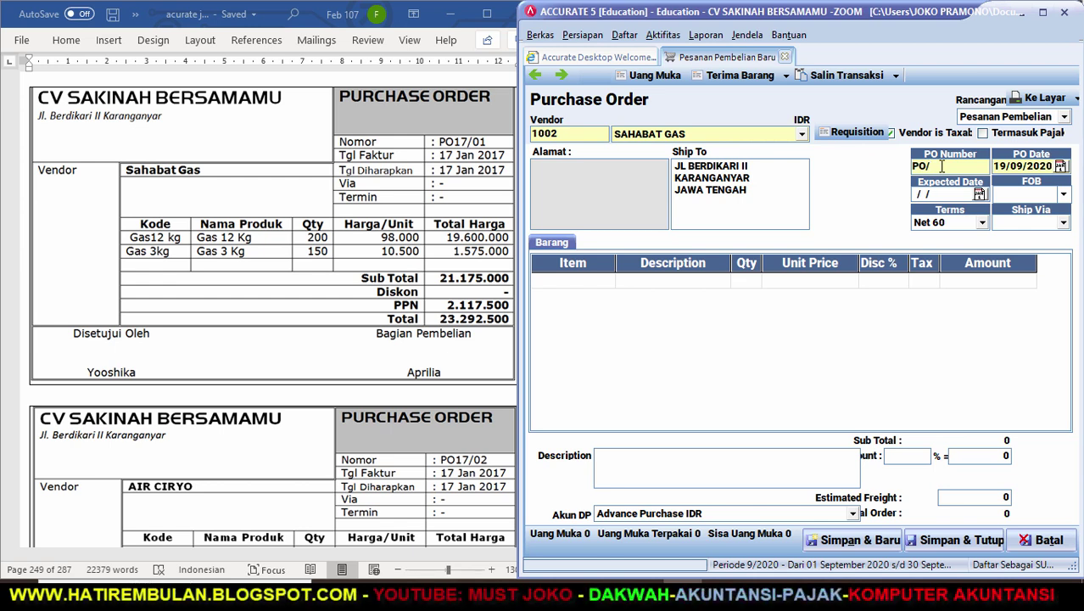
{"action": "key", "text": "BackSpace"}
{"action": "type", "text": "17/01"}
{"action": "key", "text": "Tab"}
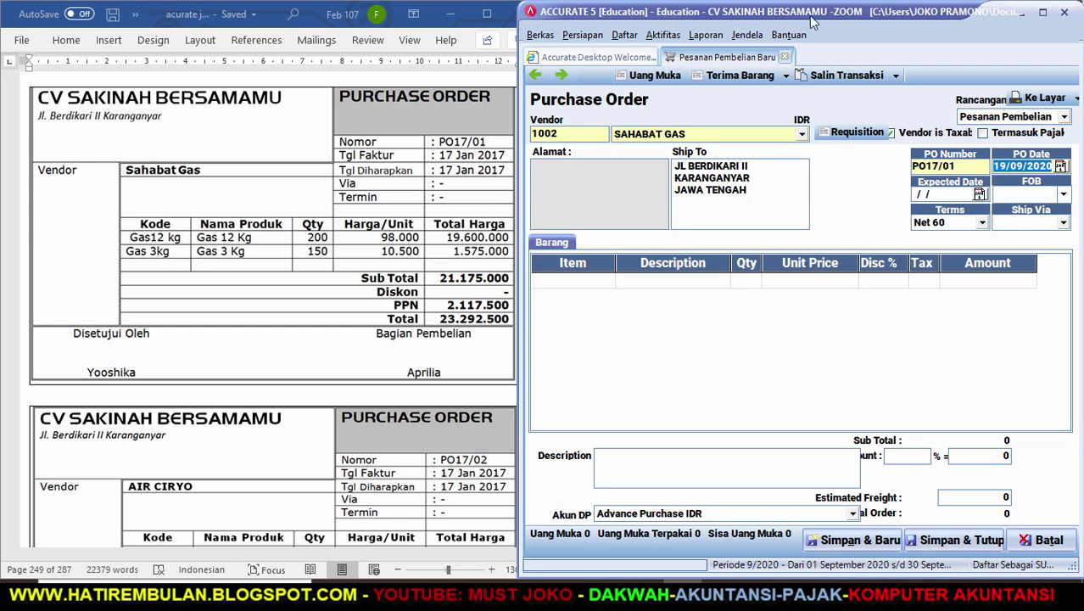
{"action": "type", "text": "17/01/17"}
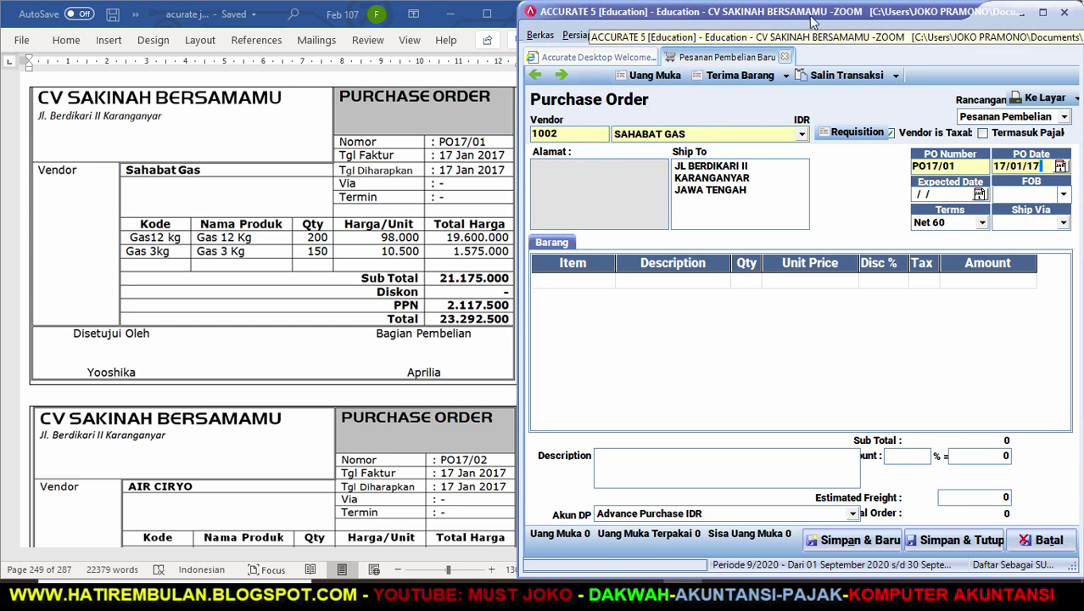
{"action": "key", "text": "Tab"}
{"action": "type", "text": "1"}
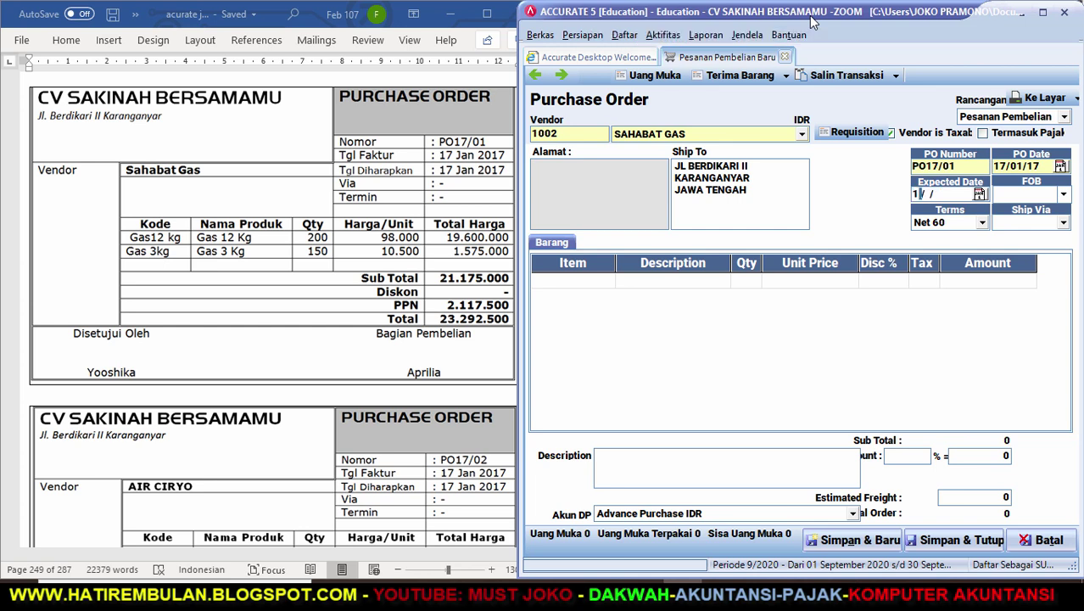
{"action": "type", "text": "7/01"}
Add 200 GAS 12 KG at 98.000 as the first item line.
{"action": "left_click", "coordinate": [608, 288]}
{"action": "key", "text": "Return"}
{"action": "key", "text": "Return"}
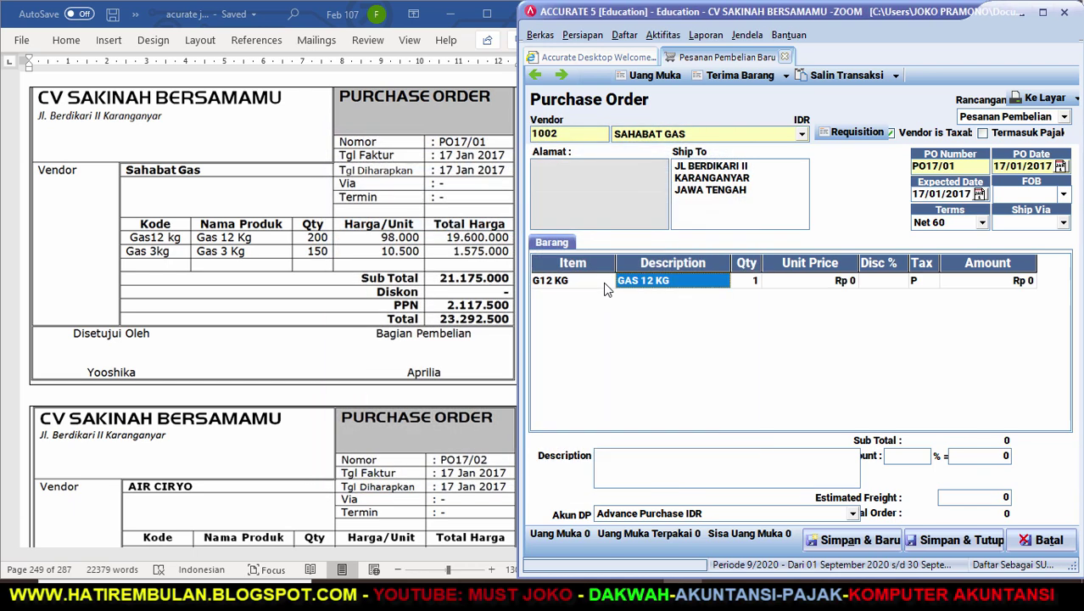
{"action": "key", "text": "Return"}
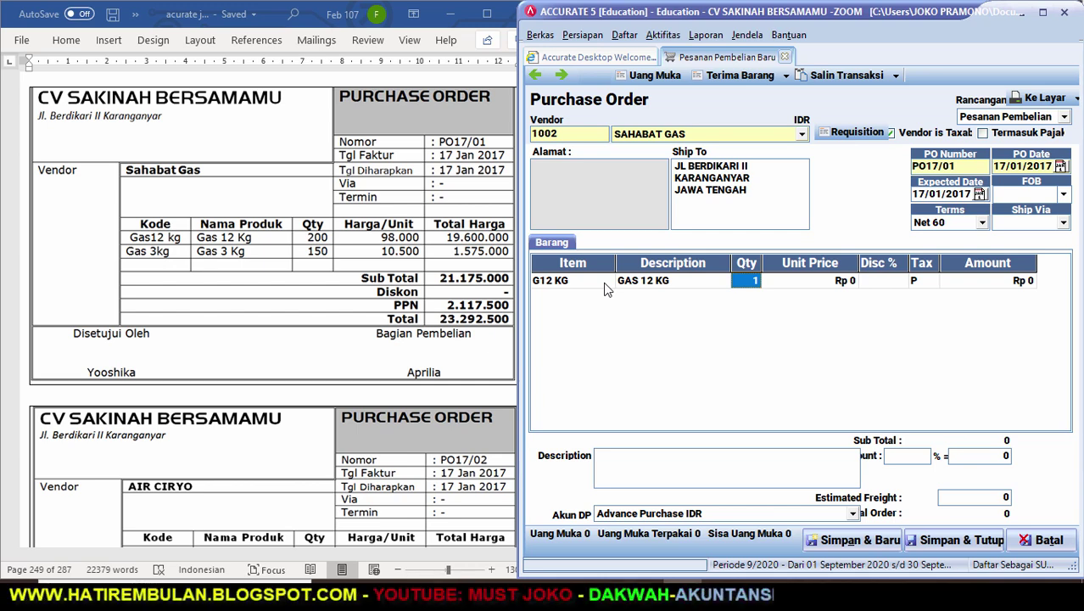
{"action": "type", "text": "200"}
{"action": "key", "text": "Return"}
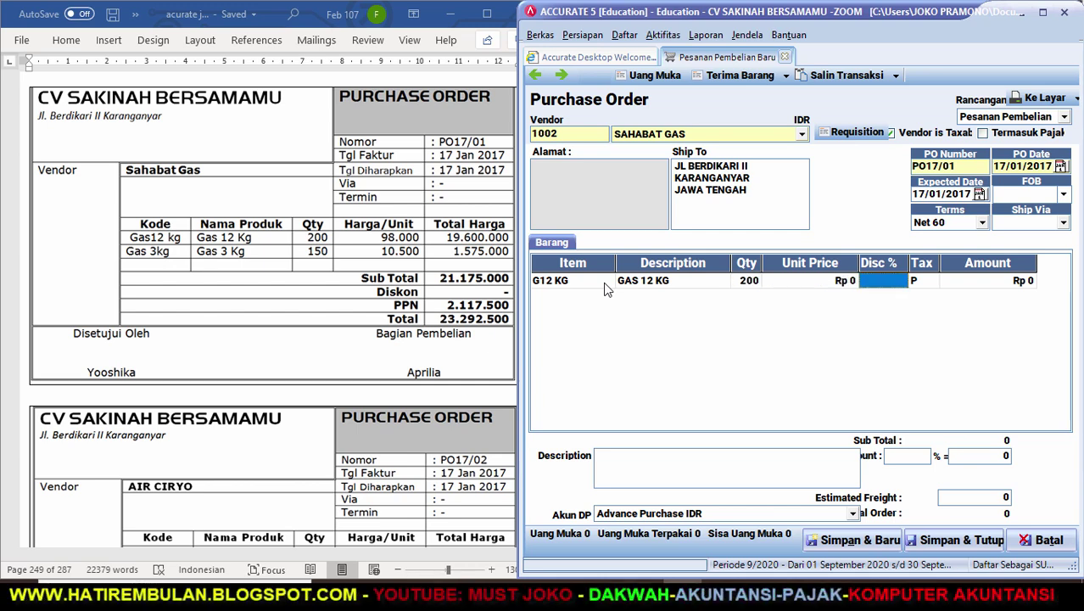
{"action": "key", "text": "shift+Tab"}
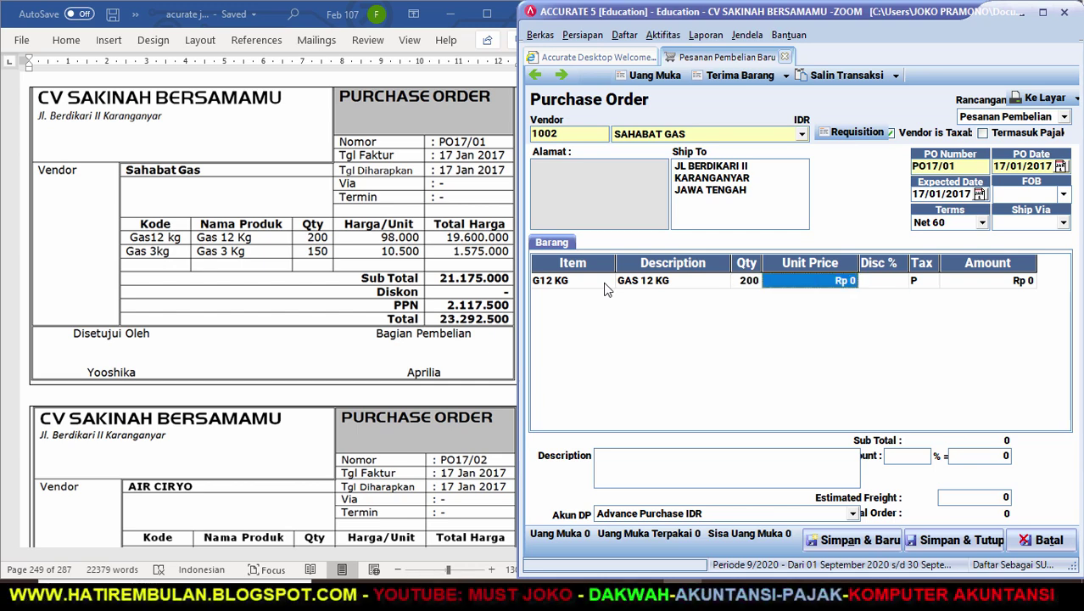
{"action": "type", "text": "98000"}
{"action": "key", "text": "Return"}
{"action": "key", "text": "Return"}
{"action": "key", "text": "Return"}
{"action": "key", "text": "Return"}
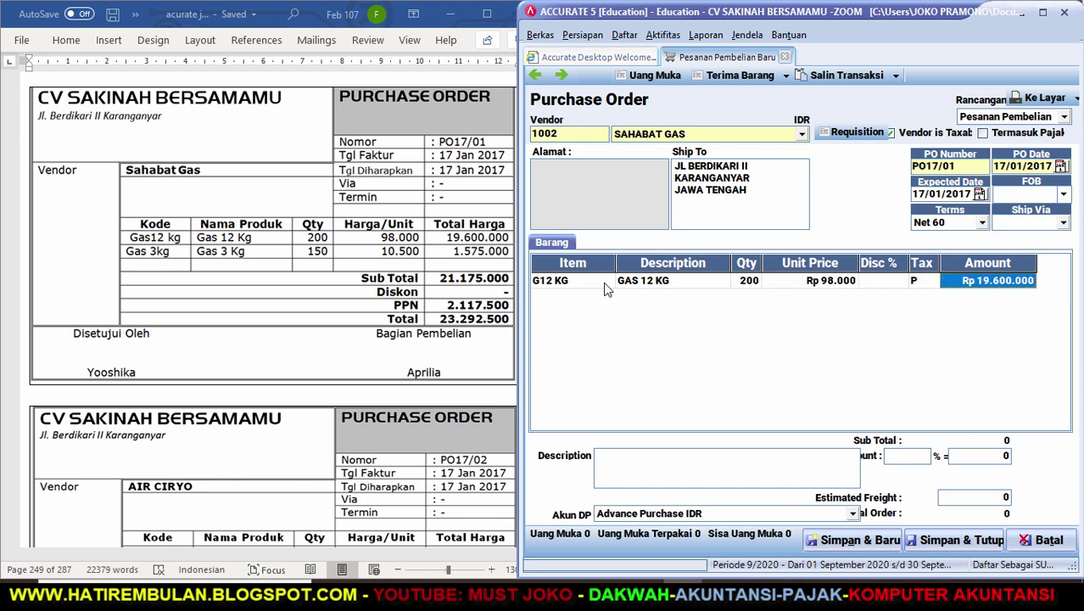
Add 150 GAS 3 KG at 10.500, then save the order and start a new one.
{"action": "type", "text": "G"}
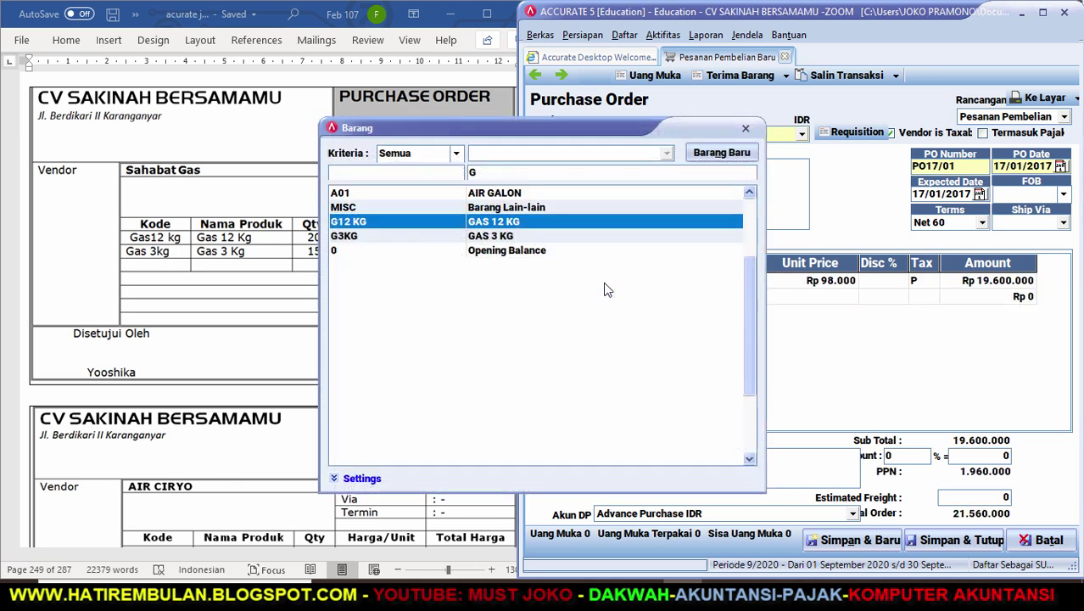
{"action": "key", "text": "Down"}
{"action": "key", "text": "Return"}
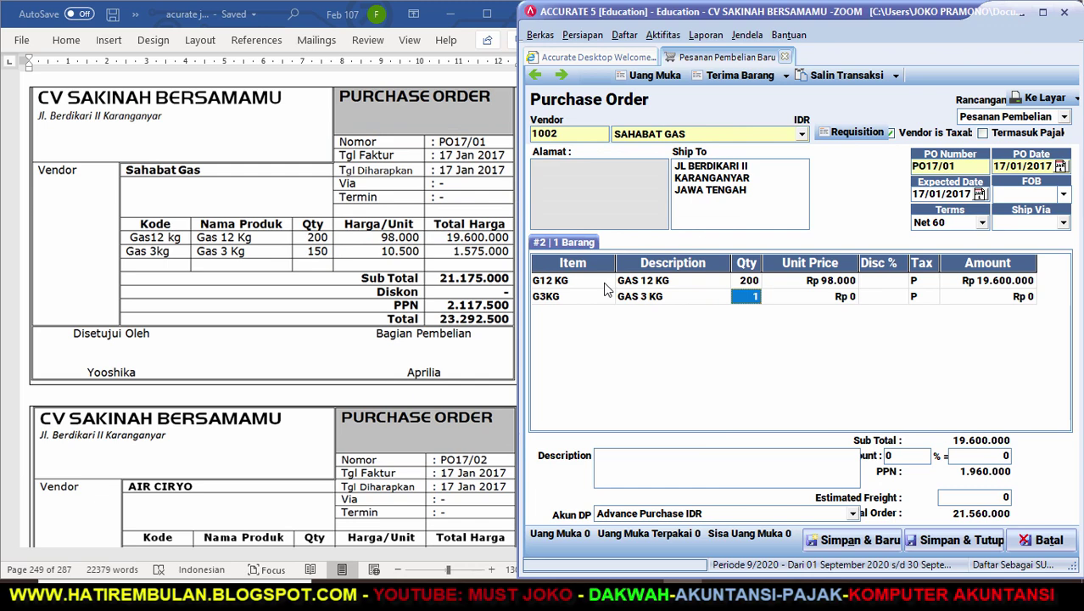
{"action": "type", "text": "150"}
{"action": "key", "text": "Tab"}
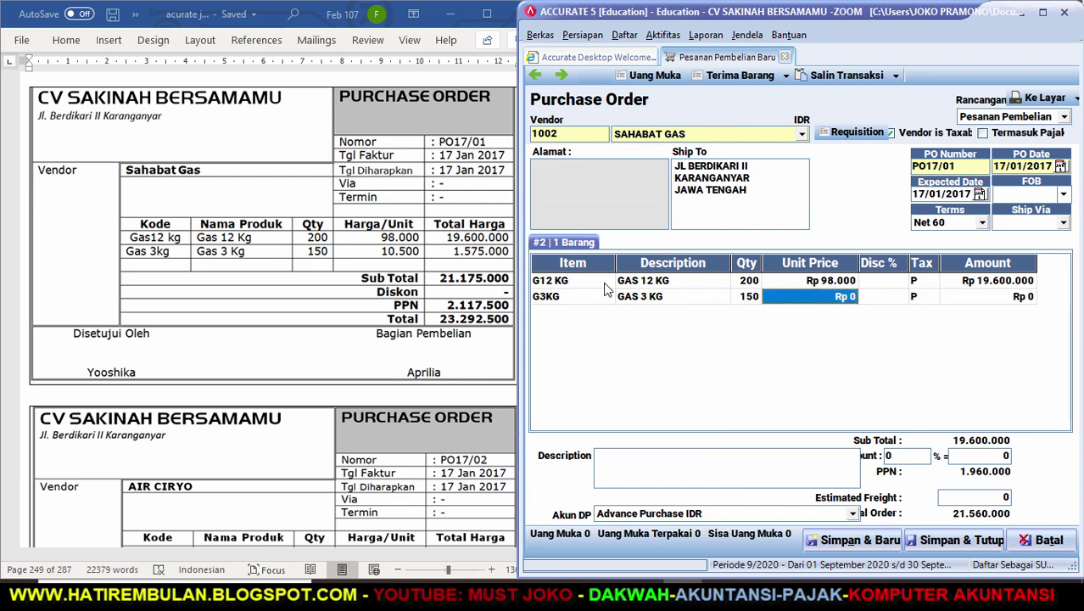
{"action": "type", "text": "10500"}
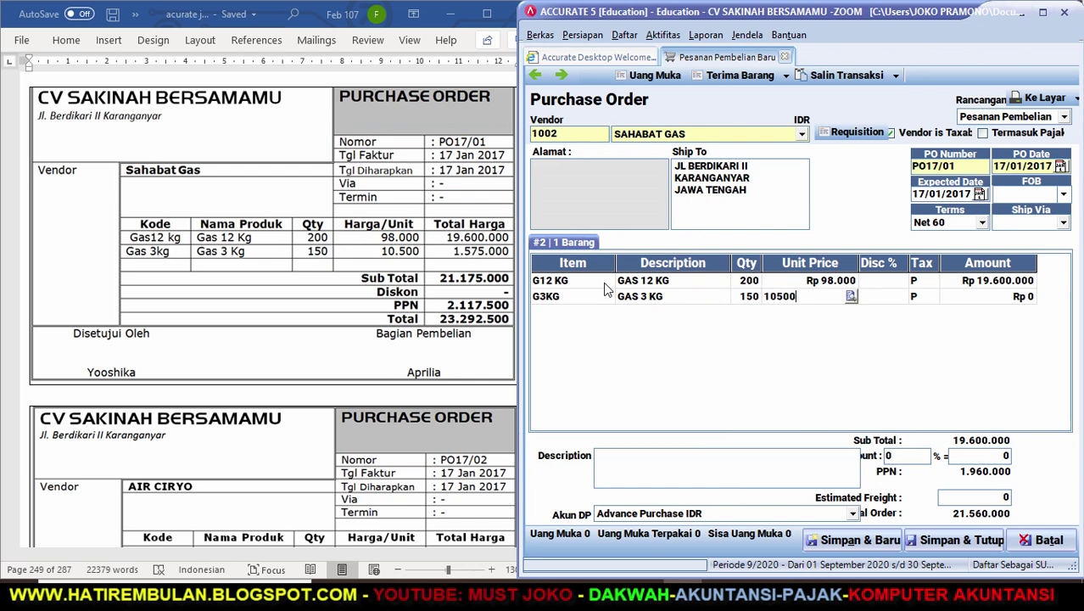
{"action": "key", "text": "Tab"}
{"action": "key", "text": "Tab"}
{"action": "key", "text": "Tab"}
{"action": "key", "text": "Tab"}
{"action": "key", "text": "Up"}
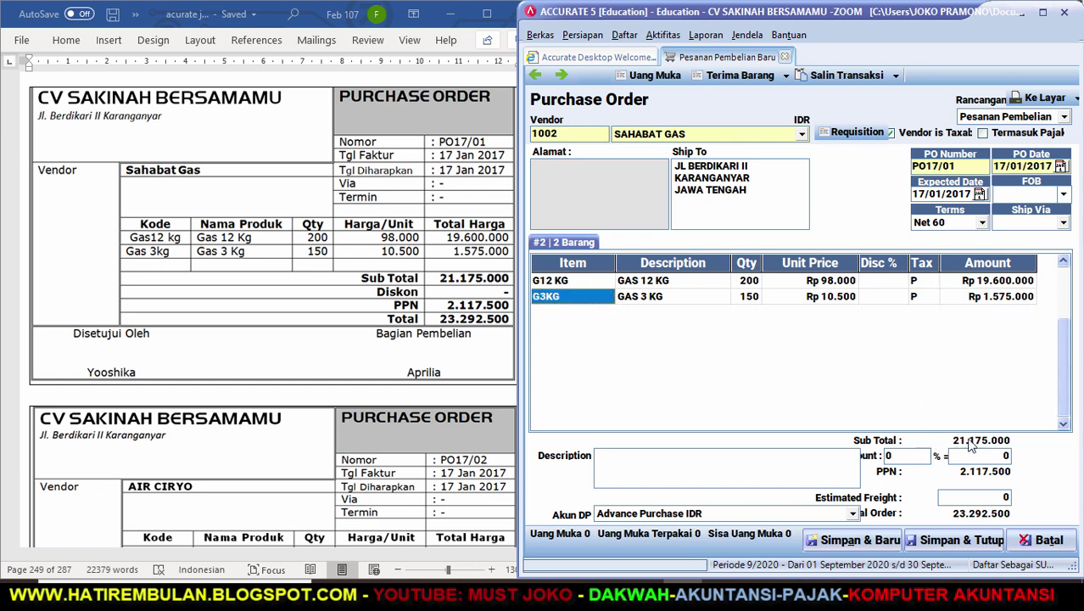
{"action": "left_click", "coordinate": [858, 541]}
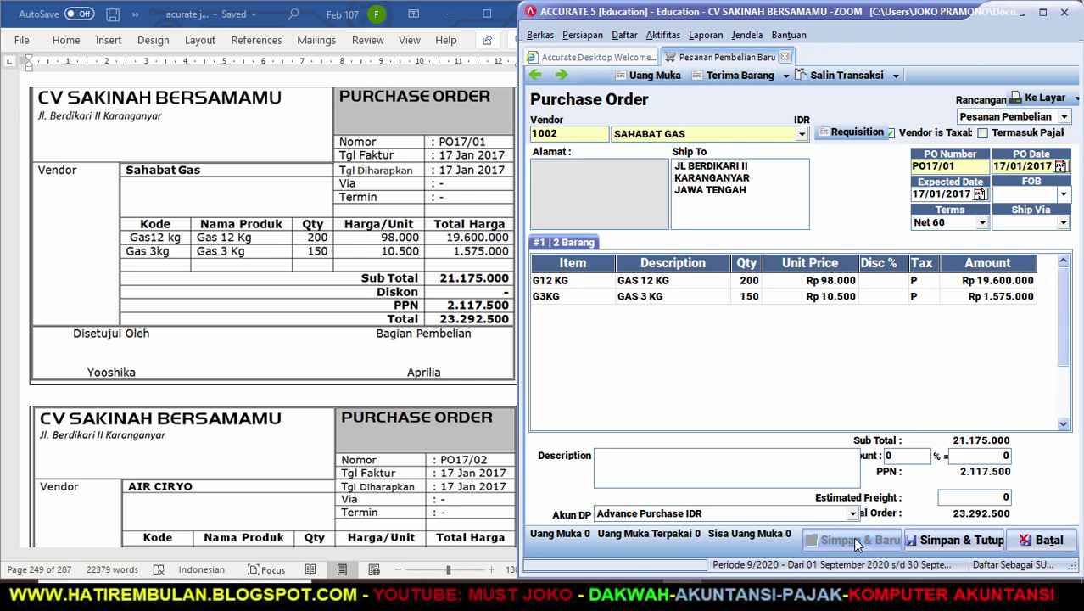
Review purchase order PO17/02's details in the Word guide.
{"action": "left_click", "coordinate": [490, 522]}
{"action": "left_click", "coordinate": [534, 546]}
{"action": "scroll", "coordinate": [535, 545], "scroll_direction": "down", "scroll_amount": 3}
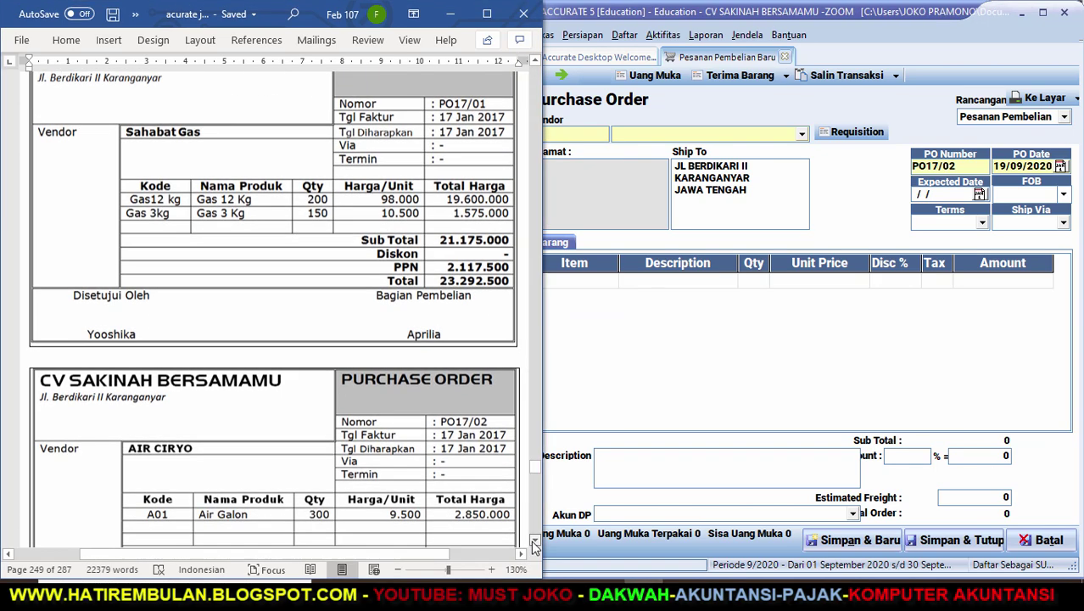
{"action": "scroll", "coordinate": [534, 545], "scroll_direction": "down", "scroll_amount": 2}
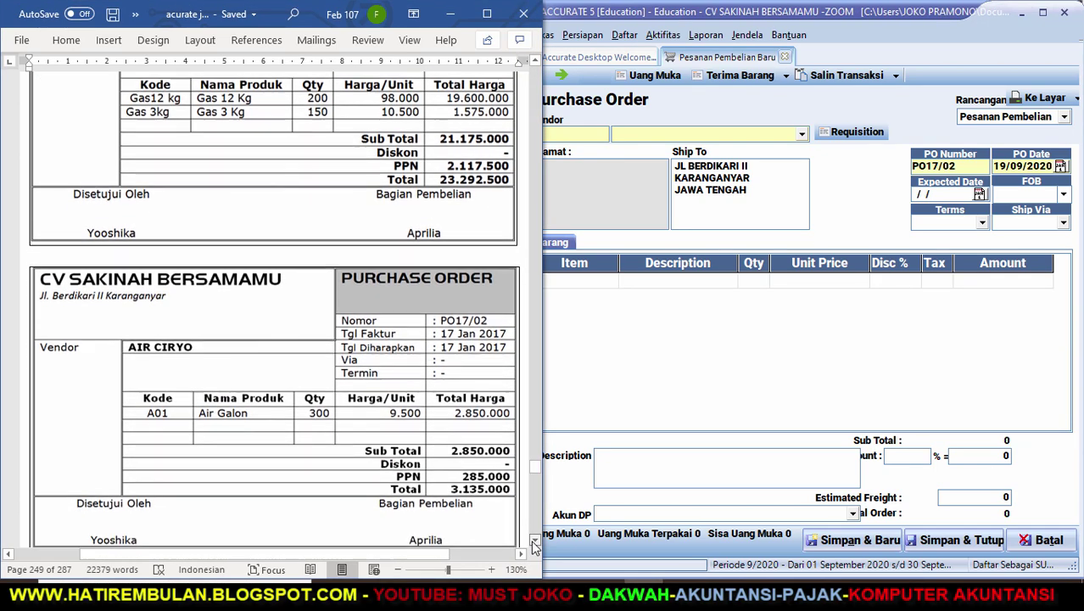
Set vendor AIR CIRYO on PO17/02 with order and expected dates of 17/01/2017.
{"action": "left_click", "coordinate": [803, 134]}
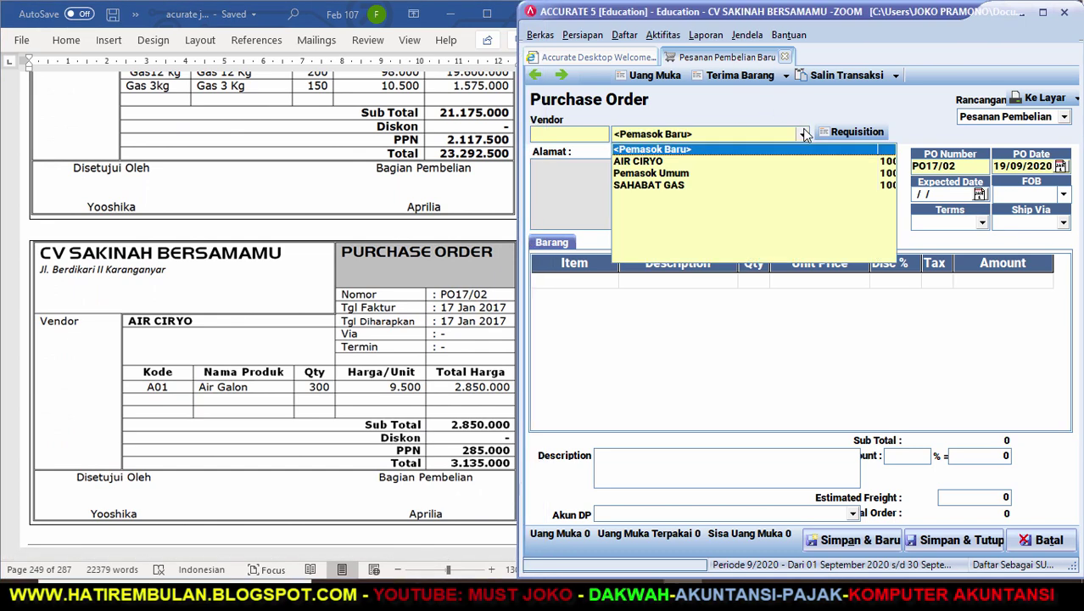
{"action": "left_click", "coordinate": [649, 163]}
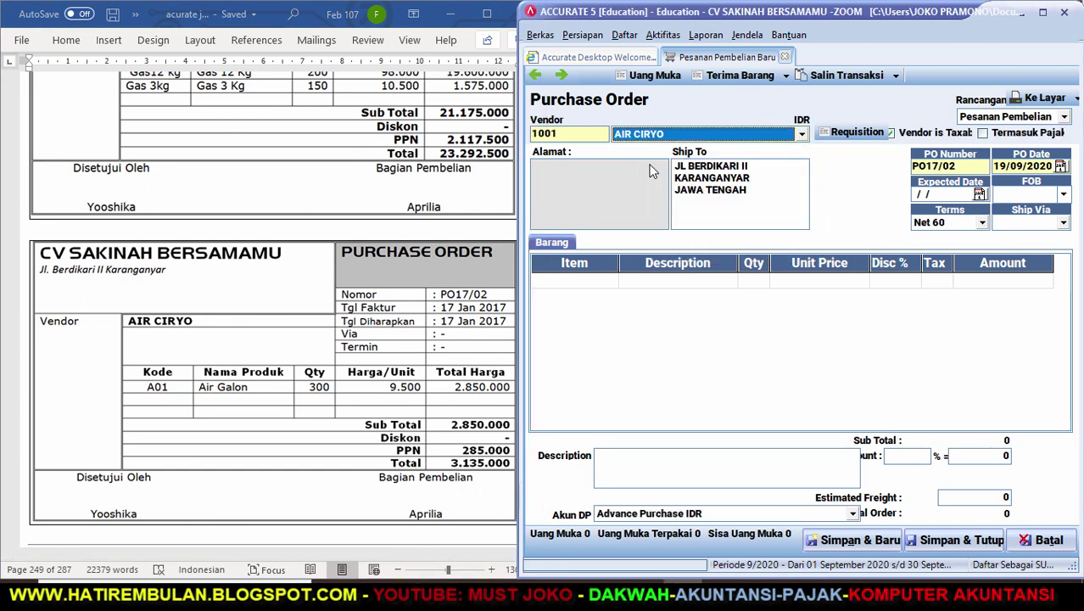
{"action": "left_click", "coordinate": [975, 167]}
{"action": "key", "text": "Tab"}
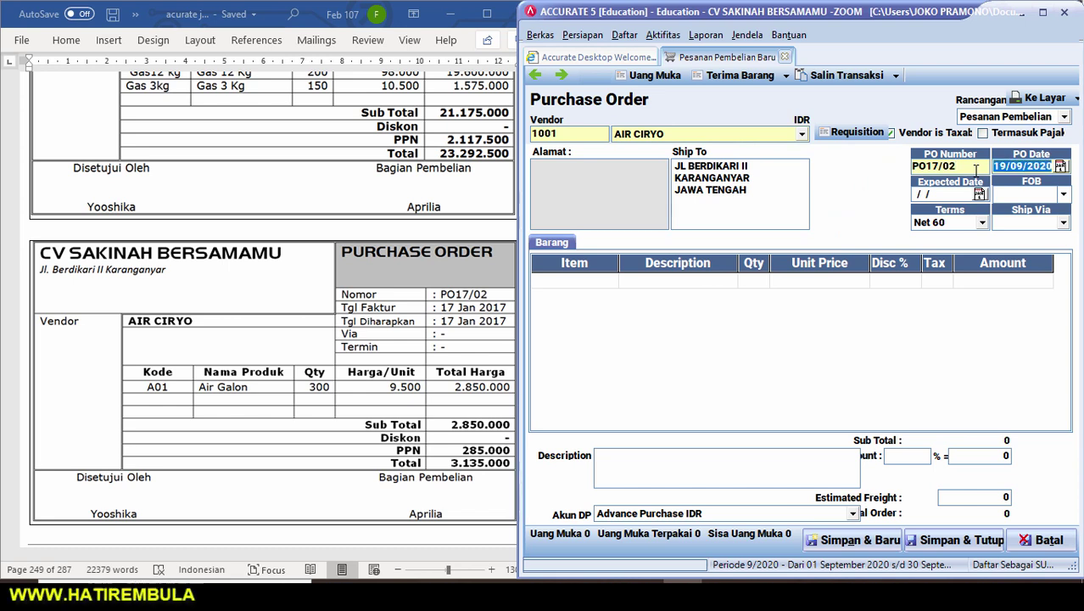
{"action": "type", "text": "17/01/"}
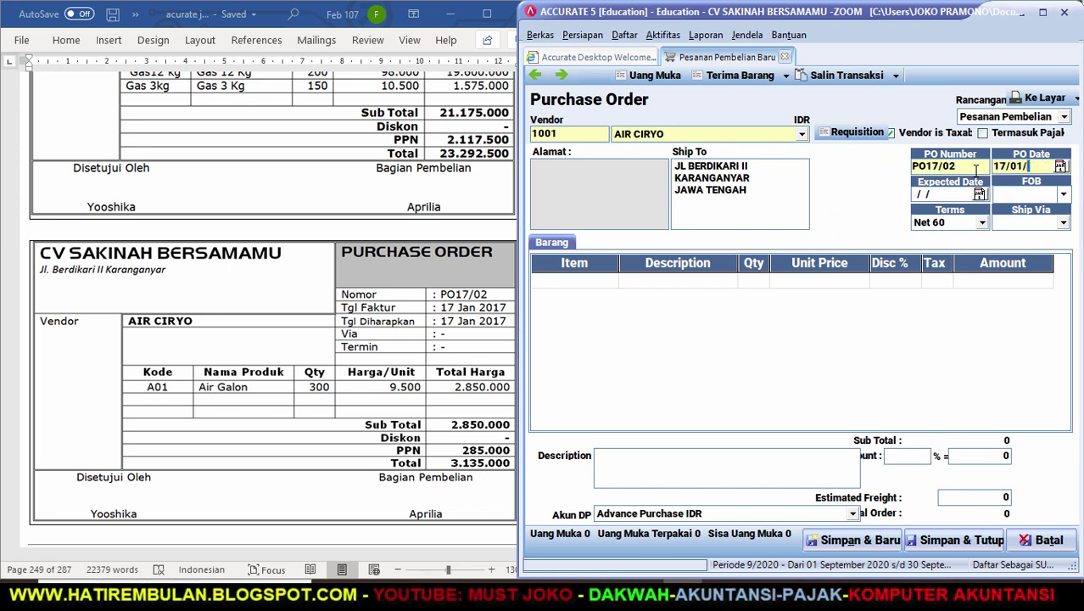
{"action": "type", "text": "17"}
{"action": "key", "text": "Tab"}
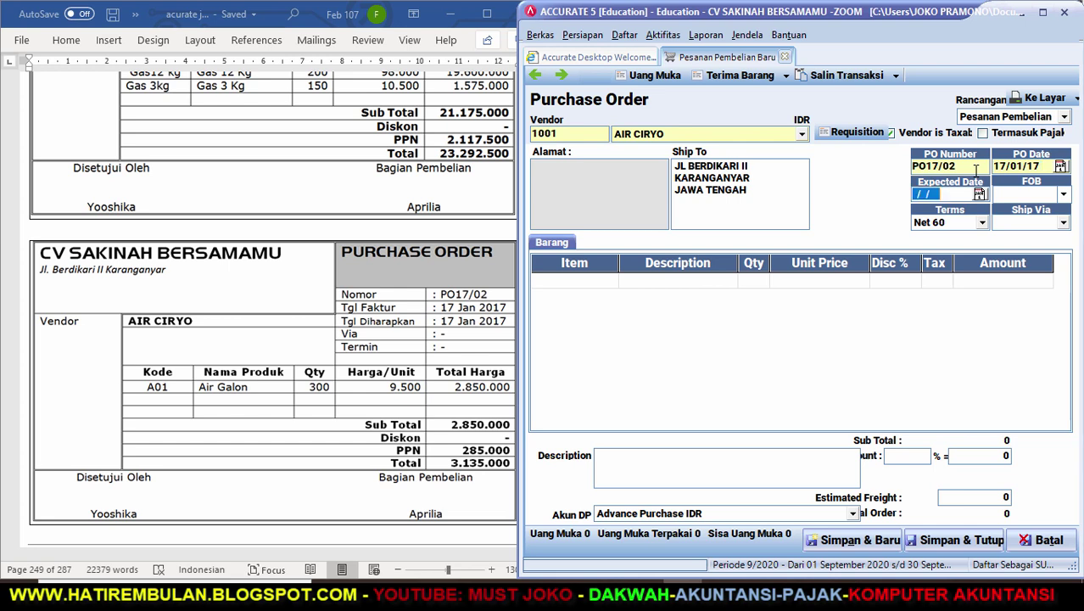
{"action": "type", "text": "170117"}
{"action": "key", "text": "Tab"}
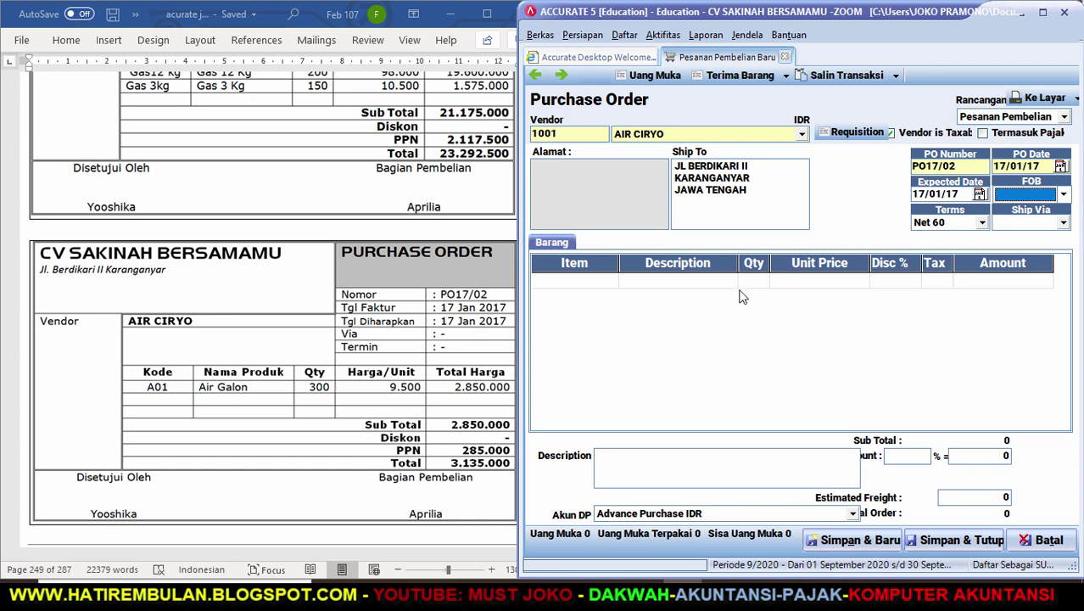
Add 300 Air Galon at 9.500, then save and close the purchase order.
{"action": "left_click", "coordinate": [616, 286]}
{"action": "type", "text": "A"}
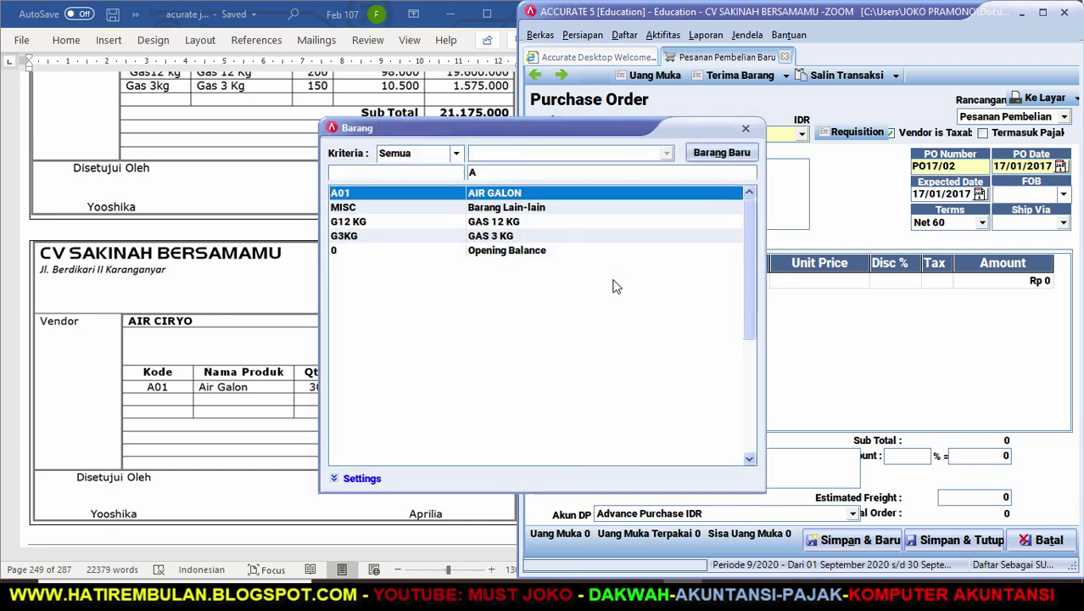
{"action": "key", "text": "Return"}
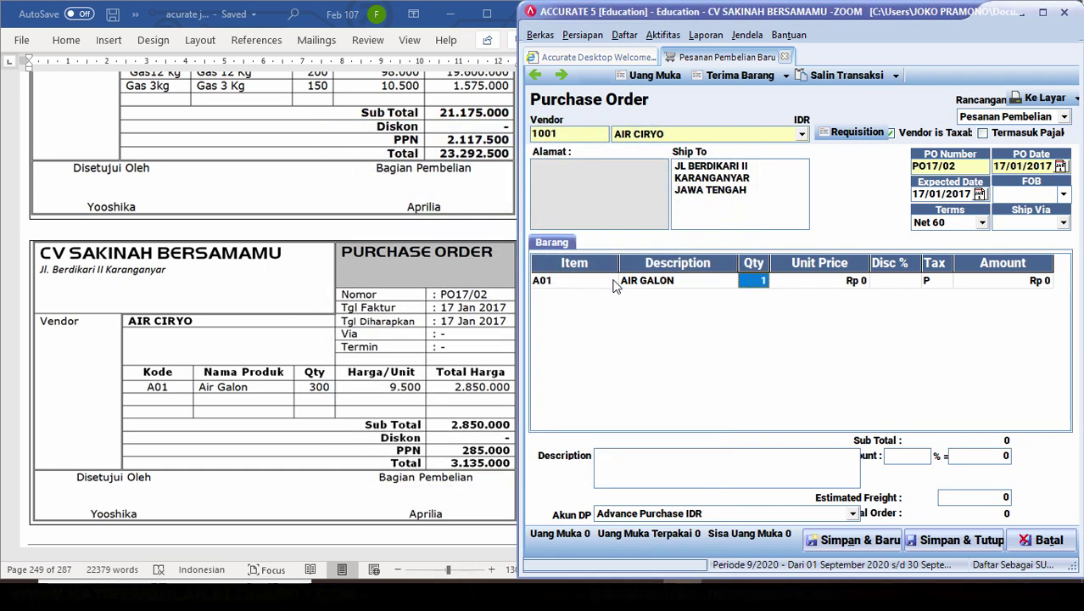
{"action": "type", "text": "300"}
{"action": "key", "text": "Return"}
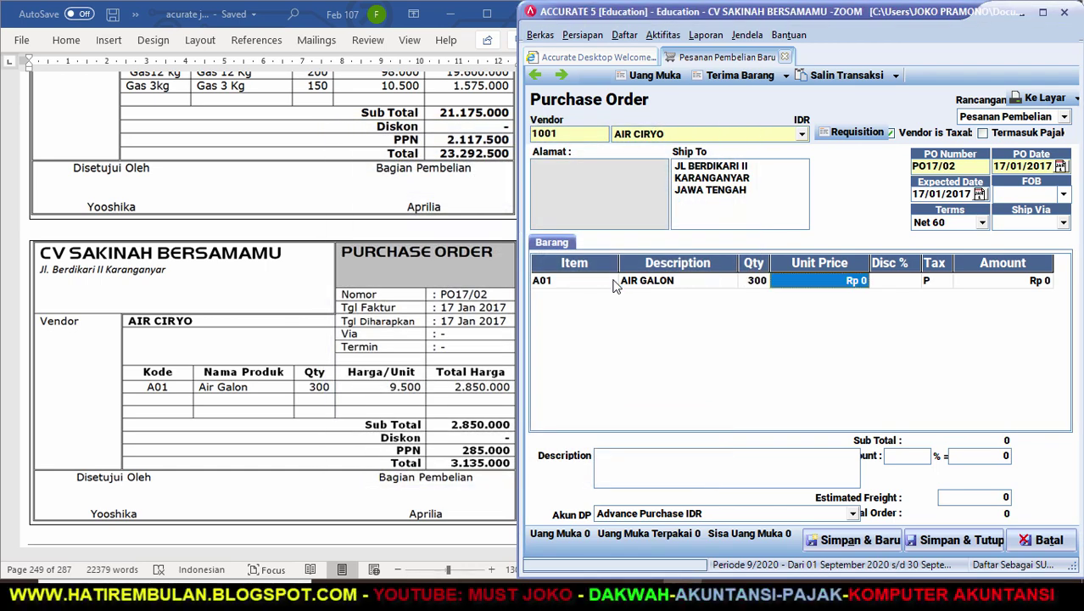
{"action": "type", "text": "9500"}
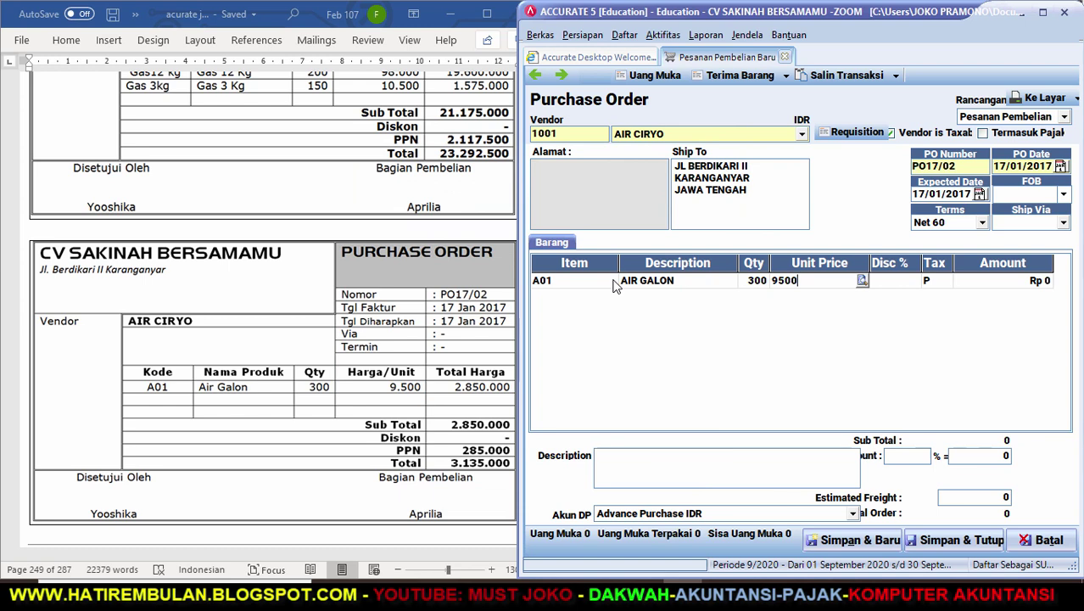
{"action": "key", "text": "Return"}
{"action": "key", "text": "Return"}
{"action": "key", "text": "Return"}
{"action": "left_click", "coordinate": [614, 283]}
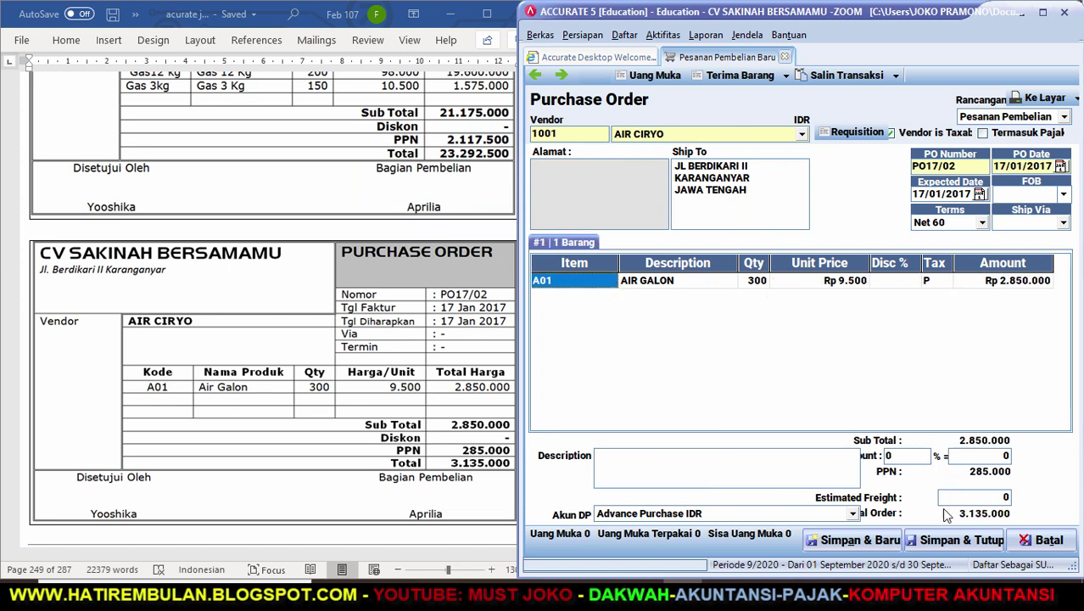
{"action": "left_click", "coordinate": [958, 539]}
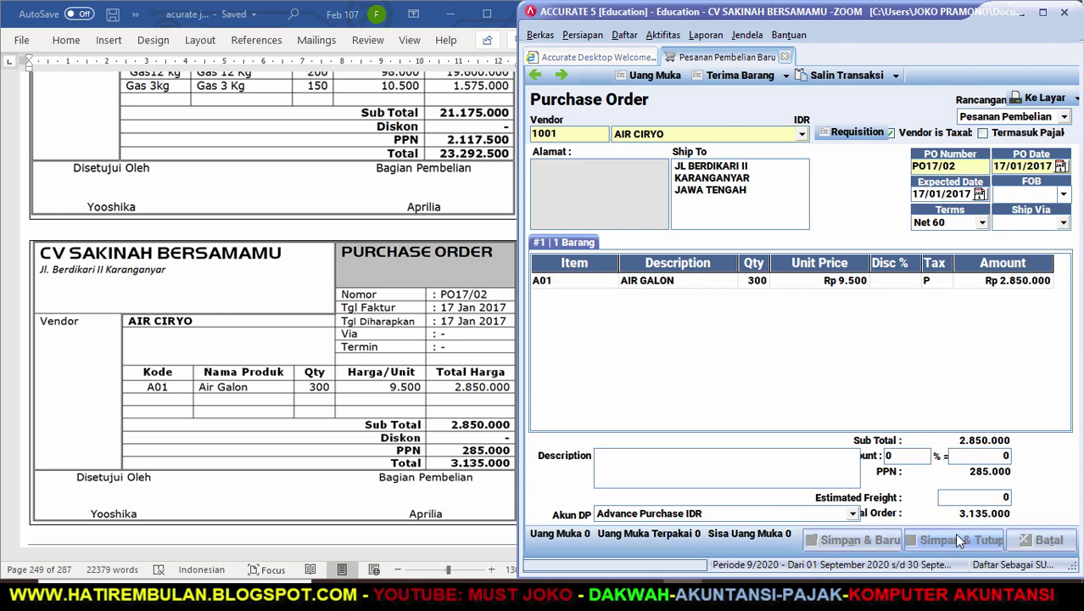
Read Transaksi 14's memo M17/01 in Word, then go to Accurate's Aktifitas > Kas & Bank menu.
{"action": "left_click", "coordinate": [341, 383]}
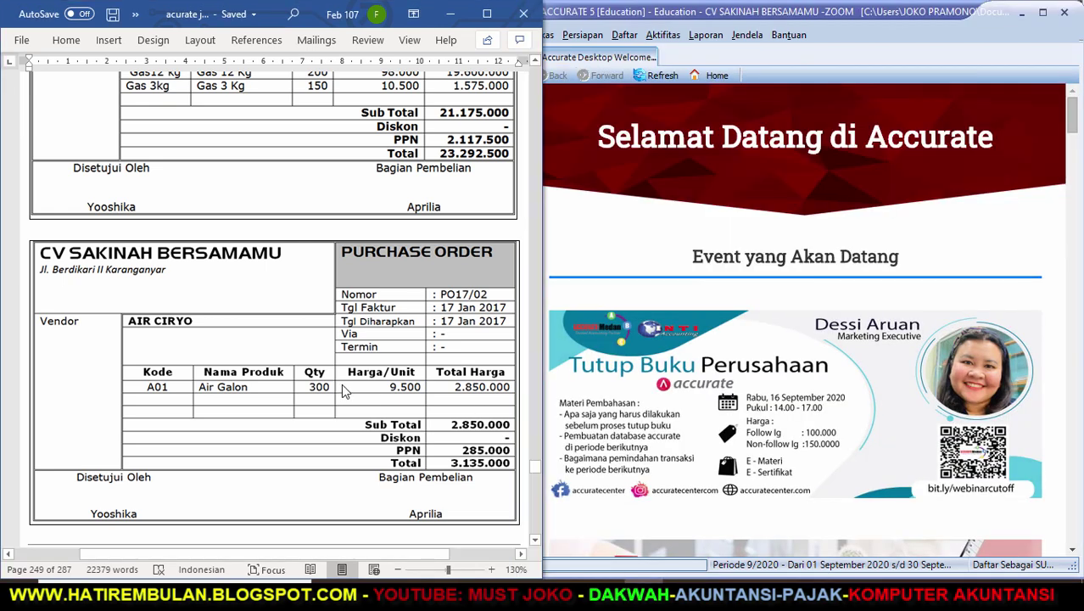
{"action": "left_click", "coordinate": [536, 539]}
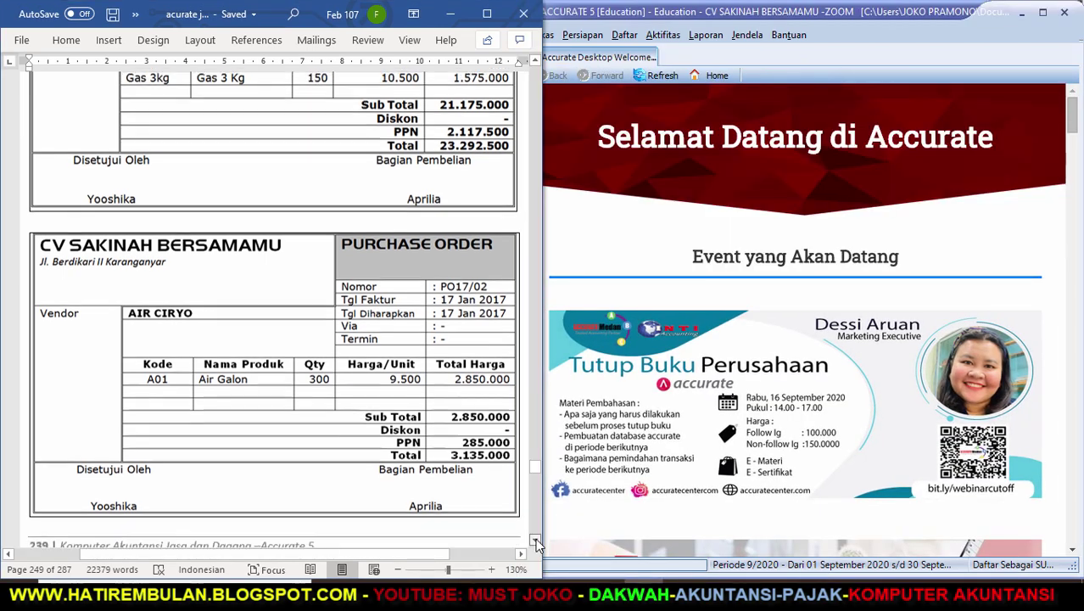
{"action": "scroll", "coordinate": [536, 538], "scroll_direction": "down", "scroll_amount": 8}
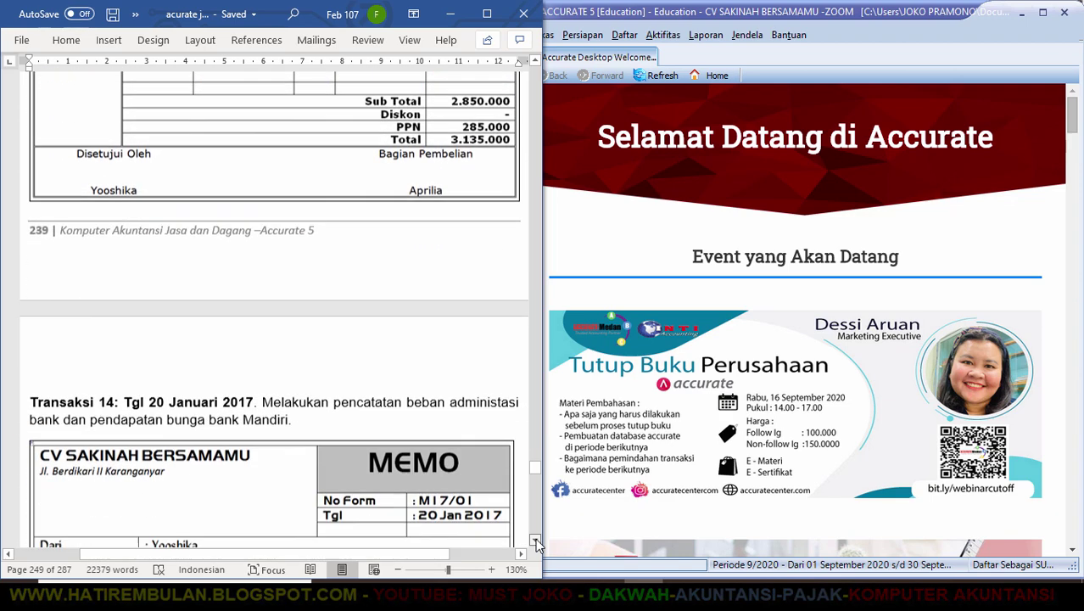
{"action": "left_click", "coordinate": [535, 537]}
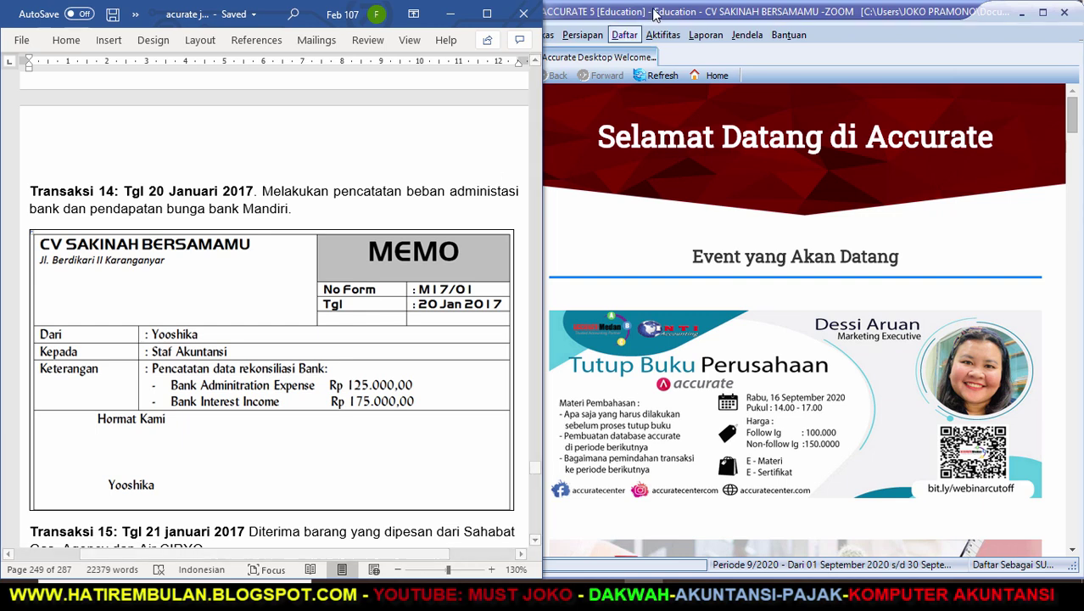
{"action": "left_click", "coordinate": [663, 35]}
{"action": "mouse_move", "coordinate": [676, 78]}
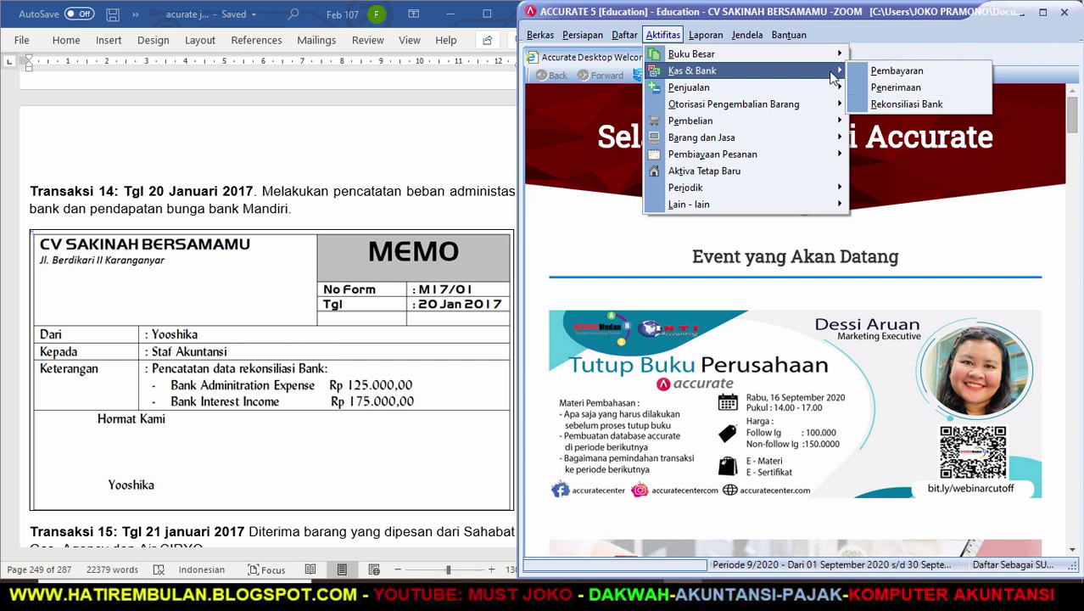
Create general journal voucher M17/01 dated 20/01/2017, described 'PENCATATAN DATA REKONSILIASI BANK'.
{"action": "mouse_move", "coordinate": [819, 59]}
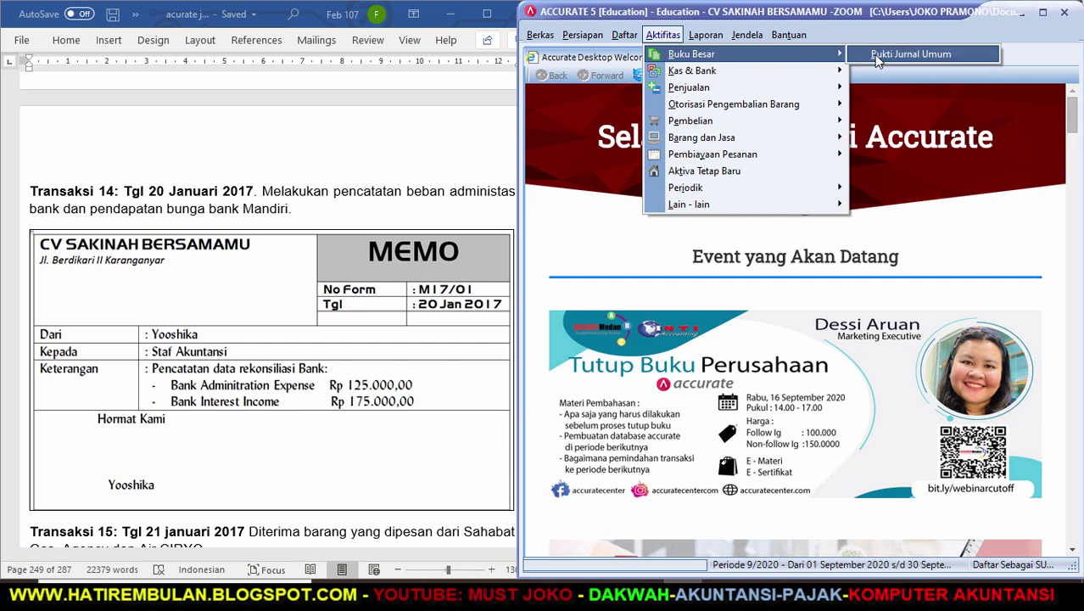
{"action": "left_click", "coordinate": [891, 54]}
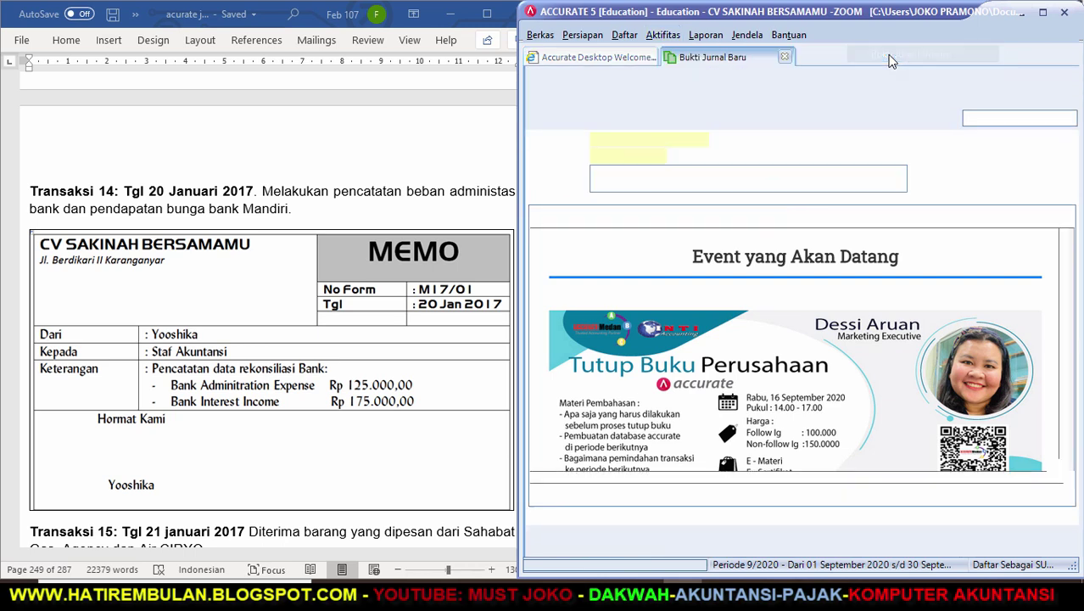
{"action": "left_click", "coordinate": [625, 140]}
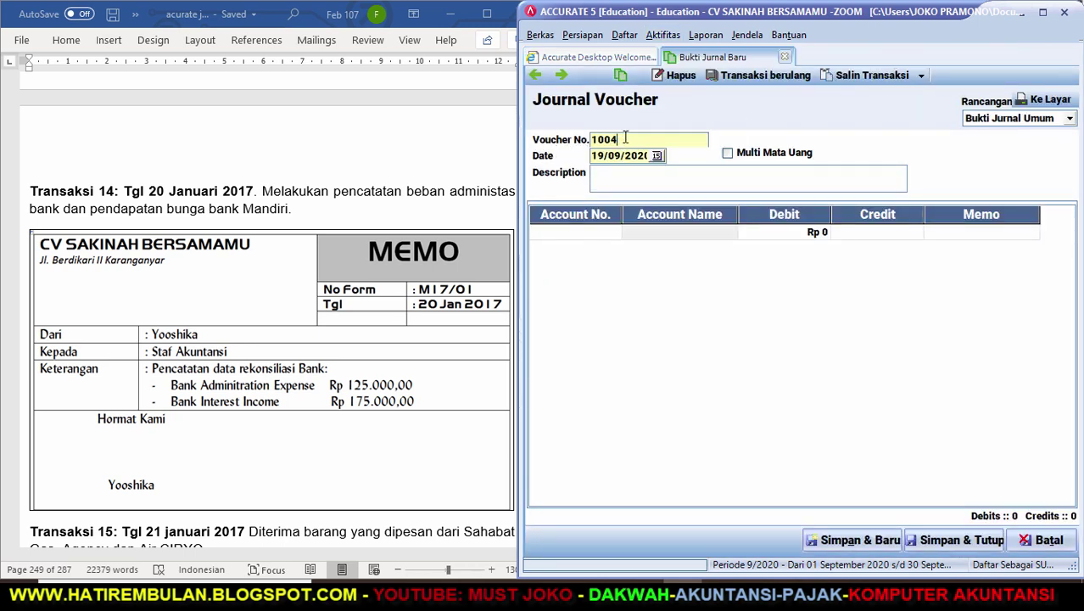
{"action": "key", "text": "BackSpace"}
{"action": "key", "text": "BackSpace"}
{"action": "key", "text": "BackSpace"}
{"action": "key", "text": "BackSpace"}
{"action": "type", "text": "M"}
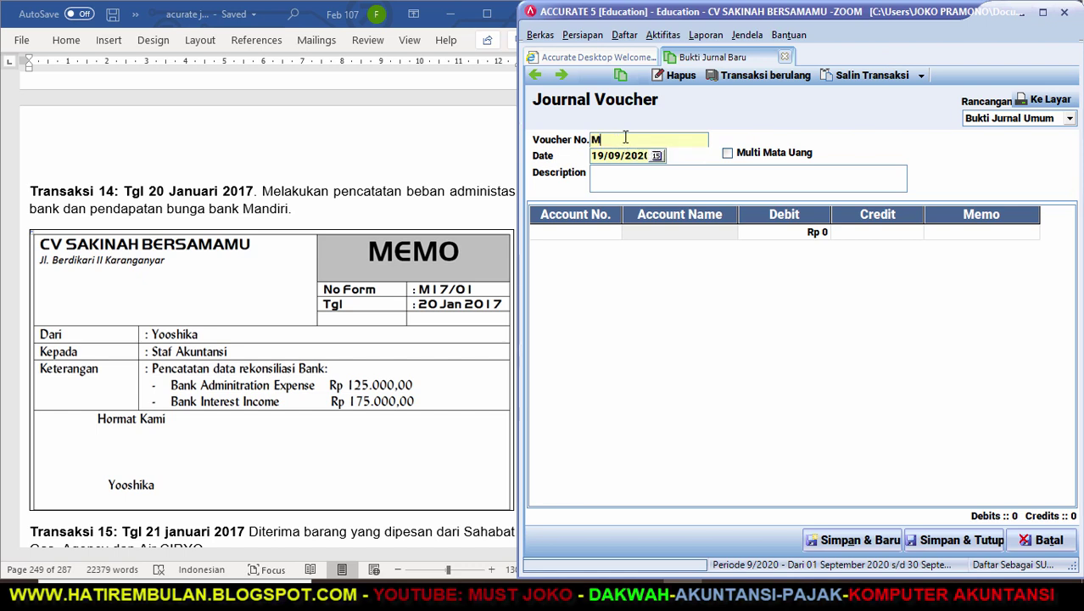
{"action": "type", "text": "17/01"}
{"action": "key", "text": "Tab"}
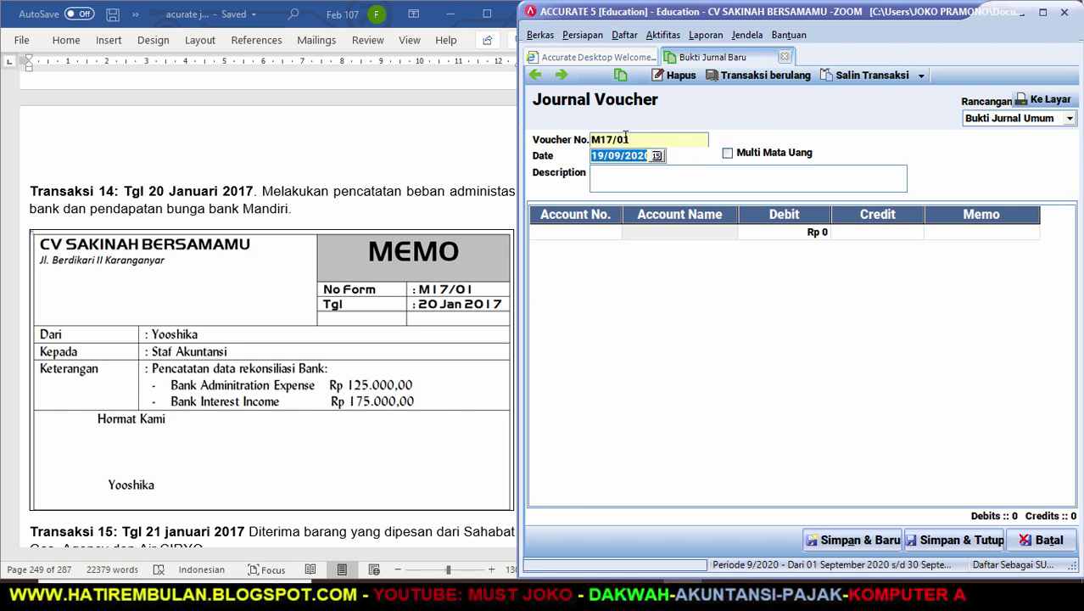
{"action": "type", "text": "20012017"}
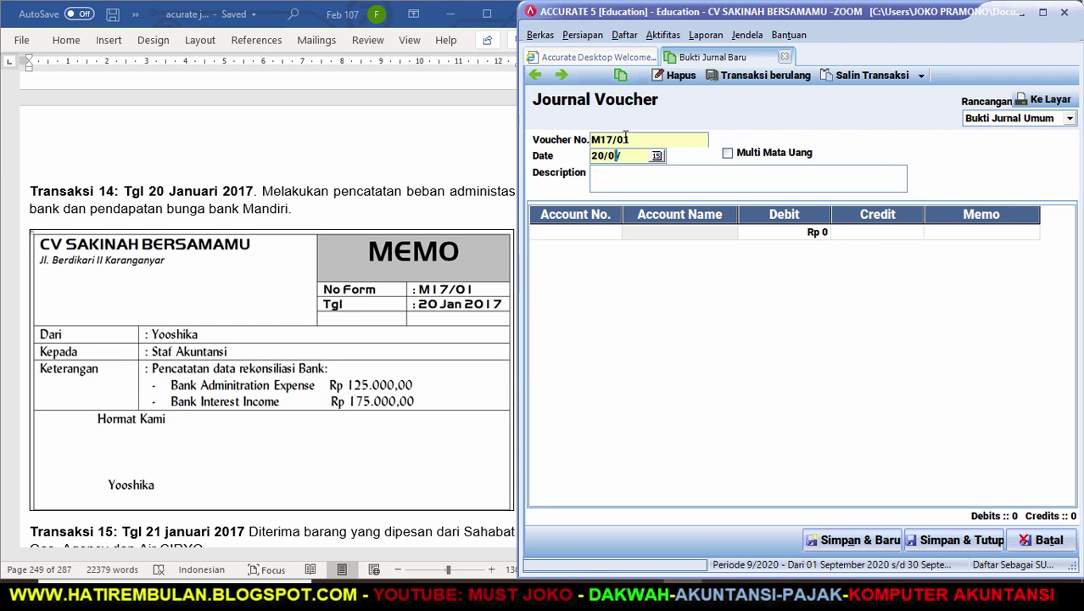
{"action": "key", "text": "Tab"}
{"action": "key", "text": "Tab"}
{"action": "type", "text": "PENCA"}
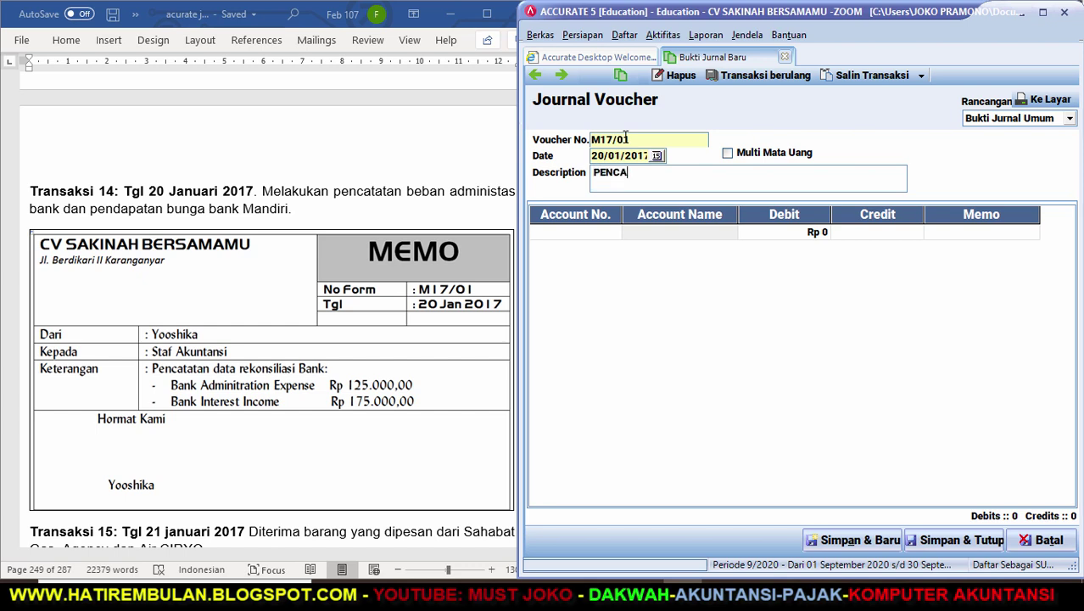
{"action": "type", "text": "TATAN DATA REKONSILIA"}
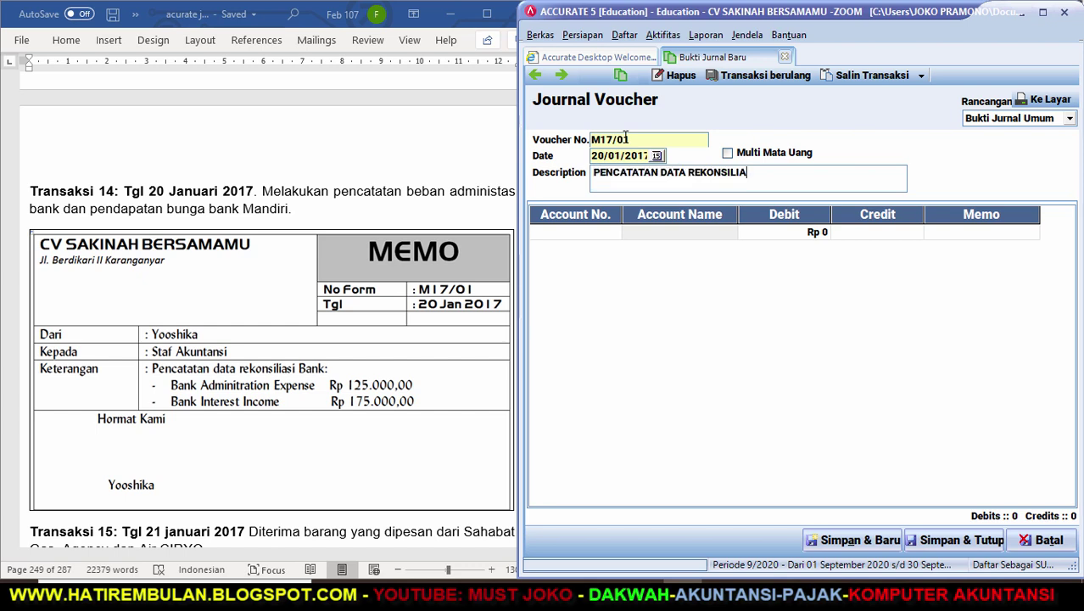
{"action": "type", "text": "SI BANK"}
Debit Bank Administration Expense 125.000 and MANDIRI IDR 50.000 on the first two journal lines.
{"action": "left_click", "coordinate": [611, 234]}
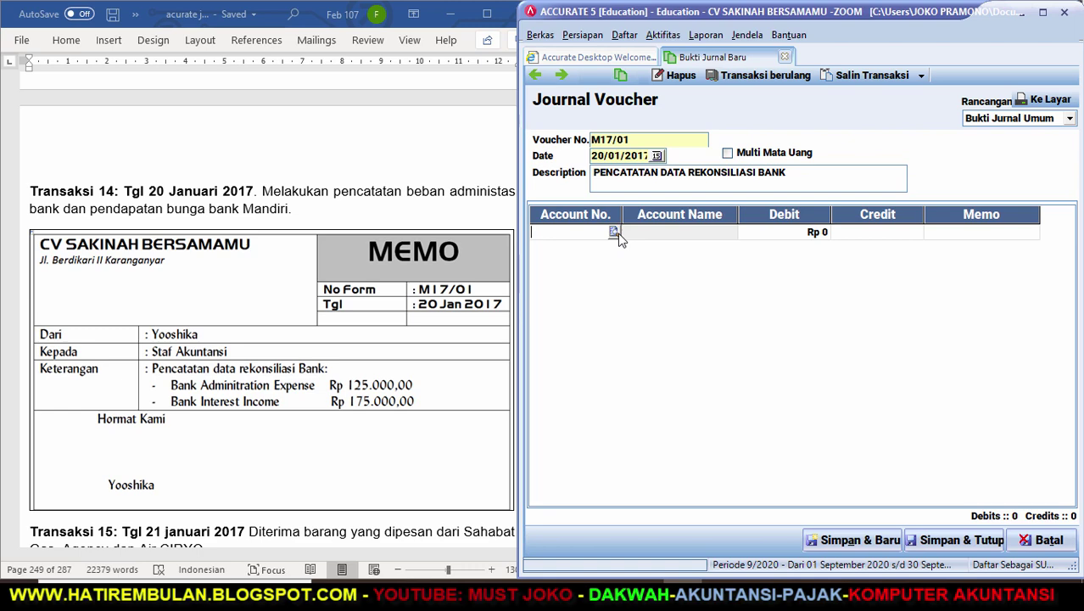
{"action": "type", "text": "B"}
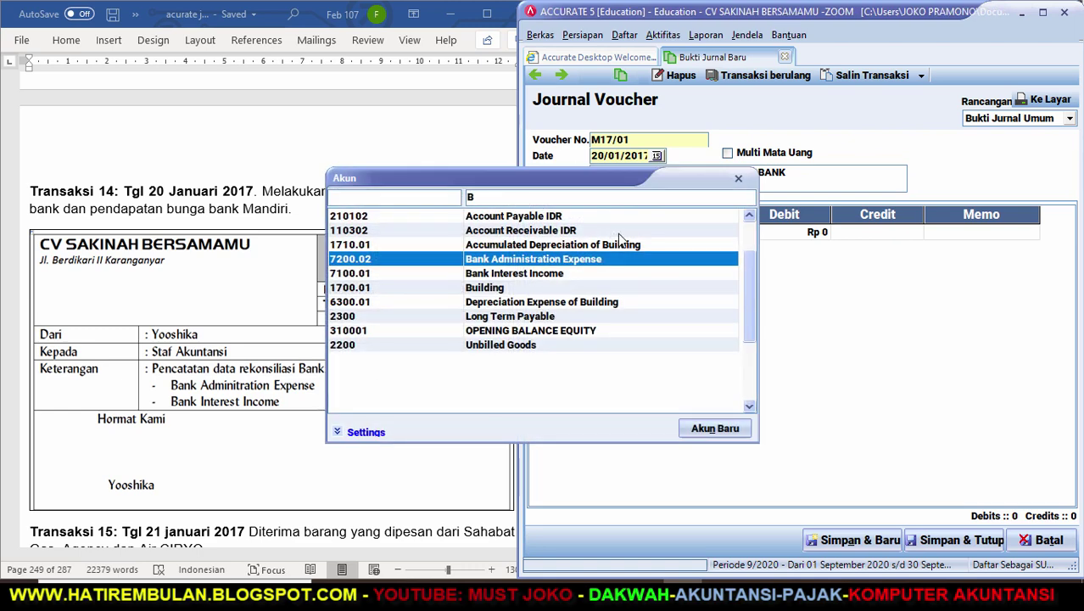
{"action": "key", "text": "Return"}
{"action": "key", "text": "Return"}
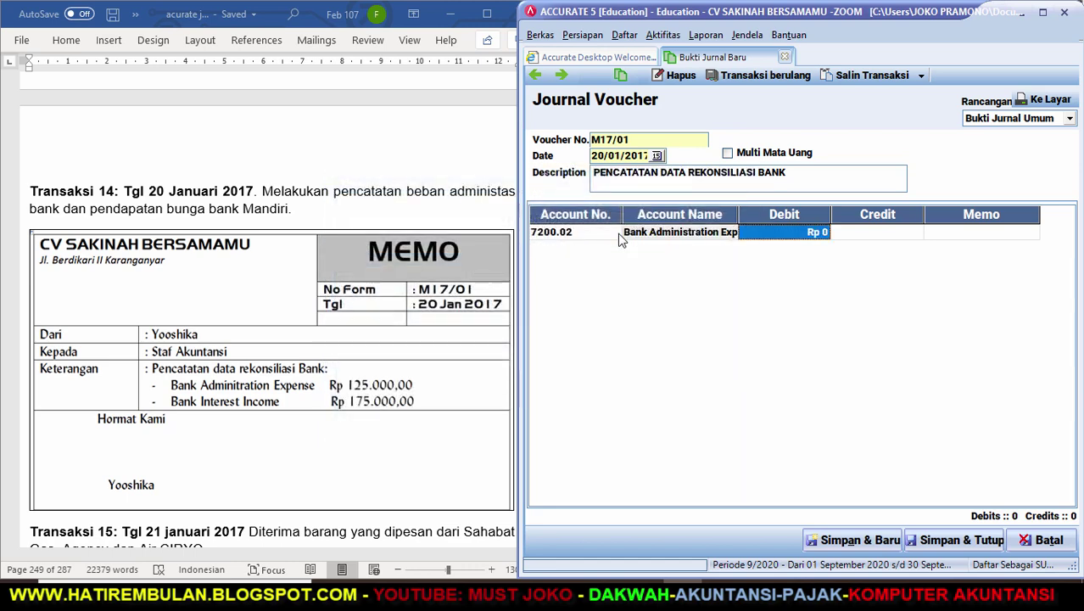
{"action": "type", "text": "125000"}
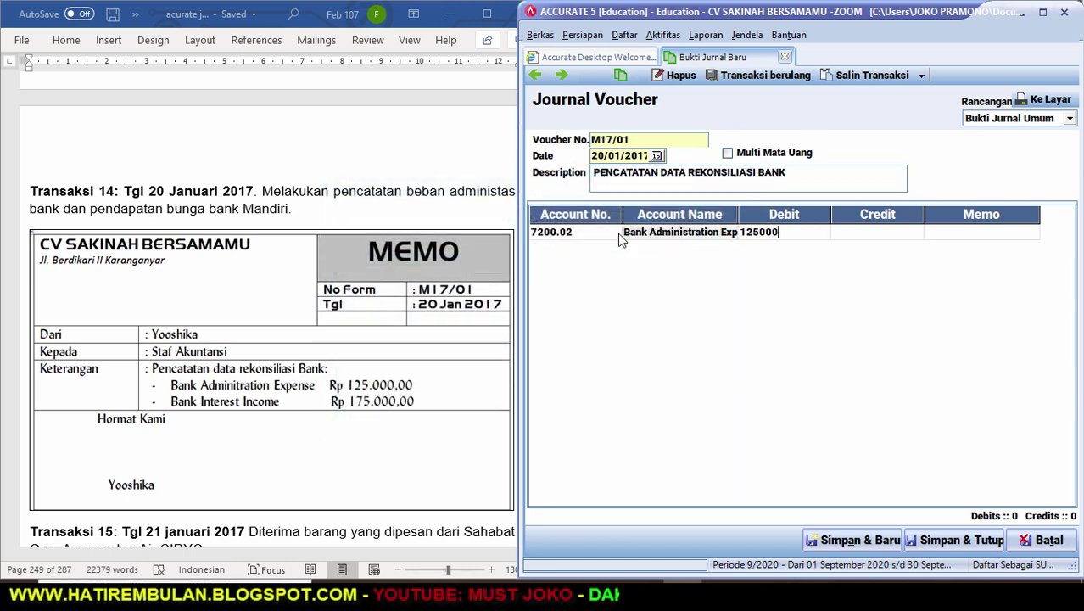
{"action": "key", "text": "Return"}
{"action": "key", "text": "Return"}
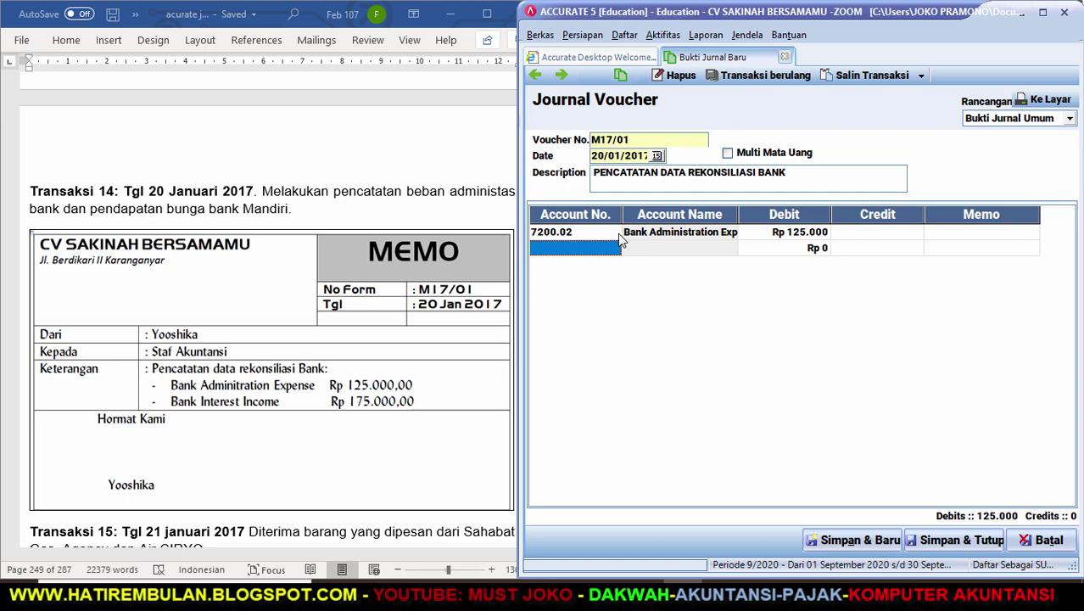
{"action": "type", "text": "M"}
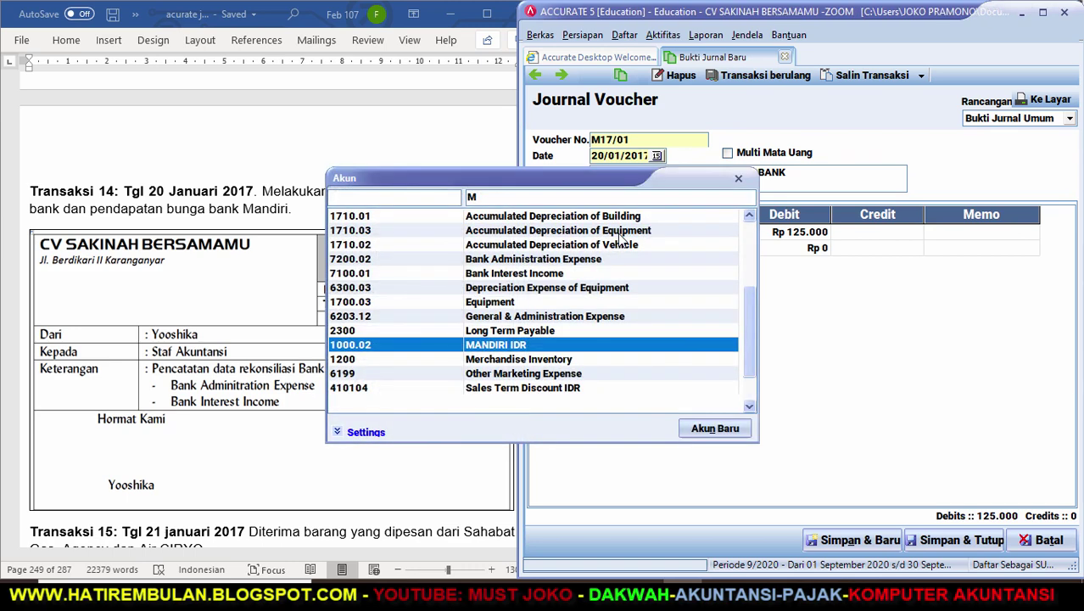
{"action": "key", "text": "Return"}
{"action": "key", "text": "Return"}
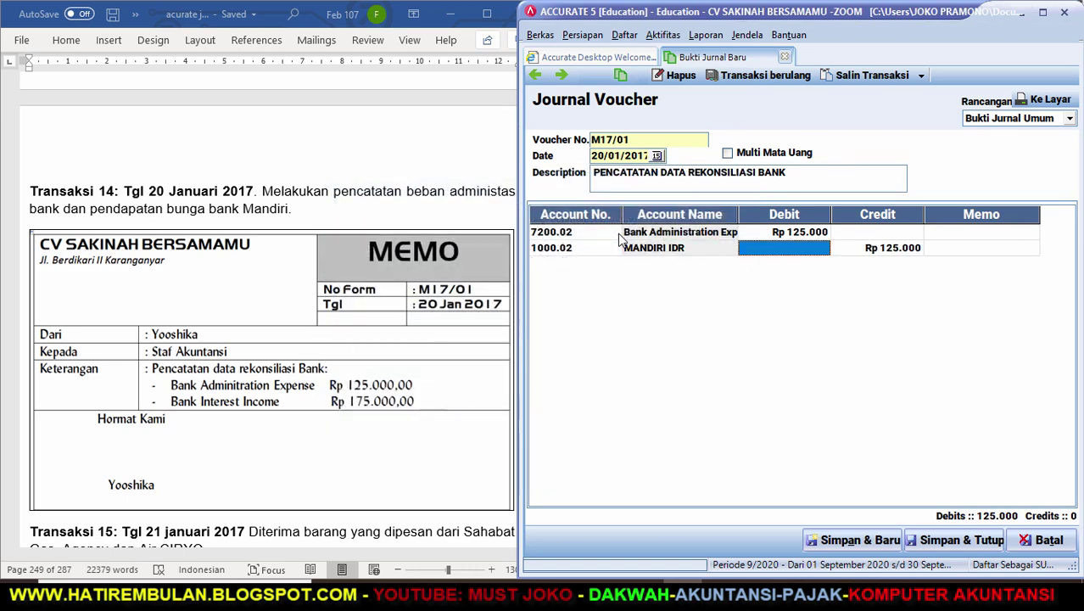
{"action": "type", "text": "50000"}
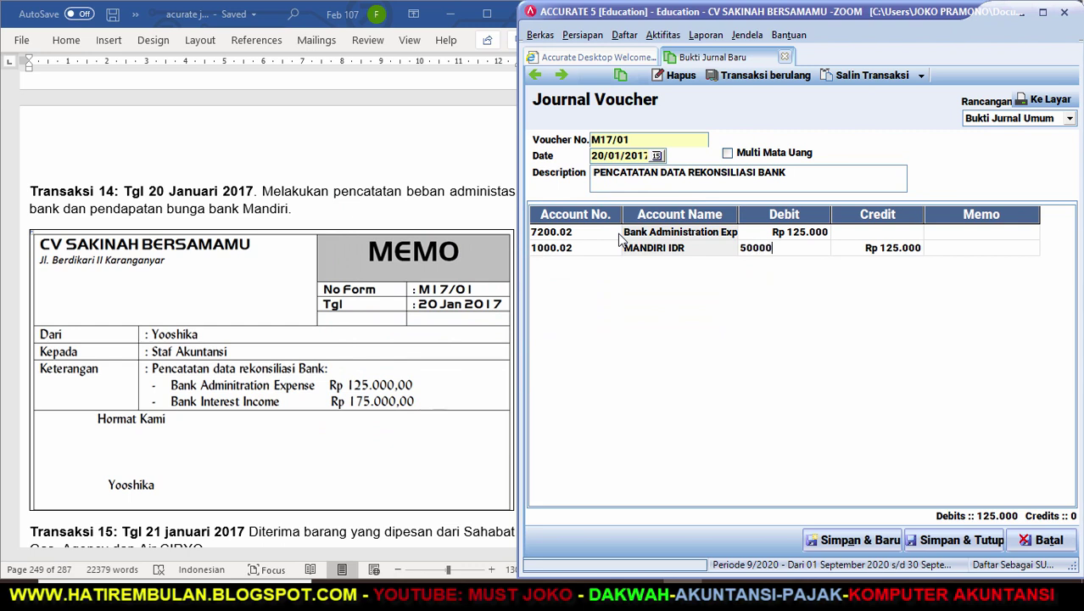
{"action": "key", "text": "Return"}
Credit Bank Interest Income 175.000 on a third line and save and close the voucher.
{"action": "key", "text": "Down"}
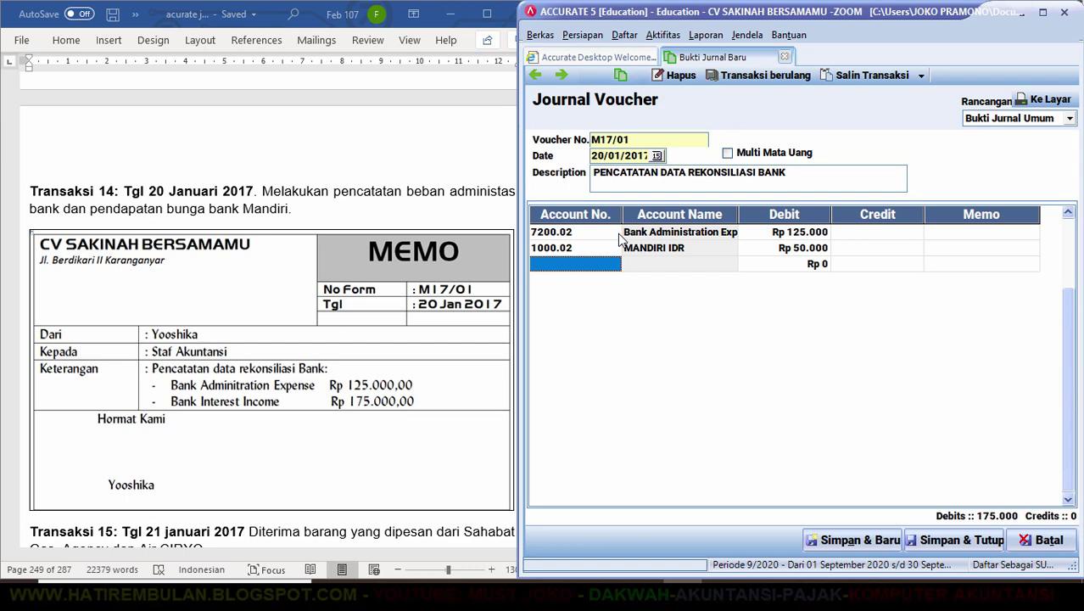
{"action": "key", "text": "Return"}
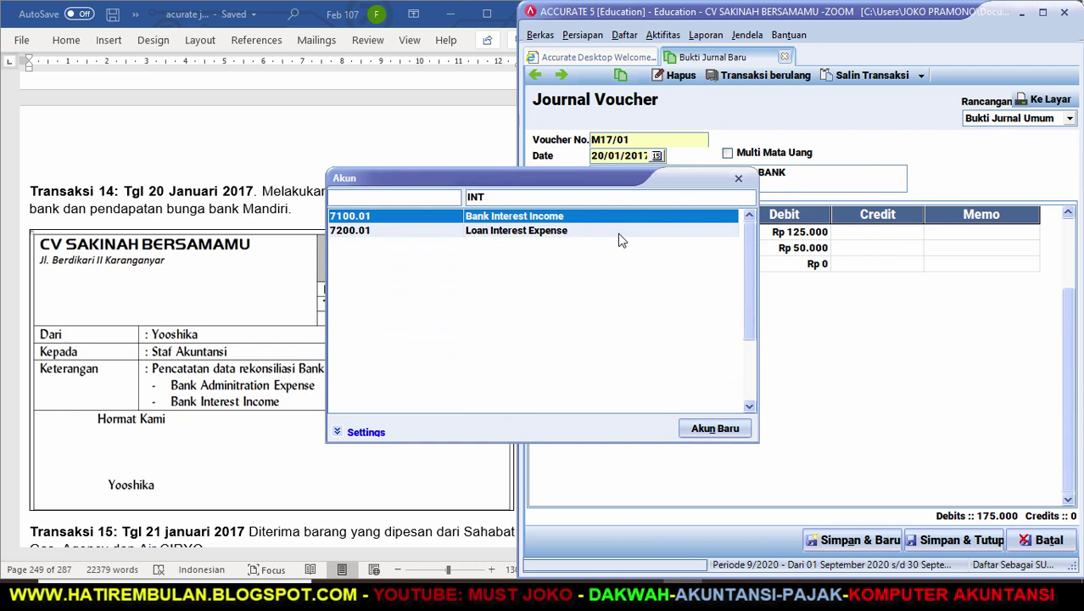
{"action": "key", "text": "Return"}
{"action": "key", "text": "Tab"}
{"action": "key", "text": "Tab"}
{"action": "key", "text": "Tab"}
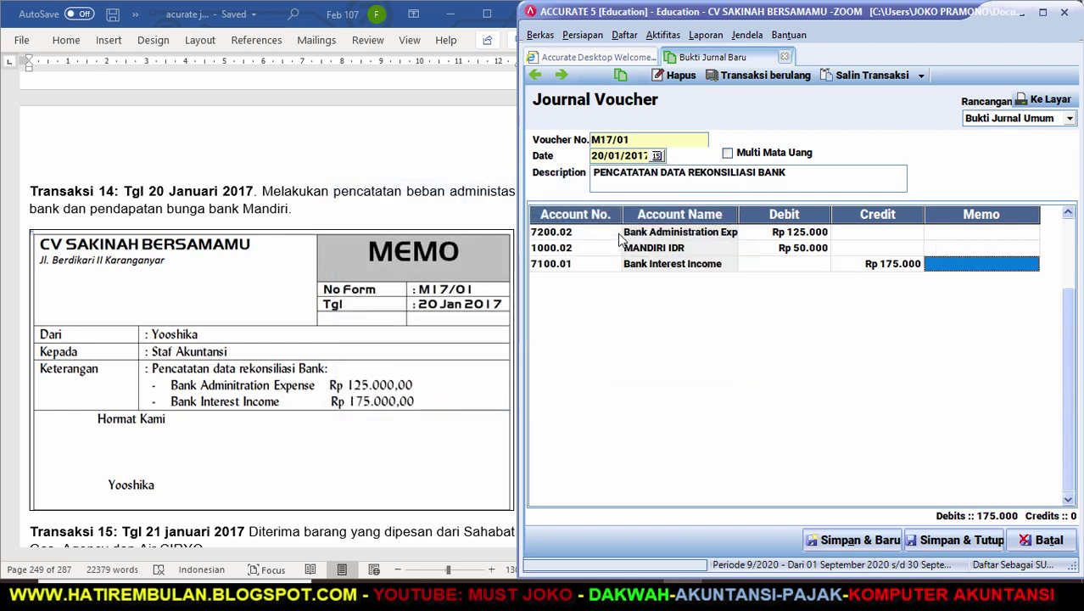
{"action": "key", "text": "Tab"}
{"action": "key", "text": "Up"}
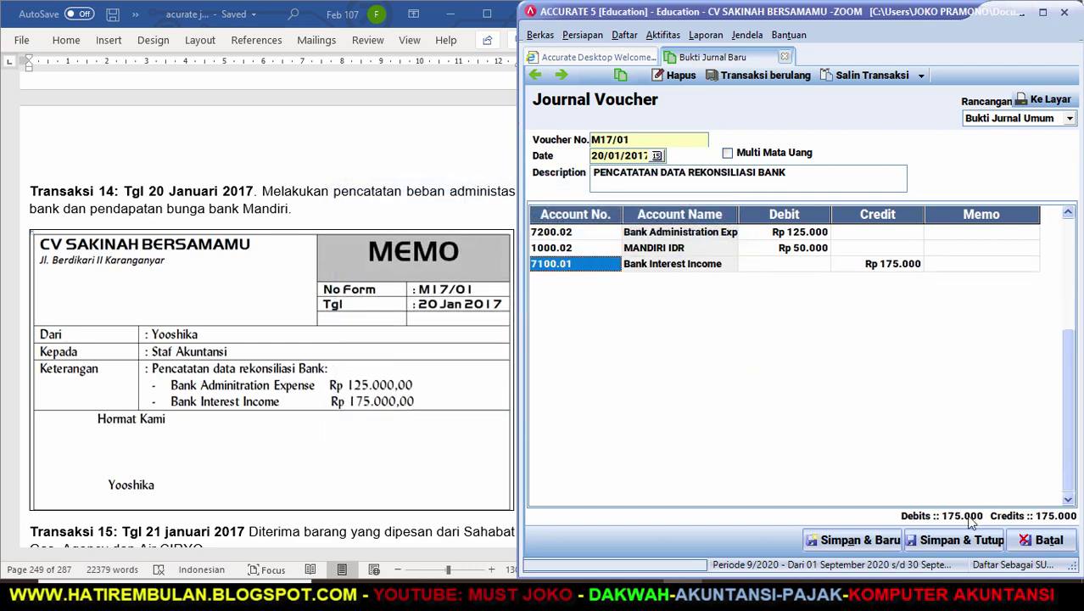
{"action": "left_click", "coordinate": [962, 542]}
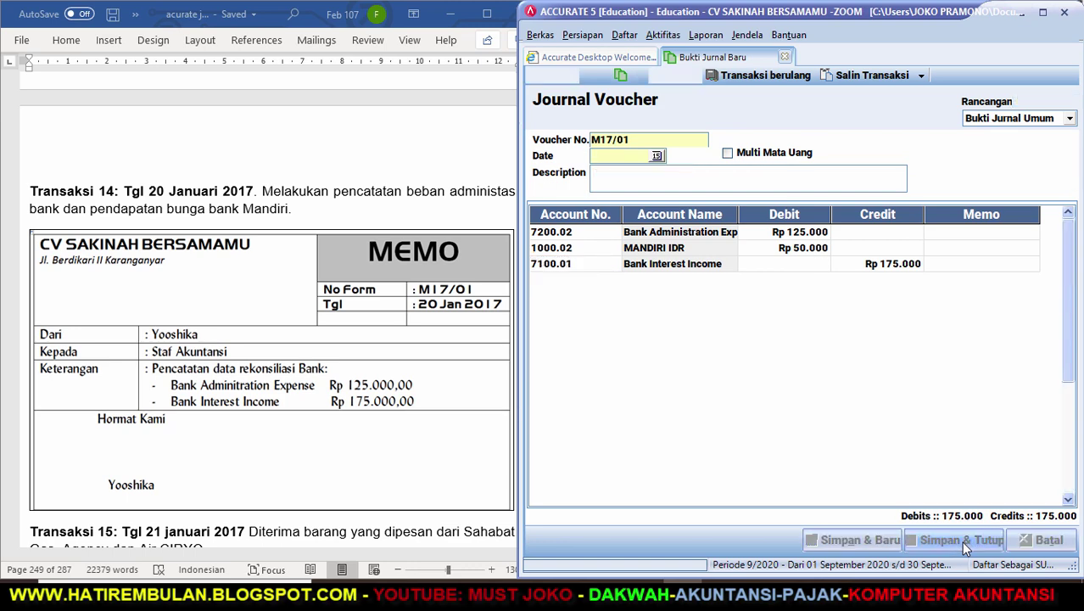
Check the Word guide, then start a new receive-item form with vendor SAHABAT GAS.
{"action": "left_click", "coordinate": [451, 455]}
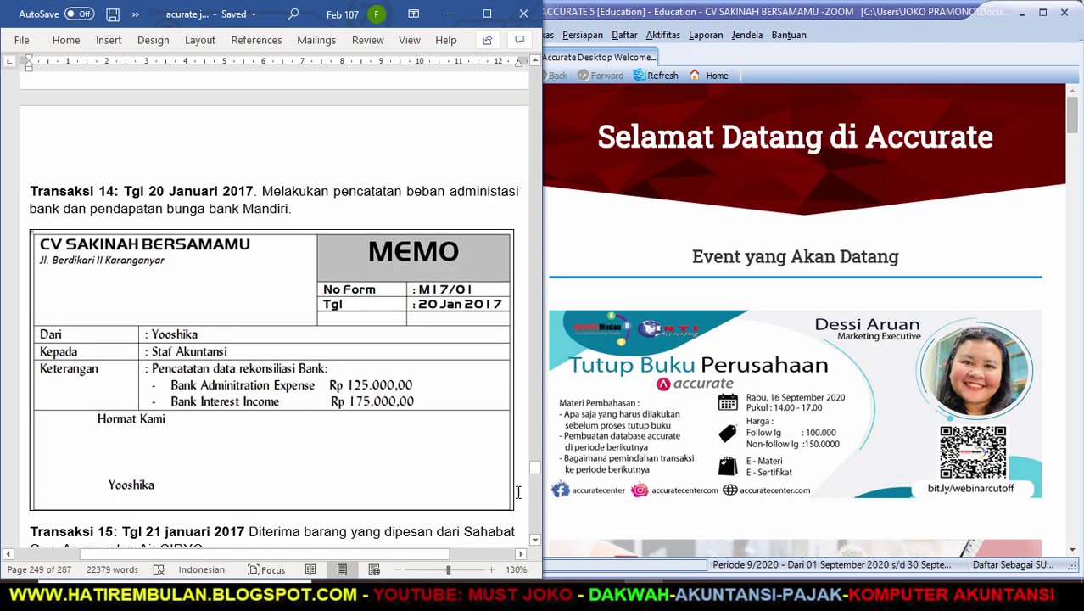
{"action": "left_click_drag", "start_coordinate": [534, 545], "coordinate": [533, 544]}
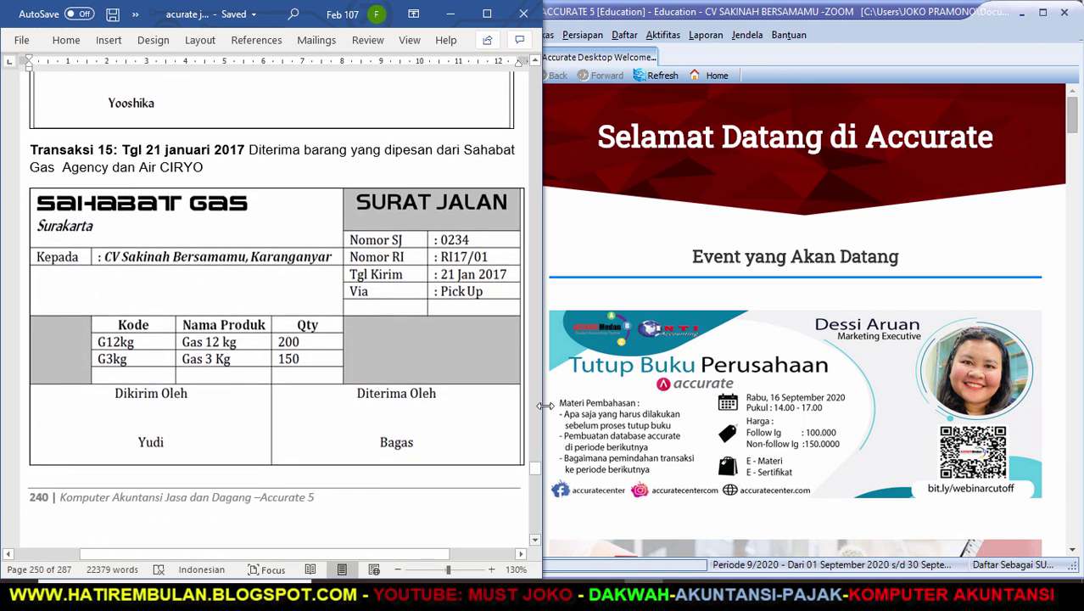
{"action": "left_click", "coordinate": [665, 36]}
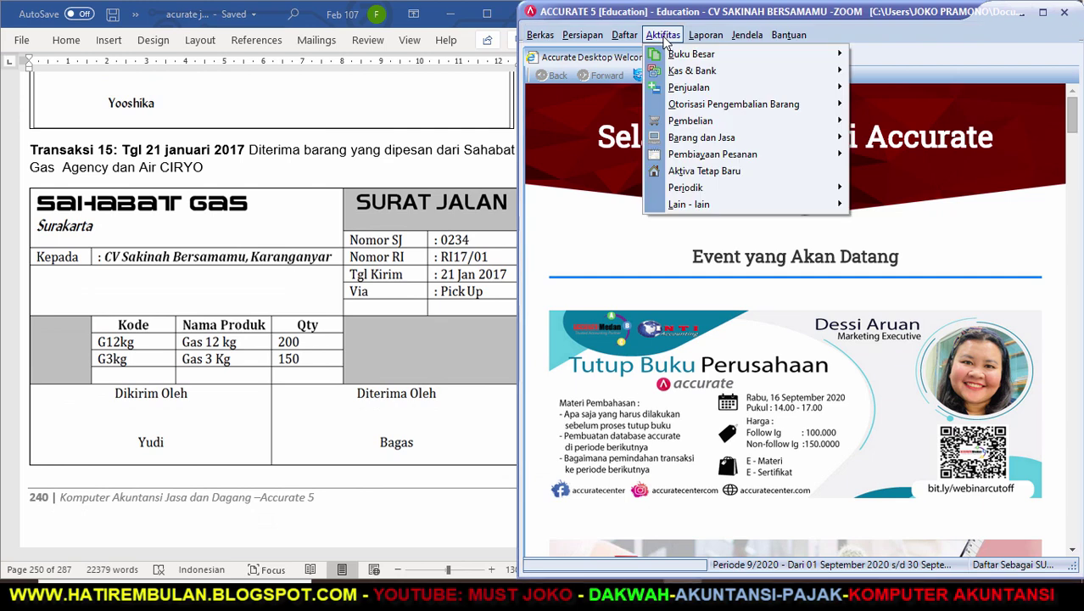
{"action": "mouse_move", "coordinate": [791, 123]}
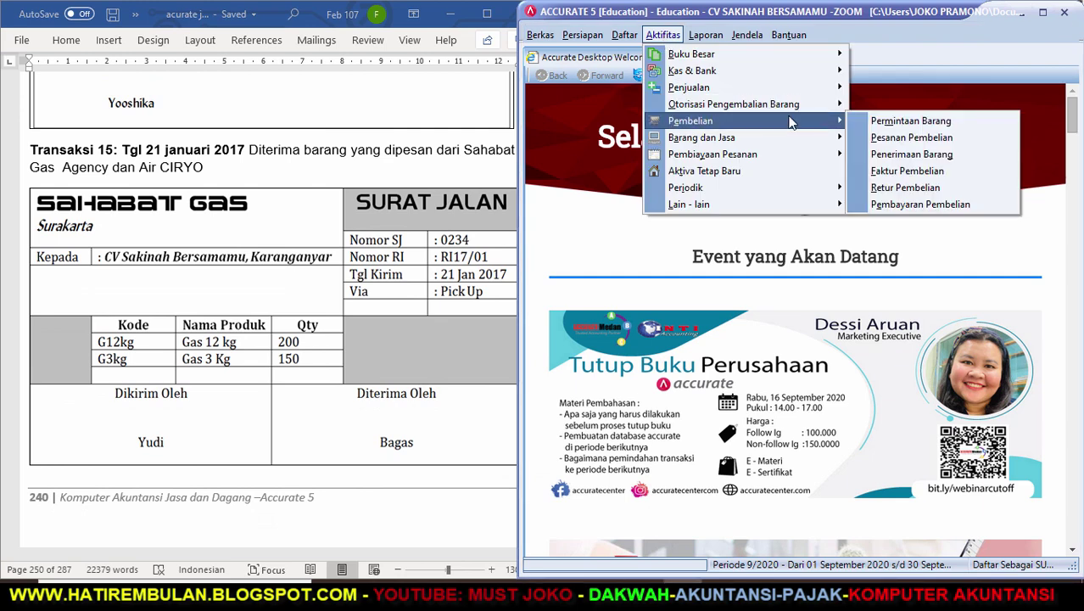
{"action": "left_click", "coordinate": [885, 152]}
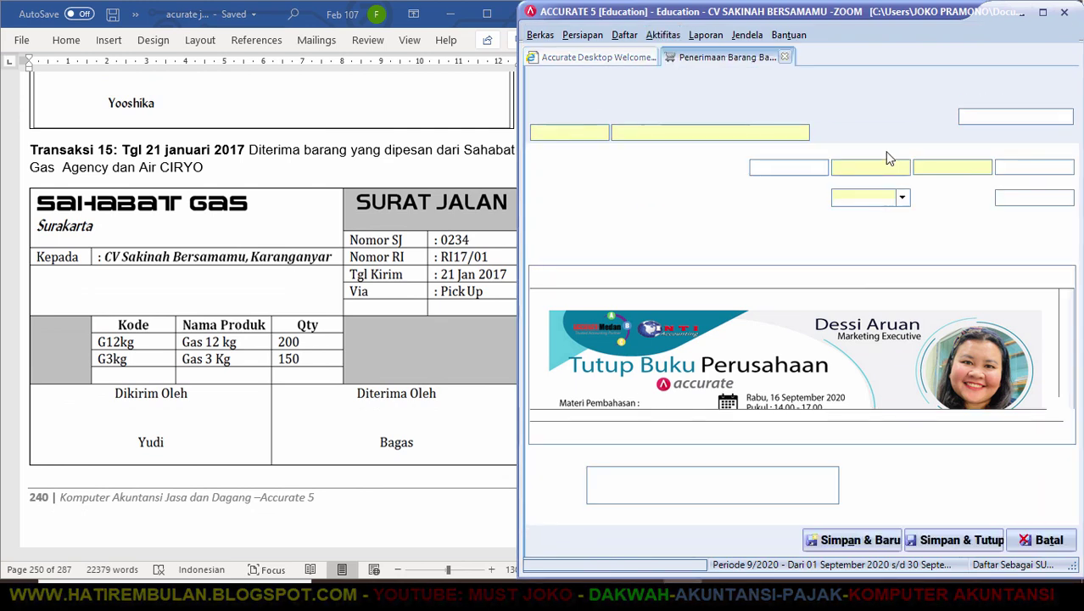
{"action": "left_click", "coordinate": [802, 133]}
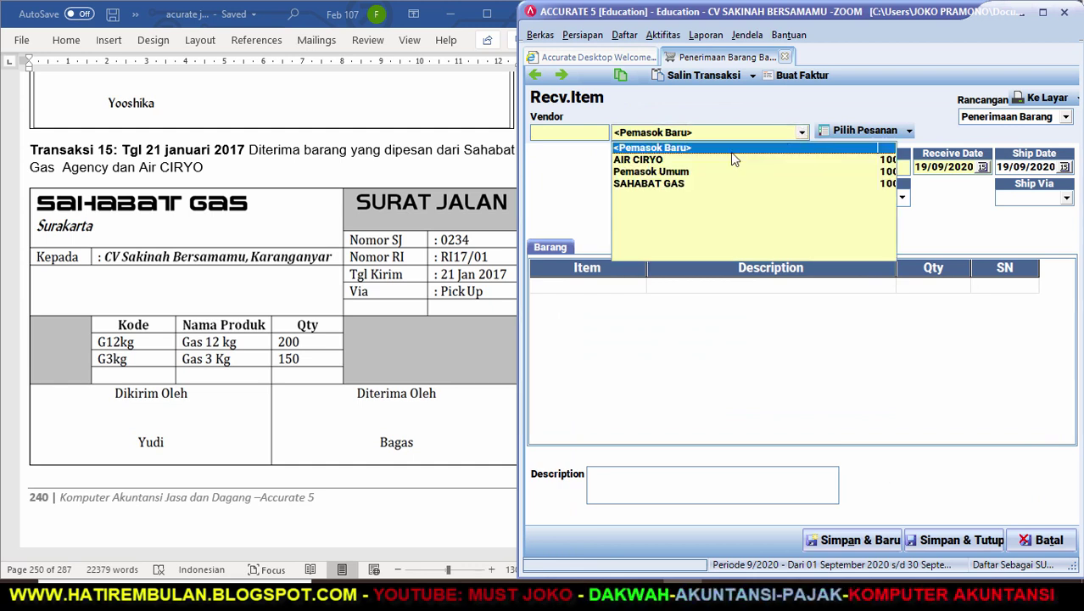
{"action": "left_click", "coordinate": [677, 184]}
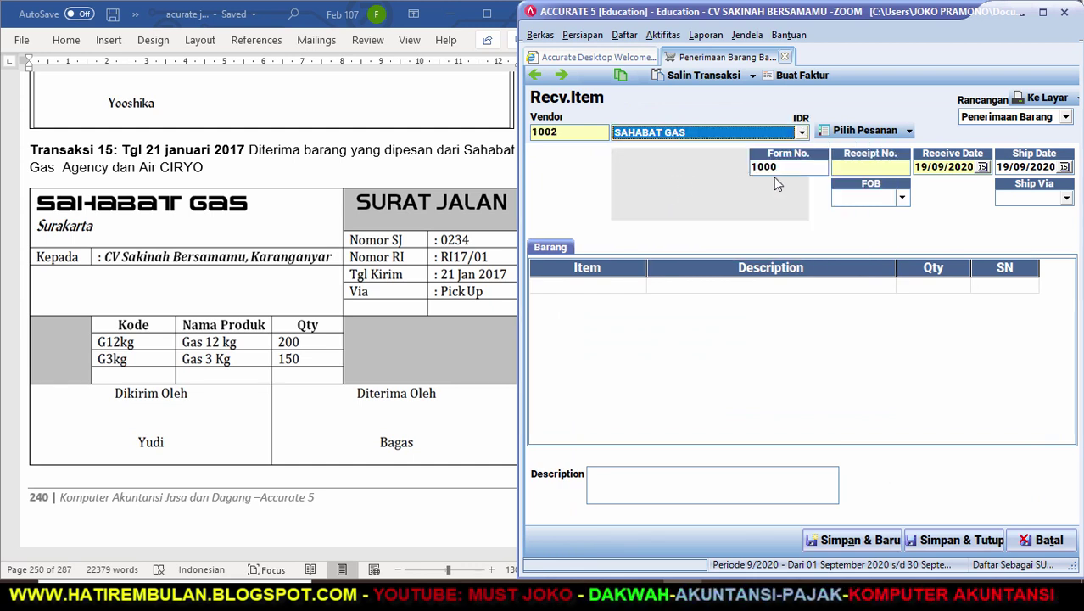
Set form number RI17/01, receive and ship dates 21/01/2017, and shipping via PICK UP.
{"action": "left_click", "coordinate": [816, 167]}
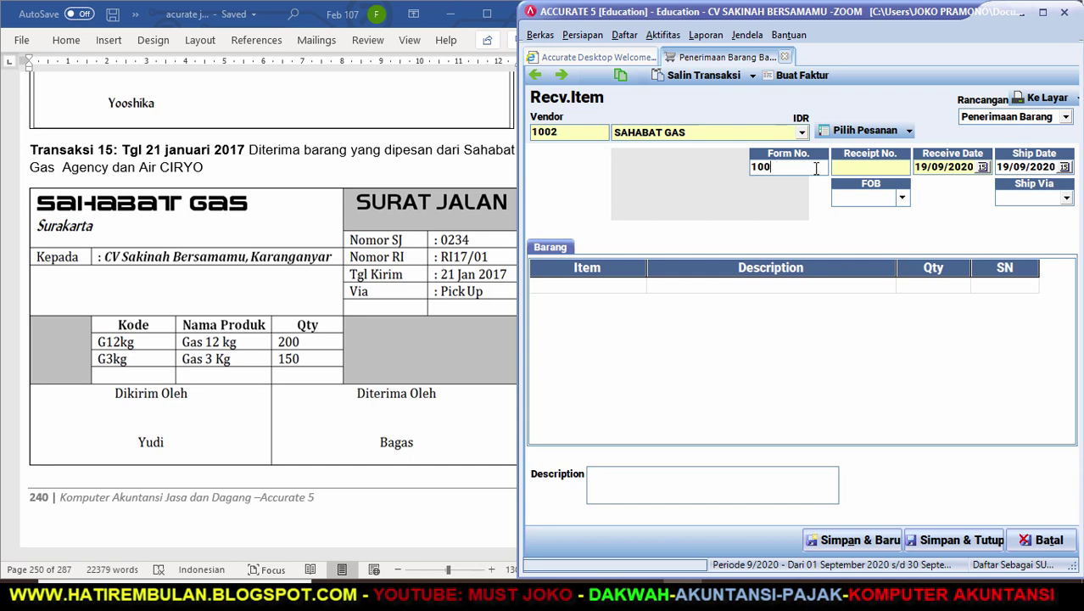
{"action": "key", "text": "BackSpace"}
{"action": "key", "text": "BackSpace"}
{"action": "key", "text": "BackSpace"}
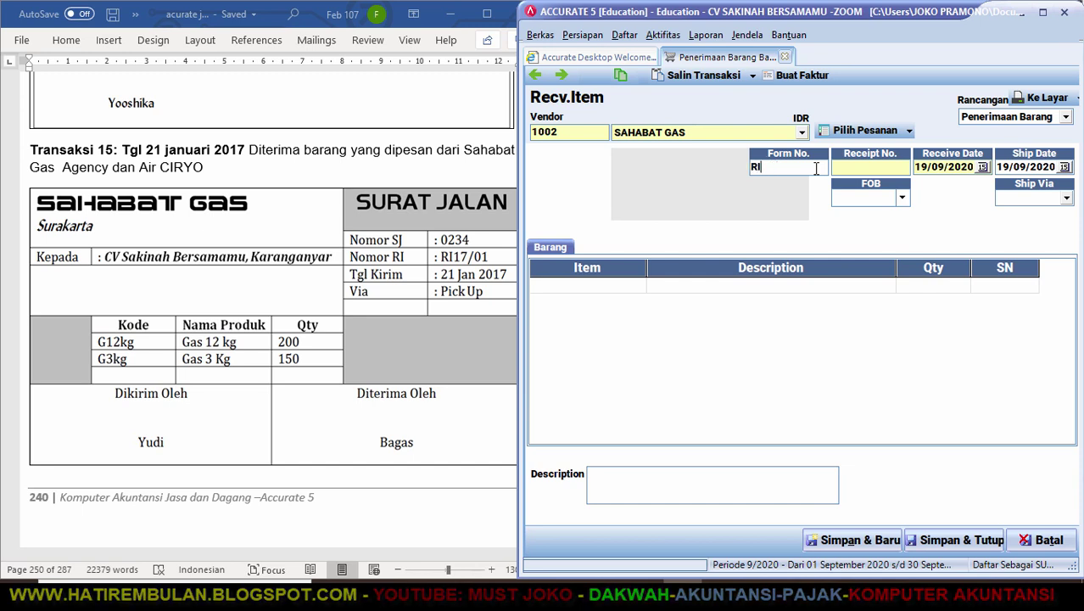
{"action": "type", "text": "RI17/01"}
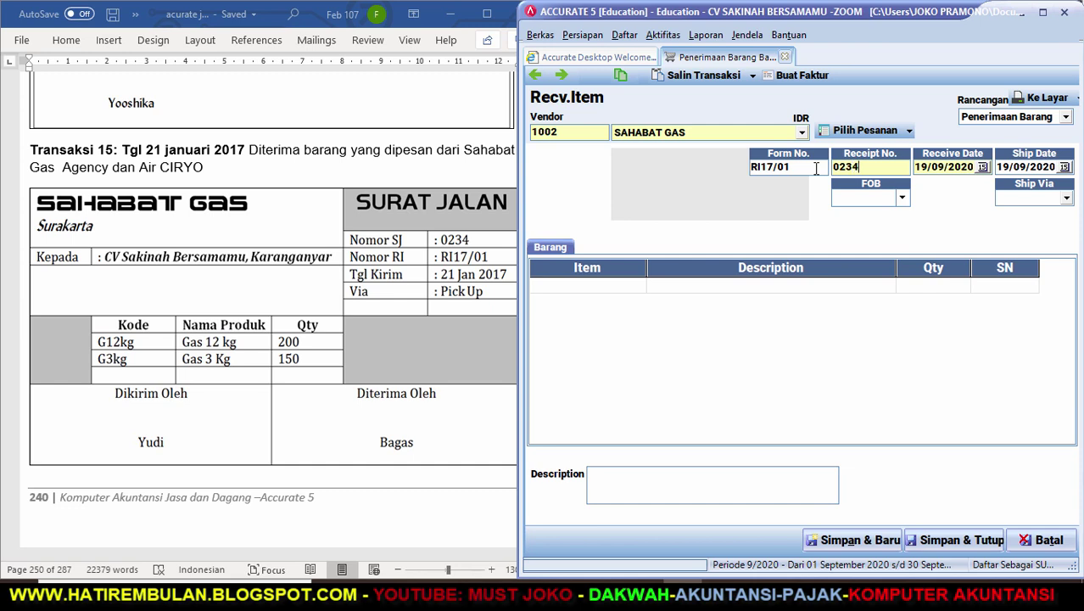
{"action": "key", "text": "Tab"}
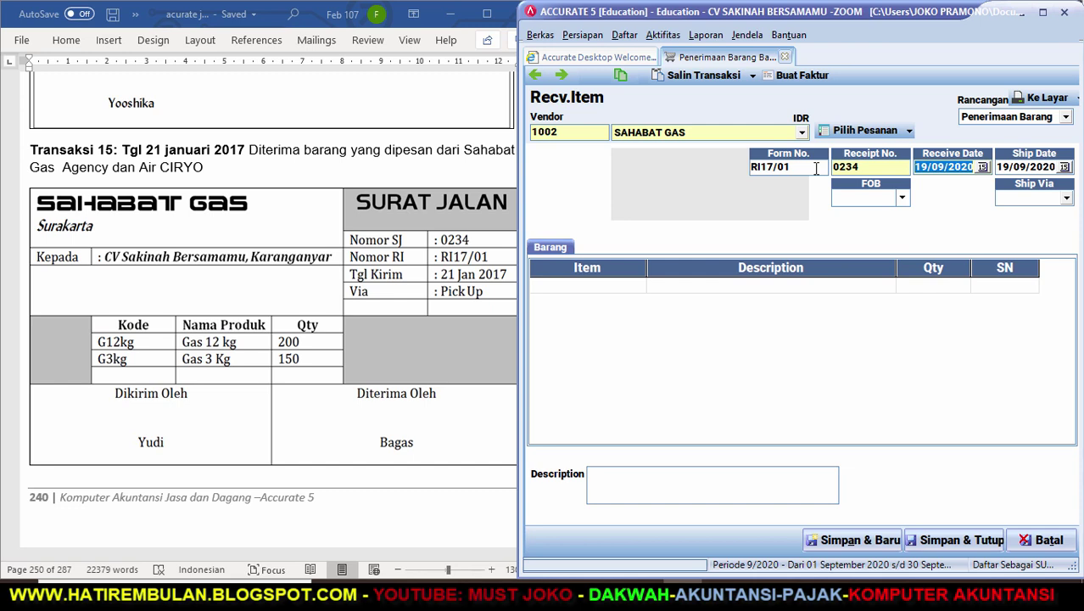
{"action": "type", "text": "21/01/20"}
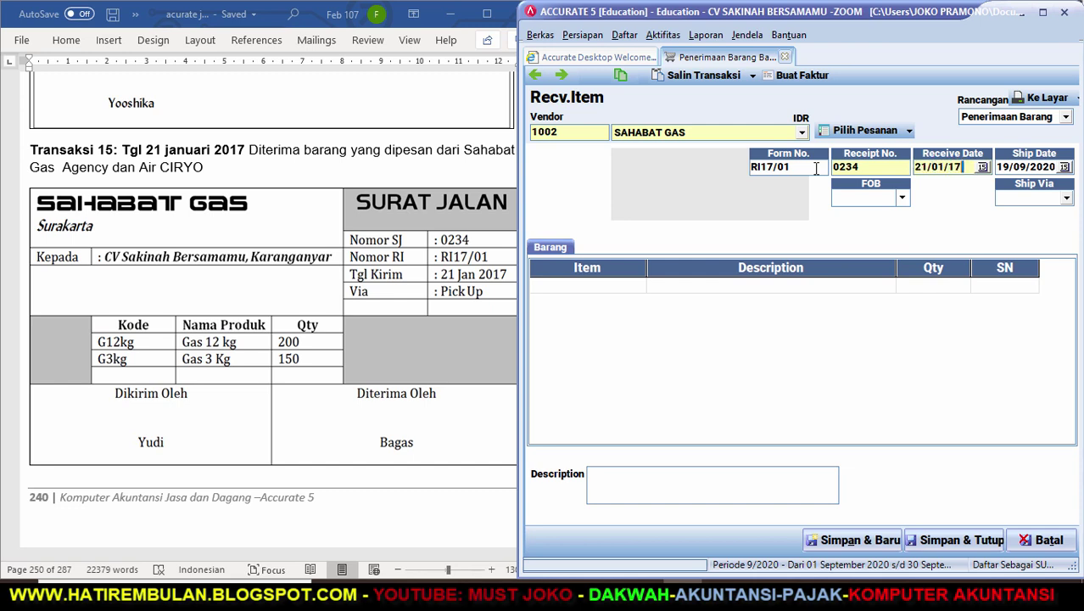
{"action": "type", "text": "17"}
{"action": "key", "text": "Tab"}
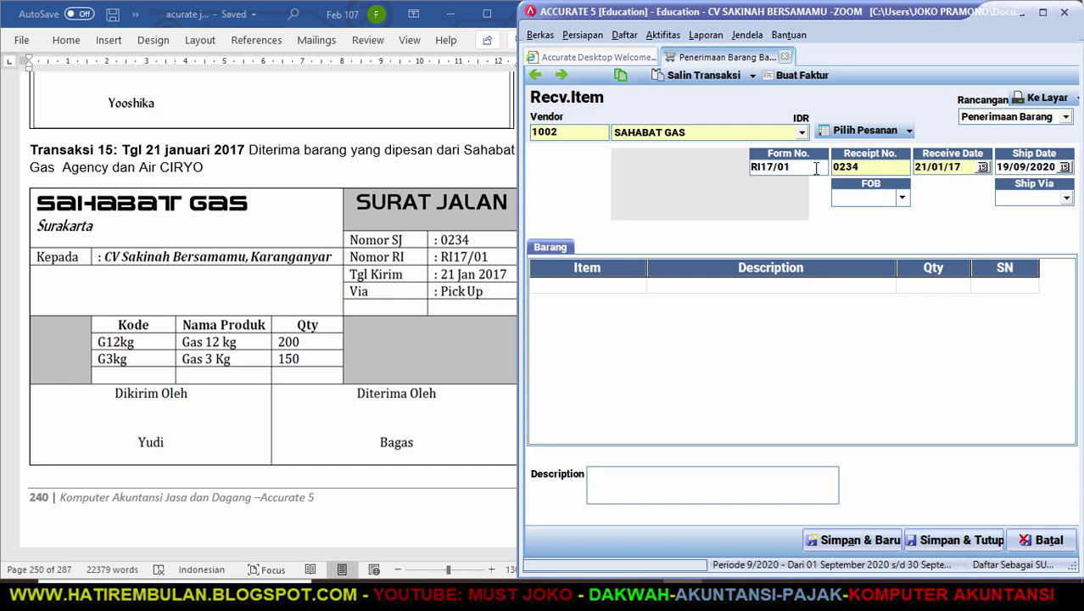
{"action": "type", "text": "21/01/20"}
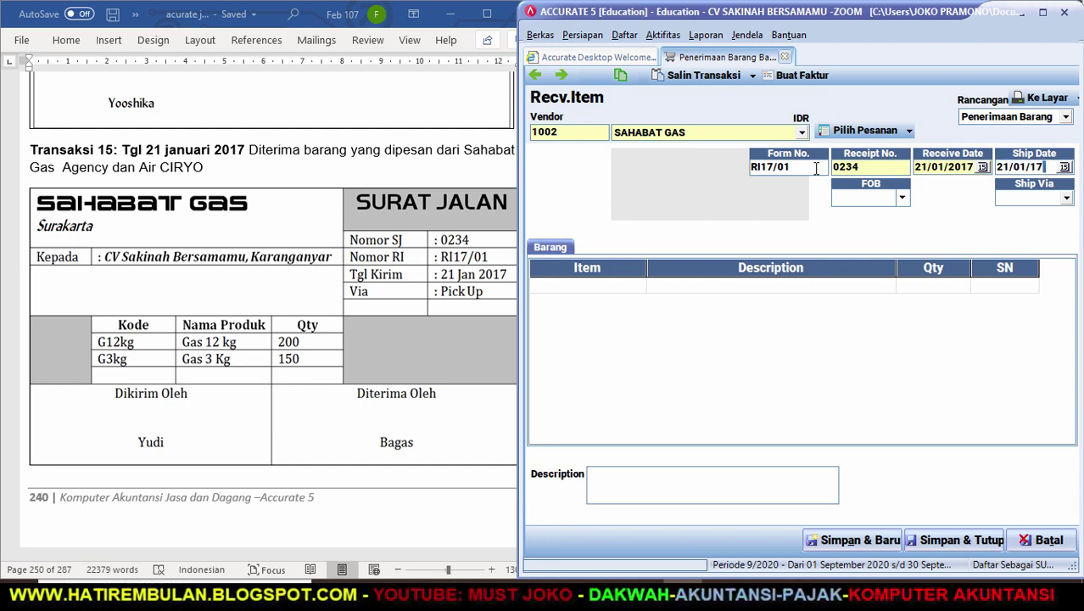
{"action": "type", "text": "17"}
{"action": "key", "text": "Tab"}
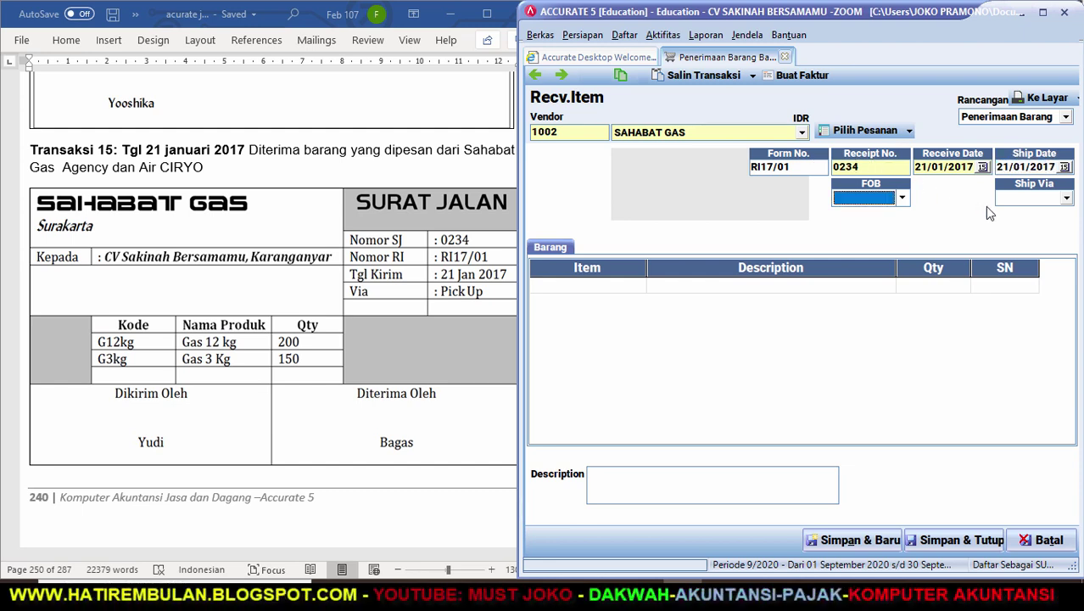
{"action": "left_click", "coordinate": [1068, 200]}
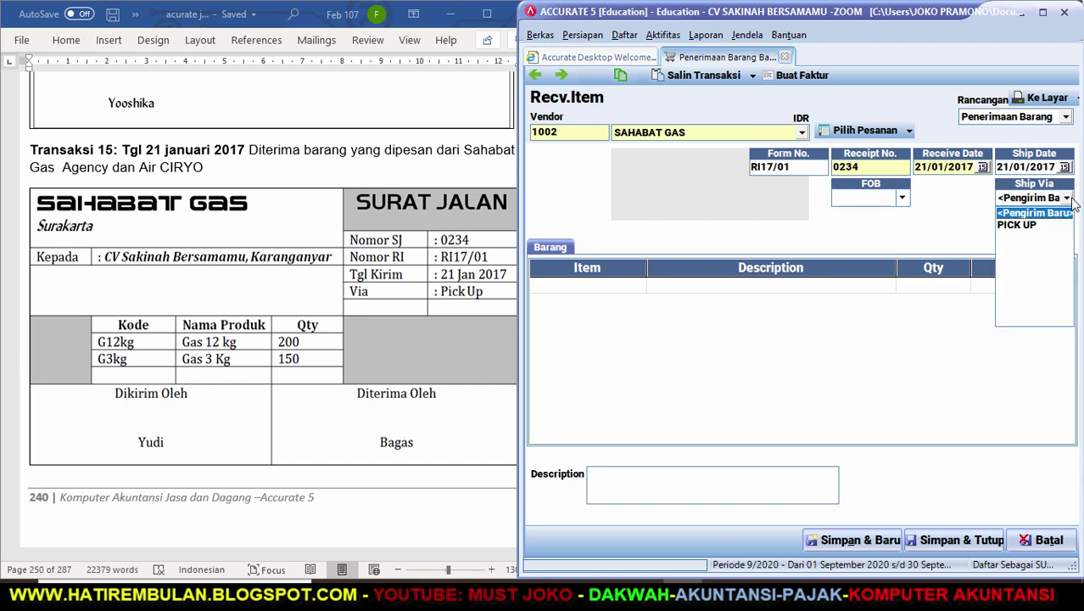
{"action": "left_click", "coordinate": [1030, 227]}
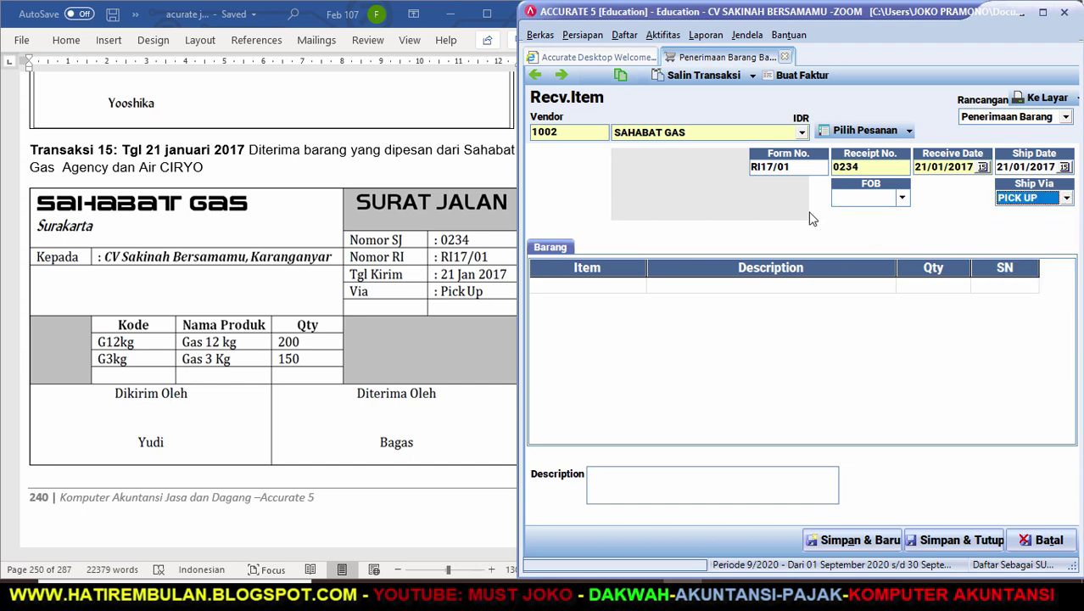
Load purchase order PO17/01's items, 200 GAS 12 KG and 150 GAS 3 KG, into the receipt.
{"action": "left_click", "coordinate": [866, 131]}
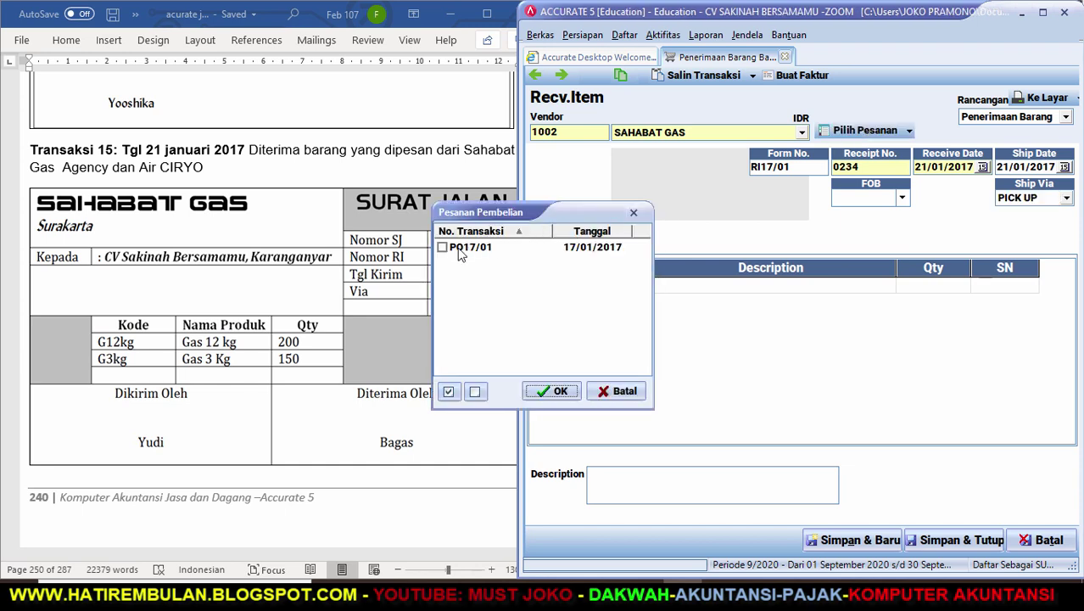
{"action": "left_click", "coordinate": [443, 249]}
{"action": "left_click", "coordinate": [551, 391]}
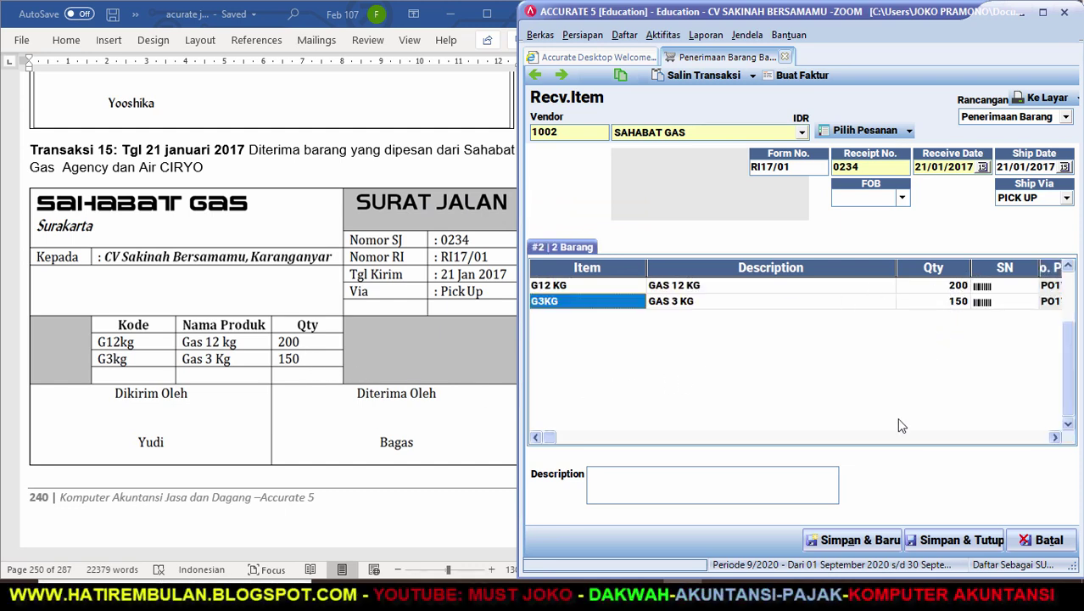
{"action": "left_click", "coordinate": [454, 523]}
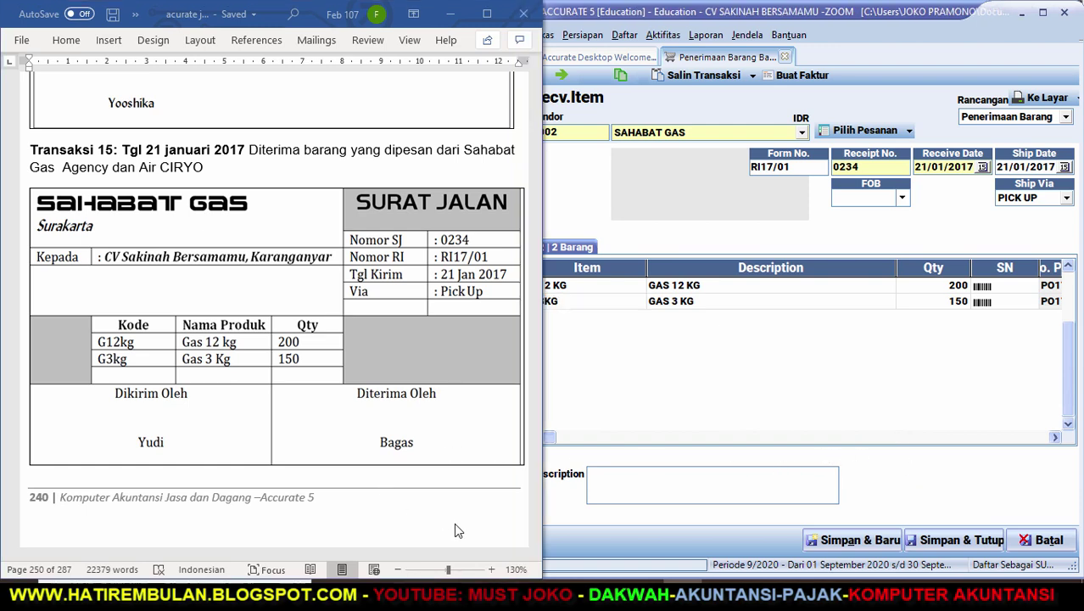
Scroll Word to the AIR CIRYO Surat Jalan page, then attempt Simpan & Baru on the receipt.
{"action": "left_click", "coordinate": [534, 539]}
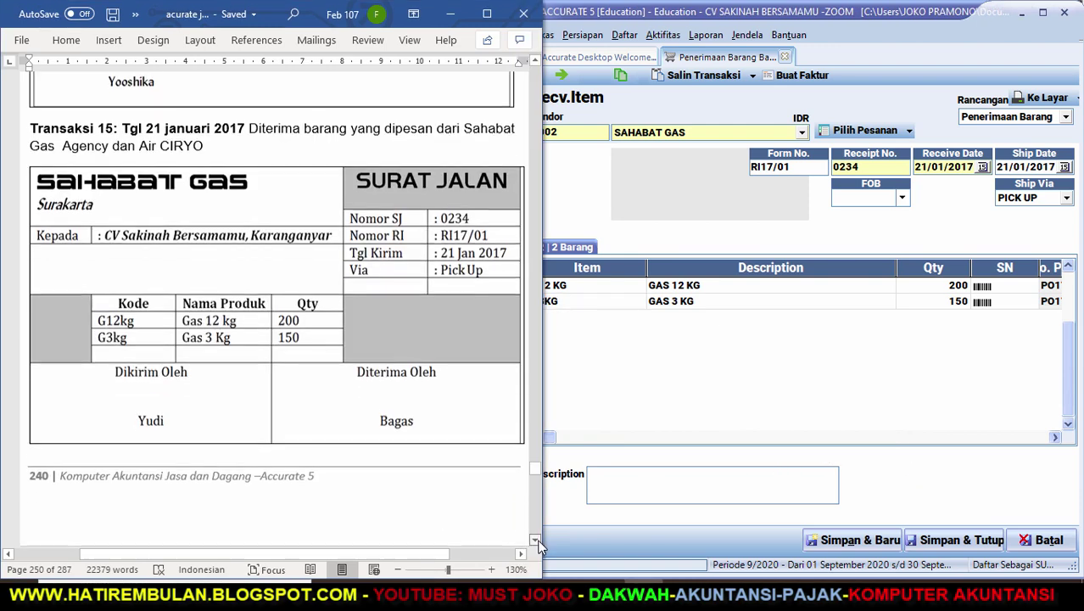
{"action": "left_click_drag", "start_coordinate": [534, 540], "coordinate": [538, 544]}
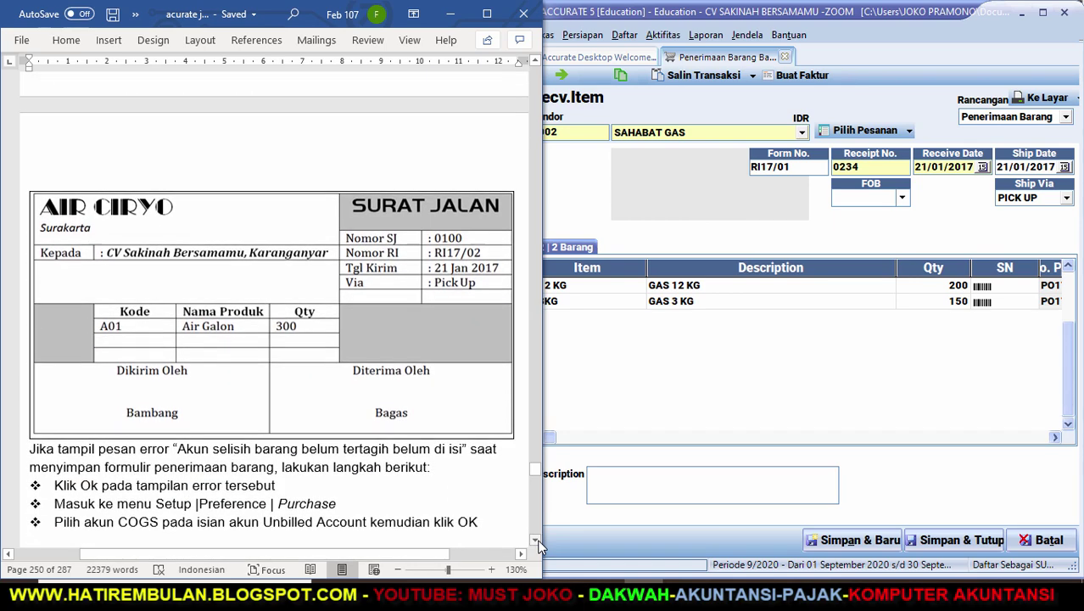
{"action": "left_click", "coordinate": [836, 540]}
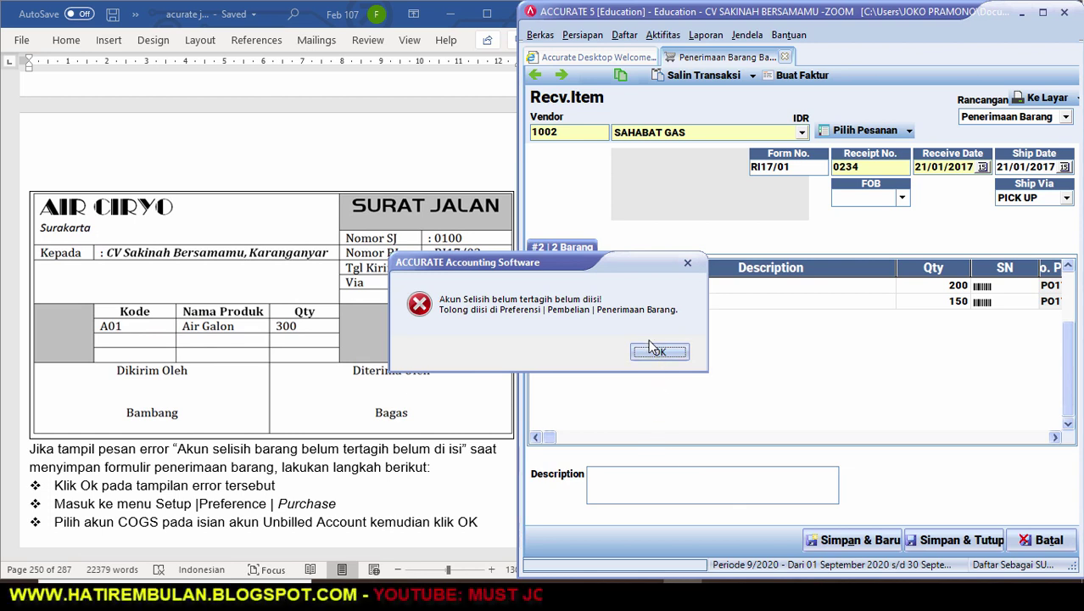
Dismiss the 'Akun Selisih belum tertagih' error and go to the Persiapan menu.
{"action": "left_click_drag", "start_coordinate": [672, 359], "coordinate": [570, 337]}
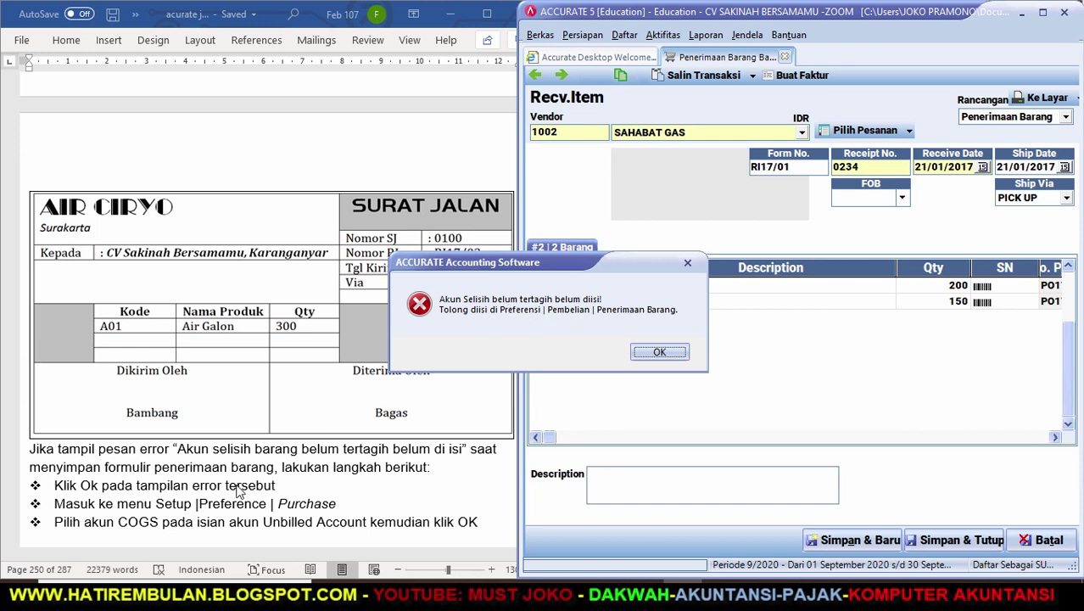
{"action": "left_click", "coordinate": [669, 351]}
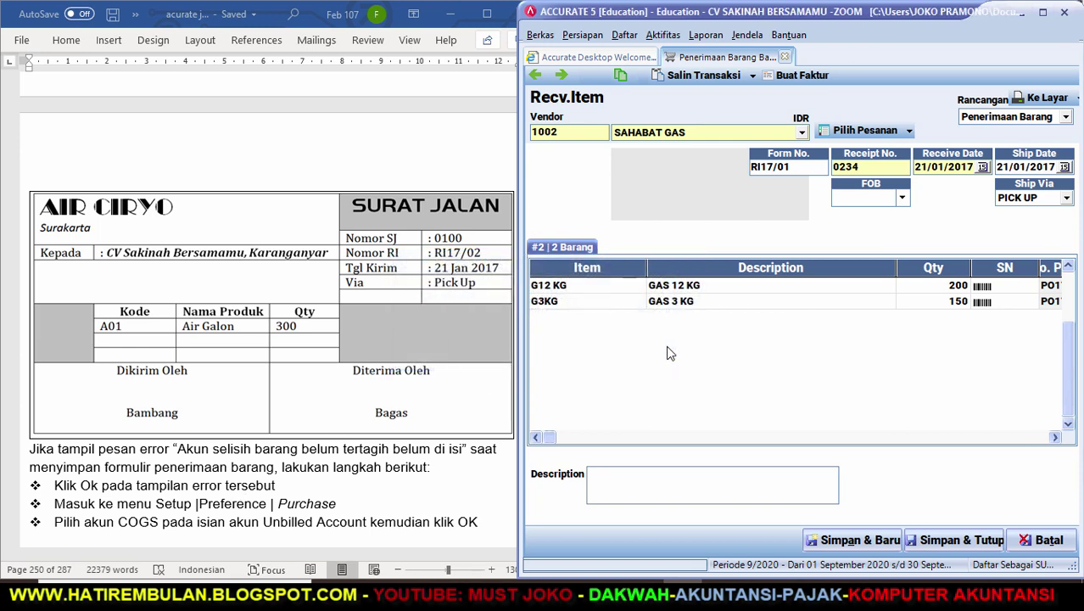
{"action": "left_click", "coordinate": [589, 39]}
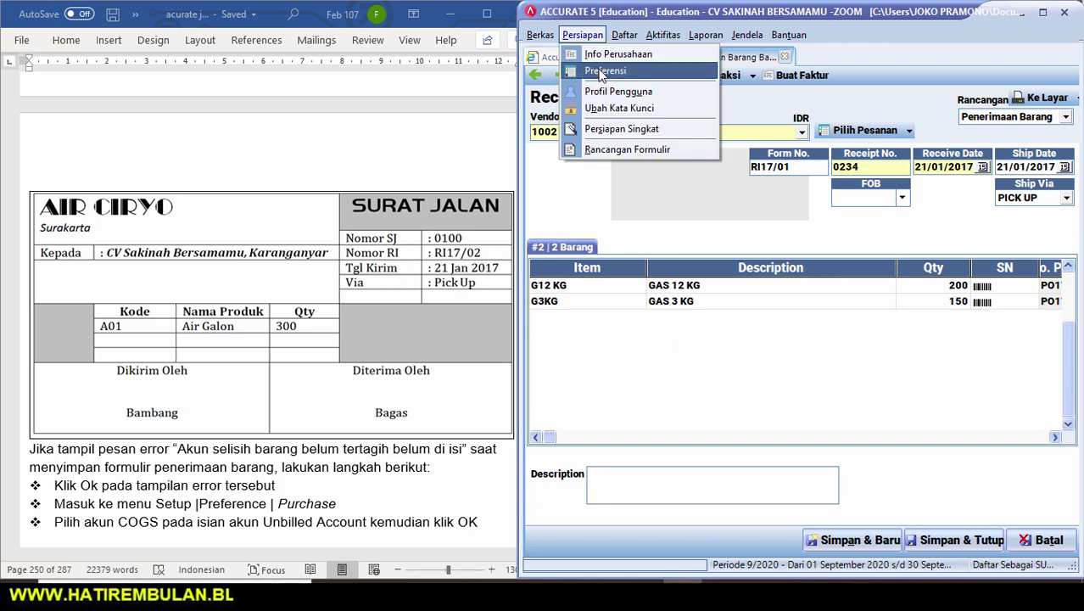
Set 5000 COGS as the unbilled goods difference account in the Pembelian preferences.
{"action": "left_click", "coordinate": [598, 68]}
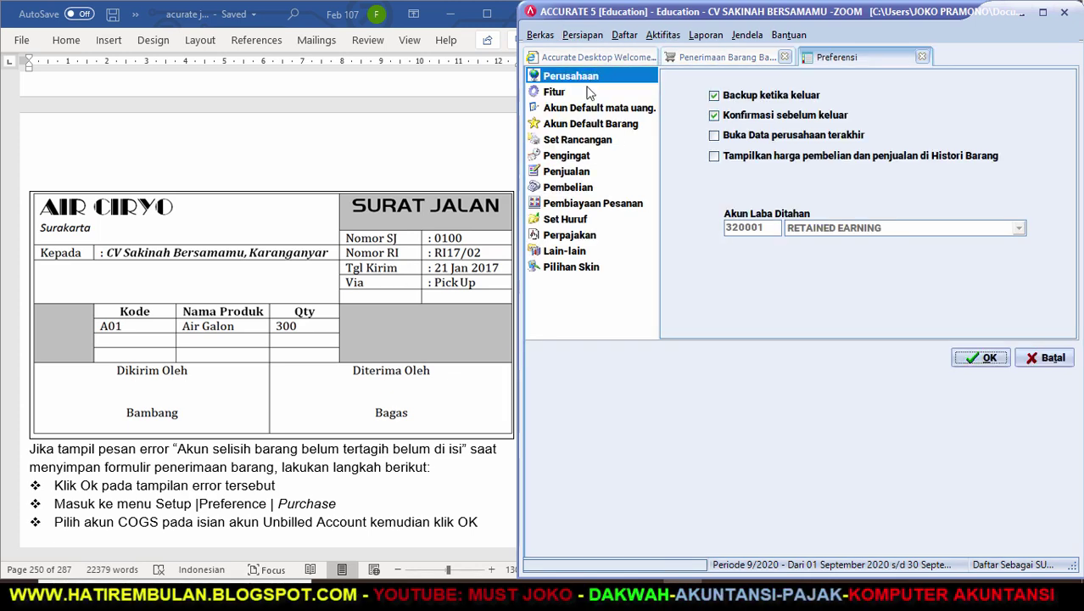
{"action": "left_click", "coordinate": [566, 189]}
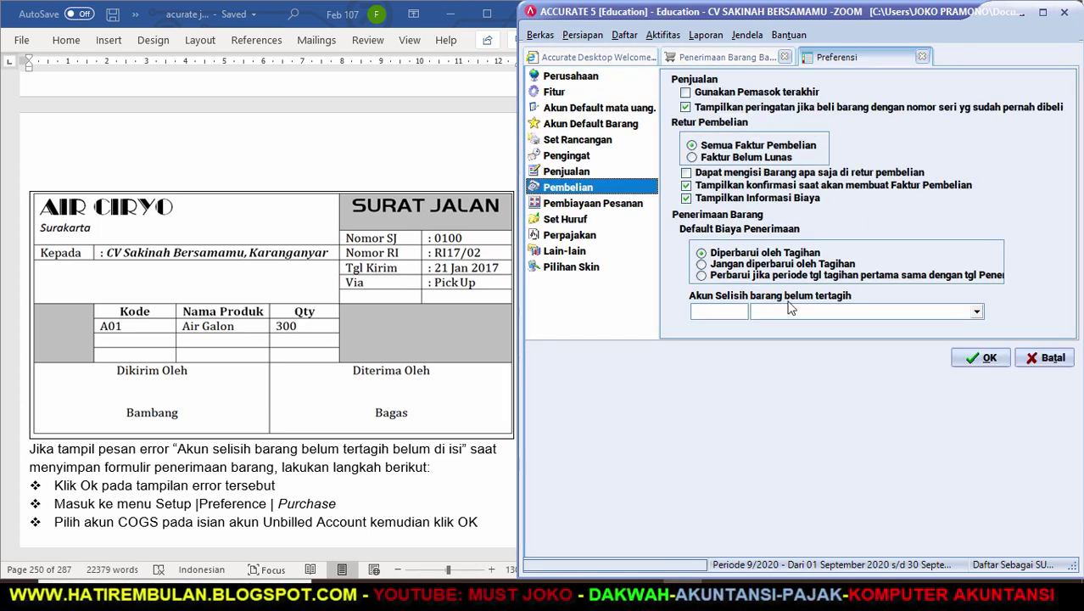
{"action": "left_click", "coordinate": [978, 313]}
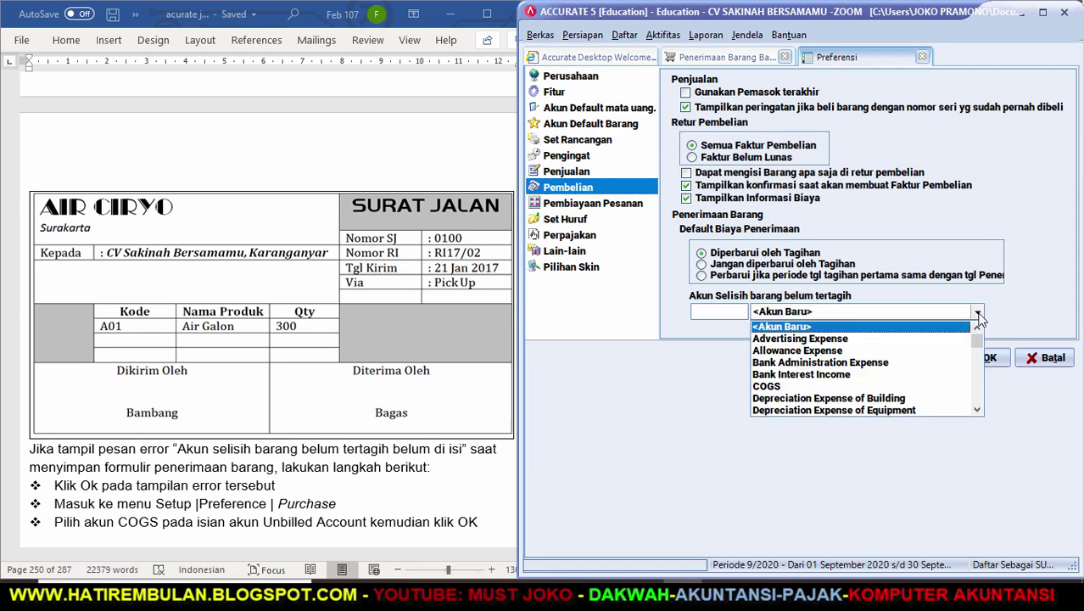
{"action": "left_click", "coordinate": [821, 386]}
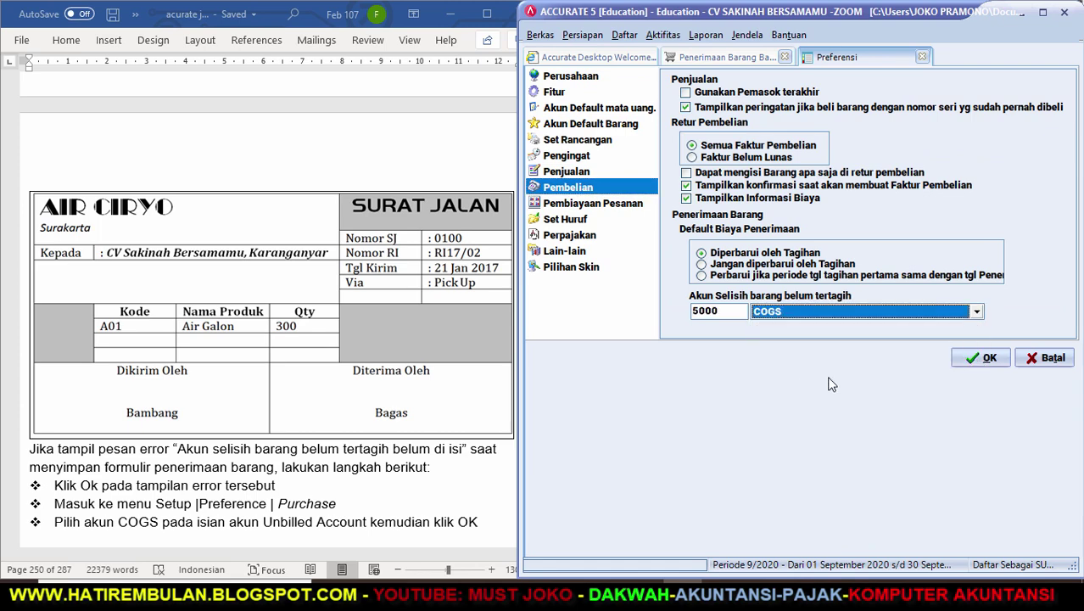
{"action": "left_click", "coordinate": [965, 363]}
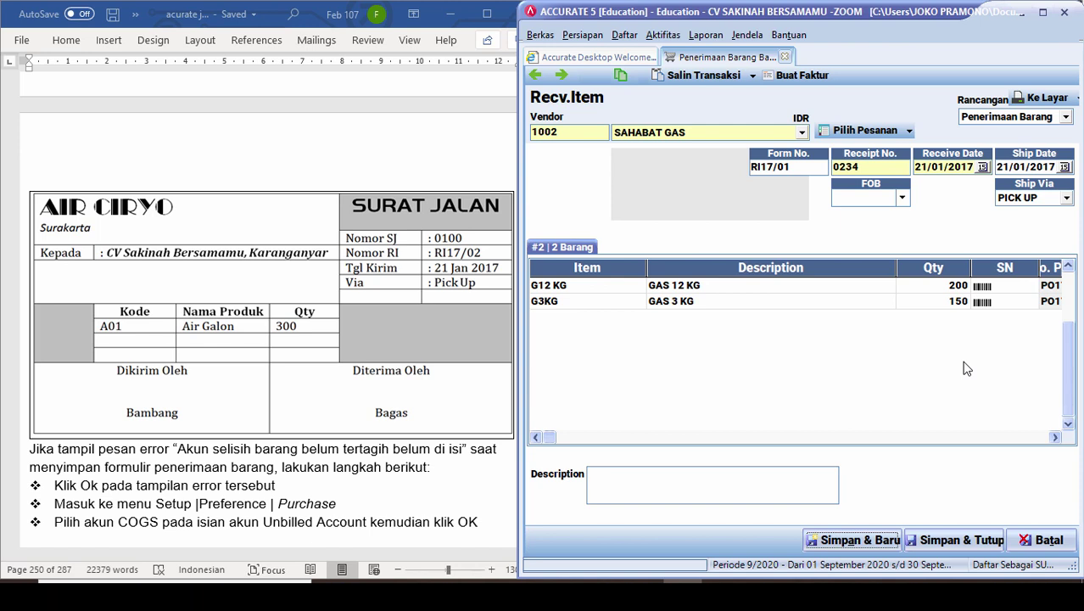
Save receipt RI17/01, then start RI17/02 for AIR CIRYO: receipt 0100, dates 21/01/2017, PICK UP.
{"action": "left_click", "coordinate": [853, 543]}
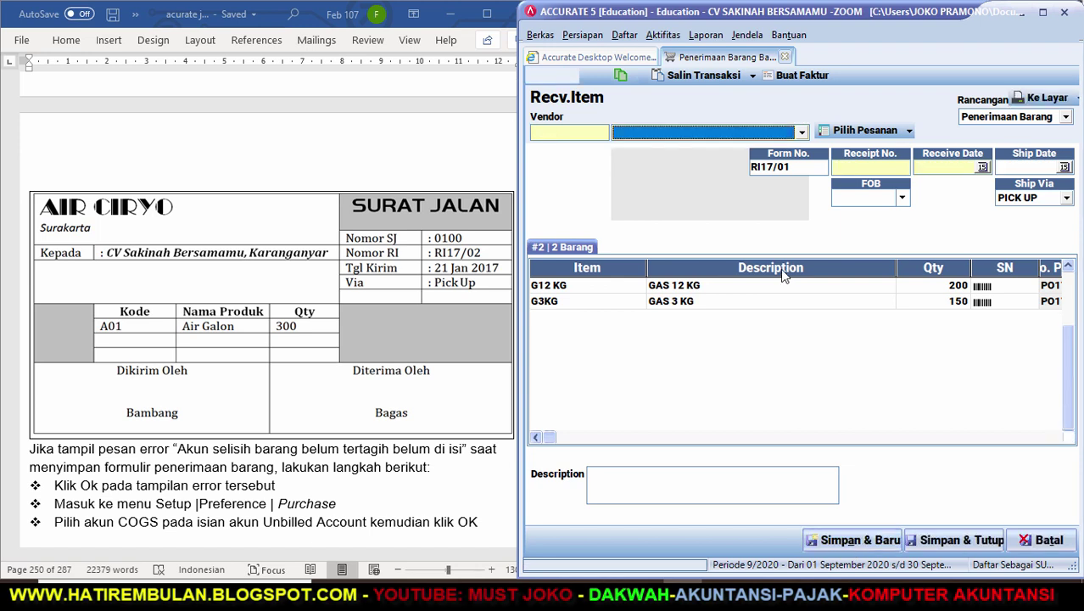
{"action": "left_click", "coordinate": [802, 133]}
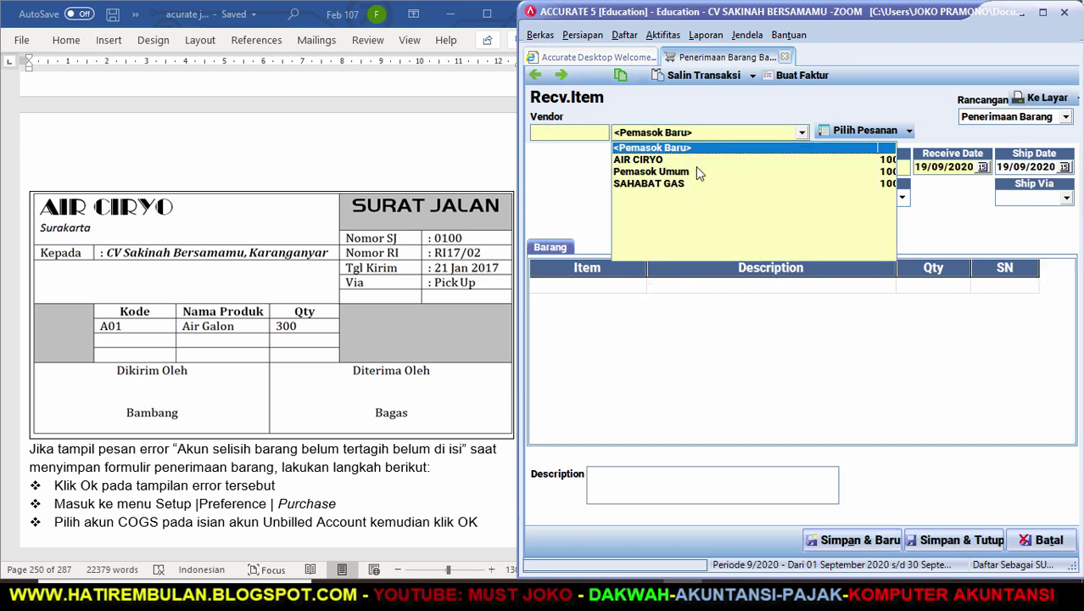
{"action": "left_click", "coordinate": [667, 161]}
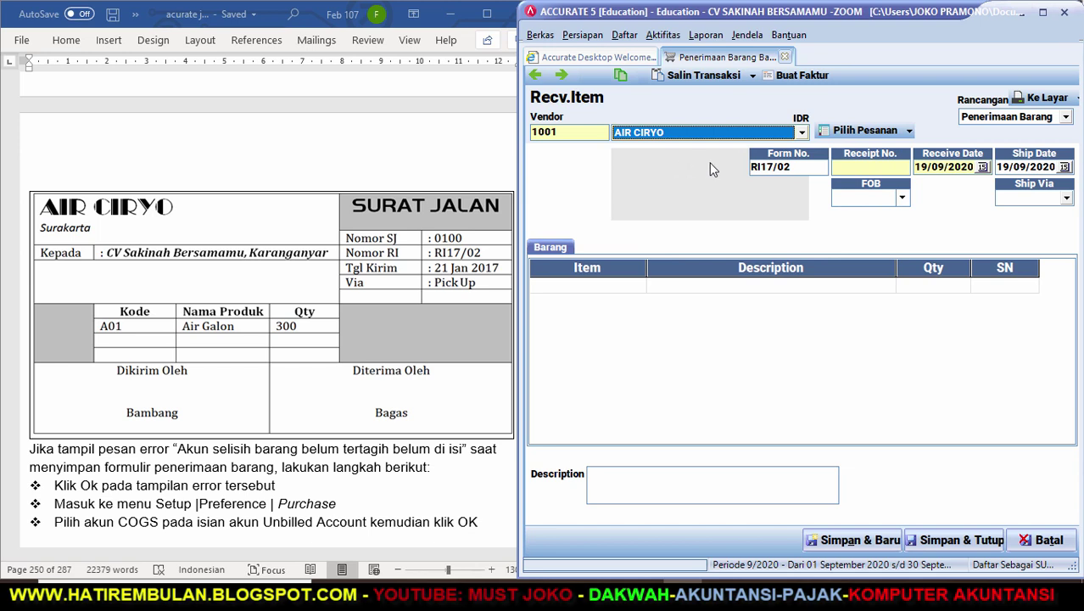
{"action": "left_click", "coordinate": [851, 170]}
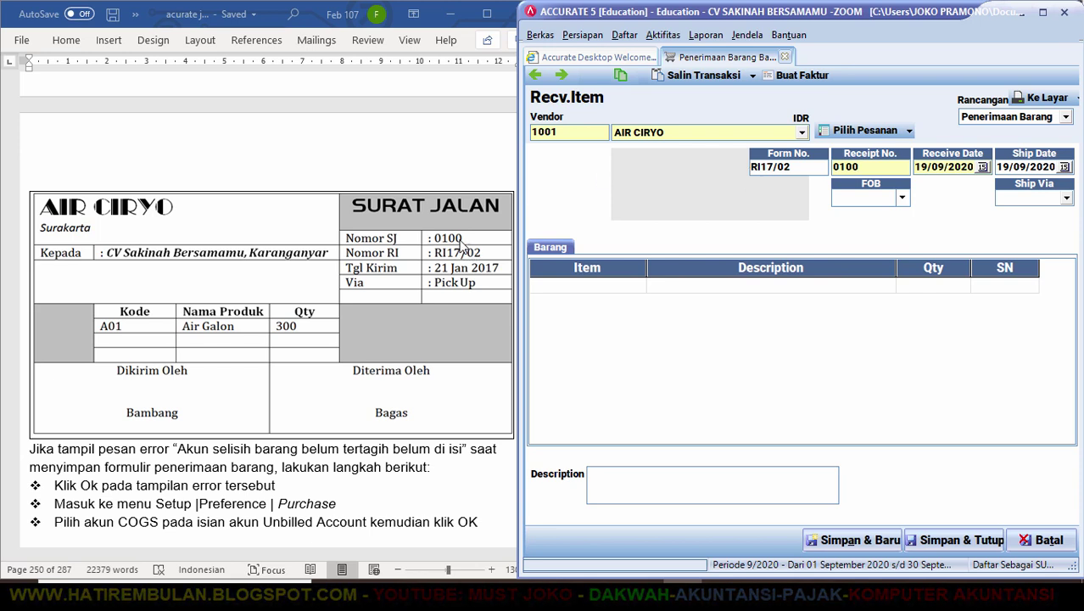
{"action": "key", "text": "Tab"}
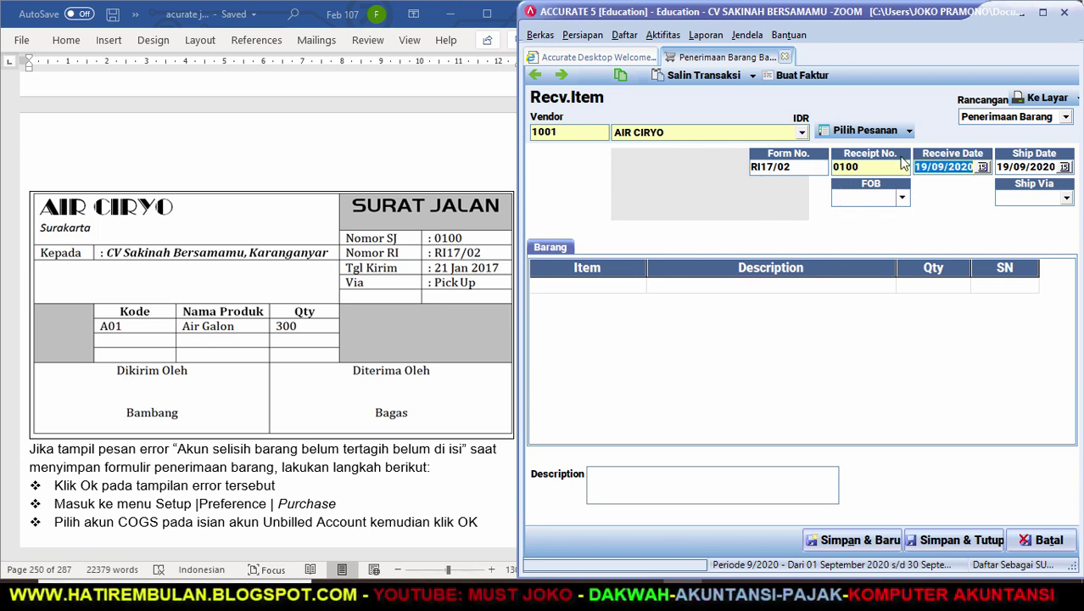
{"action": "type", "text": "21/01/17"}
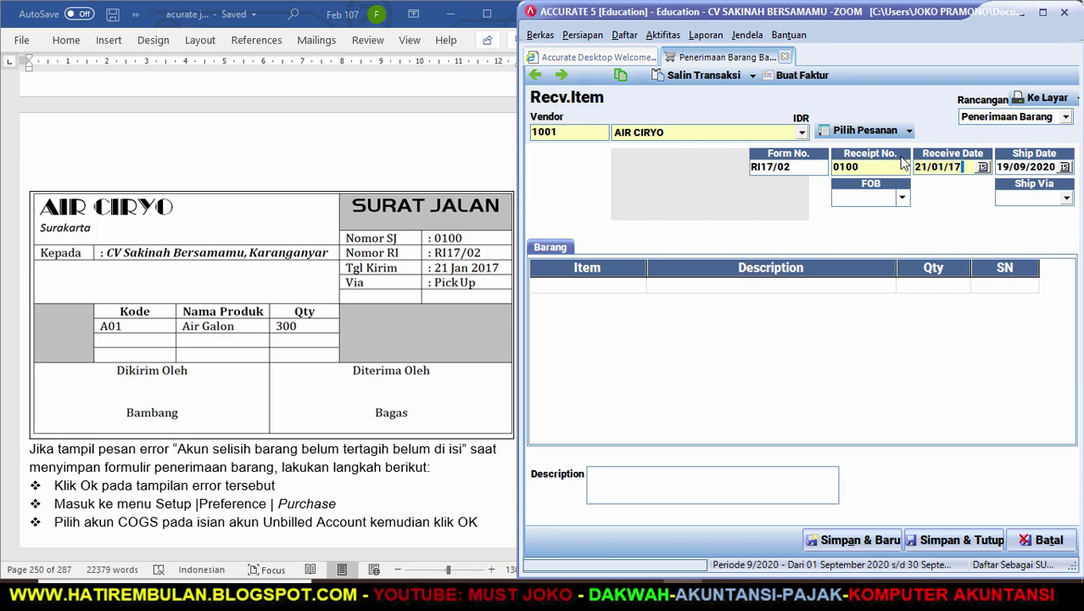
{"action": "key", "text": "Tab"}
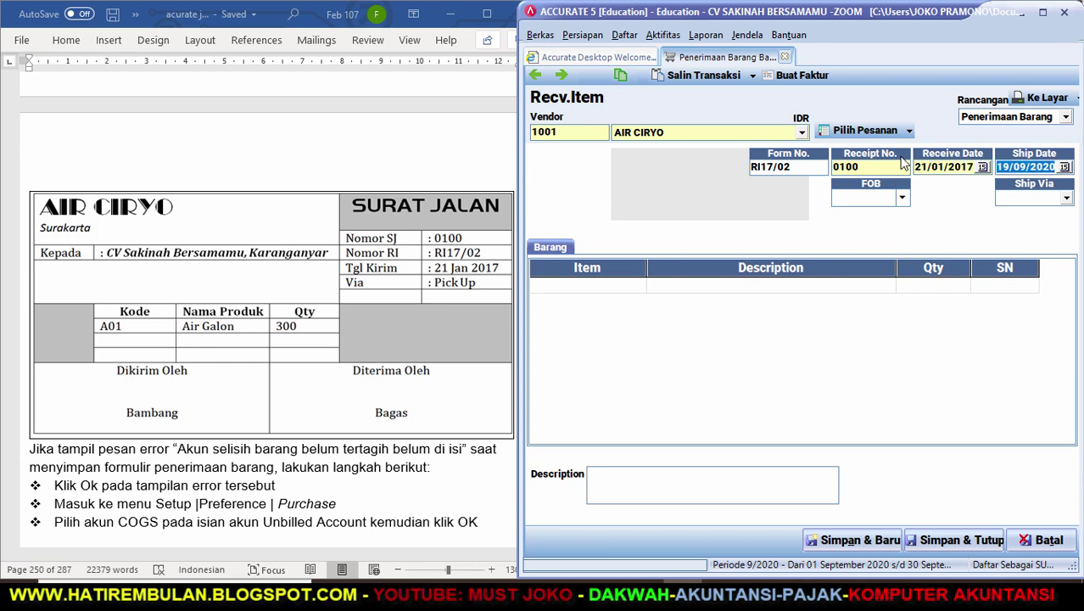
{"action": "type", "text": "21/01/17"}
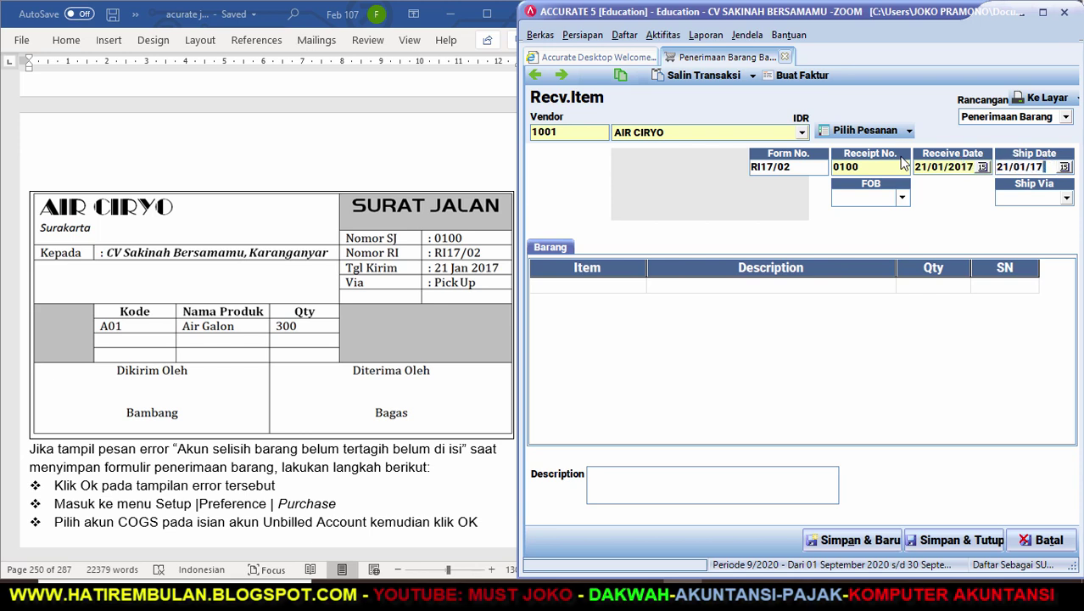
{"action": "left_click", "coordinate": [1067, 197]}
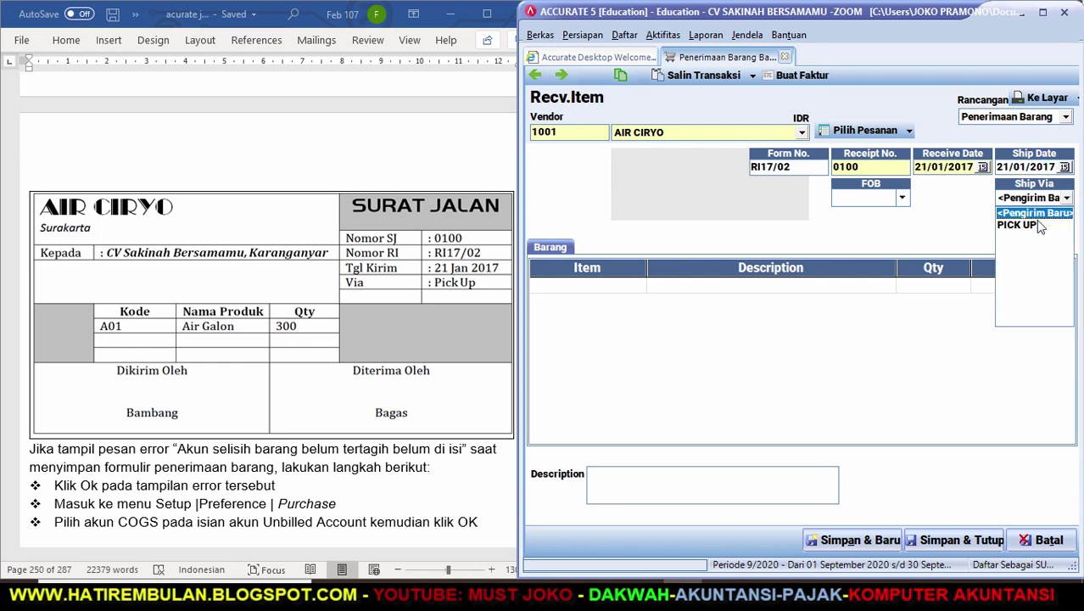
{"action": "left_click", "coordinate": [1029, 228]}
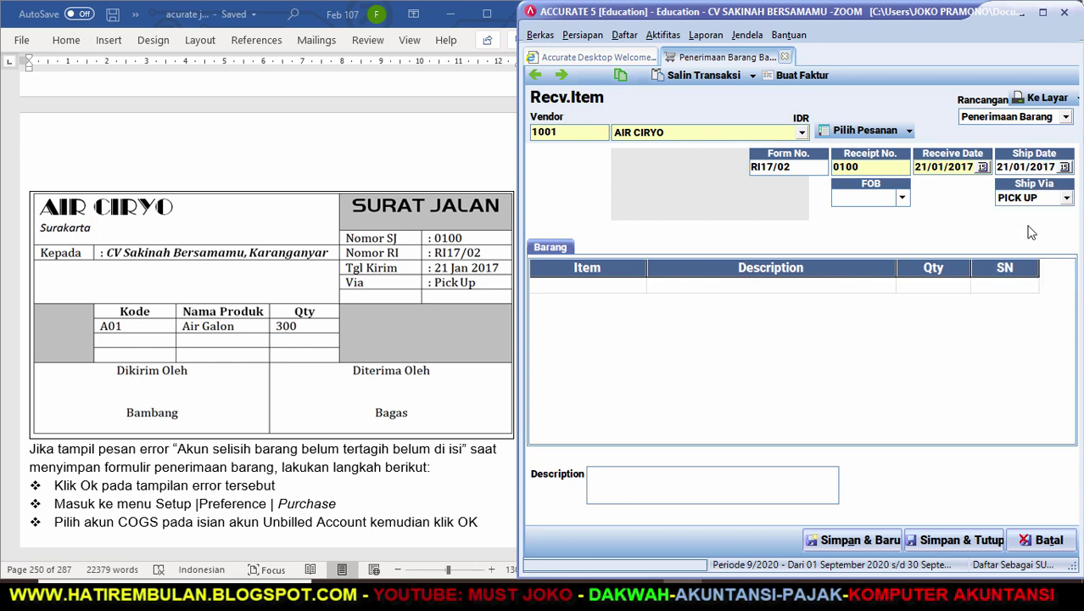
Load PO17/02's 300 A01 AIR GALON into receipt RI17/02, then save and close it.
{"action": "left_click", "coordinate": [874, 132]}
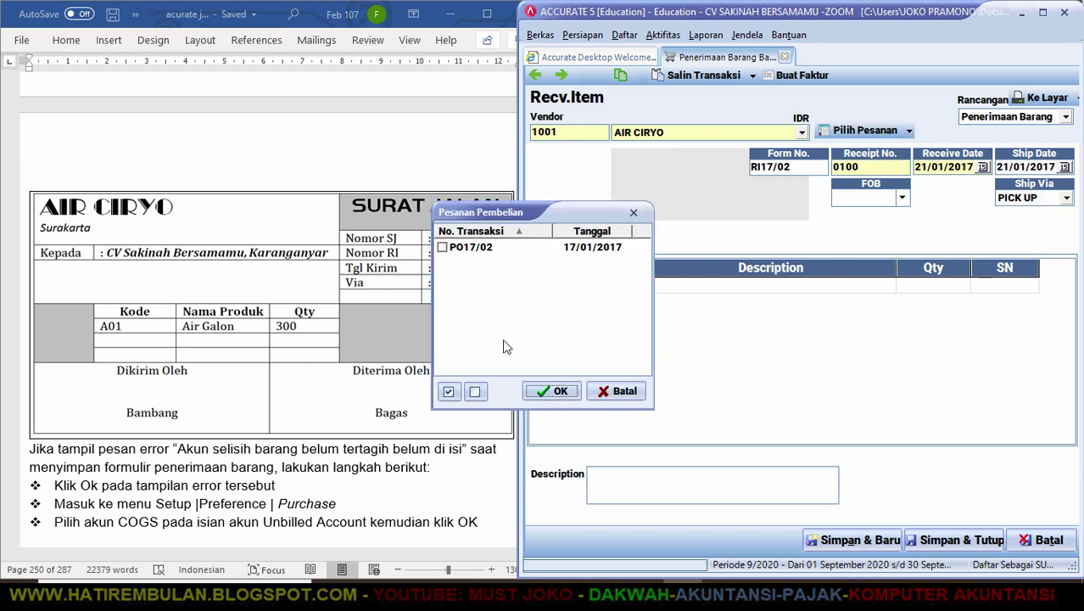
{"action": "left_click", "coordinate": [443, 248]}
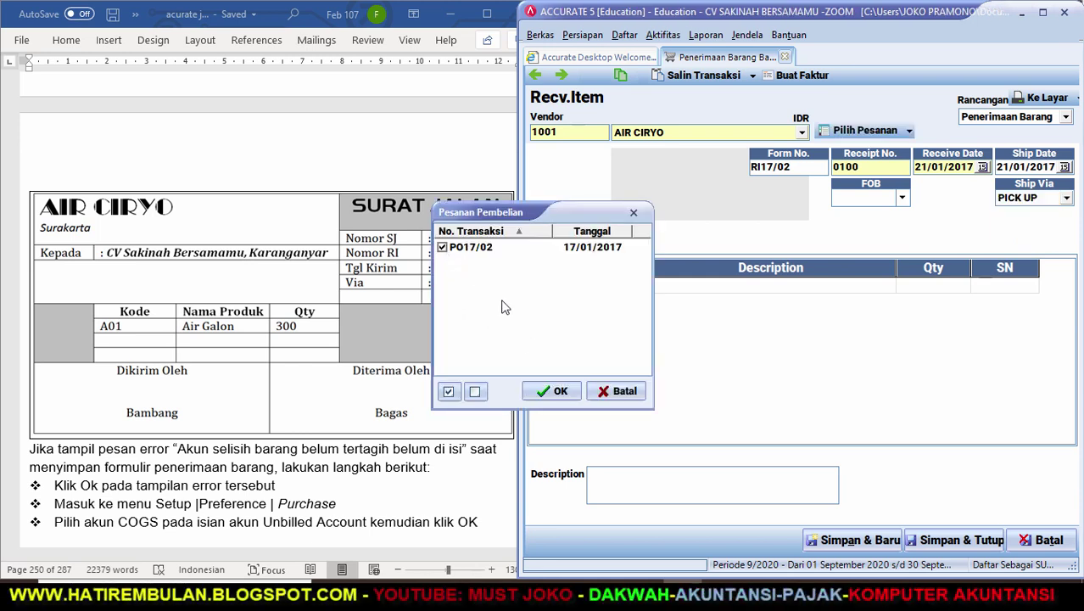
{"action": "left_click", "coordinate": [556, 393]}
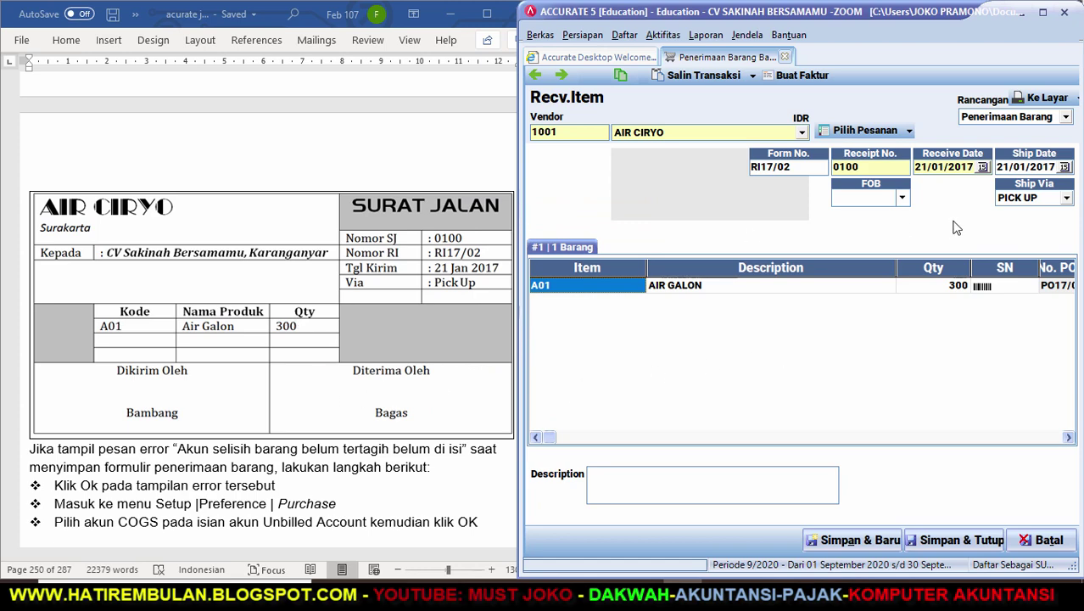
{"action": "left_click", "coordinate": [960, 541]}
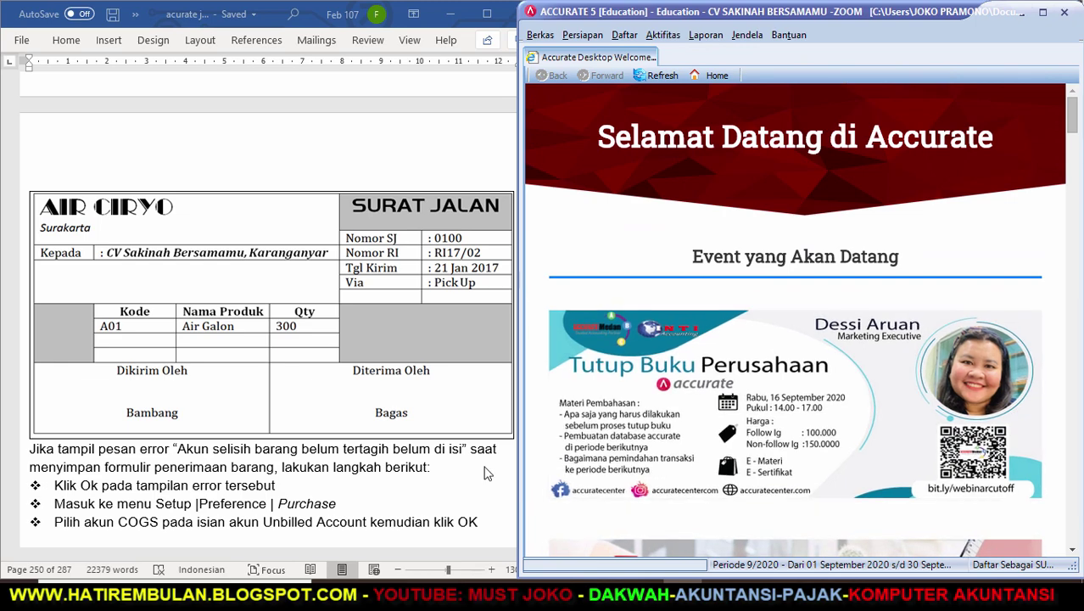
Close the receive-item form, bring up AIR CIRYO invoice AC100 in Word, and open Accurate's purchasing menu.
{"action": "left_click", "coordinate": [489, 471]}
{"action": "left_click_drag", "start_coordinate": [536, 543], "coordinate": [537, 544]}
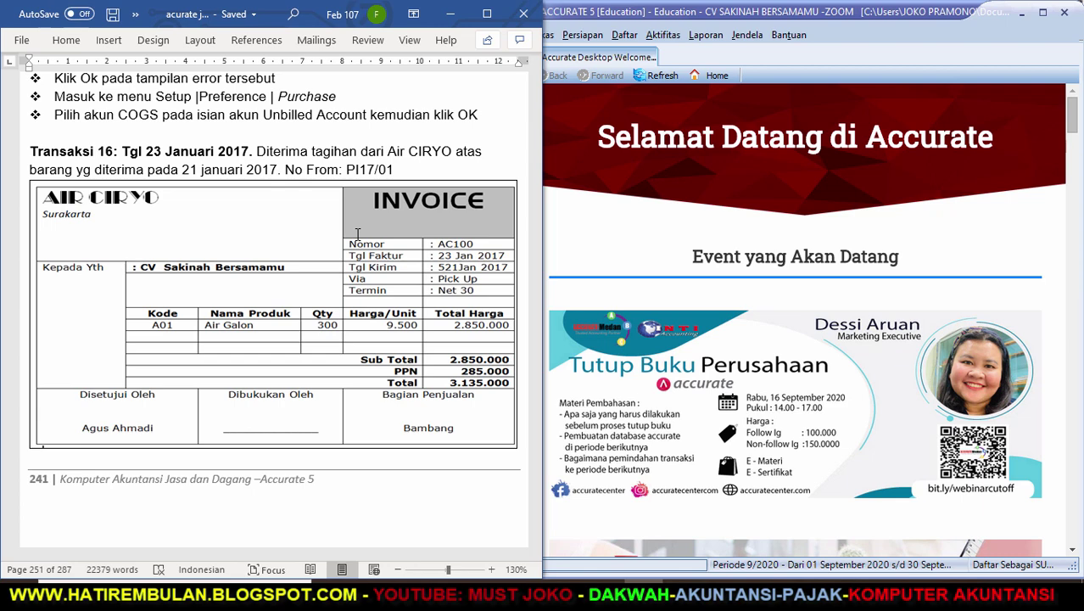
{"action": "left_click", "coordinate": [655, 38]}
{"action": "mouse_move", "coordinate": [684, 123]}
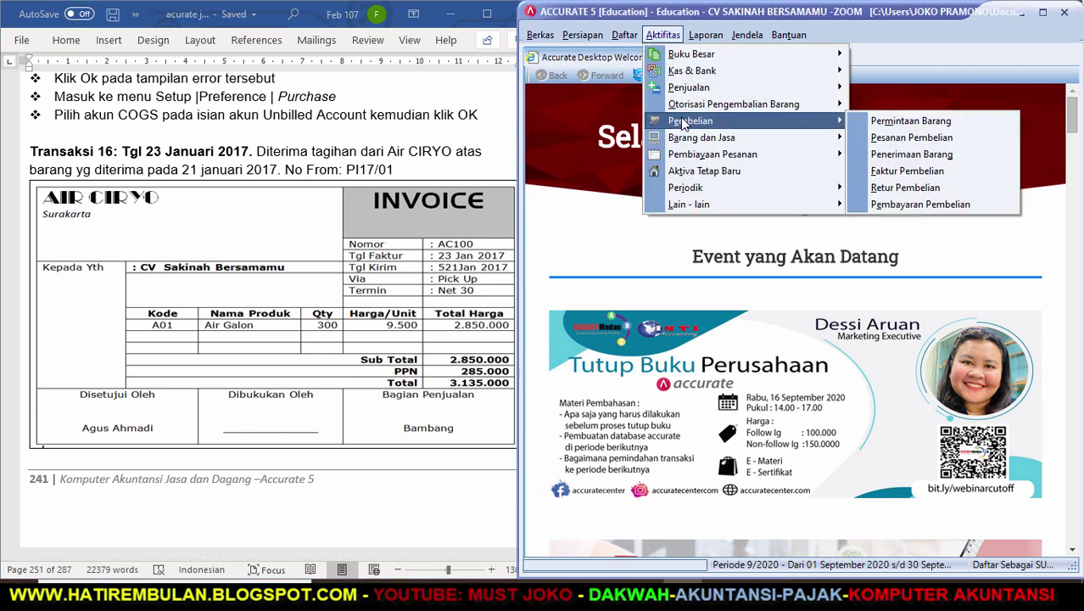
Start a new purchase invoice from vendor AIR CIRYO with invoice number AC100.
{"action": "left_click", "coordinate": [876, 173]}
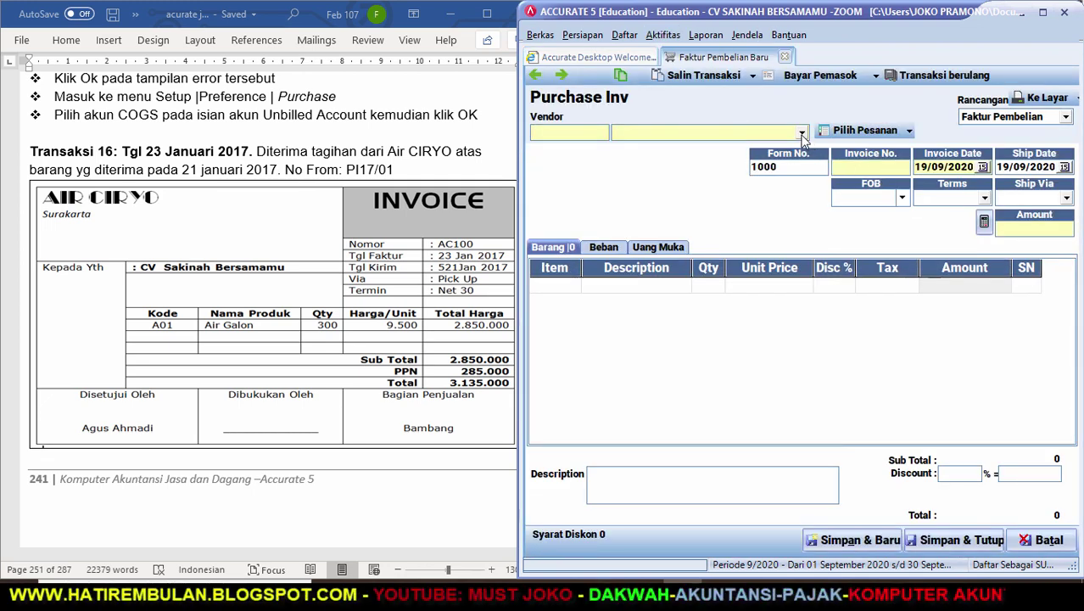
{"action": "left_click", "coordinate": [802, 135]}
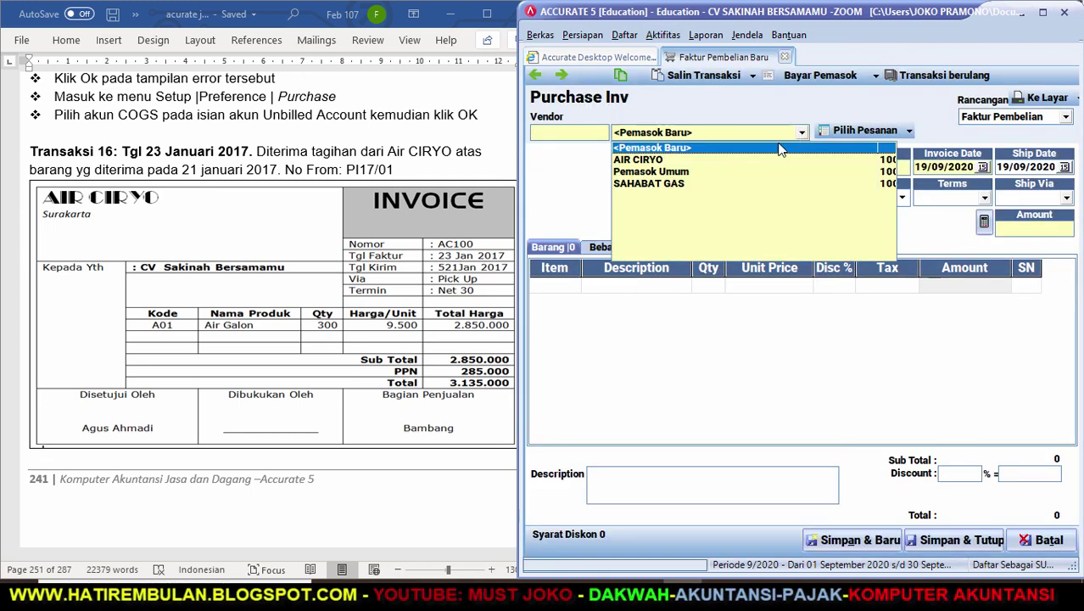
{"action": "left_click", "coordinate": [678, 163]}
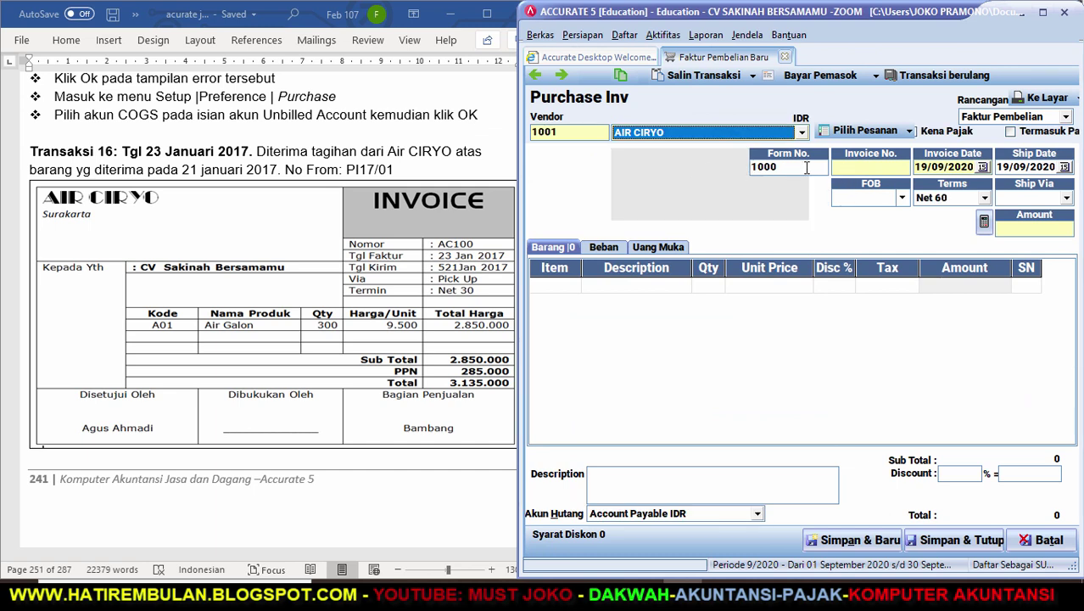
{"action": "left_click", "coordinate": [806, 167]}
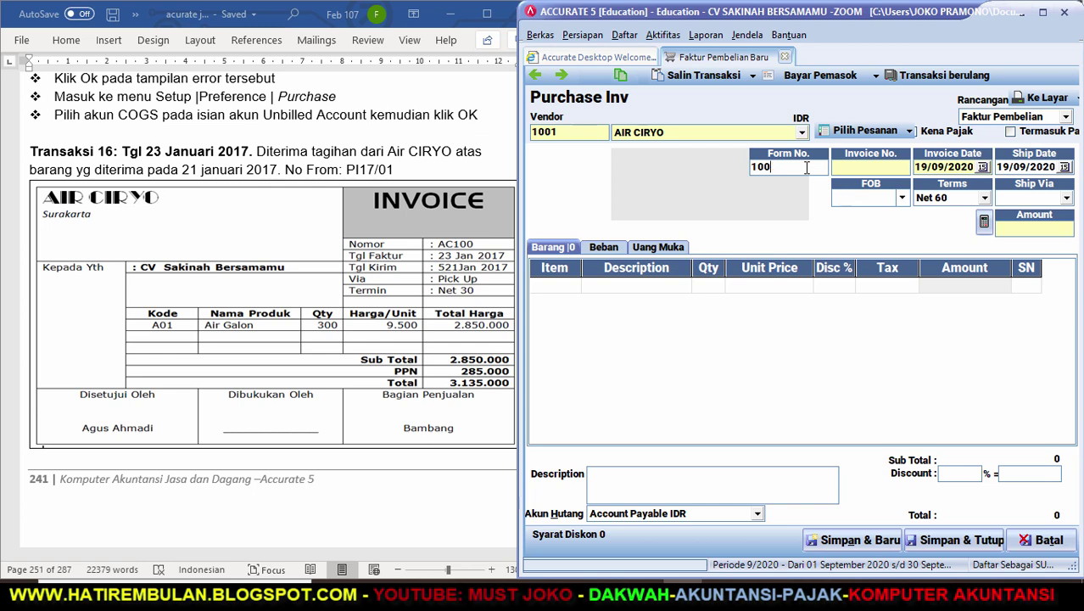
{"action": "key", "text": "BackSpace"}
{"action": "key", "text": "BackSpace"}
{"action": "key", "text": "BackSpace"}
{"action": "type", "text": "AC10"}
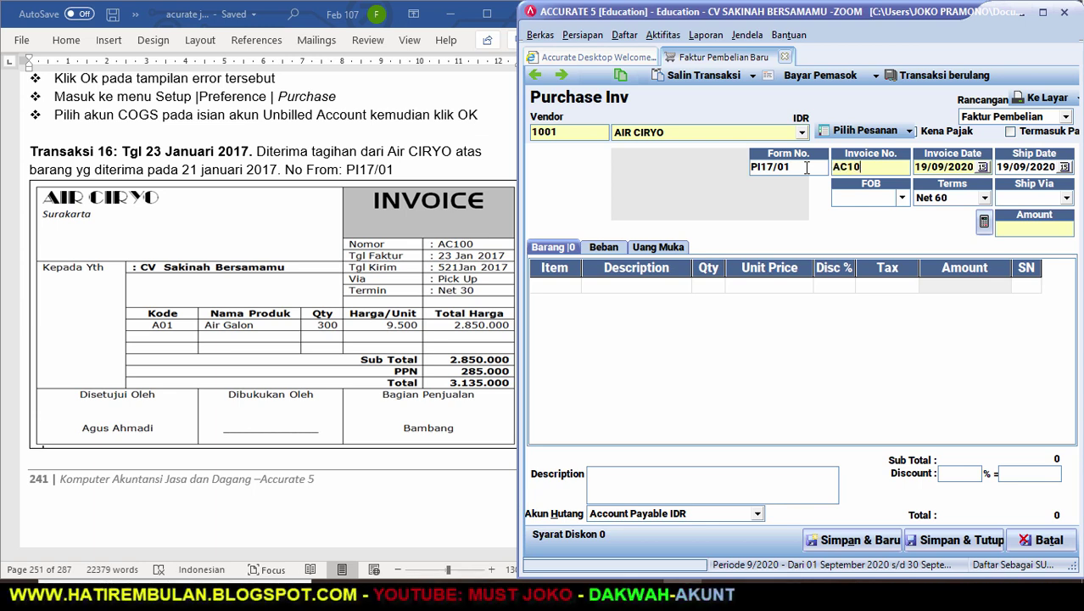
{"action": "type", "text": "0"}
Set invoice date 23/01/2017, ship date 21/01/2017, and shipping method PICK UP.
{"action": "key", "text": "Tab"}
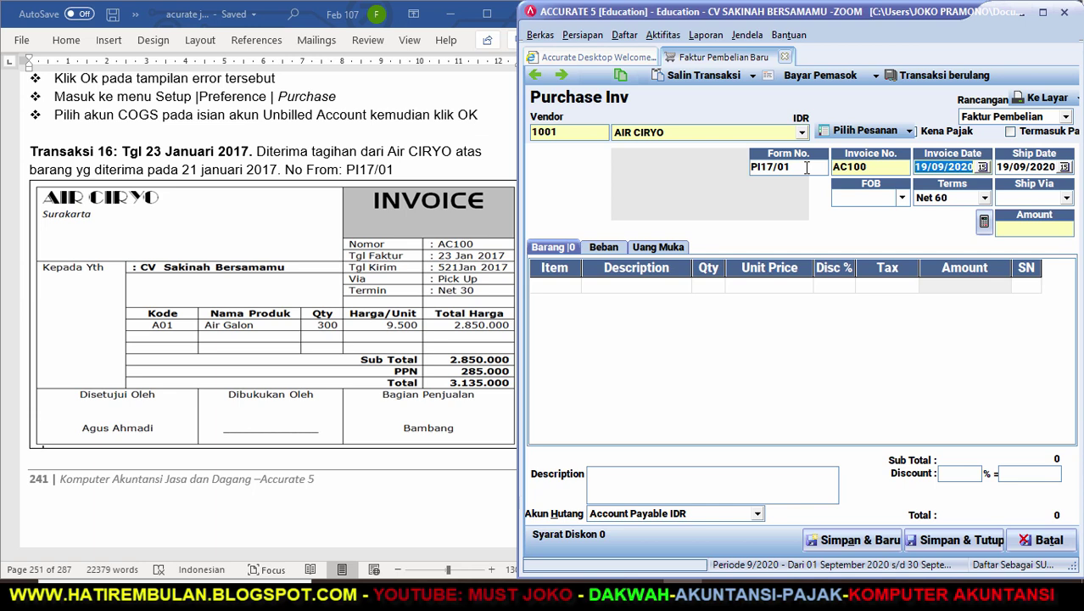
{"action": "type", "text": "23/01/17"}
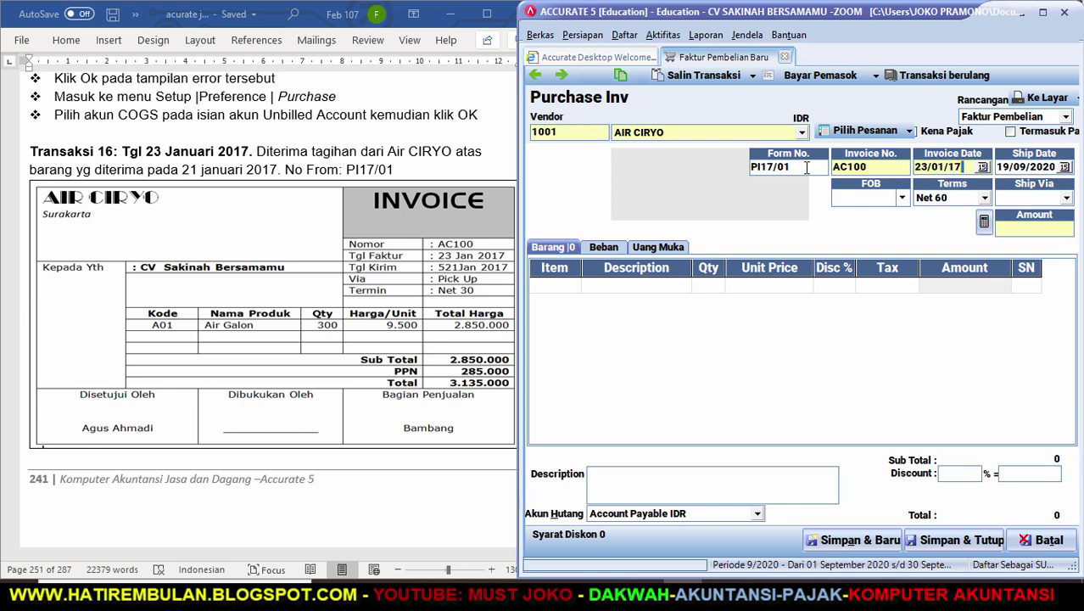
{"action": "key", "text": "Tab"}
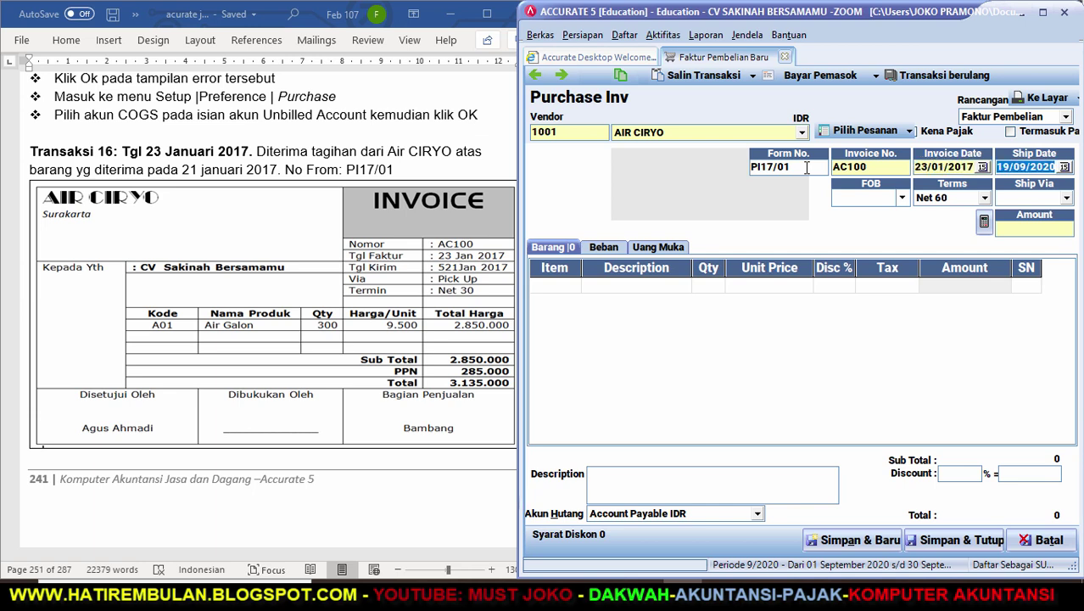
{"action": "type", "text": "21/"}
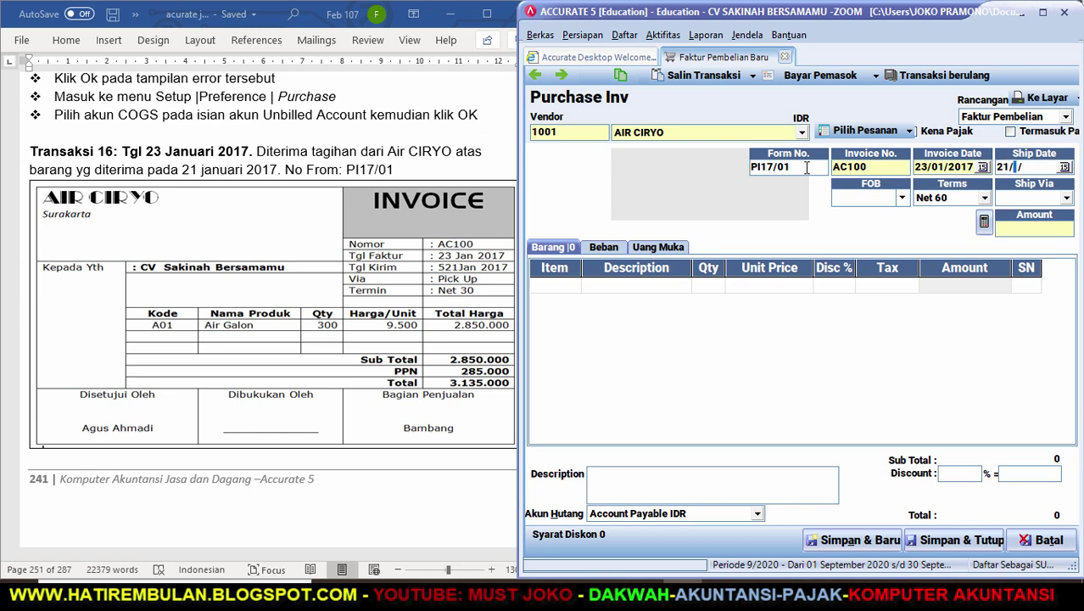
{"action": "type", "text": "01/20"}
{"action": "type", "text": "17"}
{"action": "key", "text": "Tab"}
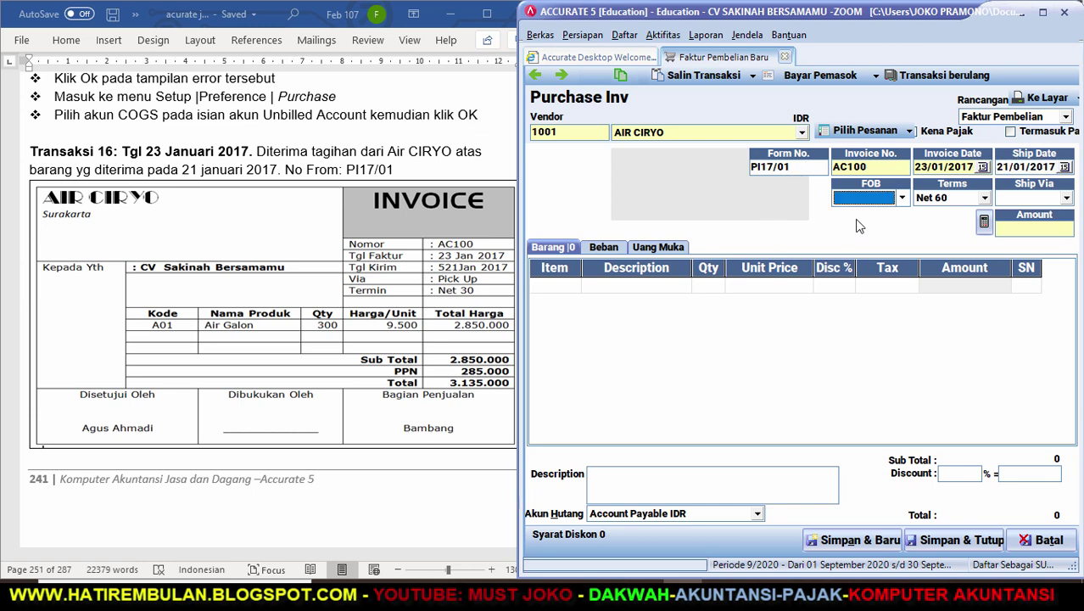
{"action": "left_click", "coordinate": [1067, 198]}
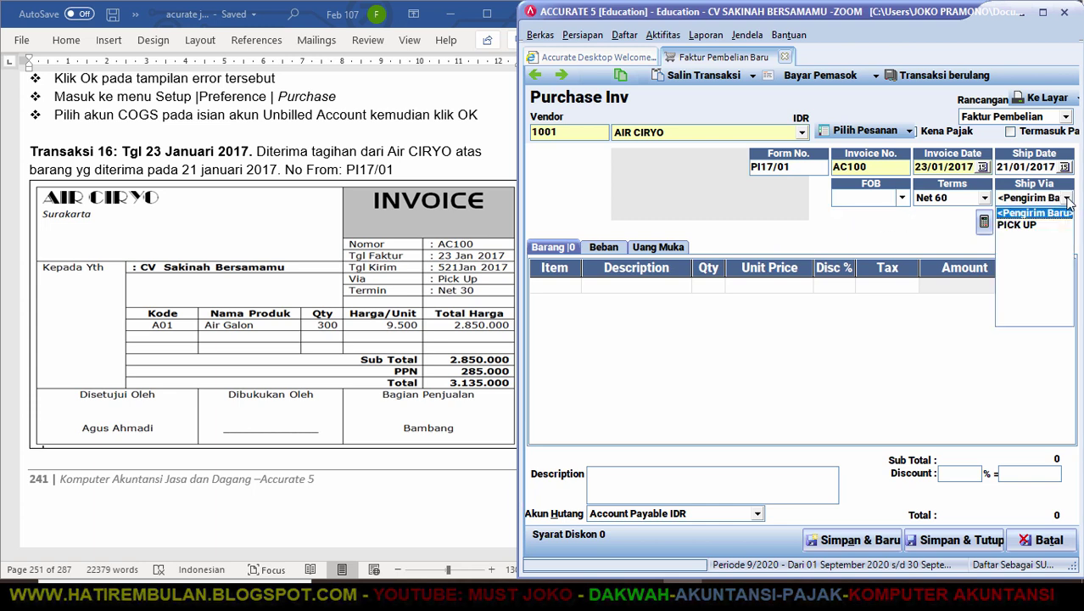
{"action": "left_click", "coordinate": [1017, 224]}
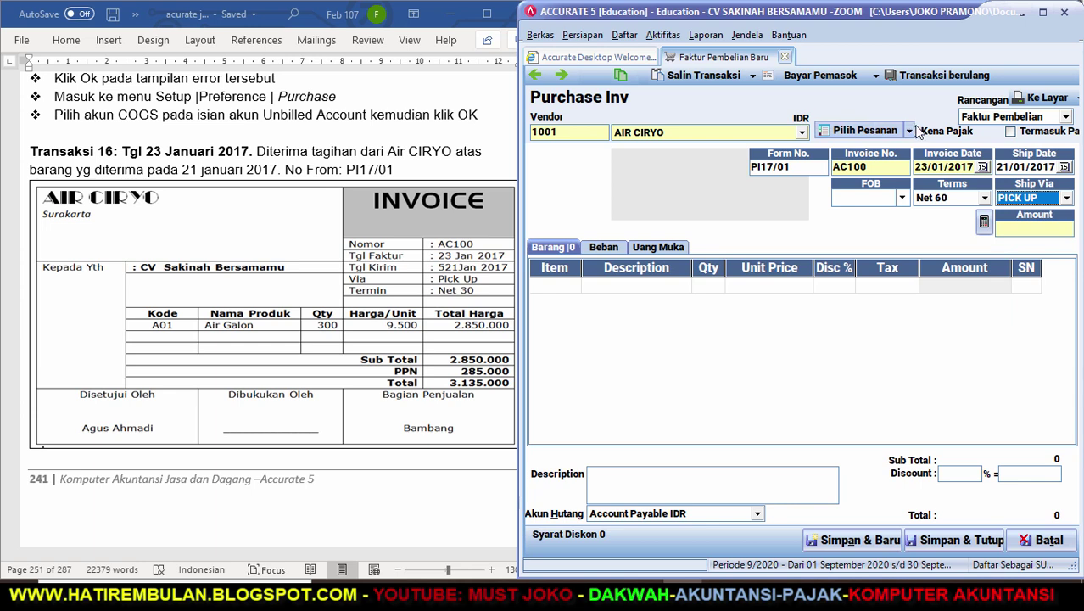
{"action": "left_click", "coordinate": [909, 132]}
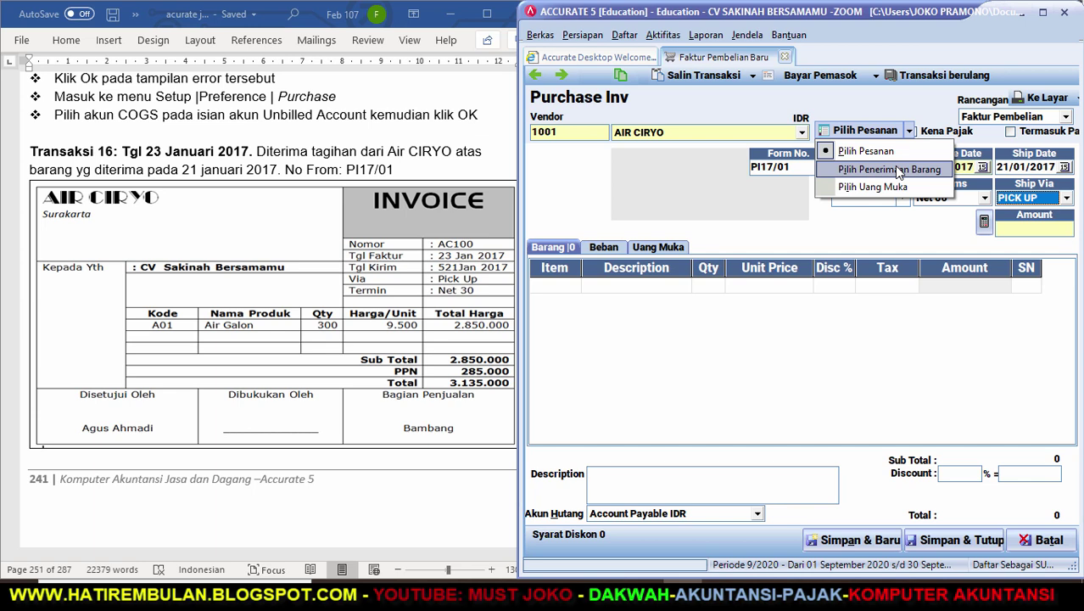
Copy receipt RI17/02 into the invoice: 300 Air Galon at 9.500, totalling 3.135.000.
{"action": "left_click", "coordinate": [899, 169]}
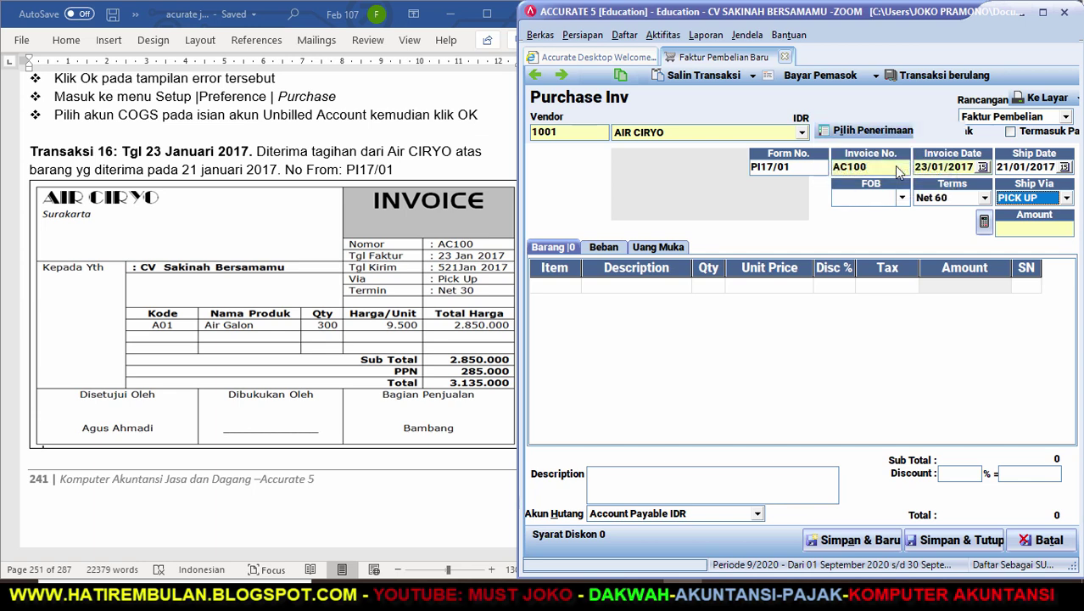
{"action": "left_click", "coordinate": [395, 247]}
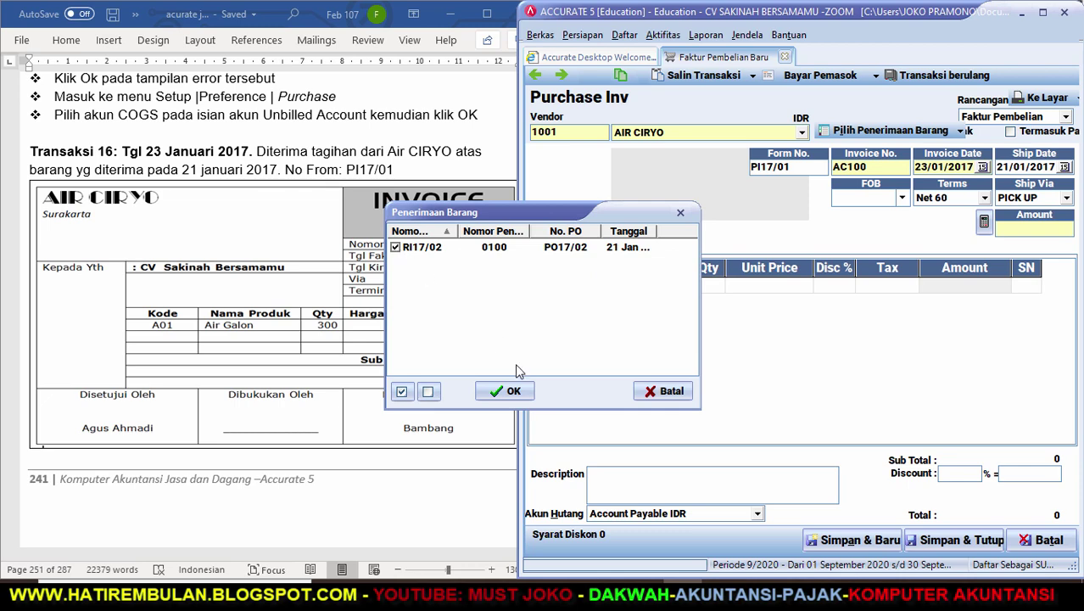
{"action": "left_click", "coordinate": [517, 391]}
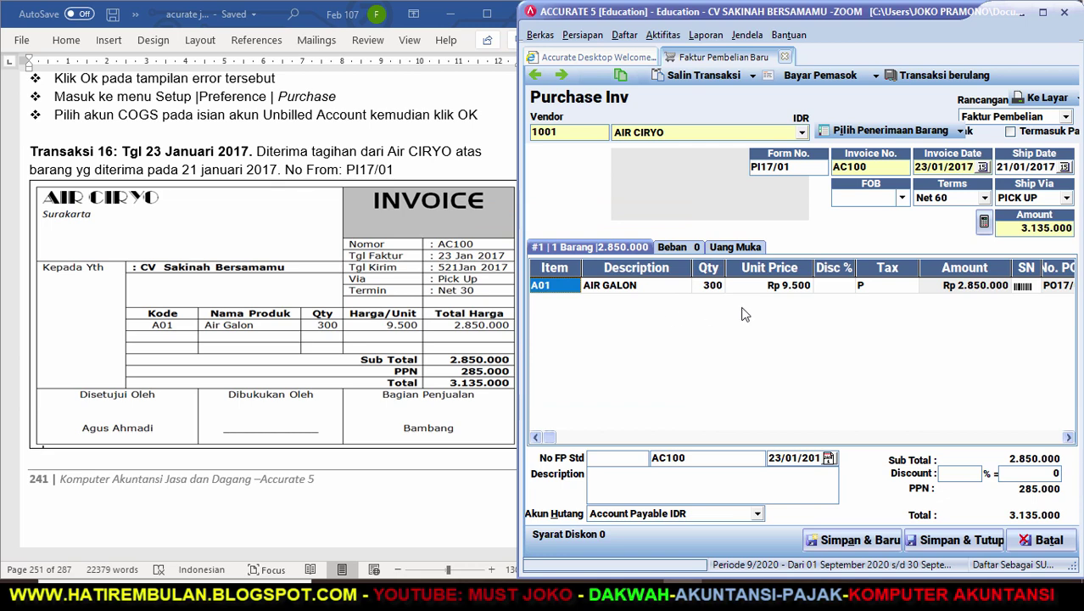
{"action": "left_click", "coordinate": [402, 466]}
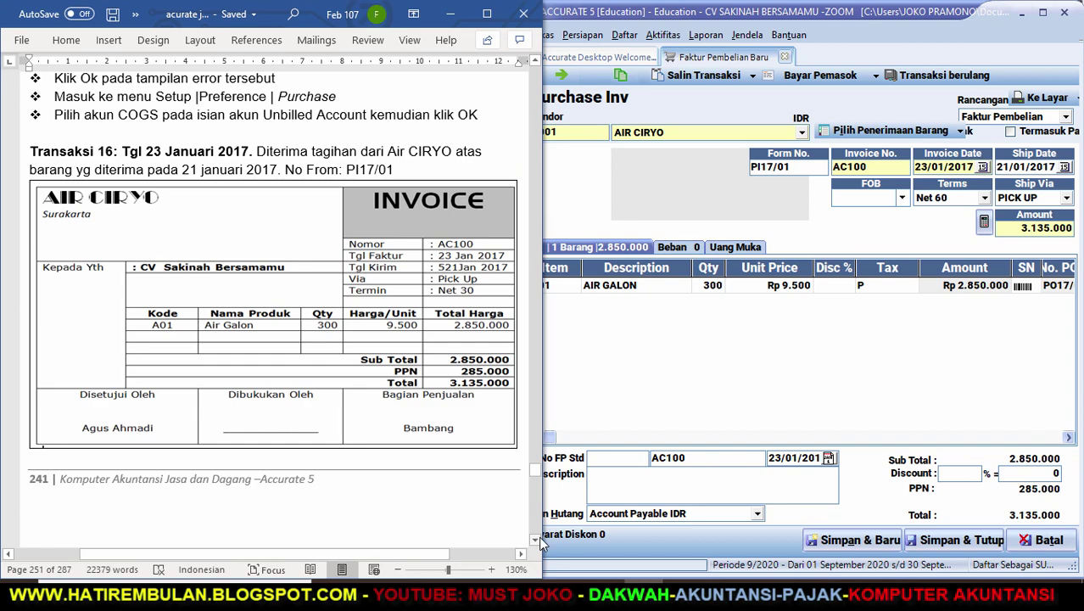
Save and close invoice PI17/01, then scroll Word to Transaksi 17's receipt CR17/04.
{"action": "scroll", "coordinate": [538, 539], "scroll_direction": "down", "scroll_amount": 3}
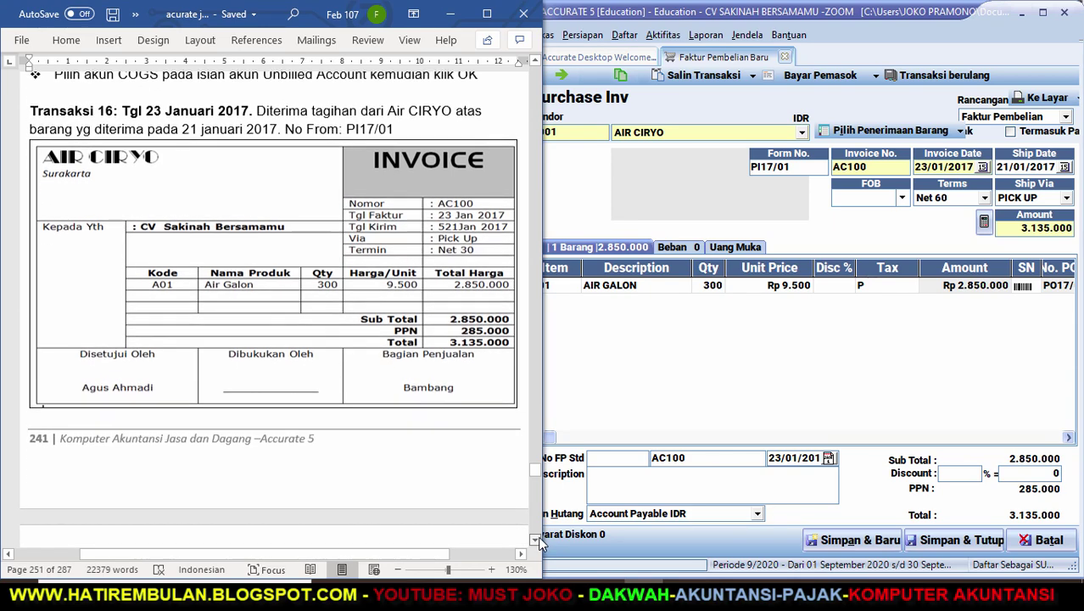
{"action": "scroll", "coordinate": [539, 539], "scroll_direction": "down", "scroll_amount": 5}
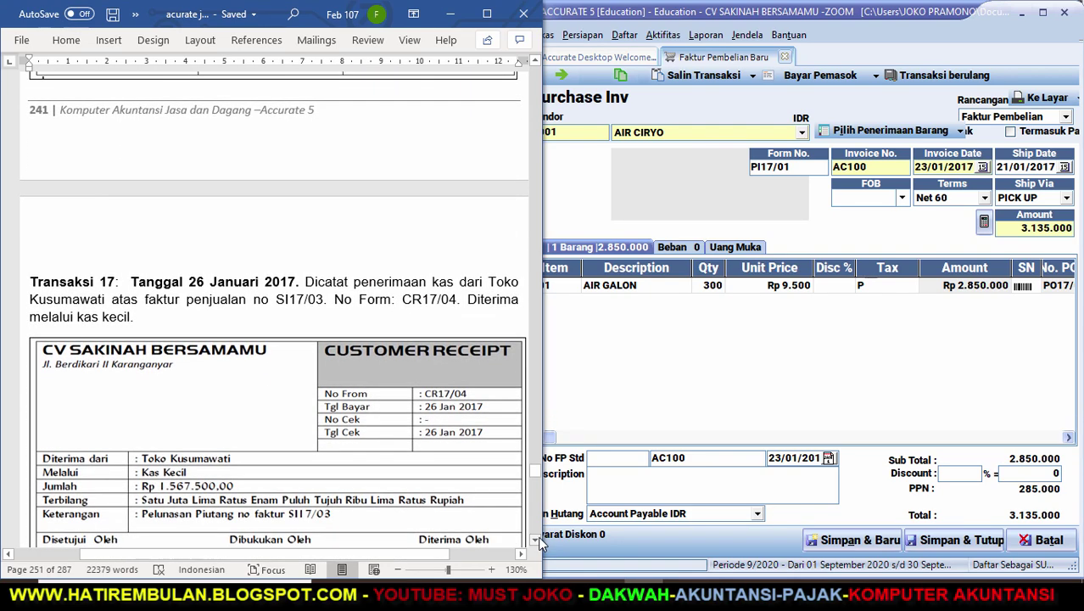
{"action": "scroll", "coordinate": [539, 543], "scroll_direction": "down", "scroll_amount": 1}
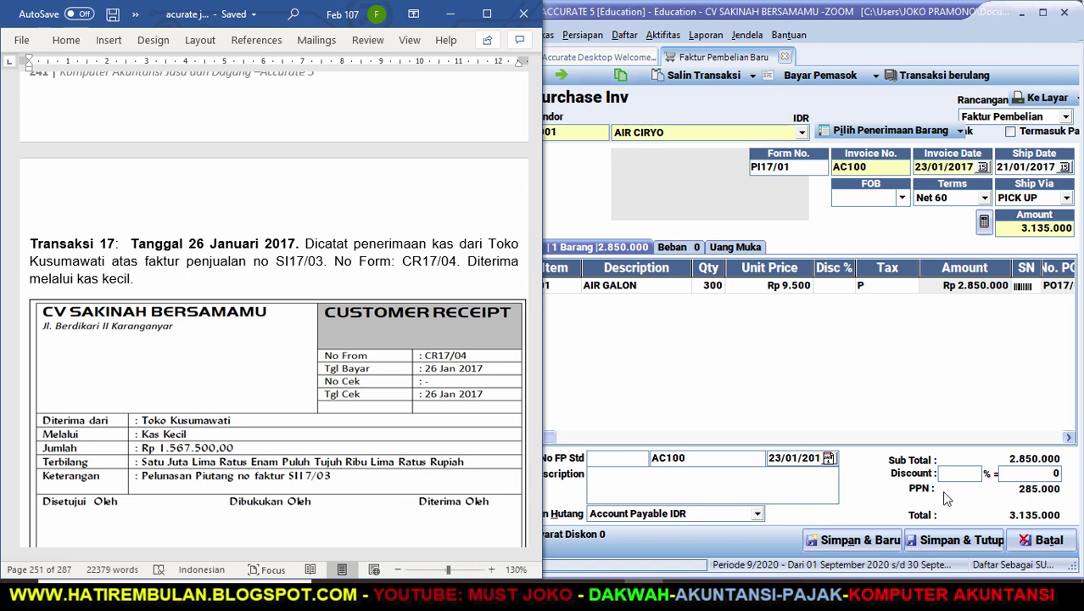
{"action": "left_click", "coordinate": [954, 547]}
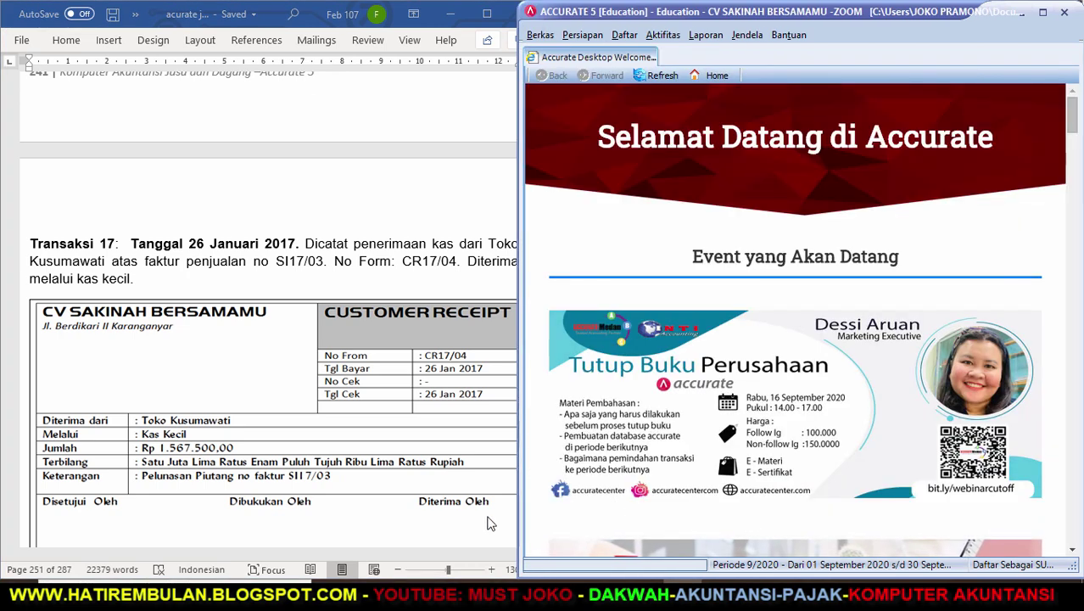
{"action": "left_click", "coordinate": [454, 535]}
{"action": "scroll", "coordinate": [535, 547], "scroll_direction": "down", "scroll_amount": 3}
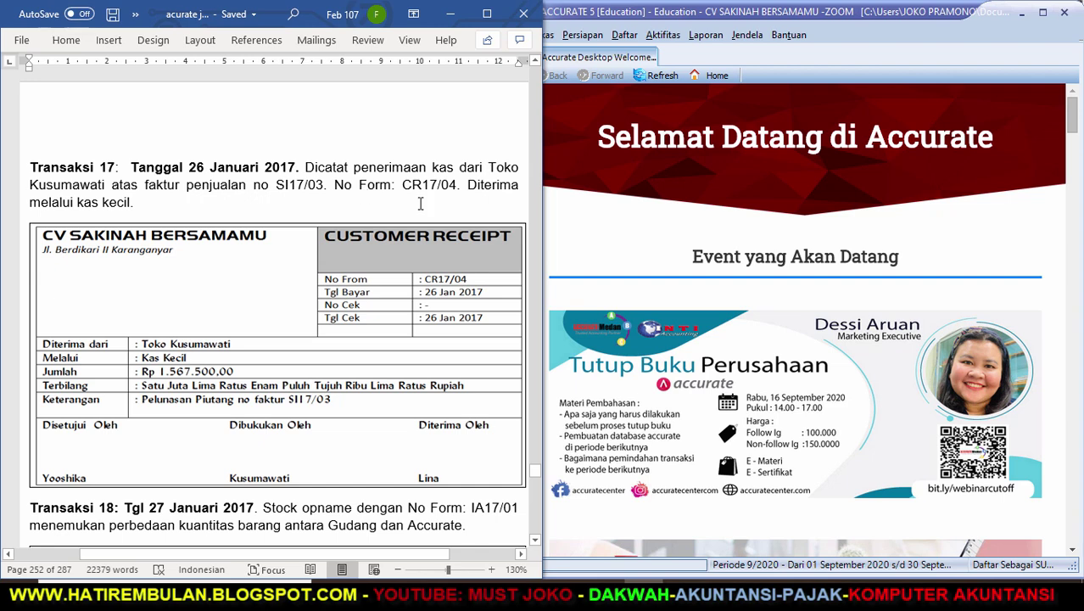
Start a new customer receipt from customer TOKO KUSUMAWATI.
{"action": "left_click", "coordinate": [666, 35]}
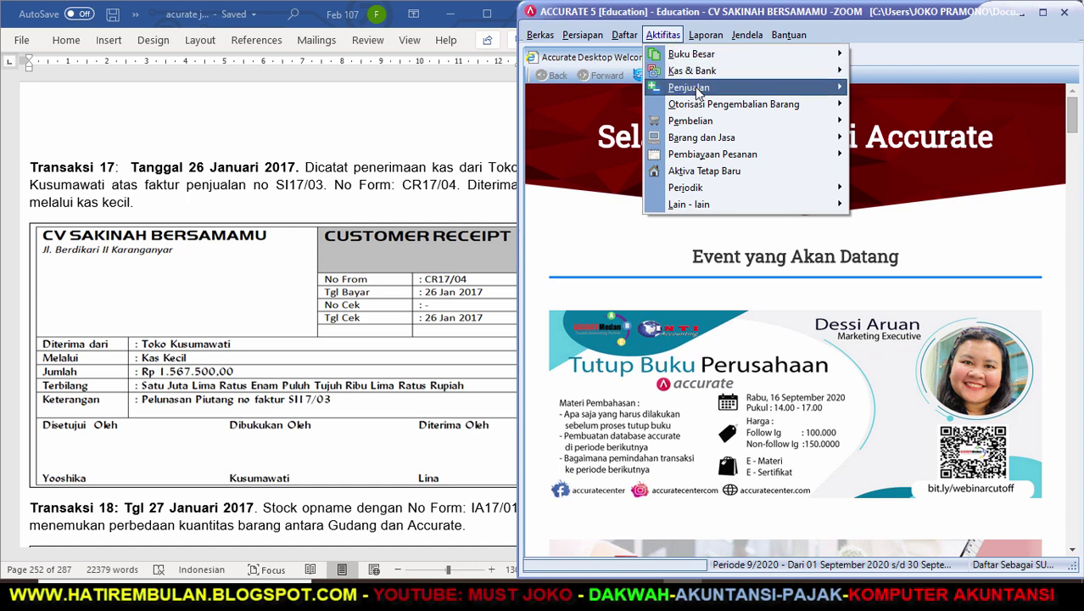
{"action": "mouse_move", "coordinate": [755, 90]}
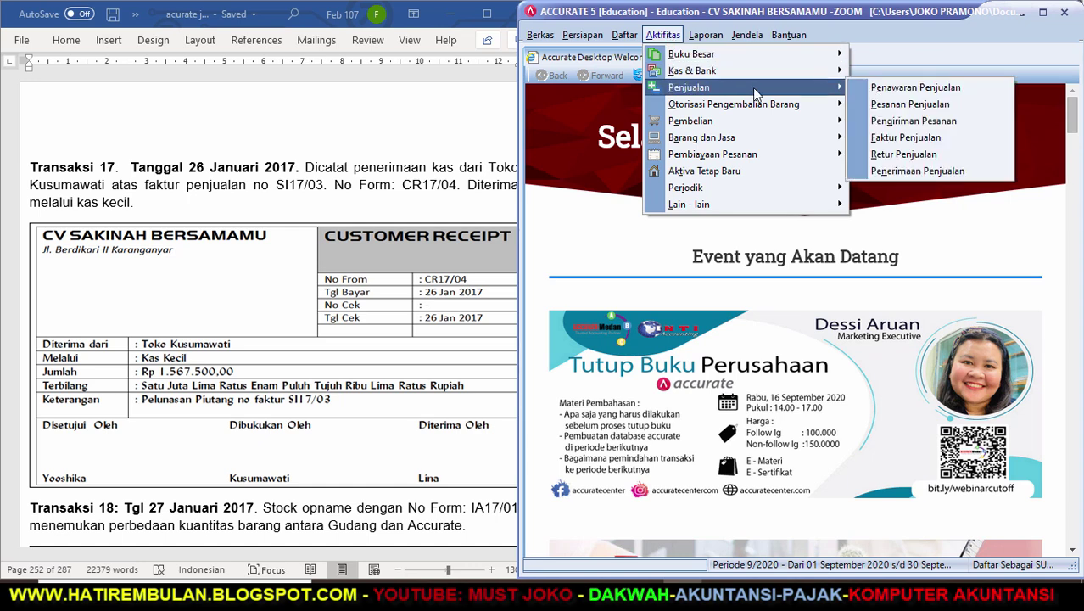
{"action": "left_click", "coordinate": [877, 172]}
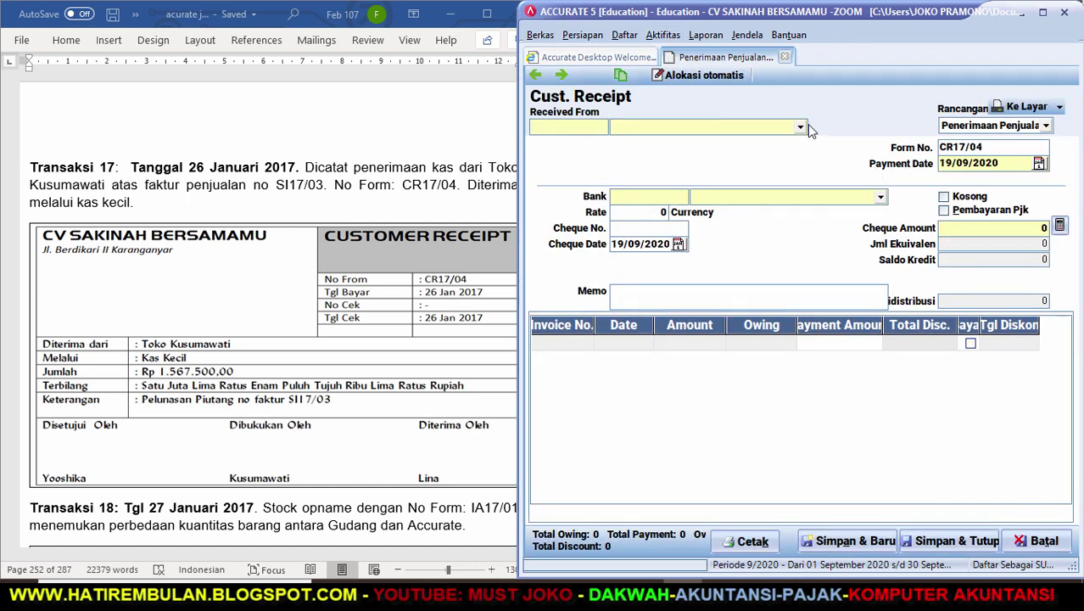
{"action": "left_click", "coordinate": [800, 127]}
{"action": "left_click", "coordinate": [706, 168]}
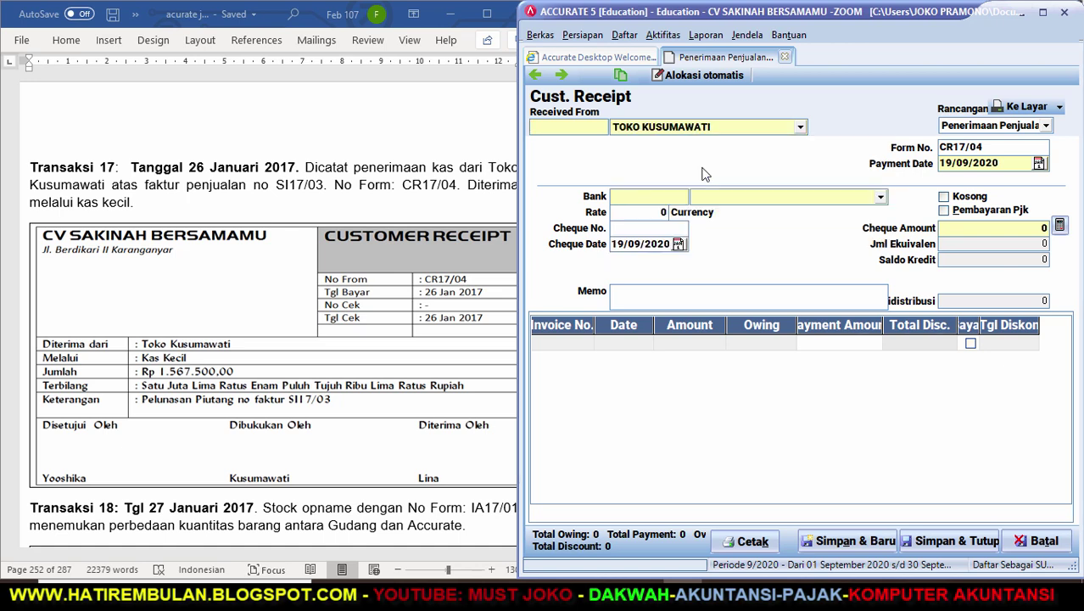
Set payment and cheque dates to 26/01/2017 with memo 'PENERIMAAN ATAS FAKTUR SI17/03'.
{"action": "left_click", "coordinate": [997, 146]}
{"action": "key", "text": "Tab"}
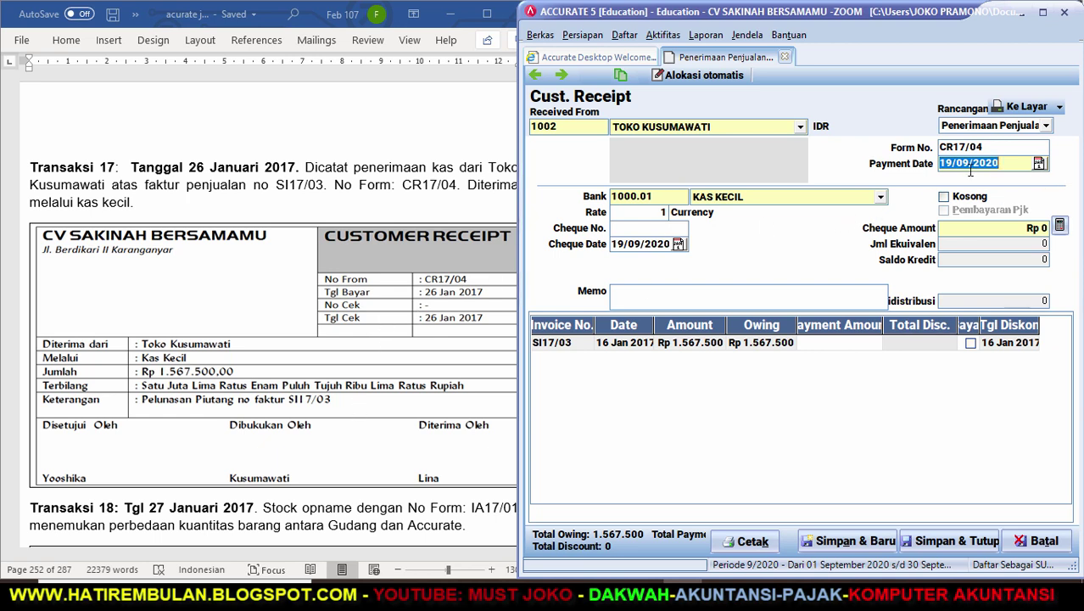
{"action": "type", "text": "26/01/"}
{"action": "type", "text": "2017"}
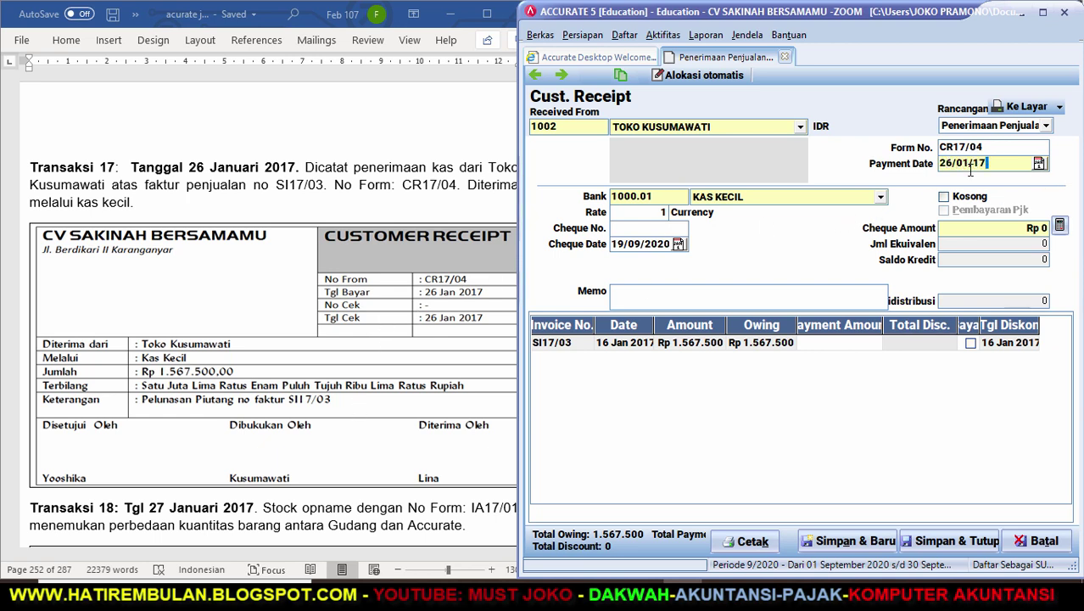
{"action": "key", "text": "Tab"}
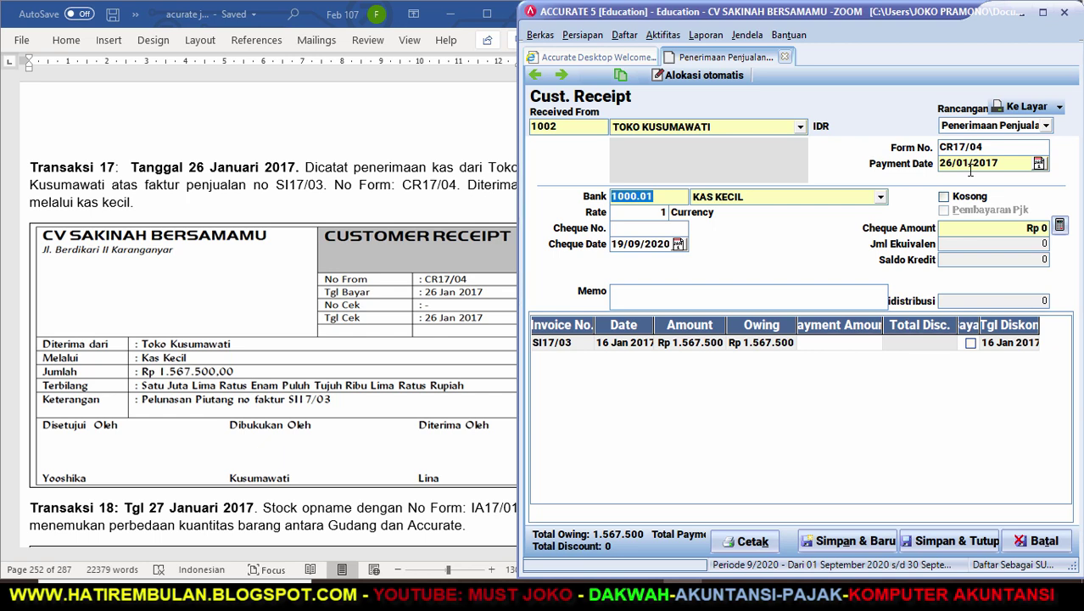
{"action": "left_click", "coordinate": [666, 231]}
{"action": "key", "text": "Tab"}
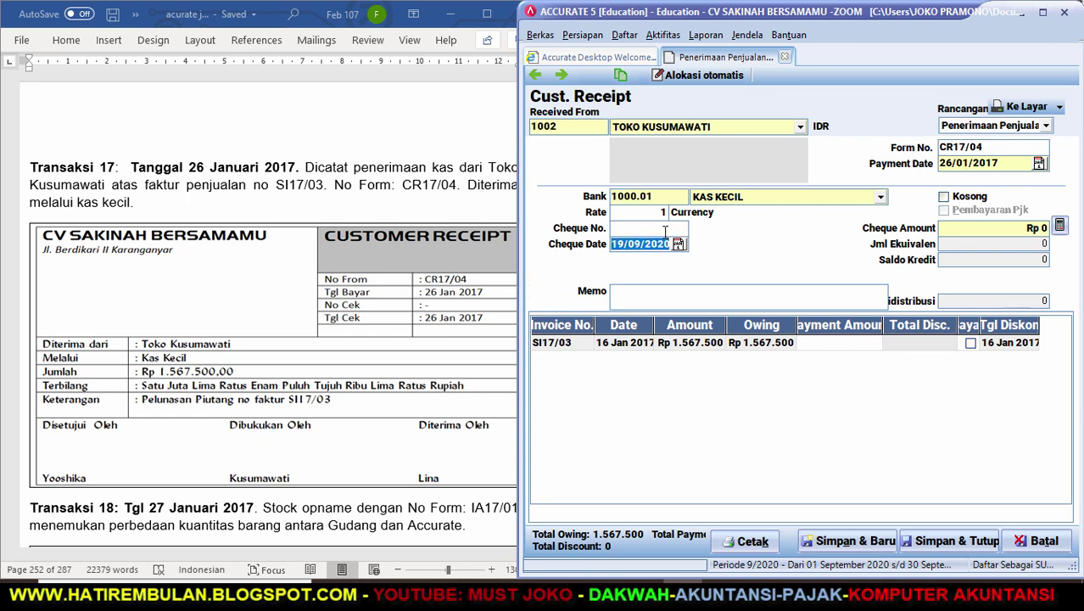
{"action": "type", "text": "26/01/2017"}
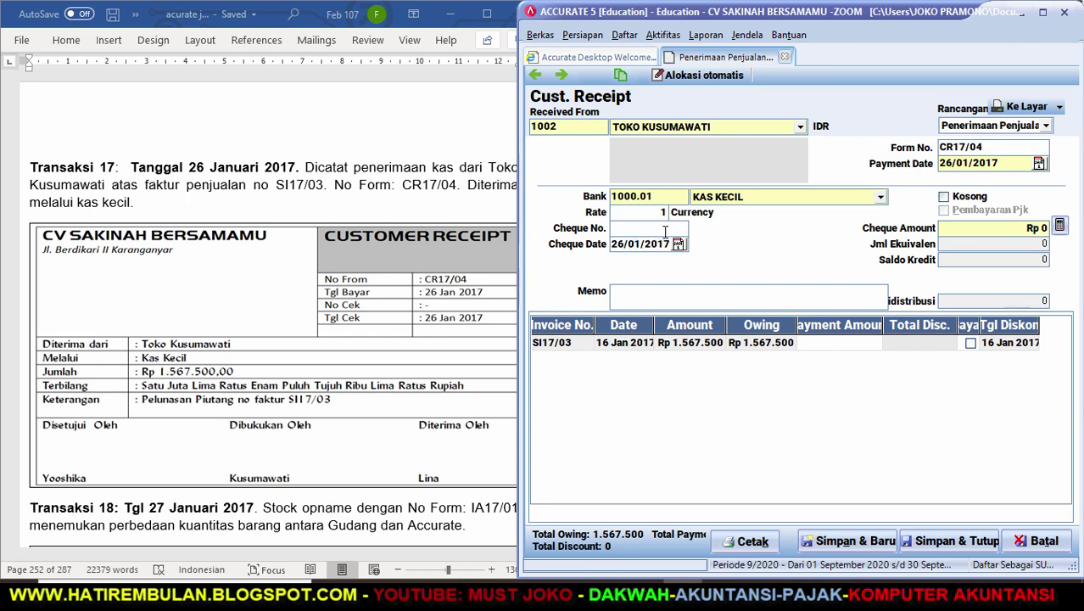
{"action": "type", "text": "PENER"}
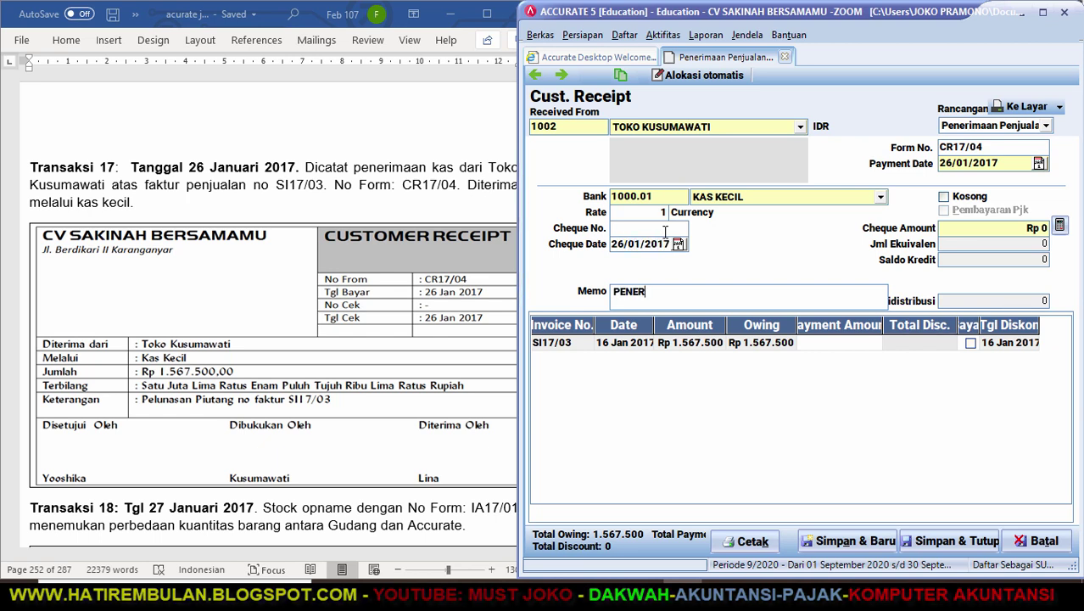
{"action": "type", "text": "IMA"}
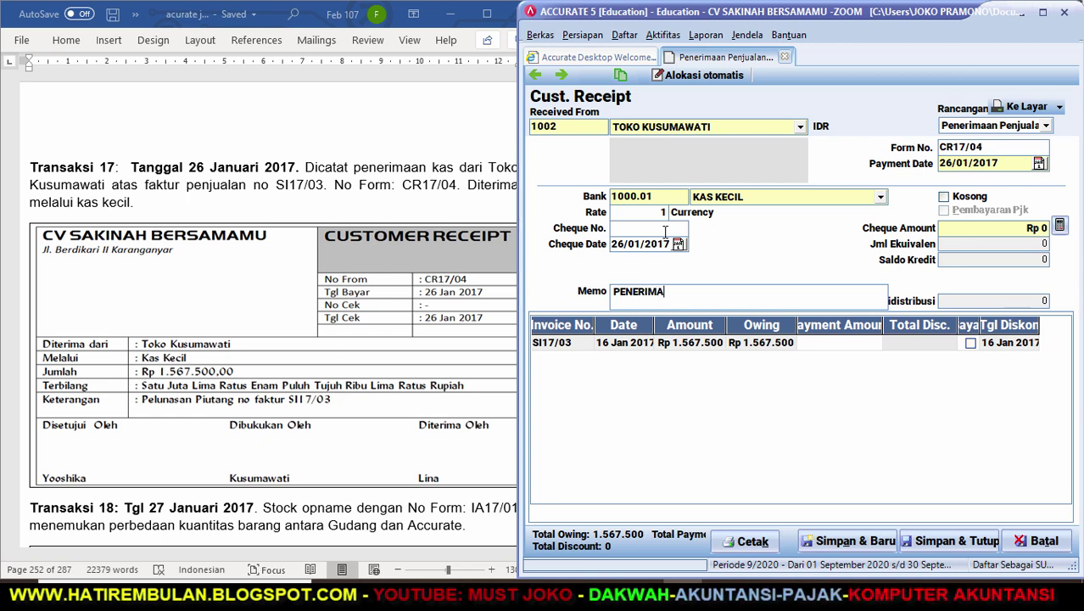
{"action": "type", "text": "AN ATAS FAKTUR "}
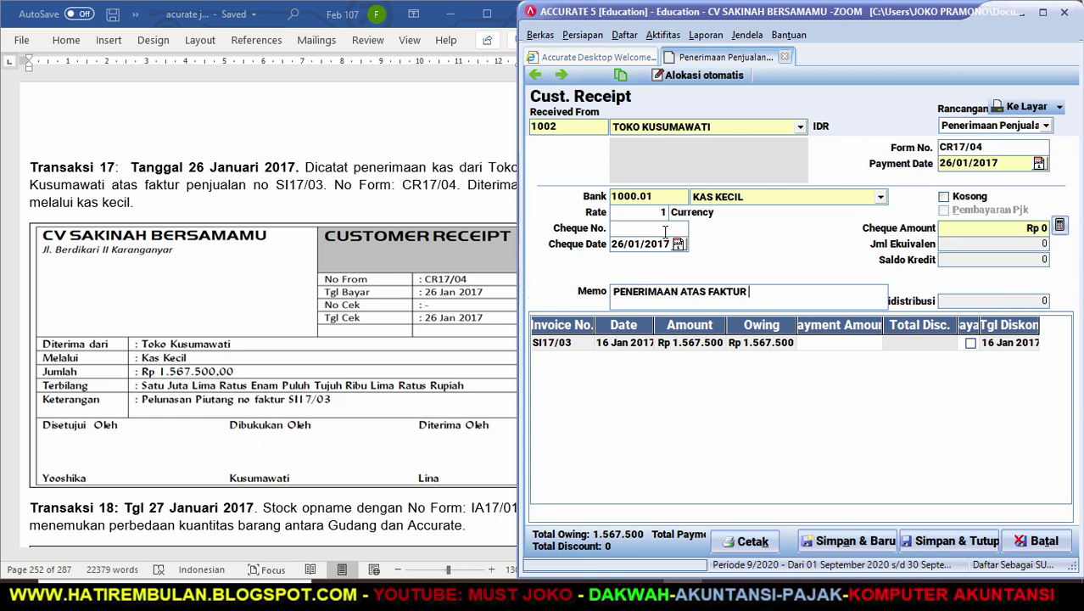
{"action": "type", "text": "SI17/03"}
Mark invoice SI17/03 paid, fill the 1.567.500 cheque amount, and save the receipt.
{"action": "key", "text": "Tab"}
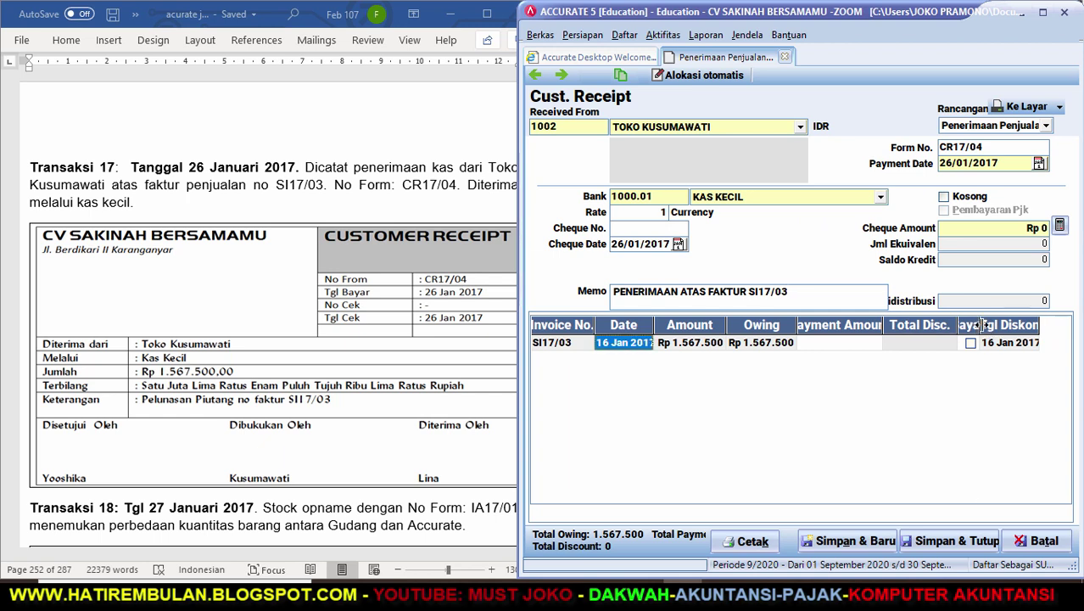
{"action": "left_click_drag", "start_coordinate": [982, 325], "coordinate": [1000, 326]}
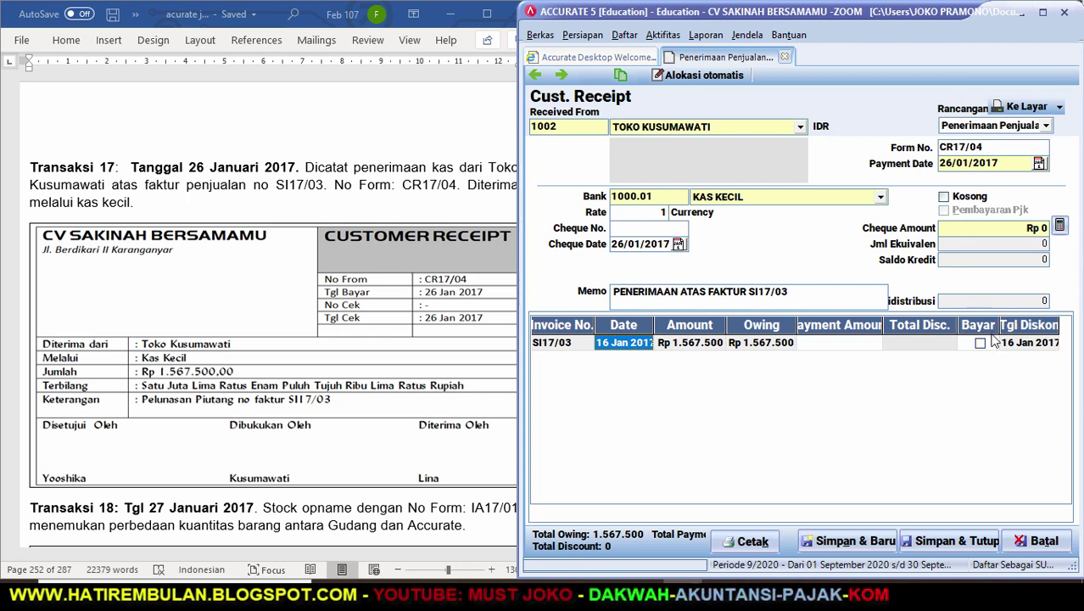
{"action": "left_click", "coordinate": [981, 343]}
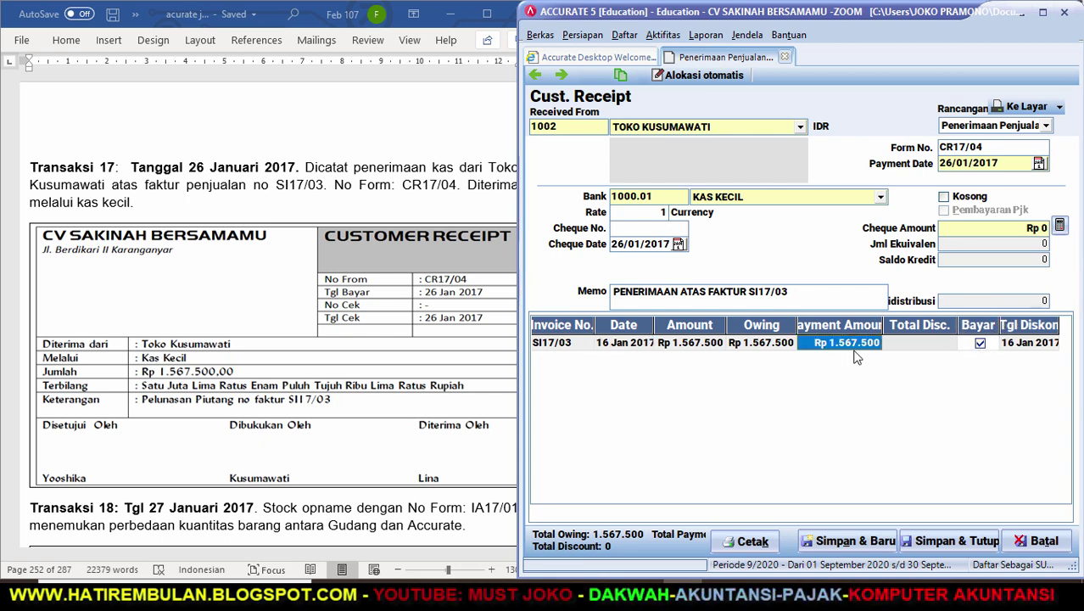
{"action": "left_click", "coordinate": [1060, 227]}
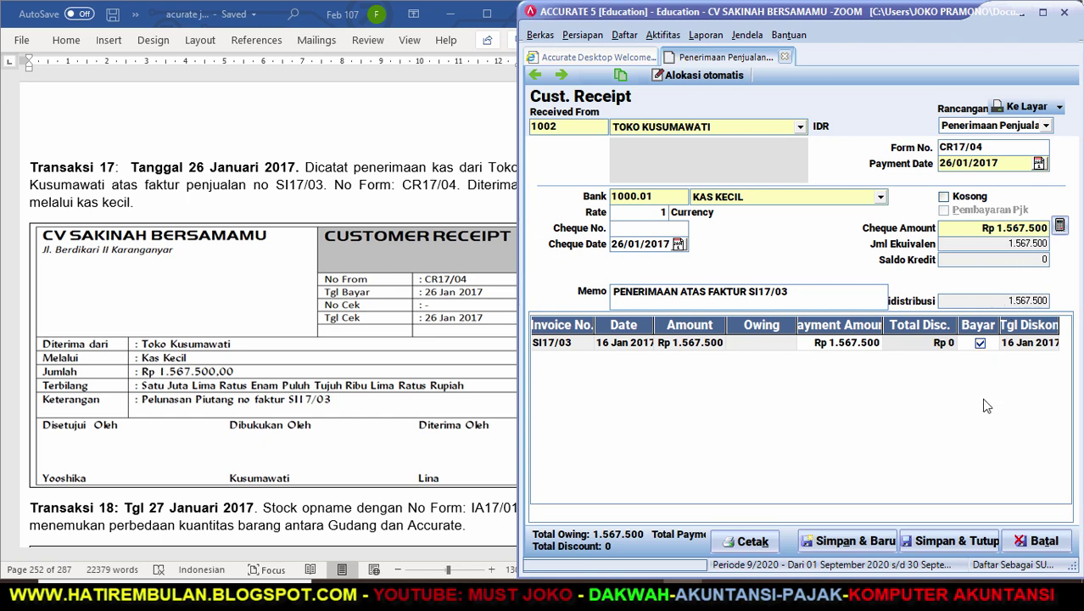
{"action": "left_click", "coordinate": [937, 542]}
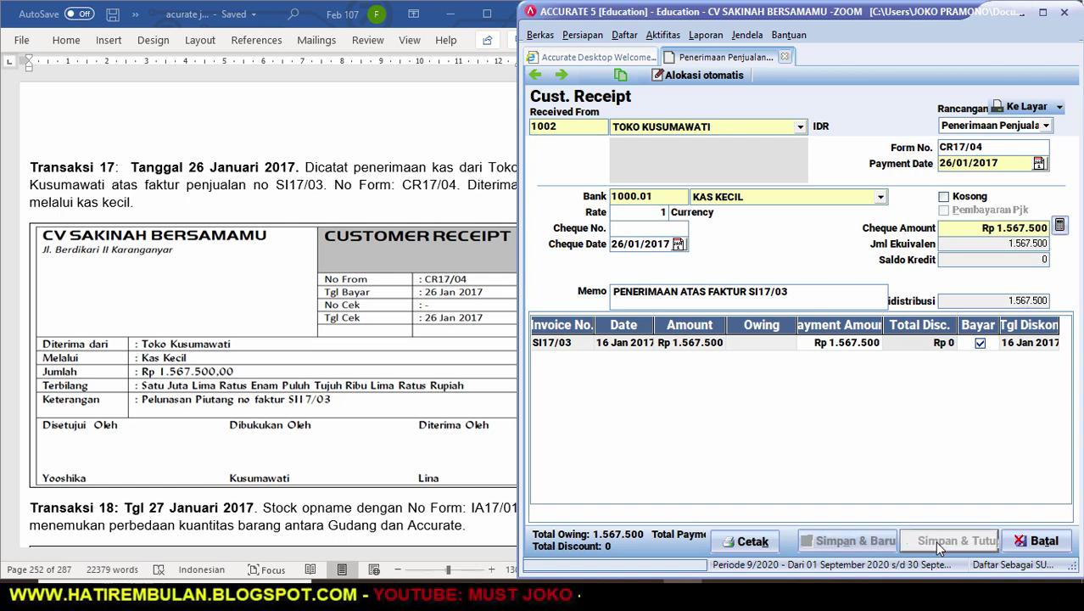
Bring Word forward and scroll to Transaksi 18's stock opname IA17/01.
{"action": "left_click", "coordinate": [479, 477]}
{"action": "scroll", "coordinate": [534, 537], "scroll_direction": "down", "scroll_amount": 5}
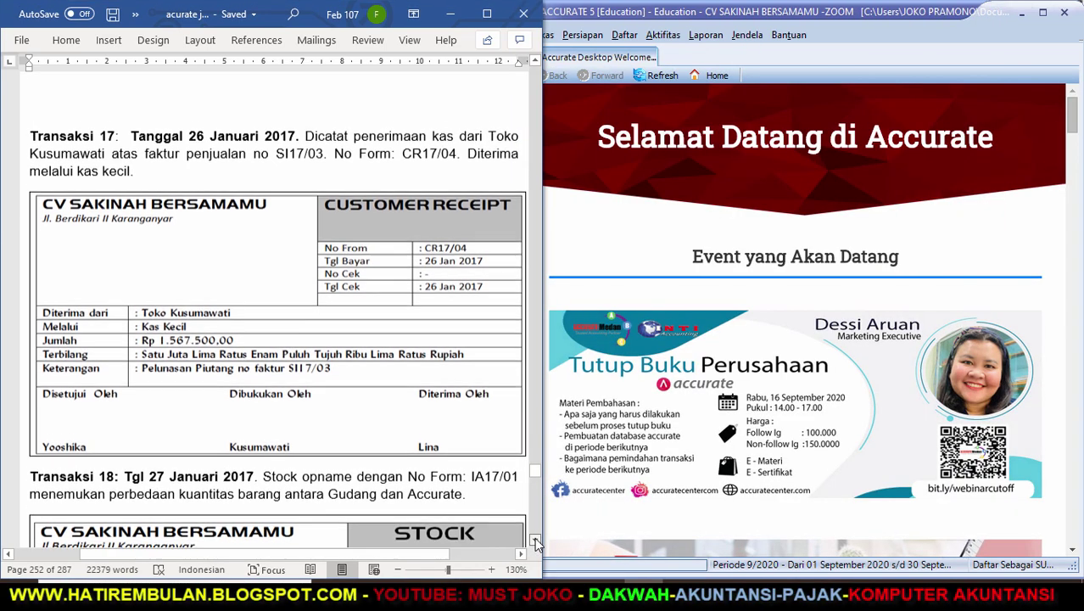
{"action": "scroll", "coordinate": [534, 537], "scroll_direction": "down", "scroll_amount": 1}
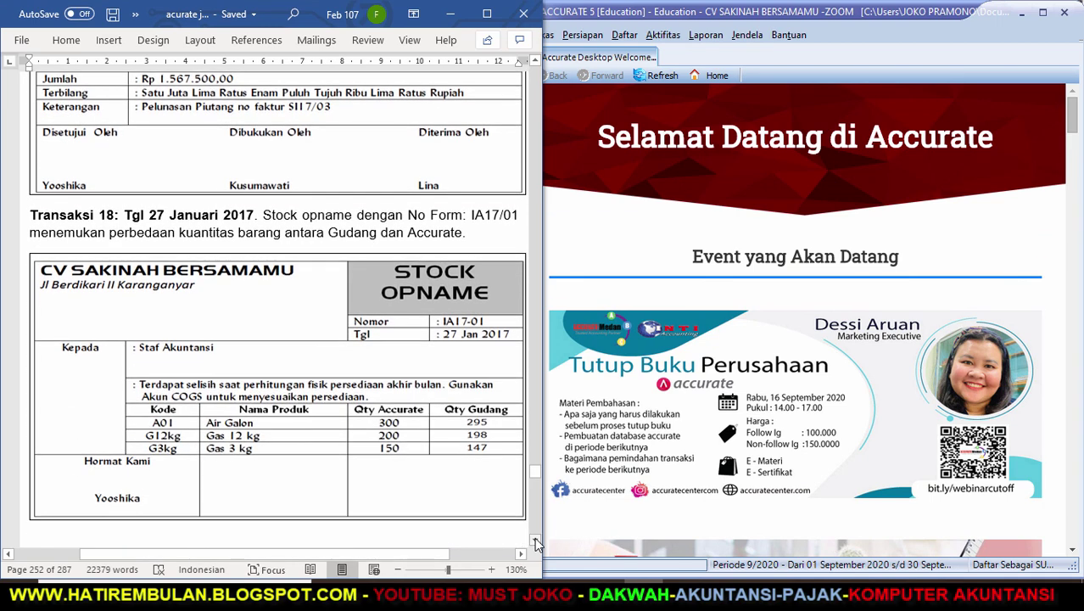
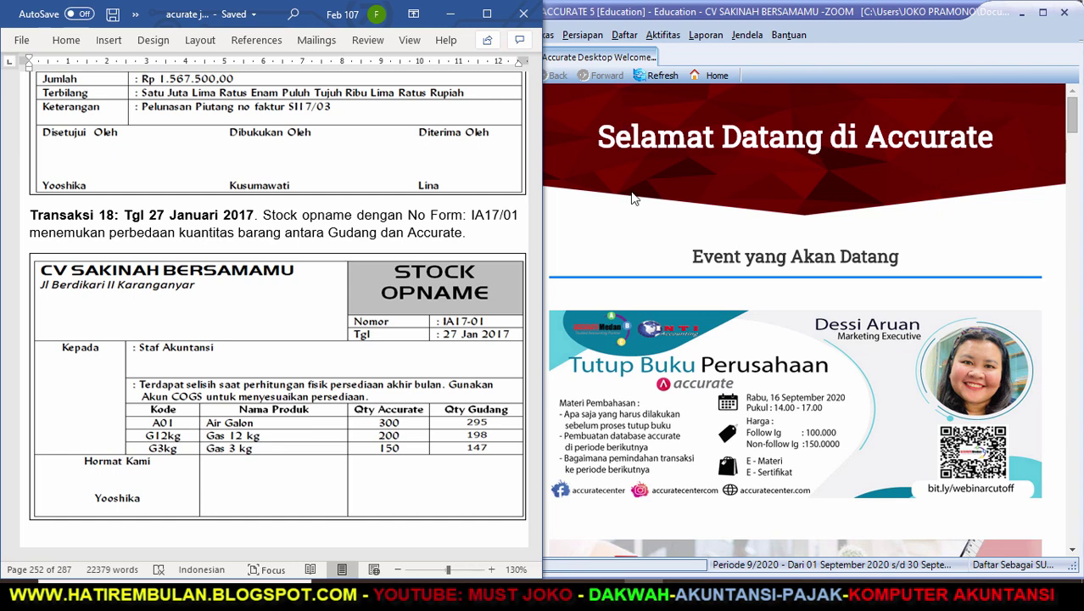
Start a new Penyesuaian Persediaan form from the Aktifitas > Barang dan Jasa menu.
{"action": "left_click", "coordinate": [663, 35]}
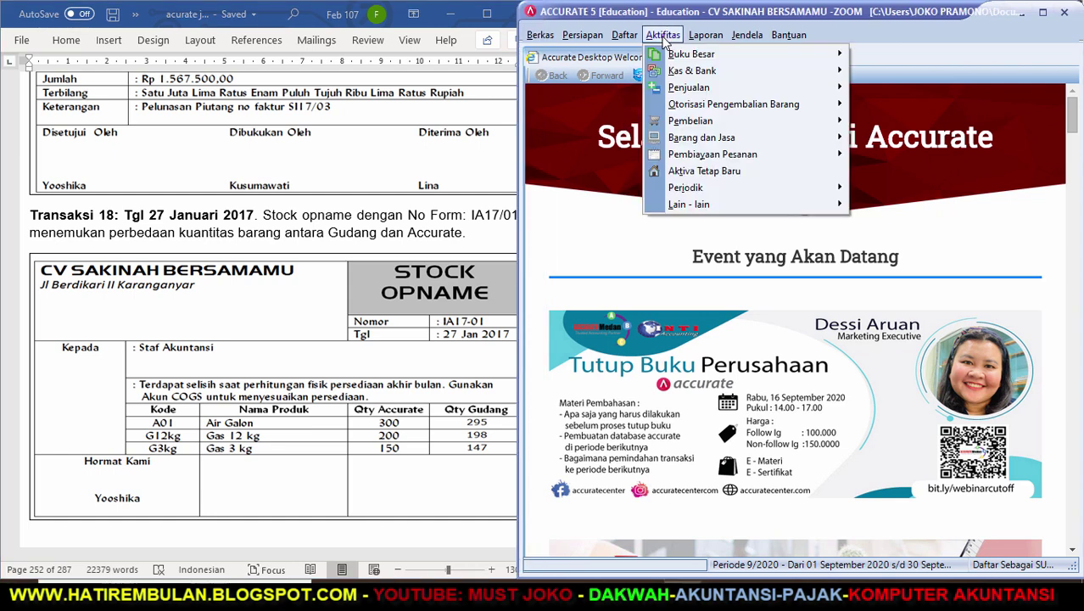
{"action": "mouse_move", "coordinate": [684, 139]}
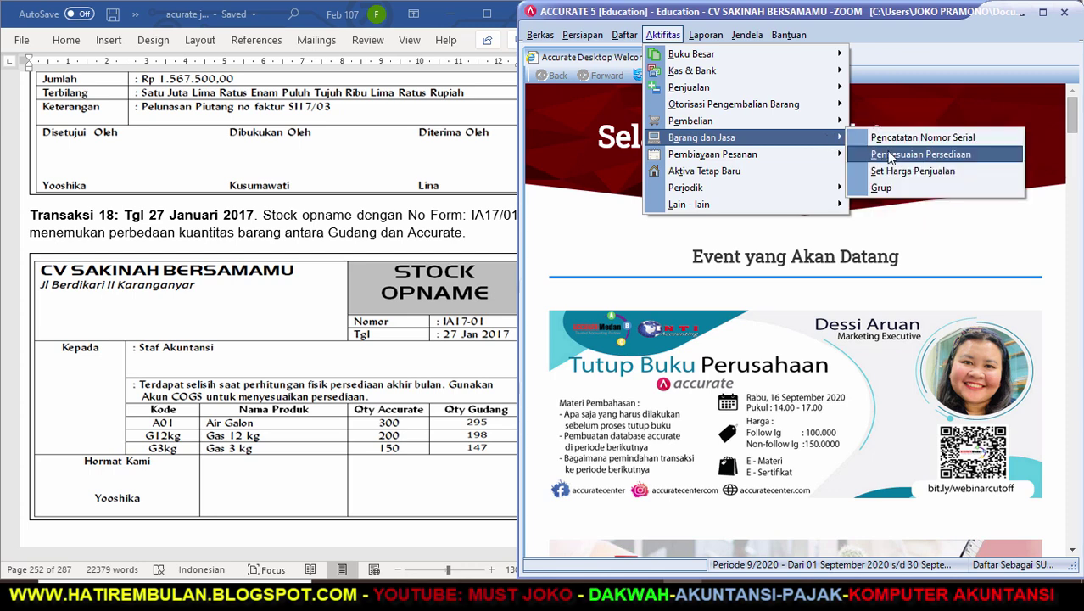
{"action": "left_click", "coordinate": [895, 156]}
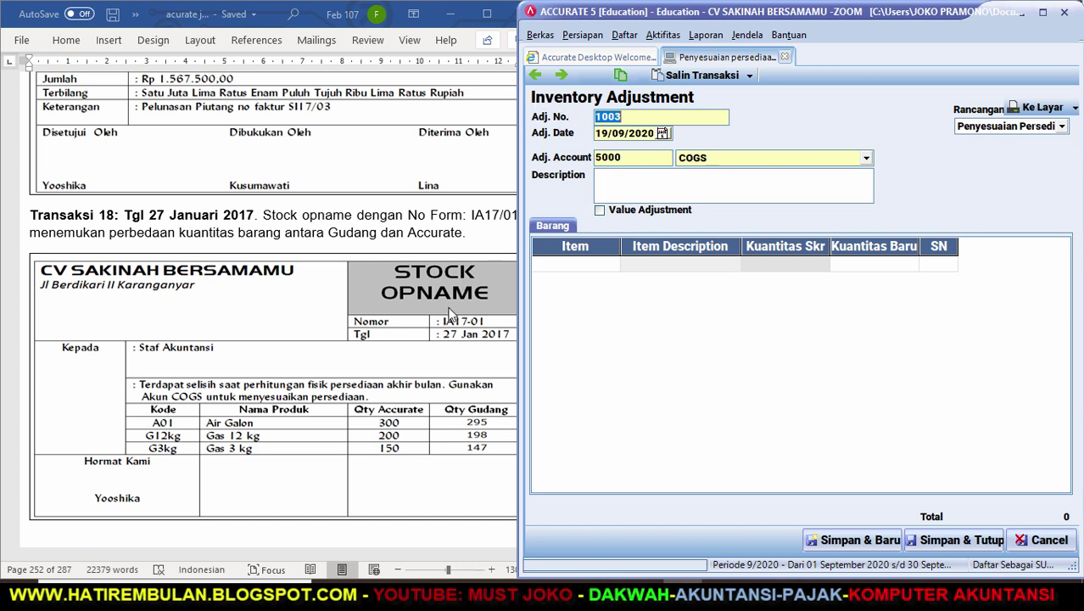
Enter adjustment IA17-01 dated 27/01/2017, description PENEYESUAIAN PERSEDIAAN, and first item A01 AIR GALON.
{"action": "type", "text": "IA17"}
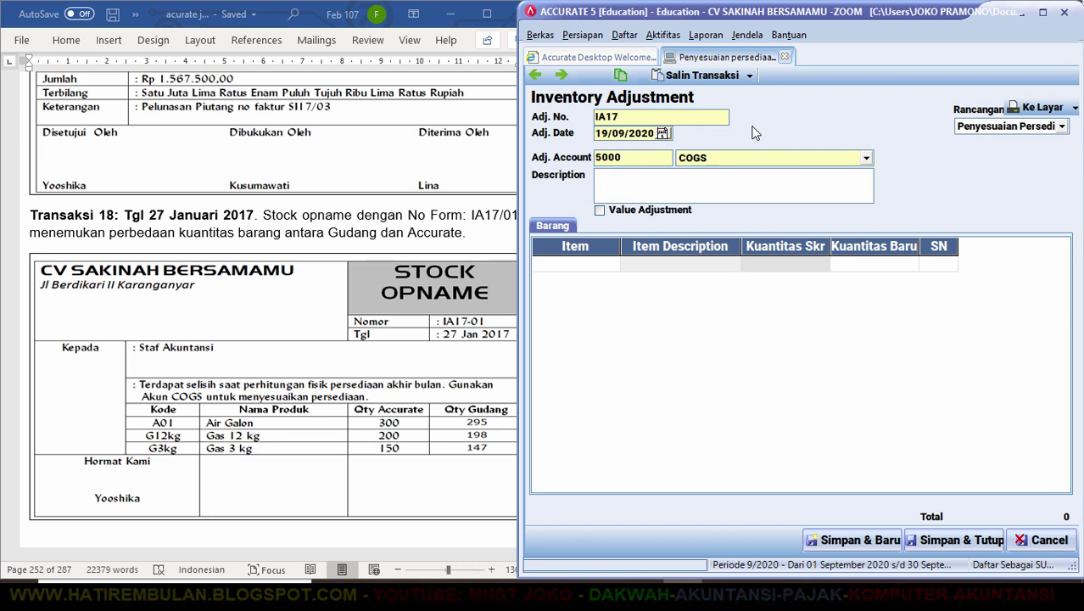
{"action": "type", "text": "-01"}
{"action": "key", "text": "Tab"}
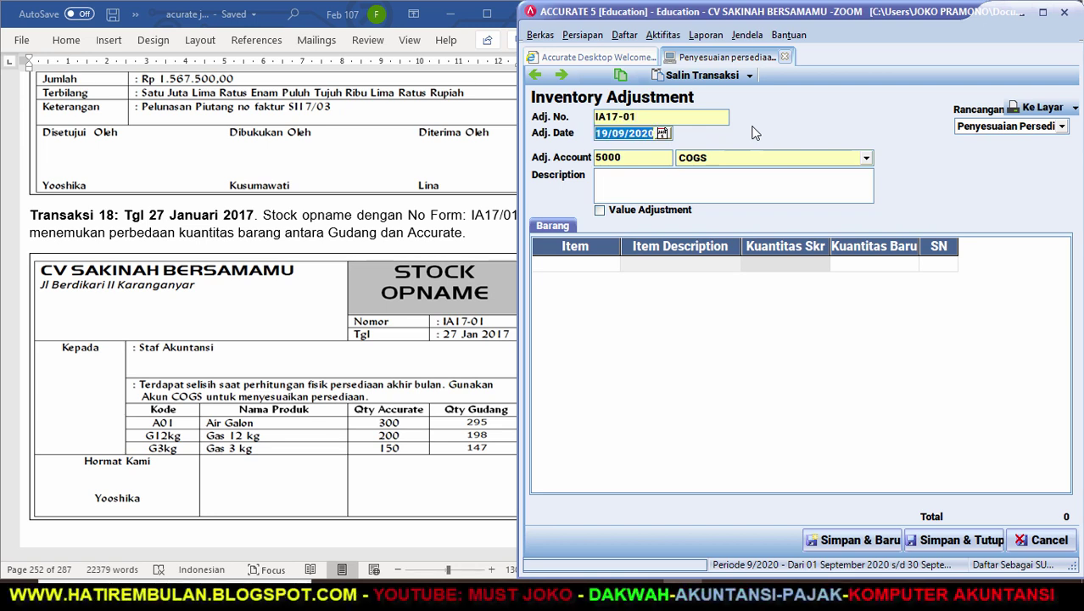
{"action": "type", "text": "27/01/17"}
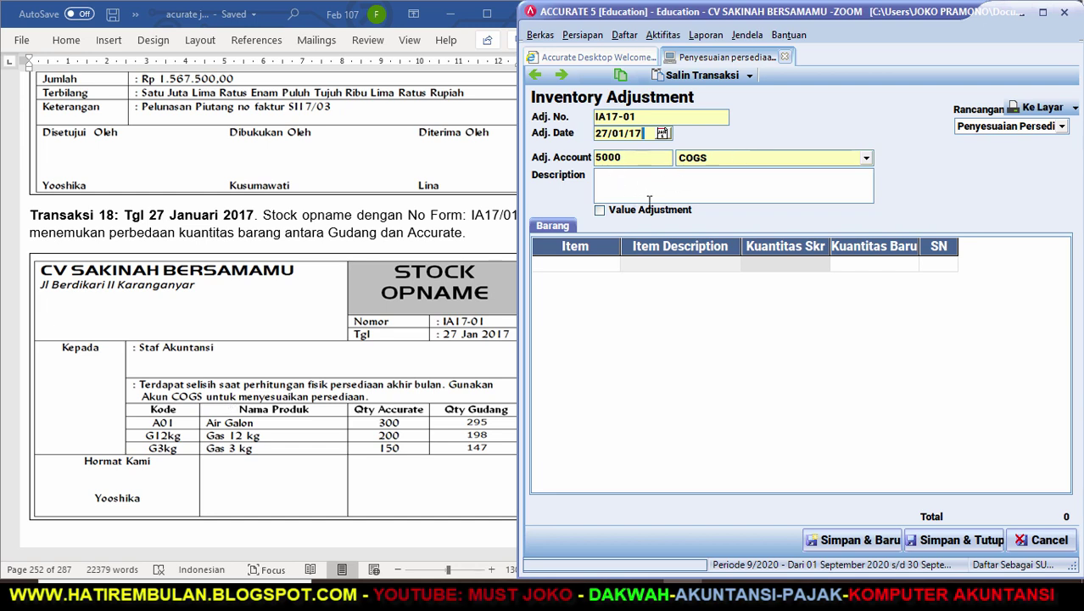
{"action": "left_click", "coordinate": [649, 201]}
{"action": "type", "text": "P"}
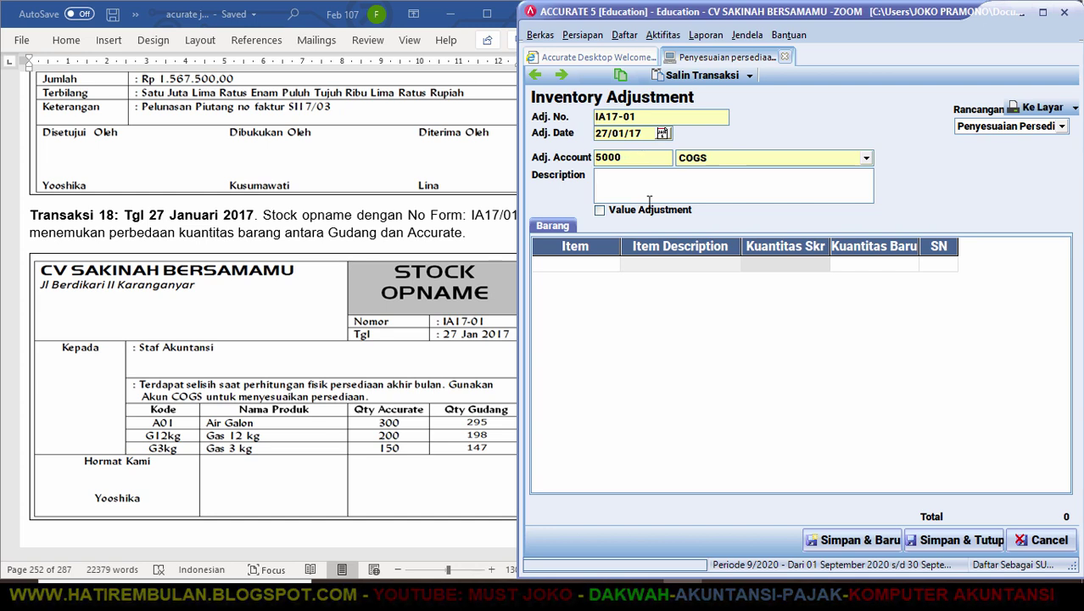
{"action": "type", "text": "ENEYESUAIAN PERSEDIAAN"}
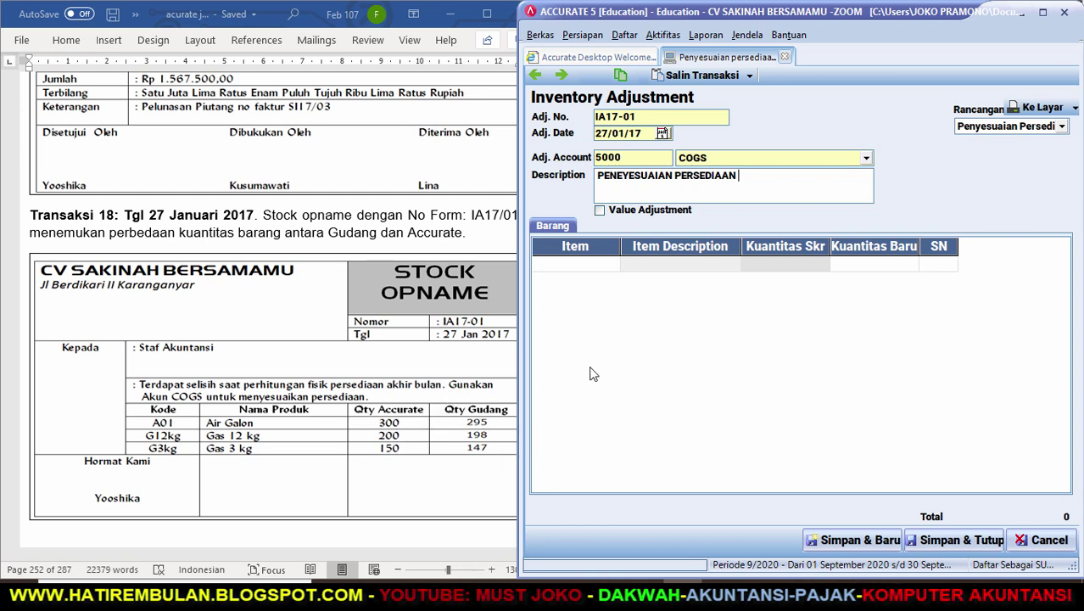
{"action": "left_click", "coordinate": [611, 269]}
{"action": "type", "text": "A"}
{"action": "key", "text": "Return"}
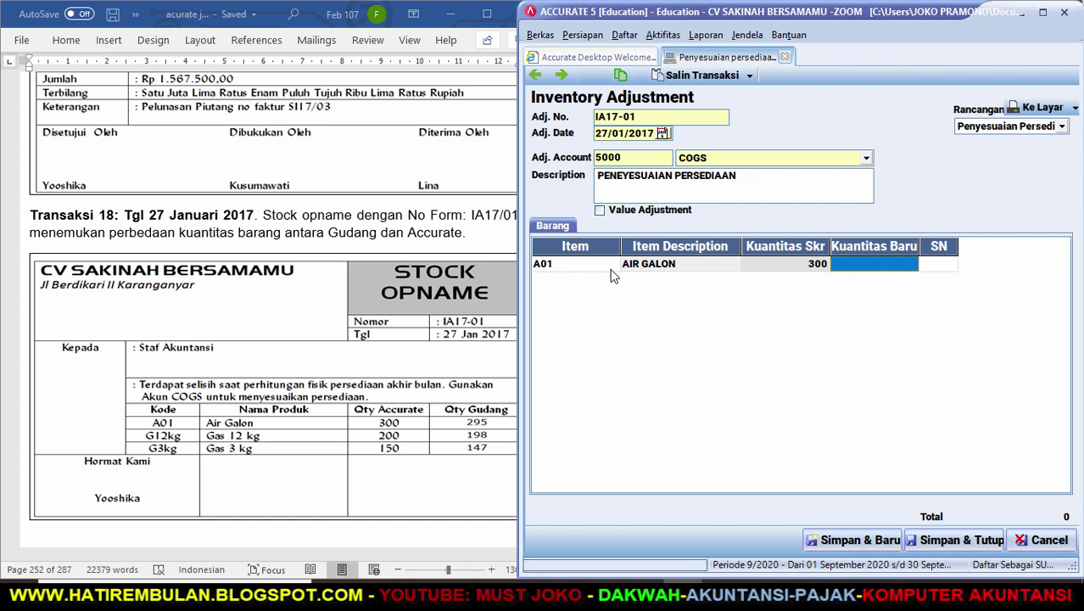
Set A01's new quantity to 295 and add G12 KG with new quantity 198.
{"action": "type", "text": "295"}
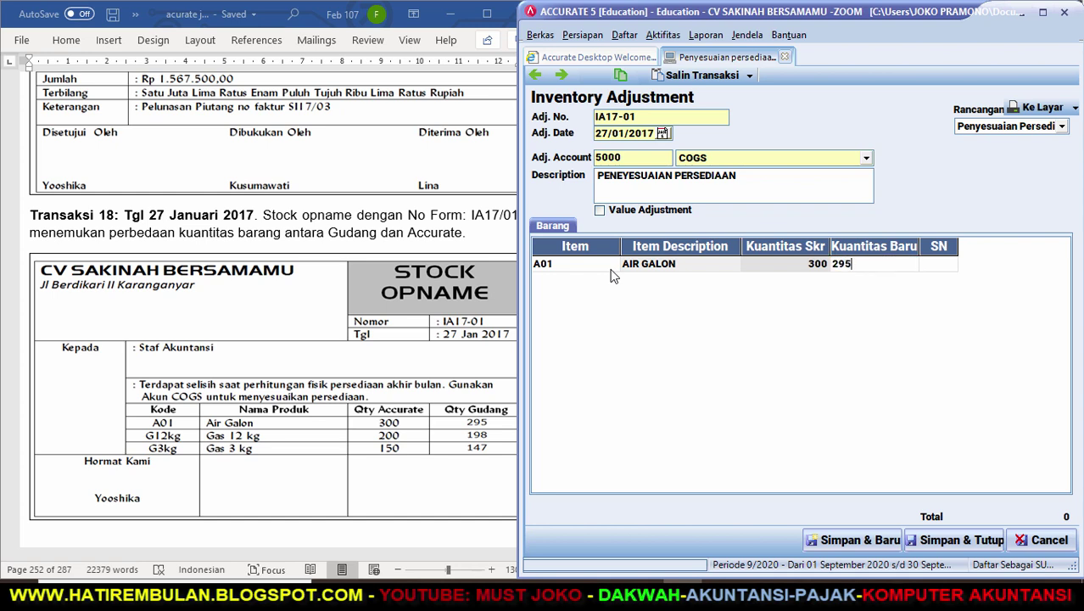
{"action": "key", "text": "Return"}
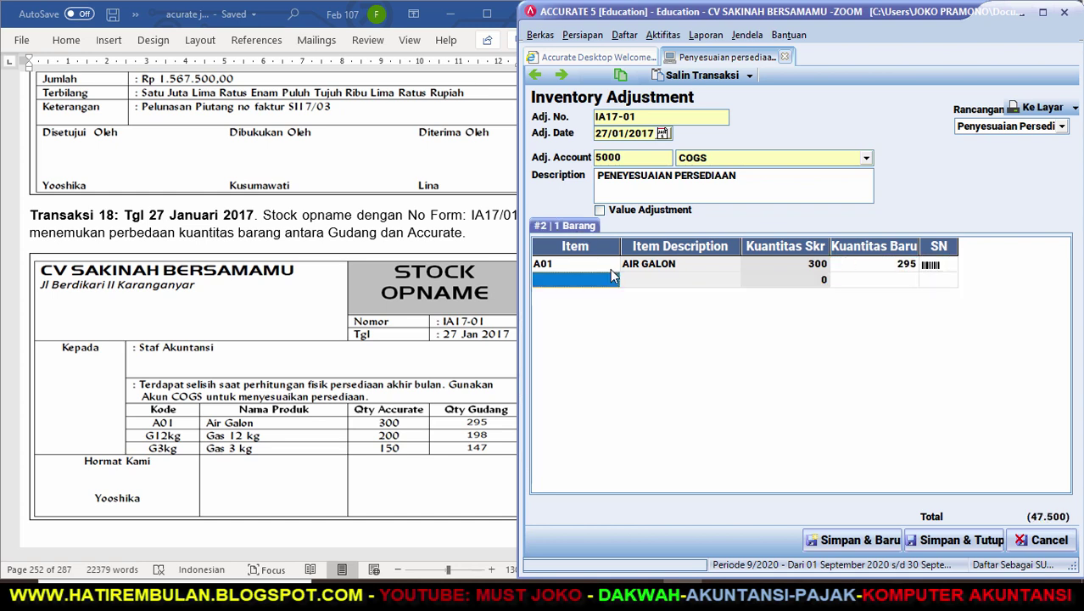
{"action": "key", "text": "Return"}
{"action": "key", "text": "Down"}
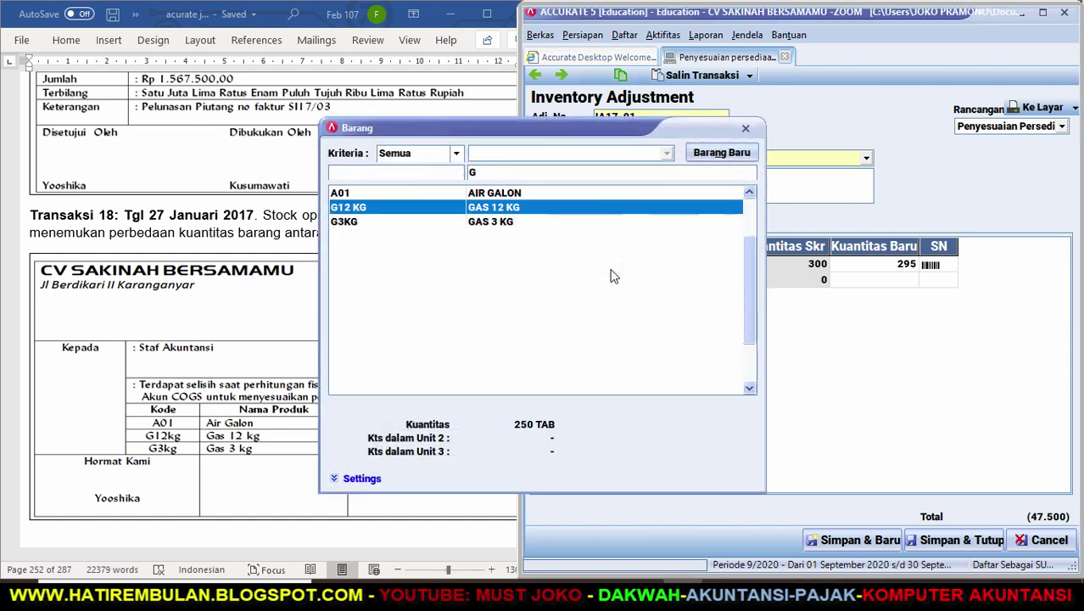
{"action": "key", "text": "Return"}
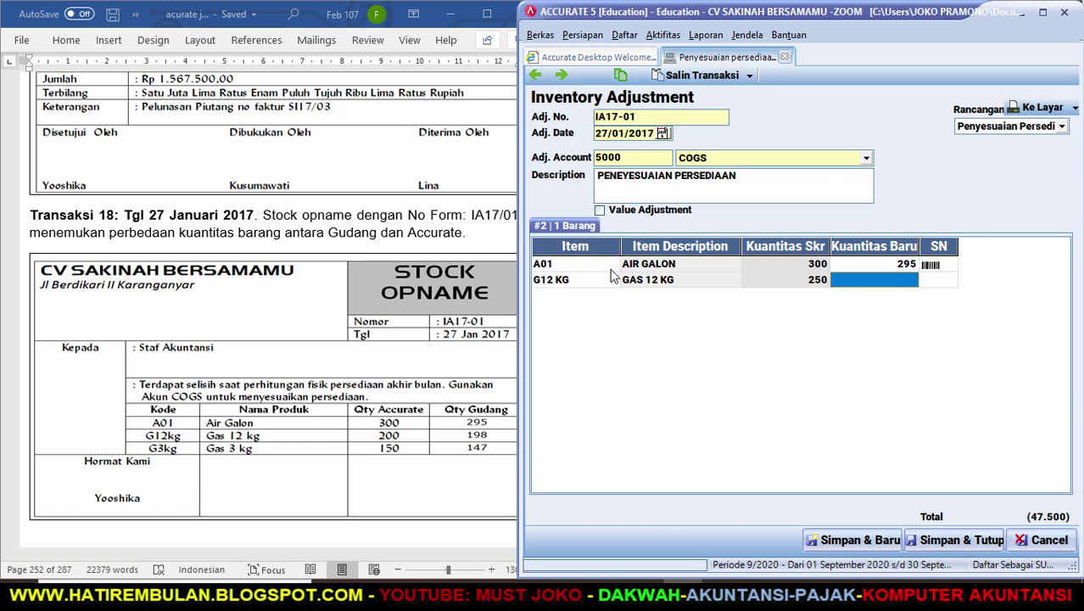
{"action": "key", "text": "F2"}
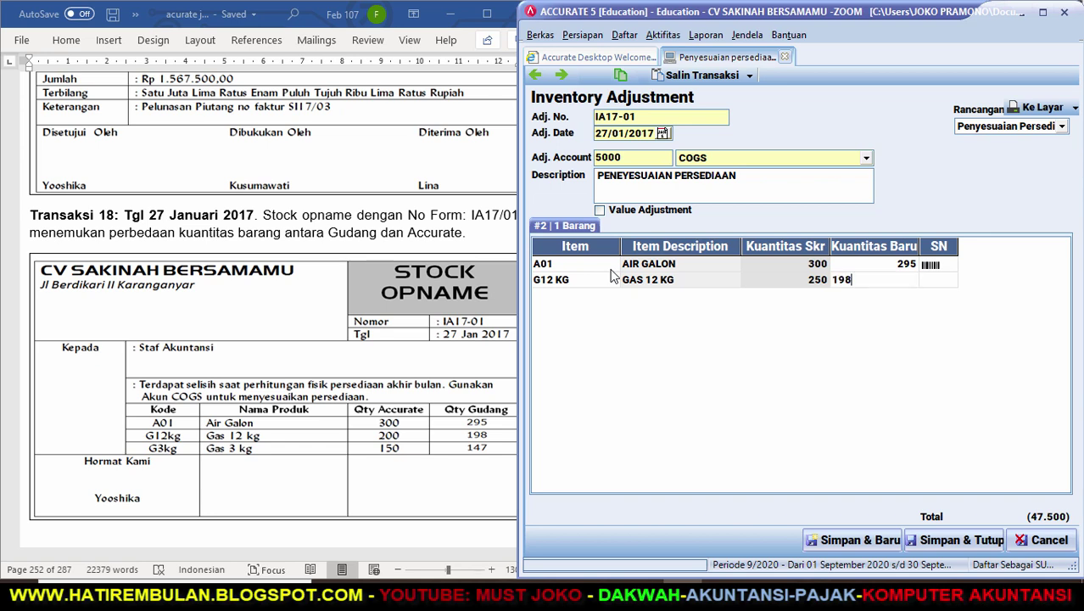
{"action": "key", "text": "Tab"}
{"action": "key", "text": "Tab"}
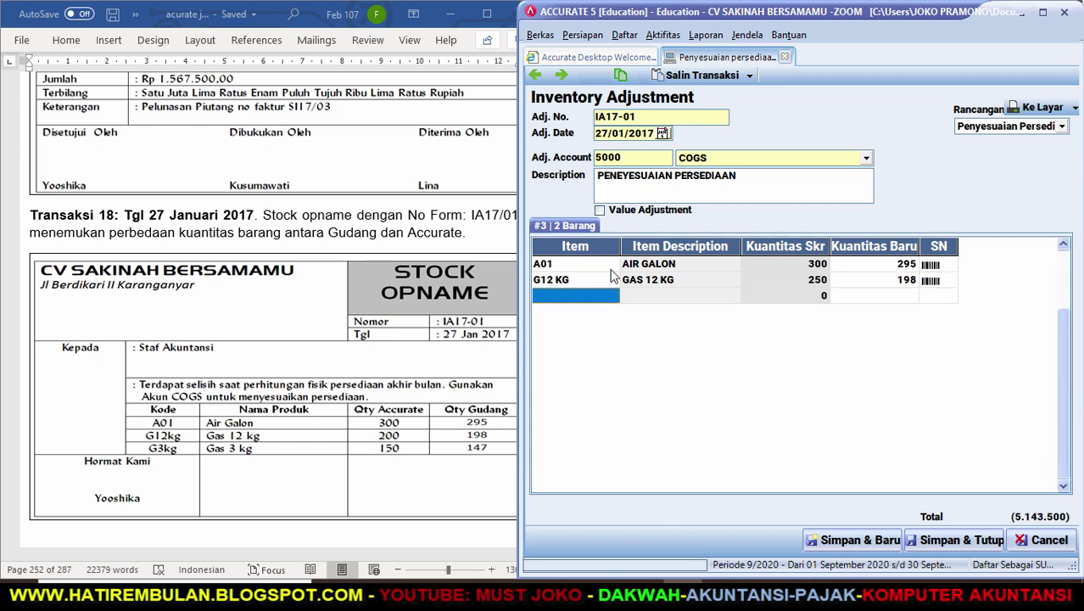
Add G3KG with new quantity 147, remove the empty row, and save the adjustment.
{"action": "type", "text": "G"}
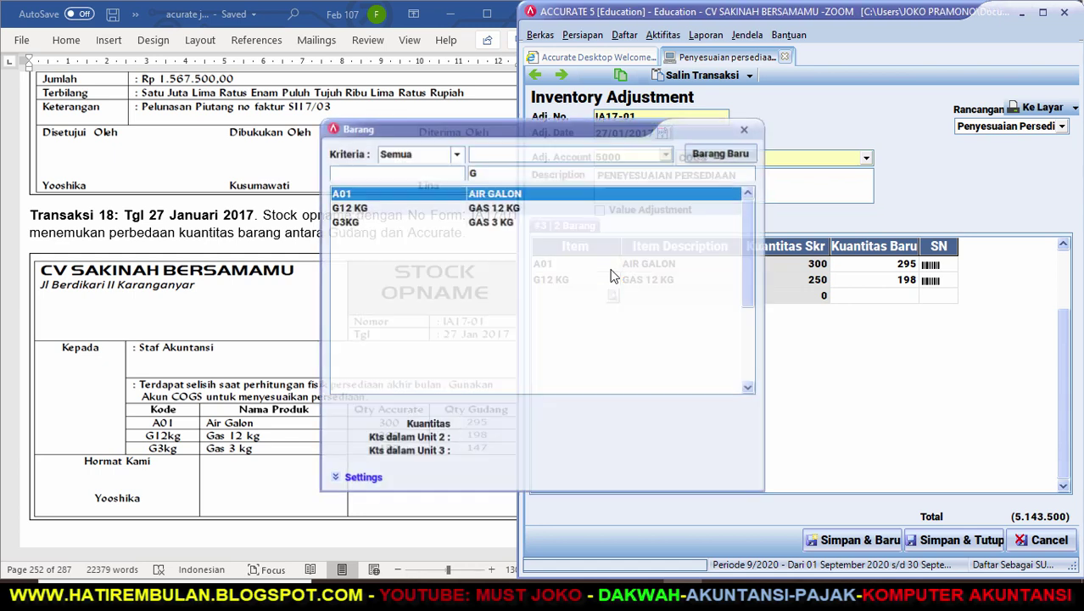
{"action": "key", "text": "Down"}
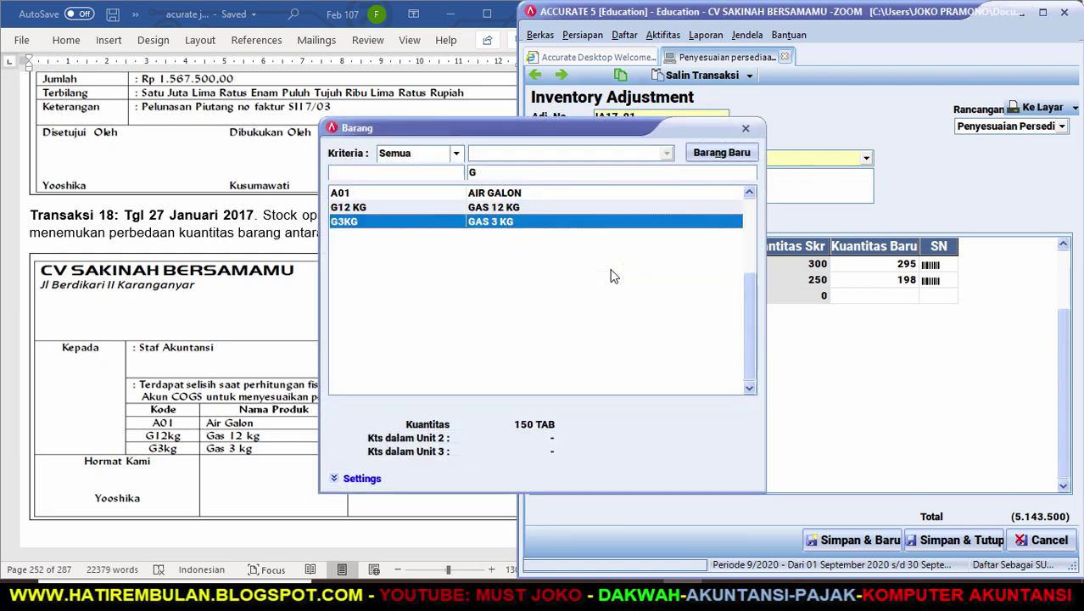
{"action": "key", "text": "Return"}
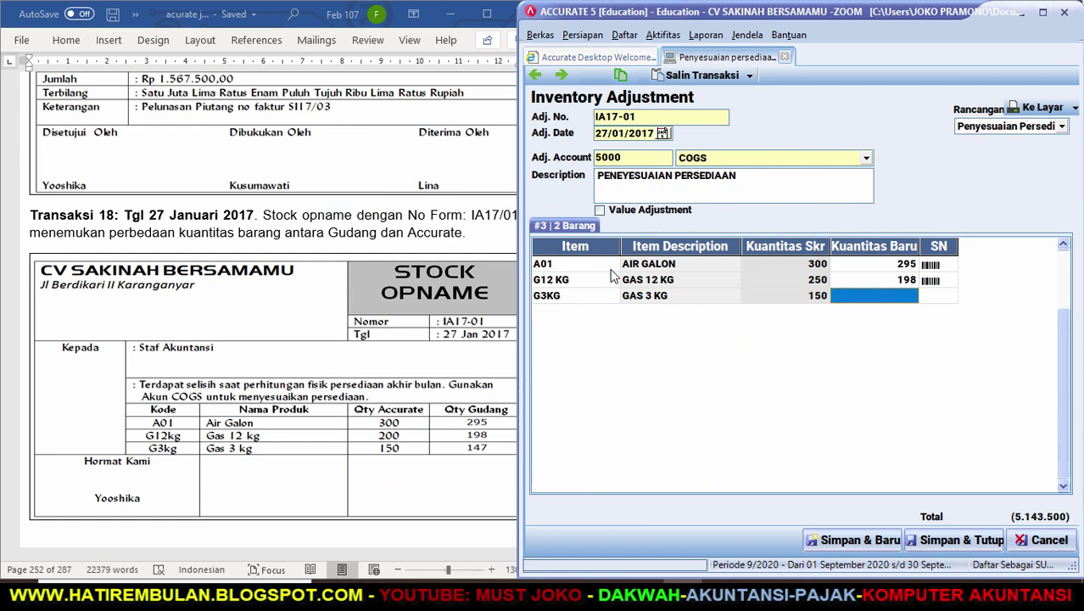
{"action": "type", "text": "147"}
{"action": "key", "text": "Return"}
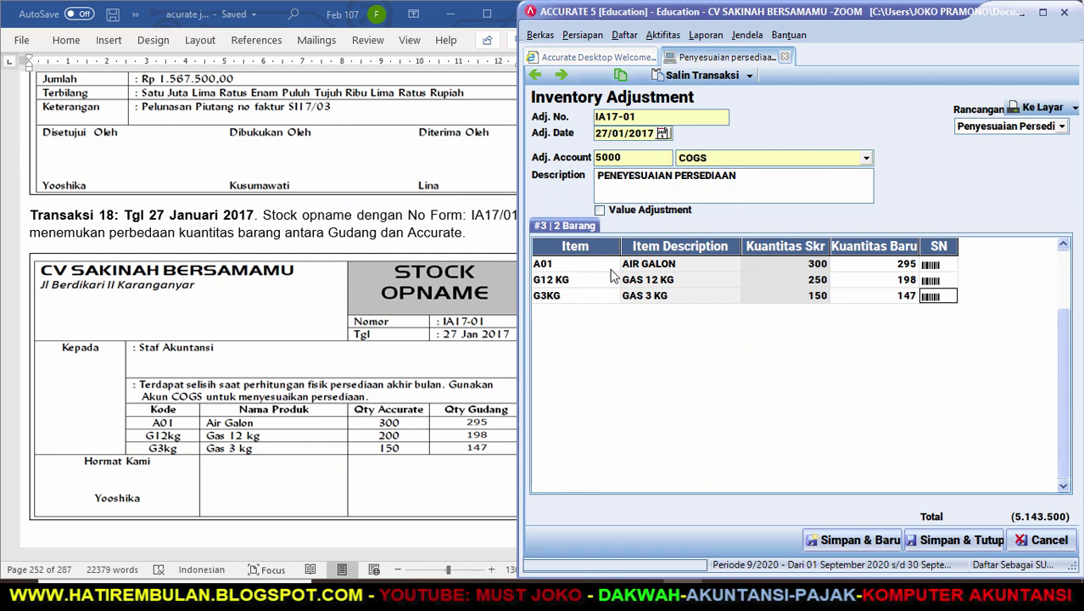
{"action": "key", "text": "Return"}
{"action": "key", "text": "Up"}
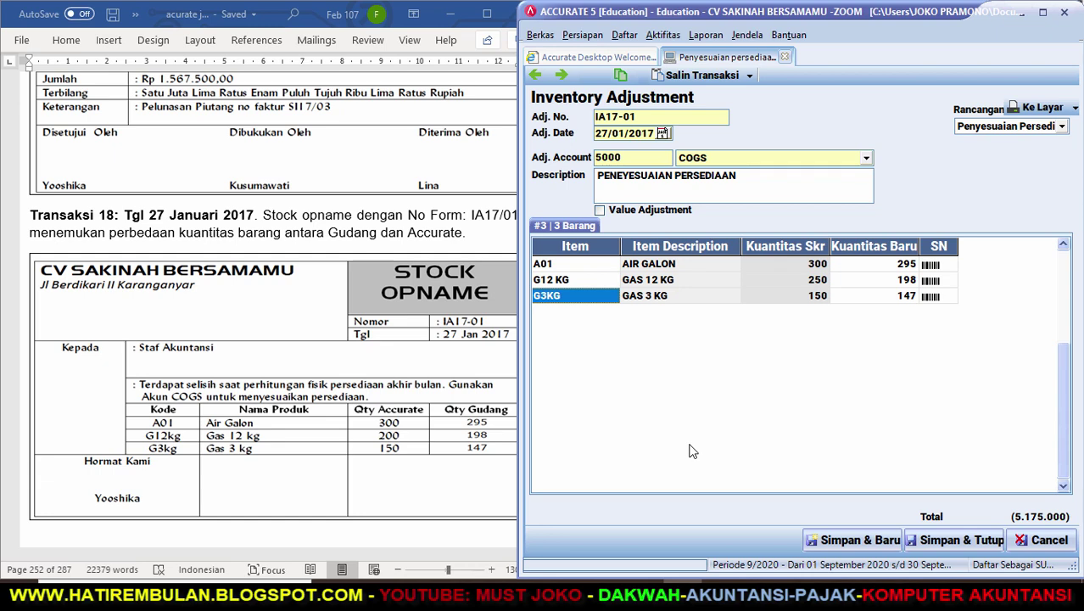
{"action": "left_click", "coordinate": [963, 545]}
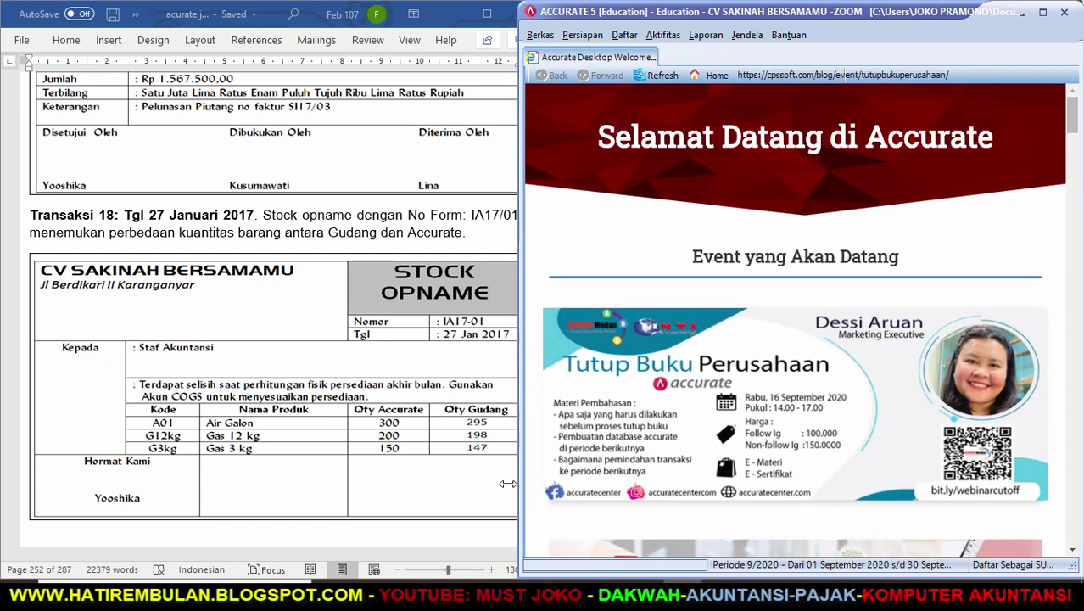
Scroll the Word instruction document down to the next task.
{"action": "left_click", "coordinate": [459, 502]}
{"action": "scroll", "coordinate": [532, 547], "scroll_direction": "down", "scroll_amount": 5}
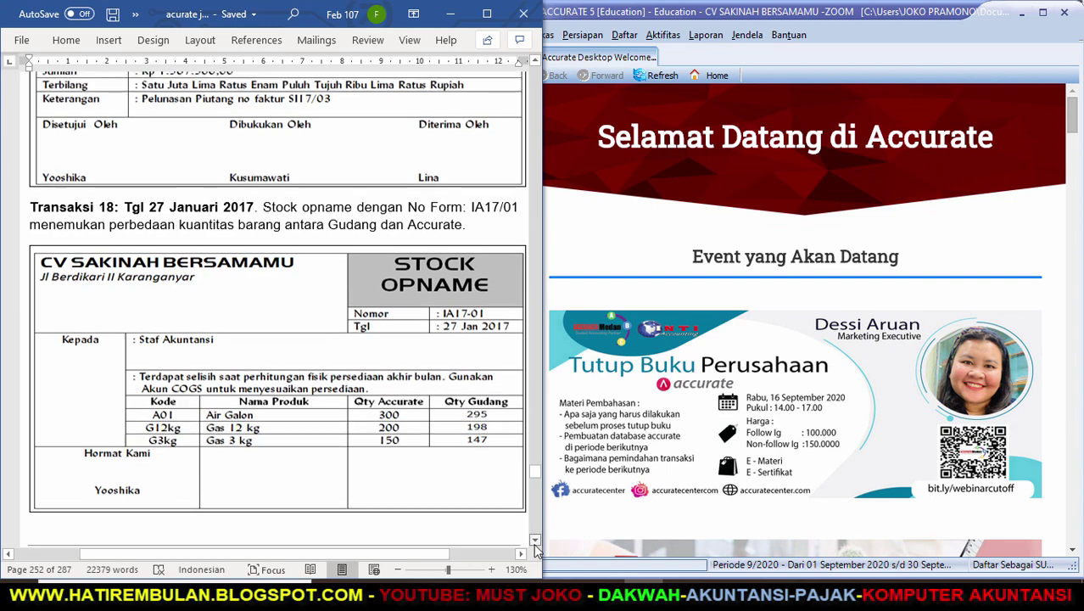
{"action": "scroll", "coordinate": [534, 550], "scroll_direction": "down", "scroll_amount": 10}
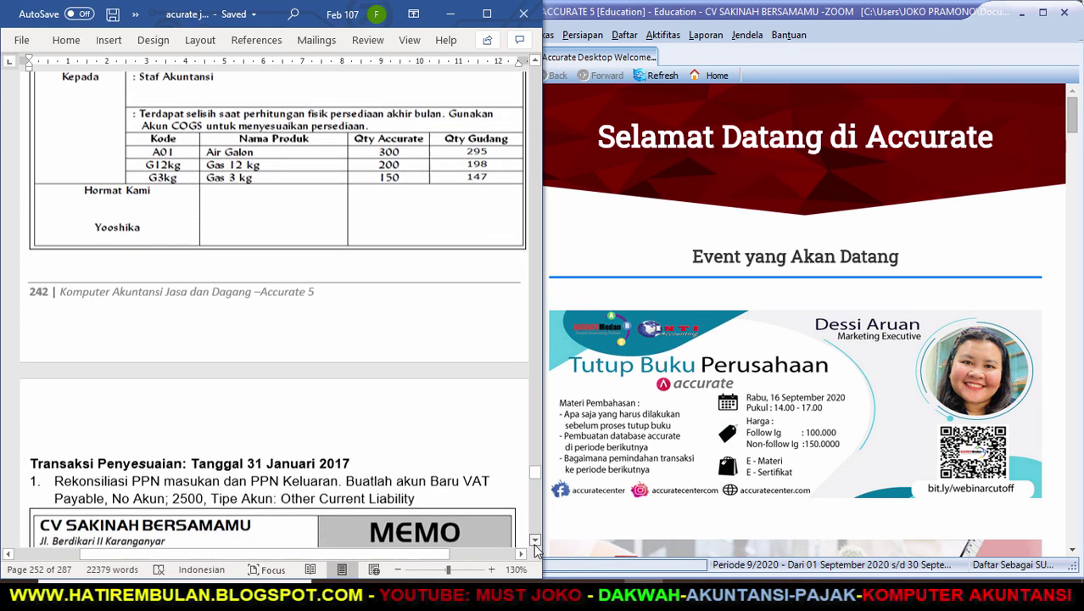
{"action": "scroll", "coordinate": [534, 550], "scroll_direction": "down", "scroll_amount": 1}
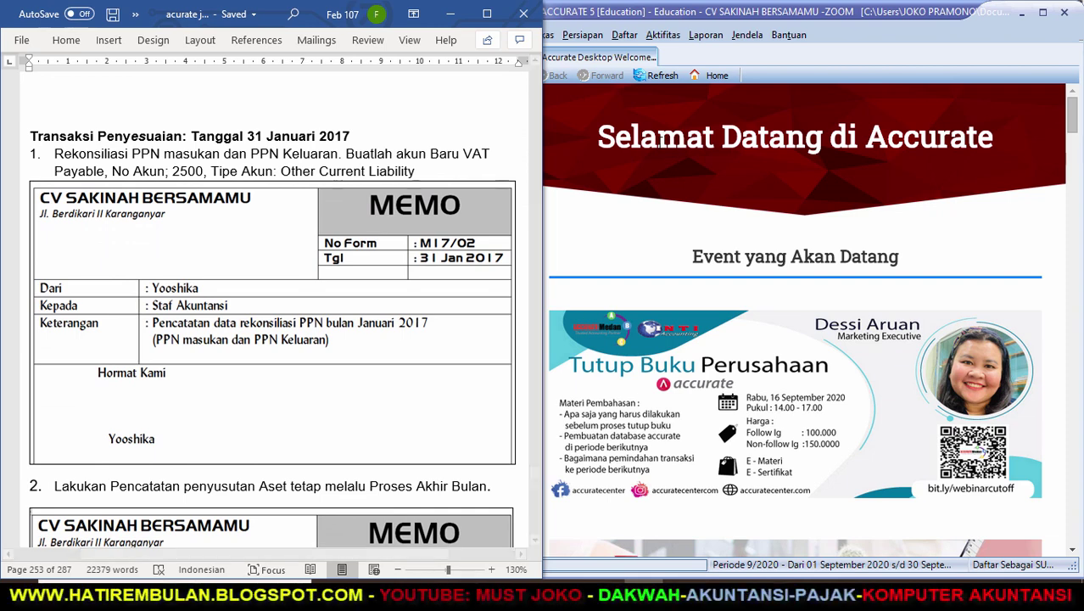
Open Rekonsiliasi PPN Lebih/Kurang Bayar from the Laporan Pajak list in Daftar Laporan.
{"action": "left_click", "coordinate": [697, 38]}
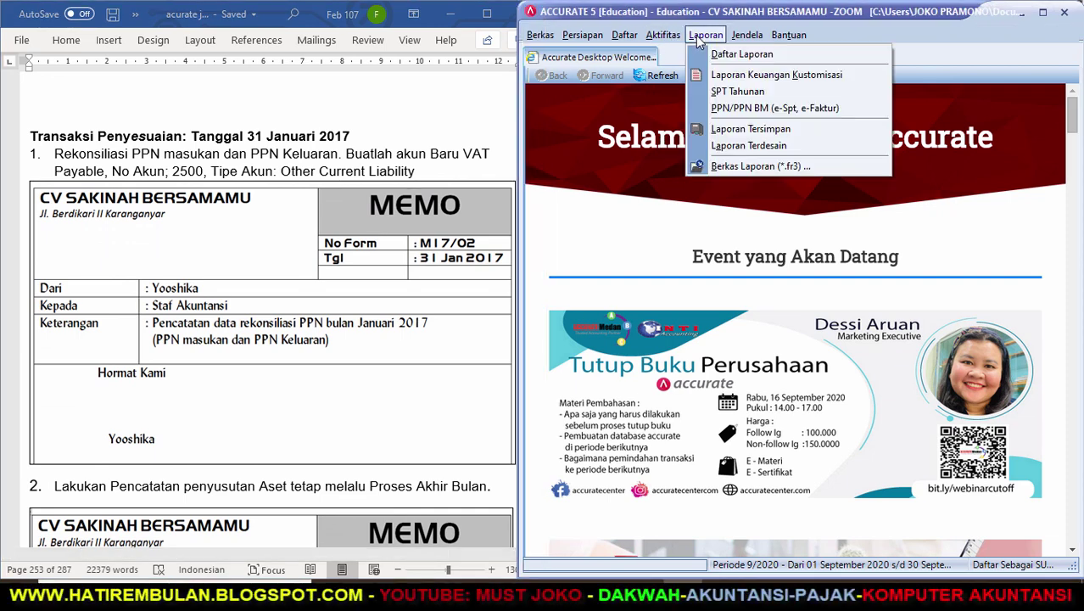
{"action": "left_click", "coordinate": [715, 54]}
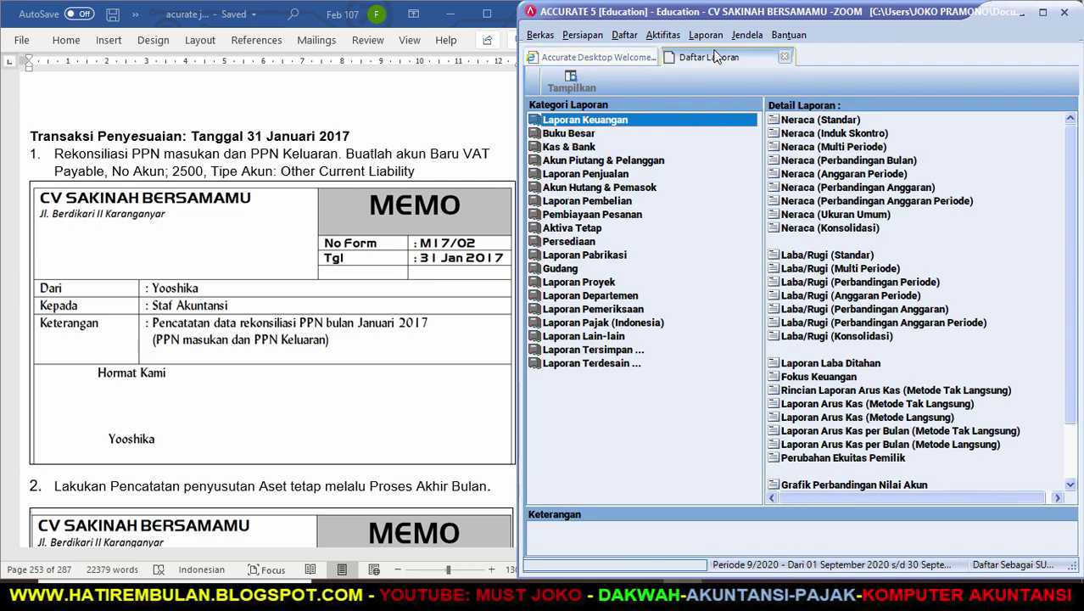
{"action": "left_click", "coordinate": [571, 325]}
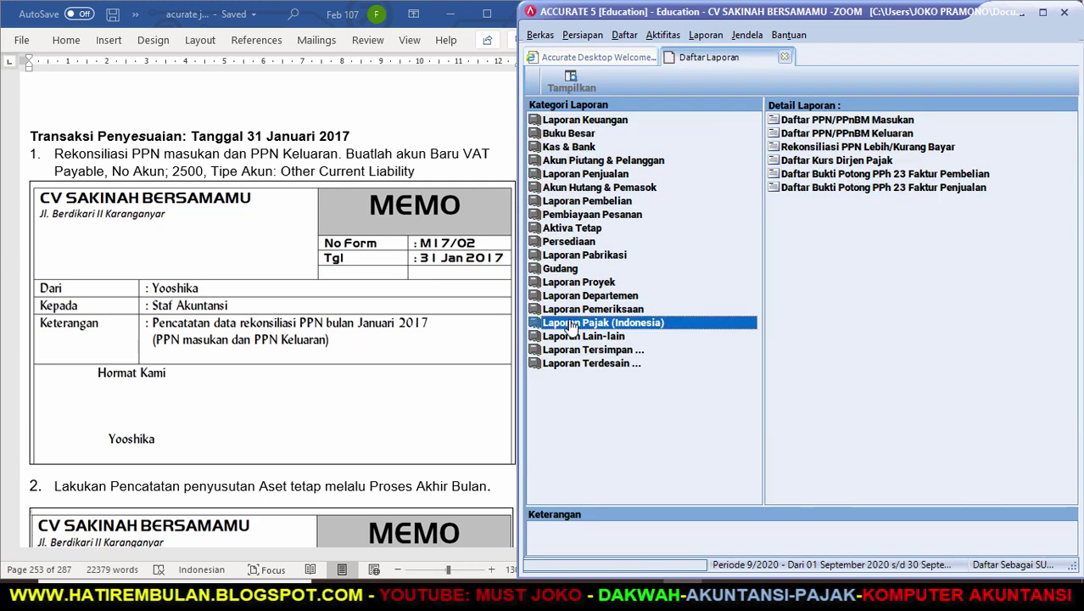
{"action": "left_click", "coordinate": [812, 148]}
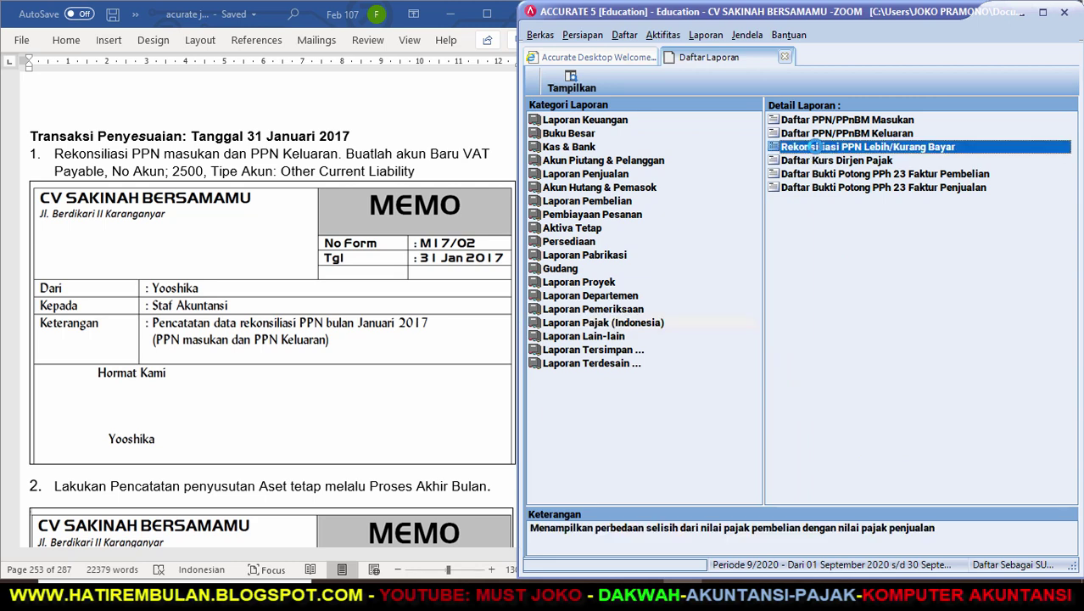
{"action": "double_click", "coordinate": [813, 148]}
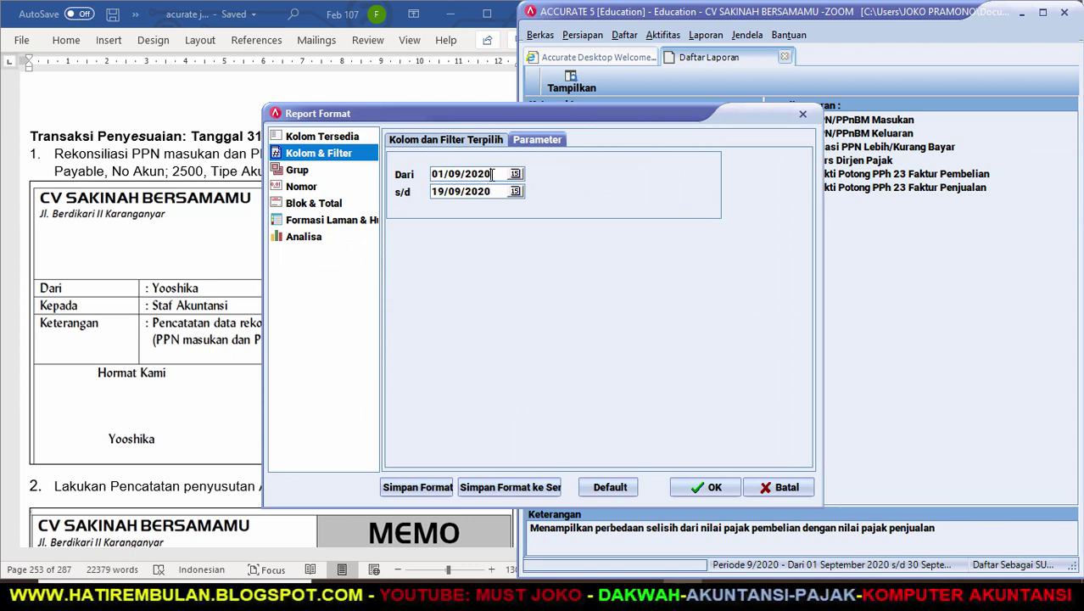
Run the VAT reconciliation report for 01/01/17 to 31/01/17.
{"action": "double_click", "coordinate": [428, 174]}
{"action": "type", "text": "01/0"}
{"action": "key", "text": "Tab"}
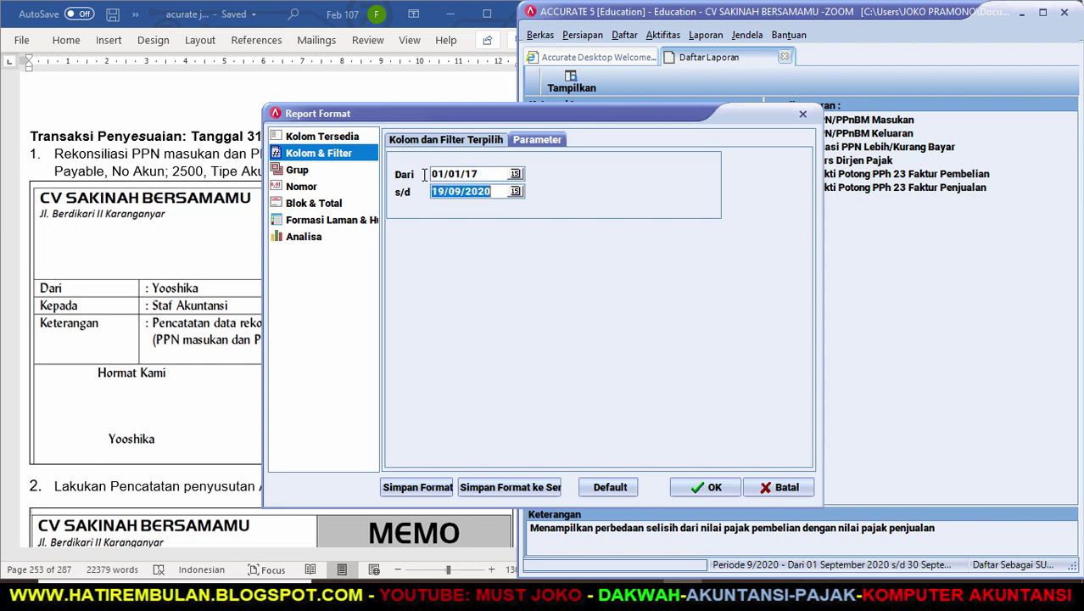
{"action": "type", "text": "31/01/17"}
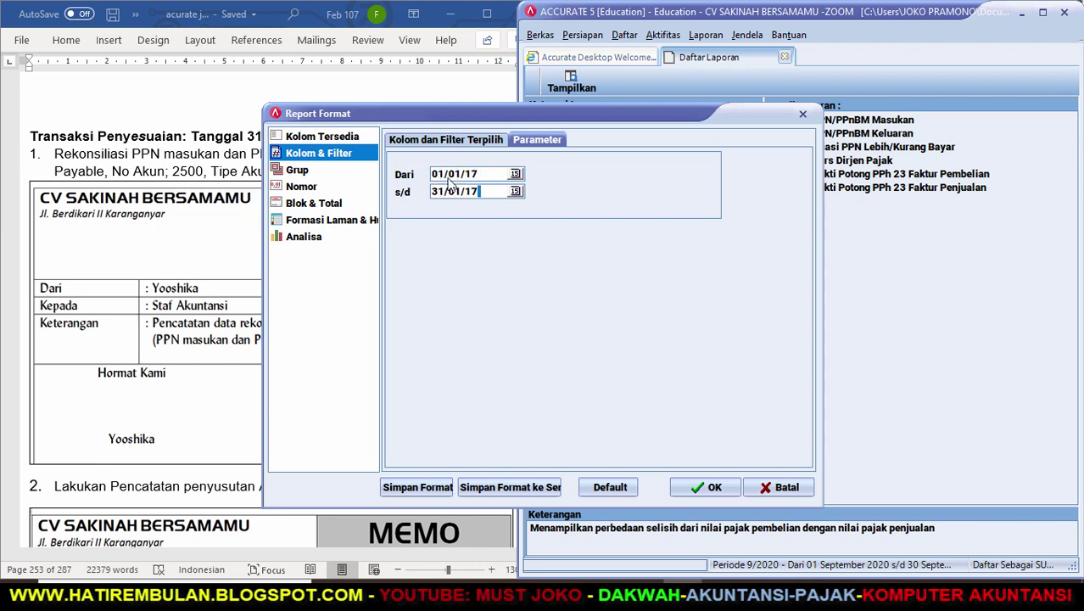
{"action": "left_click", "coordinate": [704, 488]}
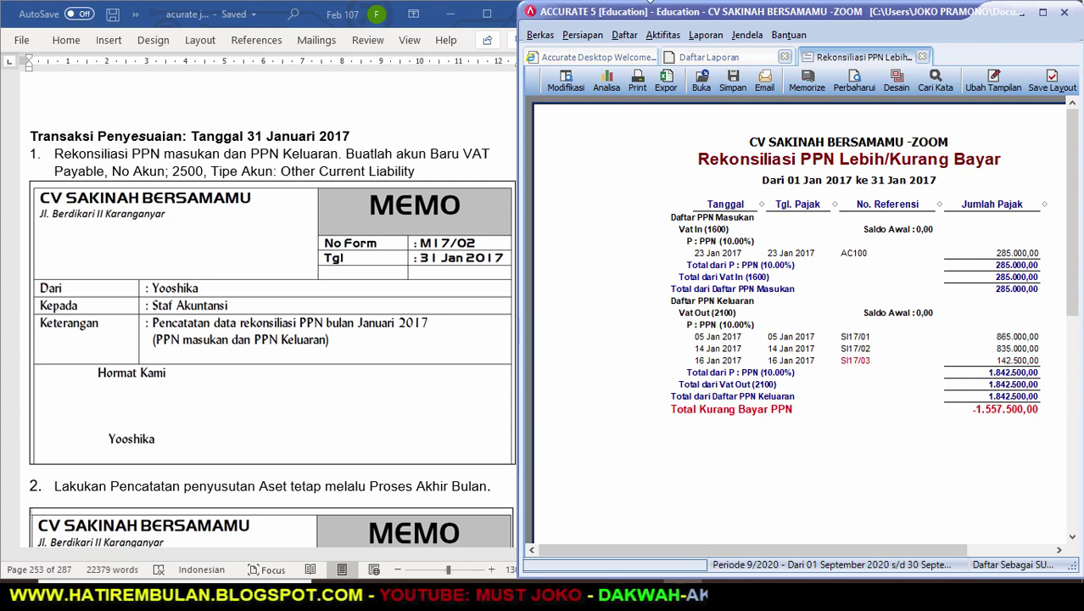
Create account 2500 VAT PAYABLE of type Hutang lancar lainnya in Daftar Akun.
{"action": "left_click", "coordinate": [630, 38]}
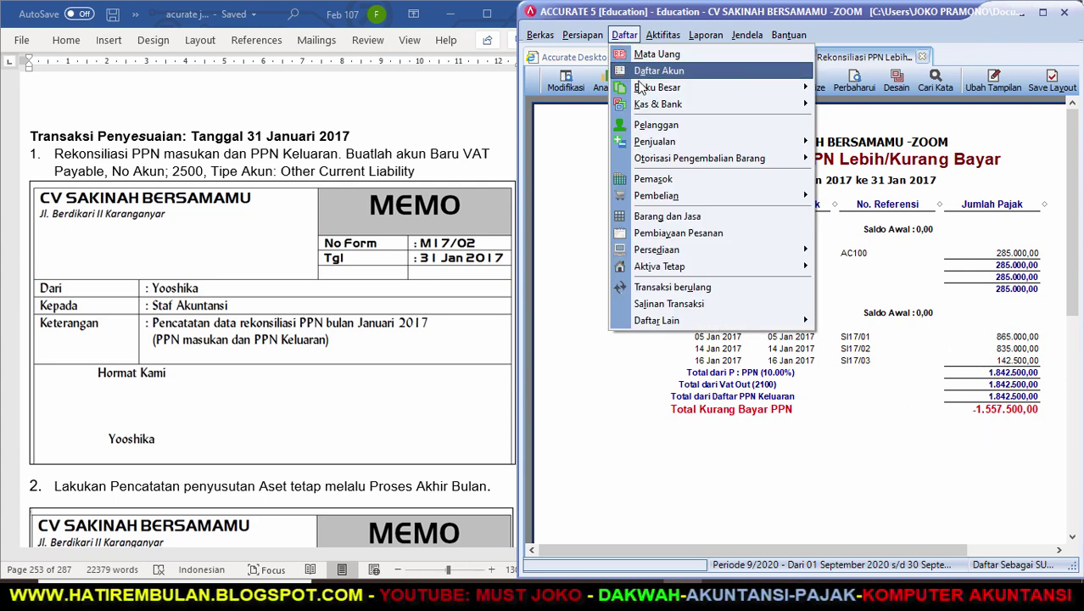
{"action": "left_click", "coordinate": [655, 71]}
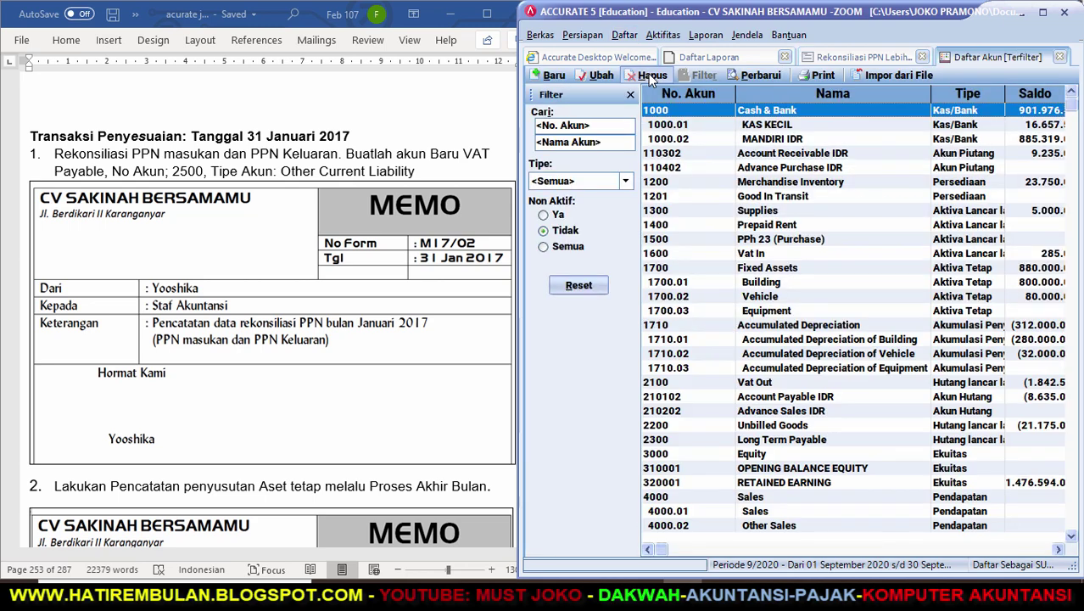
{"action": "left_click", "coordinate": [554, 75]}
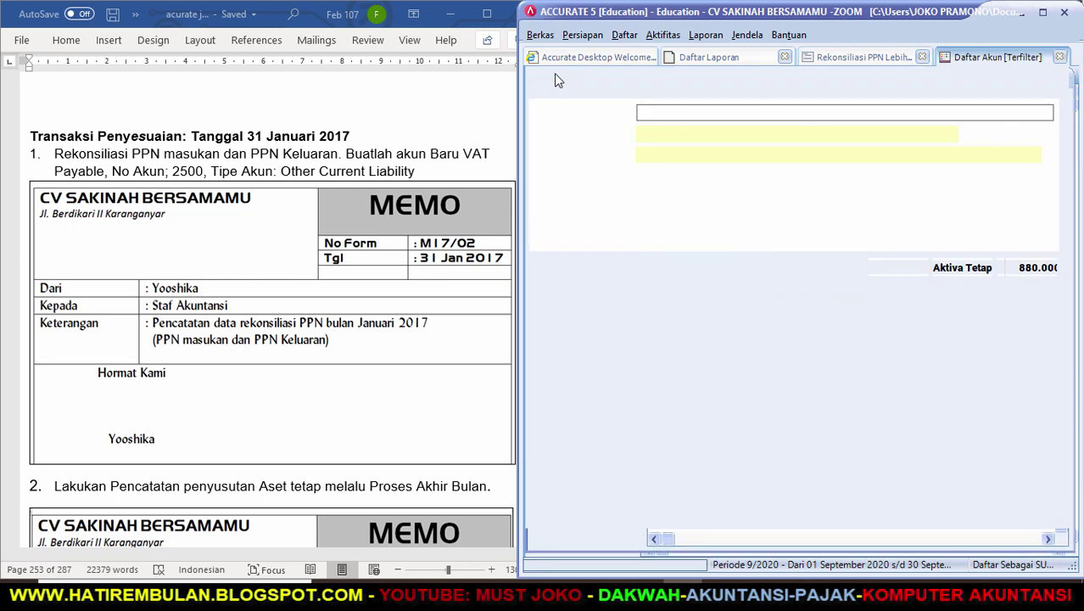
{"action": "left_click", "coordinate": [728, 116]}
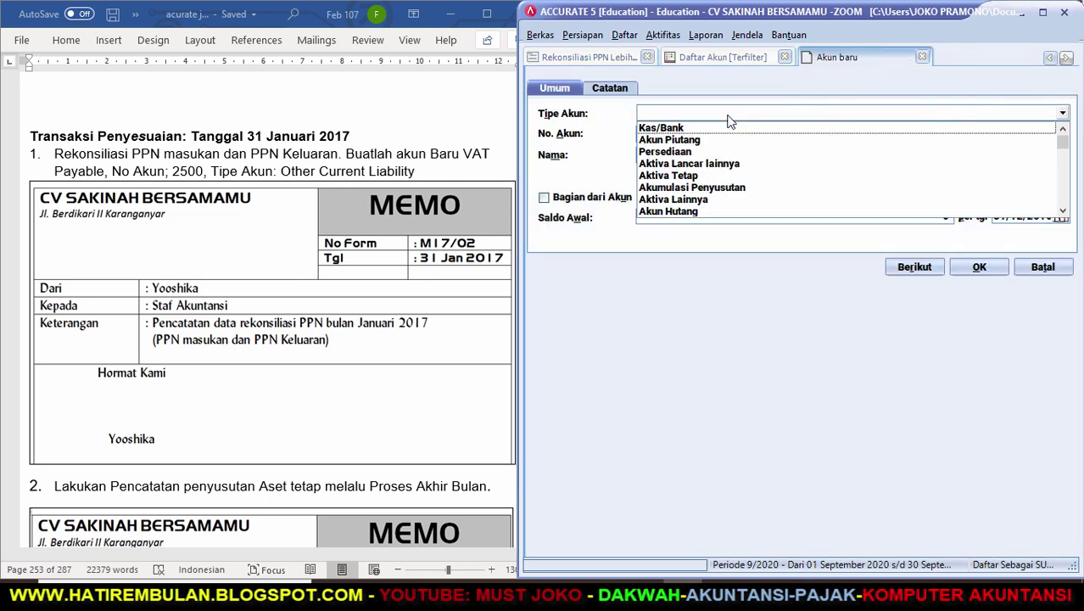
{"action": "left_click", "coordinate": [1063, 212]}
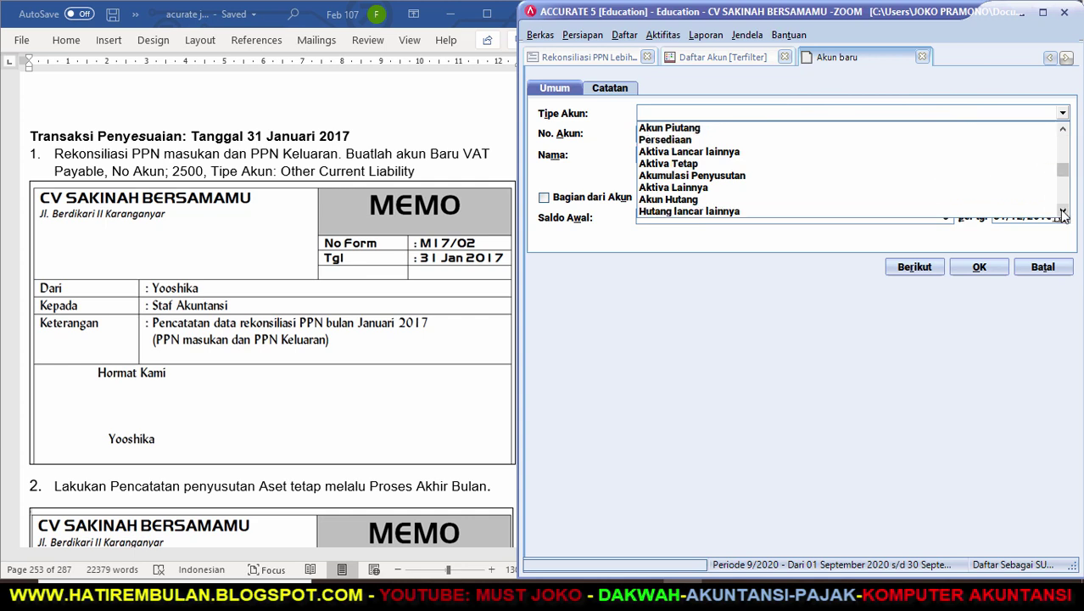
{"action": "left_click", "coordinate": [717, 212]}
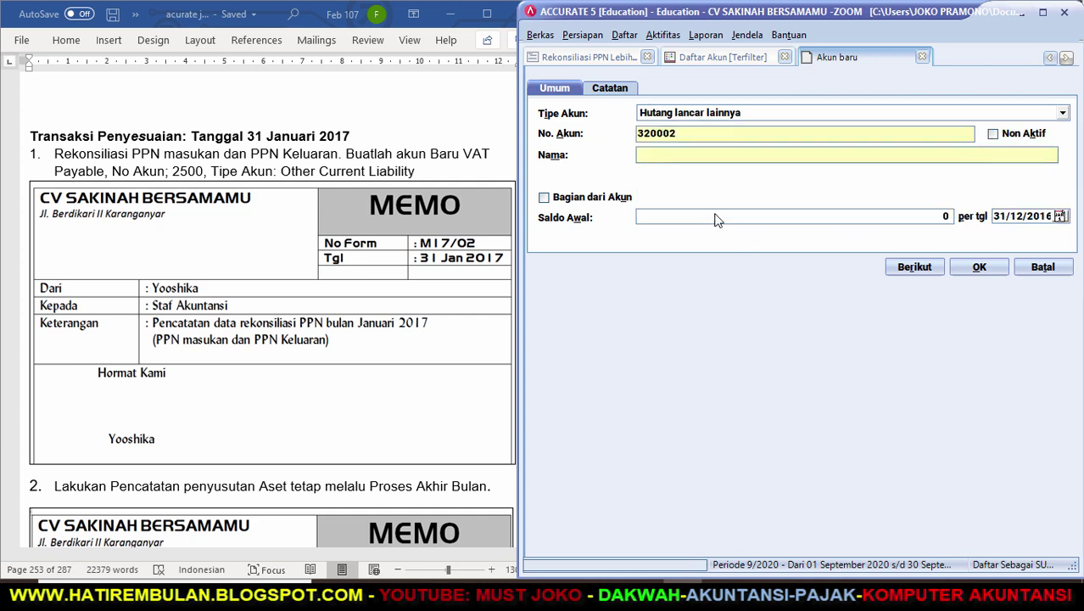
{"action": "left_click", "coordinate": [688, 134]}
{"action": "key", "text": "BackSpace"}
{"action": "key", "text": "BackSpace"}
{"action": "key", "text": "BackSpace"}
{"action": "key", "text": "BackSpace"}
{"action": "key", "text": "BackSpace"}
{"action": "key", "text": "BackSpace"}
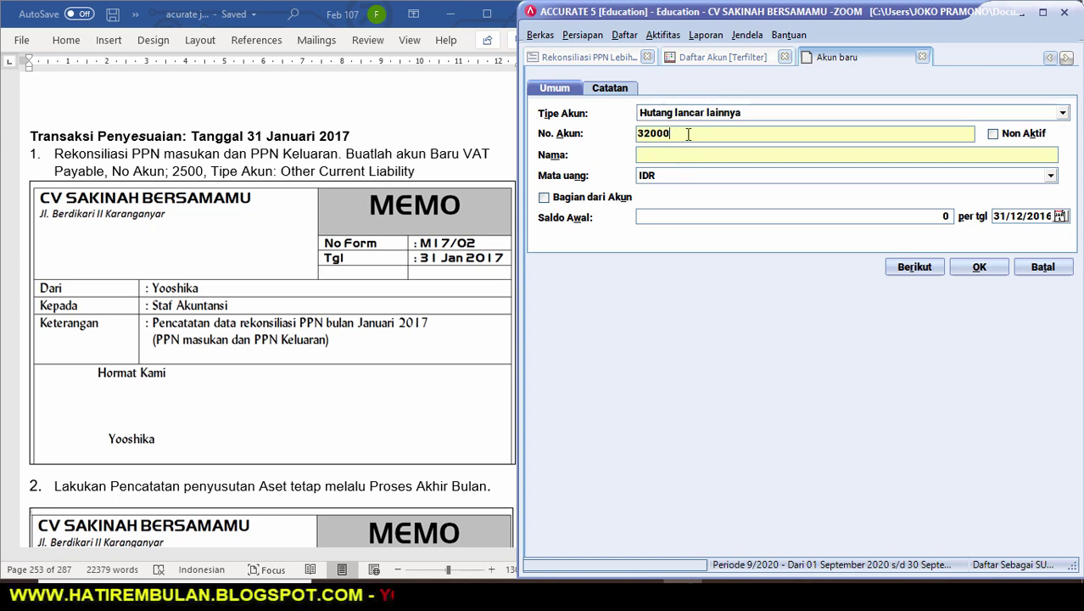
{"action": "type", "text": "2500"}
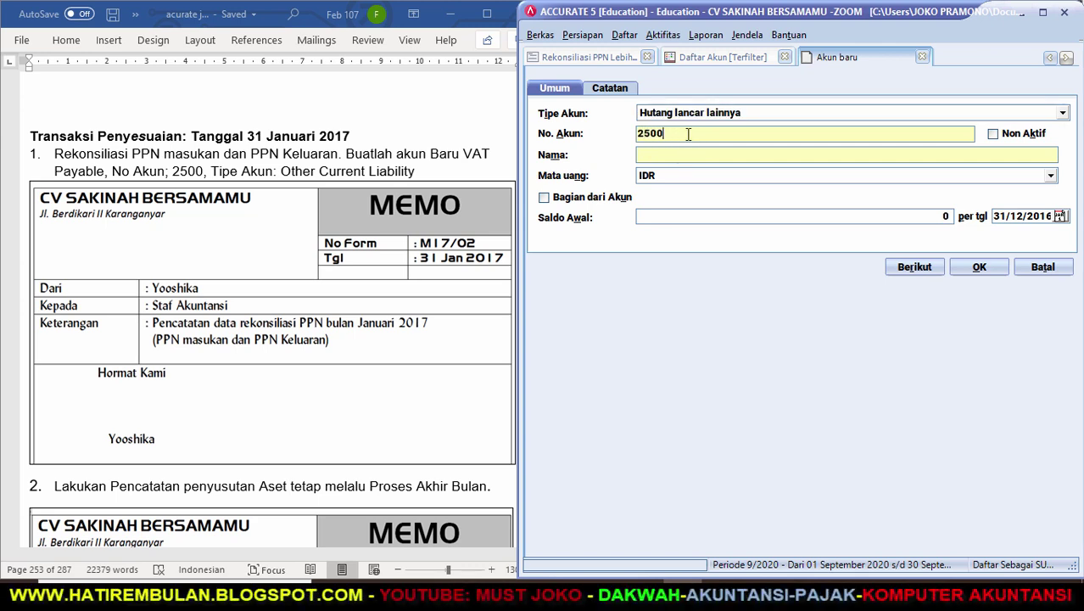
{"action": "key", "text": "Tab"}
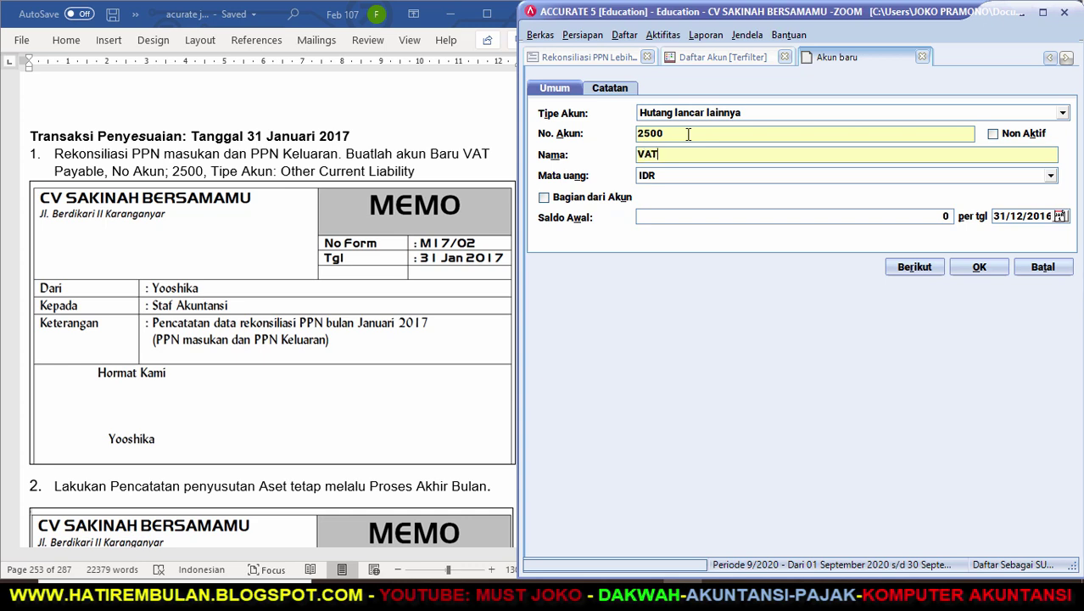
{"action": "type", "text": "VAT PAYABLE"}
{"action": "left_click", "coordinate": [978, 267]}
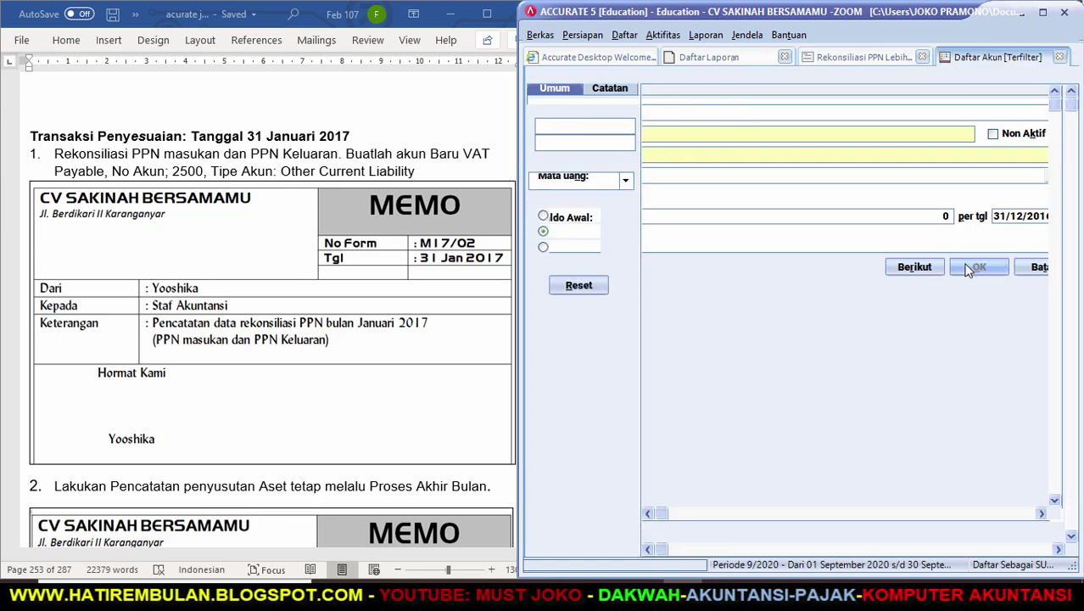
Close the Daftar Akun list to return to the VAT reconciliation report.
{"action": "left_click", "coordinate": [1059, 57]}
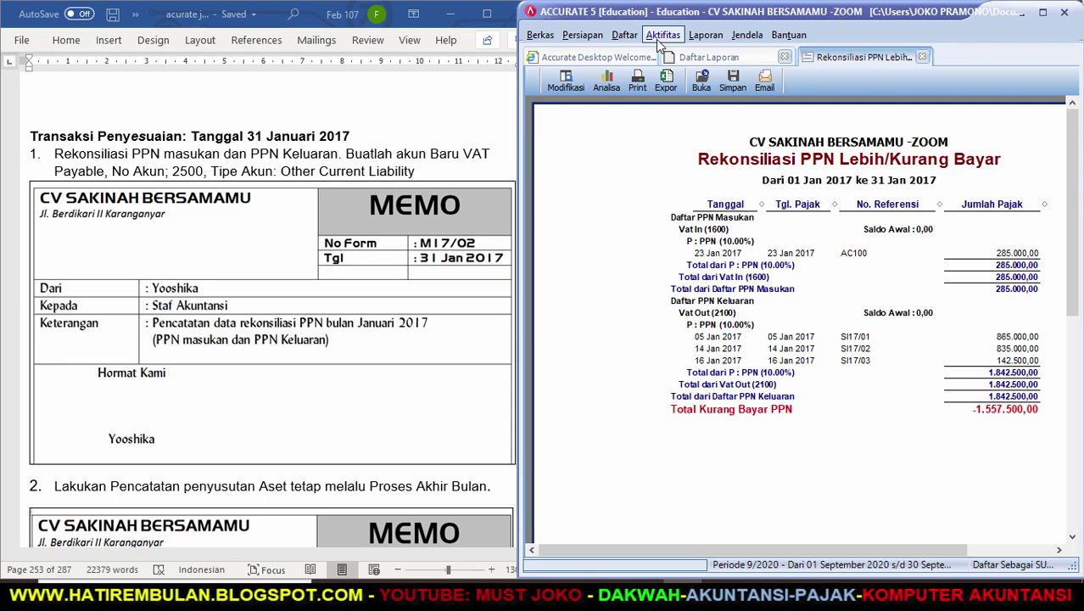
{"action": "left_click", "coordinate": [655, 39]}
Start a journal voucher dated 31/01/2017 with 2100 Vat Out on line one, then check the VAT report.
{"action": "mouse_move", "coordinate": [849, 55]}
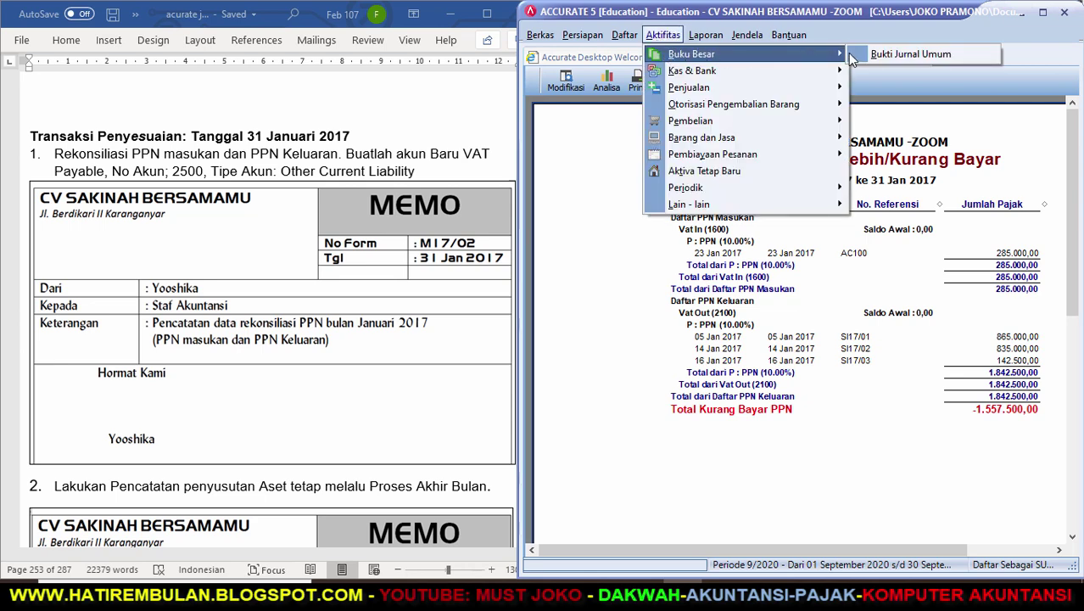
{"action": "left_click", "coordinate": [908, 53]}
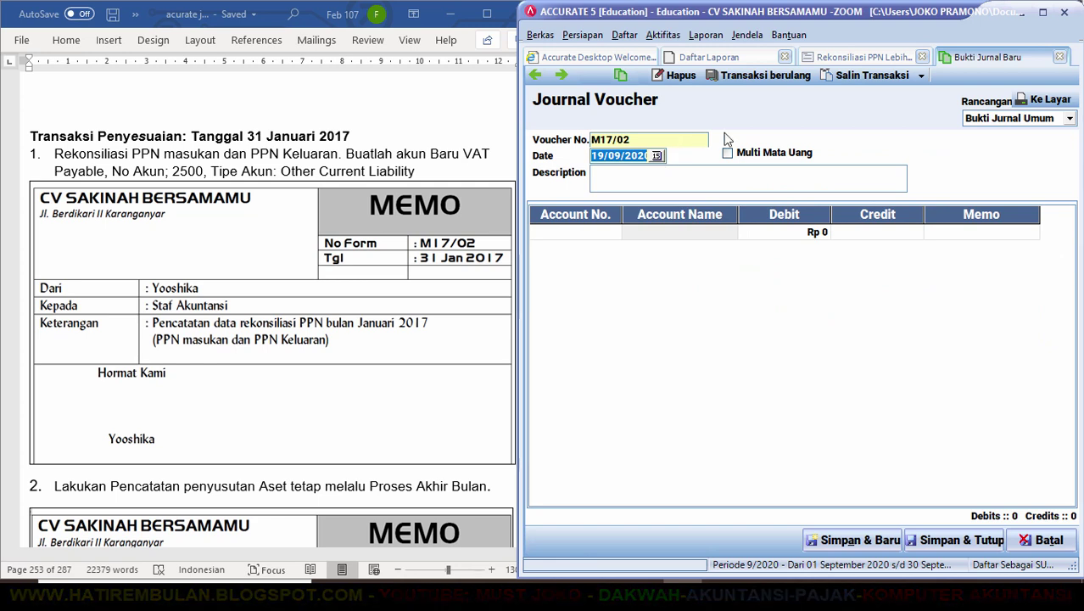
{"action": "type", "text": "31/01/2017"}
{"action": "key", "text": "Tab"}
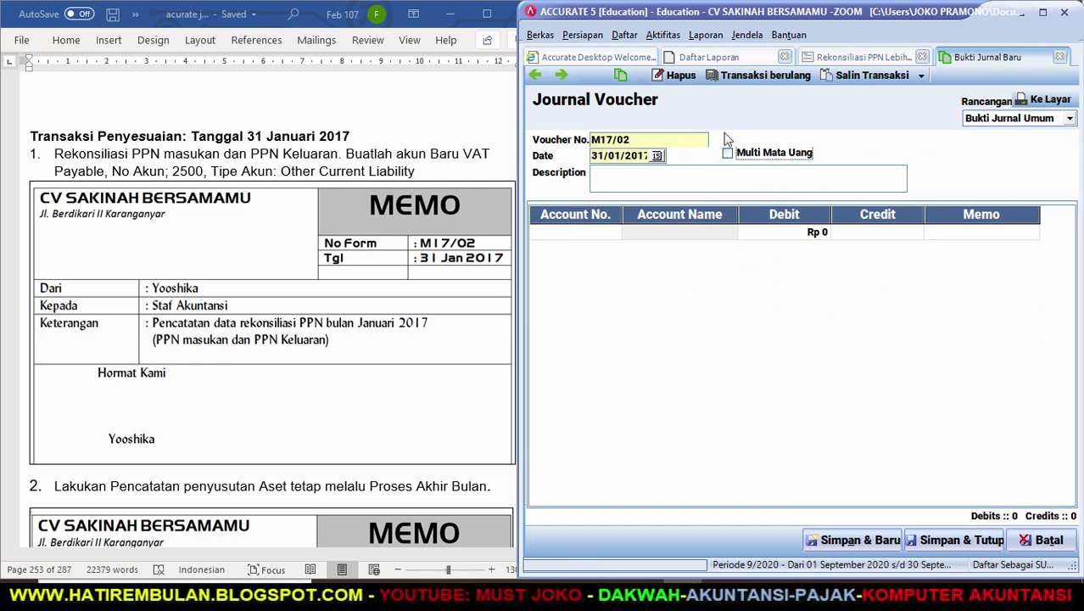
{"action": "key", "text": "Tab"}
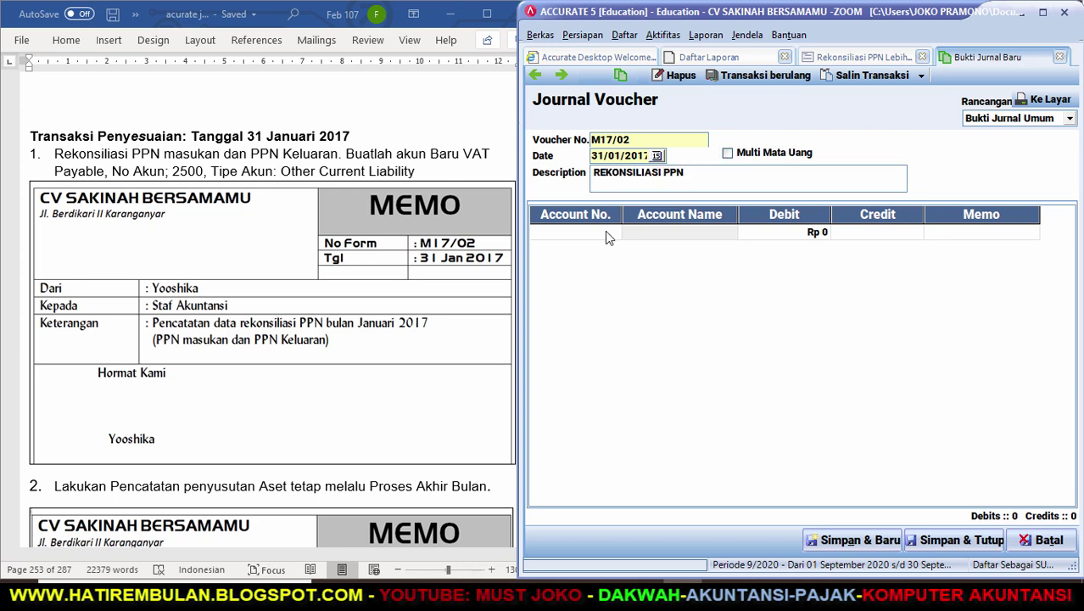
{"action": "type", "text": "V"}
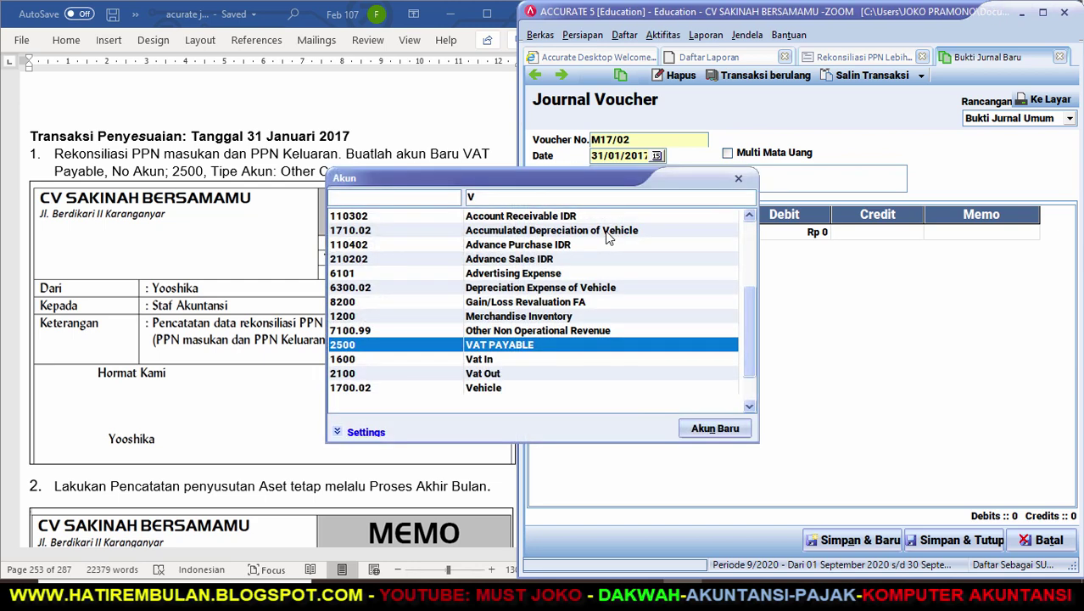
{"action": "key", "text": "Down"}
{"action": "key", "text": "Down"}
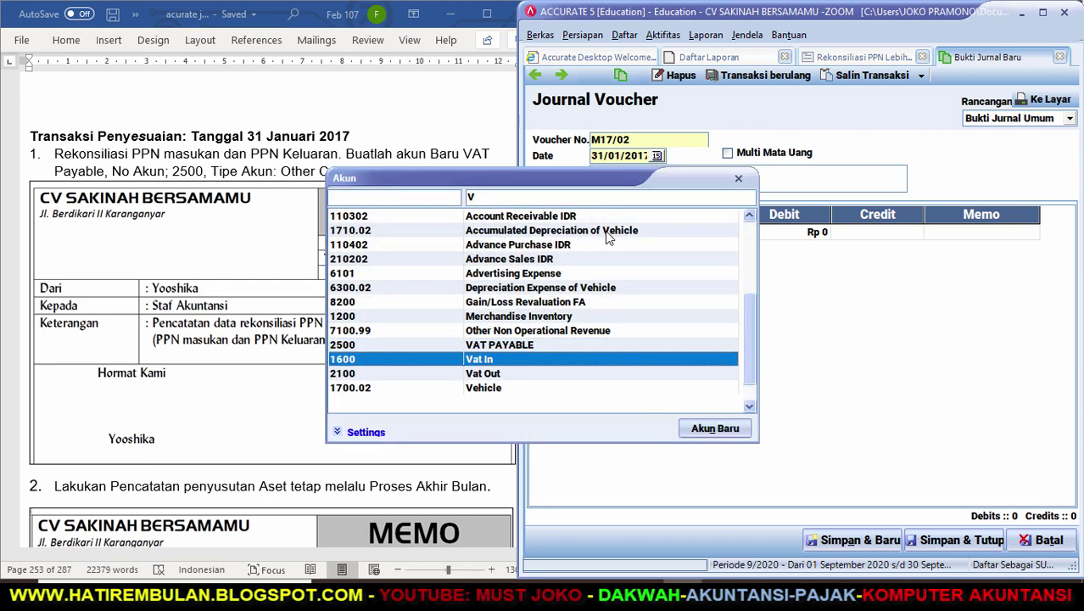
{"action": "key", "text": "Return"}
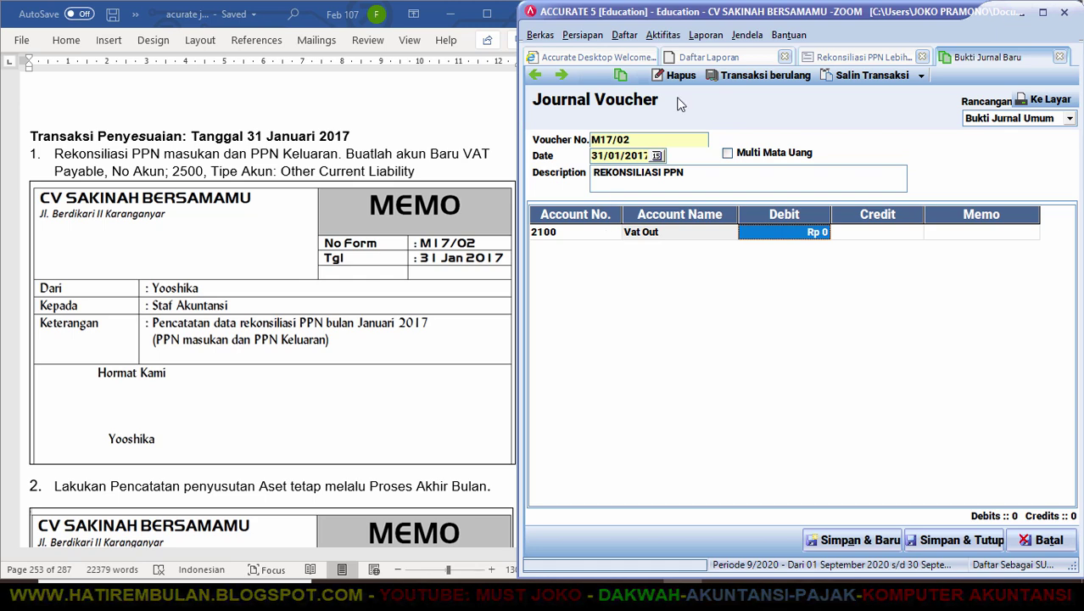
{"action": "left_click", "coordinate": [852, 60]}
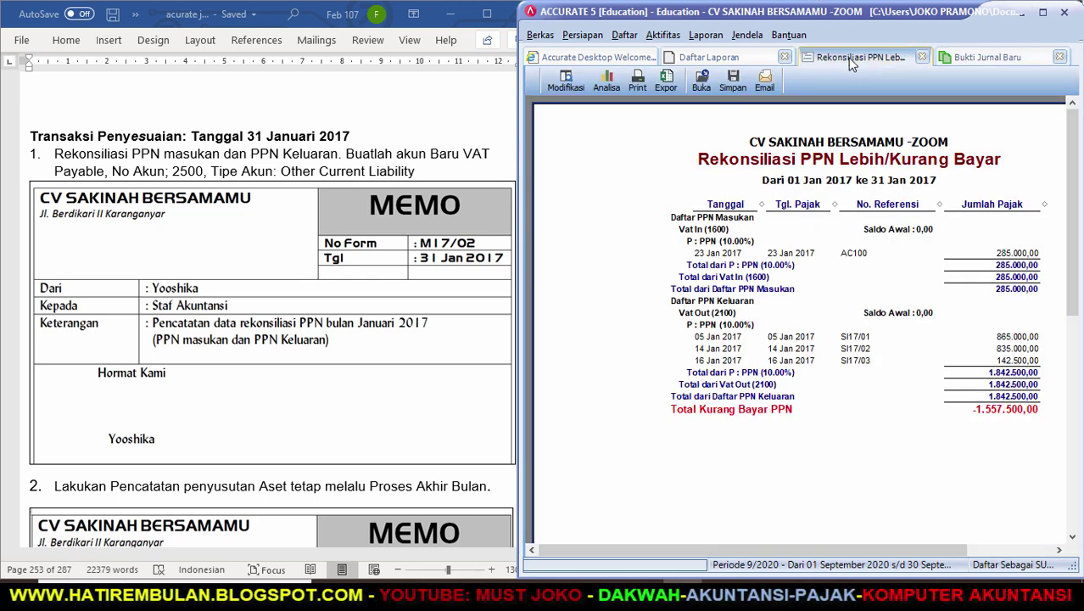
Debit Vat Out 1.842.500 and credit 1600 Vat In 285.000, checking the VAT report amounts.
{"action": "left_click", "coordinate": [975, 58]}
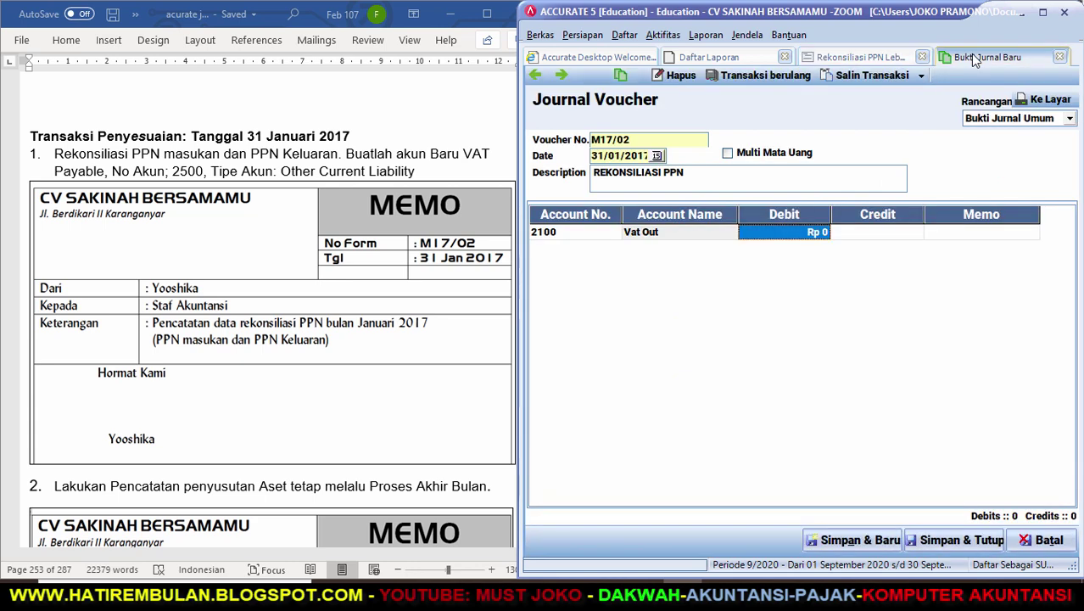
{"action": "type", "text": "1.8"}
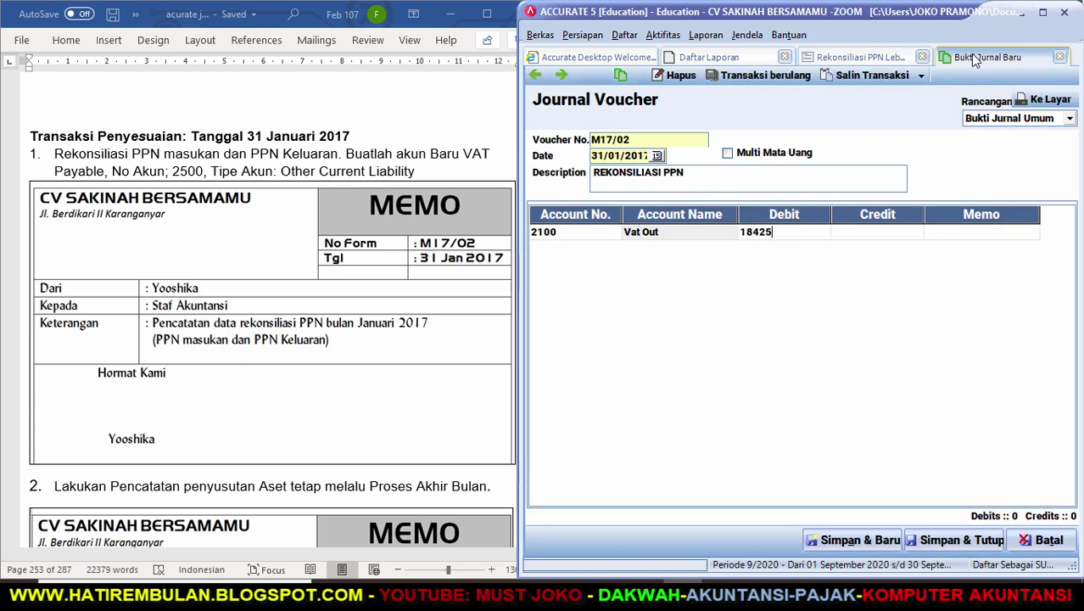
{"action": "type", "text": "42.500"}
{"action": "key", "text": "Return"}
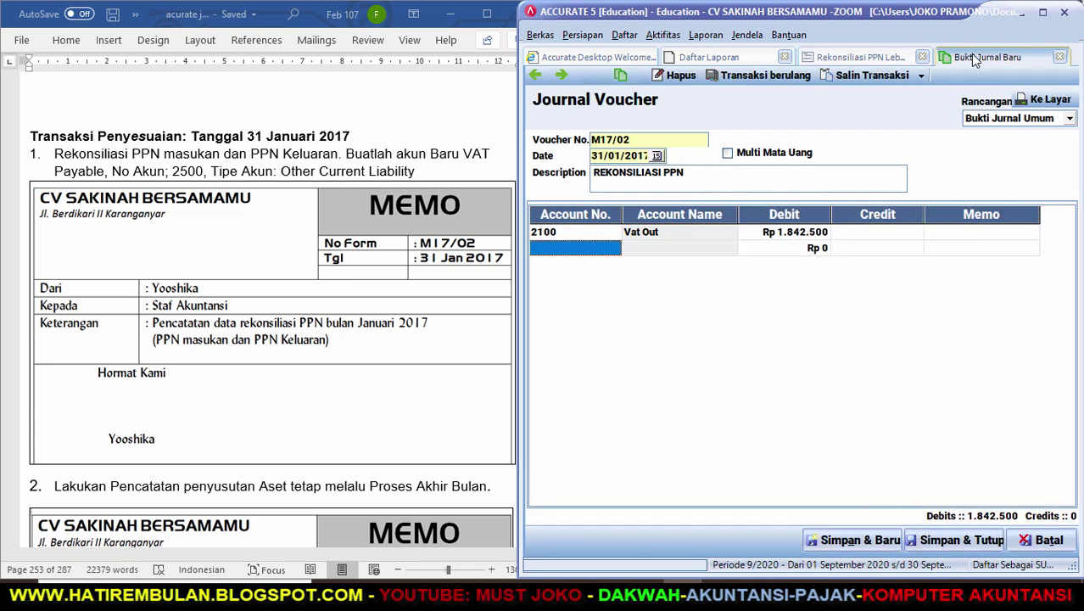
{"action": "type", "text": "V"}
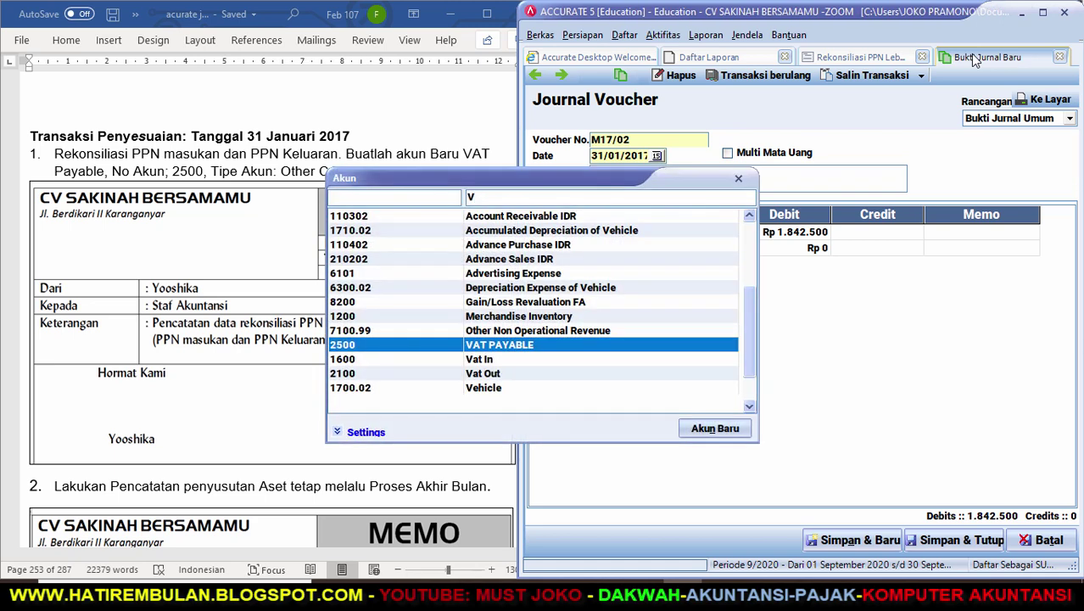
{"action": "key", "text": "Down"}
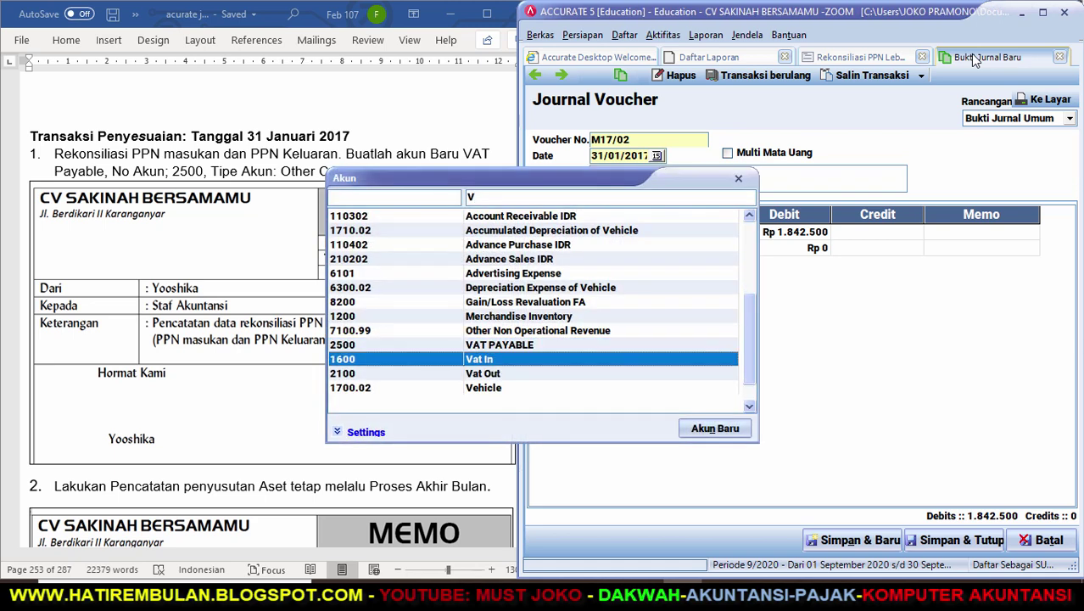
{"action": "key", "text": "Return"}
{"action": "key", "text": "Return"}
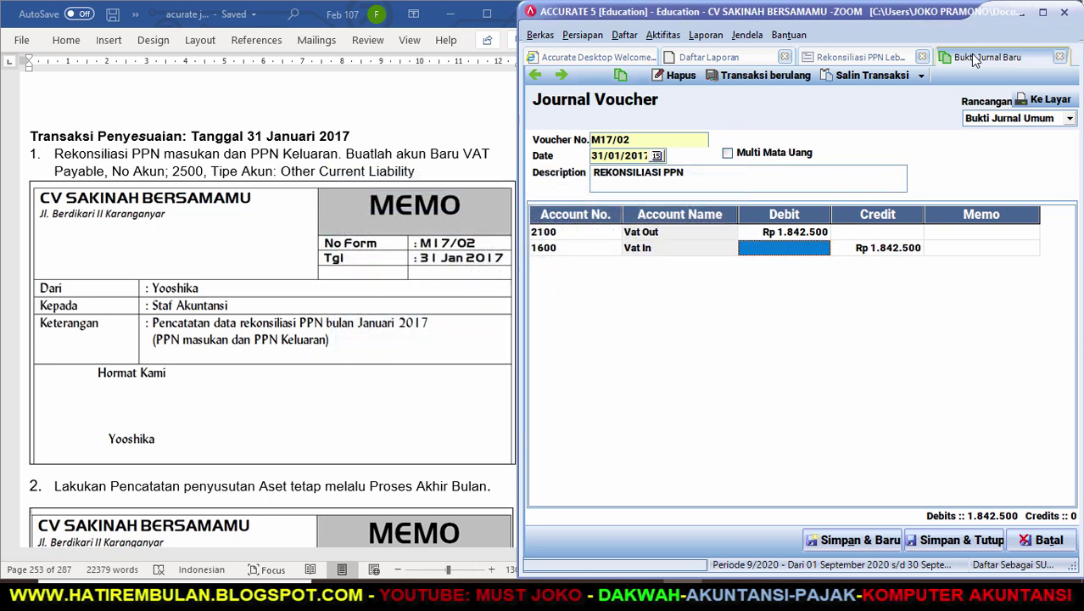
{"action": "left_click", "coordinate": [832, 57]}
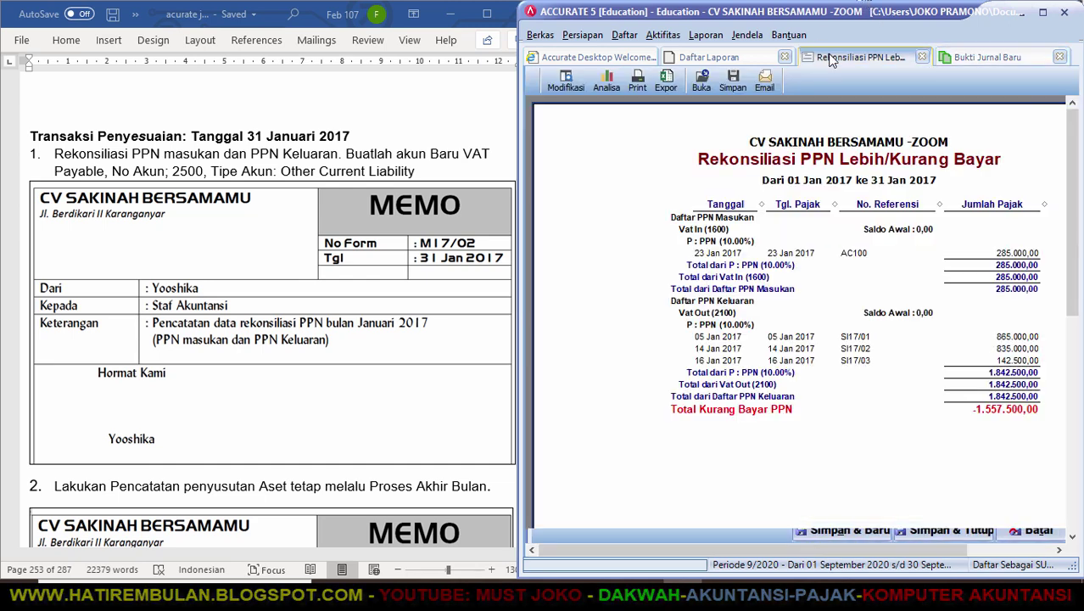
{"action": "left_click", "coordinate": [974, 57]}
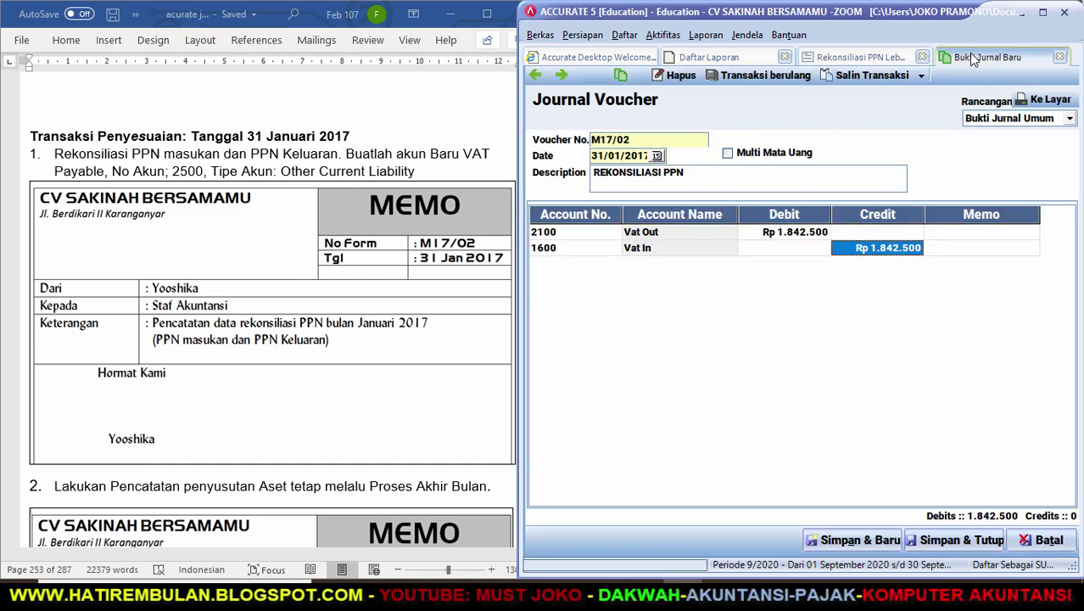
{"action": "type", "text": "285000"}
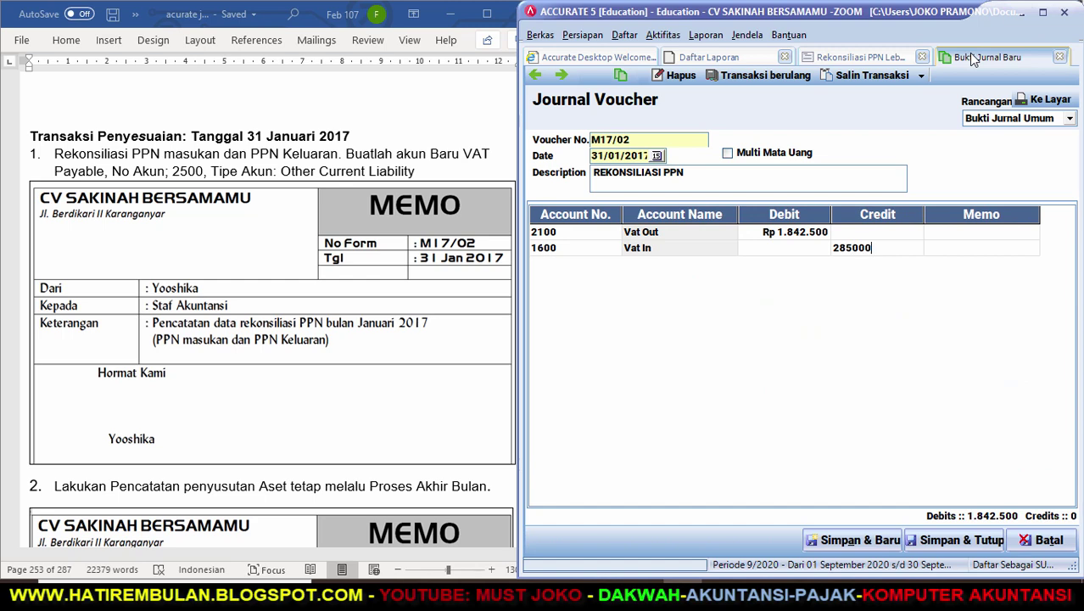
{"action": "key", "text": "Return"}
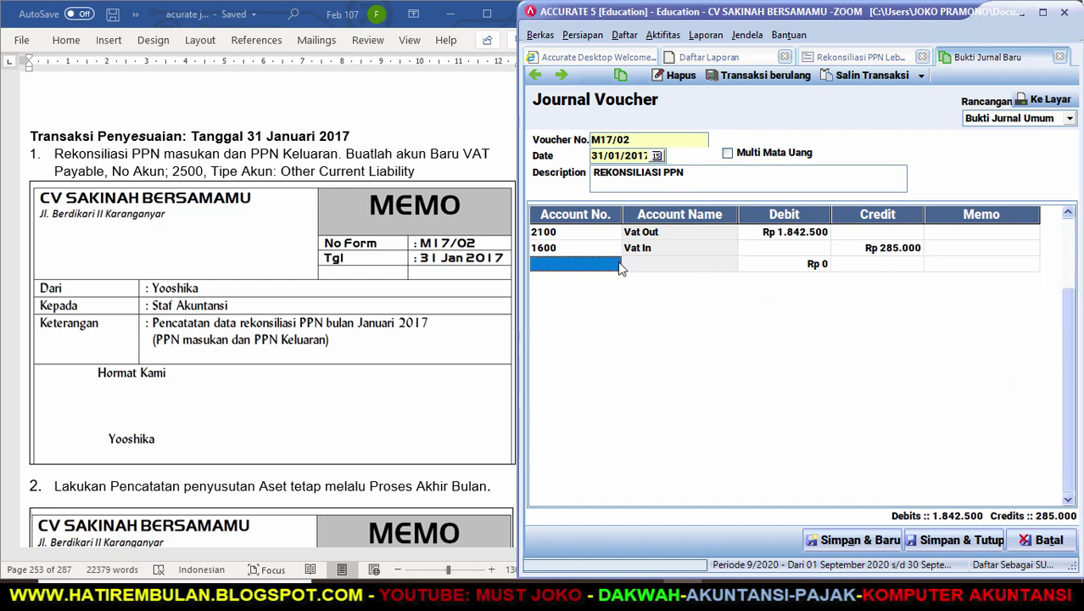
Add a 1.557.500 credit to 2500 VAT PAYABLE and save voucher M17/02.
{"action": "left_click", "coordinate": [618, 264]}
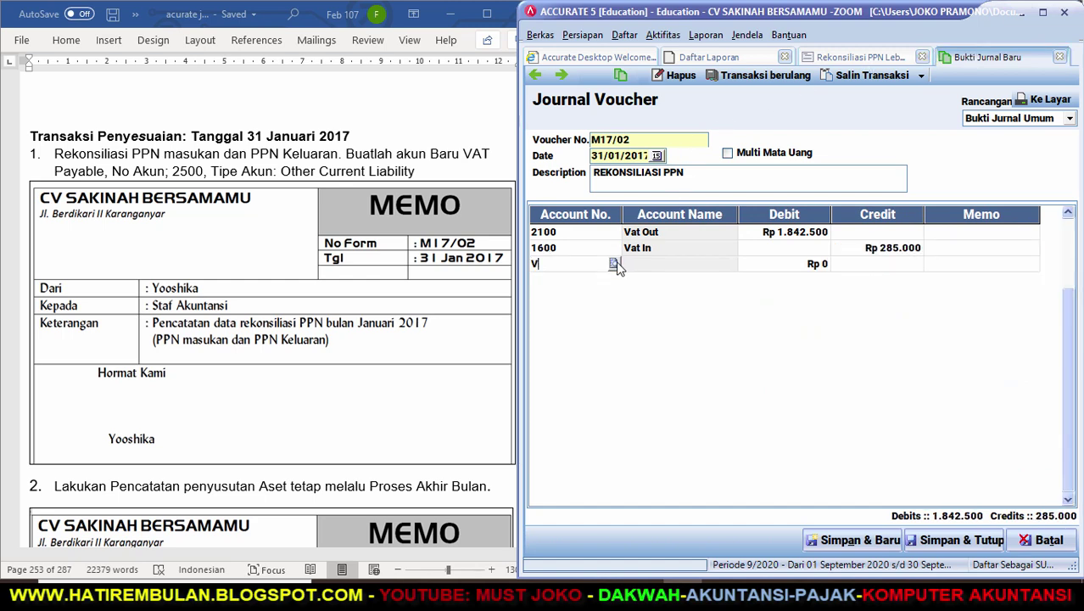
{"action": "left_click", "coordinate": [615, 264]}
{"action": "key", "text": "Return"}
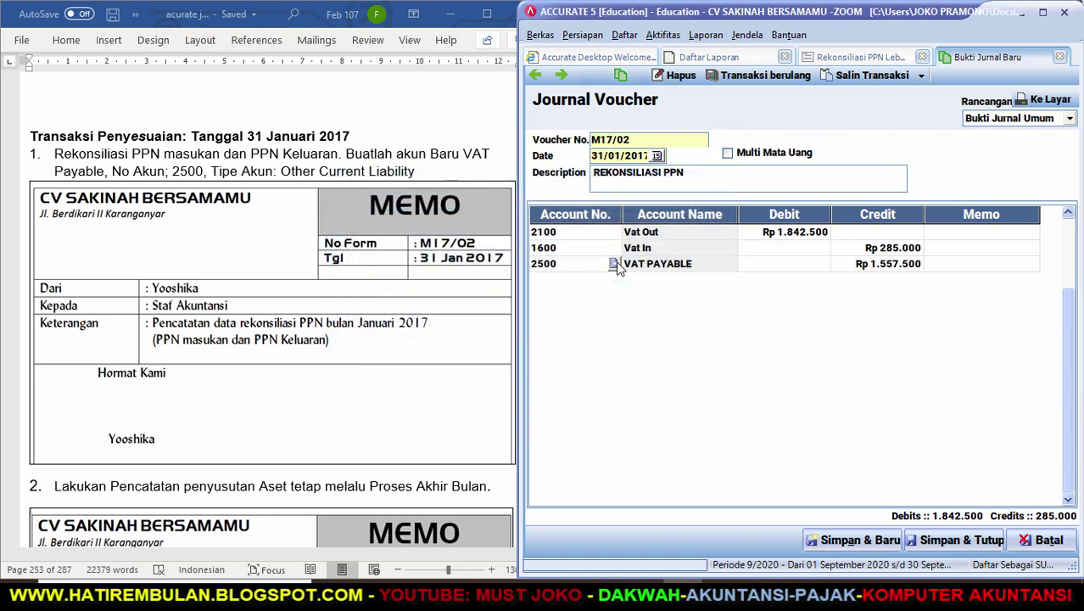
{"action": "key", "text": "Return"}
{"action": "key", "text": "Return"}
{"action": "key", "text": "Return"}
{"action": "key", "text": "Return"}
{"action": "key", "text": "Up"}
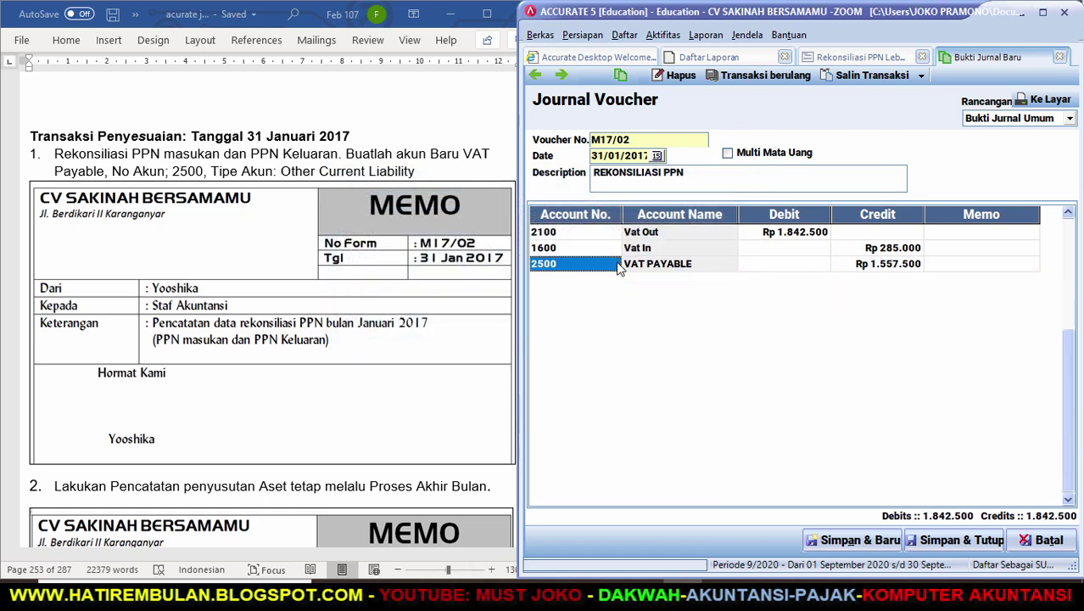
{"action": "left_click", "coordinate": [839, 54]}
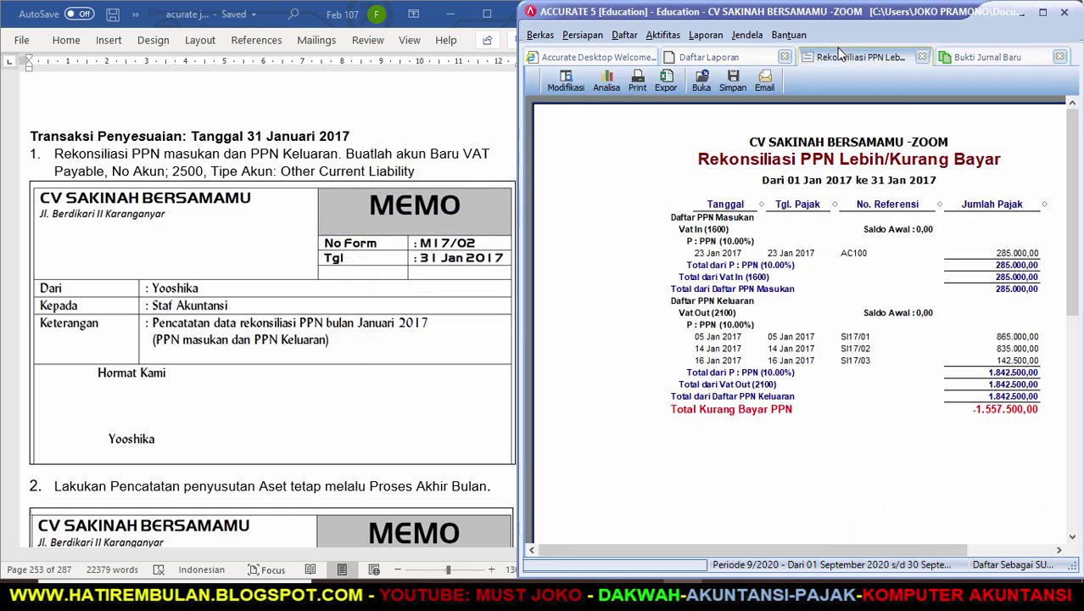
{"action": "left_click", "coordinate": [1009, 56]}
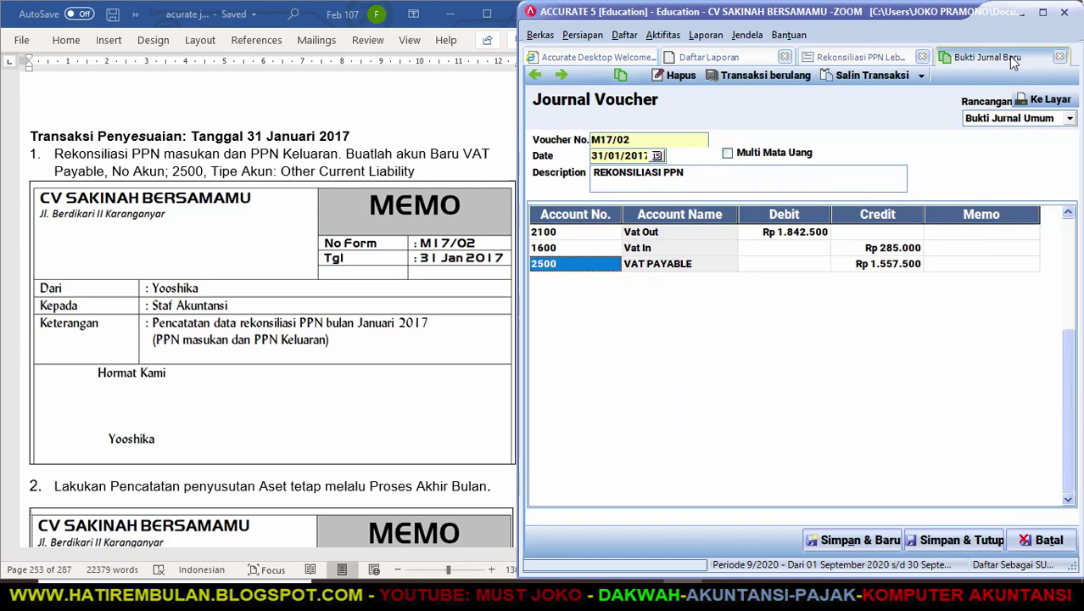
{"action": "left_click", "coordinate": [952, 540]}
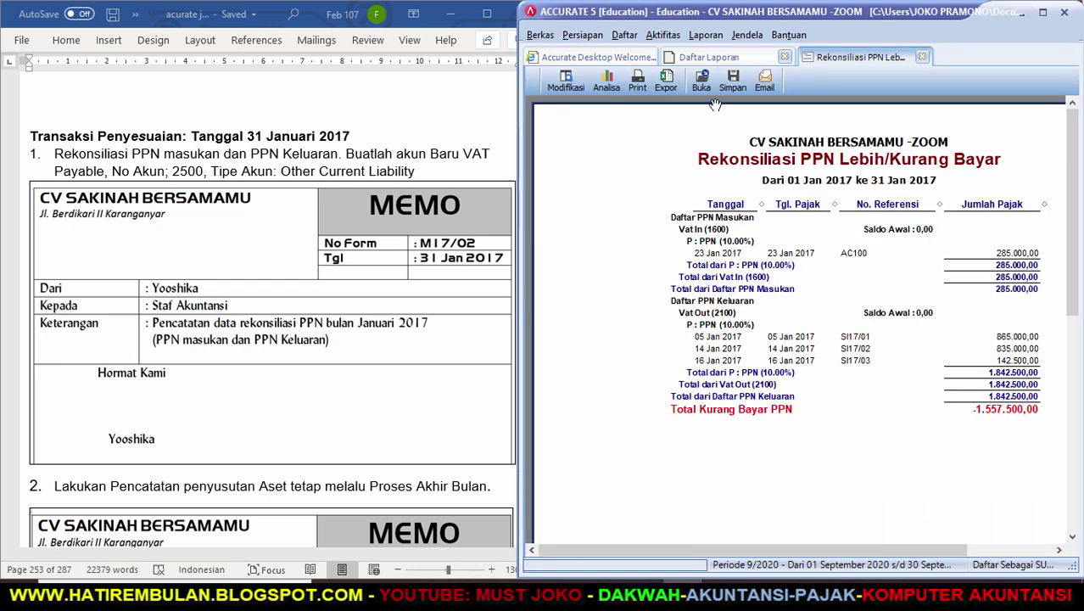
Refresh the maximized PPN reconciliation report to show Nihil 0,00, then close it.
{"action": "left_click", "coordinate": [1043, 12]}
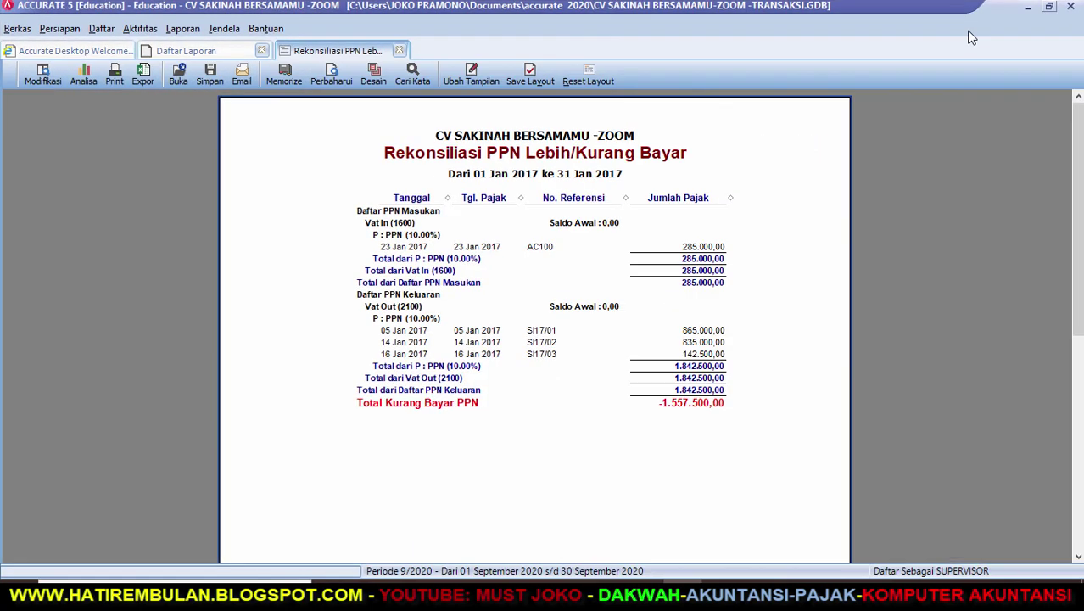
{"action": "left_click", "coordinate": [332, 77]}
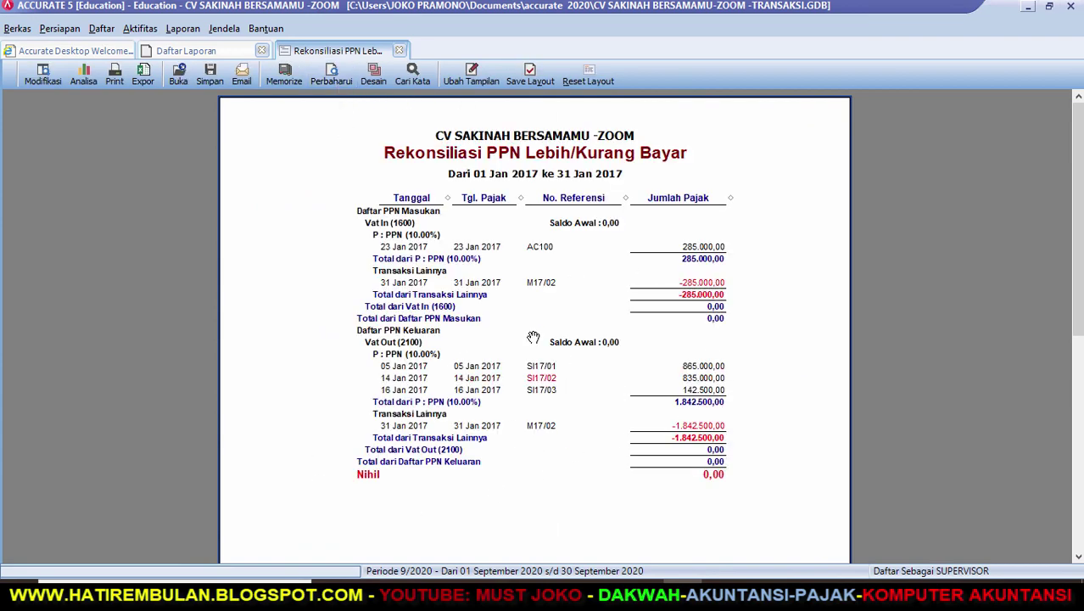
{"action": "left_click", "coordinate": [400, 51]}
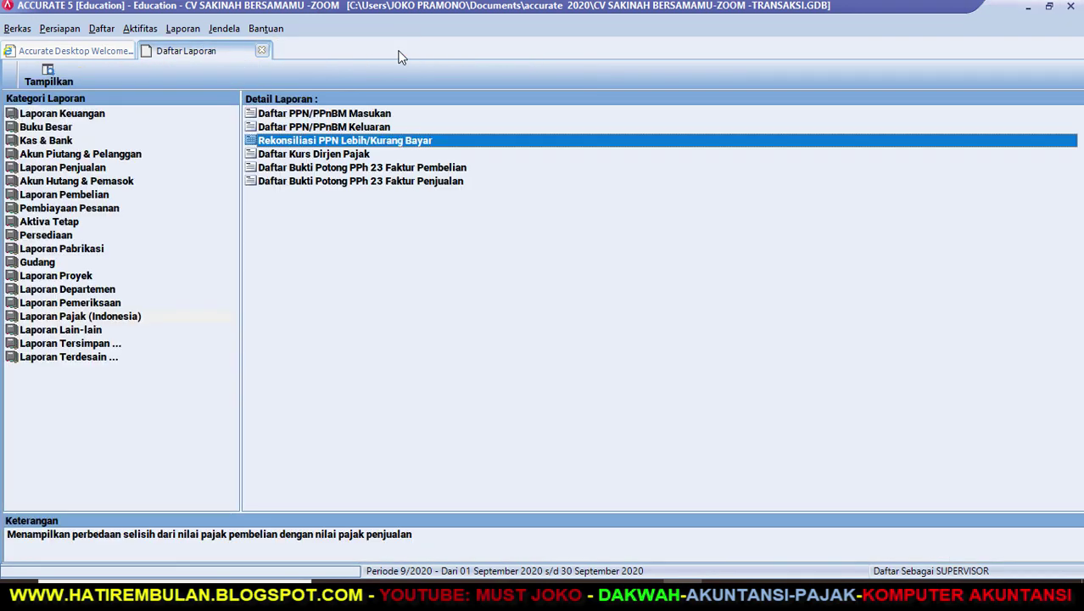
Restore Accurate beside the Word instruction document and switch to Word.
{"action": "key", "text": "super+Down"}
{"action": "key", "text": "super+Down"}
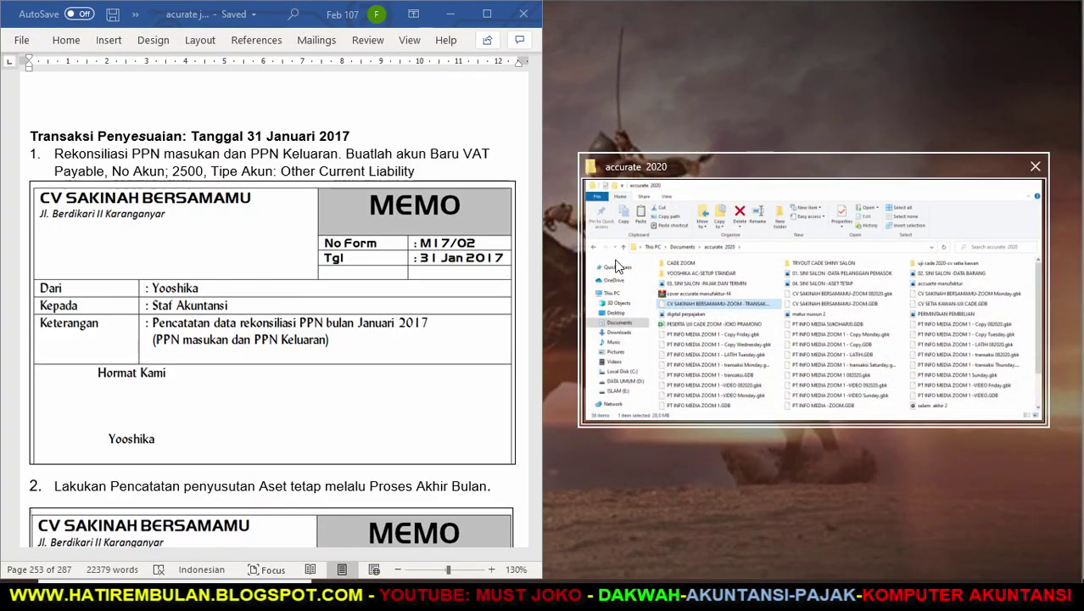
{"action": "left_click", "coordinate": [730, 597]}
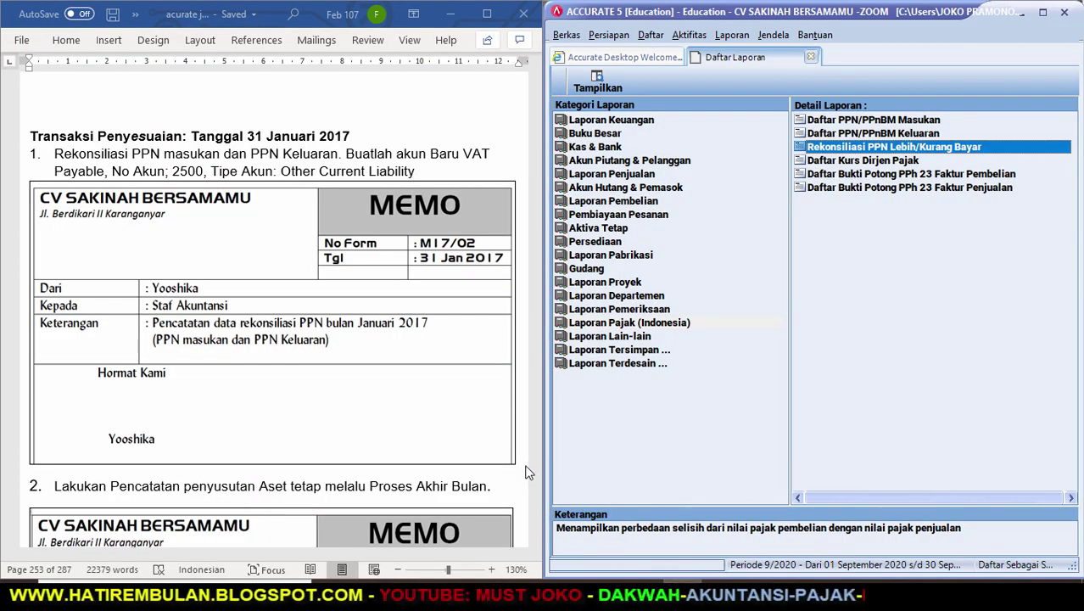
{"action": "left_click", "coordinate": [536, 564]}
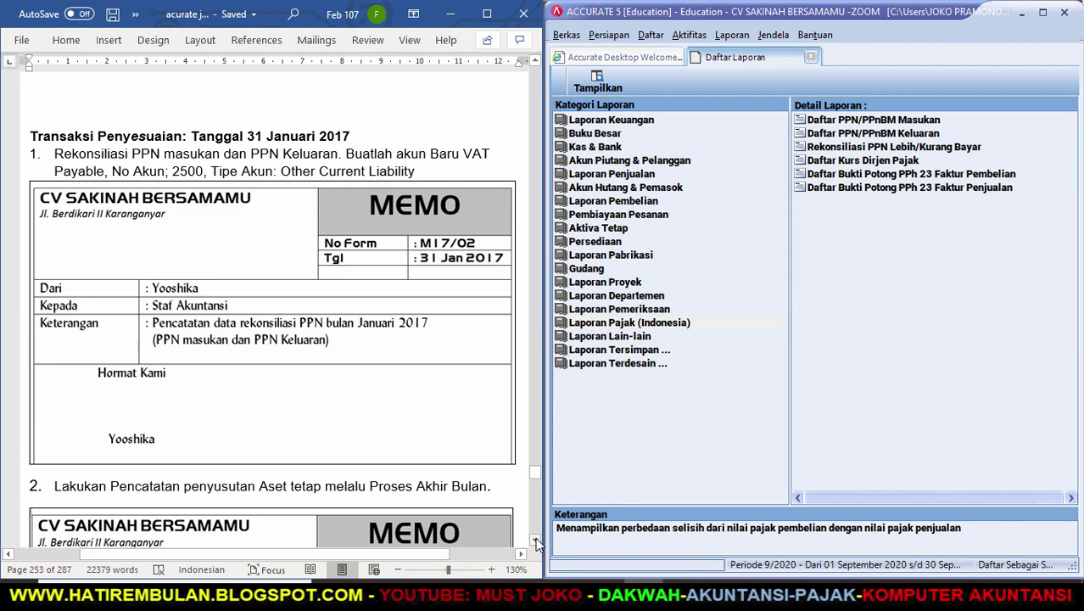
{"action": "left_click_drag", "start_coordinate": [536, 543], "coordinate": [536, 543]}
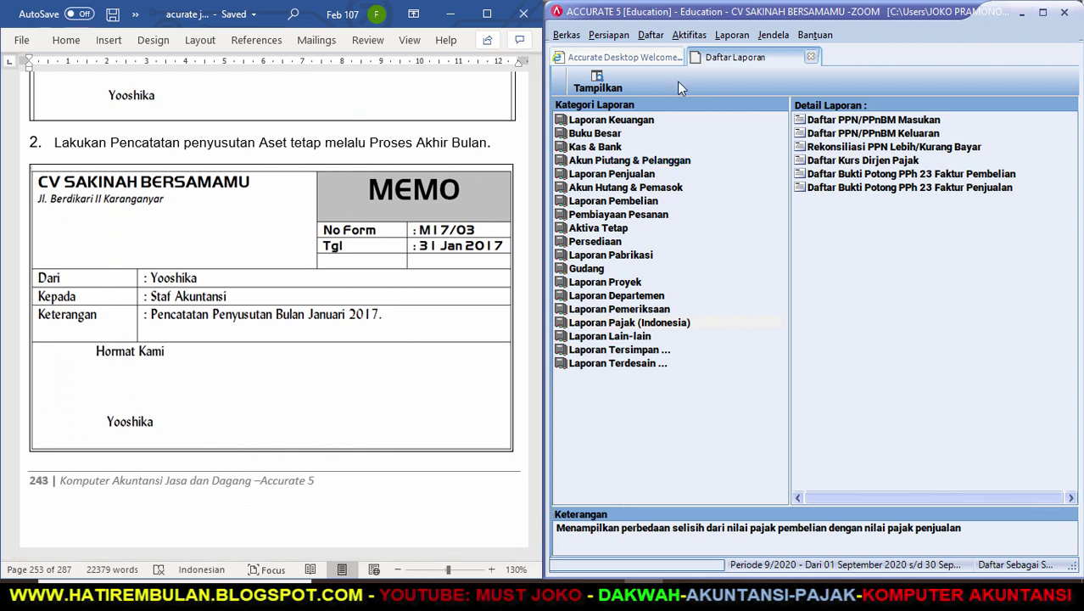
Run Proses Akhir Bulan for Periode Januari, Tahun 2017, and acknowledge the completion message.
{"action": "left_click", "coordinate": [689, 35]}
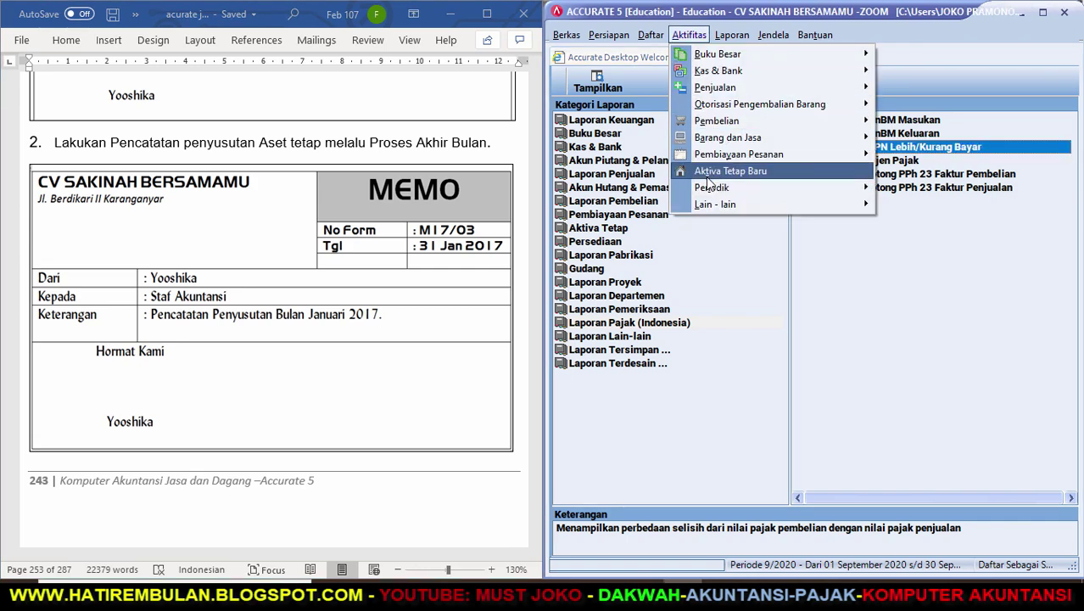
{"action": "mouse_move", "coordinate": [710, 188]}
{"action": "left_click", "coordinate": [889, 188]}
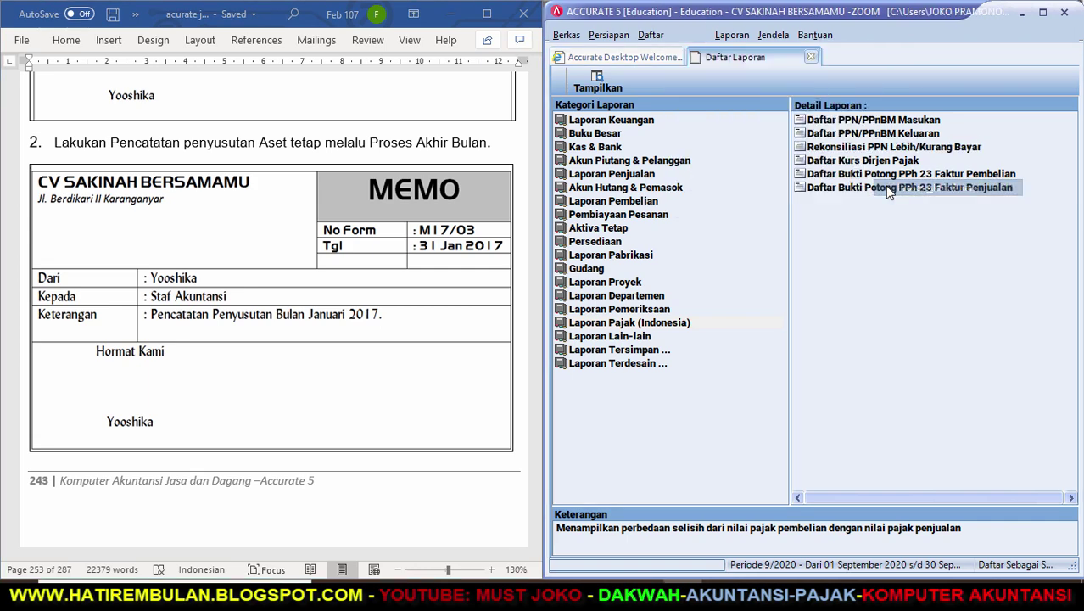
{"action": "left_click", "coordinate": [920, 205]}
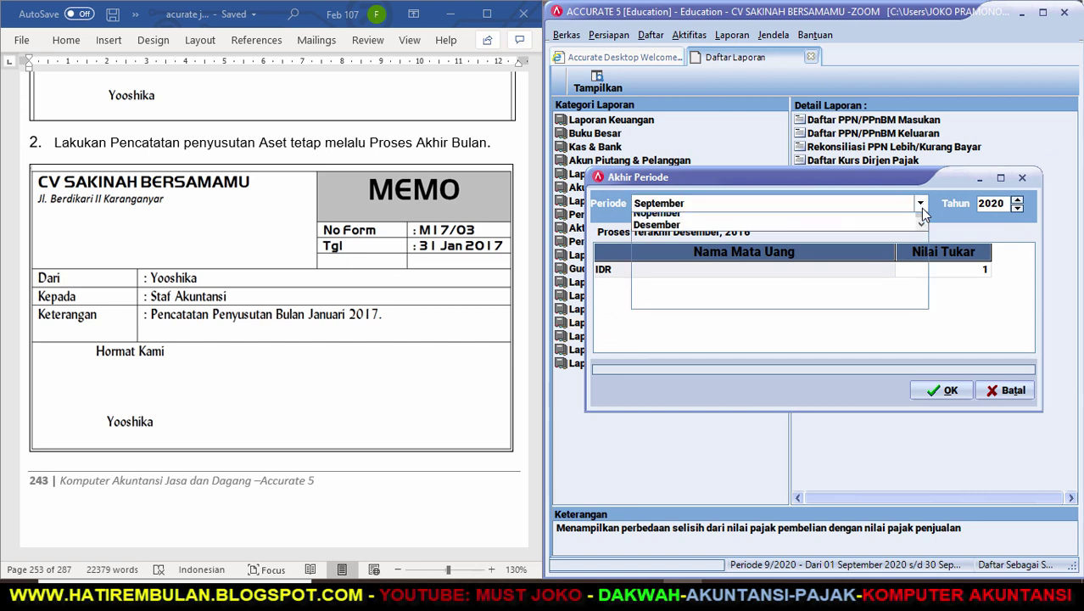
{"action": "left_click", "coordinate": [920, 222]}
{"action": "left_click", "coordinate": [921, 222]}
{"action": "left_click", "coordinate": [920, 222]}
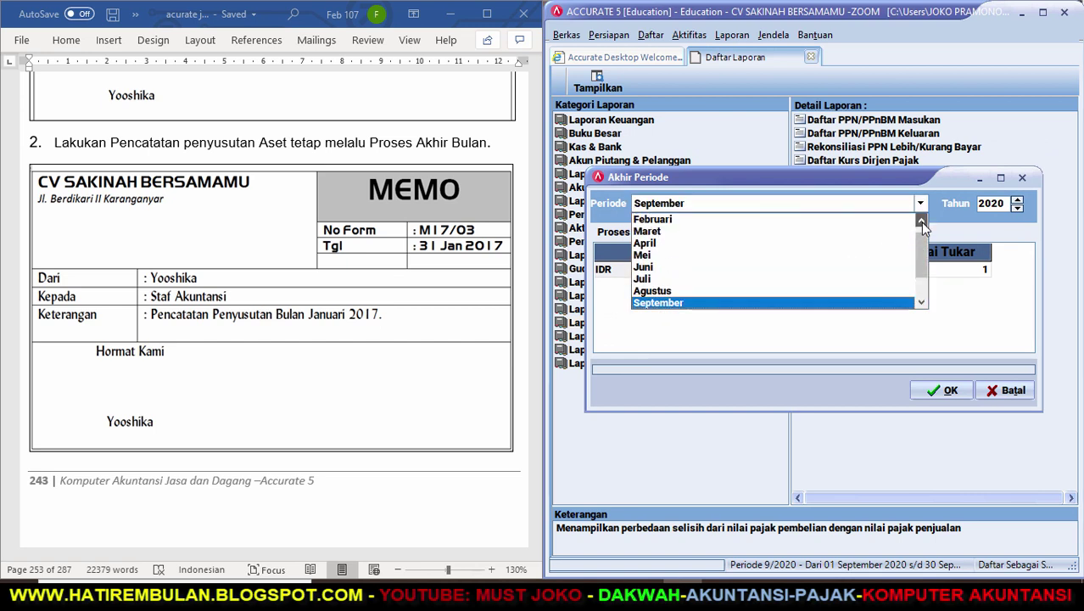
{"action": "left_click", "coordinate": [921, 222]}
{"action": "left_click", "coordinate": [890, 221]}
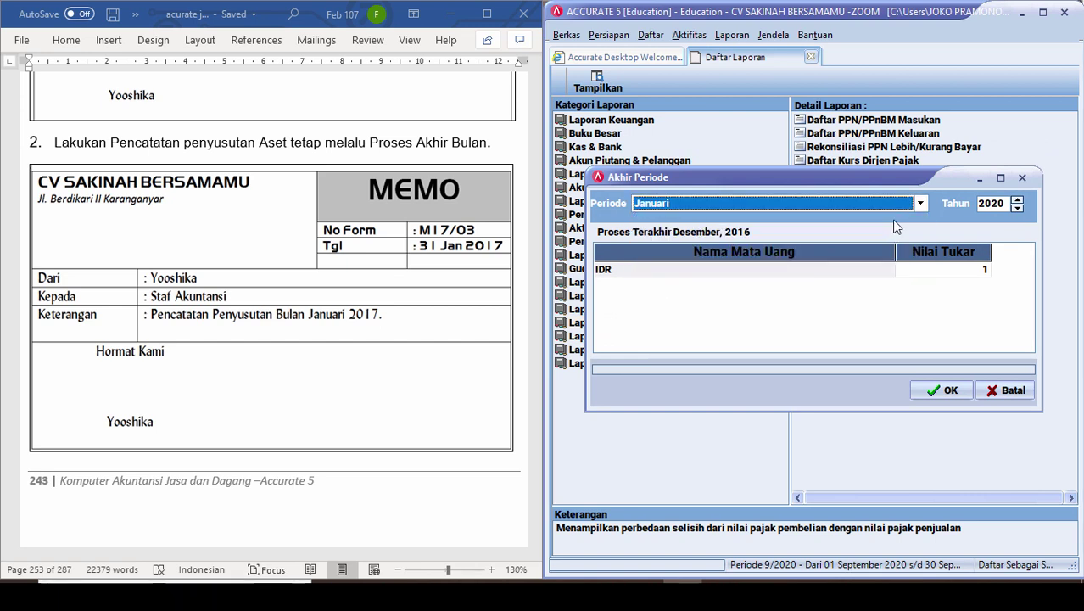
{"action": "left_click", "coordinate": [1017, 208]}
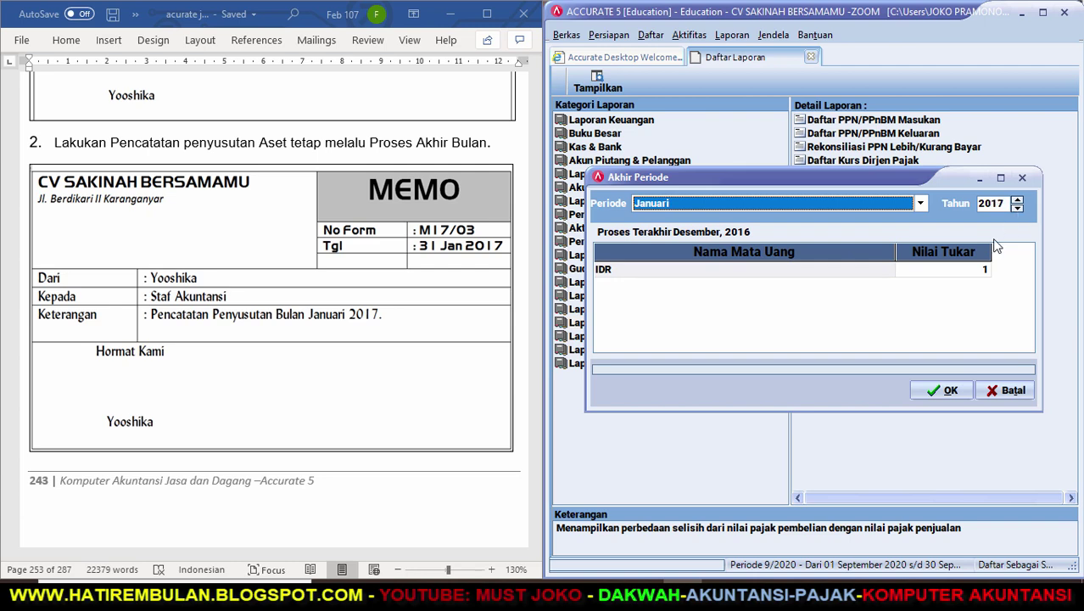
{"action": "left_click", "coordinate": [951, 389]}
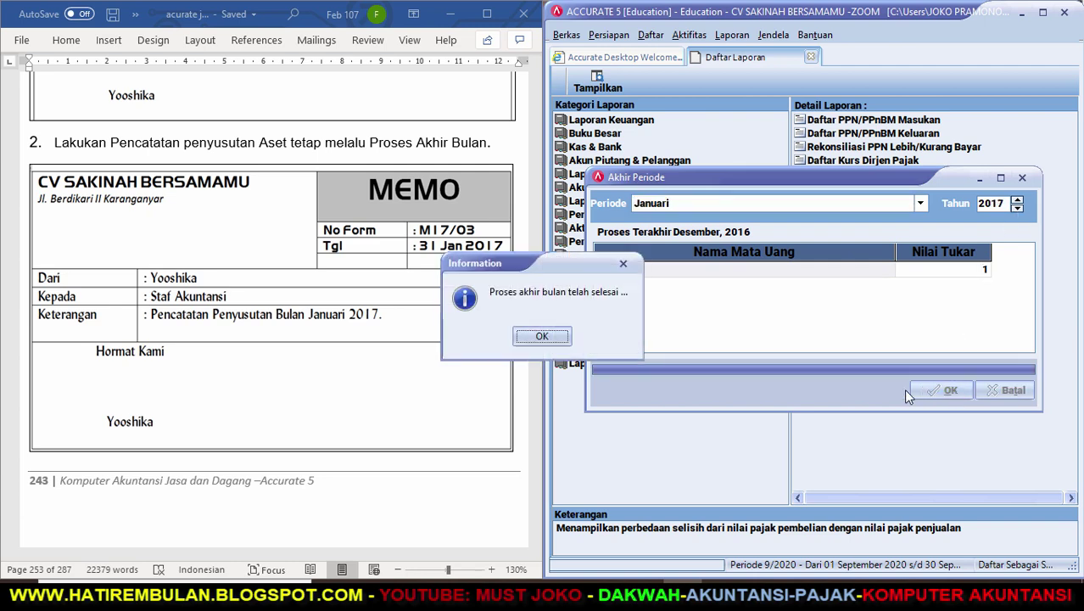
{"action": "left_click", "coordinate": [541, 337]}
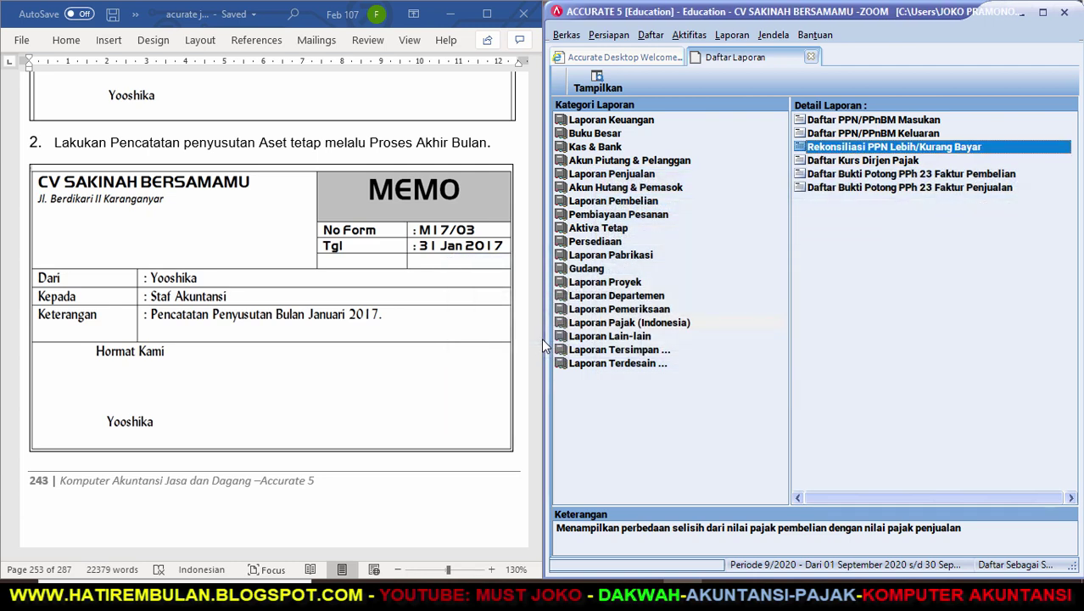
Switch to the Word instructions and page back to the M17/03 depreciation memo.
{"action": "left_click", "coordinate": [418, 420]}
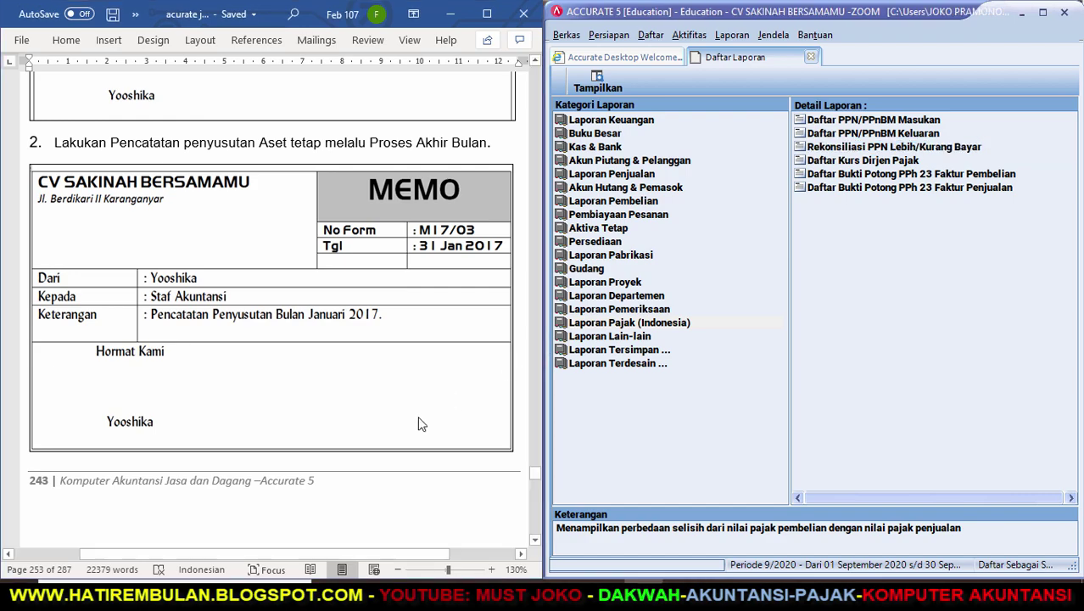
{"action": "key", "text": "Page_Down"}
{"action": "key", "text": "Page_Down"}
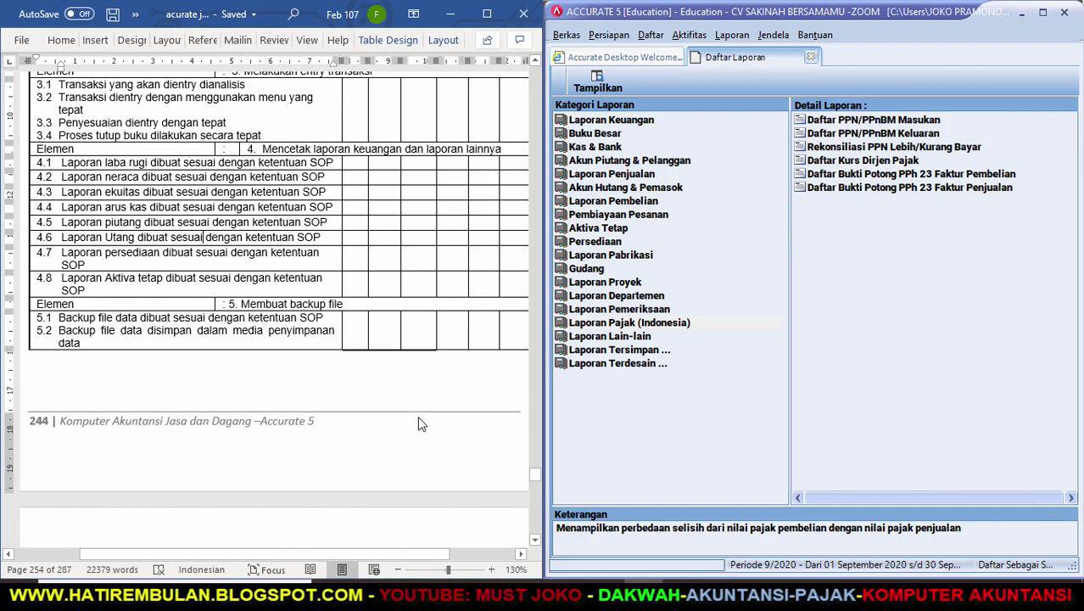
{"action": "key", "text": "Page_Up"}
{"action": "key", "text": "Page_Up"}
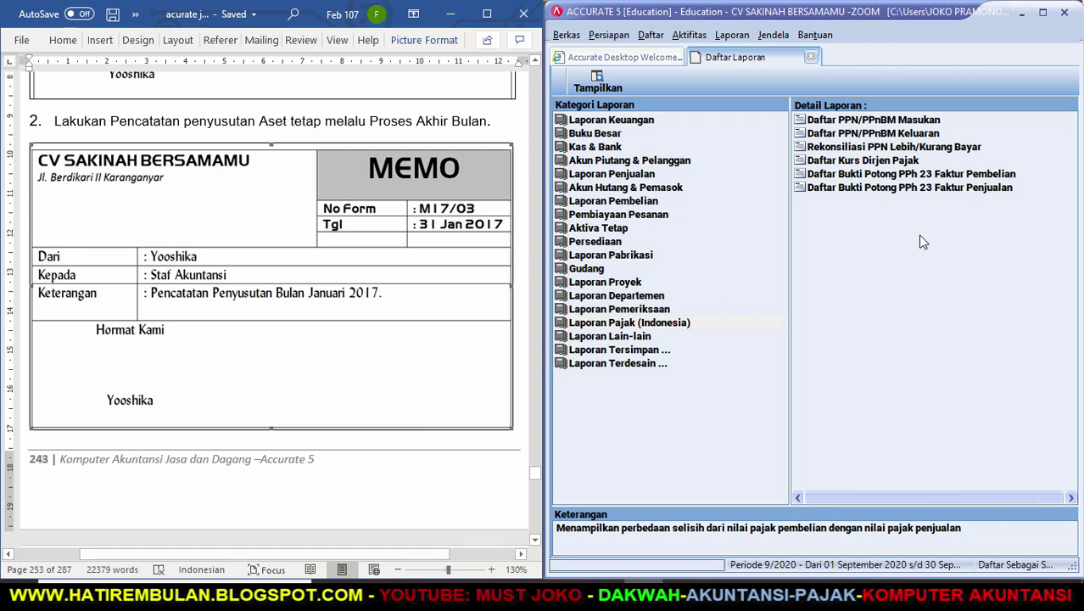
Load journal voucher M17/03, widen the Account Name and Debit columns, then save and close it.
{"action": "left_click", "coordinate": [697, 36]}
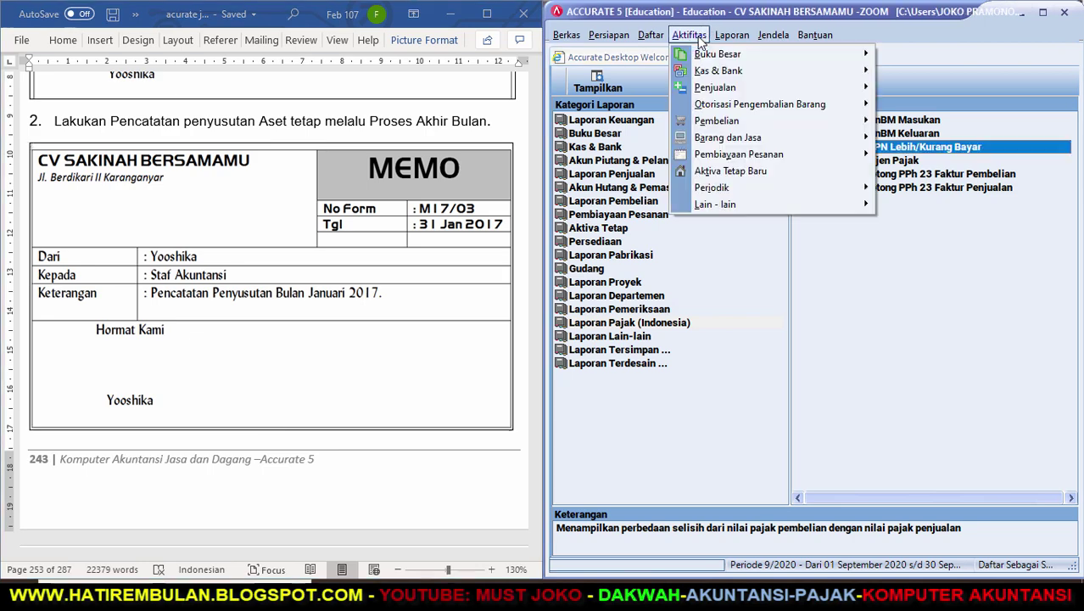
{"action": "mouse_move", "coordinate": [745, 53]}
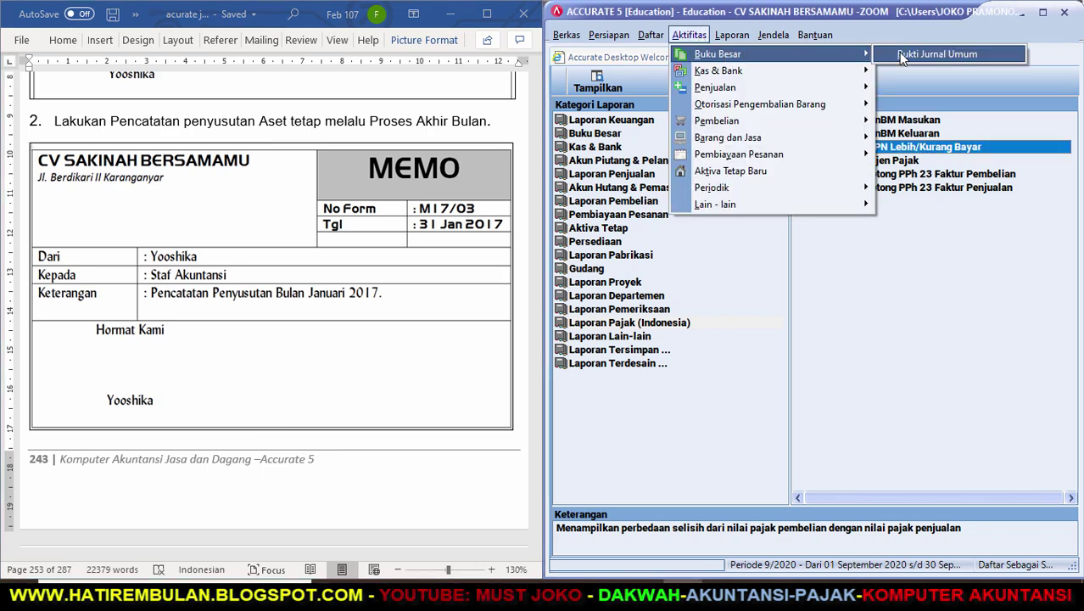
{"action": "left_click", "coordinate": [903, 54]}
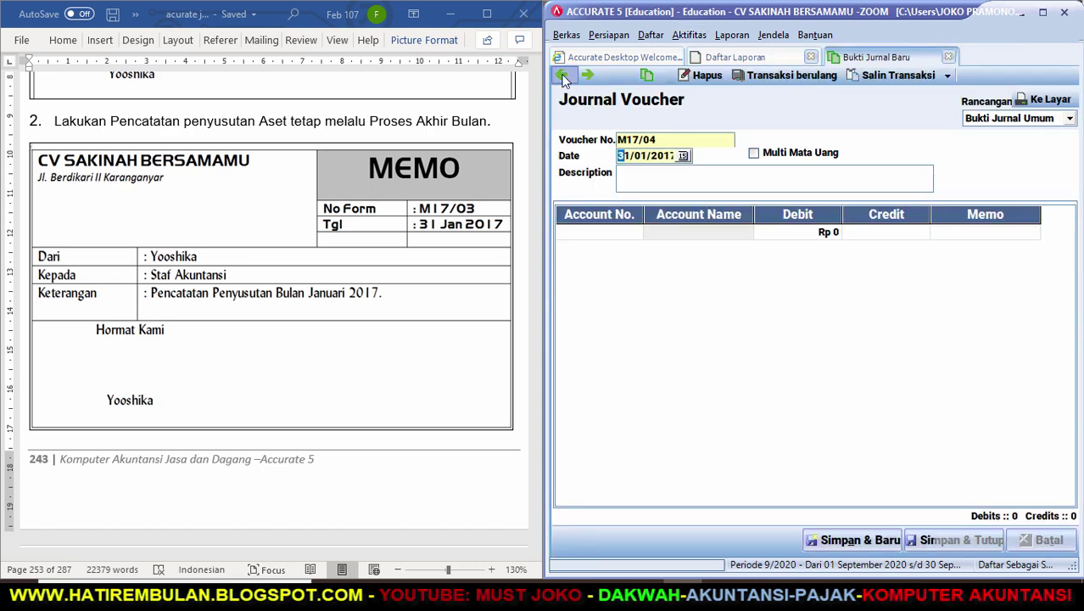
{"action": "left_click", "coordinate": [564, 76]}
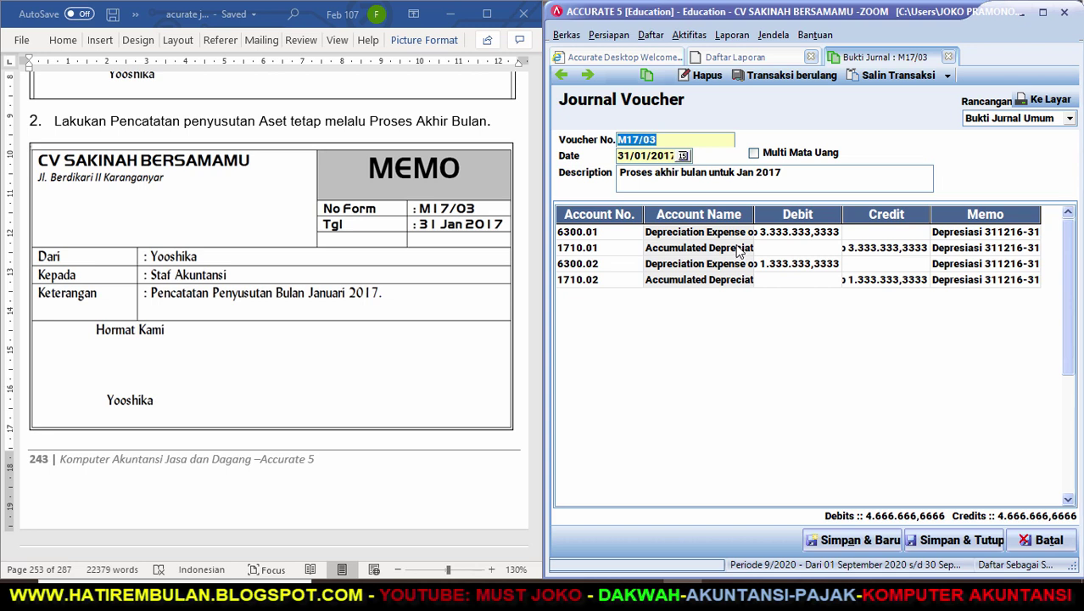
{"action": "left_click_drag", "start_coordinate": [761, 216], "coordinate": [829, 215]}
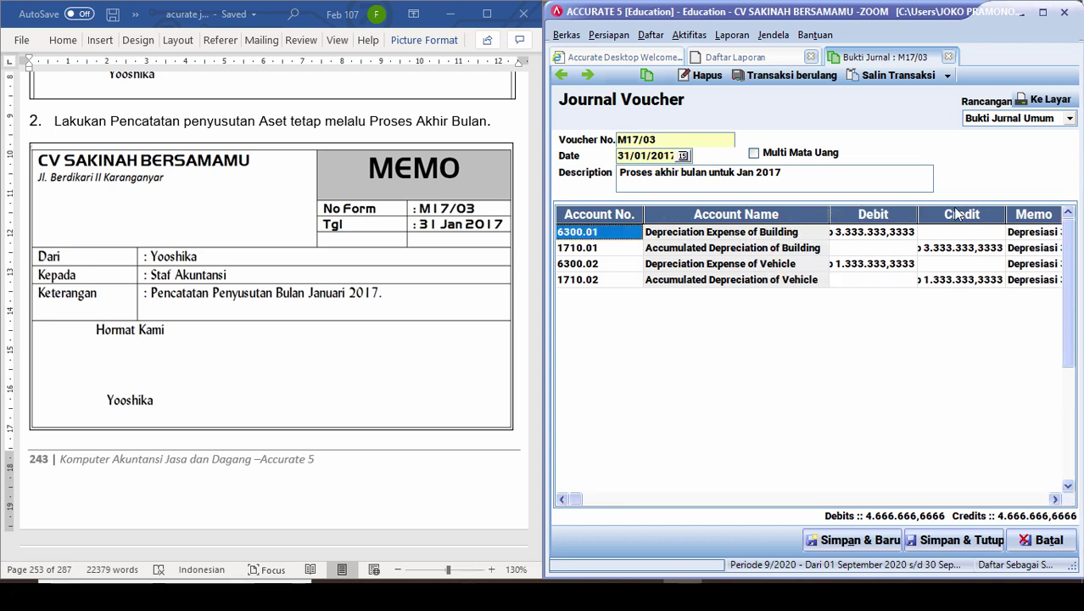
{"action": "left_click_drag", "start_coordinate": [917, 212], "coordinate": [968, 212]}
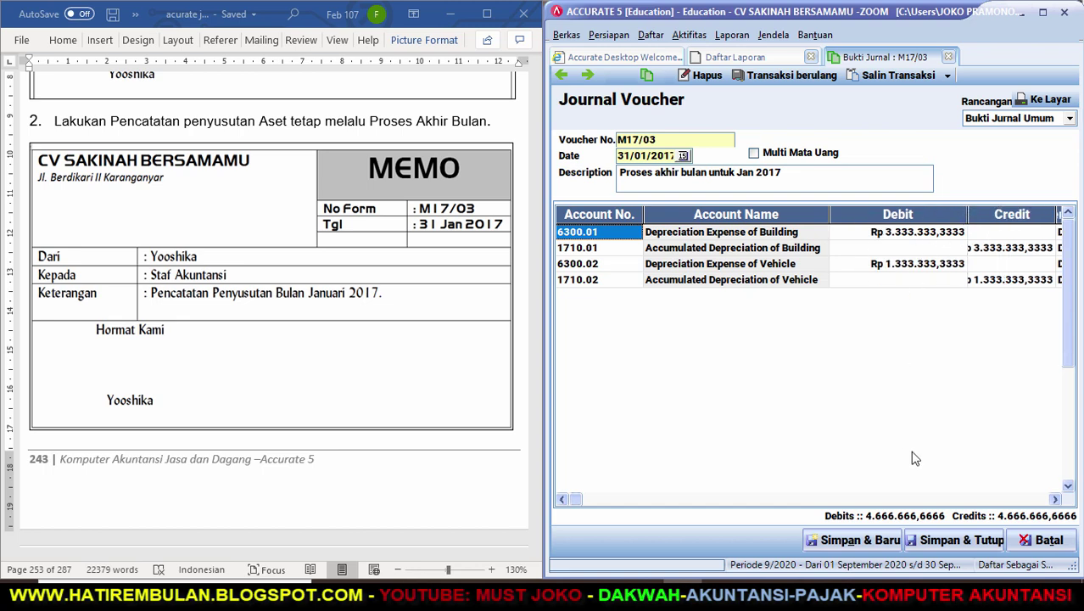
{"action": "left_click", "coordinate": [944, 541]}
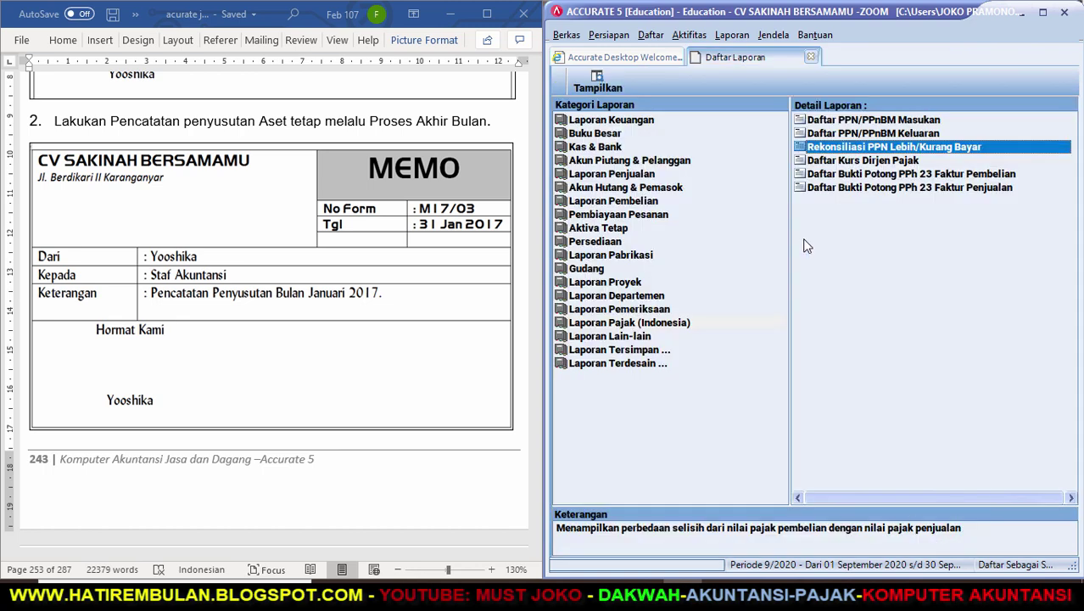
Generate the Neraca (Standar) balance sheet with Per Tgl set to 31/01/17.
{"action": "left_click", "coordinate": [650, 124]}
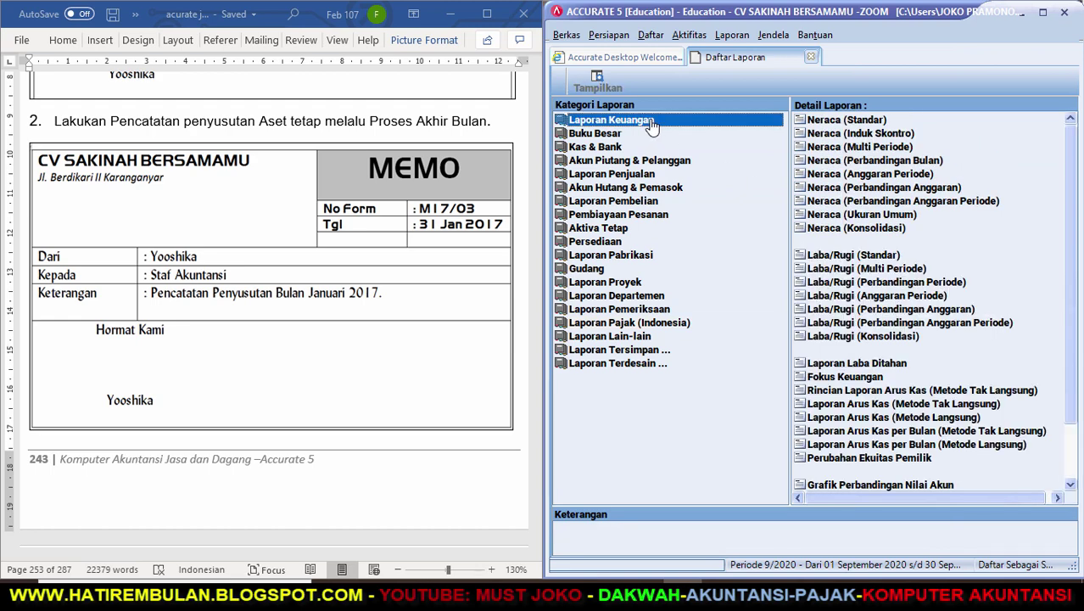
{"action": "left_click", "coordinate": [822, 121]}
{"action": "double_click", "coordinate": [822, 121]}
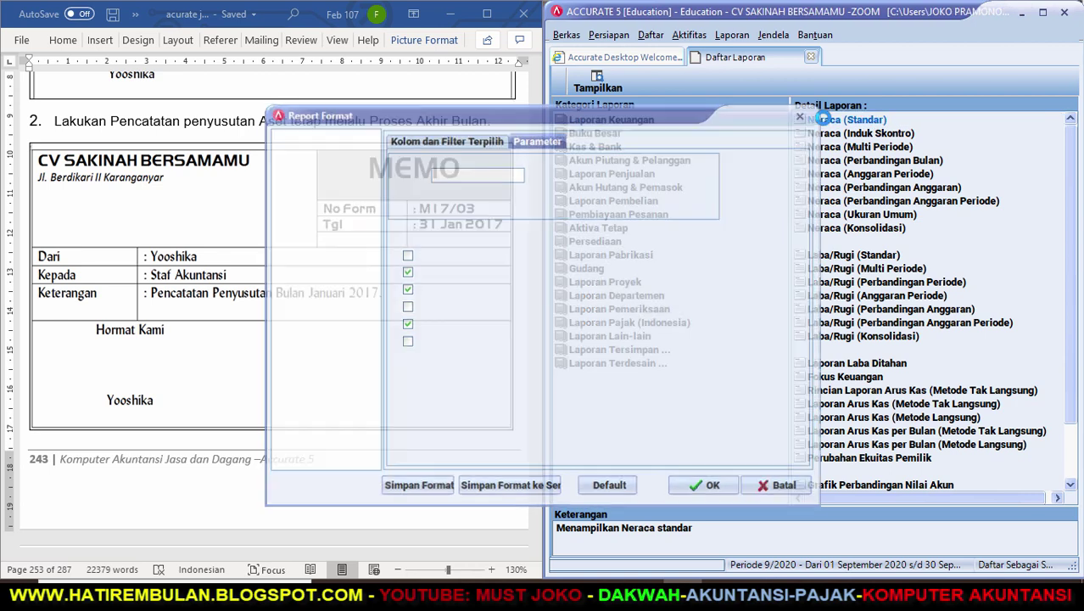
{"action": "left_click", "coordinate": [315, 156]}
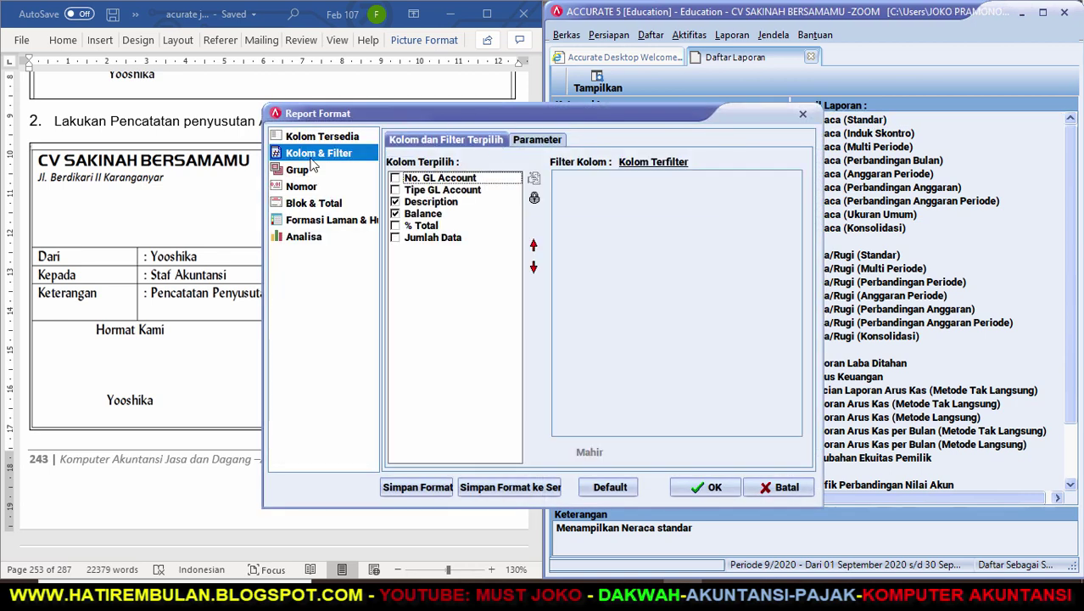
{"action": "left_click", "coordinate": [534, 140]}
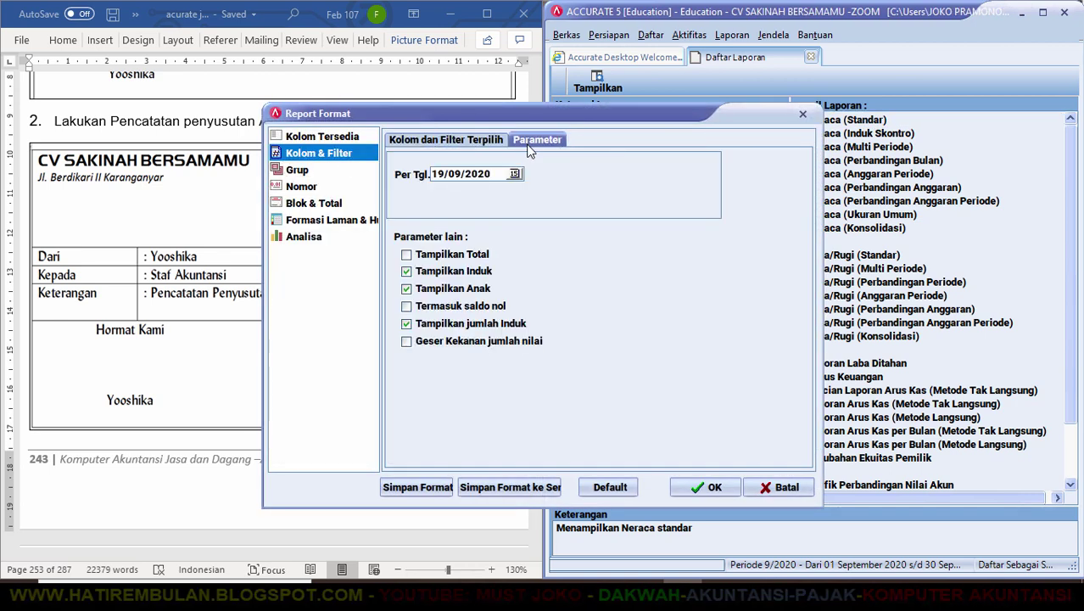
{"action": "left_click_drag", "start_coordinate": [496, 176], "coordinate": [361, 178]}
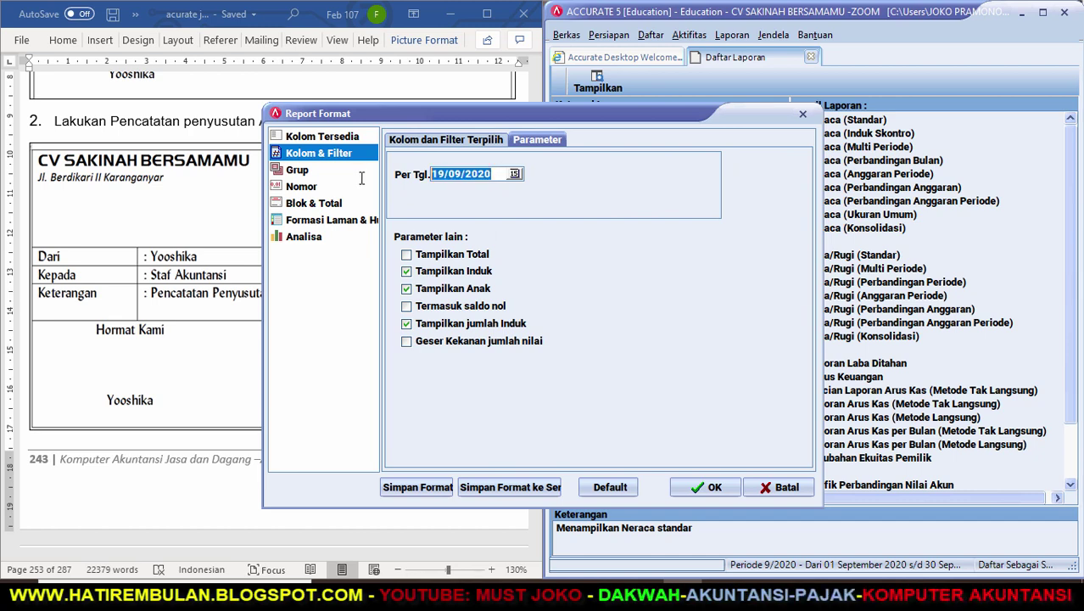
{"action": "type", "text": "31/01/17"}
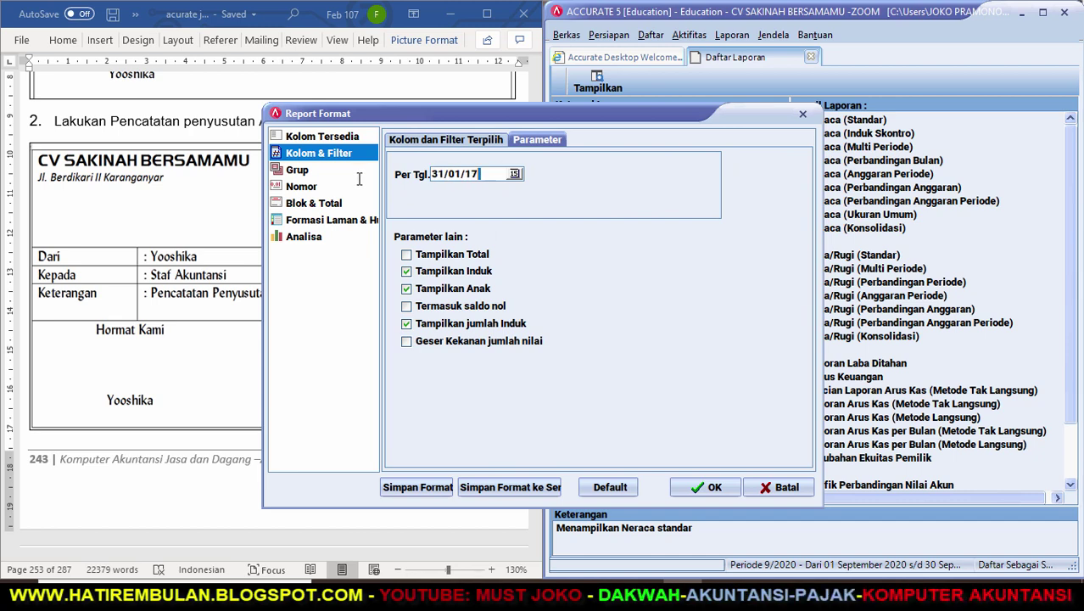
{"action": "type", "text": "10117"}
{"action": "key", "text": "Return"}
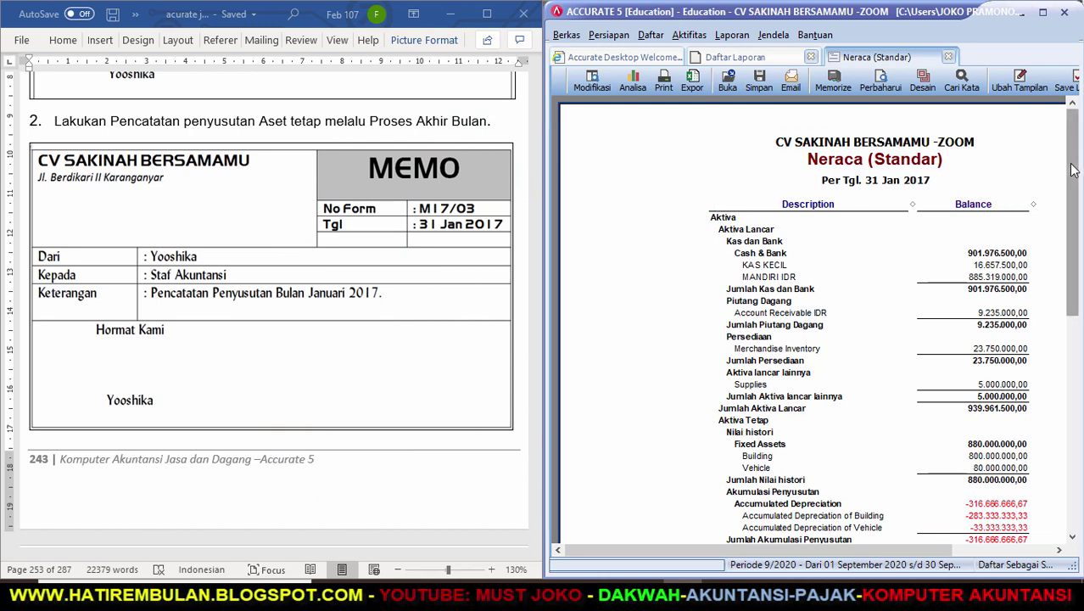
Scroll the balance sheet down to total liabilities and equity, then return to Daftar Laporan.
{"action": "left_click_drag", "start_coordinate": [1073, 170], "coordinate": [1075, 195]}
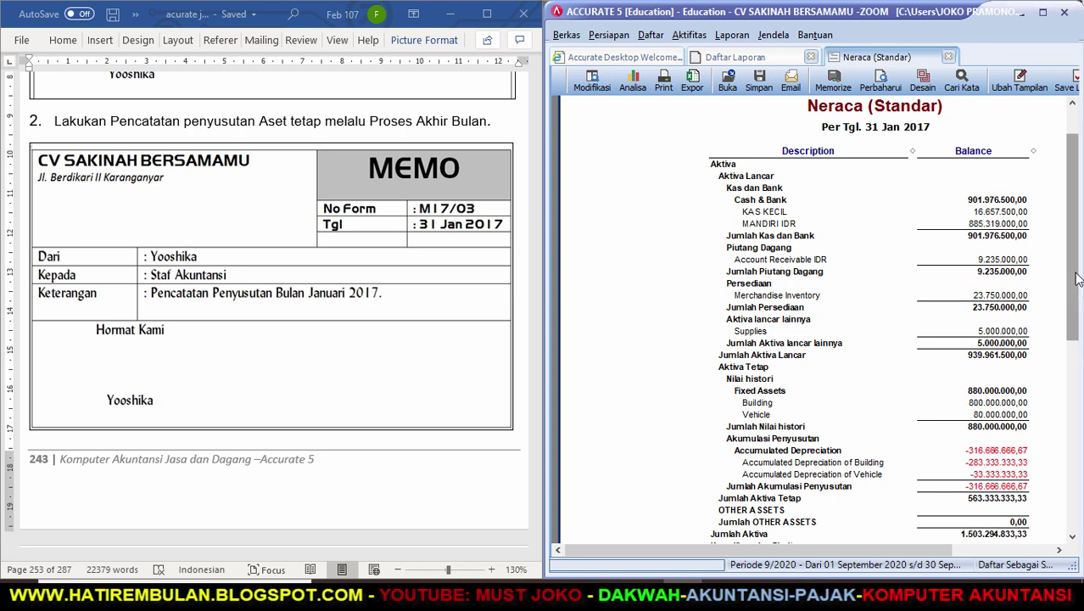
{"action": "left_click_drag", "start_coordinate": [1078, 285], "coordinate": [1078, 391]}
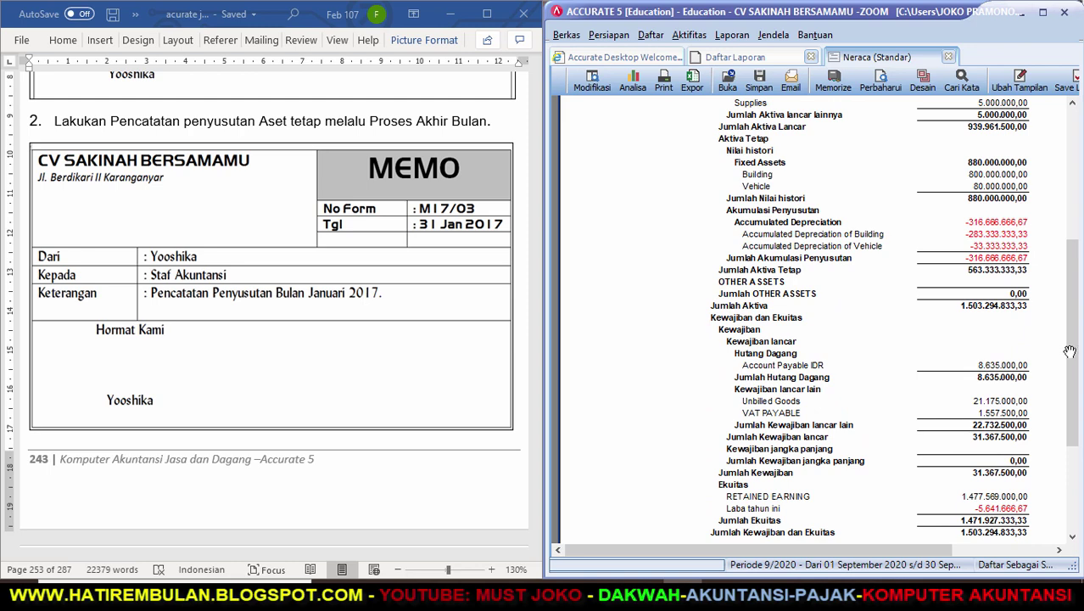
{"action": "left_click_drag", "start_coordinate": [1070, 353], "coordinate": [1071, 409]}
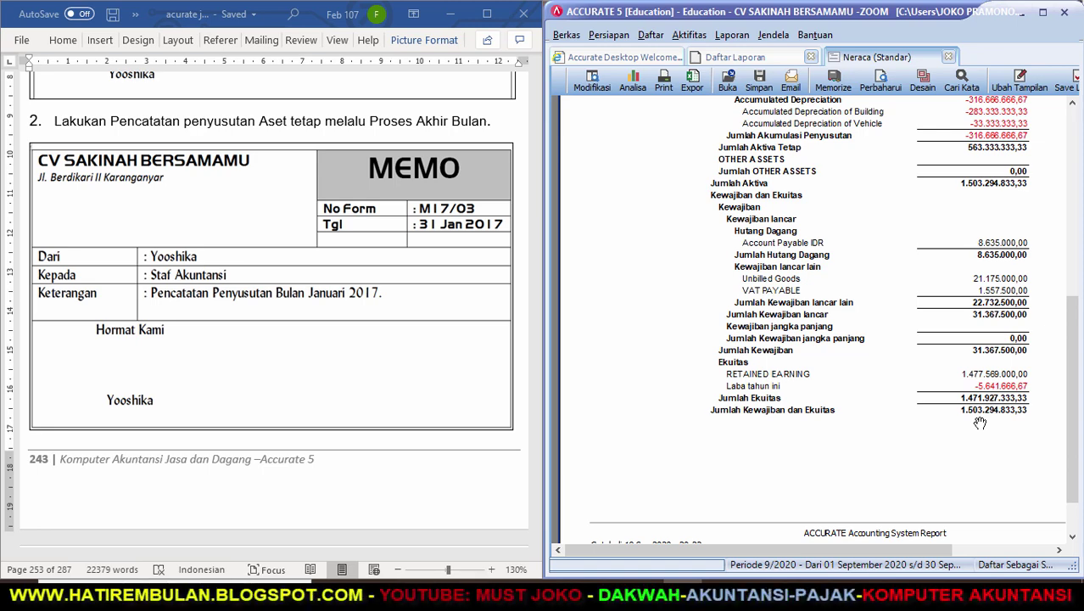
{"action": "left_click", "coordinate": [735, 57]}
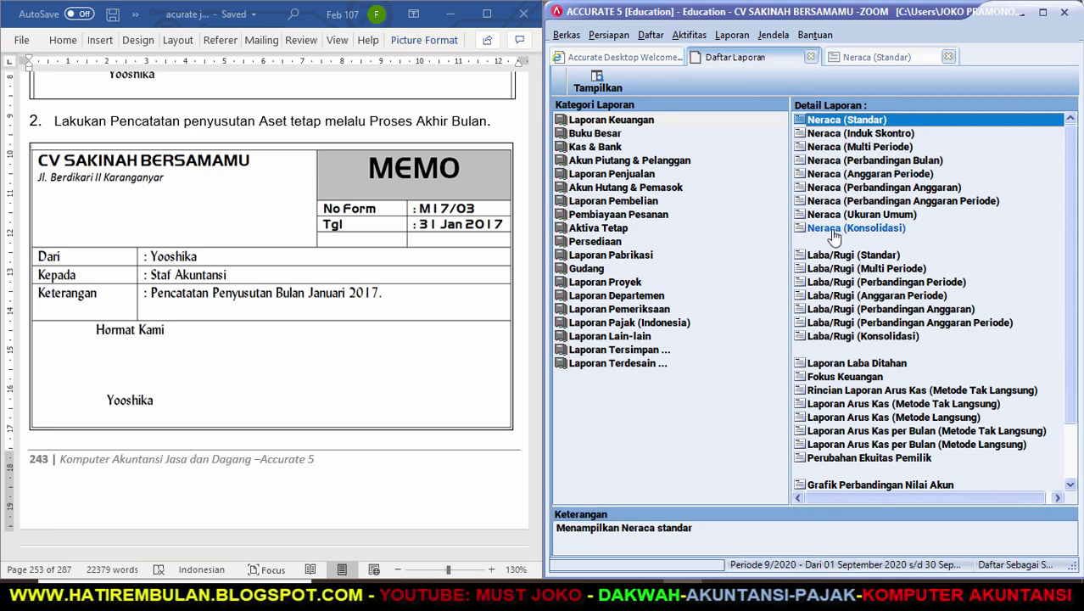
Generate the Laba/Rugi (Standar) report for 01/01/17 to 31/01/17.
{"action": "double_click", "coordinate": [834, 255]}
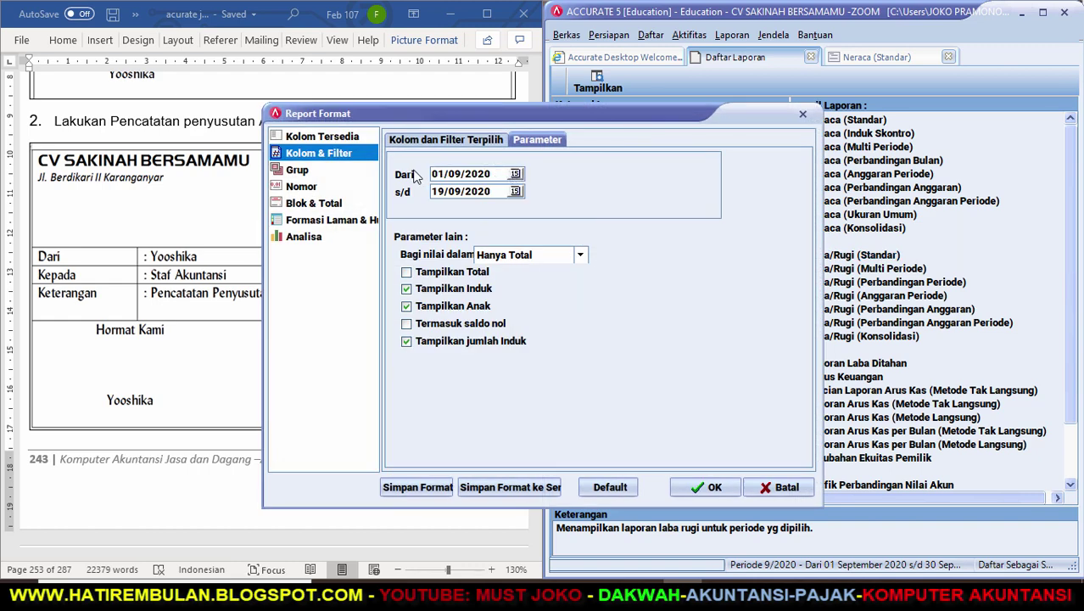
{"action": "left_click_drag", "start_coordinate": [495, 174], "coordinate": [398, 177]}
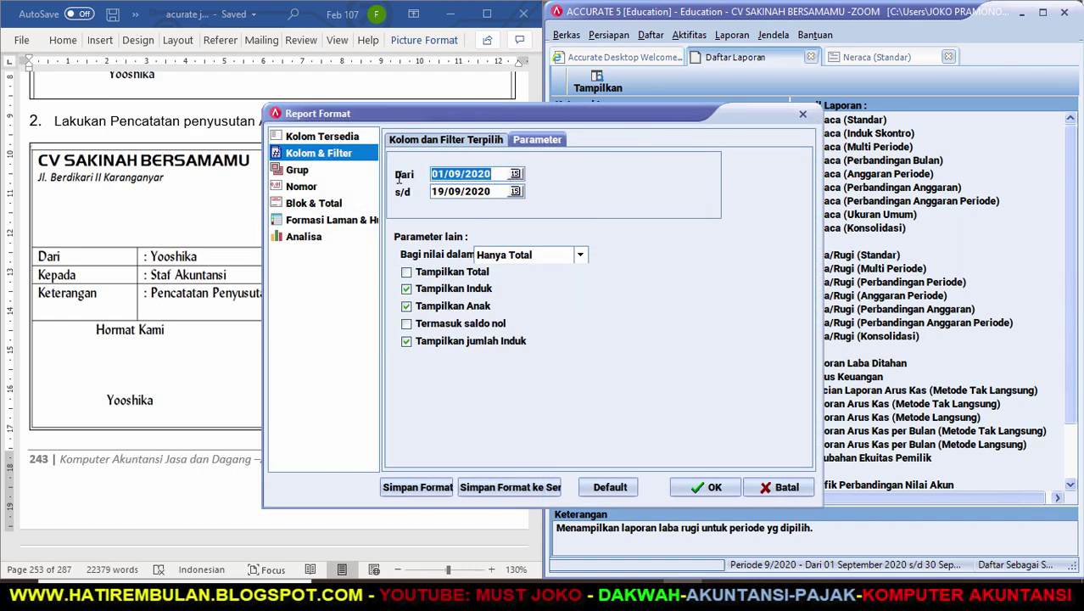
{"action": "type", "text": "0"}
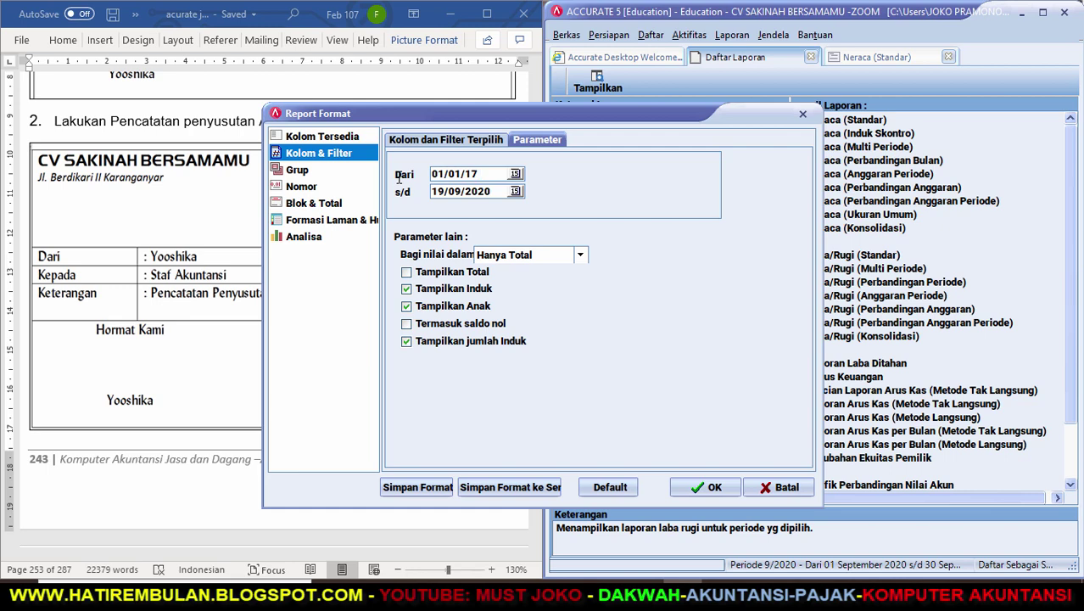
{"action": "key", "text": "Tab"}
{"action": "type", "text": "31"}
{"action": "key", "text": "Return"}
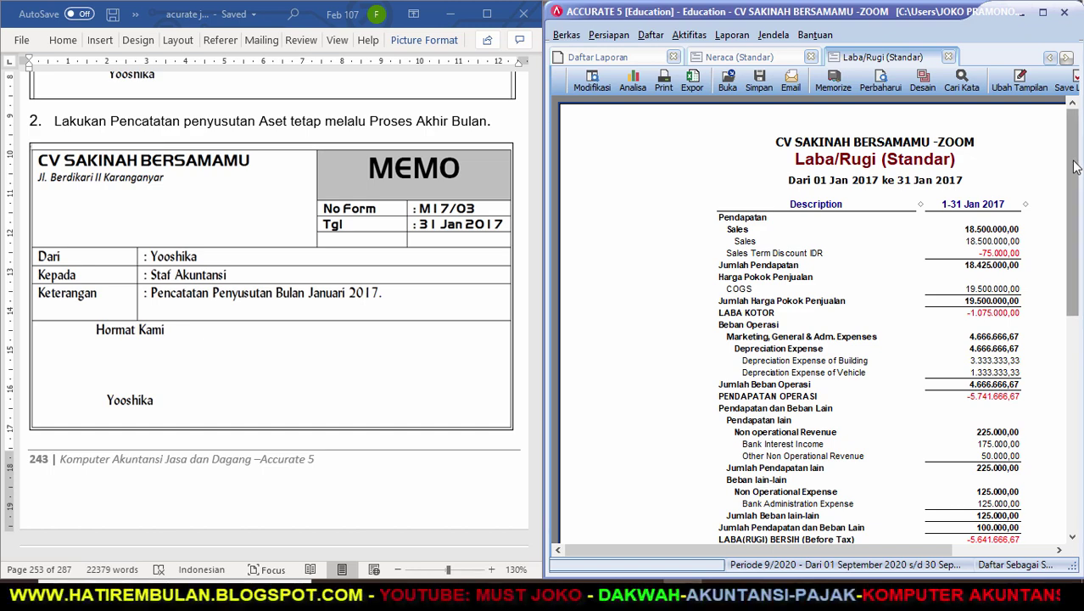
Scroll the profit and loss report to the 4.666.666,67 depreciation expense and net loss.
{"action": "scroll", "coordinate": [1076, 188], "scroll_direction": "down", "scroll_amount": 1}
{"action": "scroll", "coordinate": [1076, 189], "scroll_direction": "down", "scroll_amount": 1}
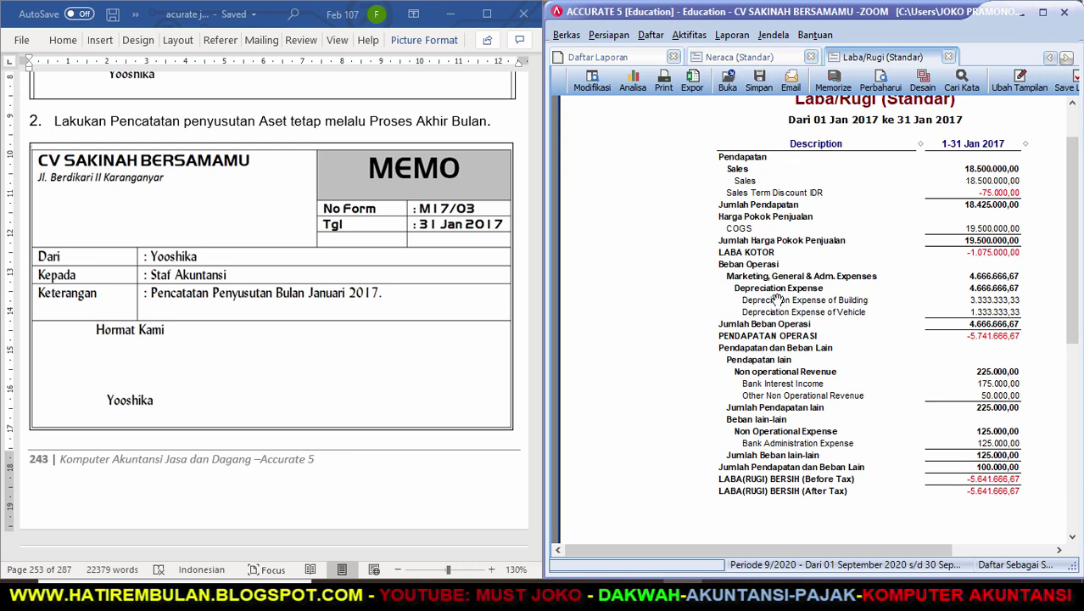
{"action": "left_click", "coordinate": [402, 358]}
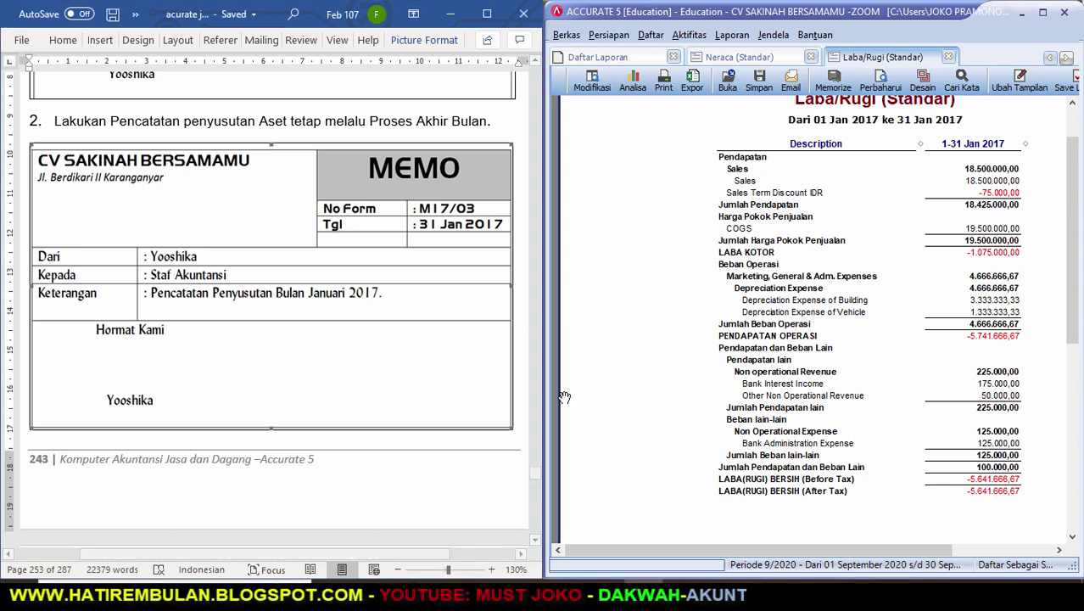